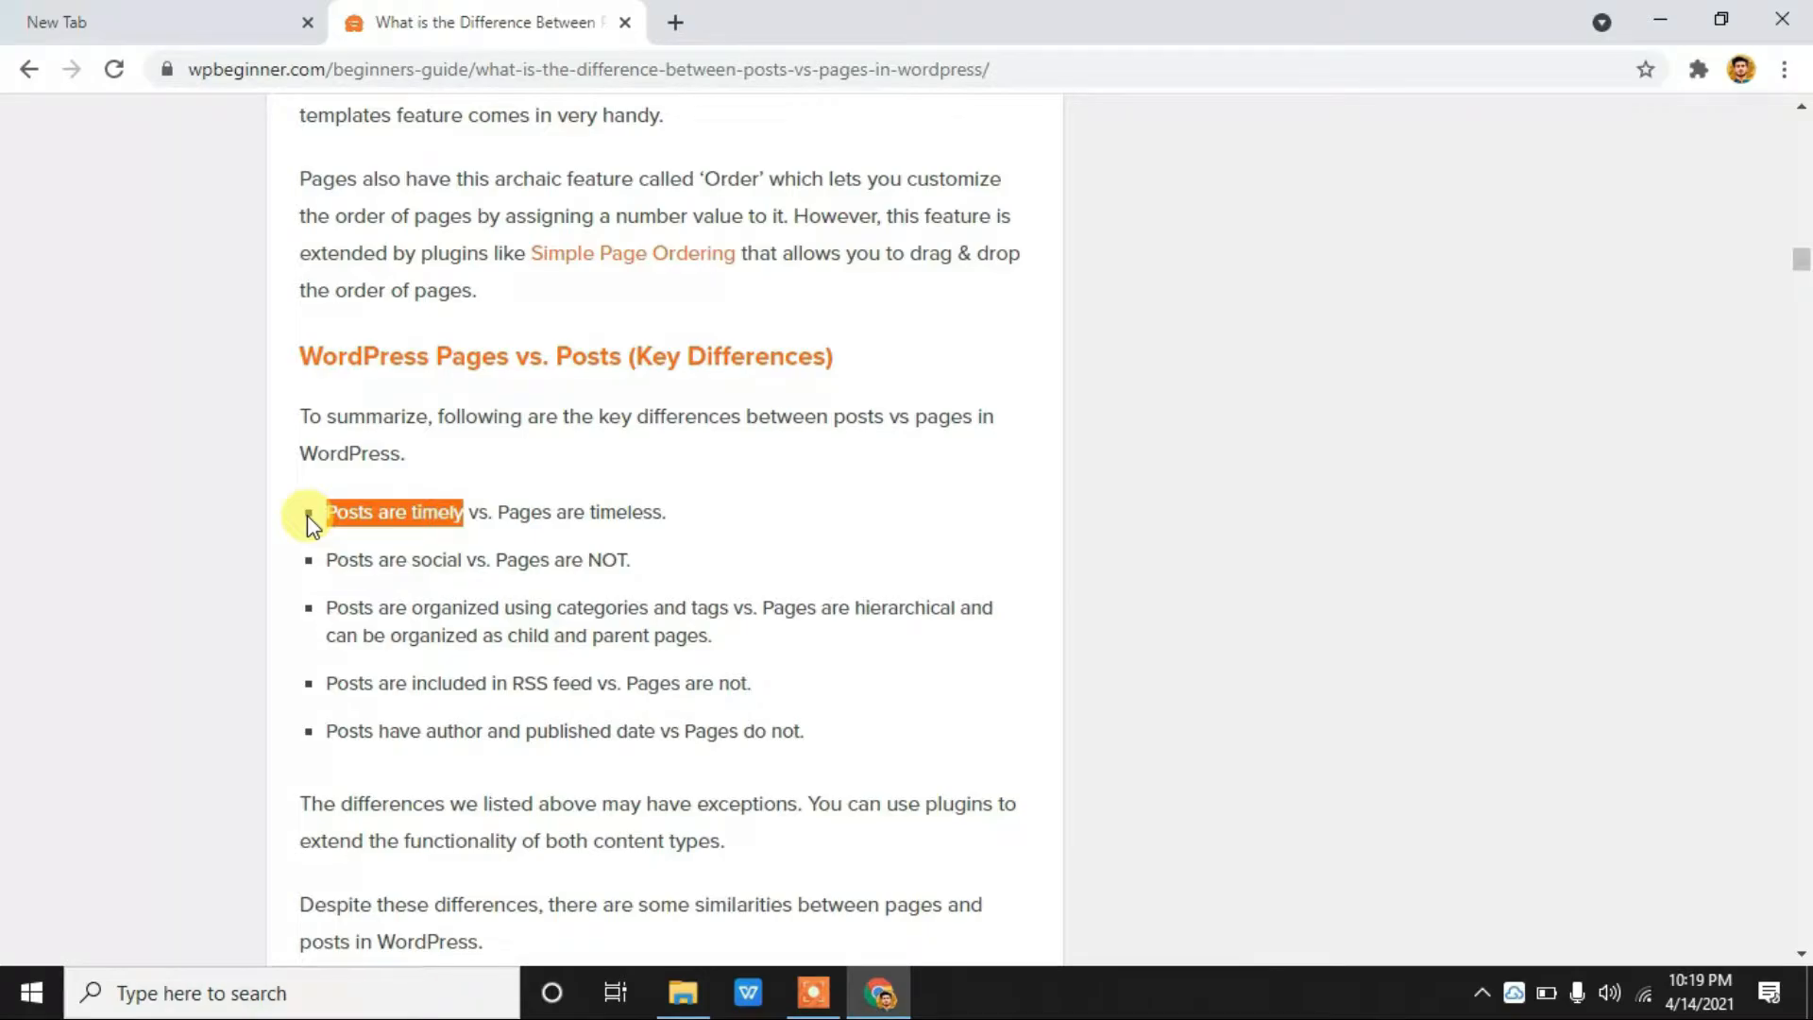
- Review the key differences between WordPress posts and pages in the article's summary list, highlighting the point about posts being social
drag(324, 562, 477, 567)
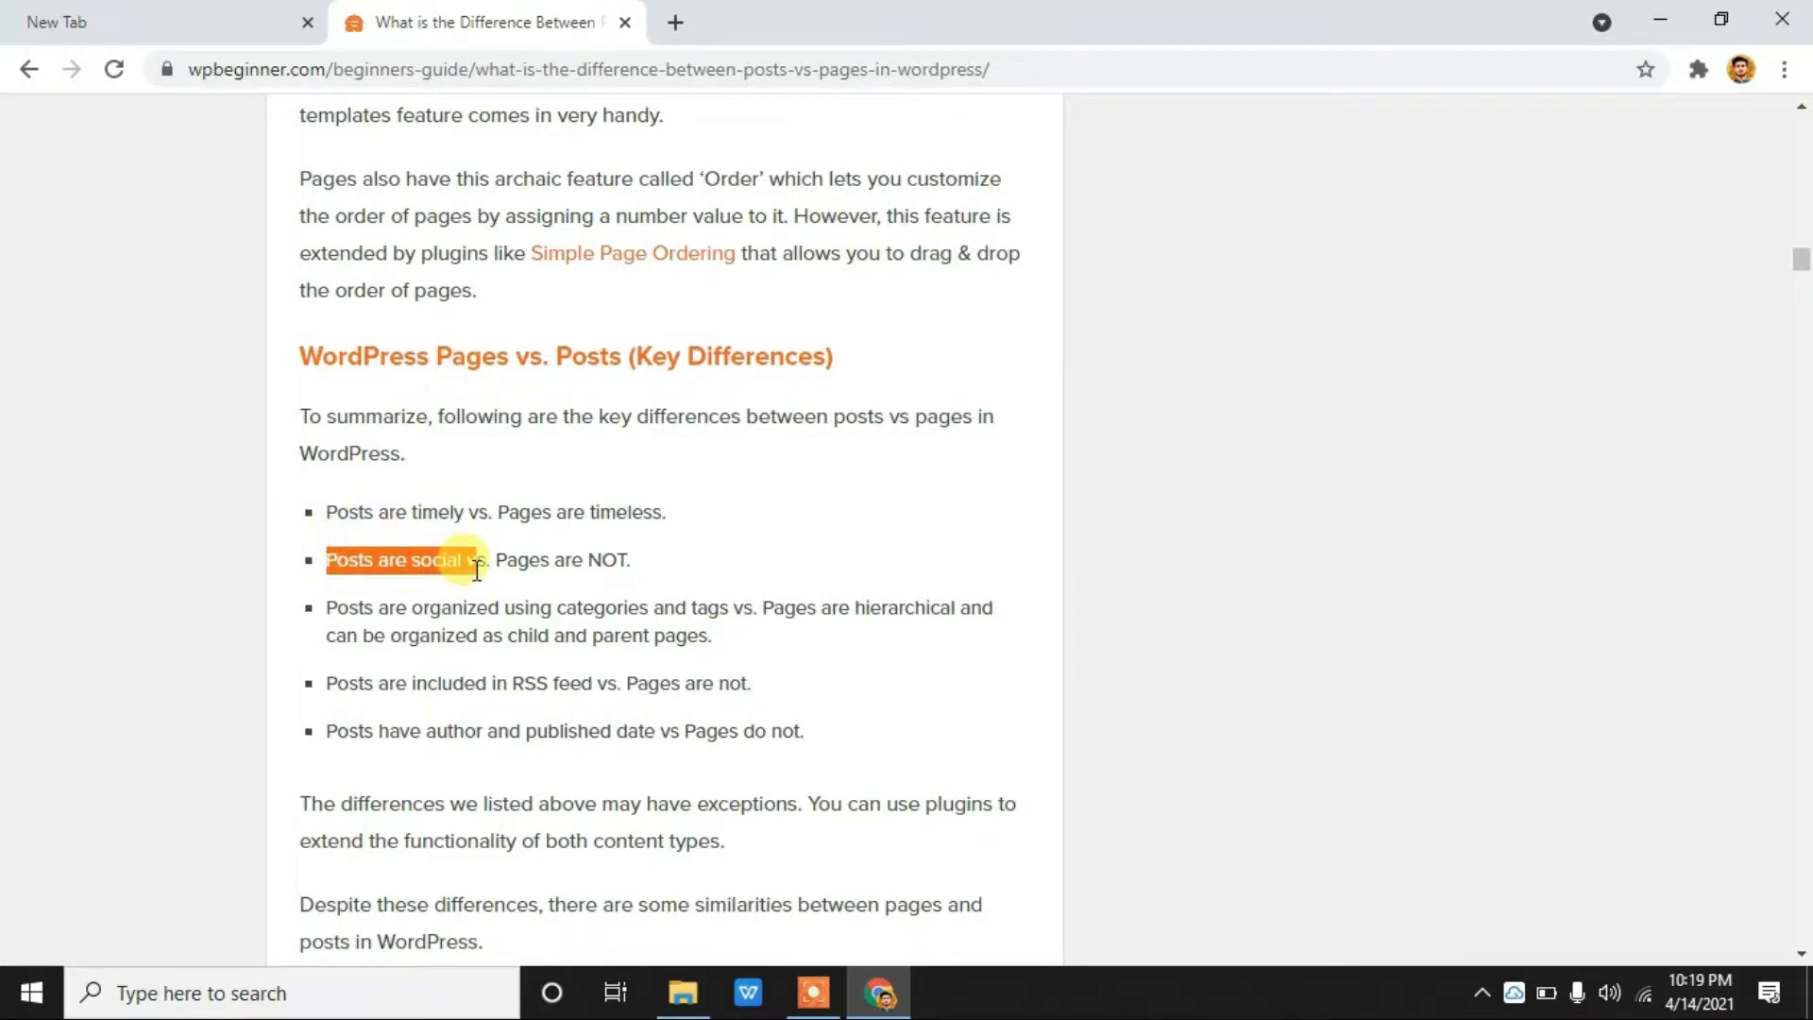
click(458, 563)
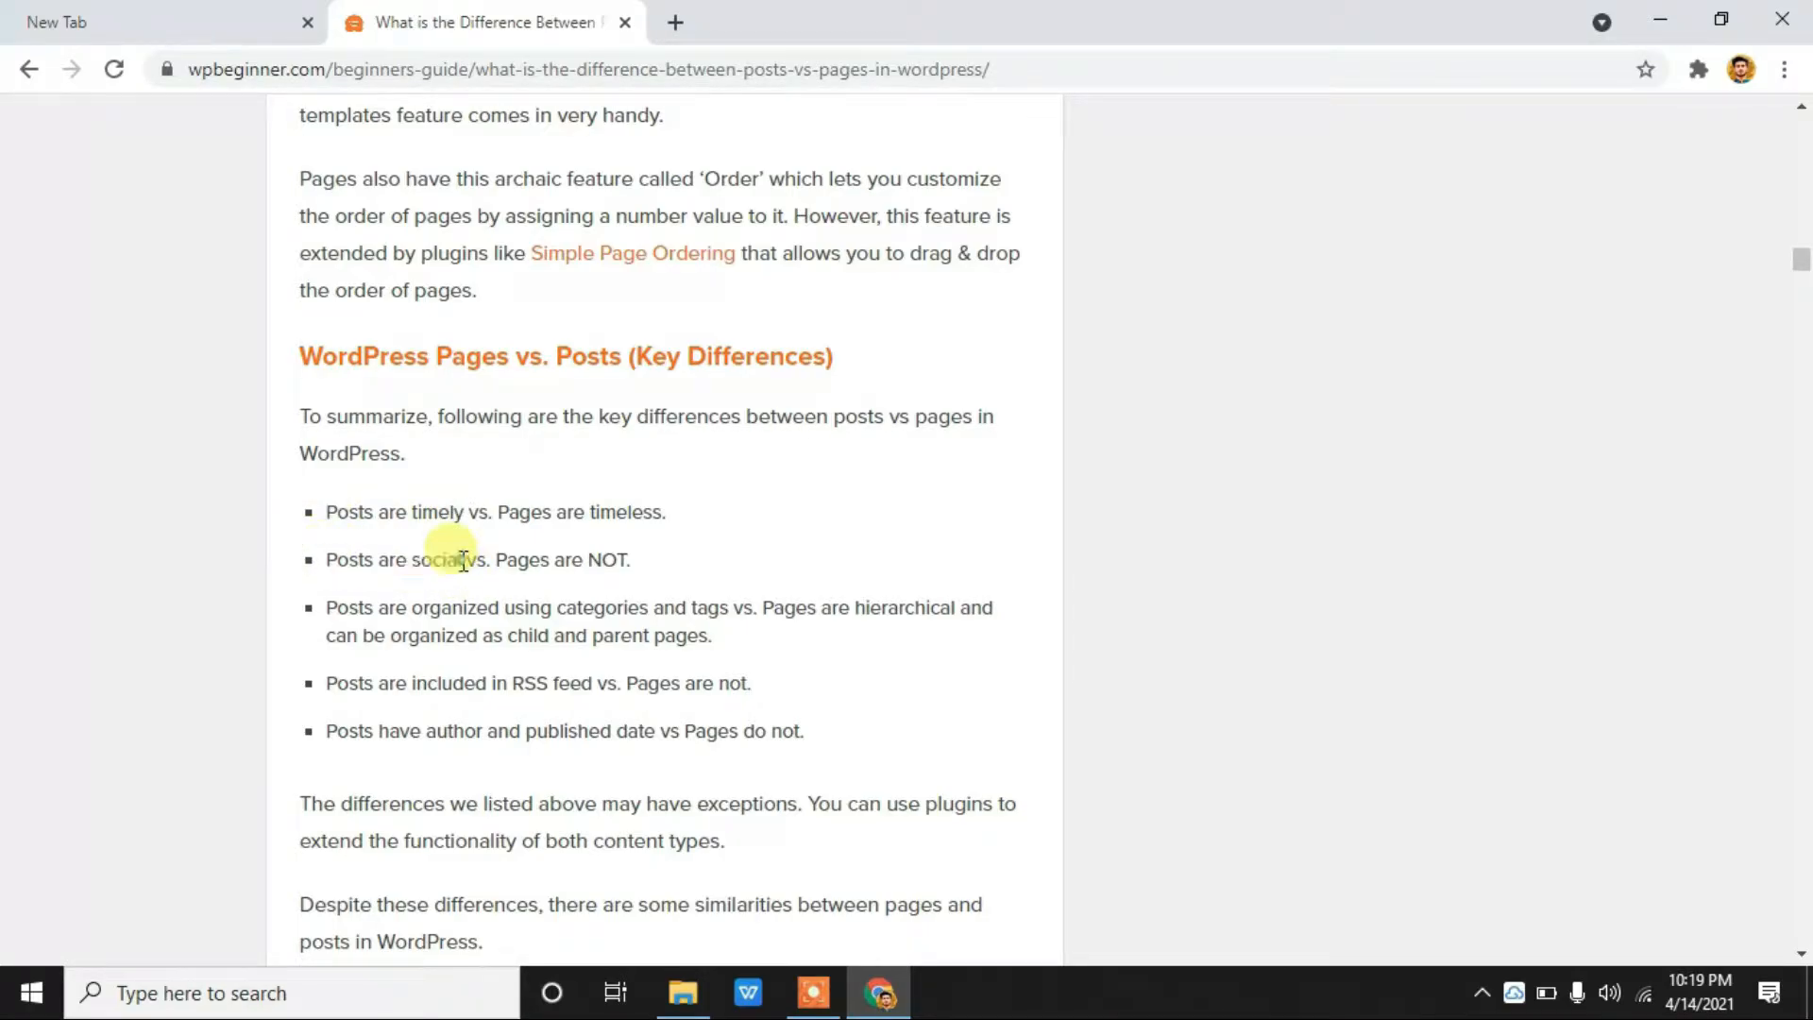
drag(461, 563, 329, 560)
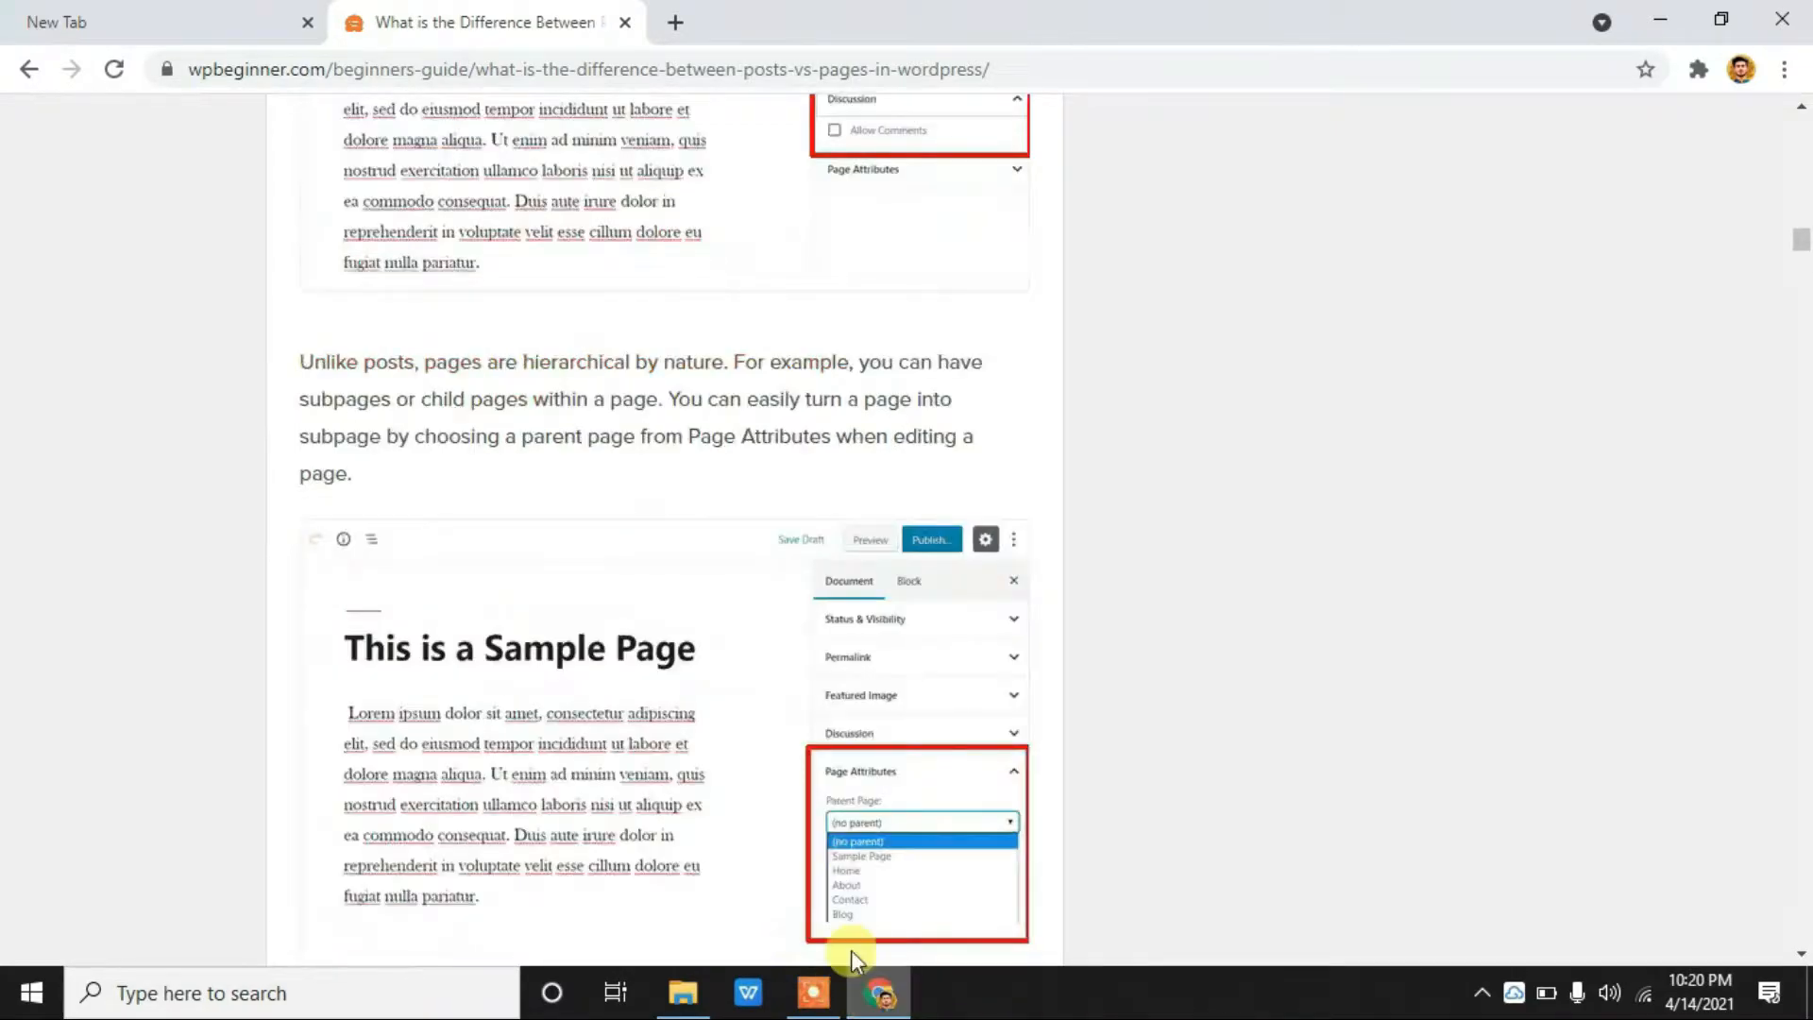
- Open localhost in a new browser tab and close the tab with the posts vs. pages article
click(676, 19)
text(localho)
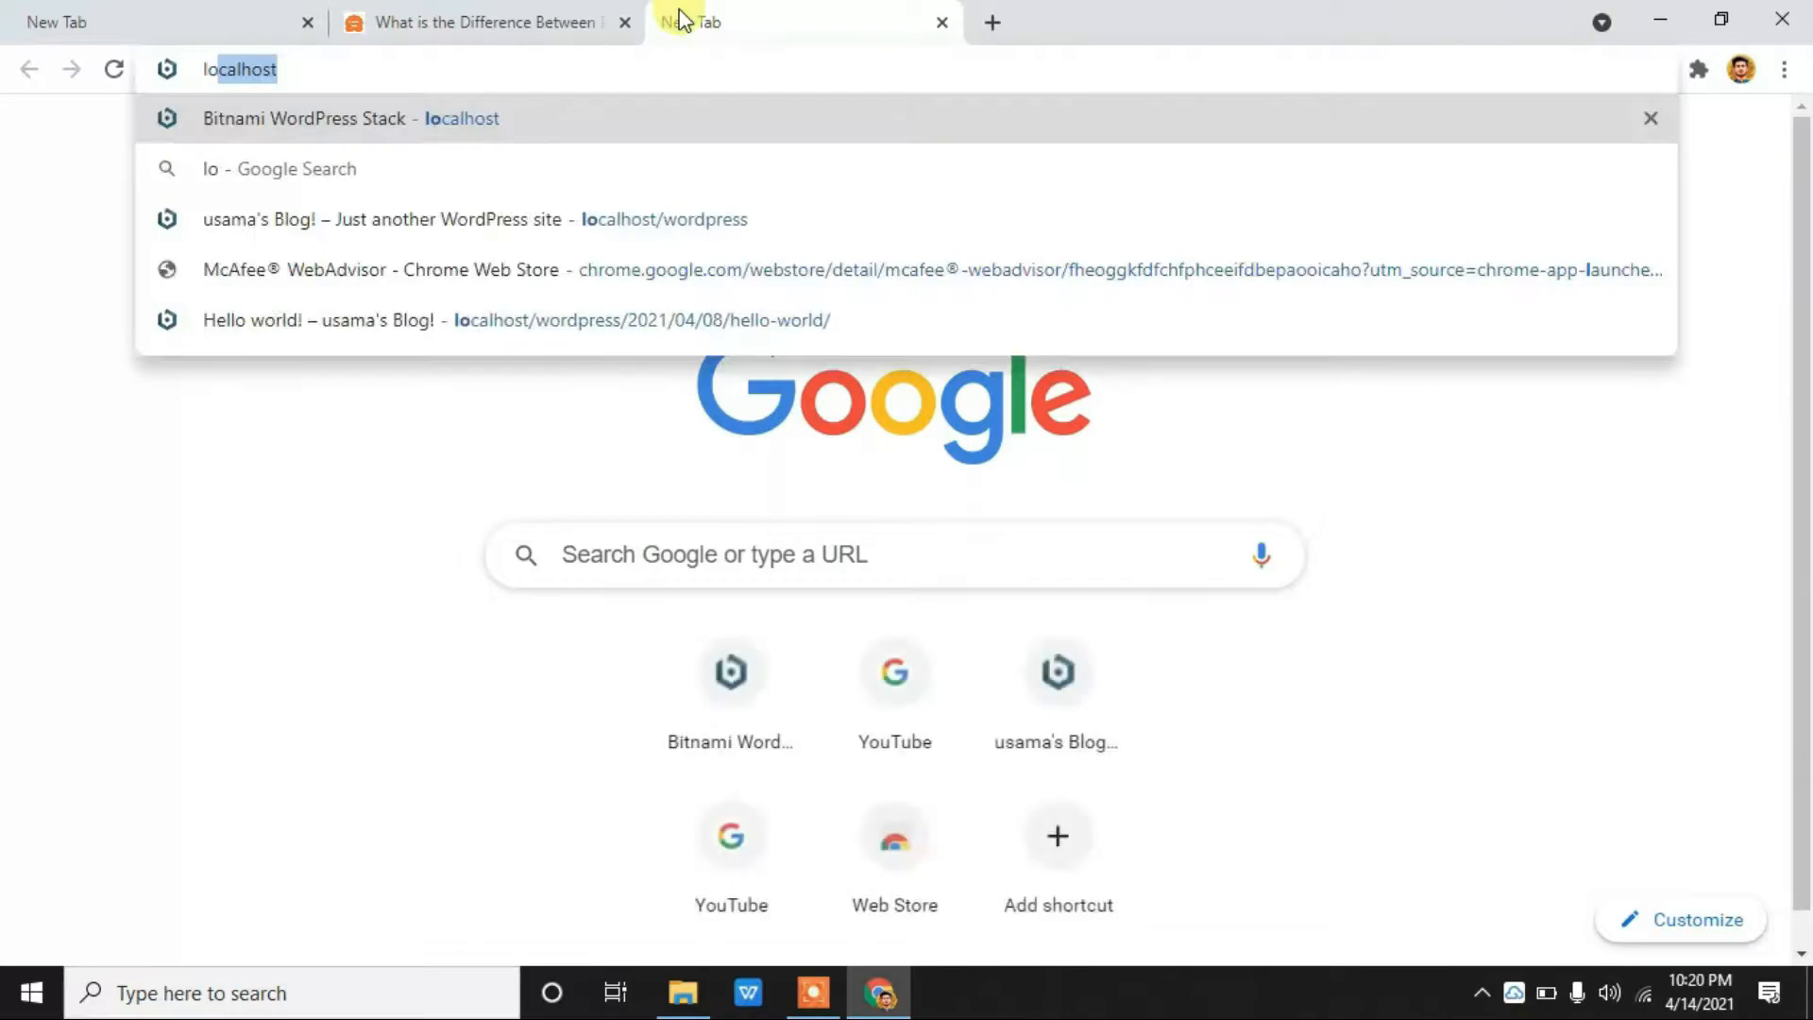
text(st)
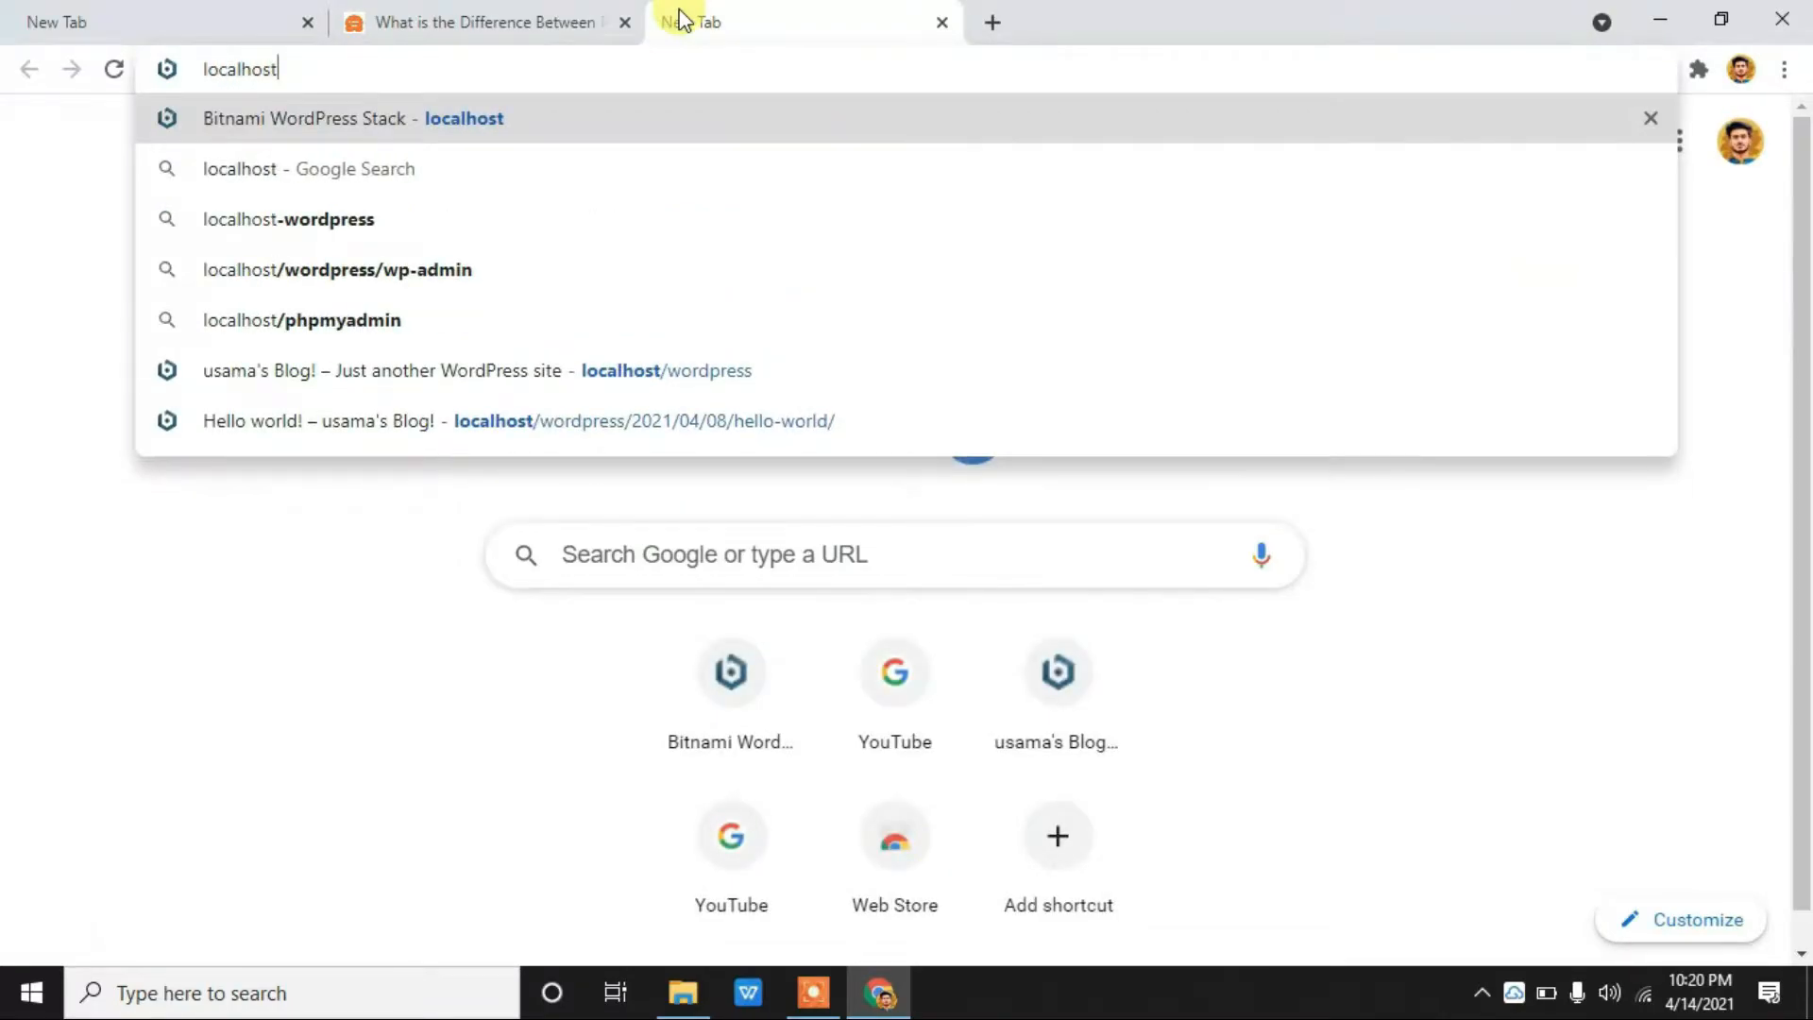
click(625, 21)
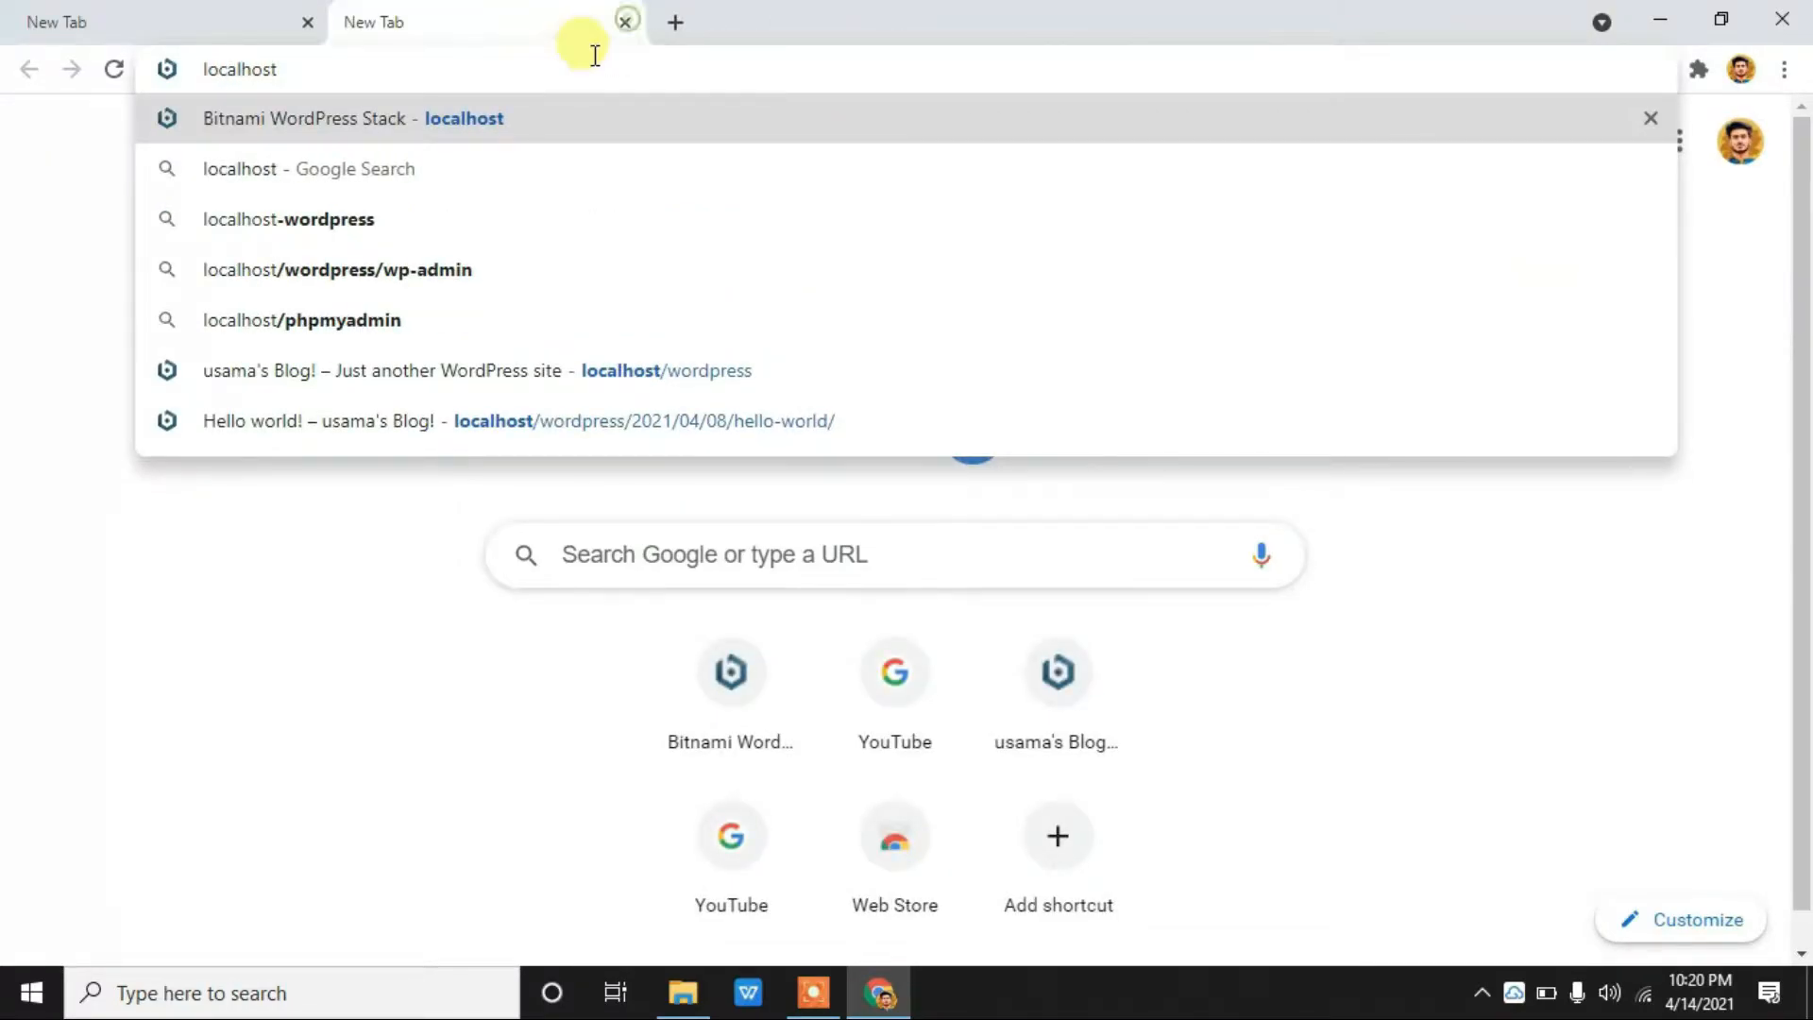
click(490, 123)
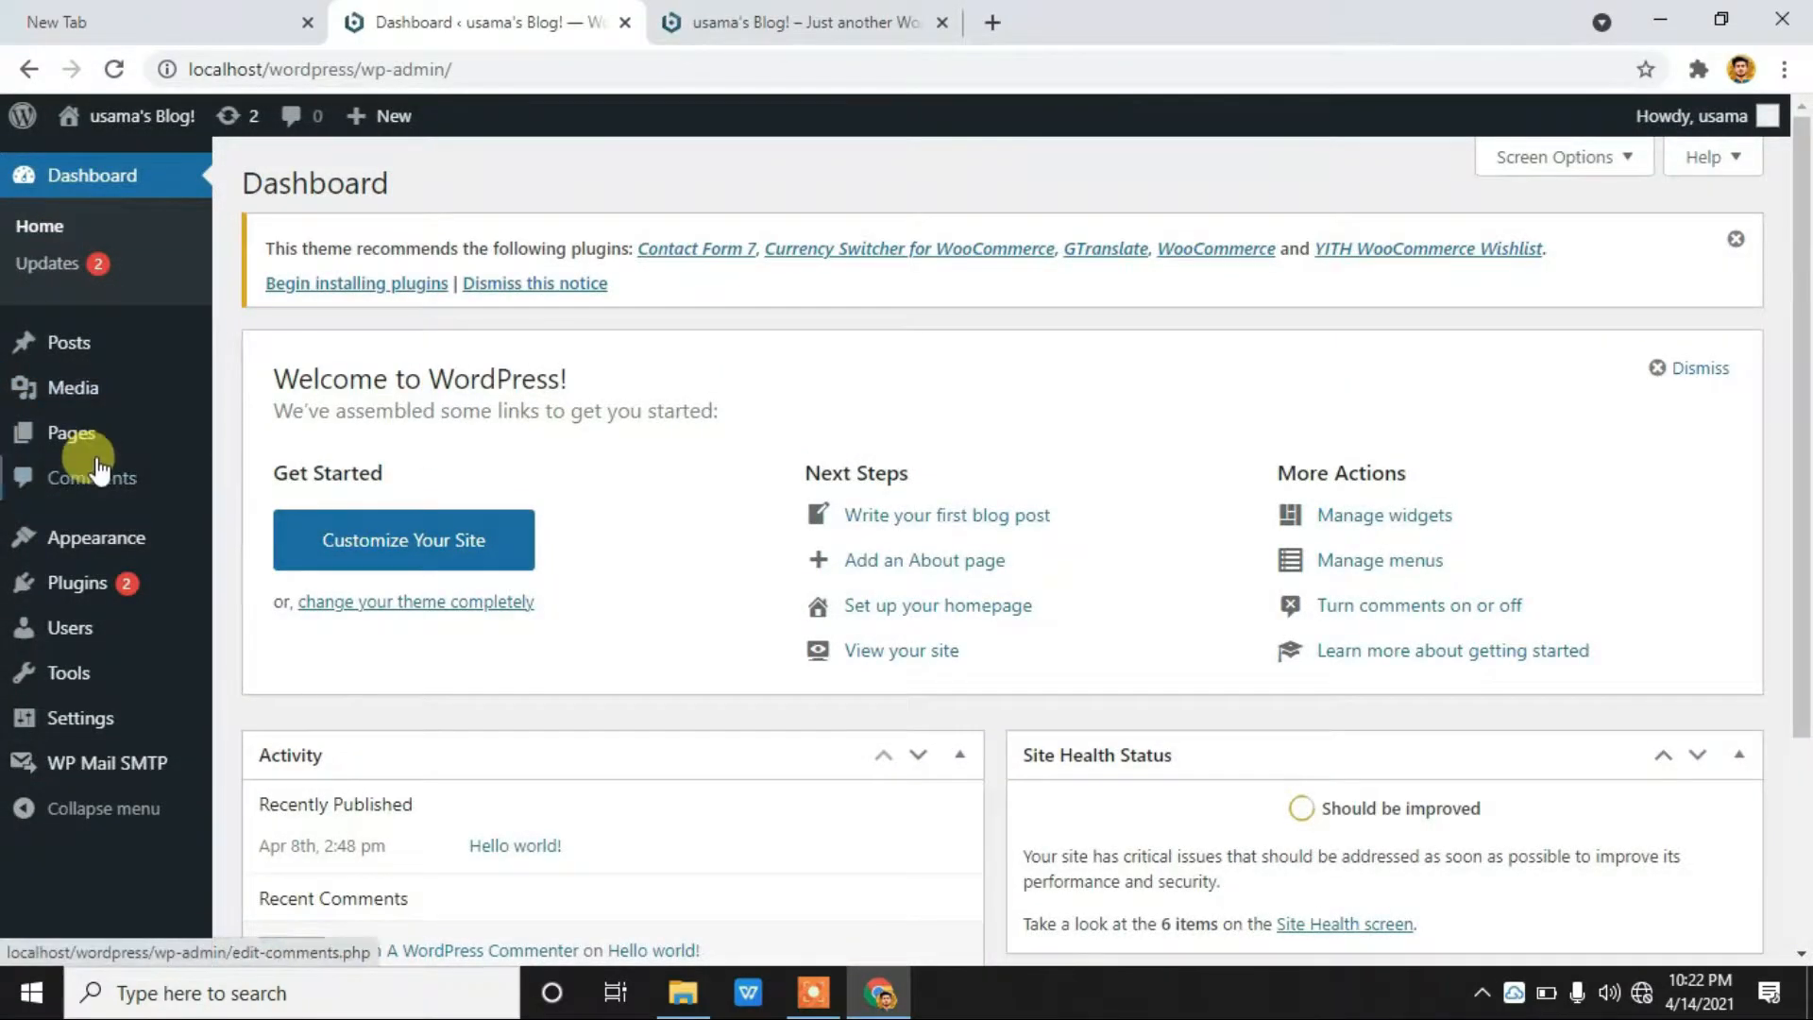
- Open the list of all posts in the WordPress dashboard
mouse_move(98, 362)
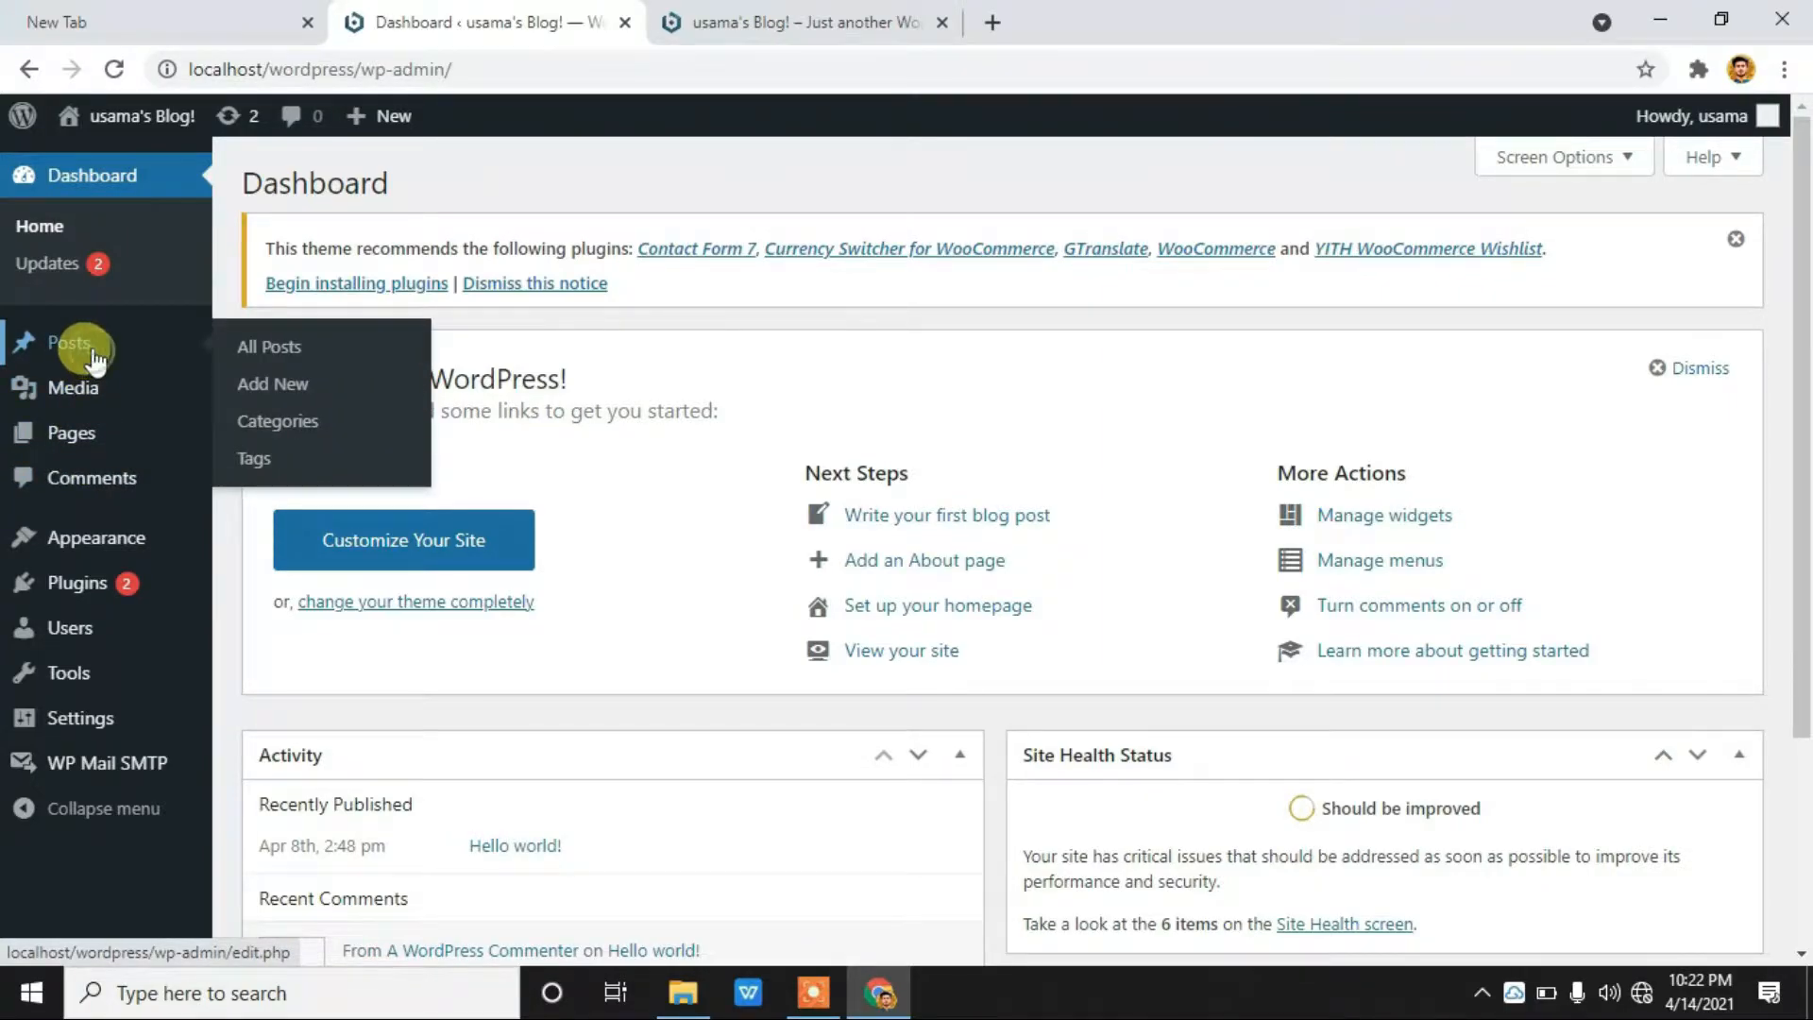
click(95, 360)
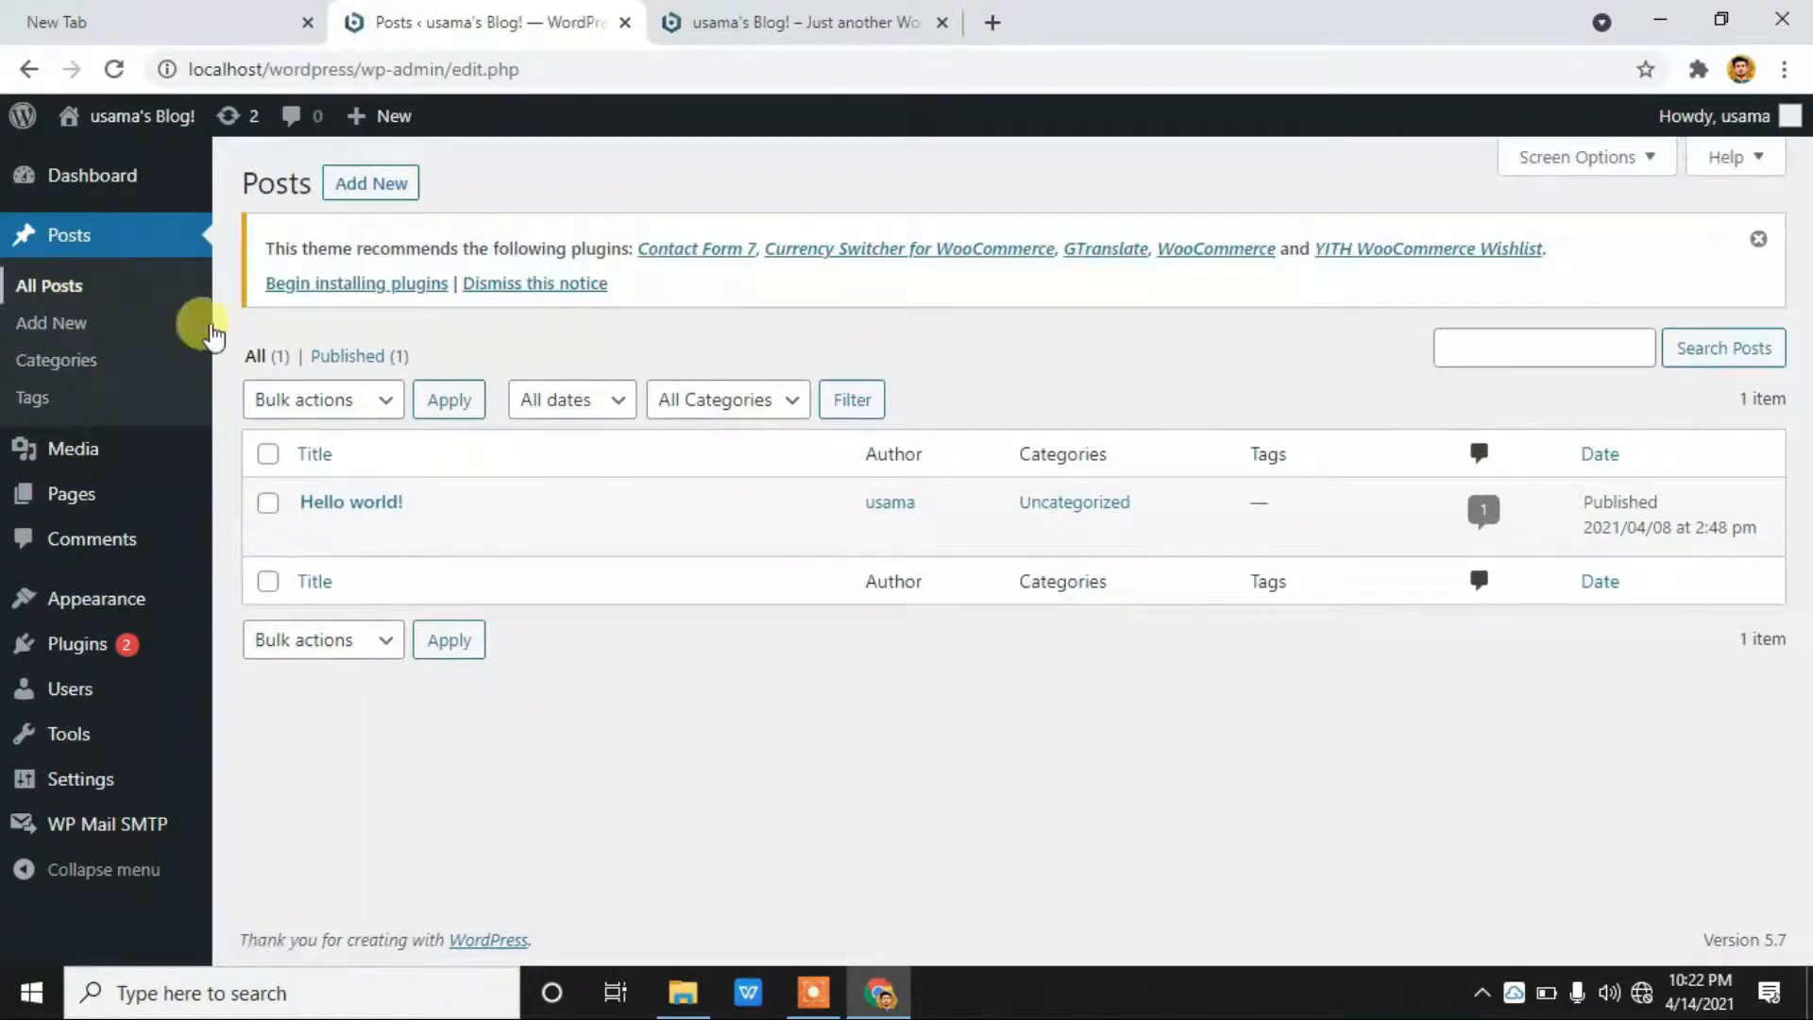
mouse_move(329, 557)
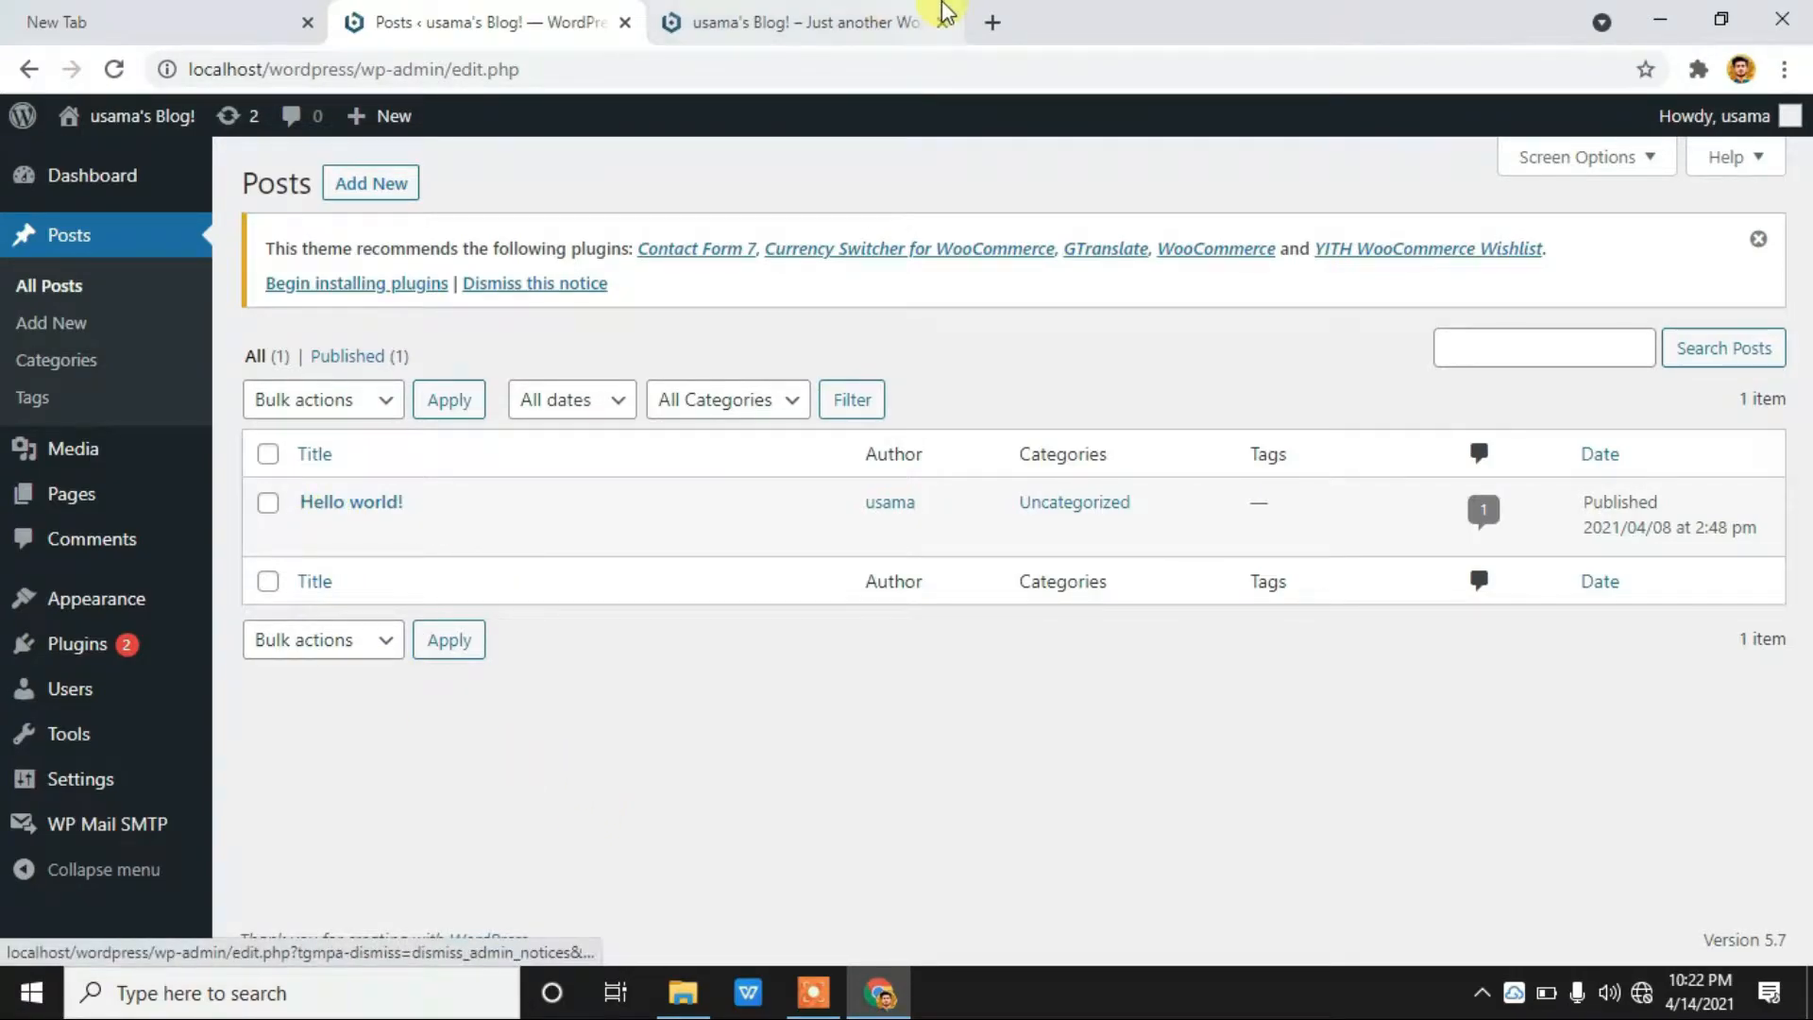
- Check how the Hello world! post appears on the blog's front page and under Recent Posts
click(921, 13)
scroll(1261, 676, down, 1)
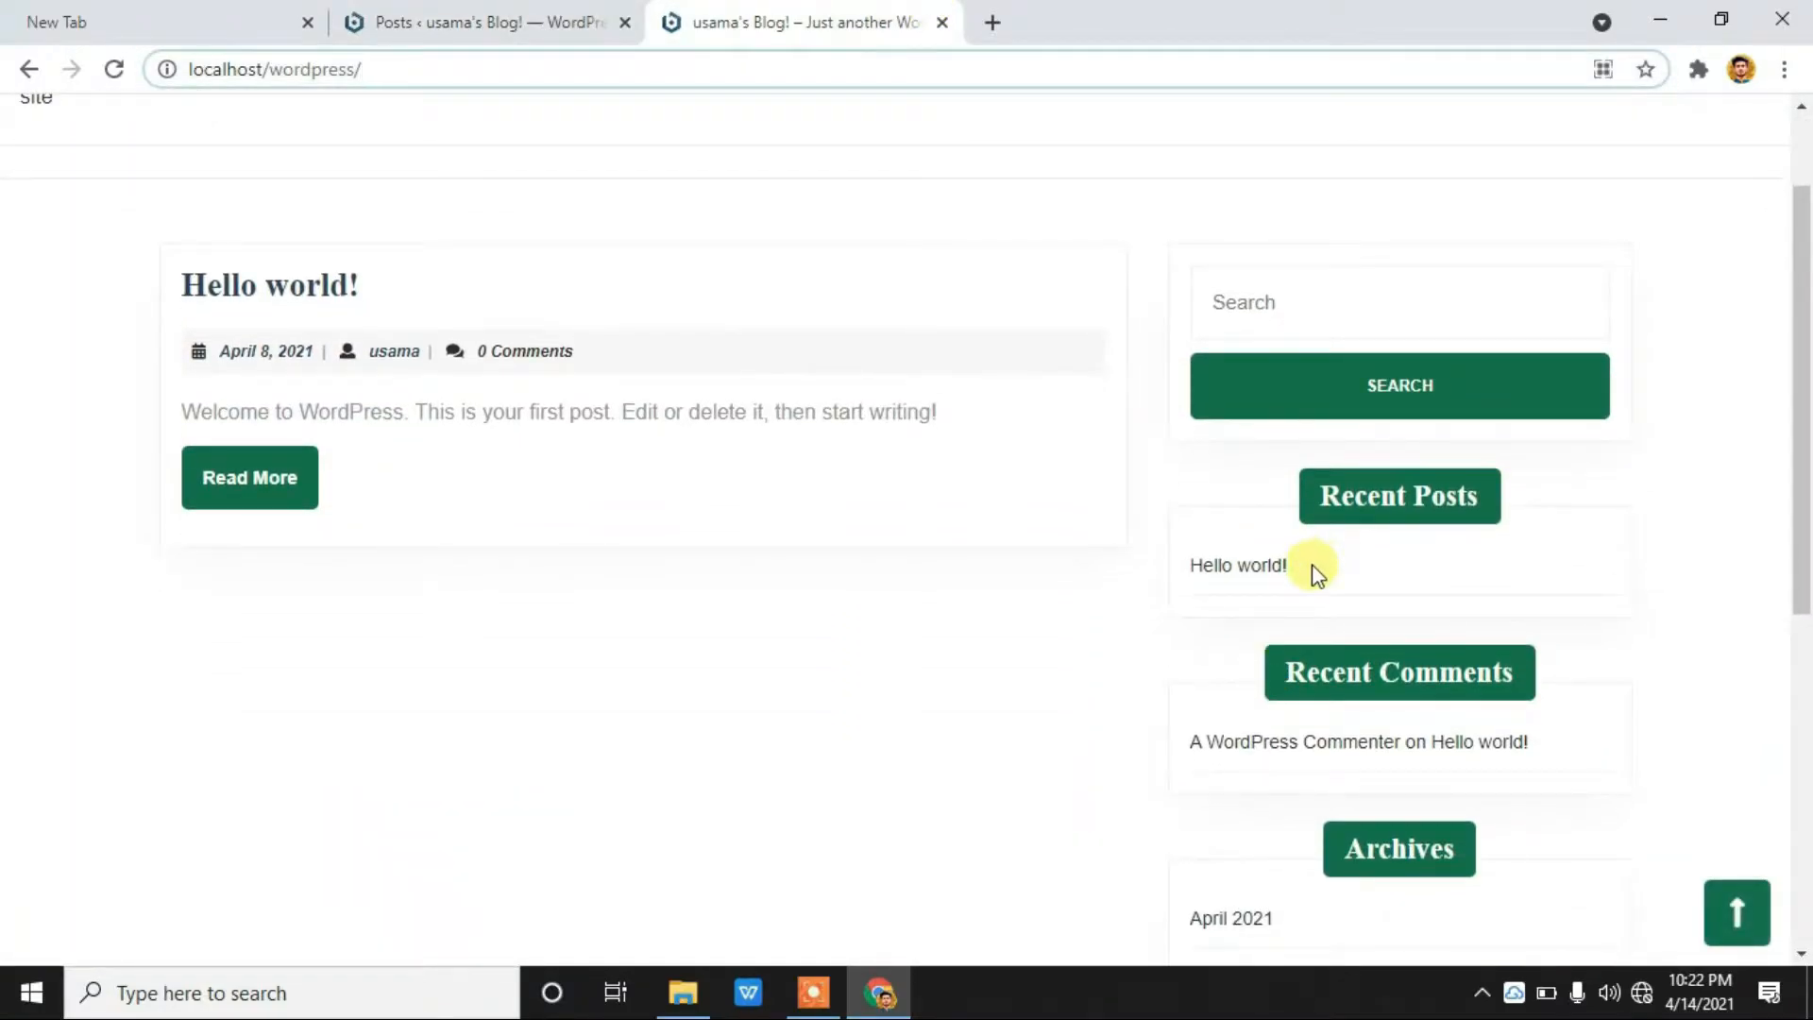
drag(1314, 571, 1105, 547)
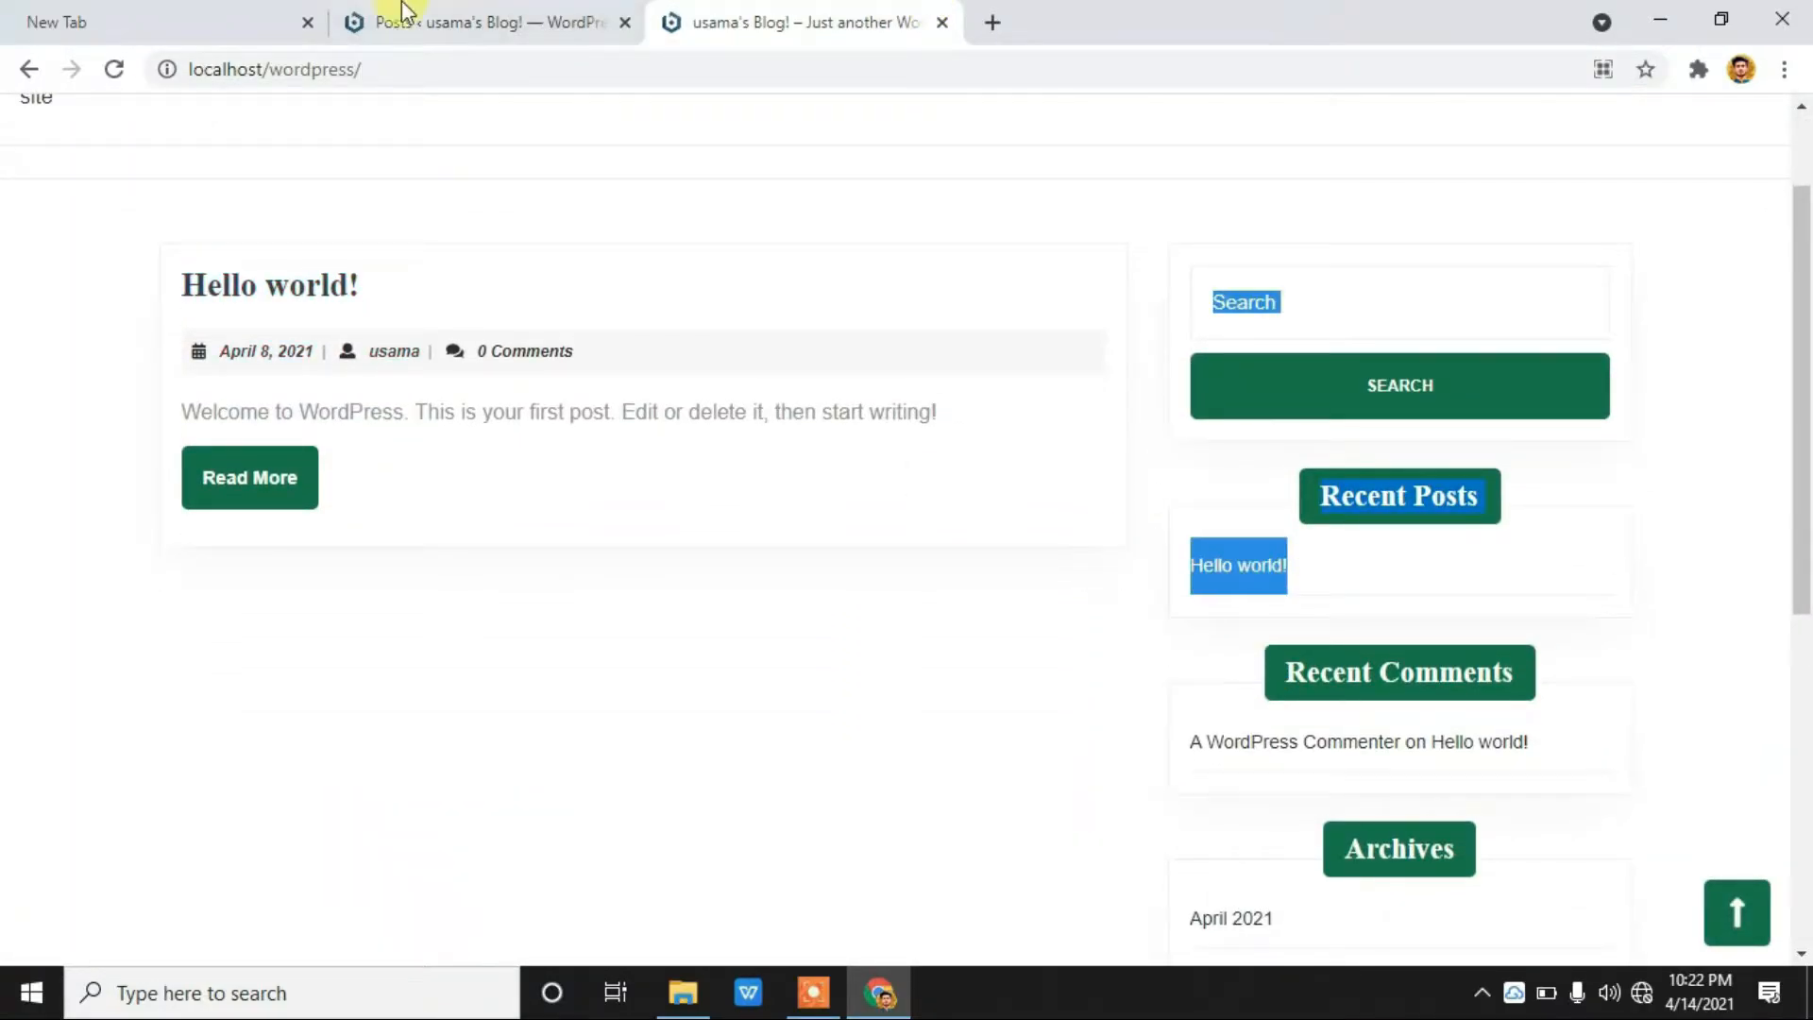
- Move the Hello world! post to the trash from the posts list
click(359, 21)
mouse_move(324, 510)
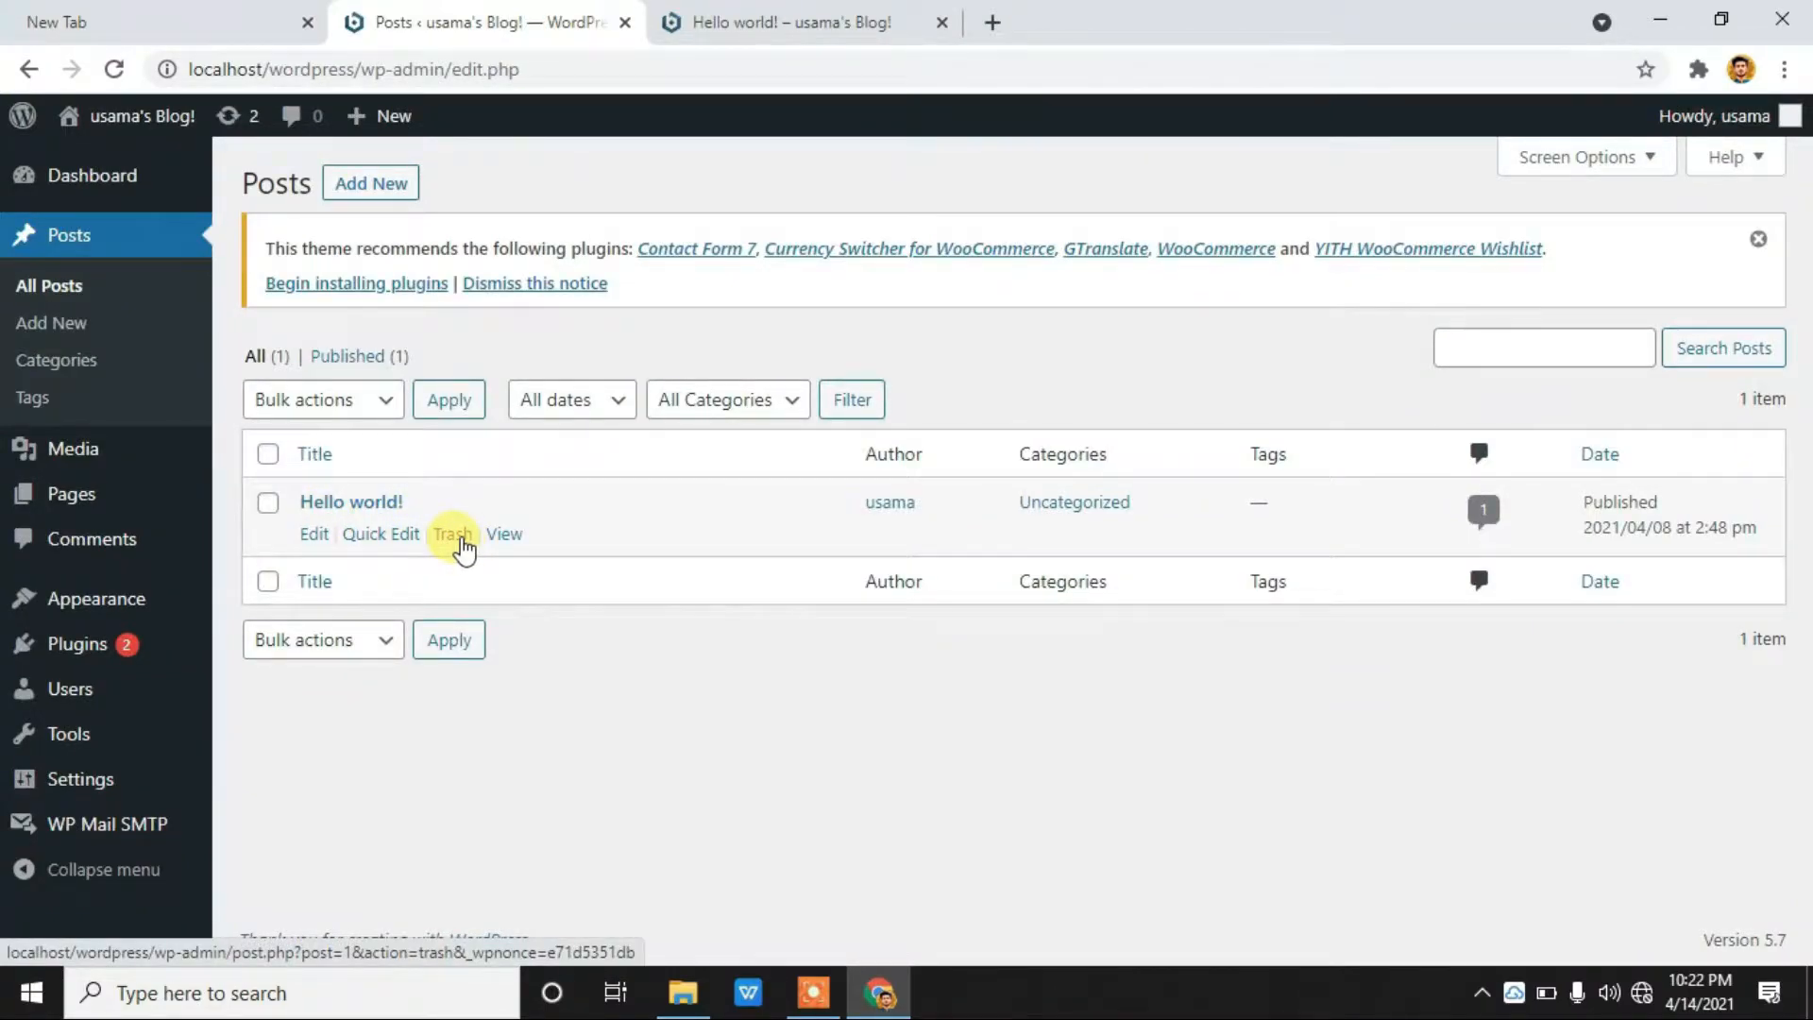
click(452, 534)
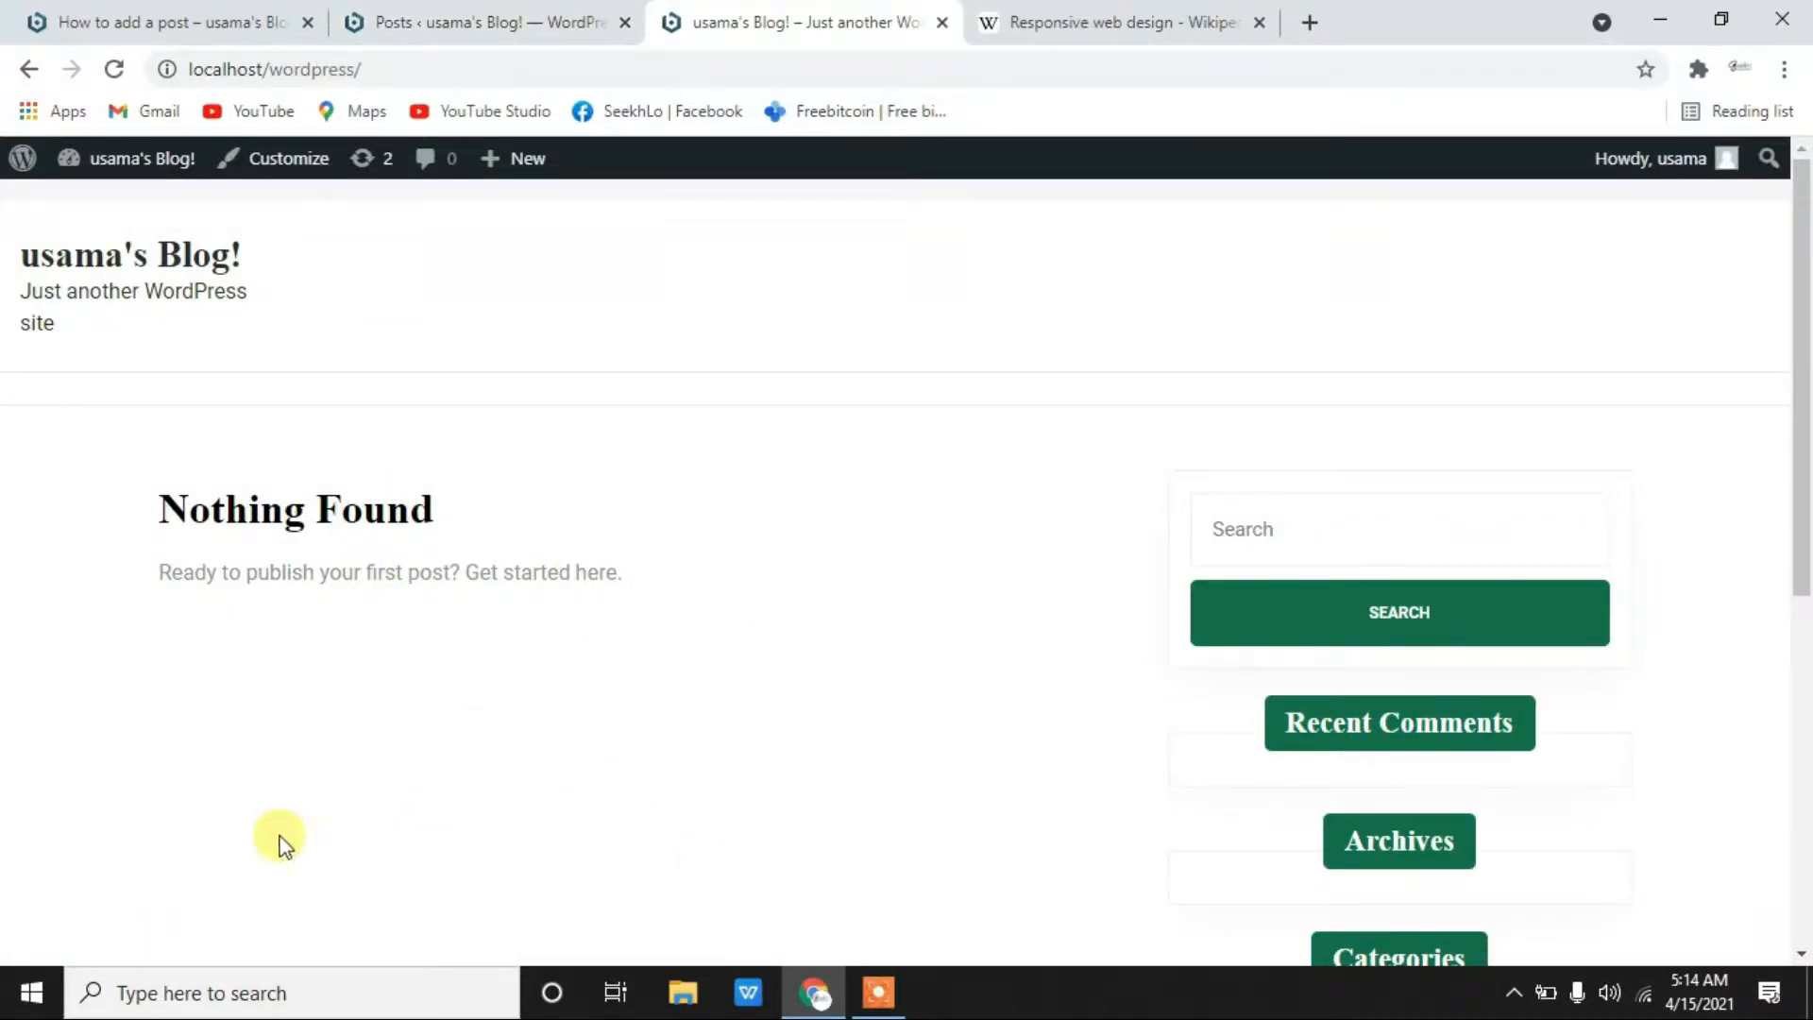
- Start a new post from the posts list and try out its title and content areas
click(439, 19)
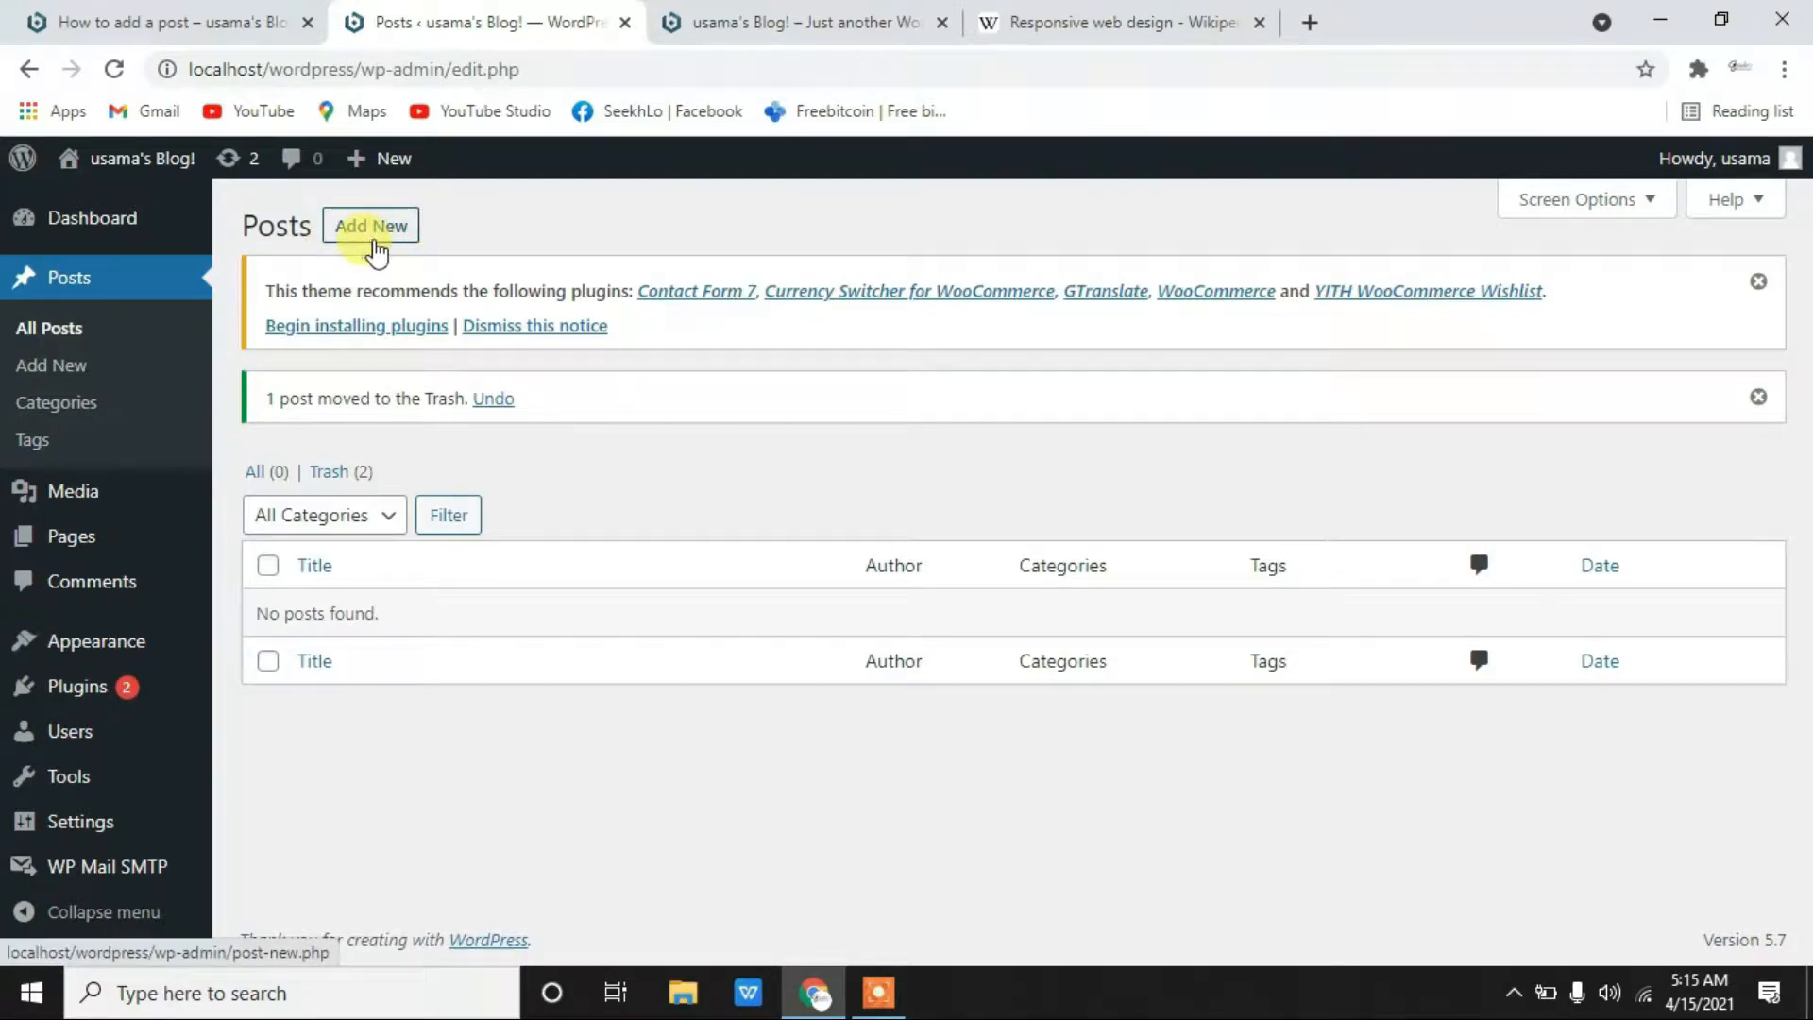
click(381, 231)
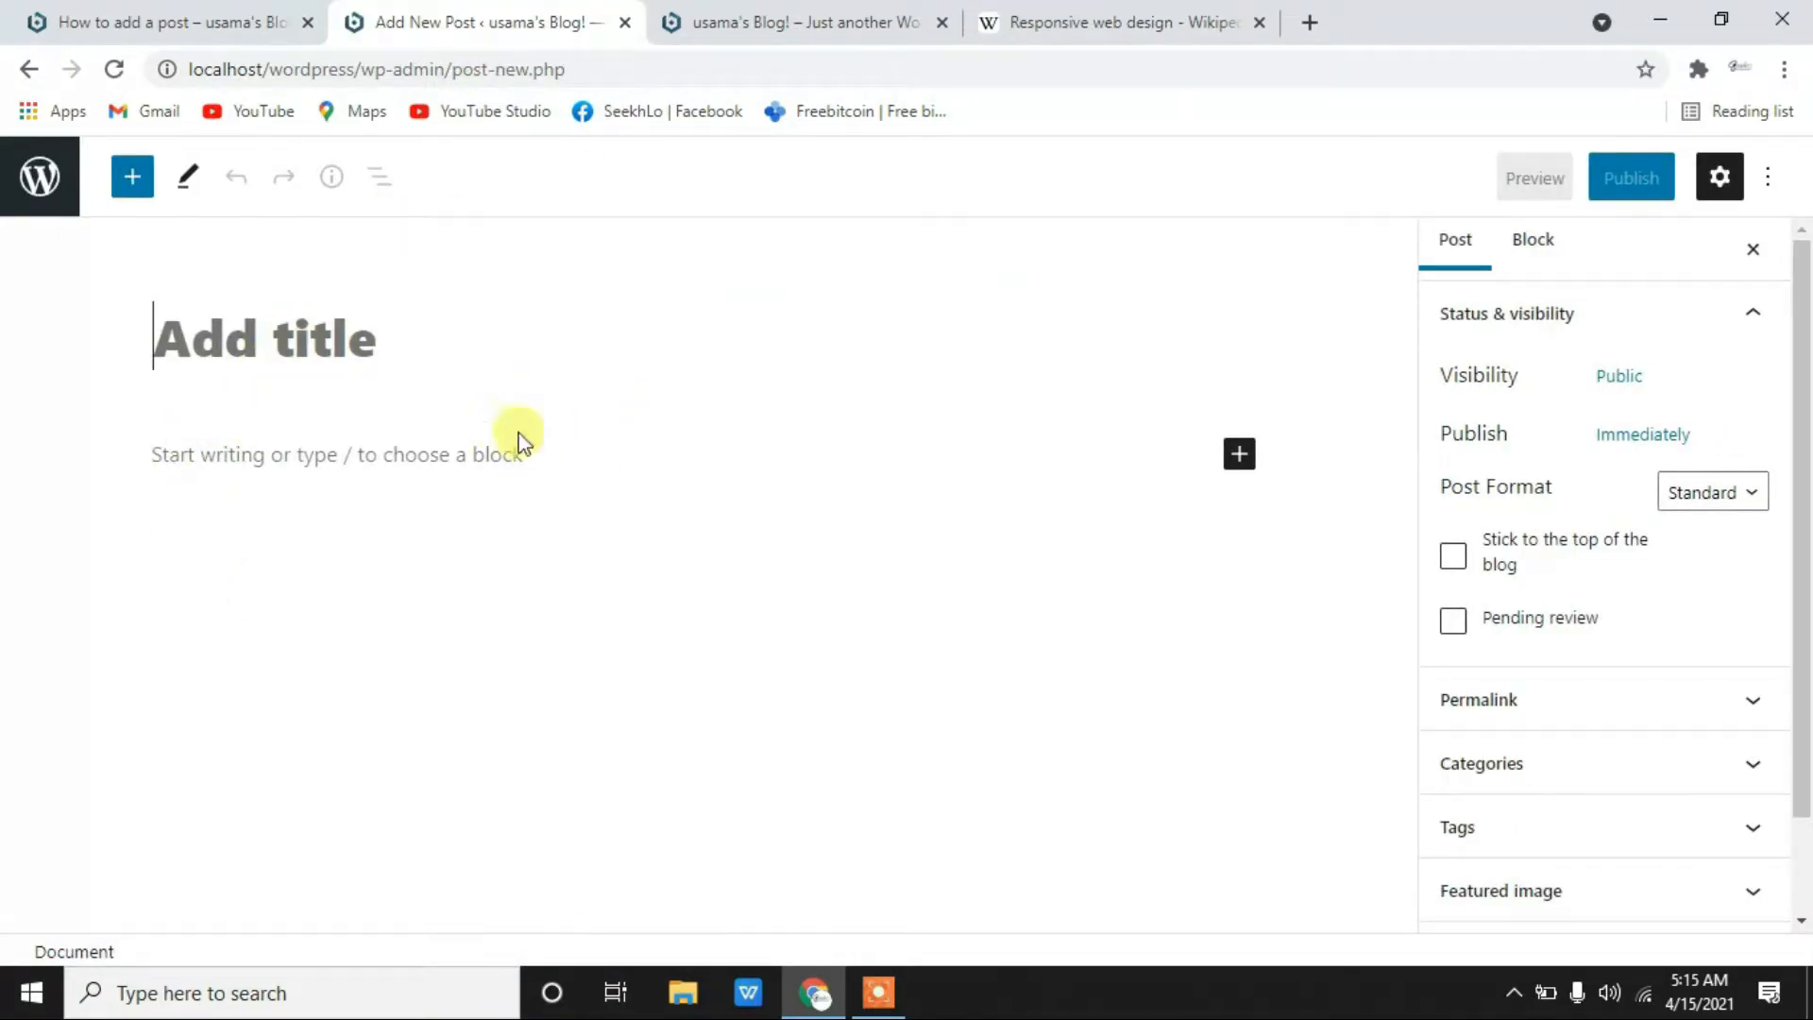
click(387, 538)
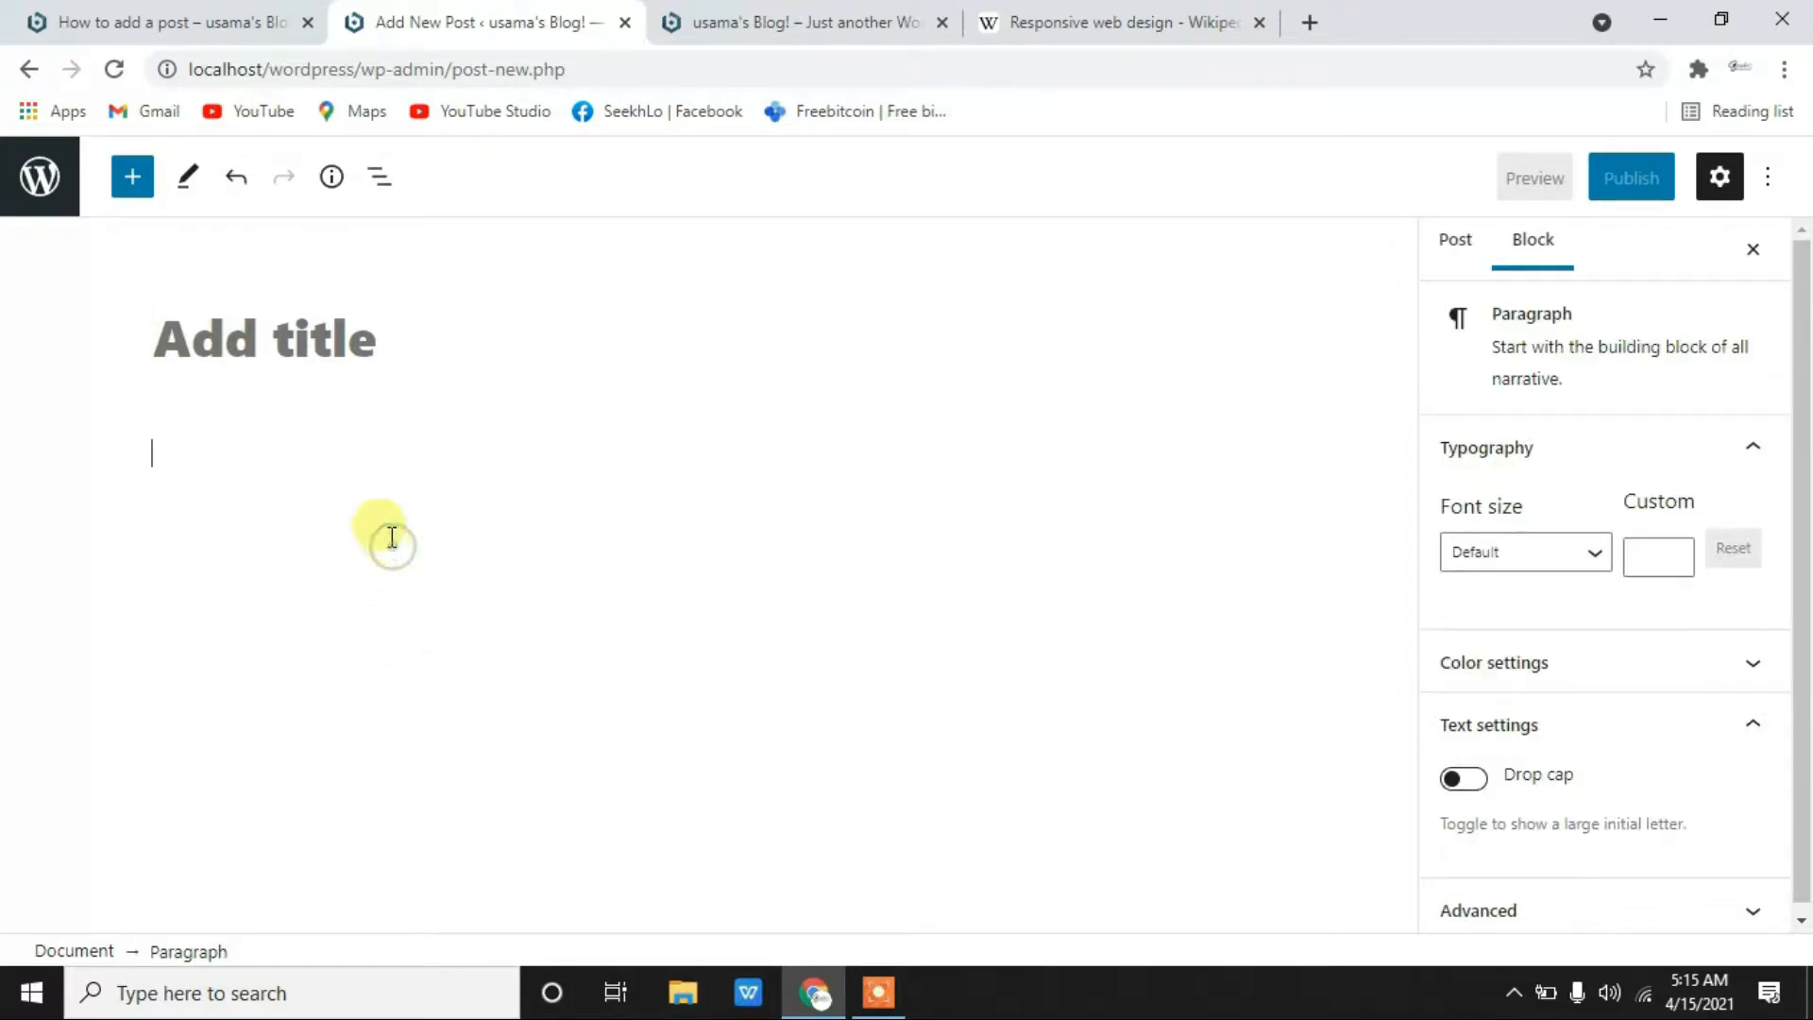
click(373, 307)
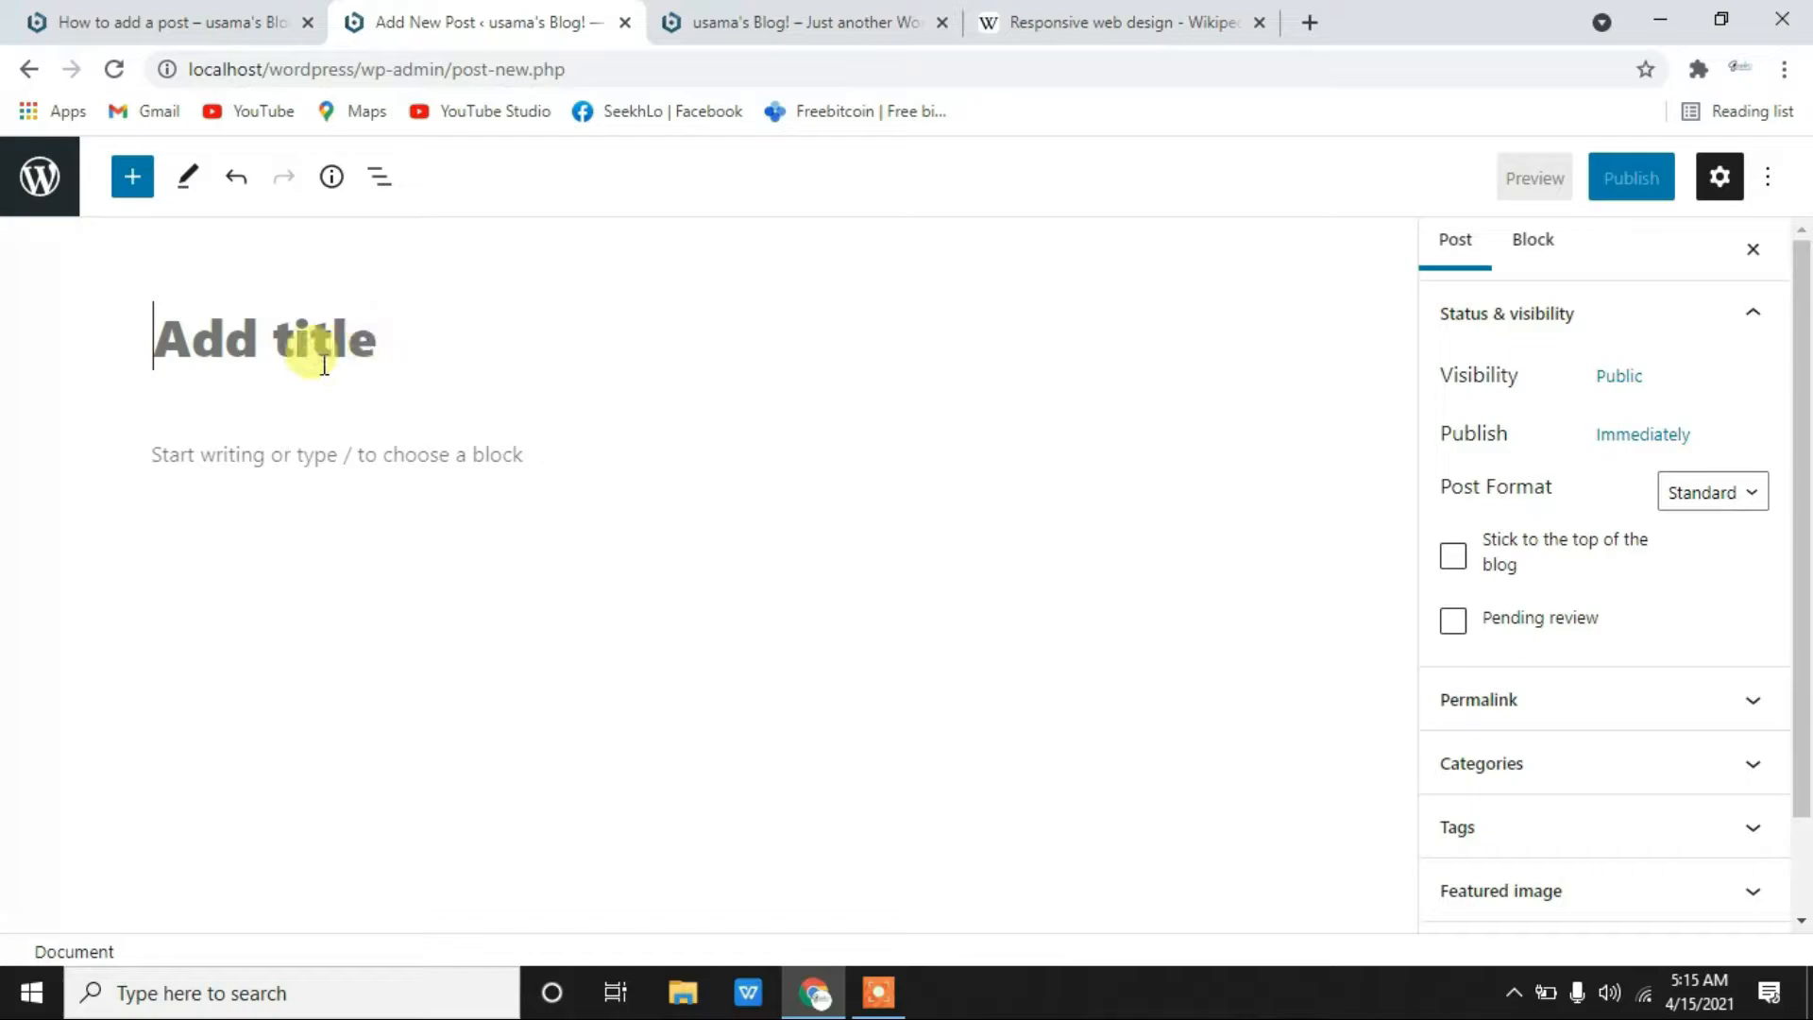
click(397, 535)
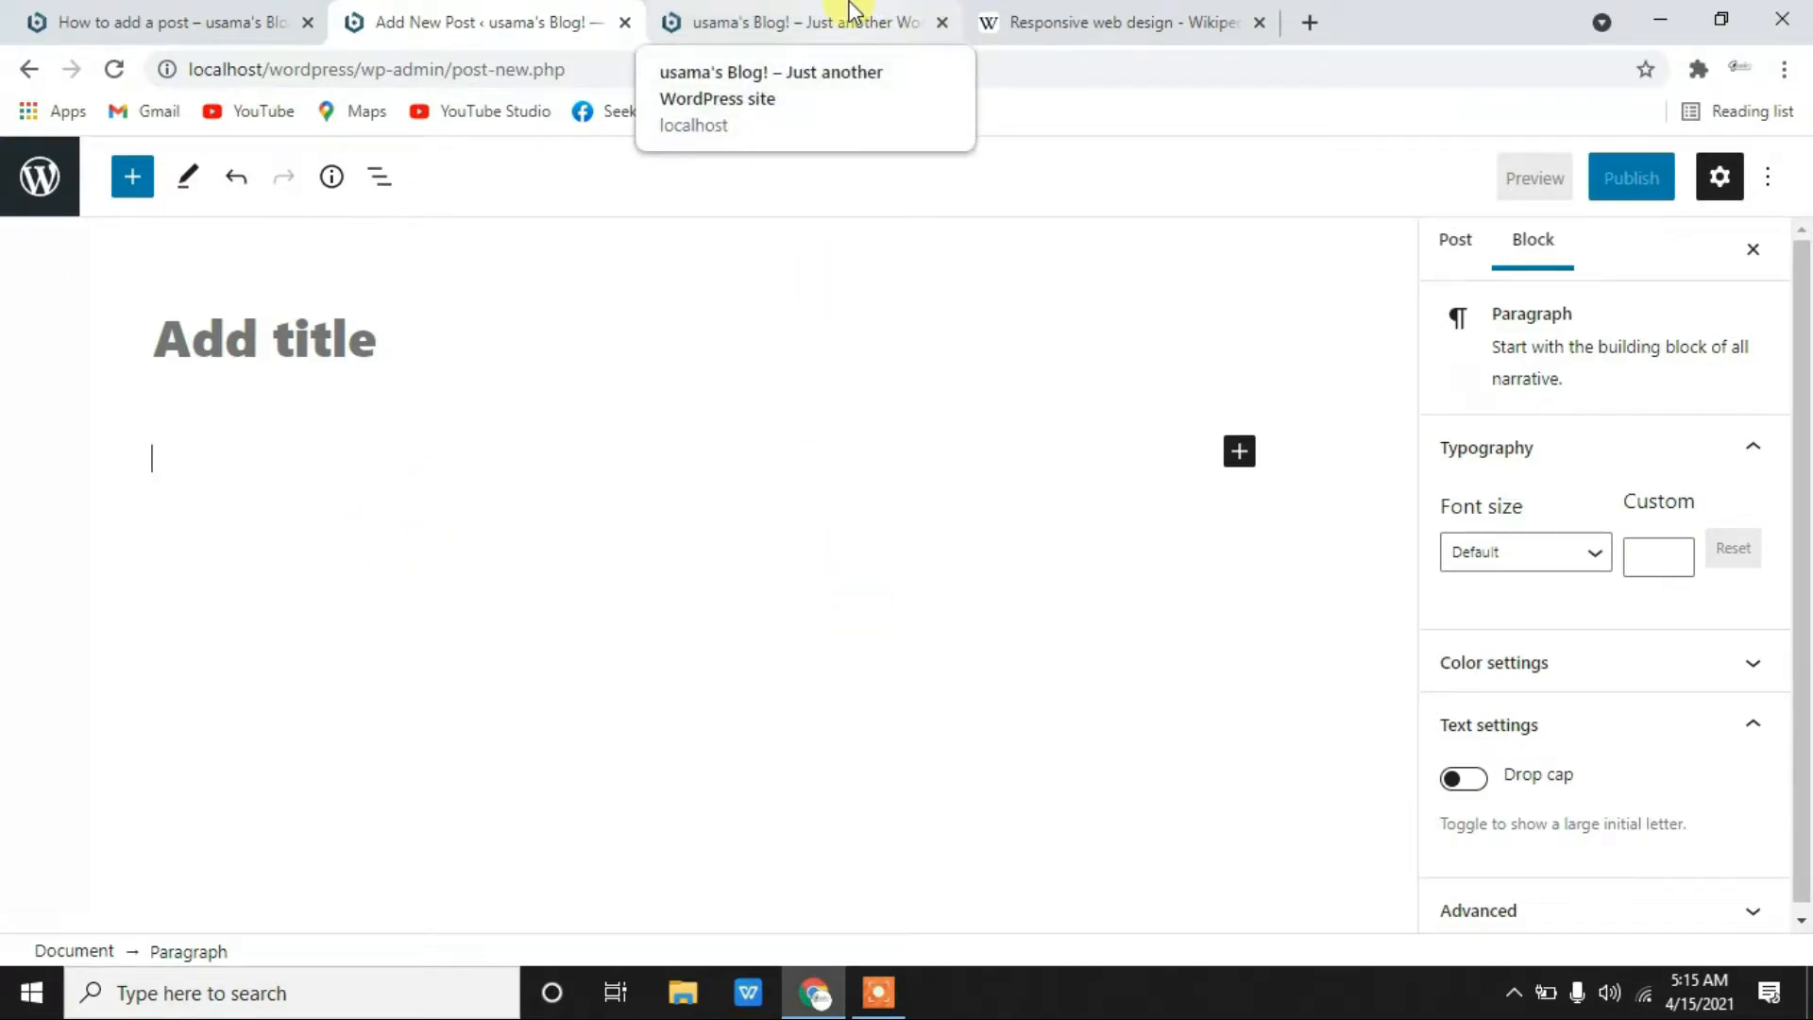
- Enter "What is Responsive Designs" as the title of the new post
click(408, 338)
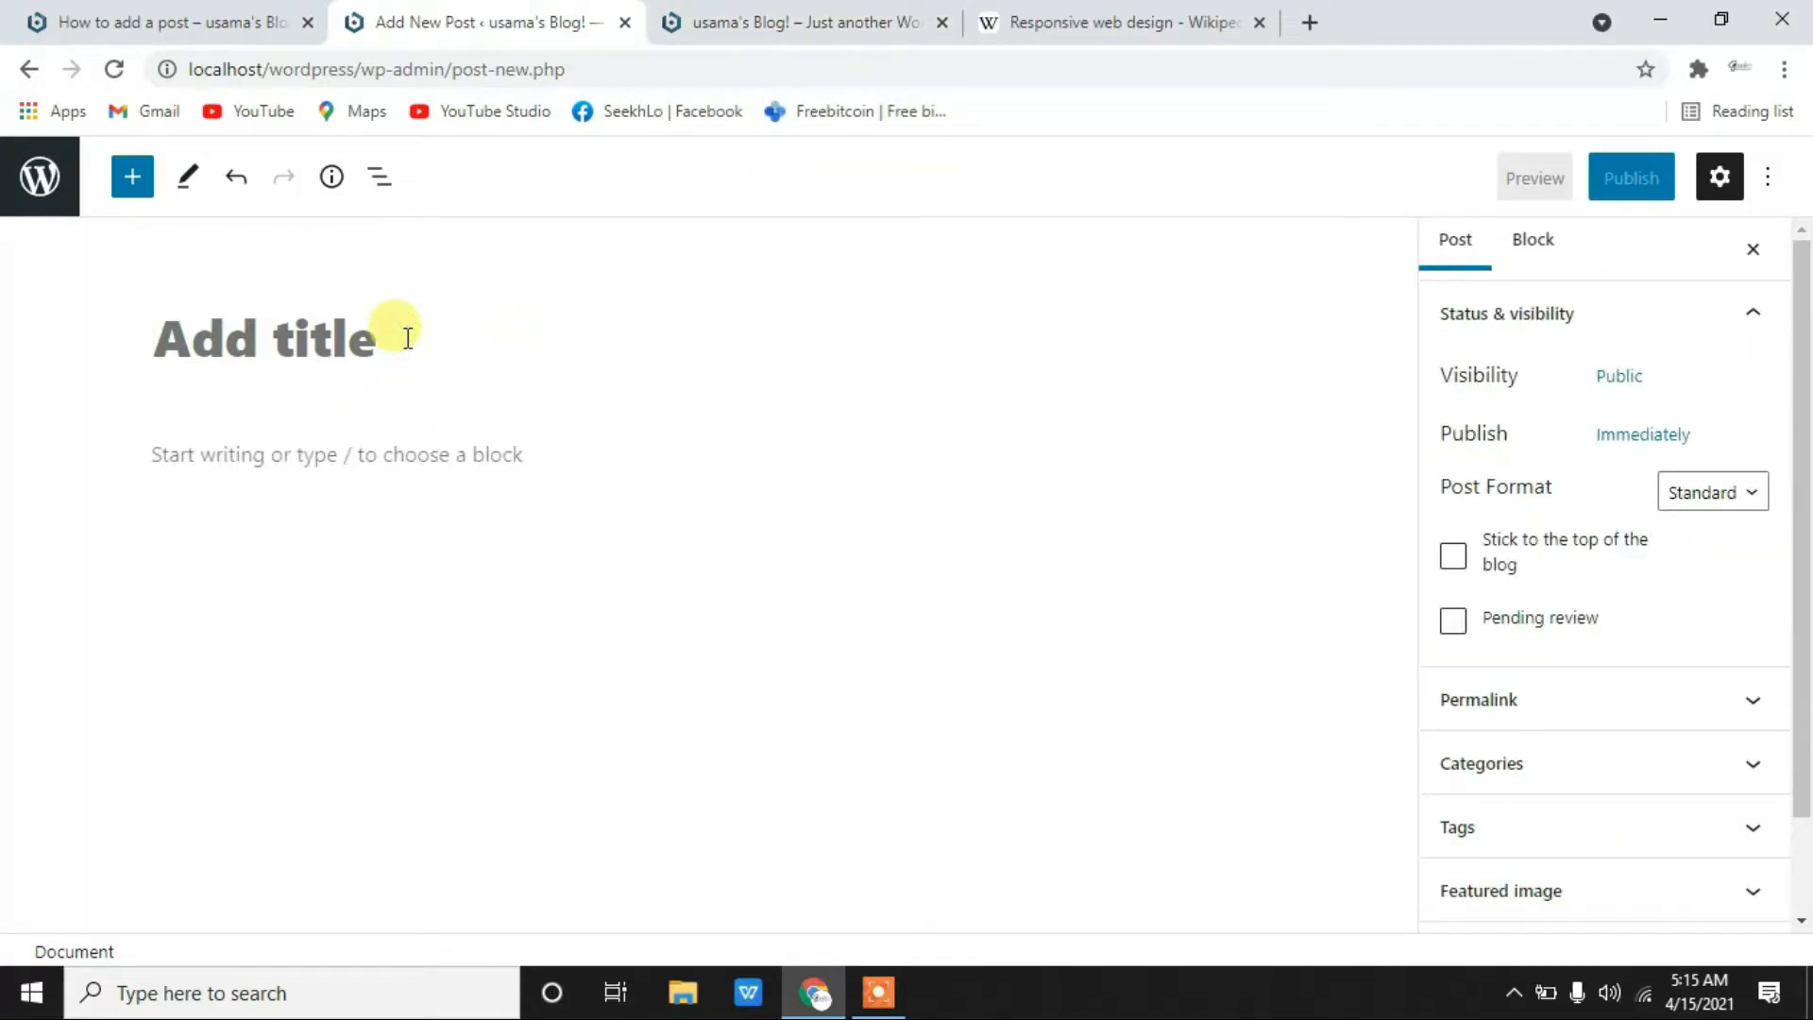
text(Wha)
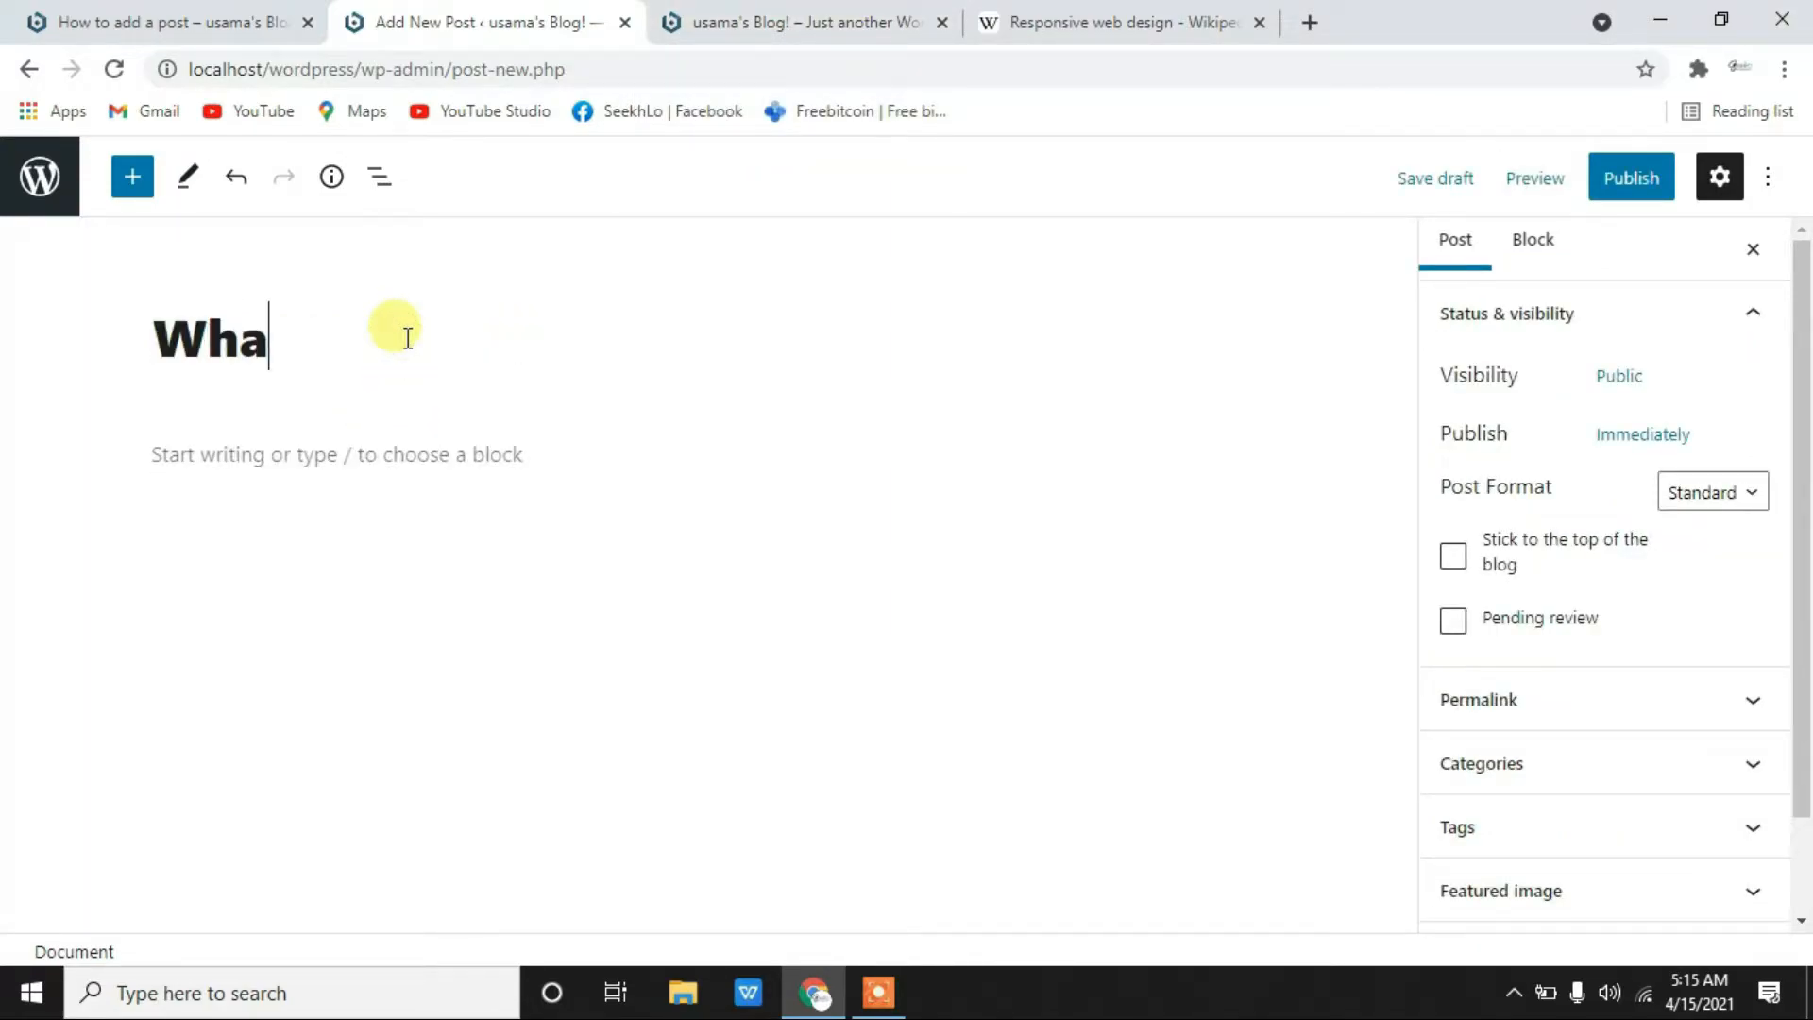
text(t is Re)
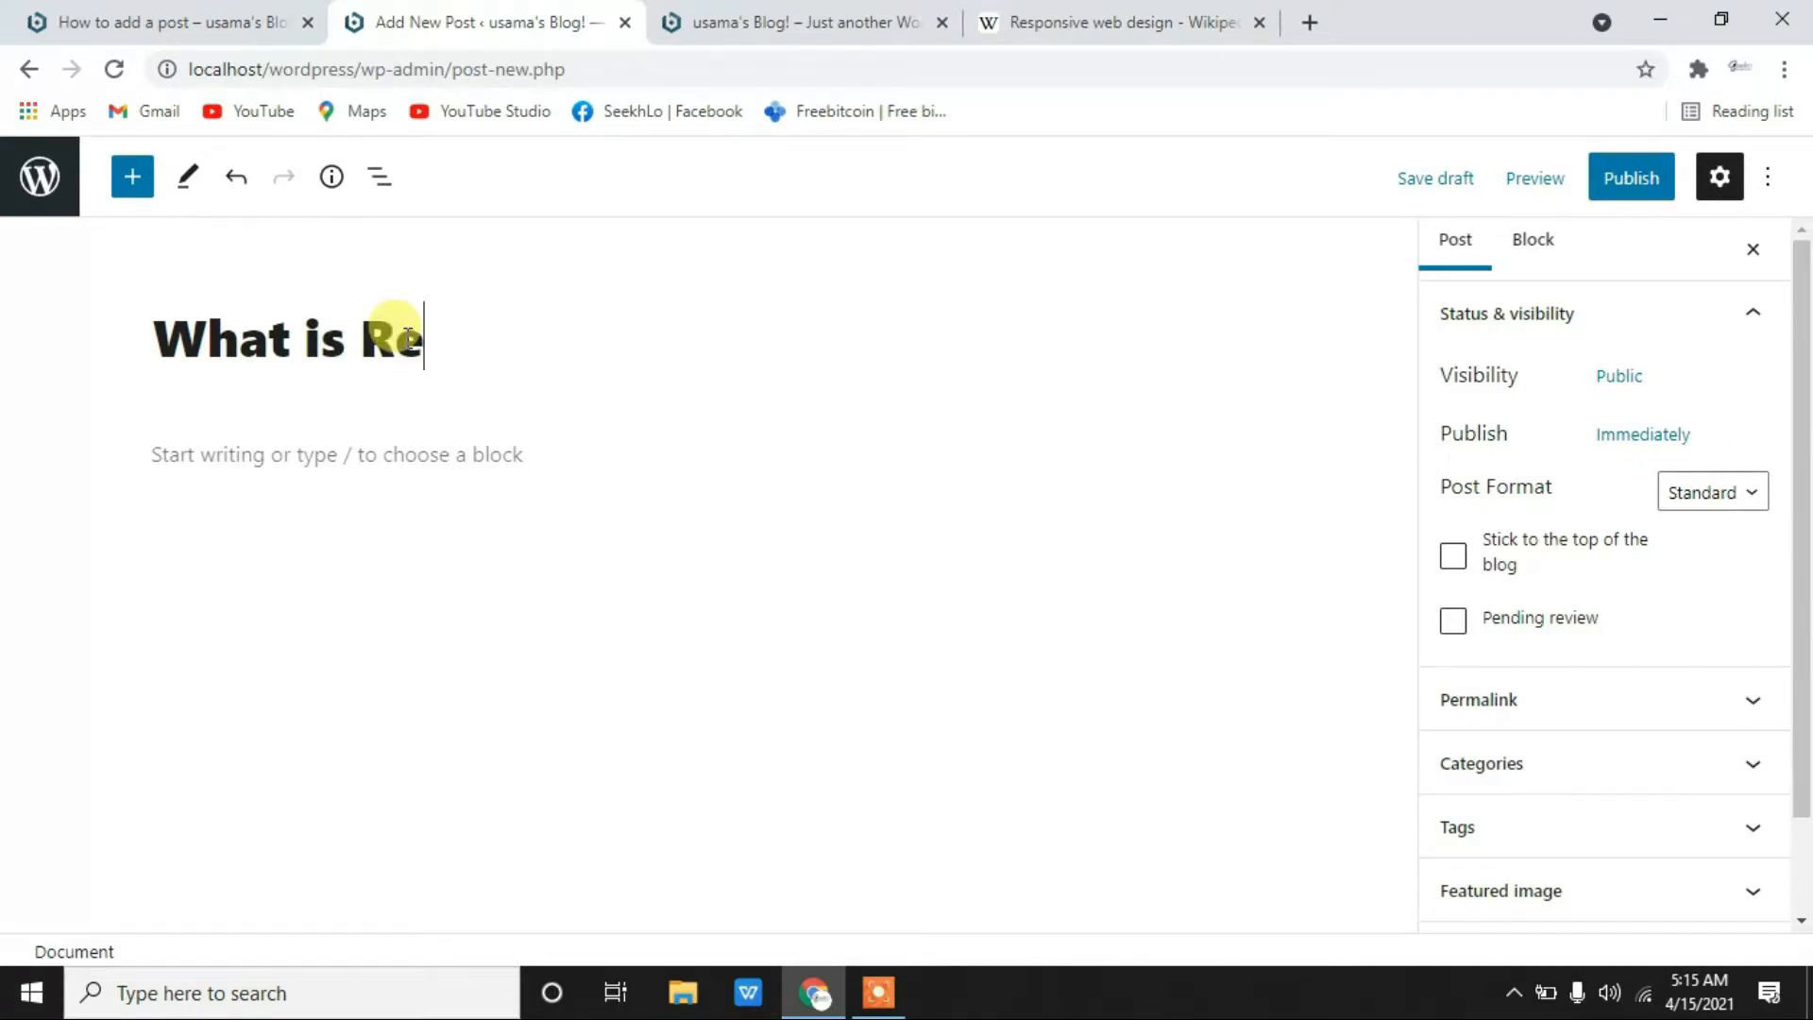
text(sponm)
key(BackSpace)
text(sice)
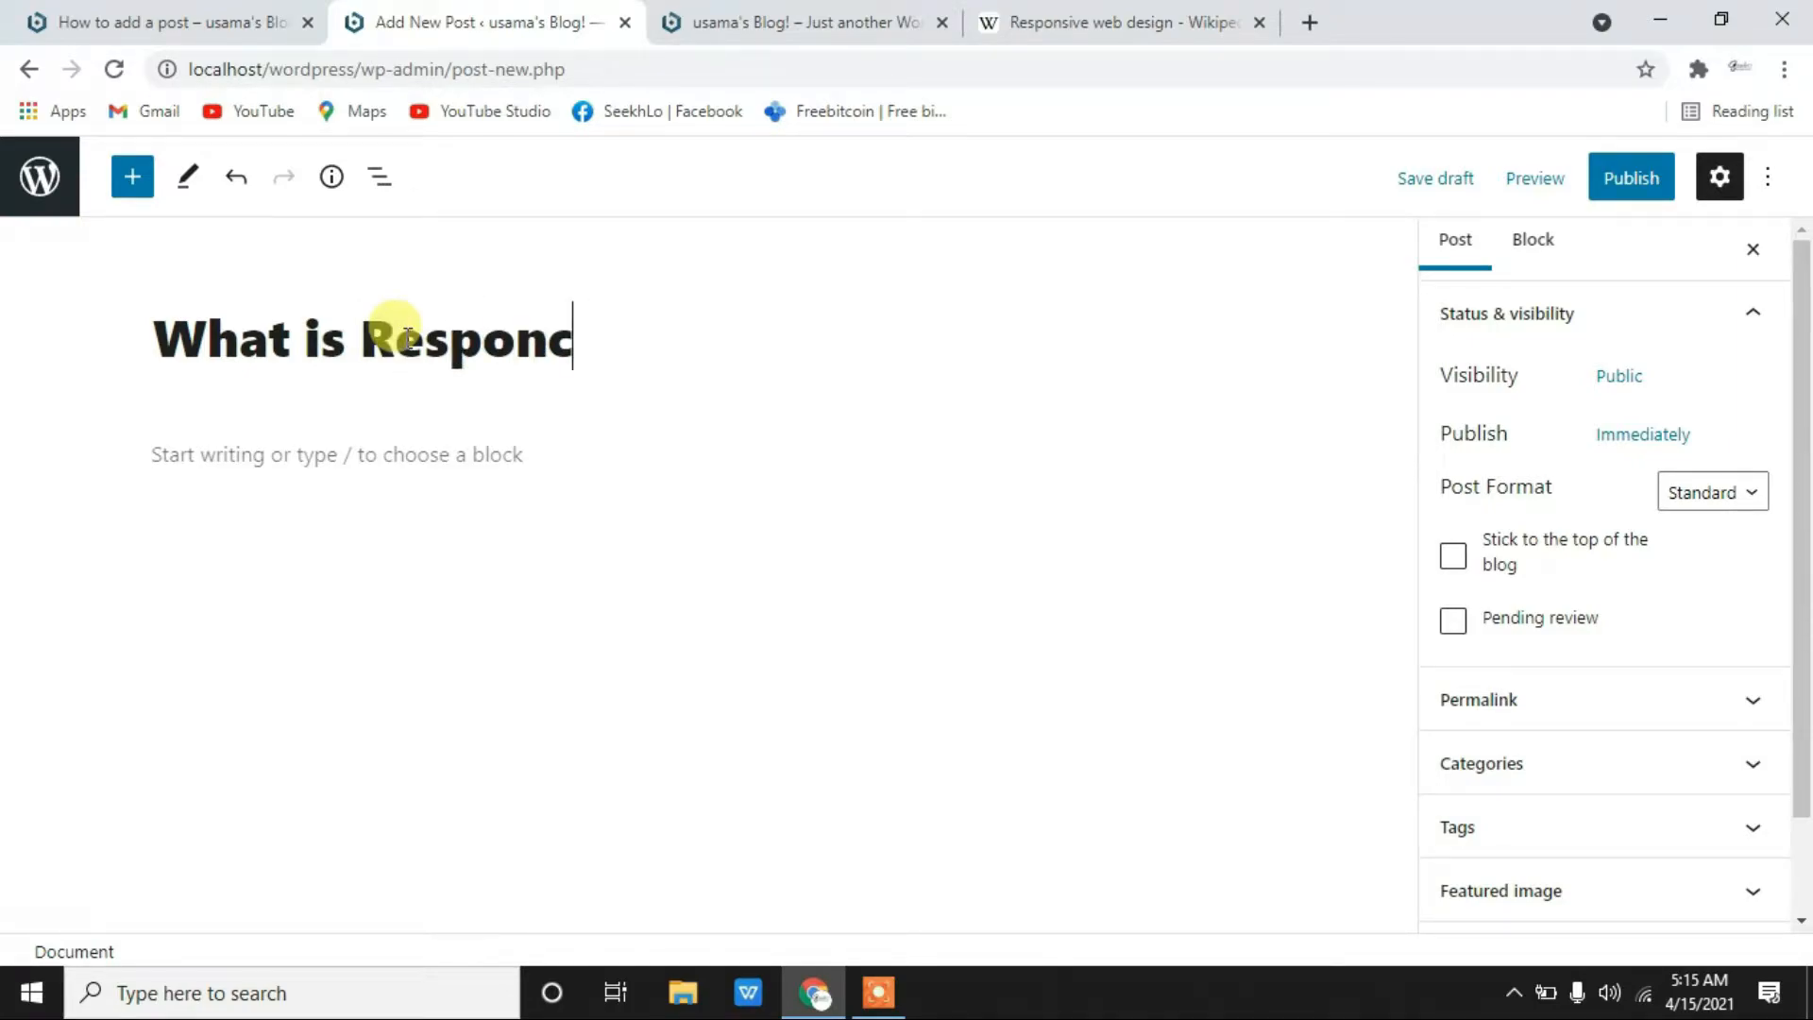
key(BackSpace)
key(BackSpace)
text(ve )
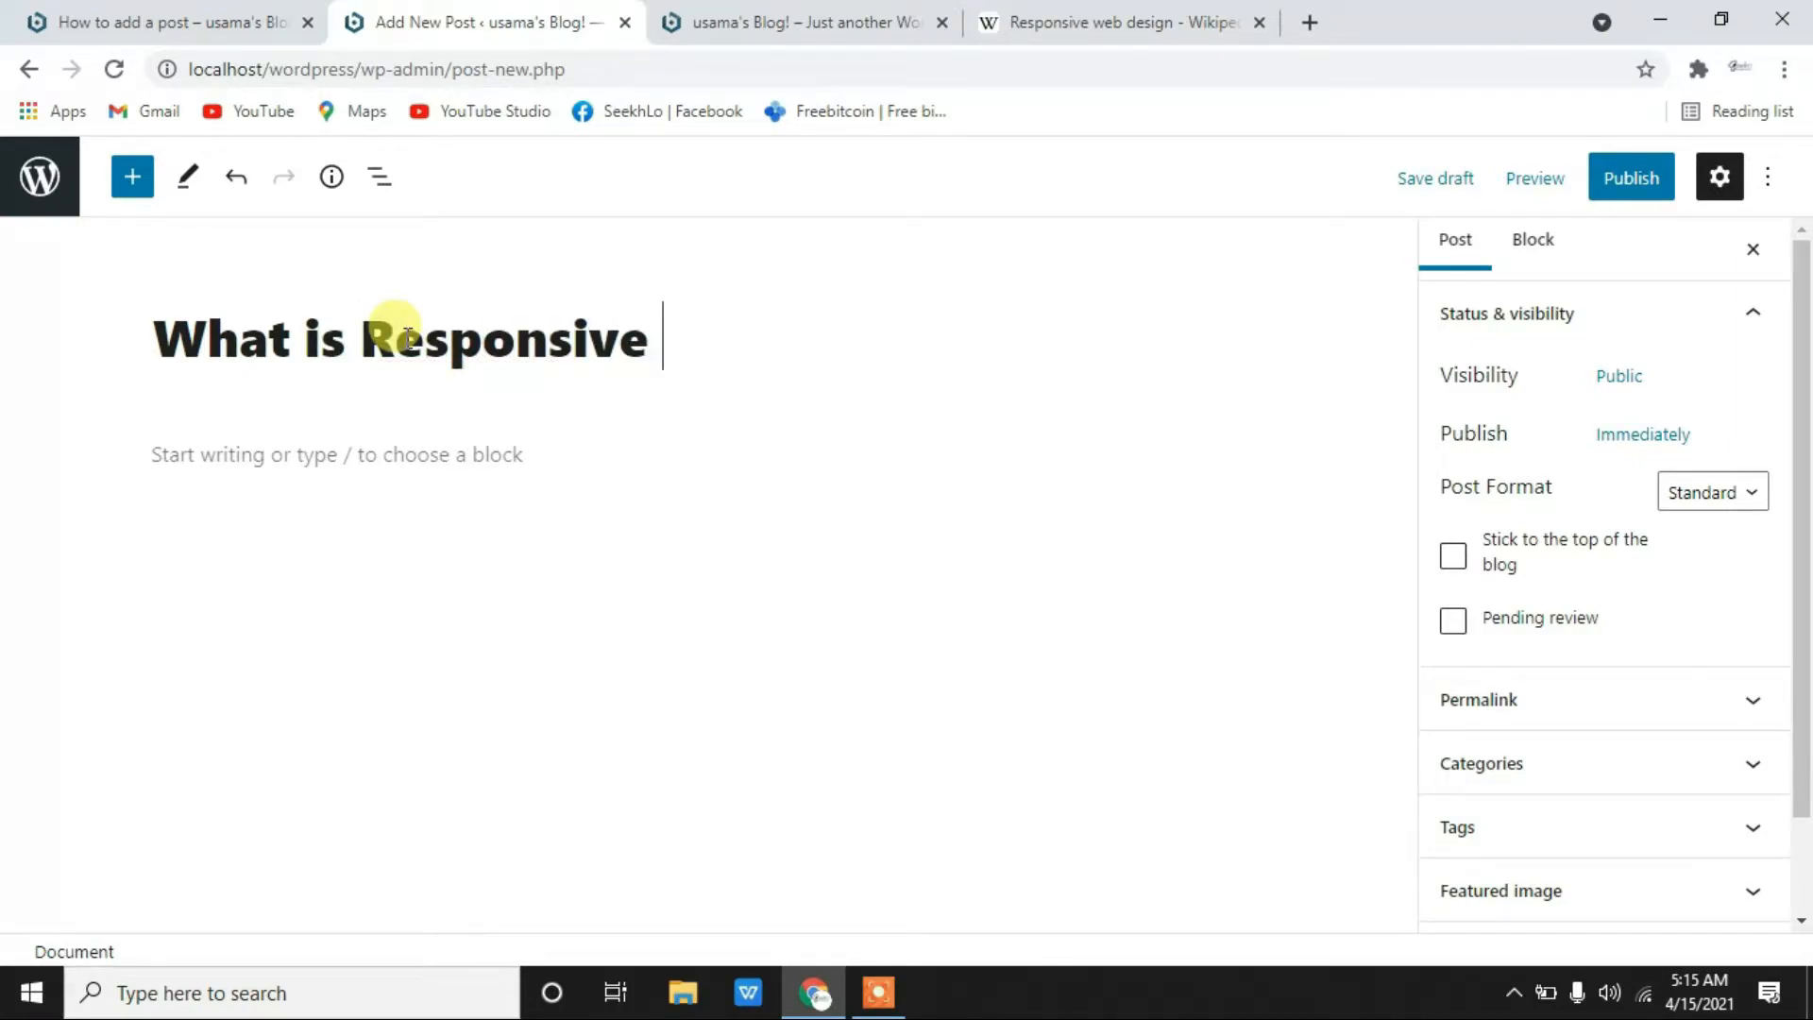
text(Designs)
- Copy the introduction of Wikipedia's Responsive web design article, including its bullet list, into the new post's body
click(1225, 16)
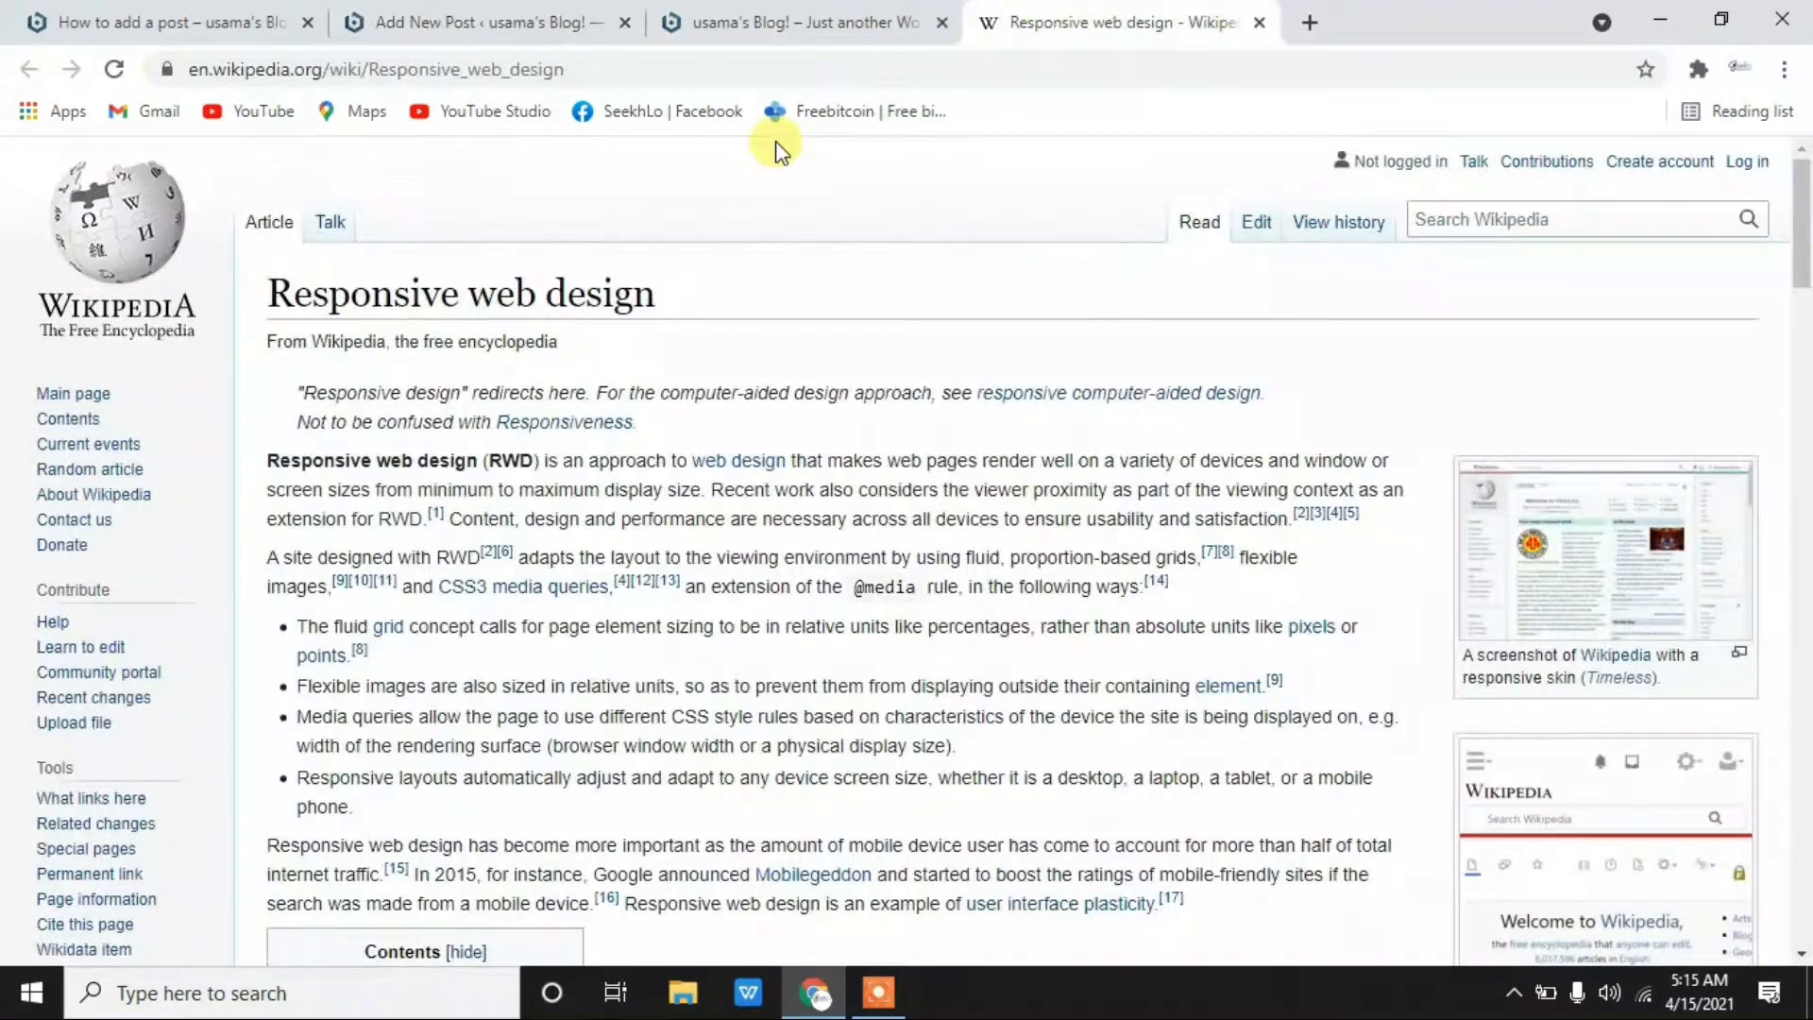
drag(267, 344, 299, 392)
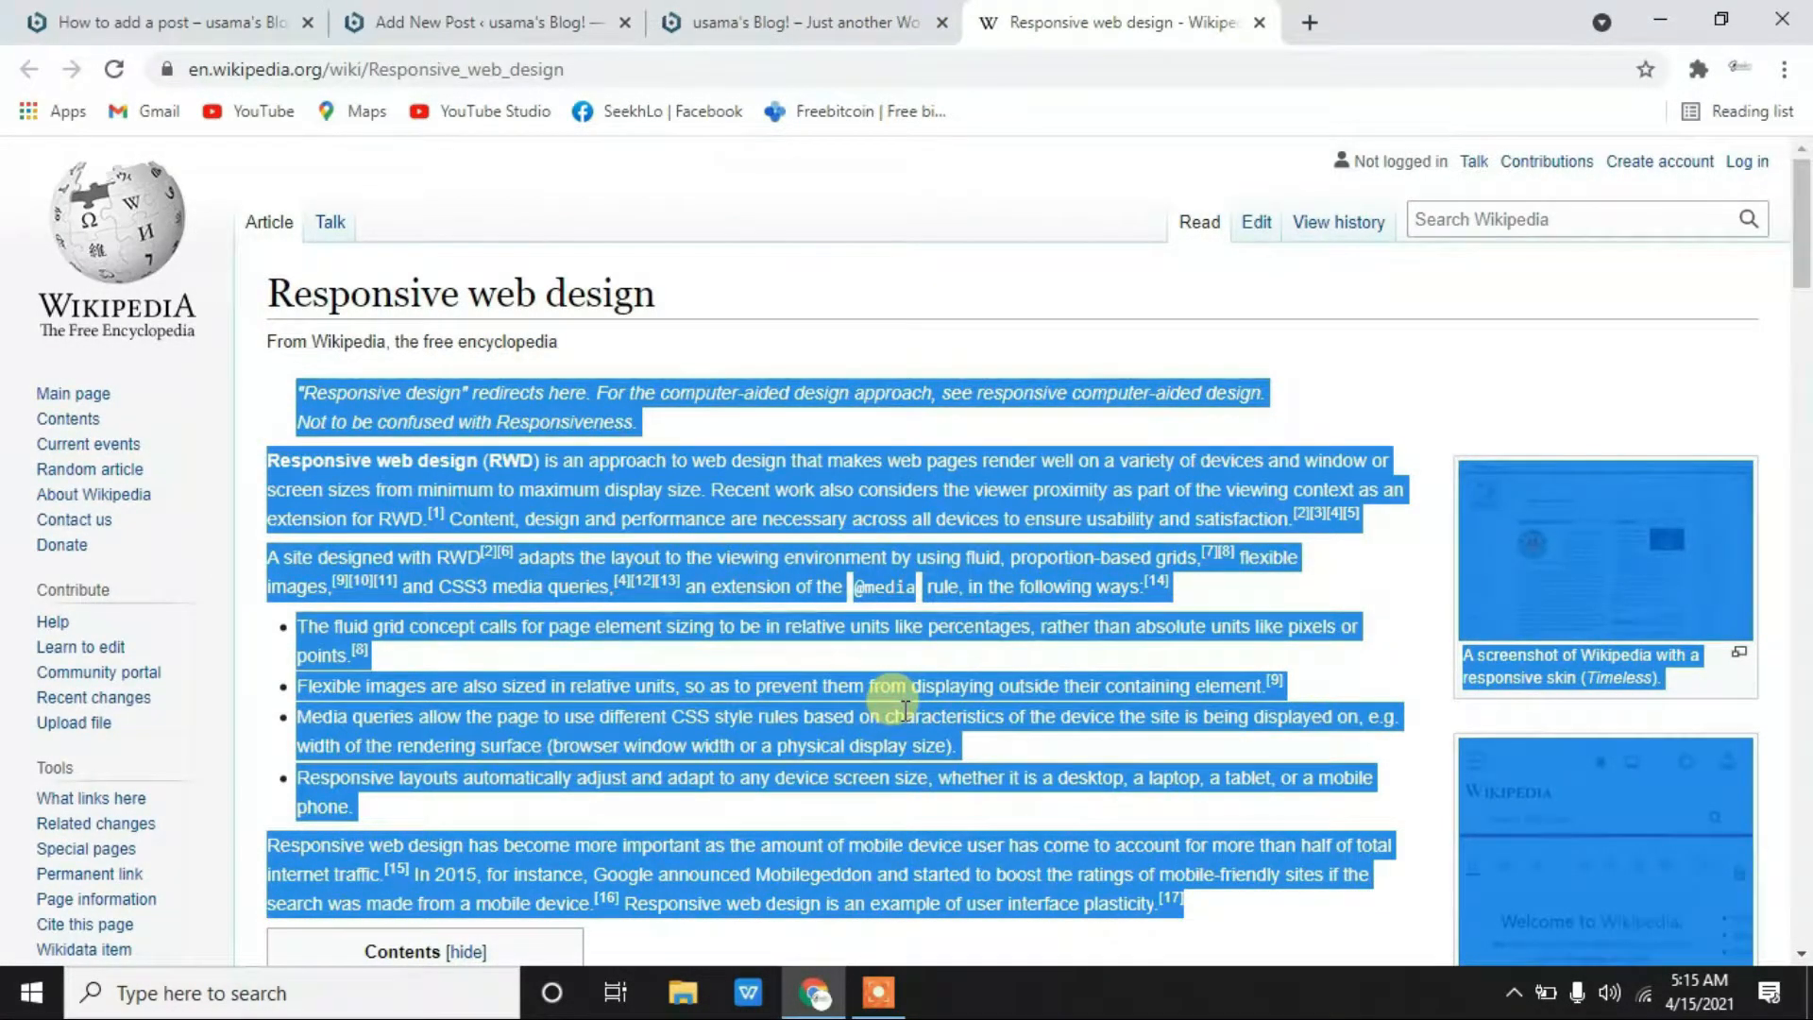
click(672, 15)
click(472, 17)
click(671, 12)
click(438, 14)
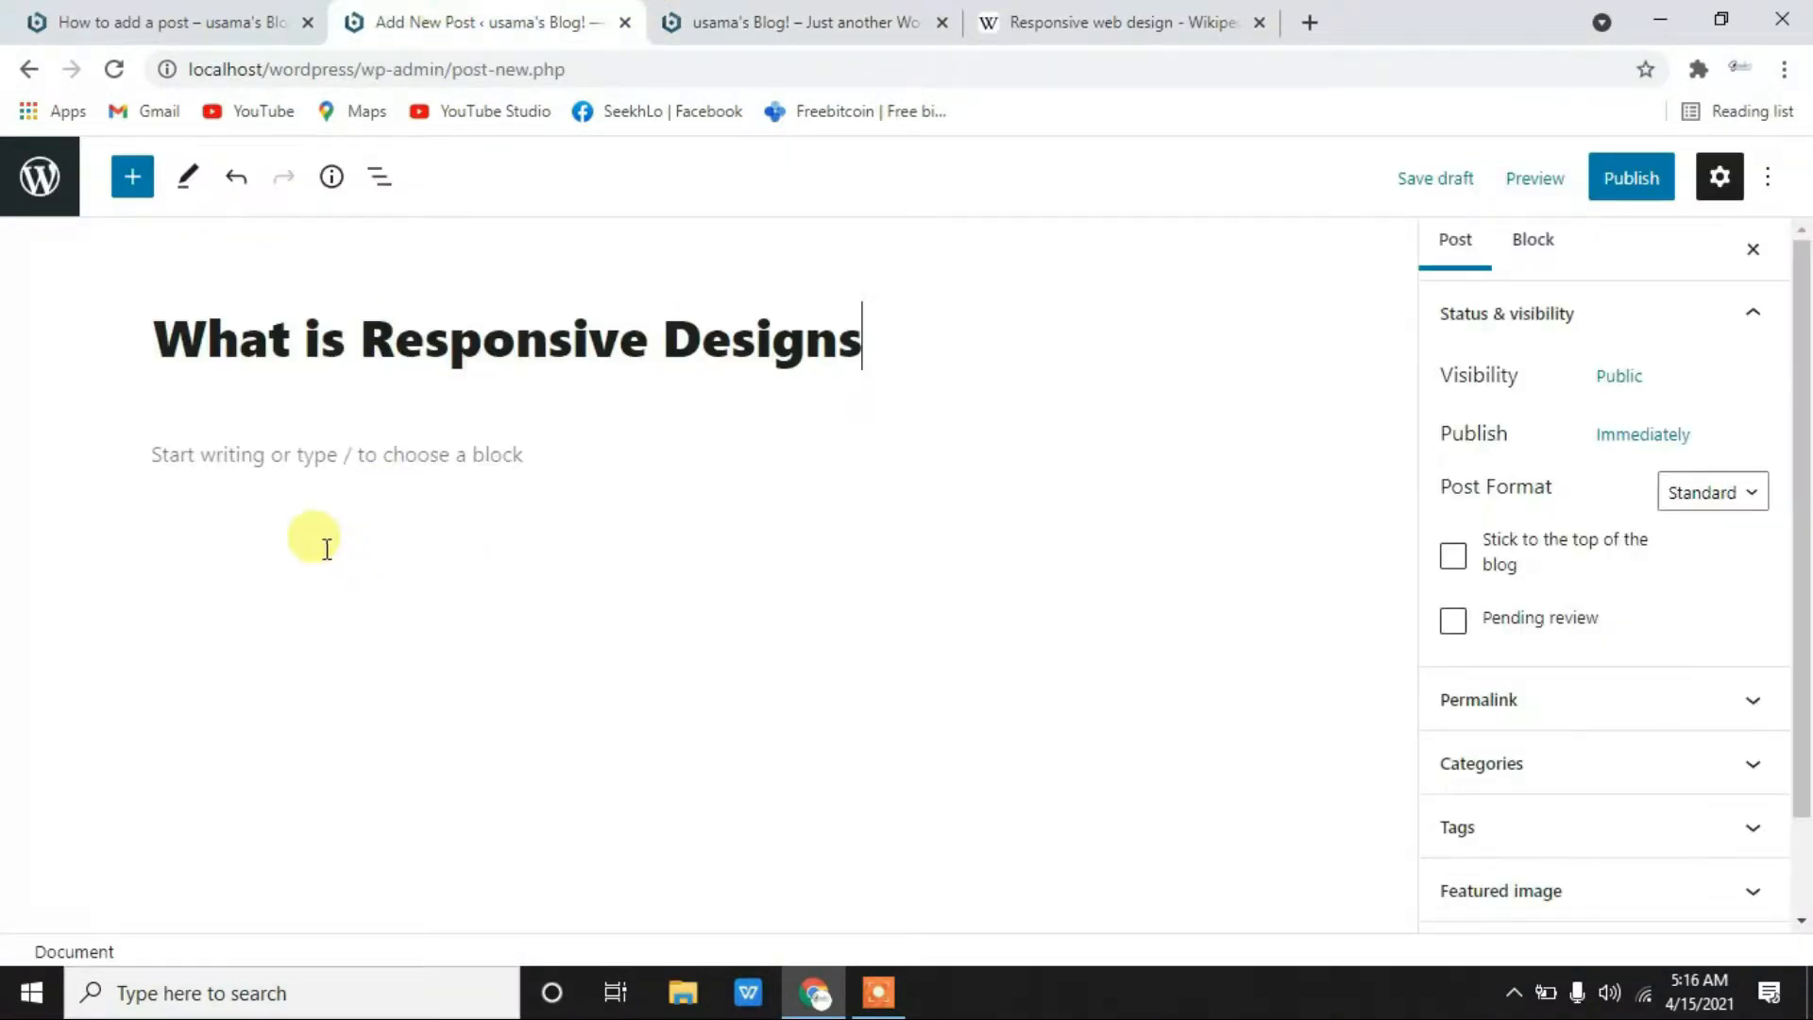
click(321, 462)
key(ctrl+v)
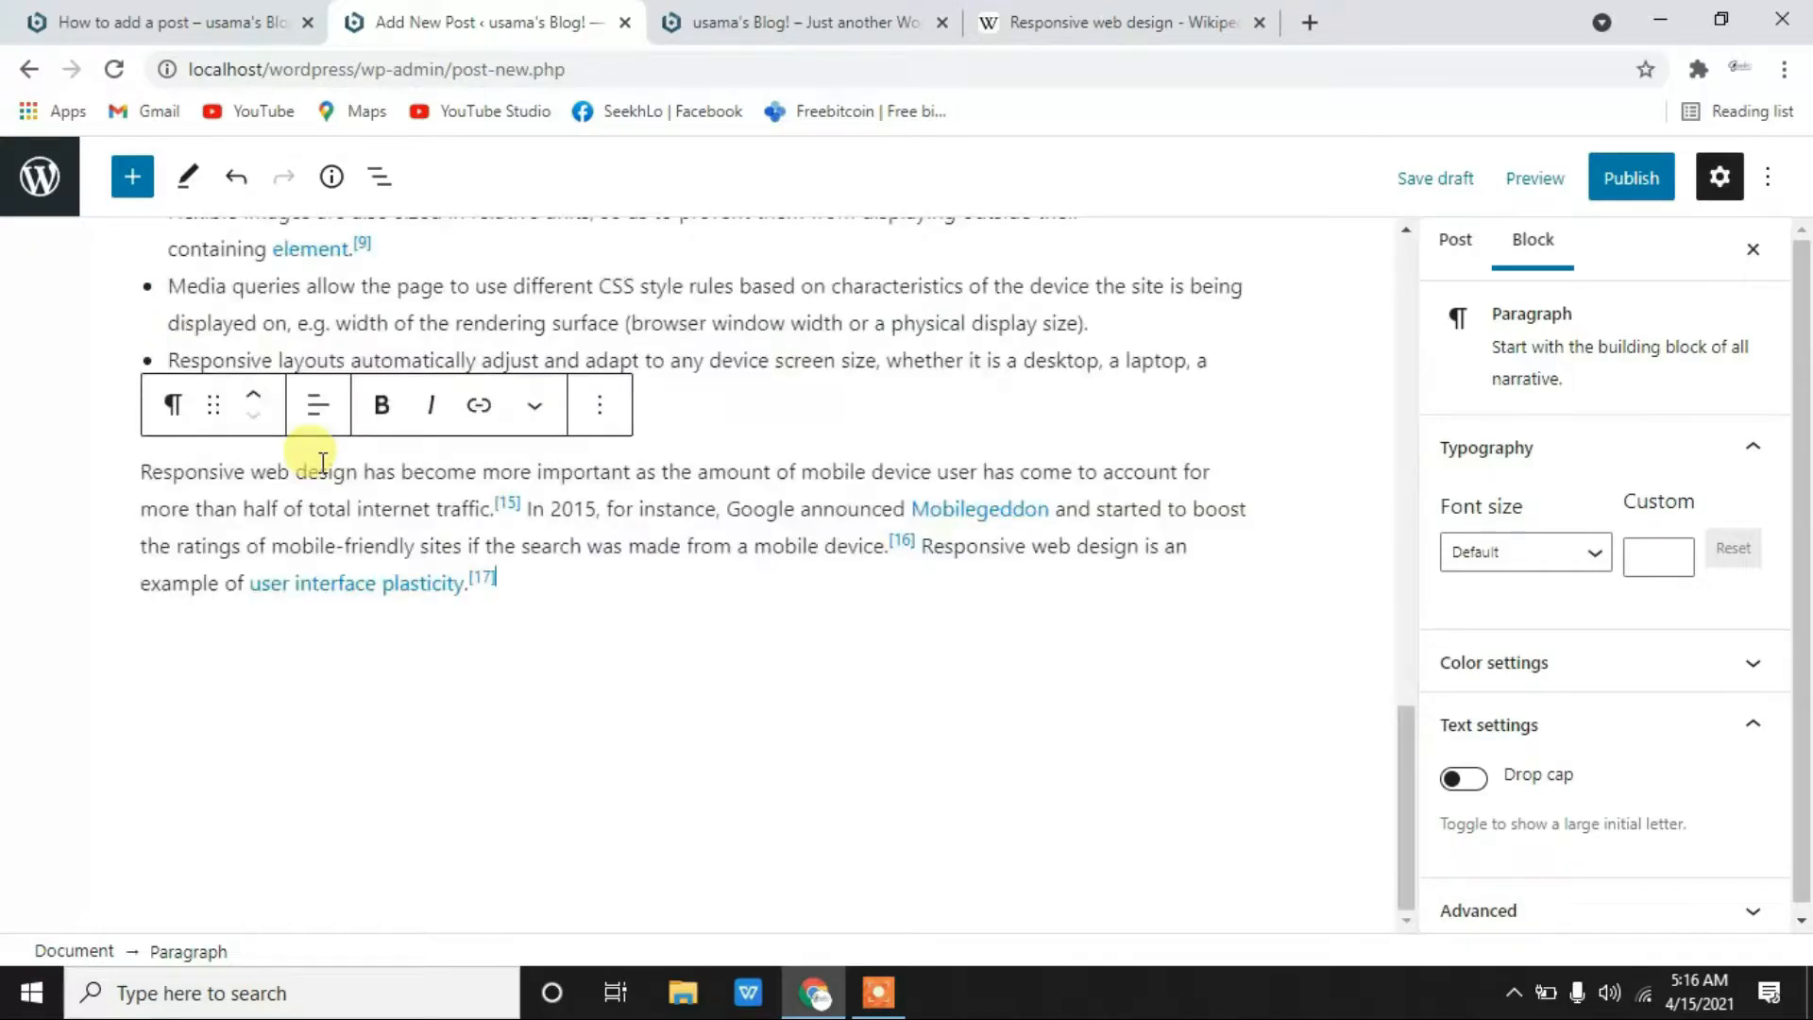
- Look over the pasted text and inspect the link attached to "web design" in the first paragraph
scroll(485, 620, up, 3)
scroll(497, 628, up, 3)
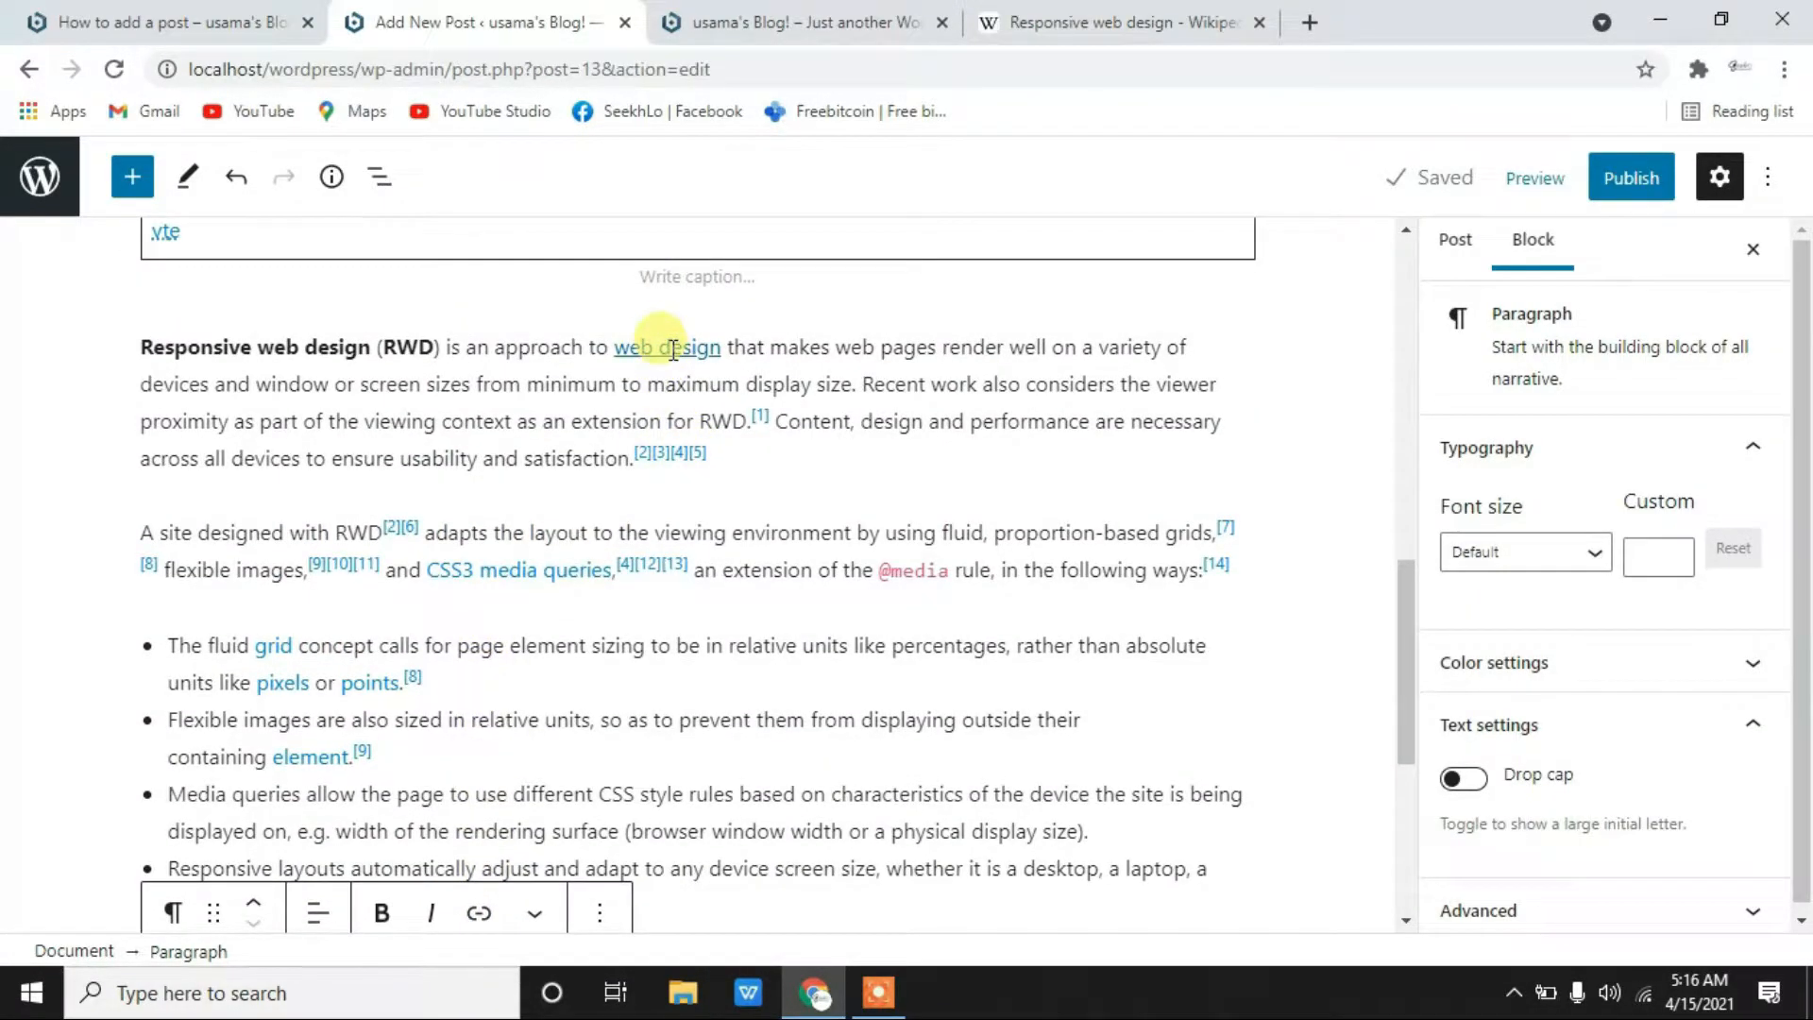
click(686, 350)
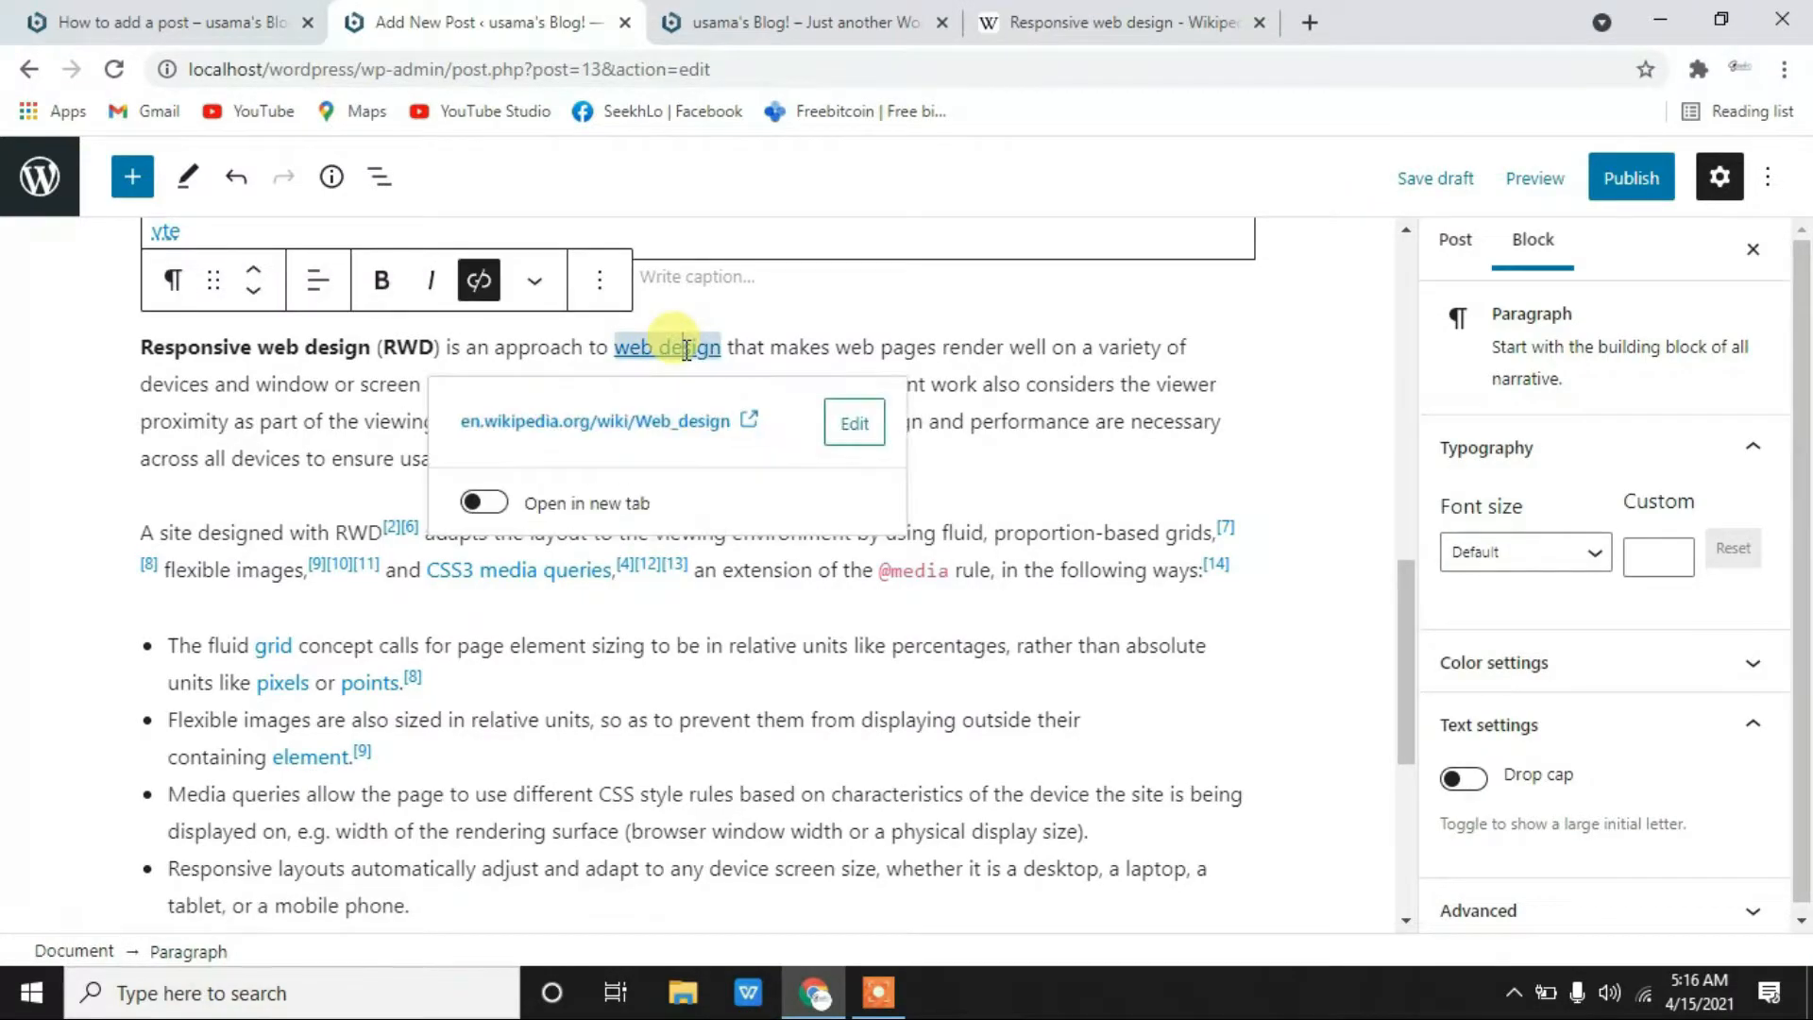
click(718, 304)
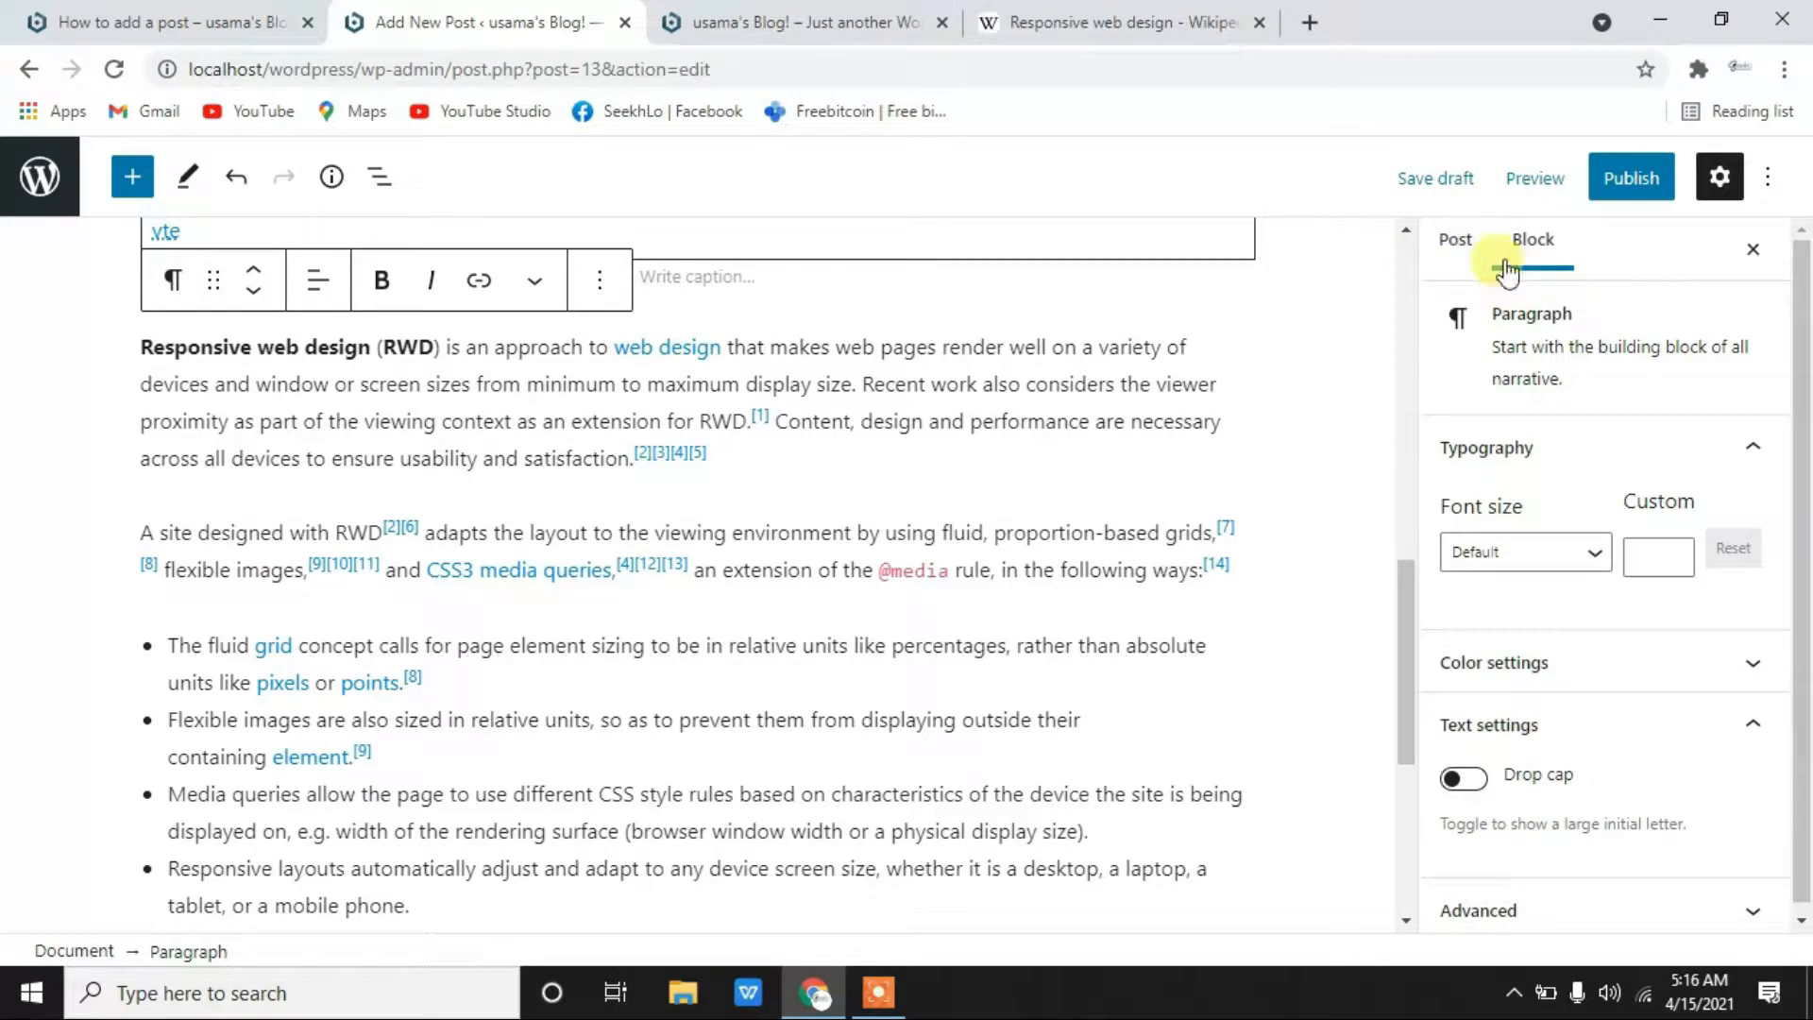
- Examine the post's visibility options and open its publish date and time settings
click(1466, 244)
click(1458, 244)
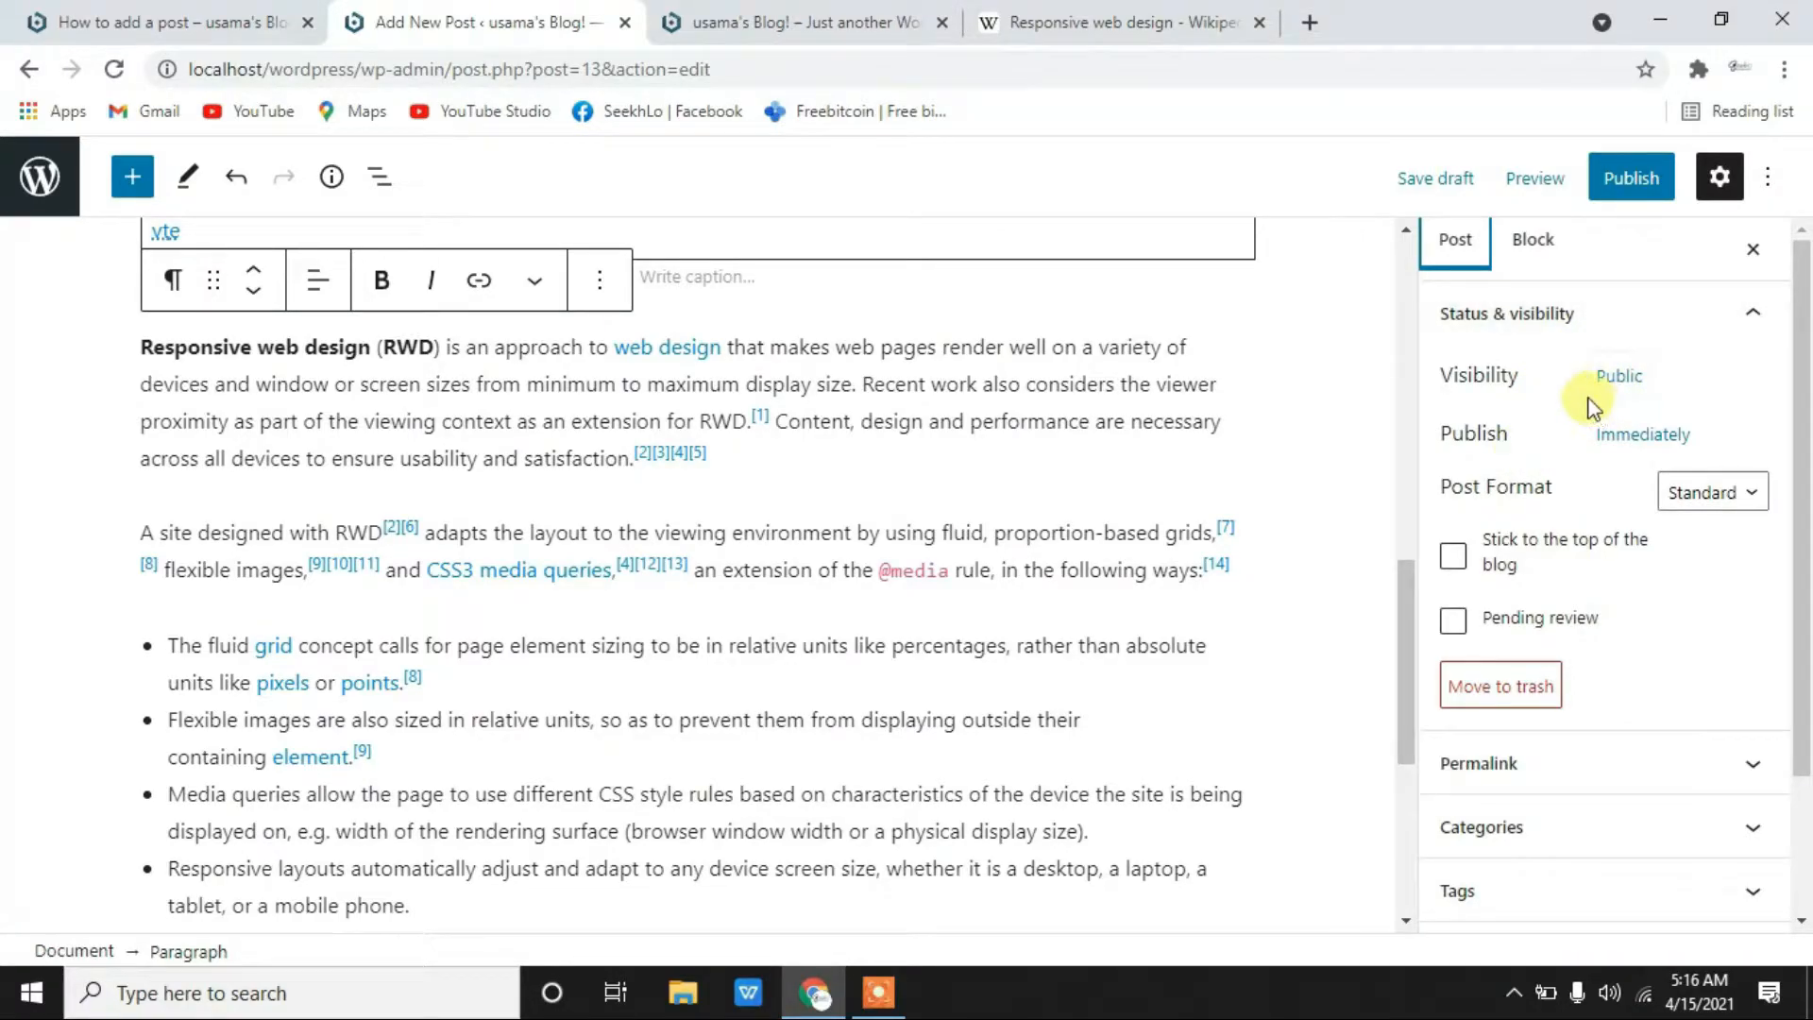
click(1611, 382)
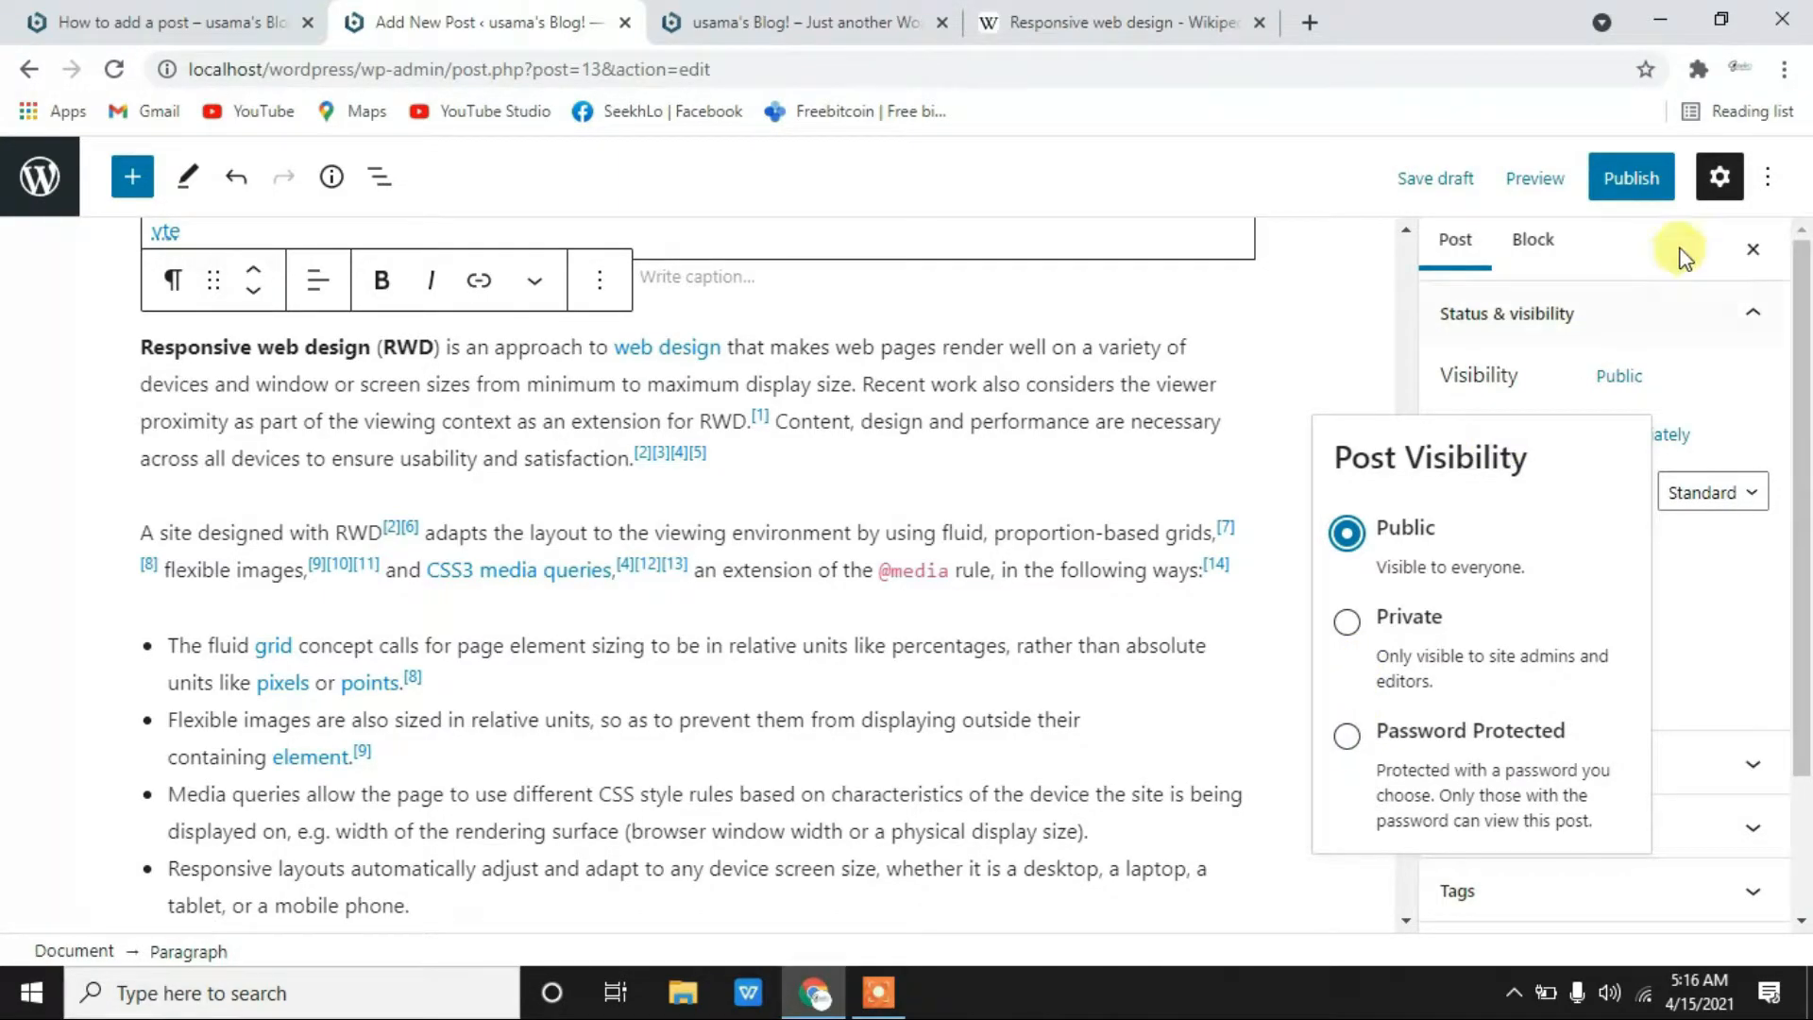
click(1706, 371)
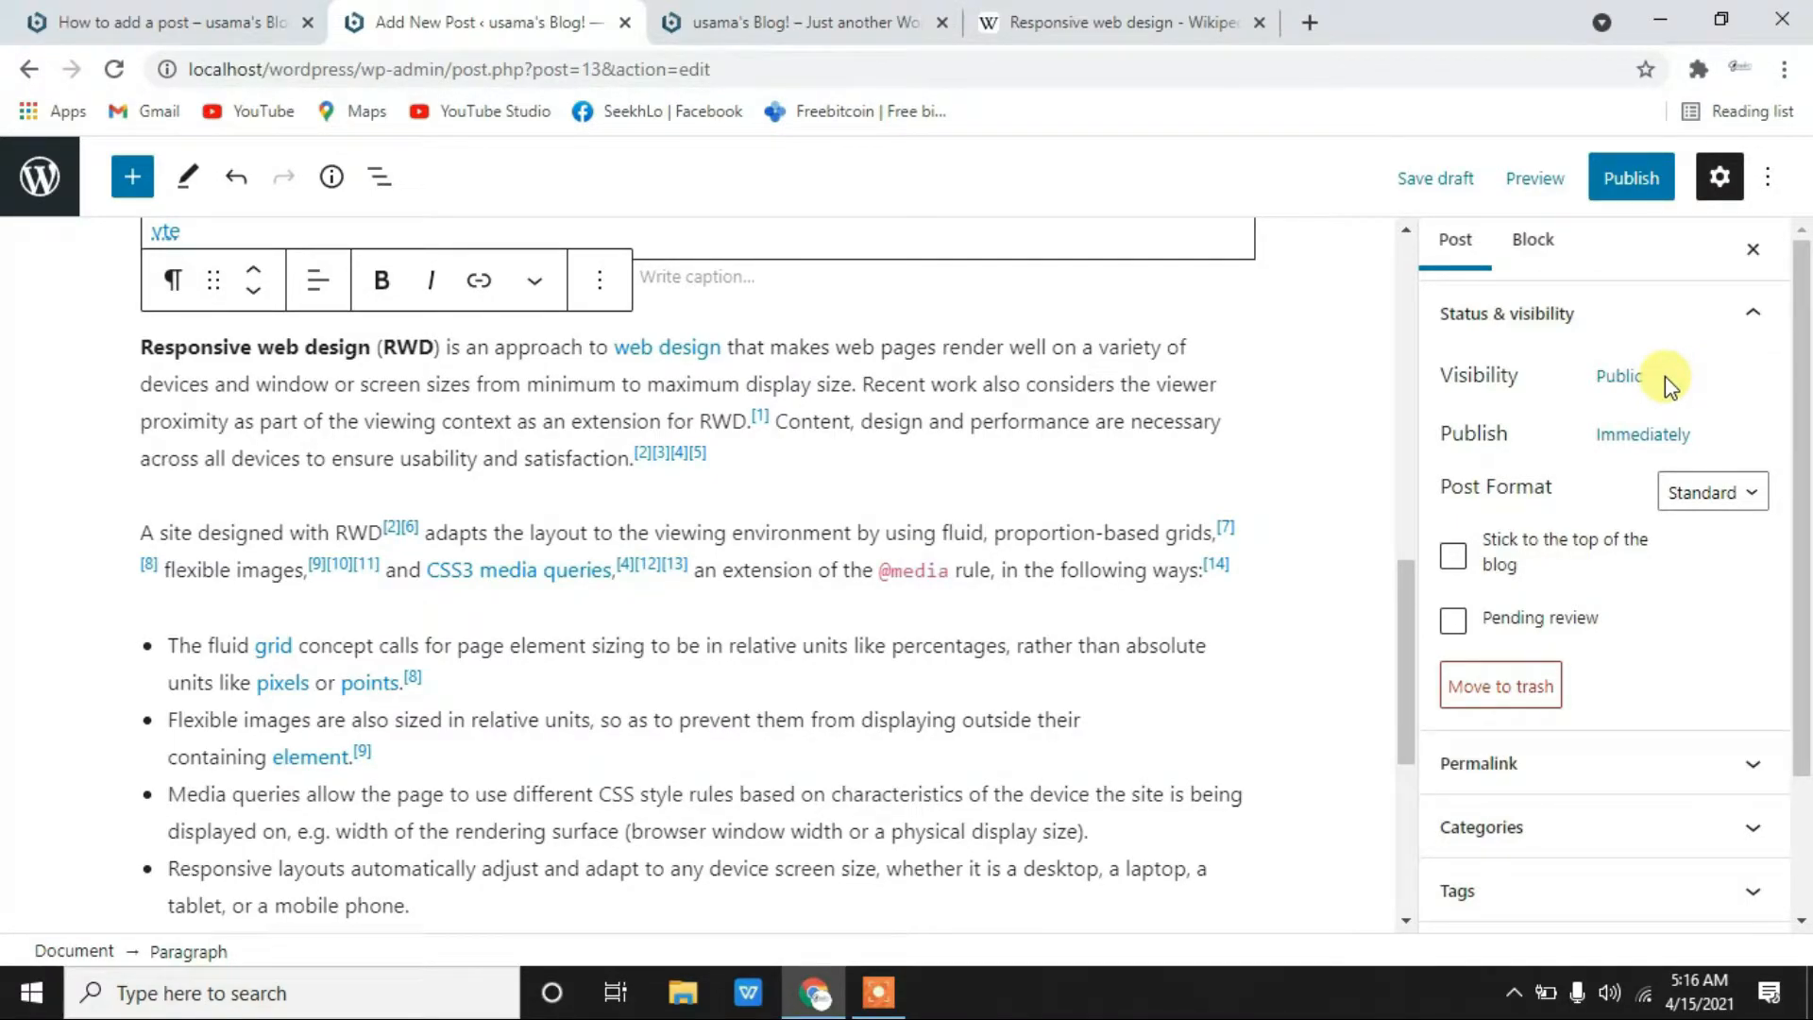
click(1648, 440)
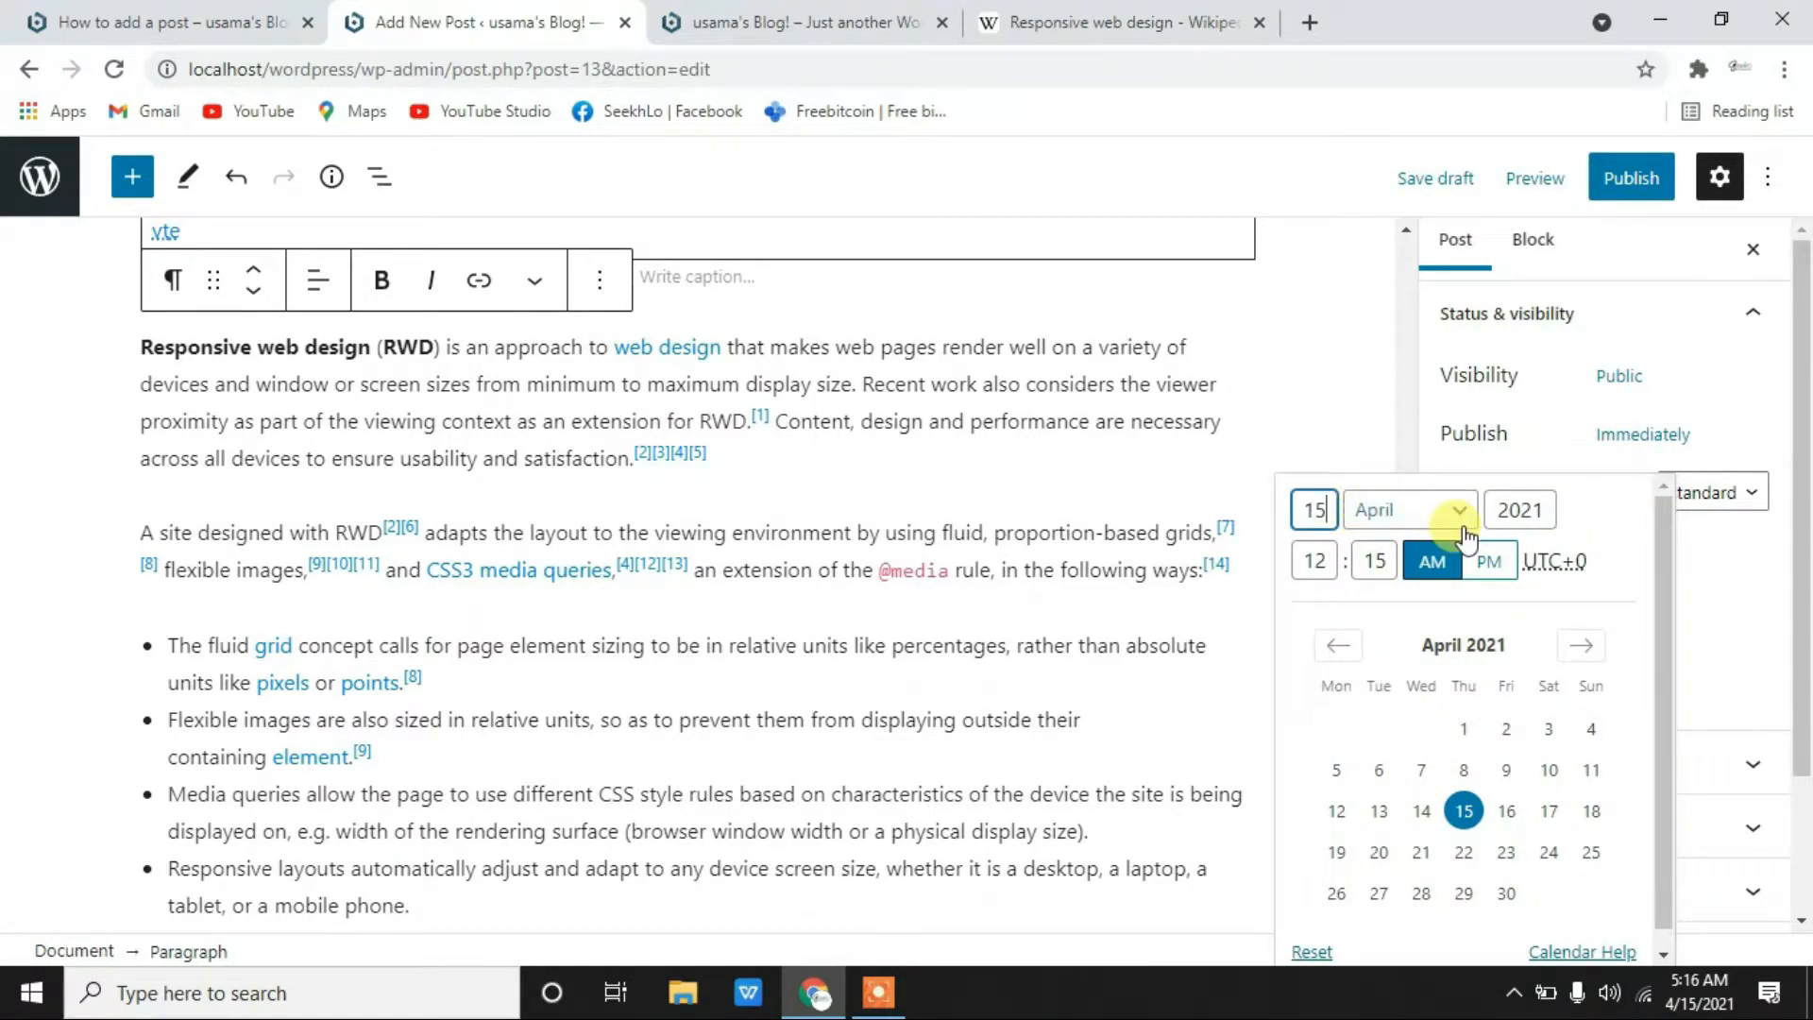
- Close the publish date settings and check the available post formats, keeping Standard selected
click(1686, 578)
click(1643, 434)
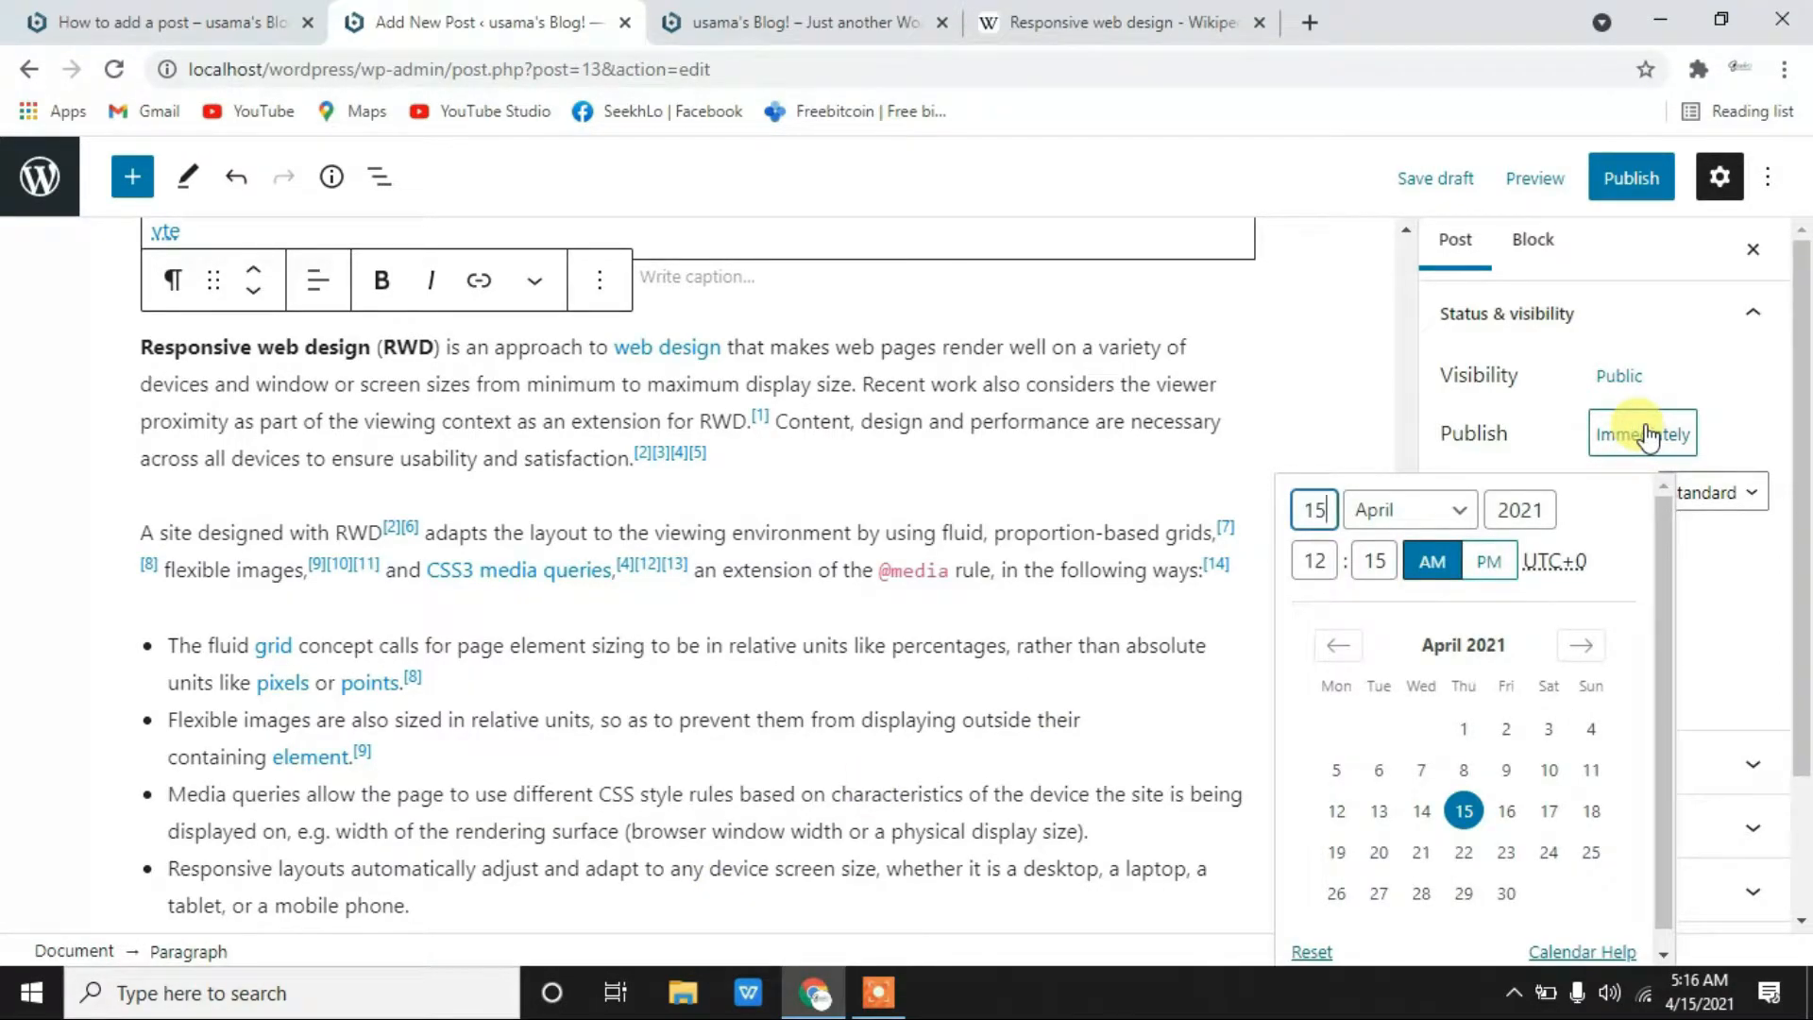
click(1643, 434)
scroll(1690, 397, down, 2)
click(1718, 315)
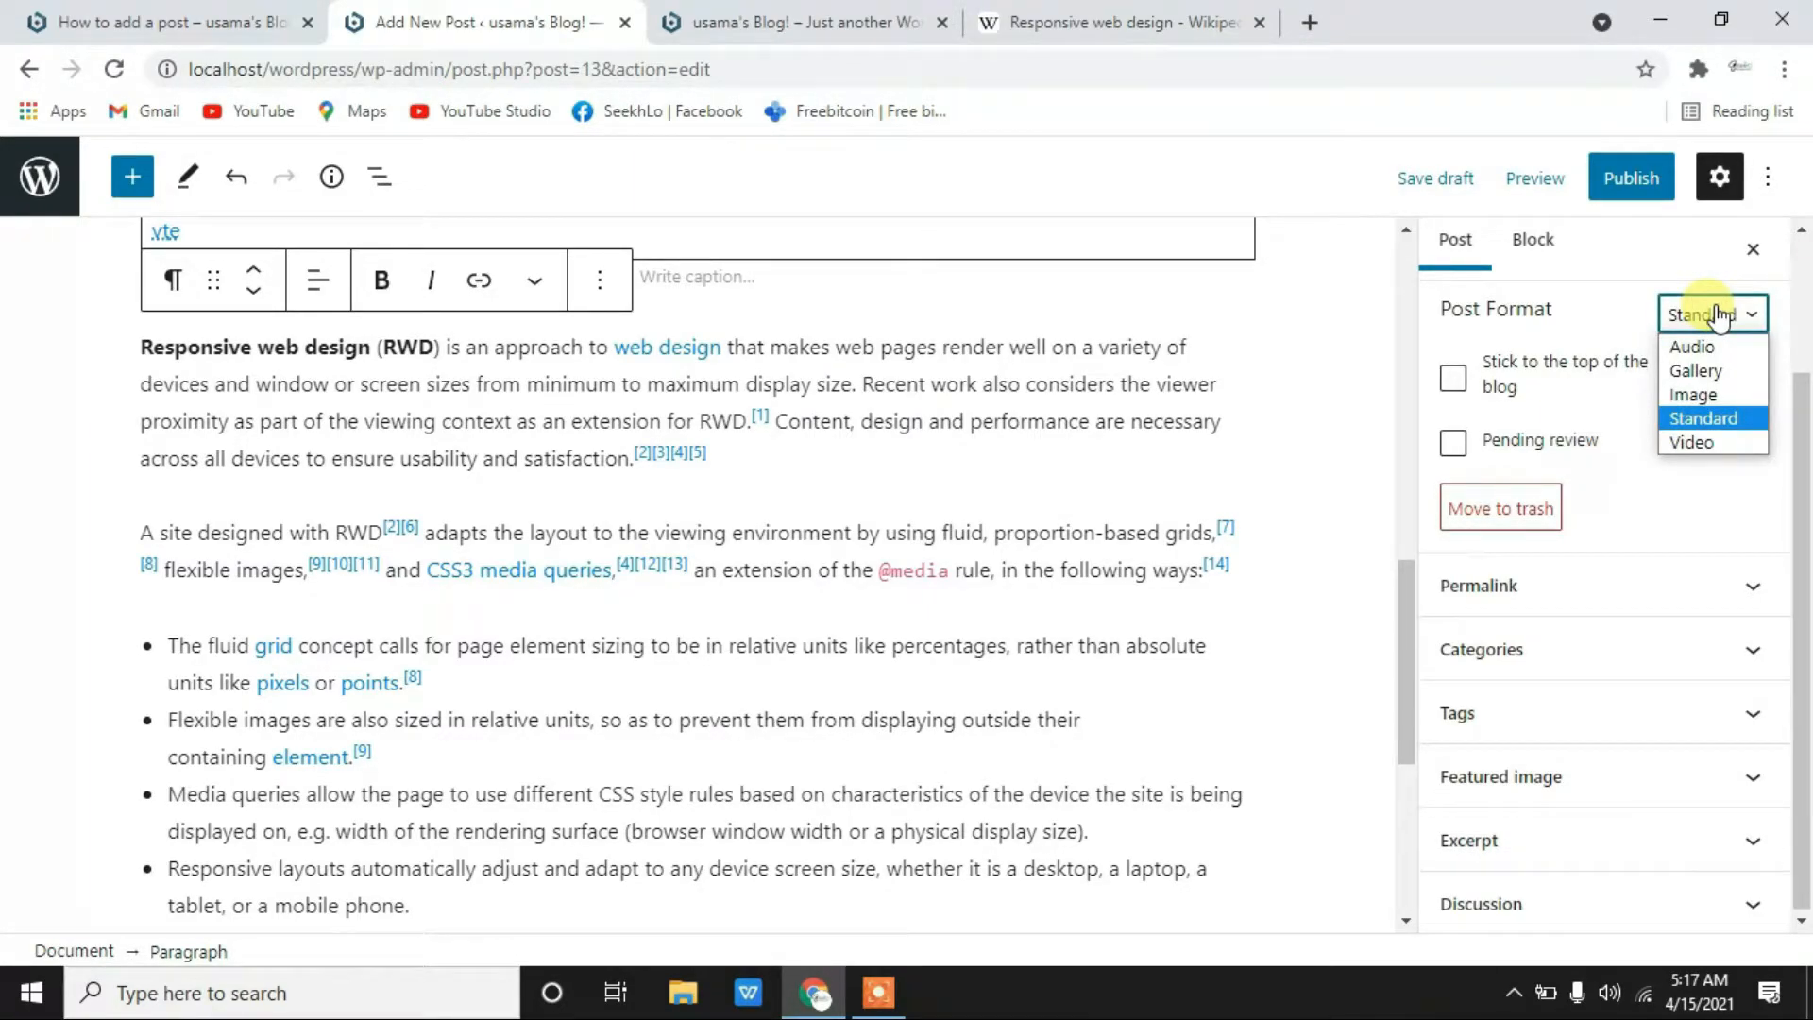
click(1703, 418)
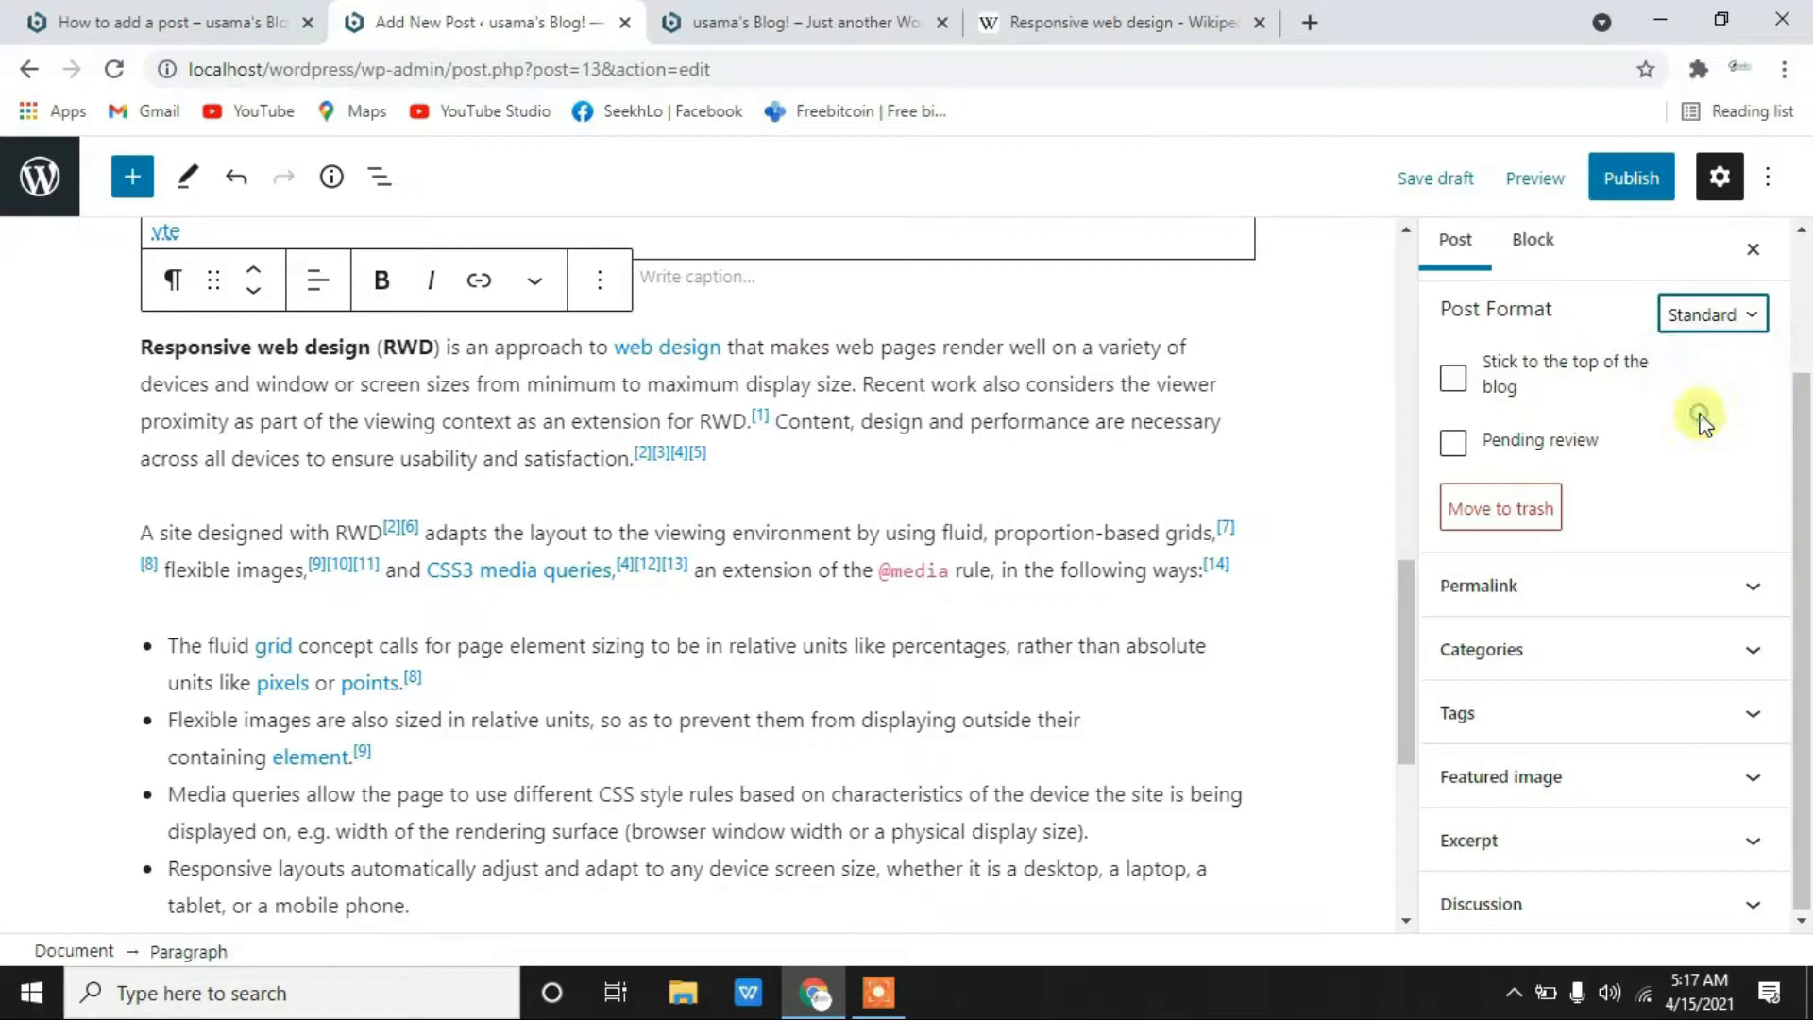
- Look over the option for sticking the post to the top of the blog and check the blog's front page
scroll(1567, 406, up, 1)
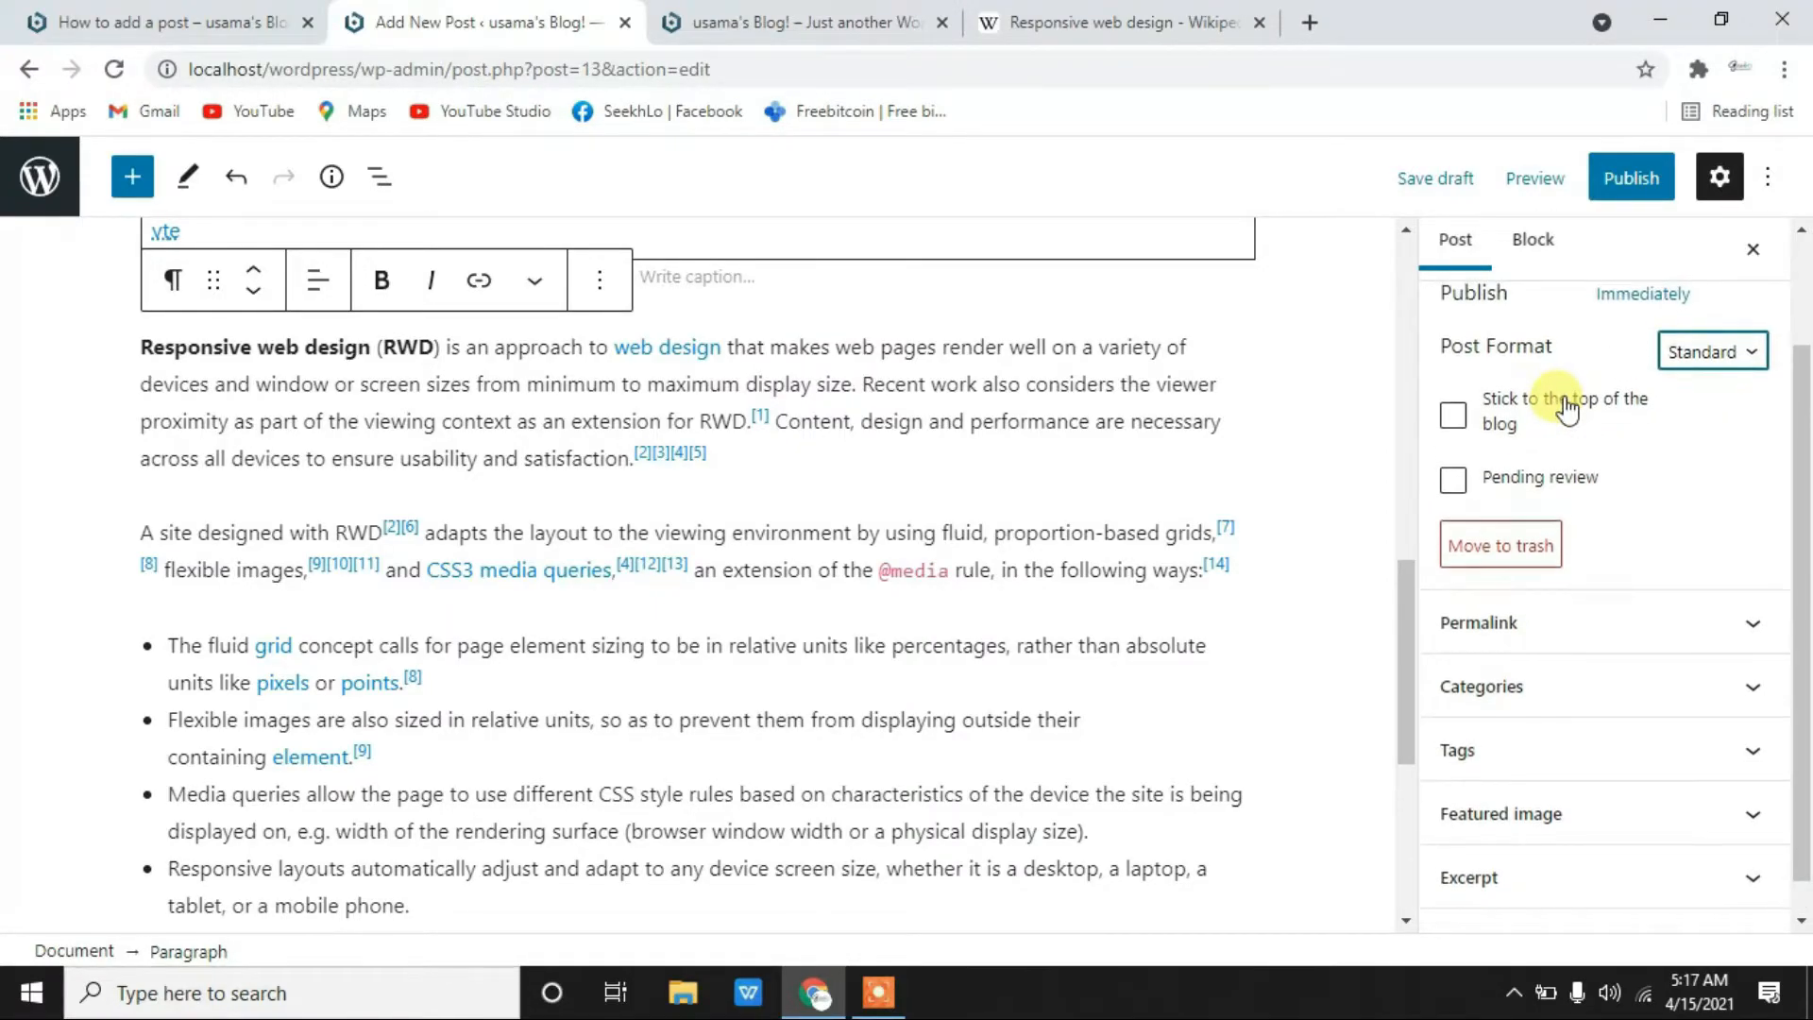
scroll(1567, 408, down, 1)
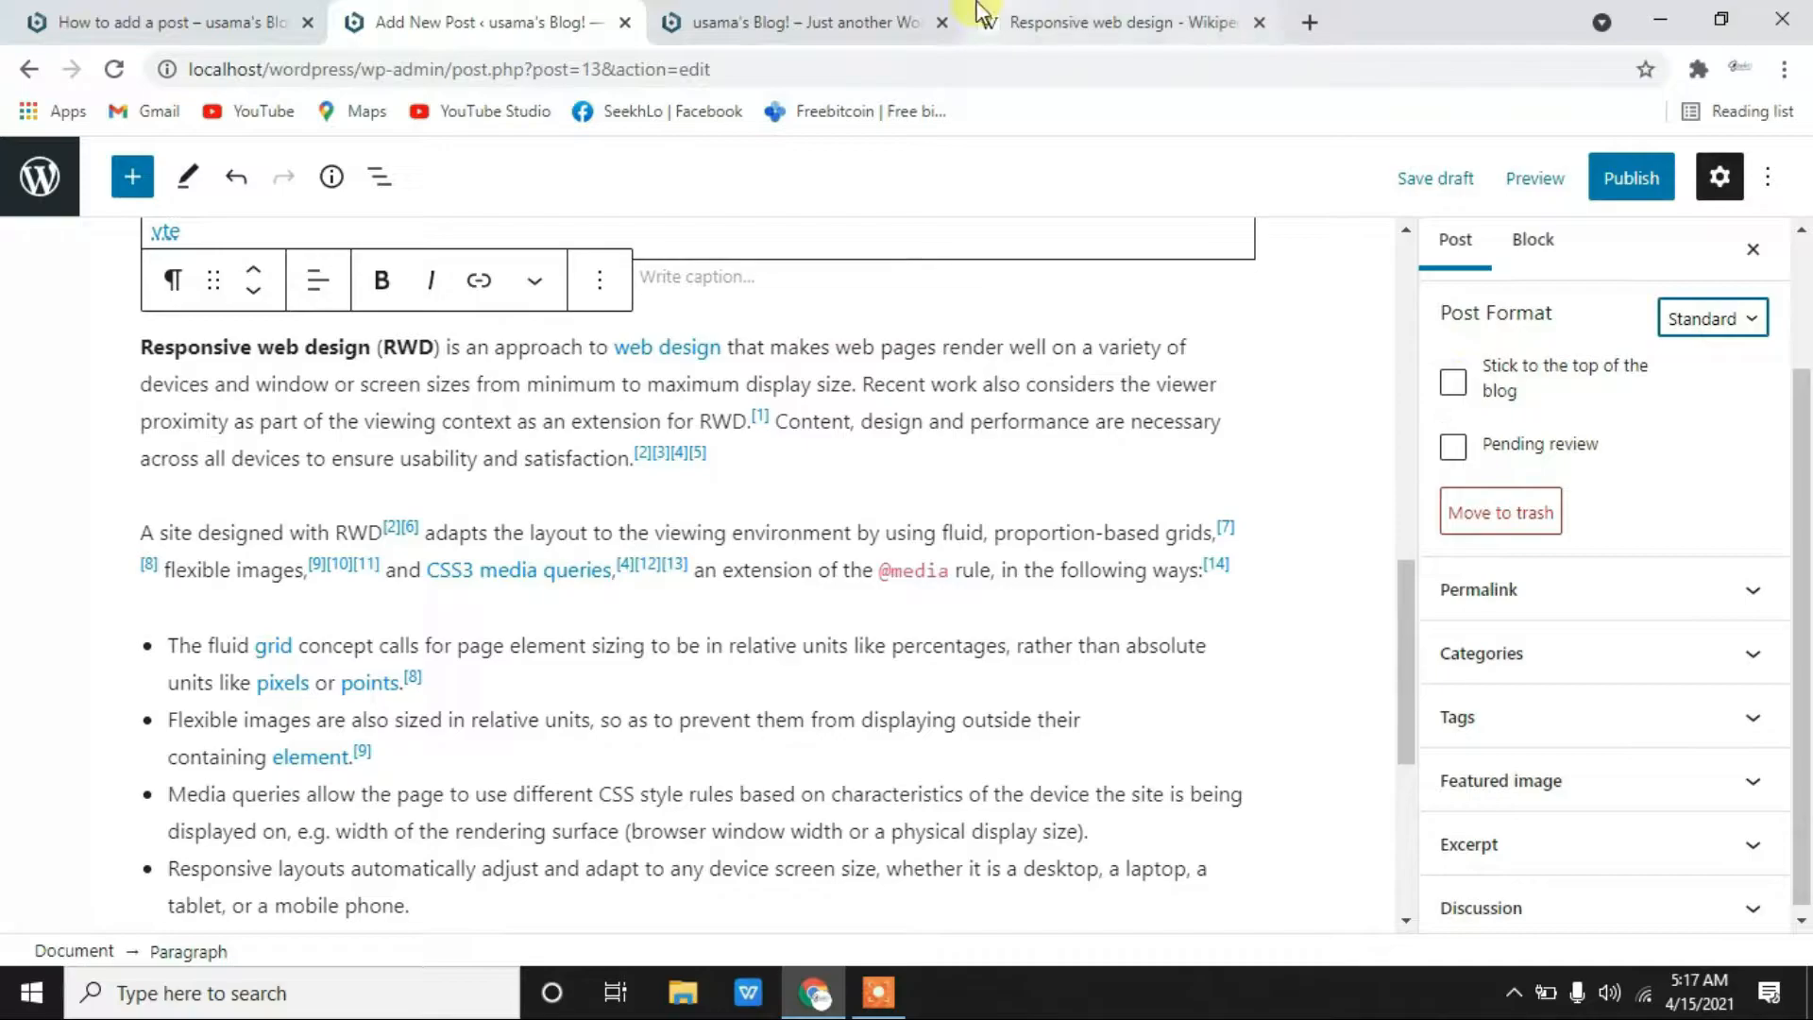
click(826, 21)
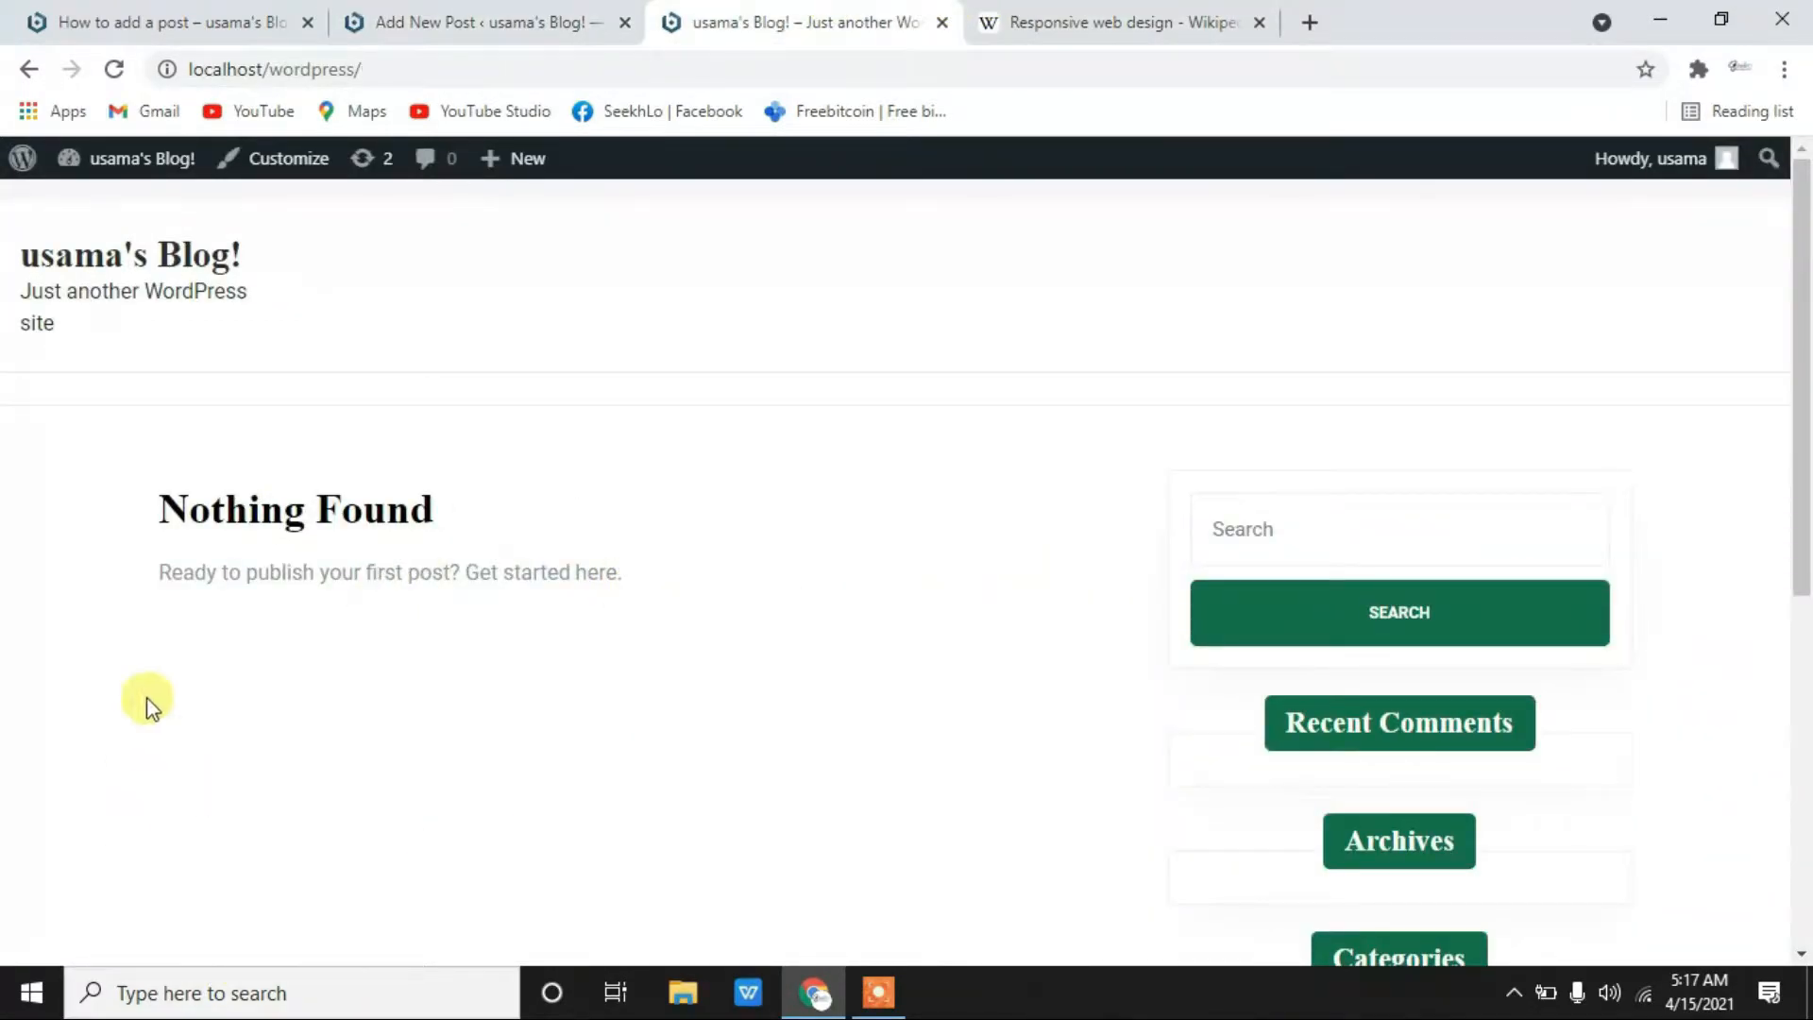
click(396, 20)
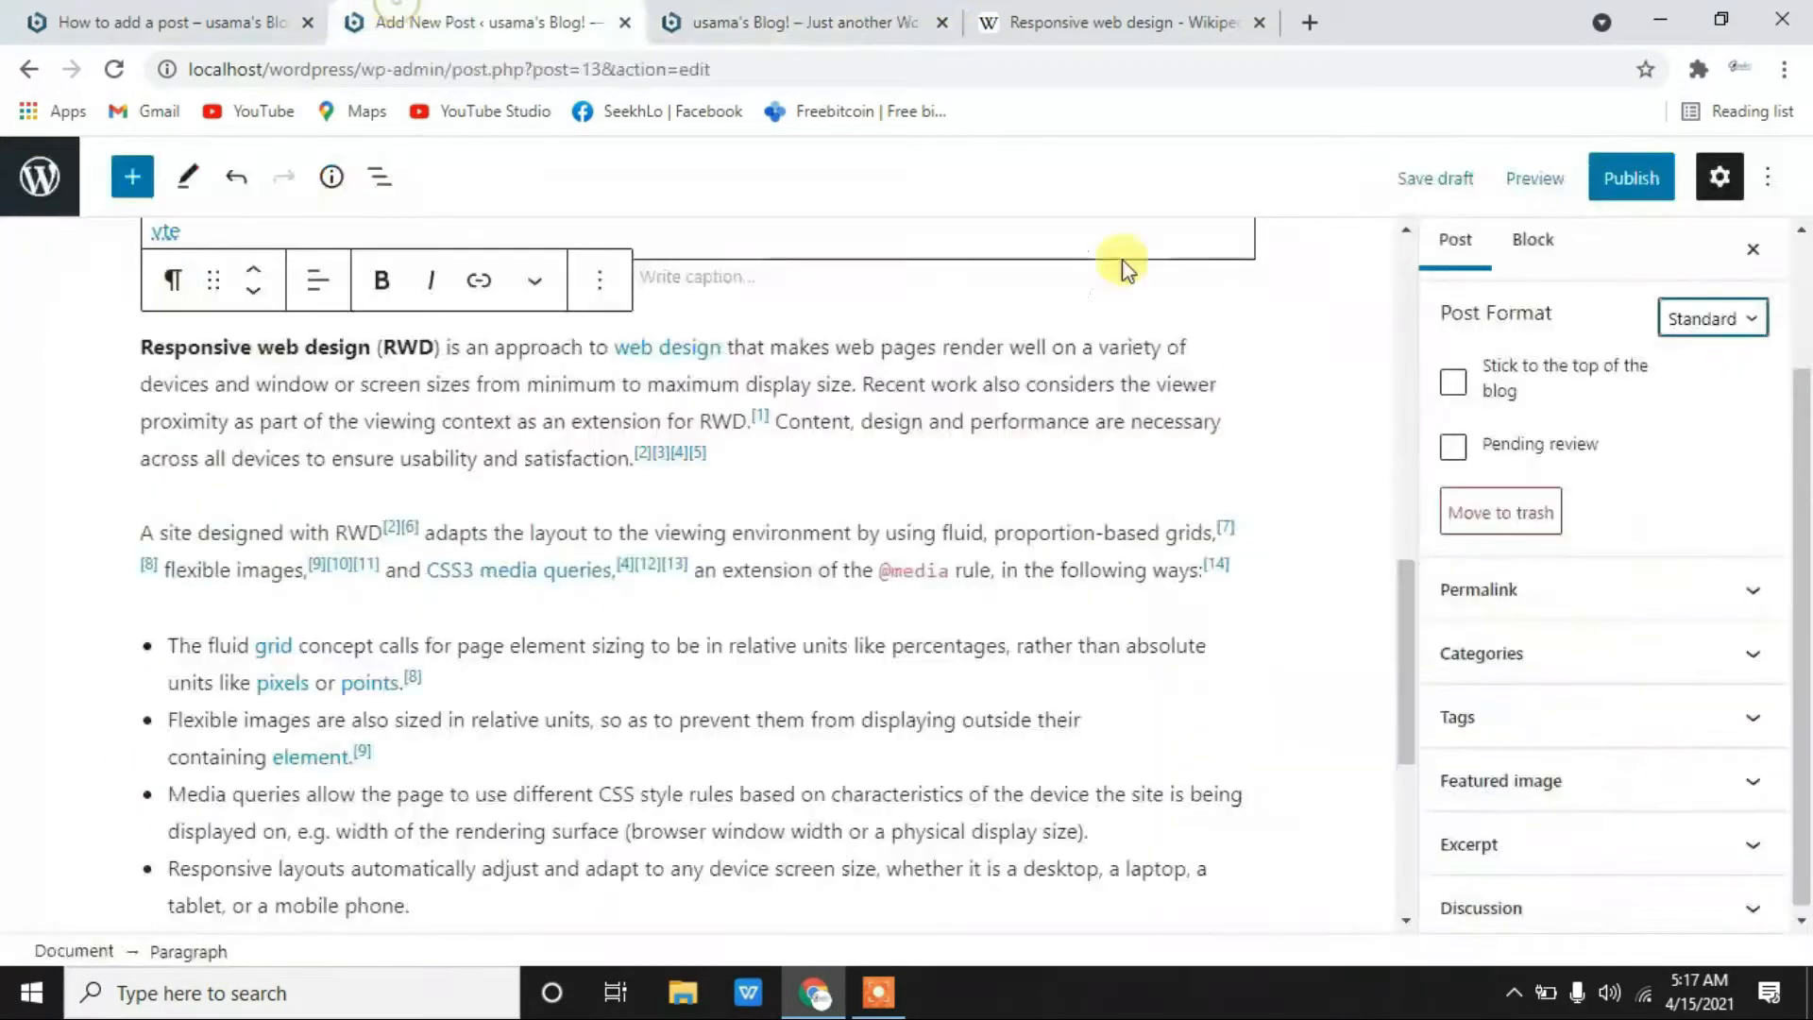
- Mark the post as pending review to try the option, and clear the mark again
click(1454, 447)
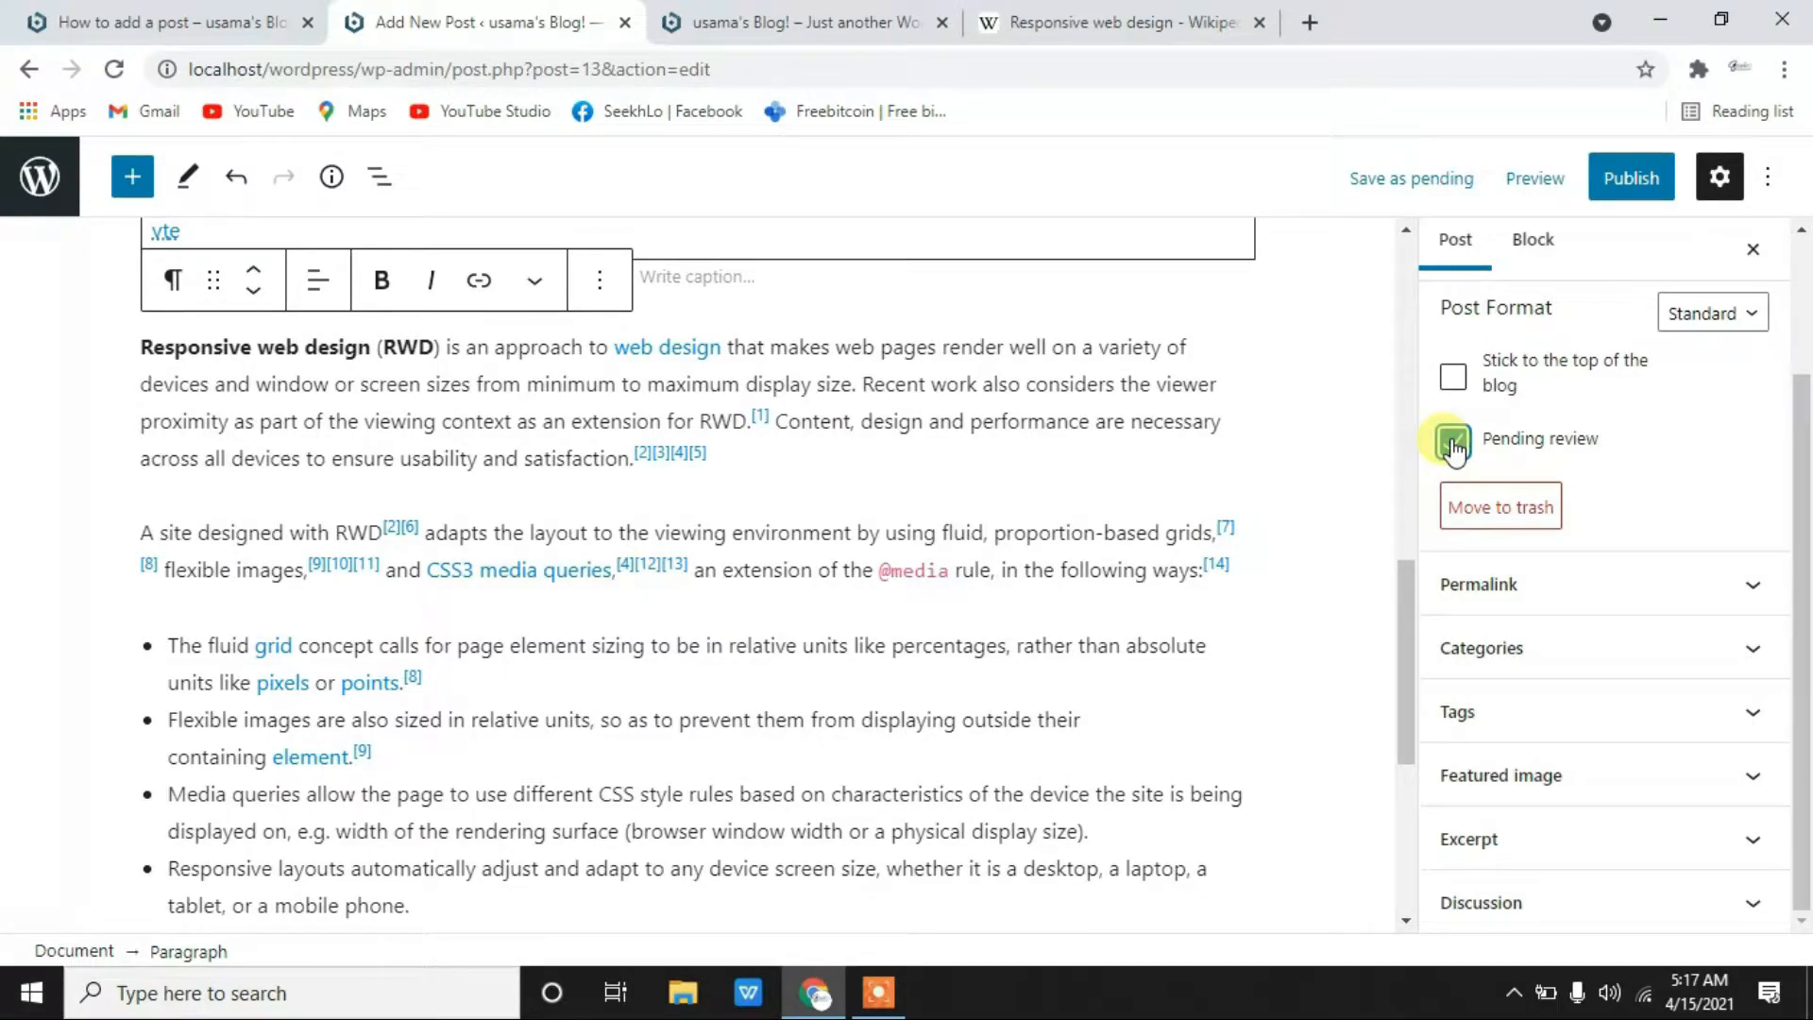
click(1453, 449)
click(1452, 446)
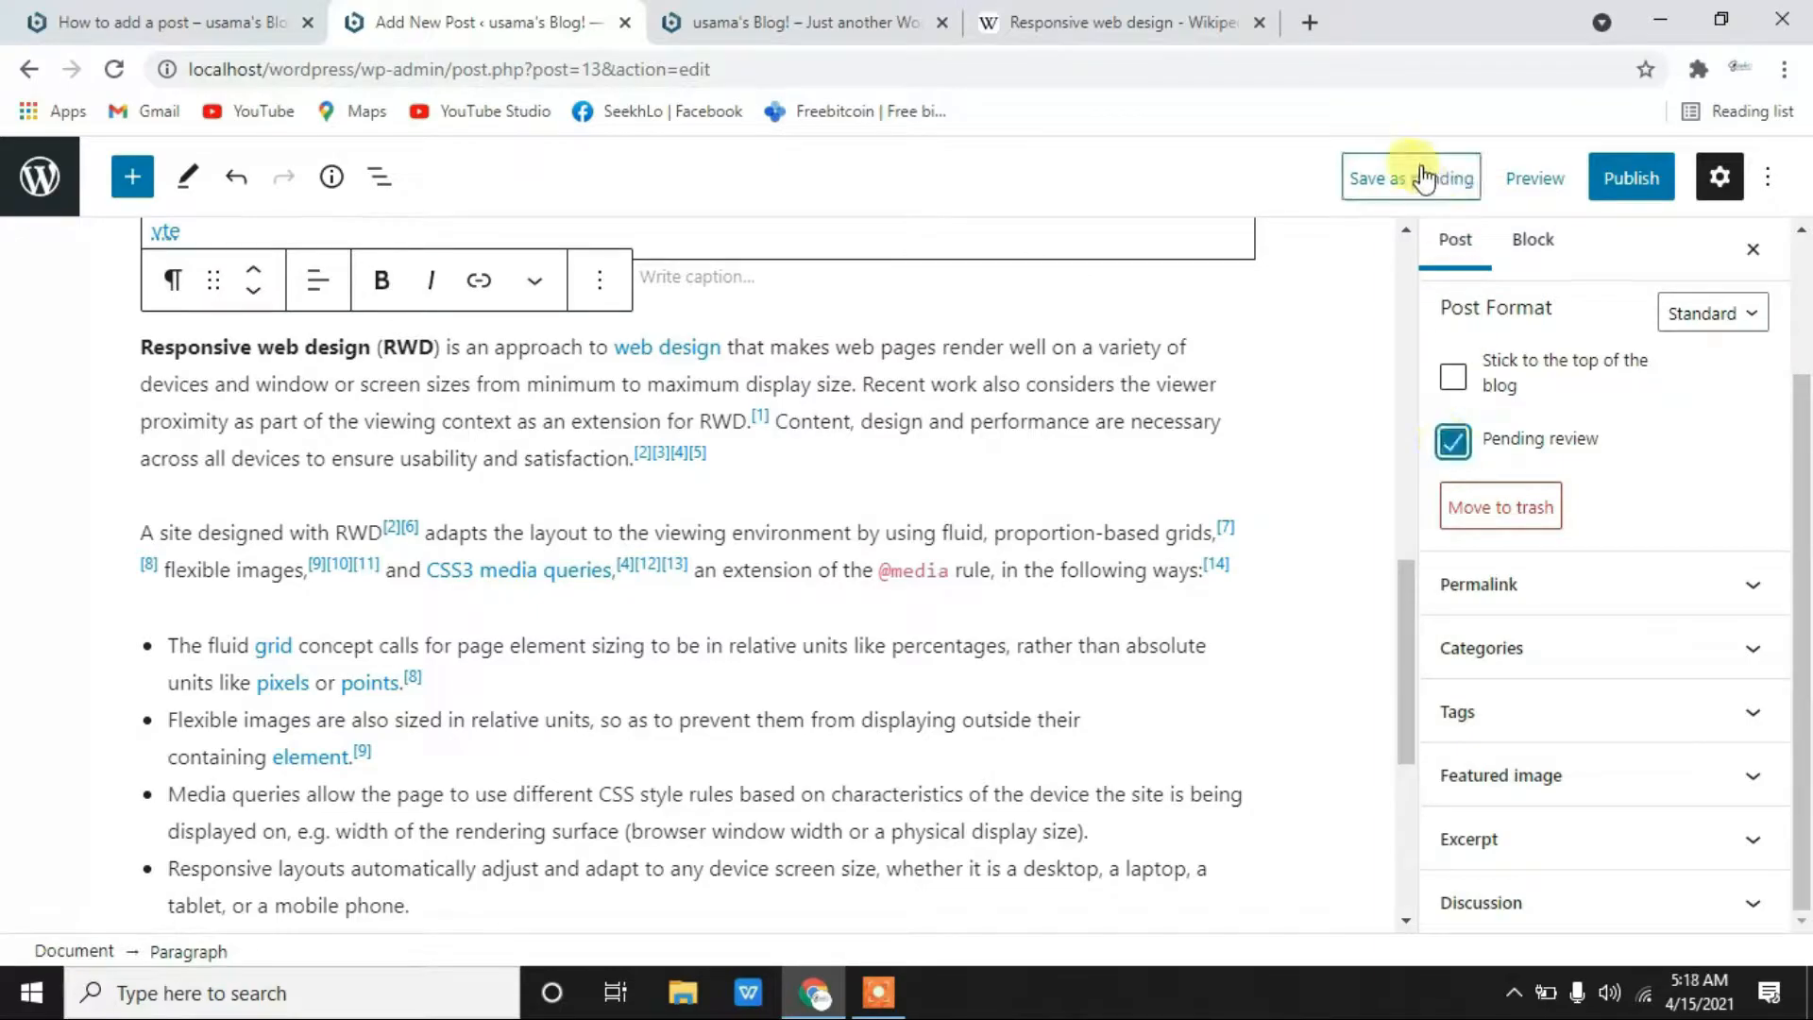
click(1463, 450)
scroll(1510, 377, up, 3)
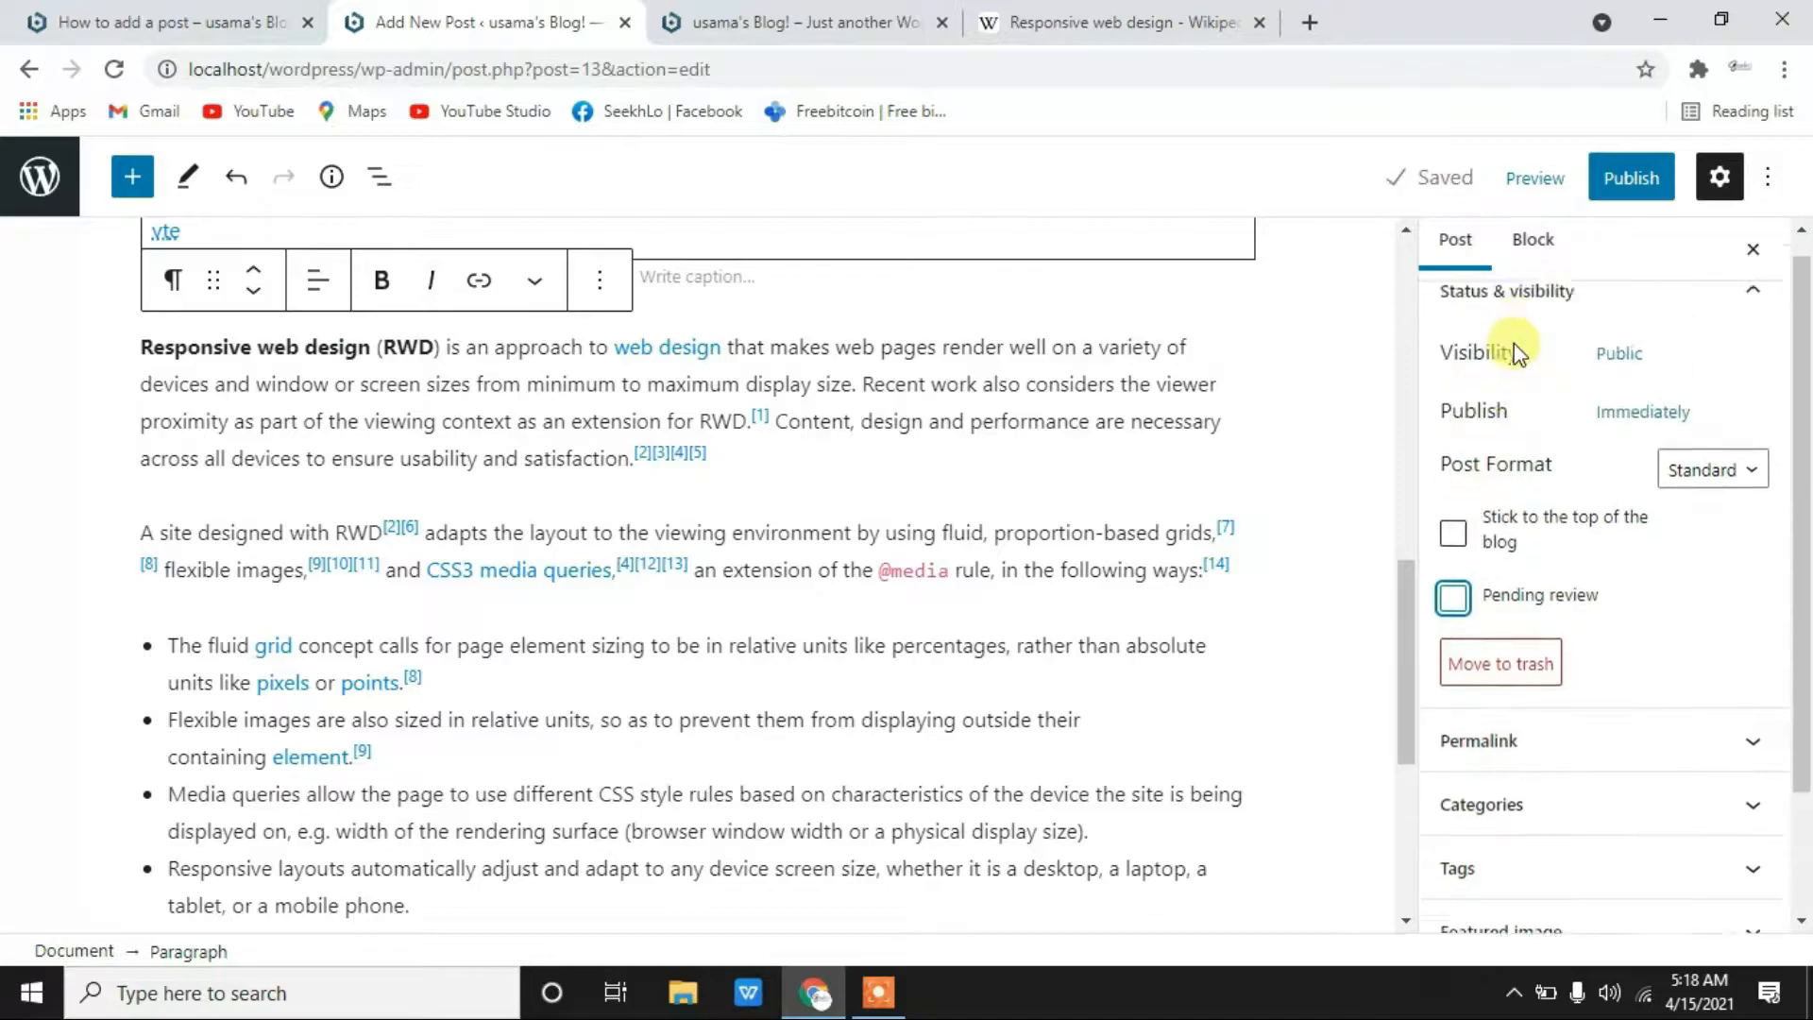
- Collapse the status and visibility settings, and open the new tag field in the post's pre-publish checks
click(1735, 312)
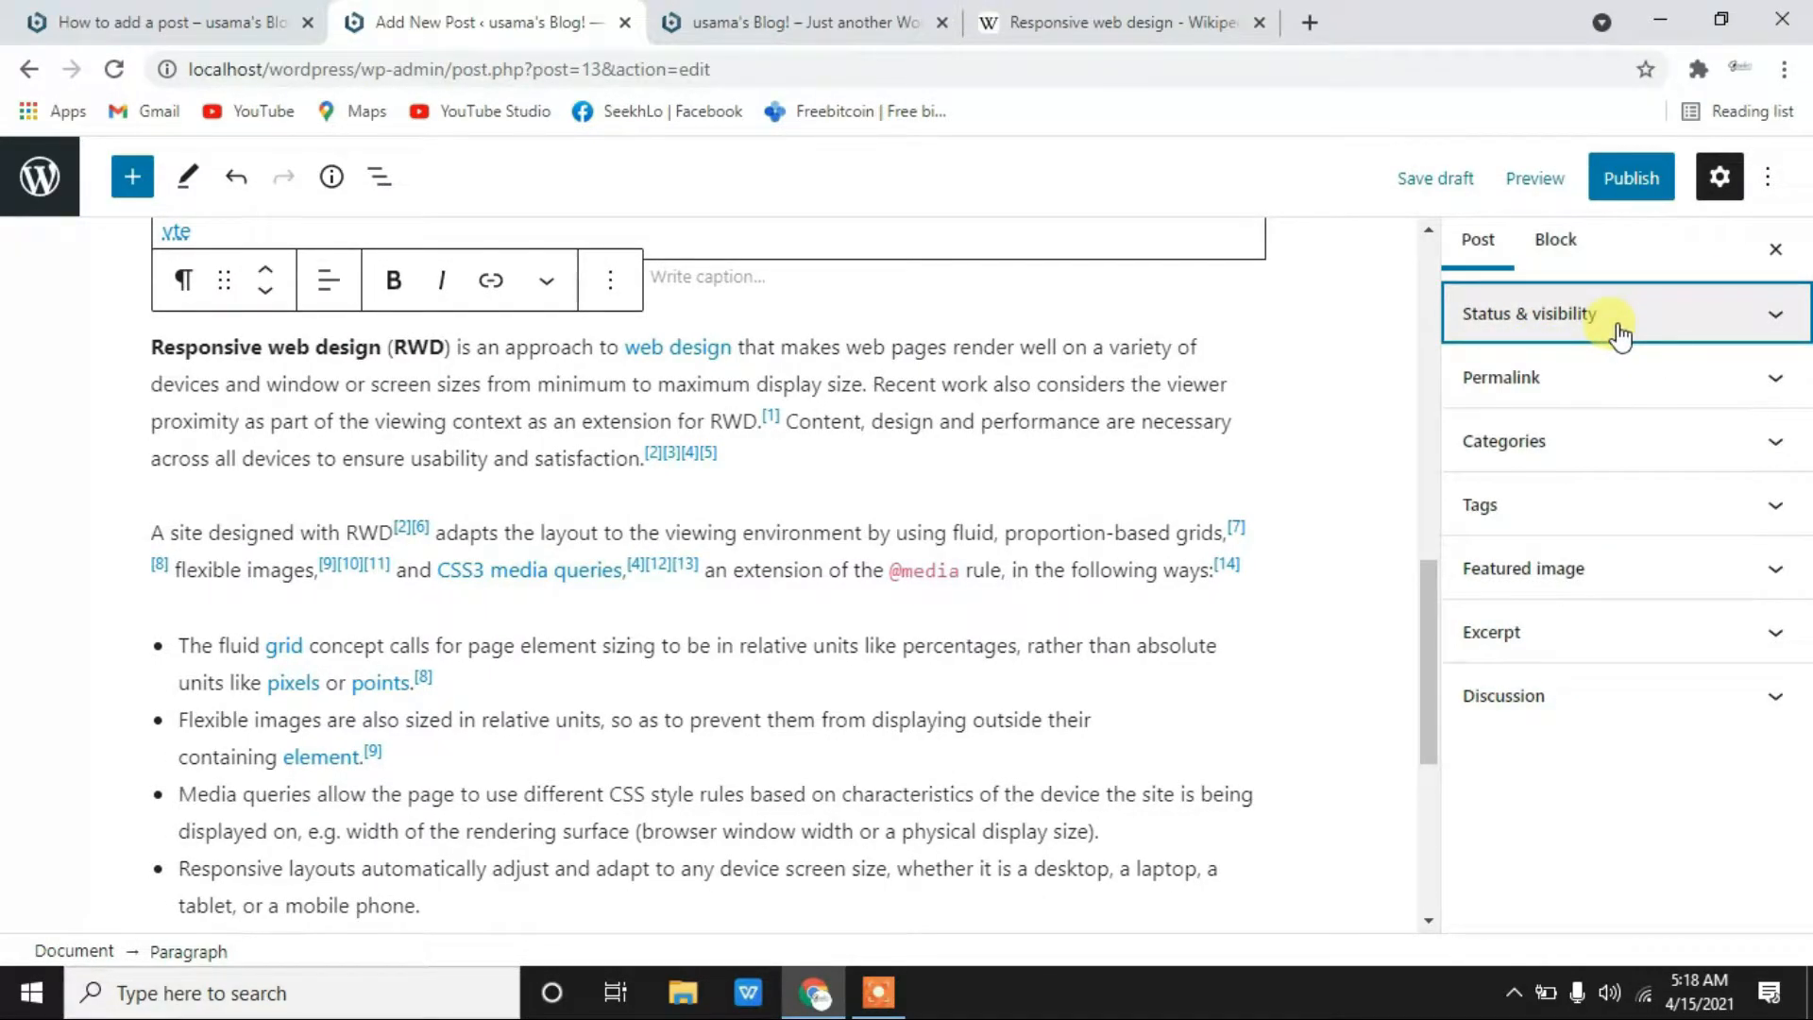
click(1644, 199)
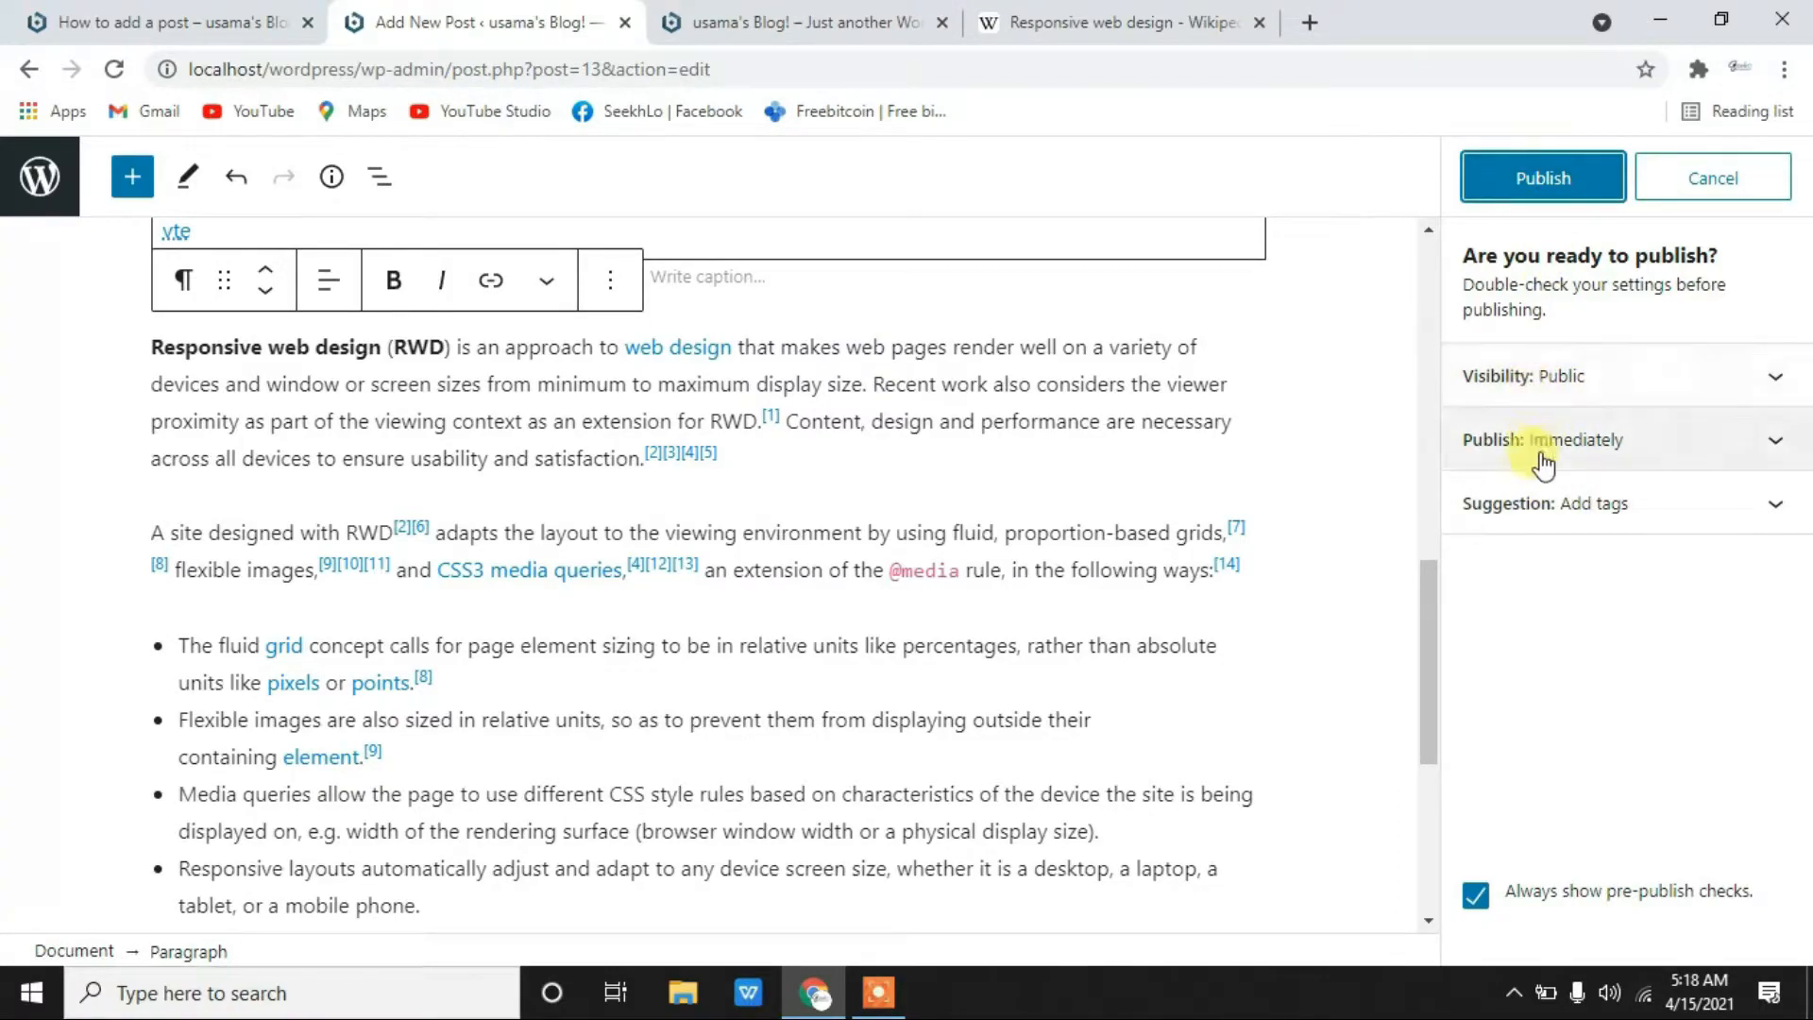
click(1545, 505)
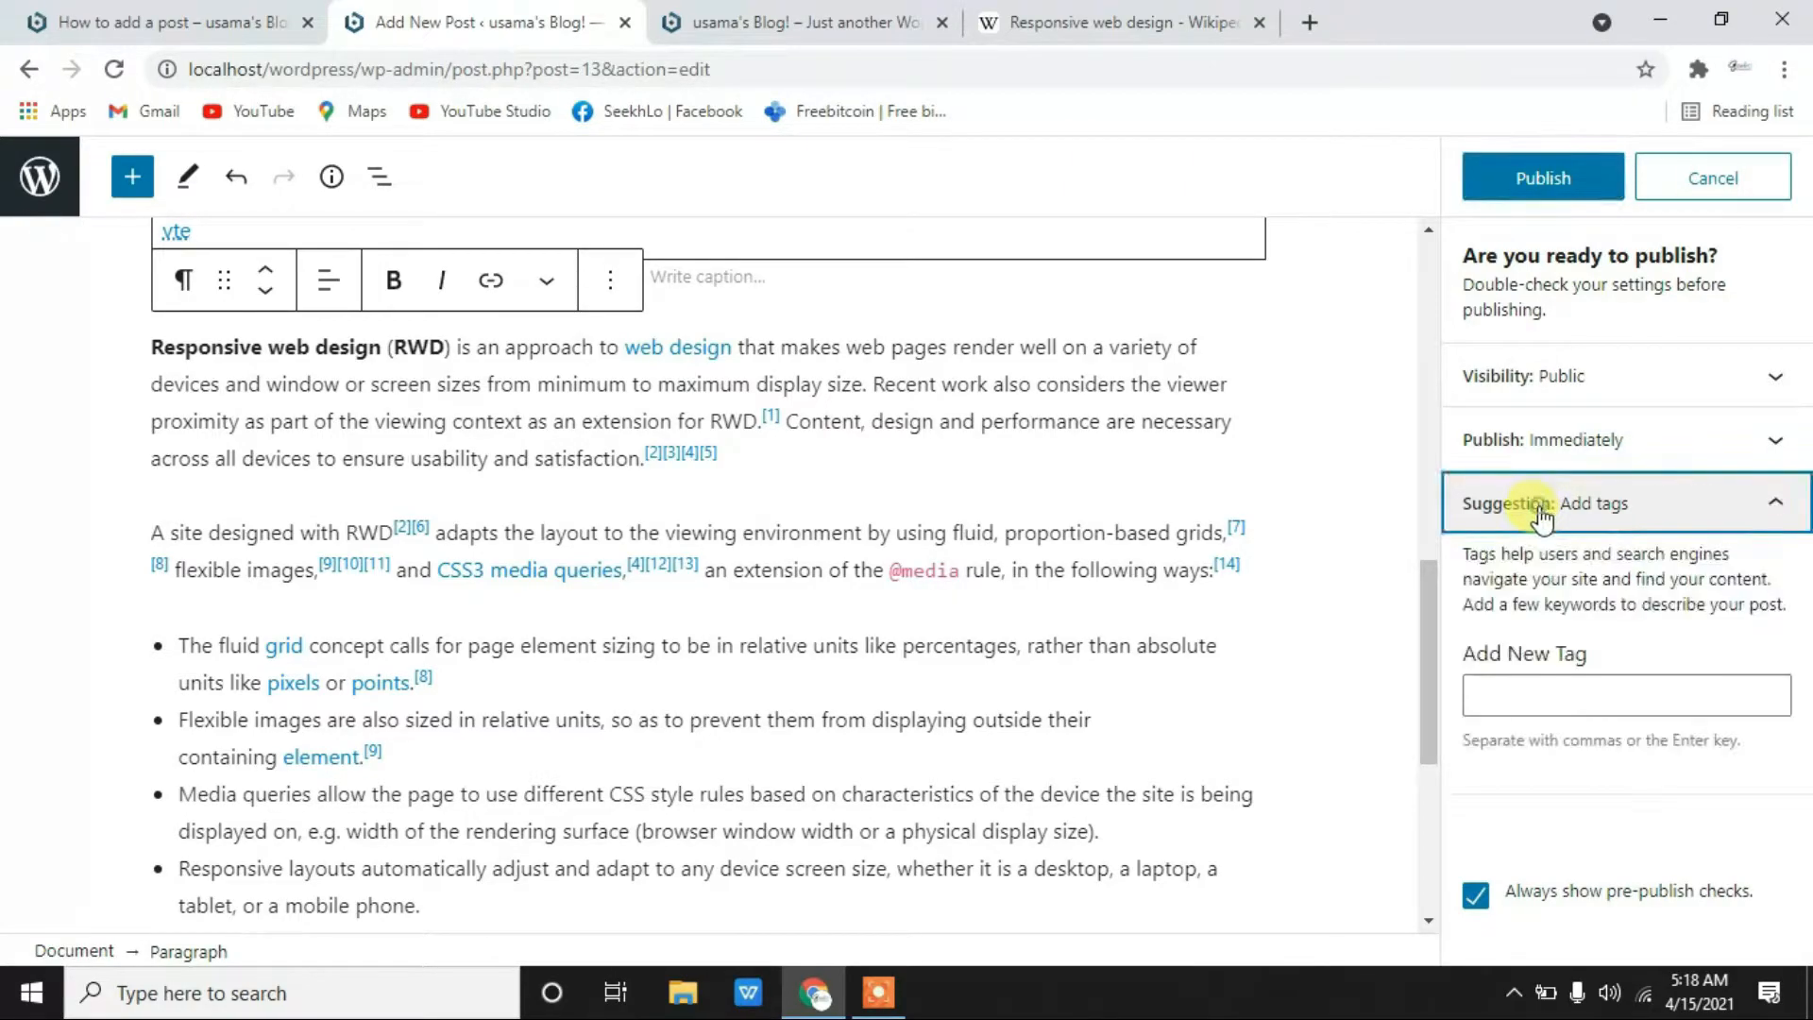
click(1543, 686)
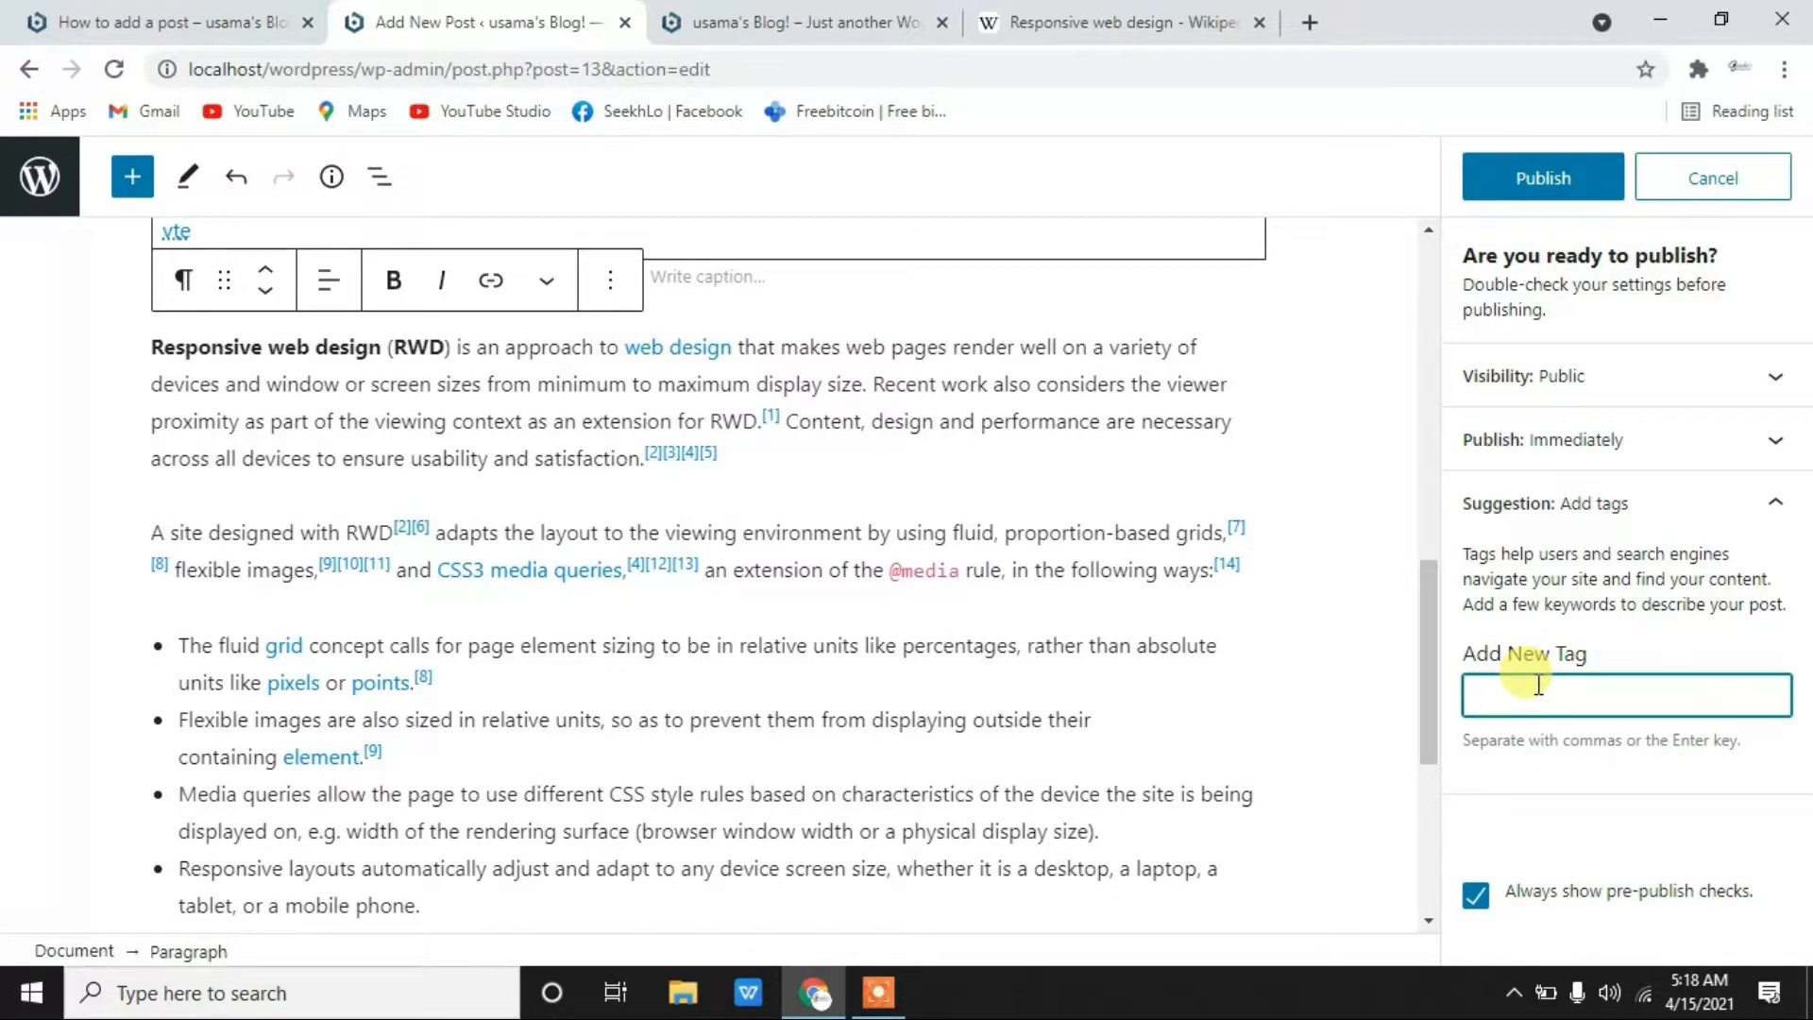
- Open a new browser tab and look through the Google search results for "what is responsive web design"
click(1308, 29)
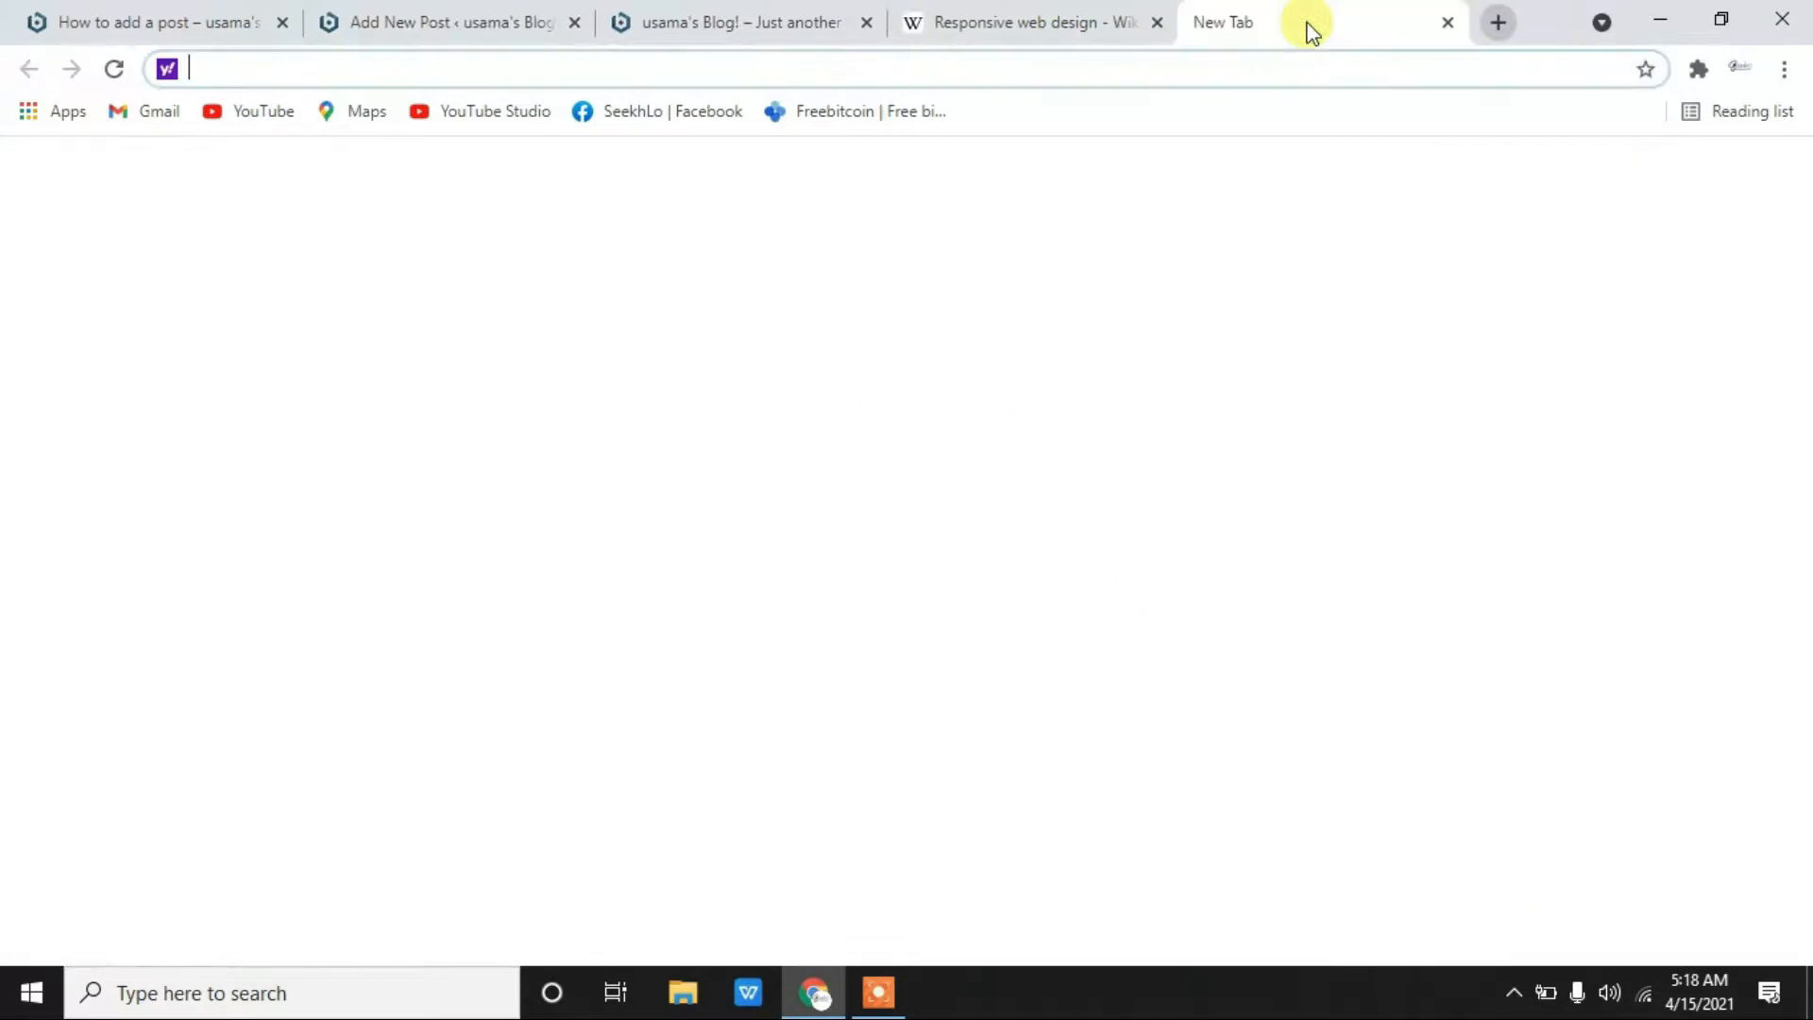
text(SEO)
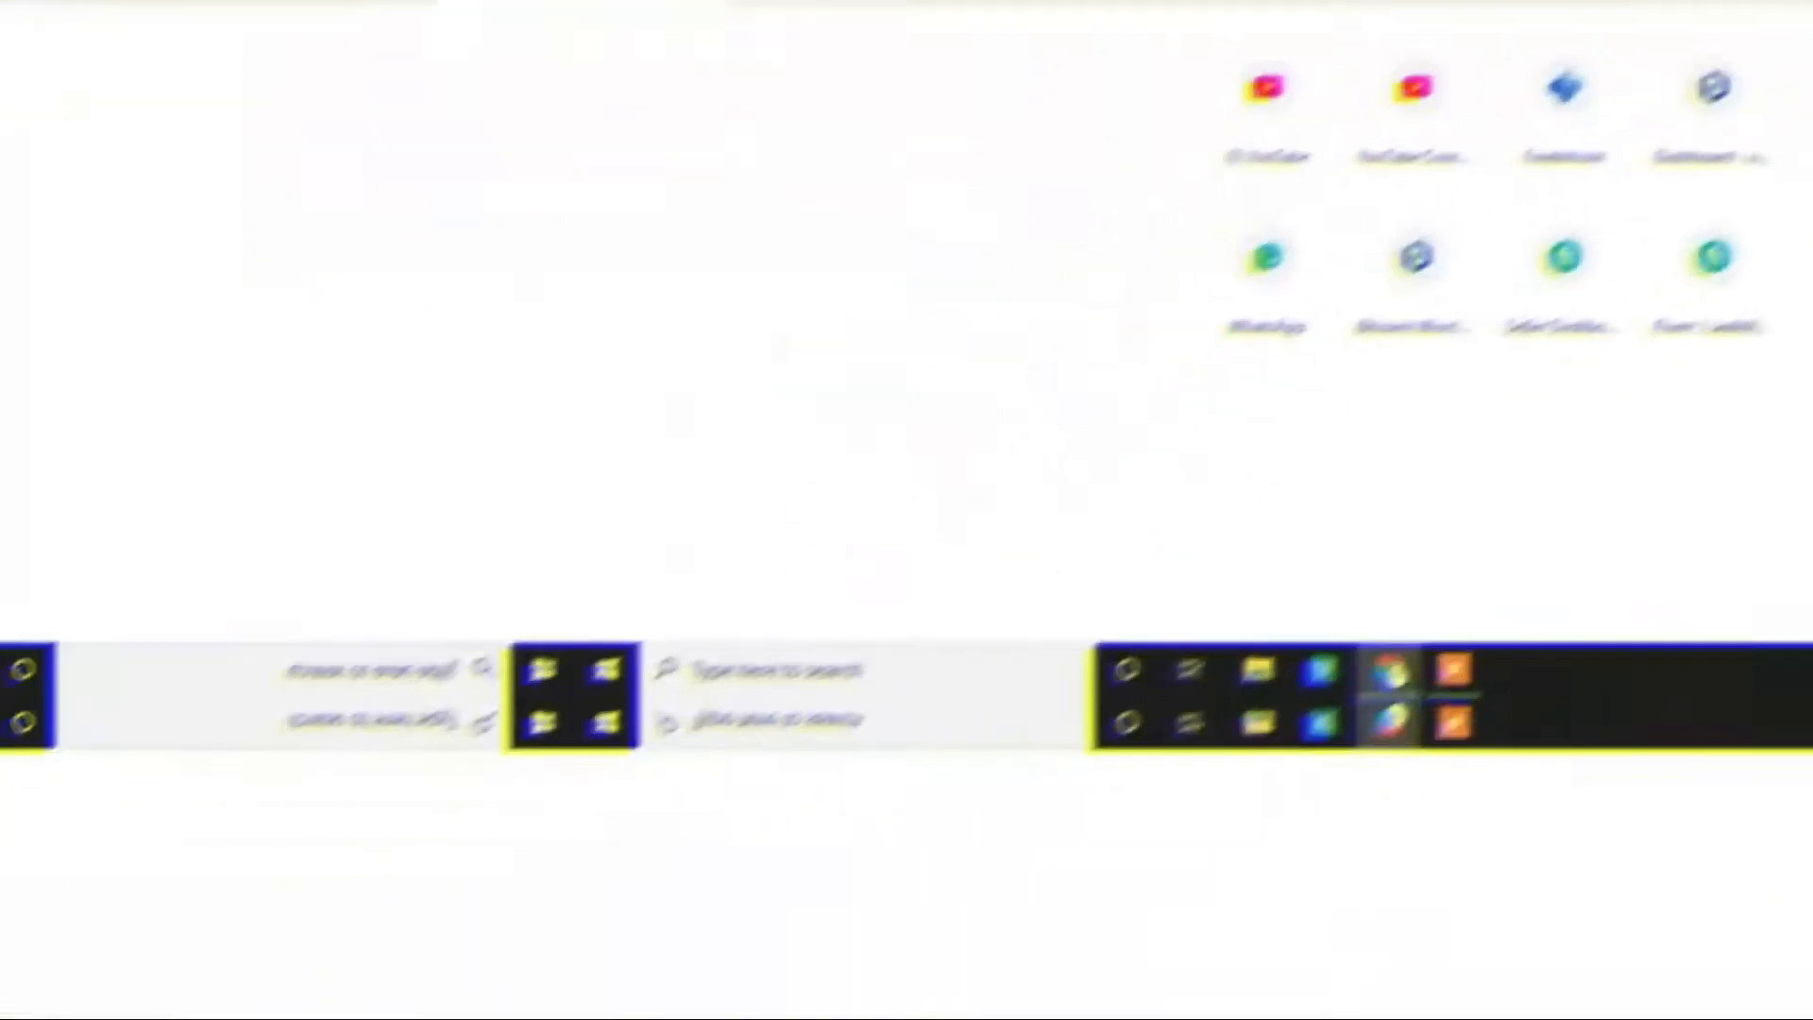
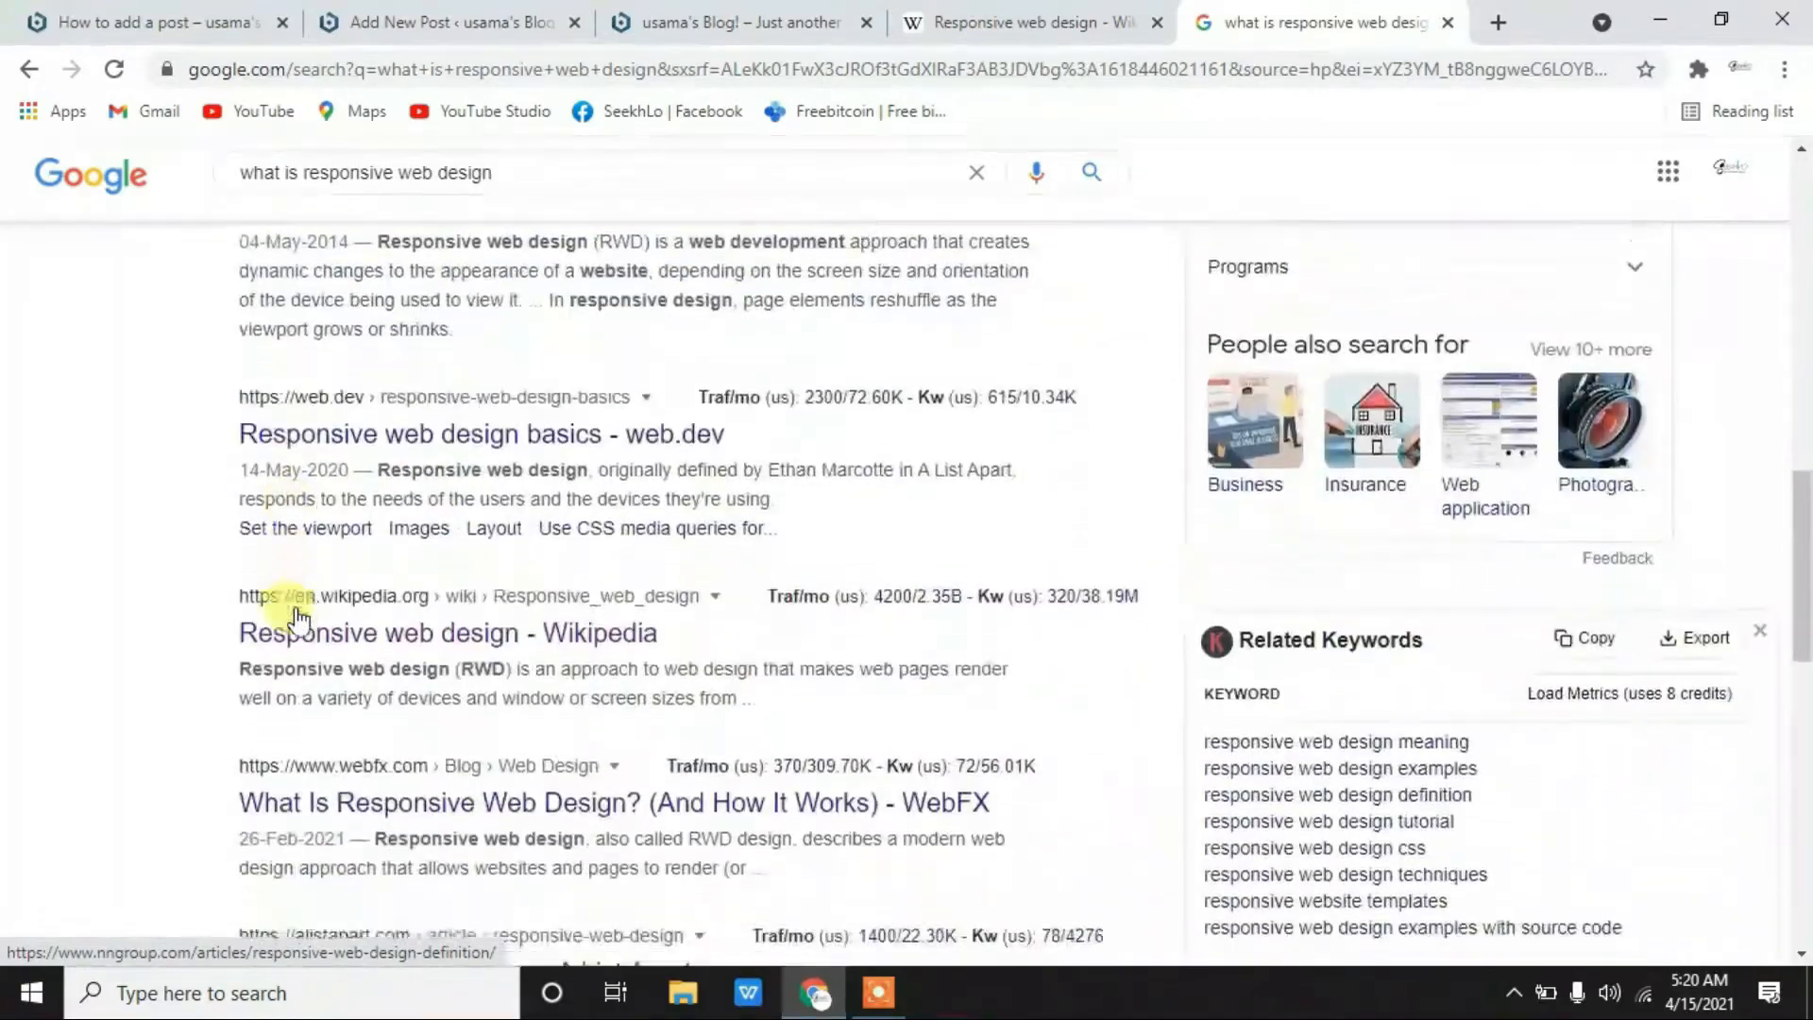
scroll(298, 620, down, 6)
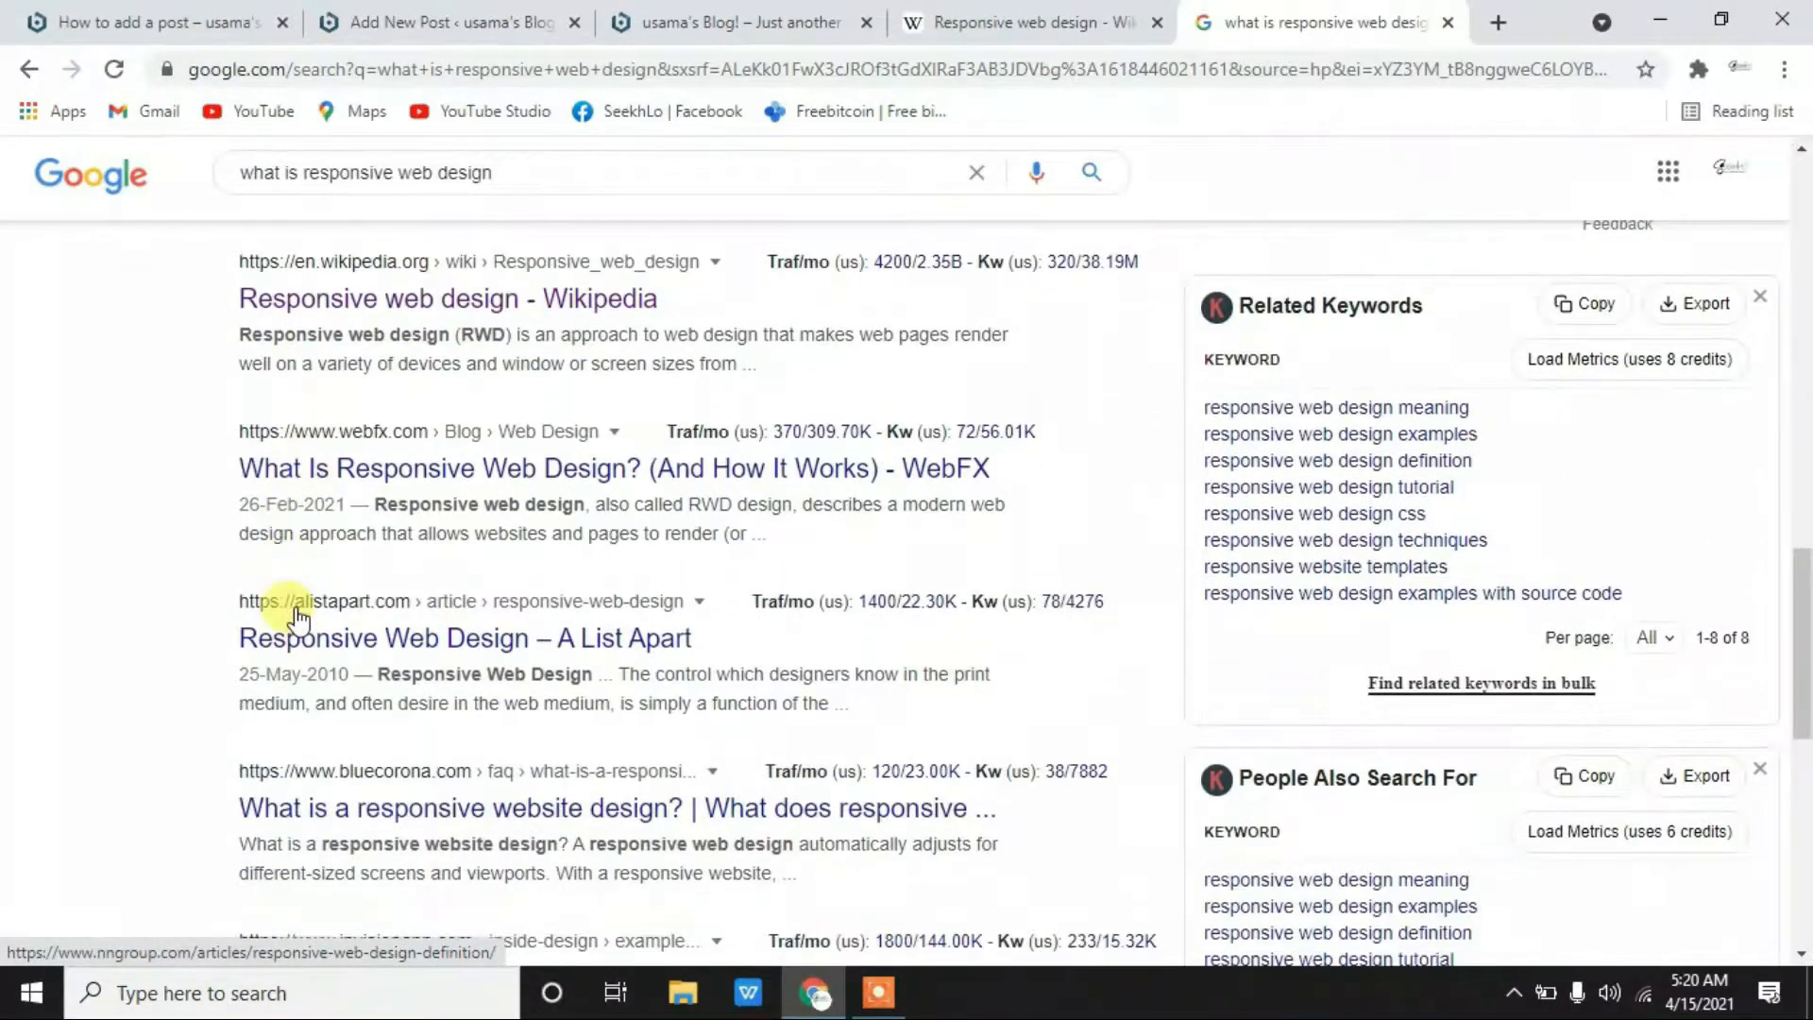
scroll(299, 620, down, 6)
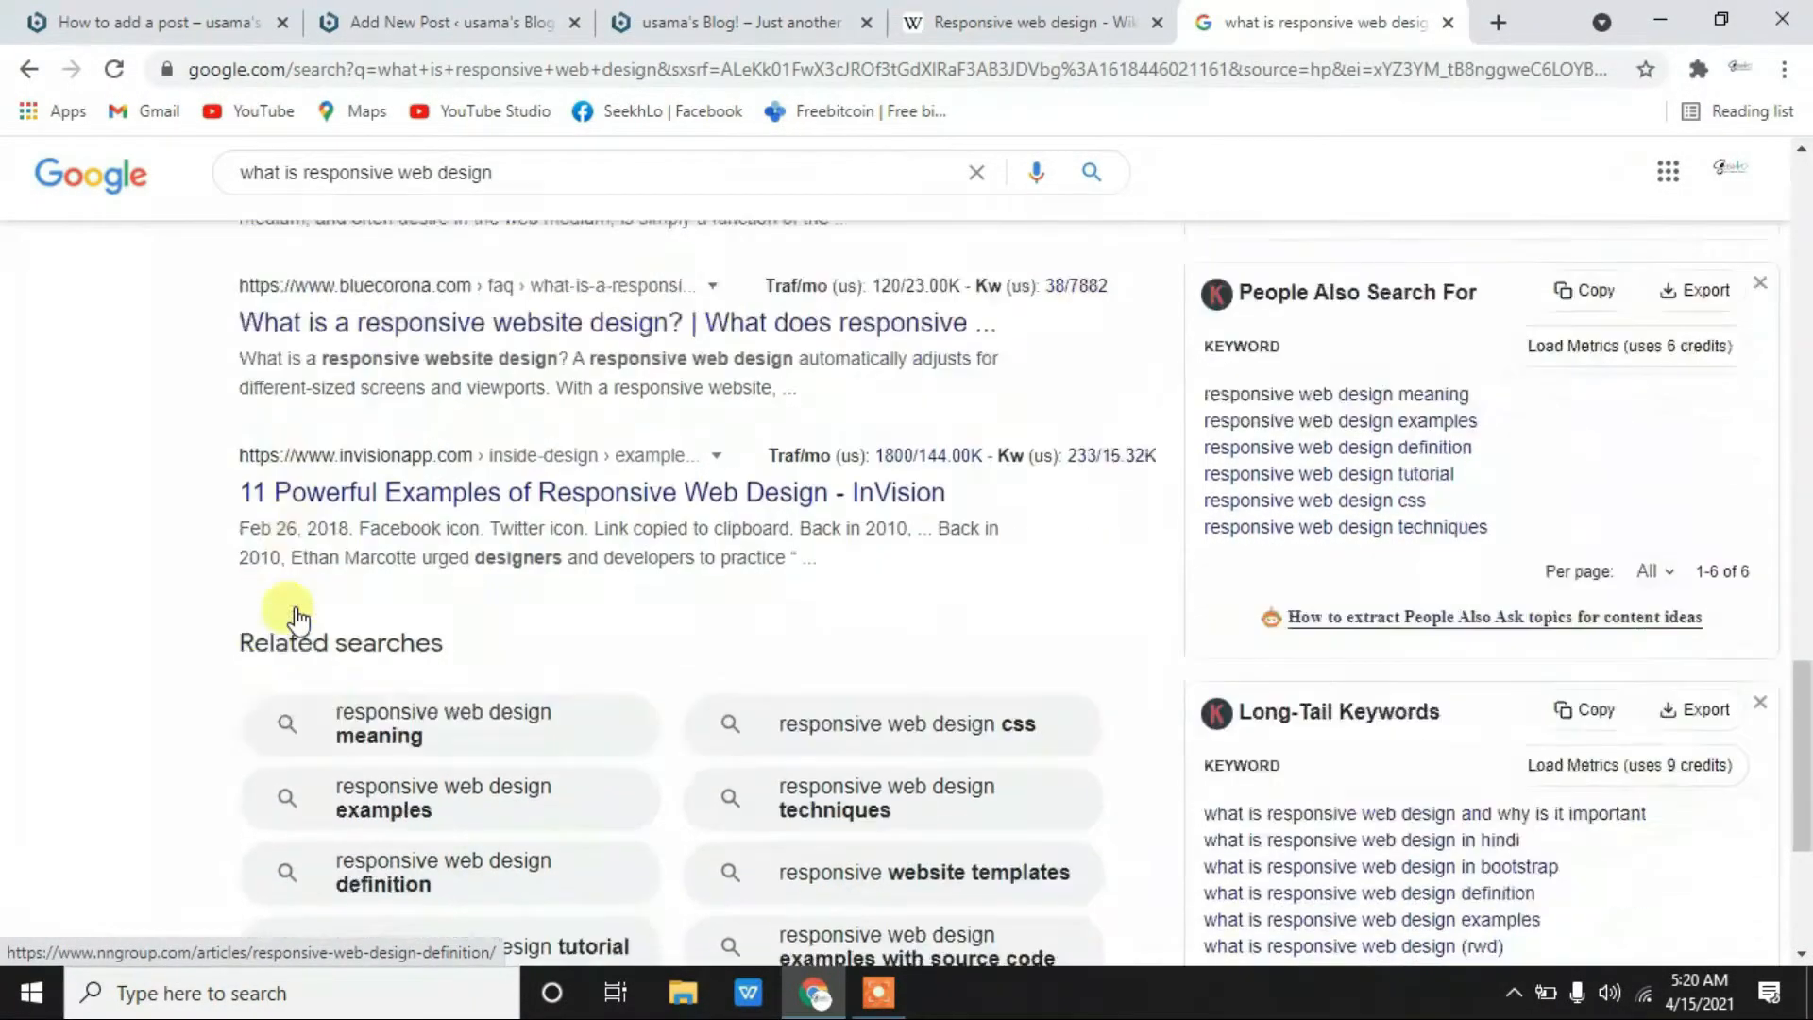
scroll(299, 621, up, 15)
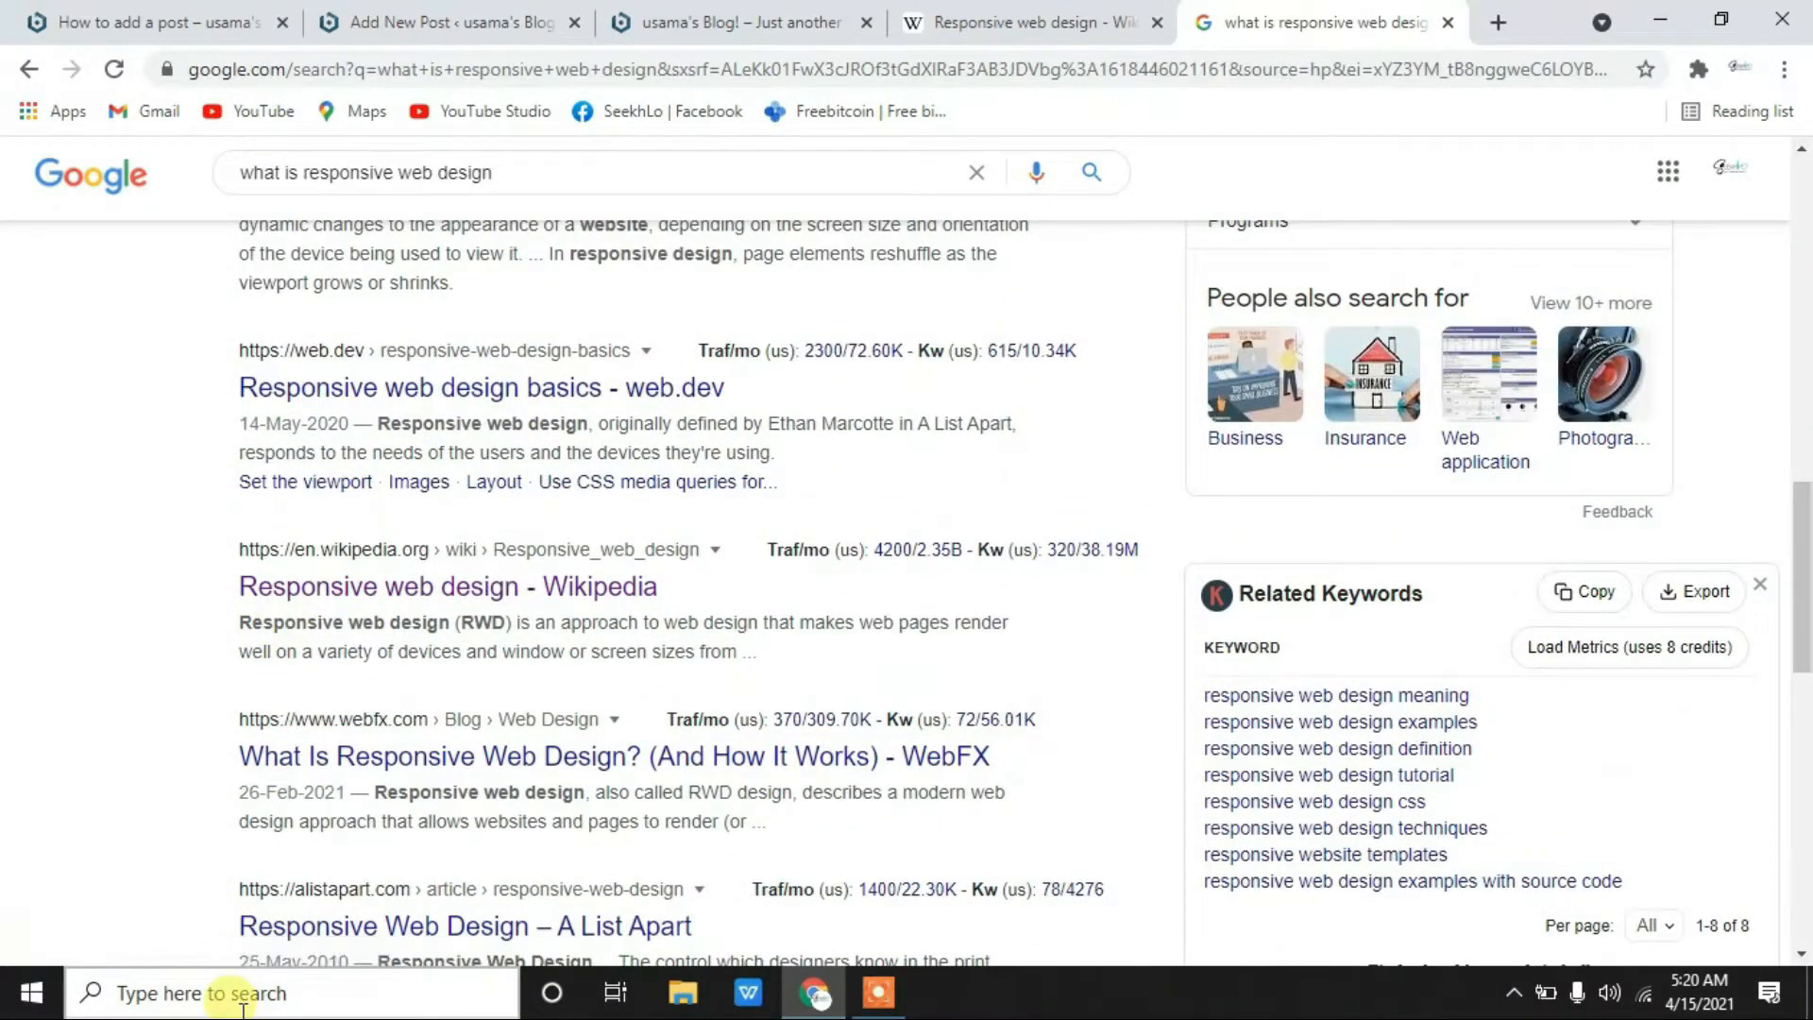
scroll(439, 548, up, 8)
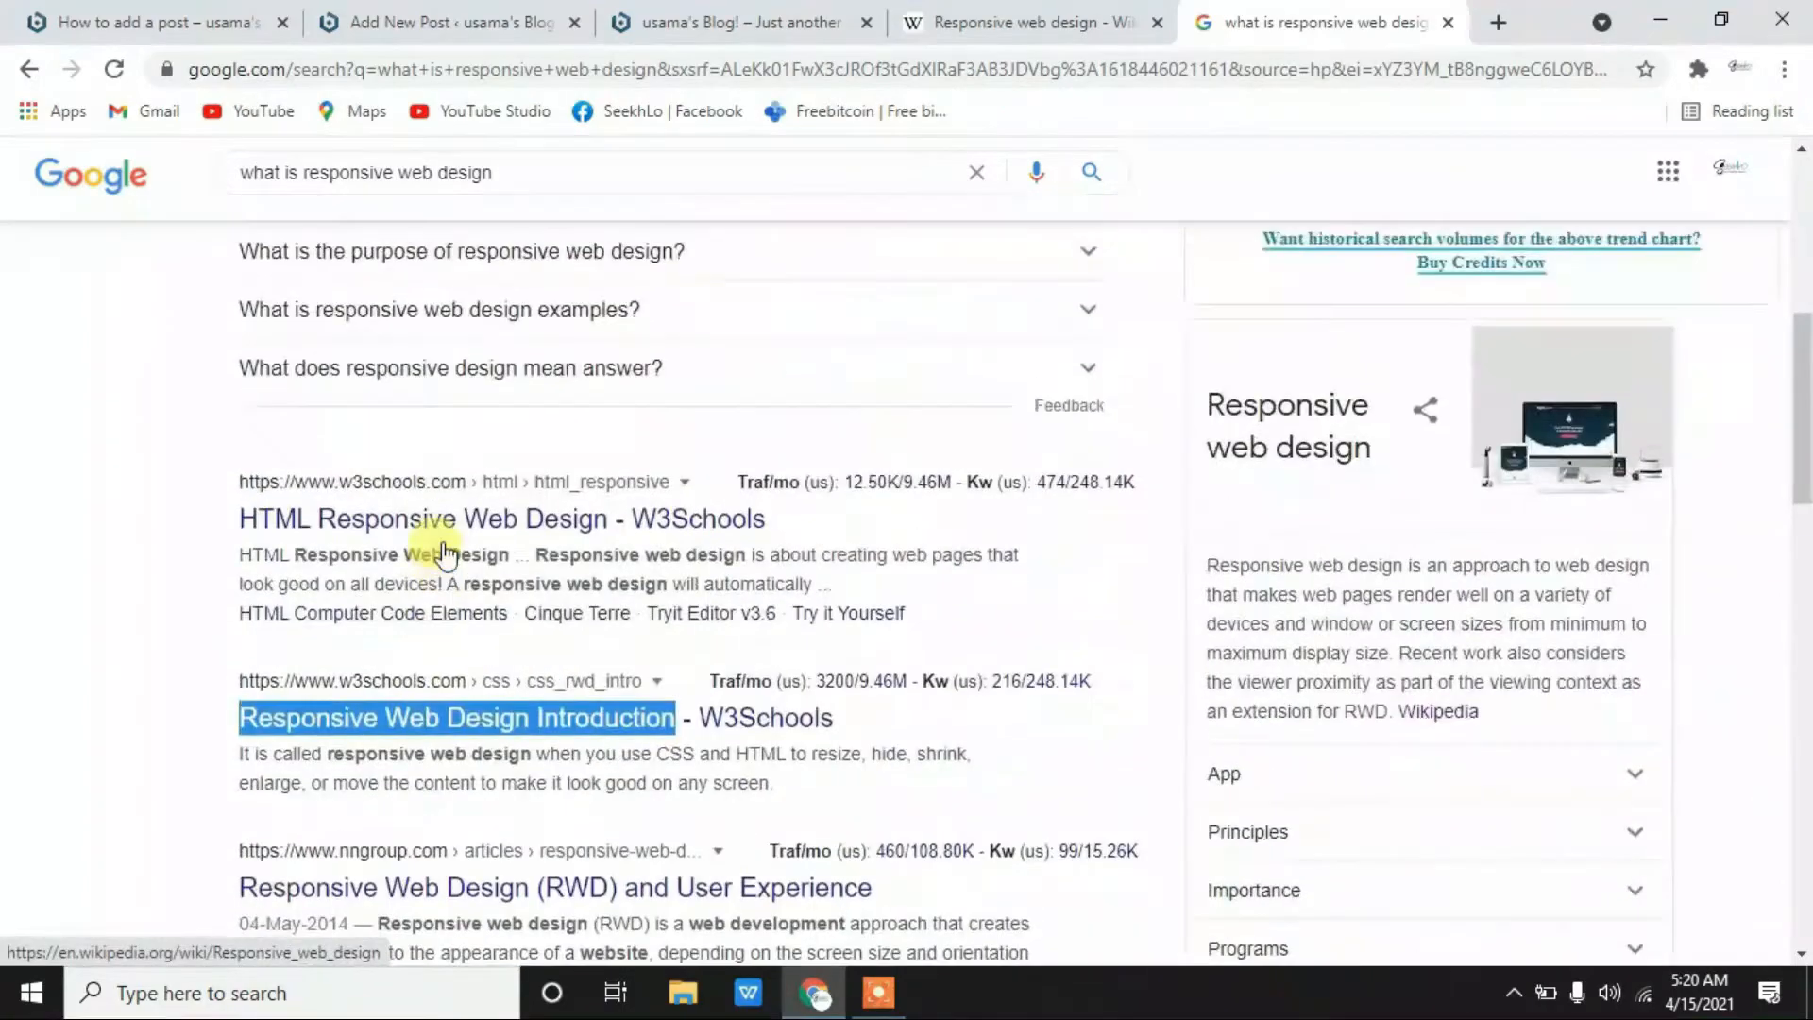
scroll(444, 552, up, 5)
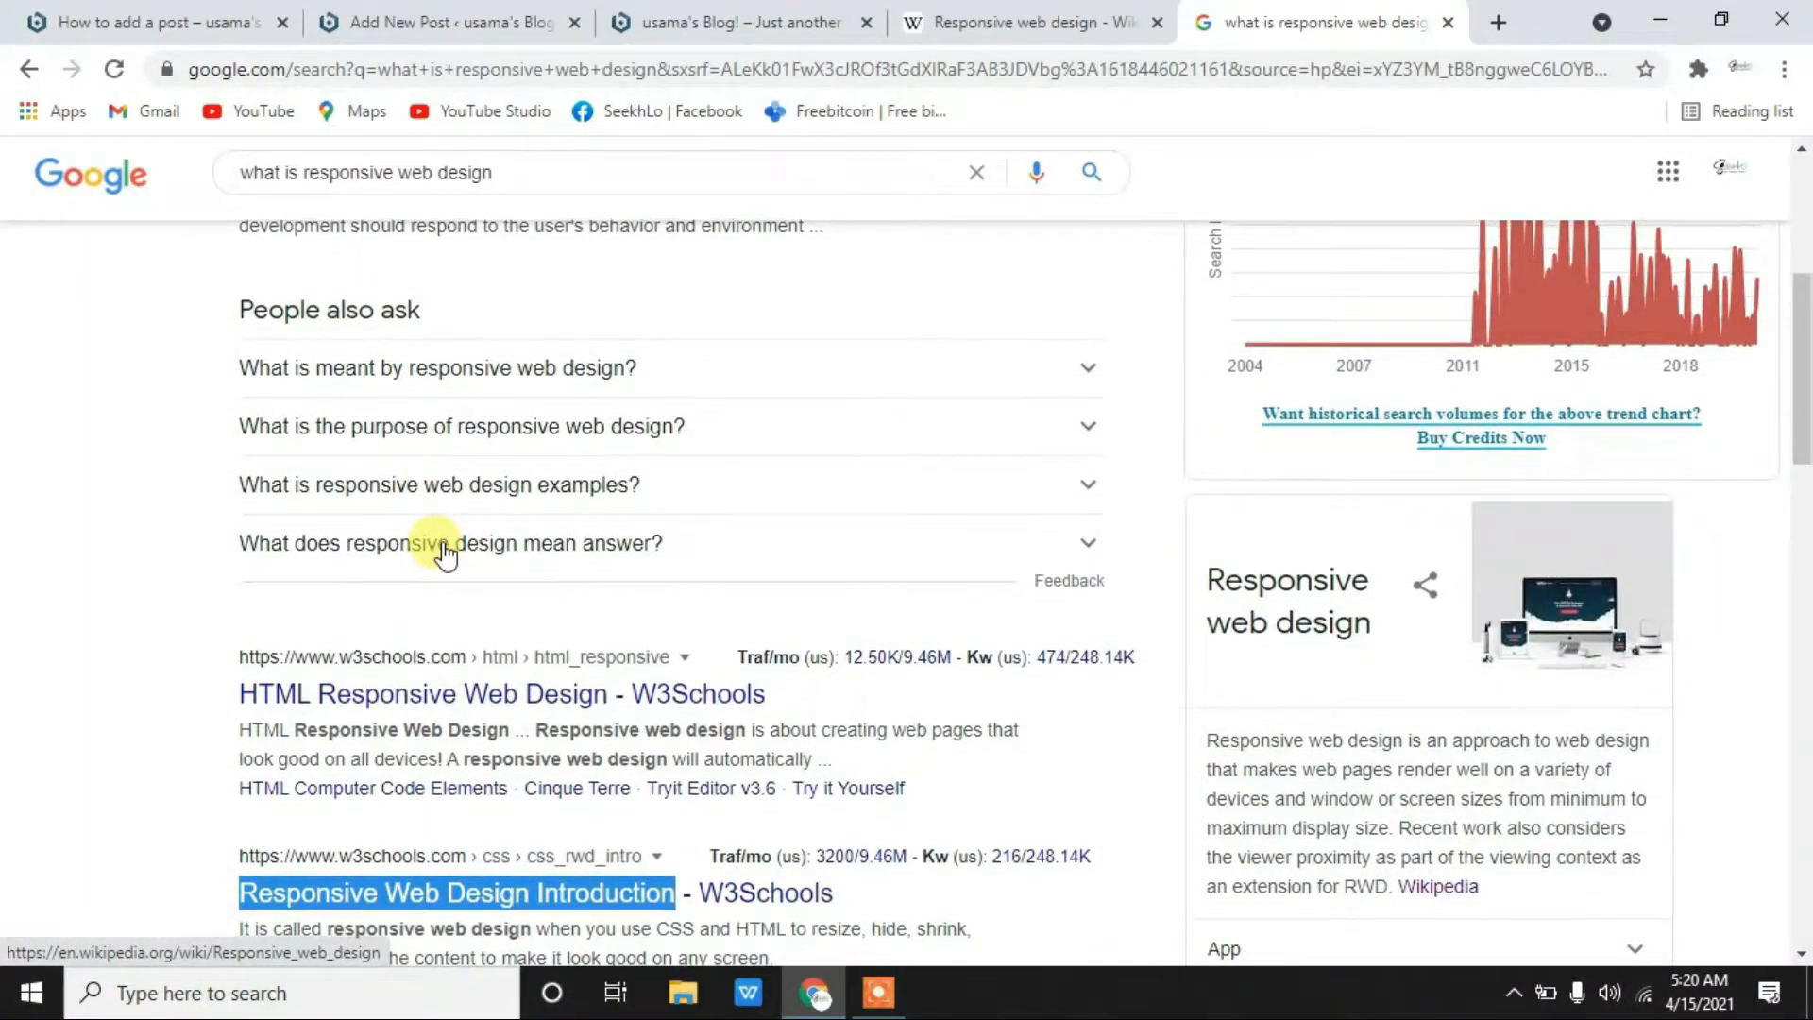
scroll(457, 793, up, 3)
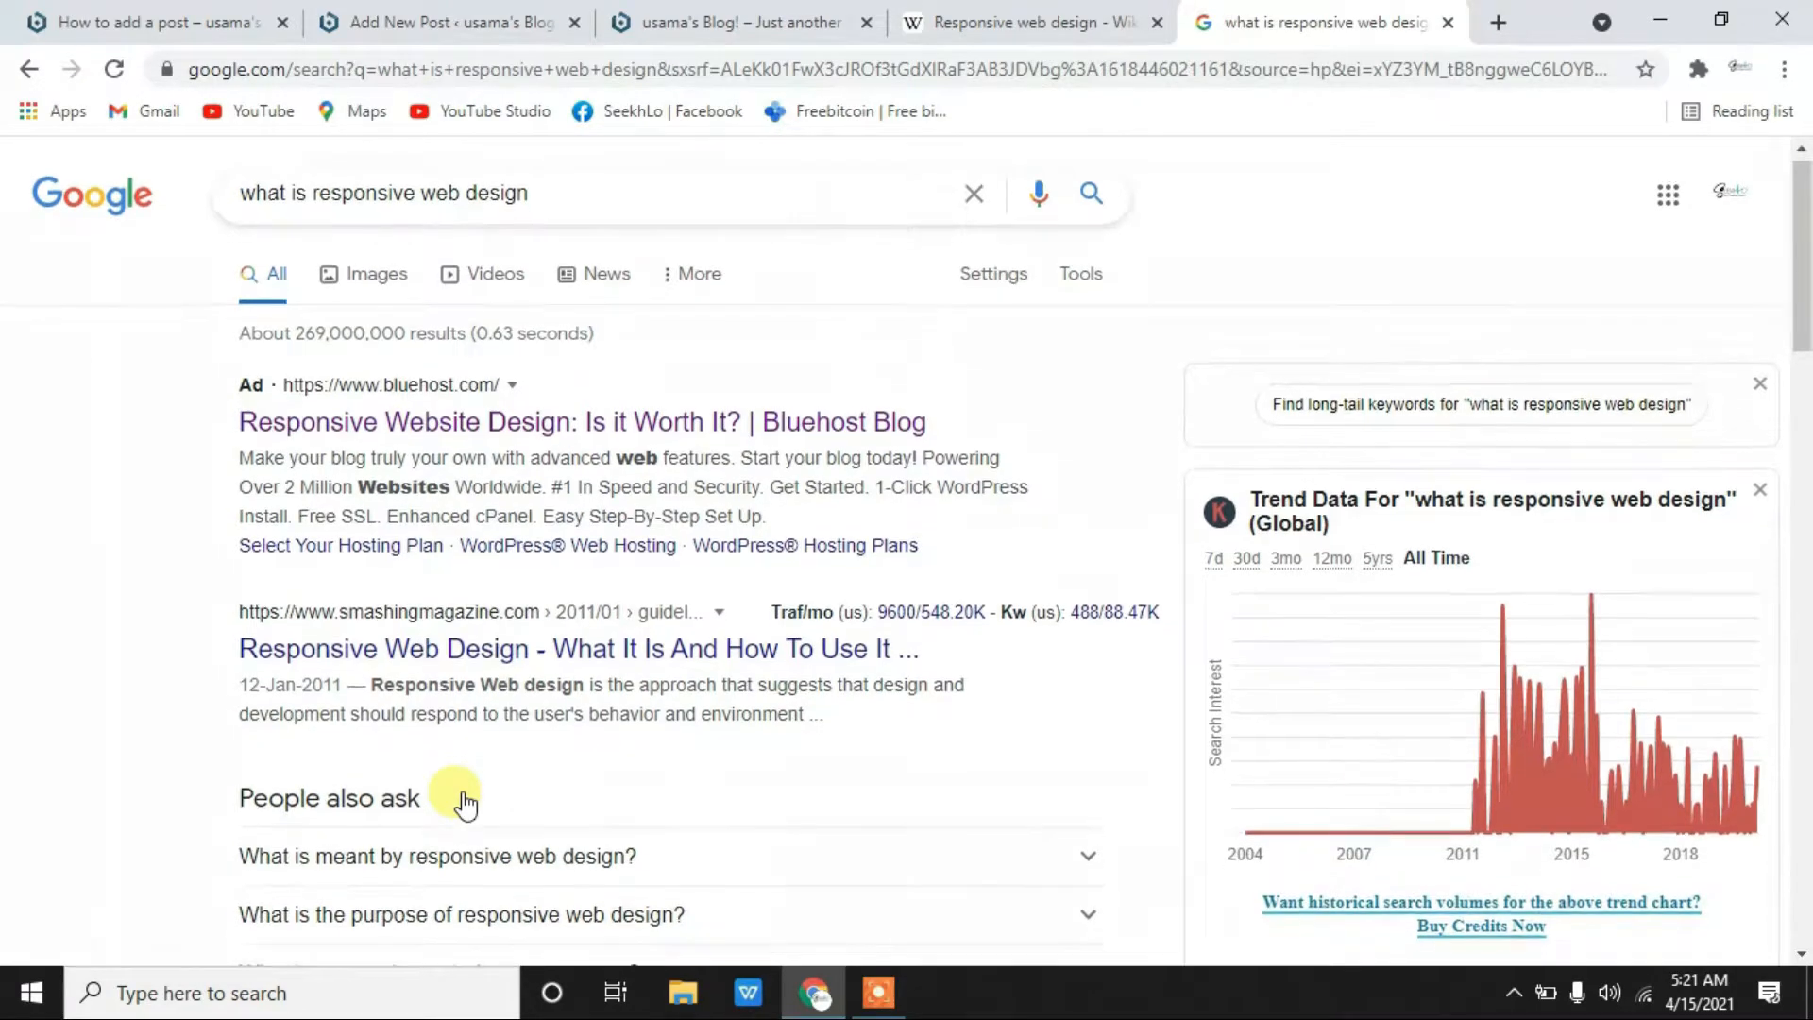
- Clear the text selection in the Wikipedia article and reorder the browser tabs so the post editor follows the blog's front page
click(1078, 17)
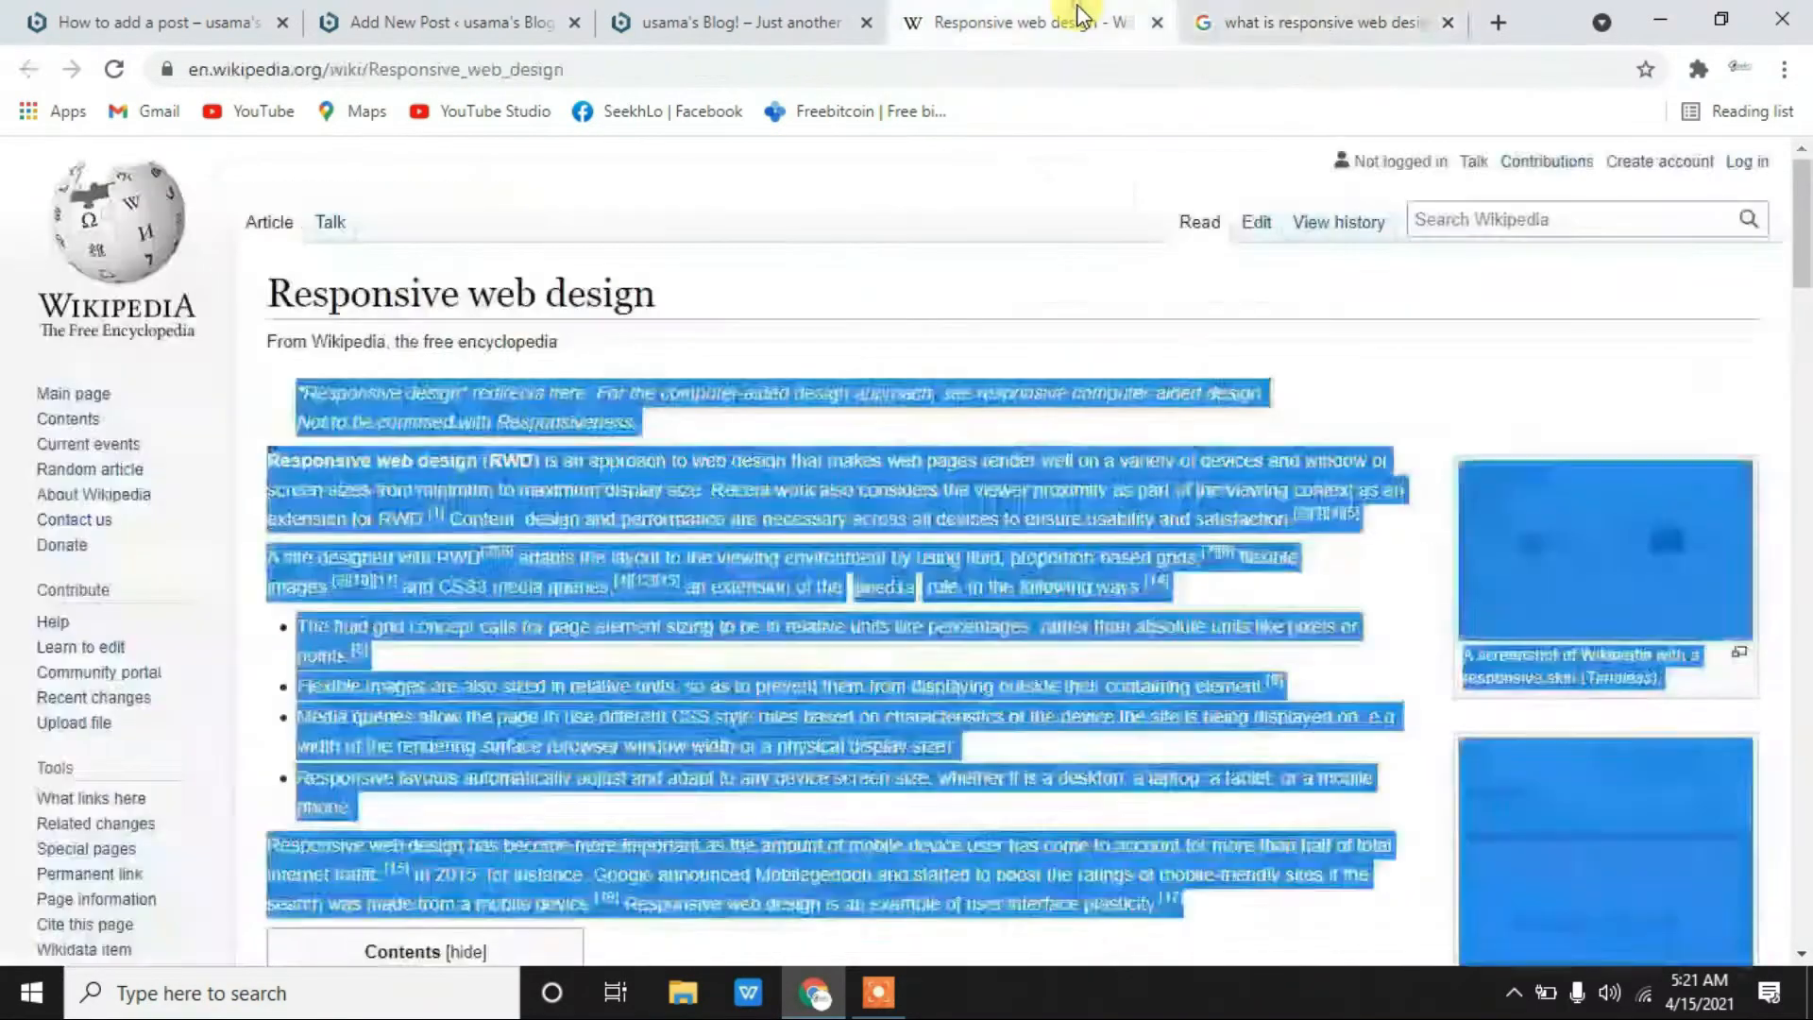
click(1296, 17)
click(1126, 14)
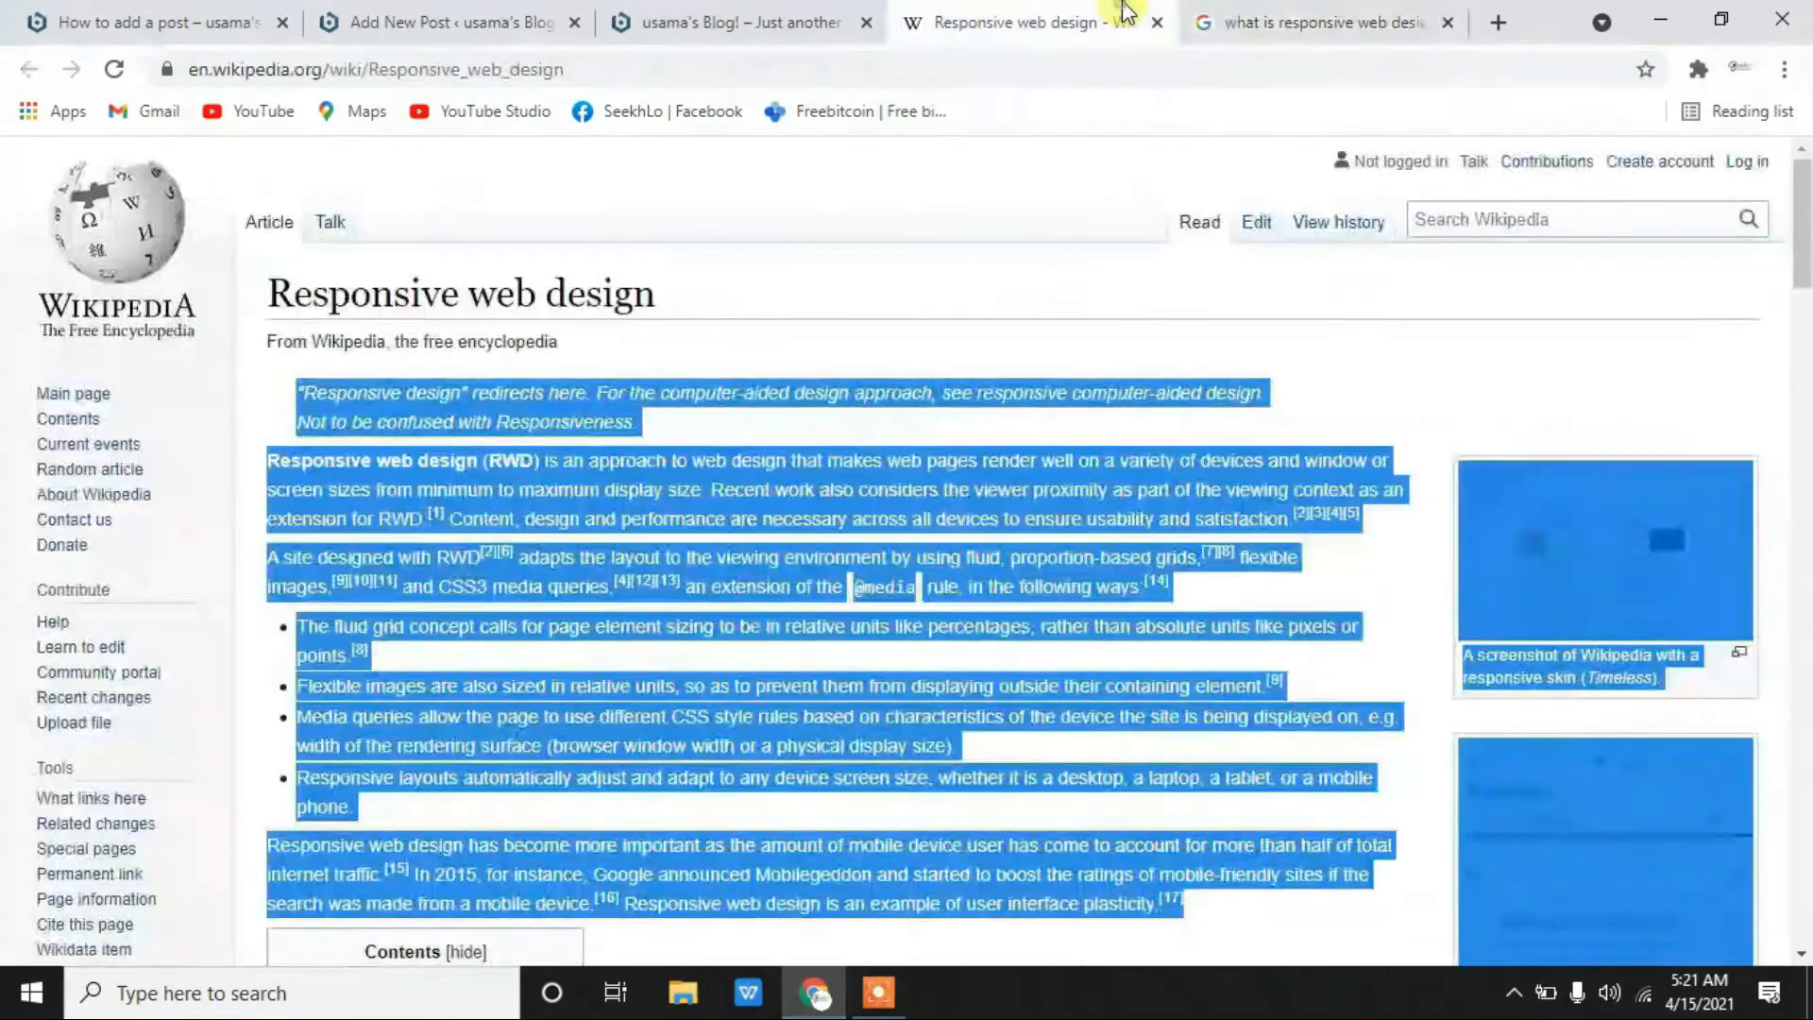
click(740, 15)
click(982, 11)
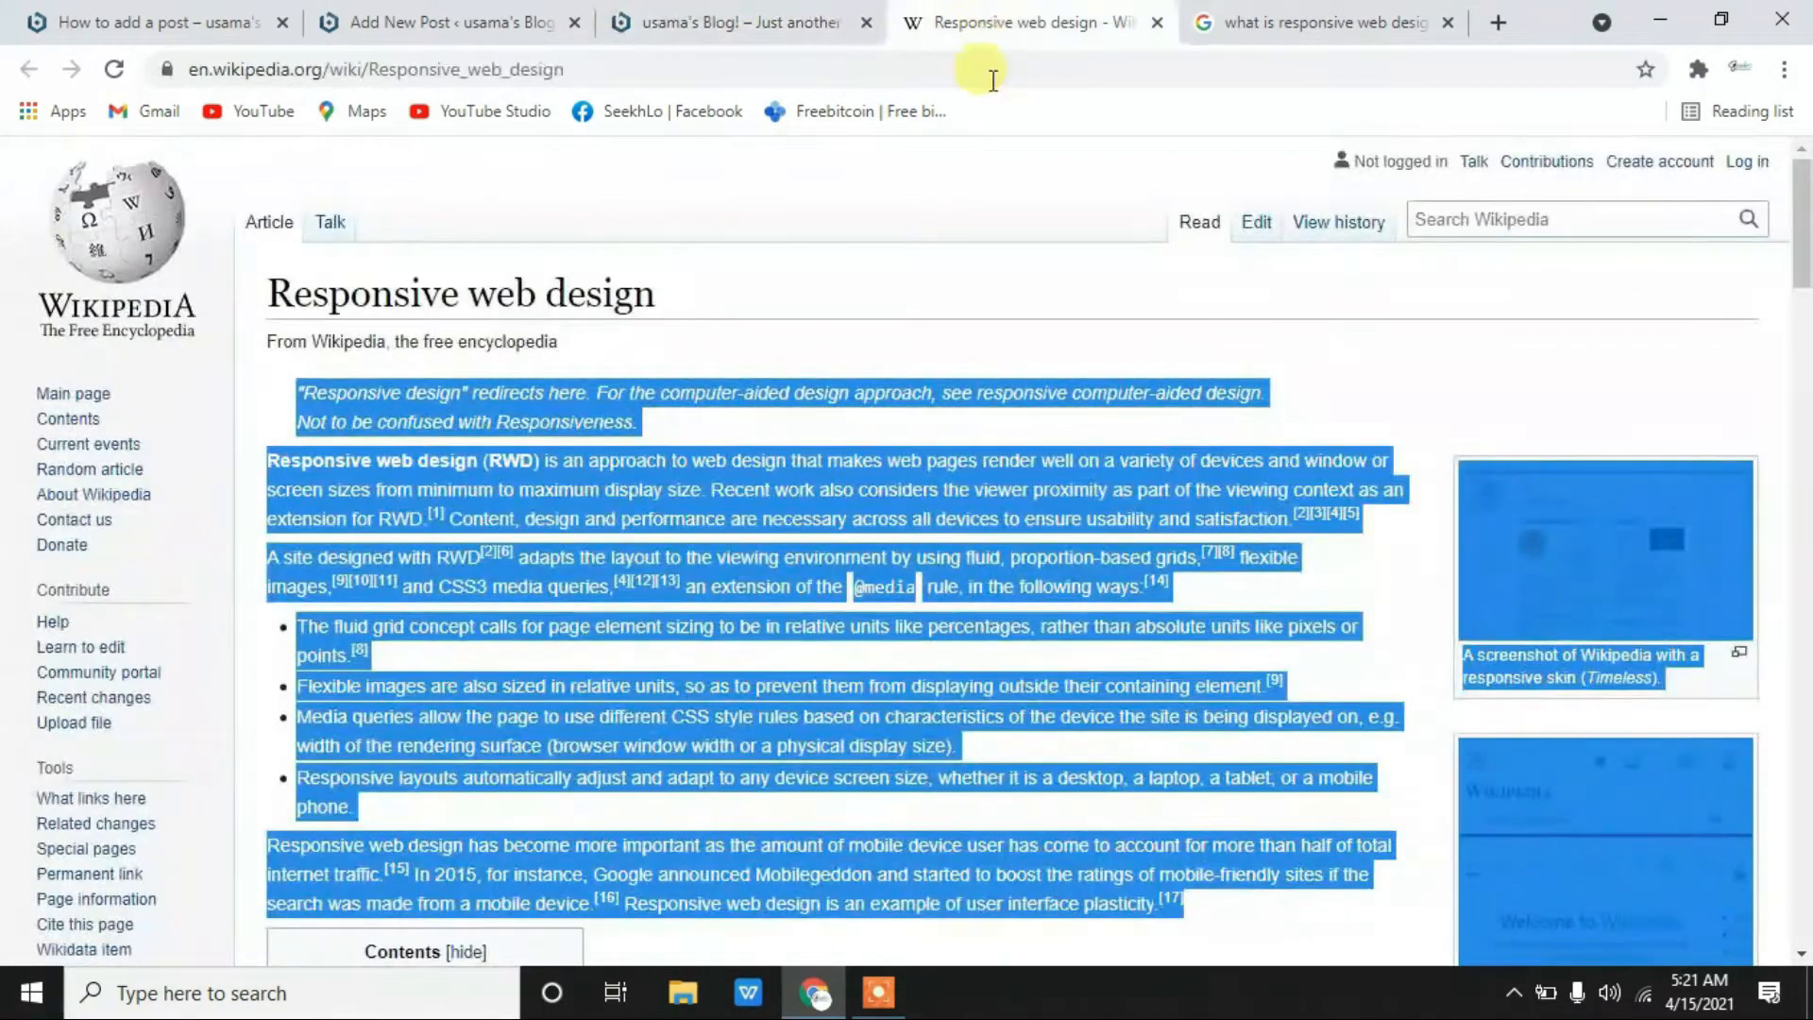
click(944, 317)
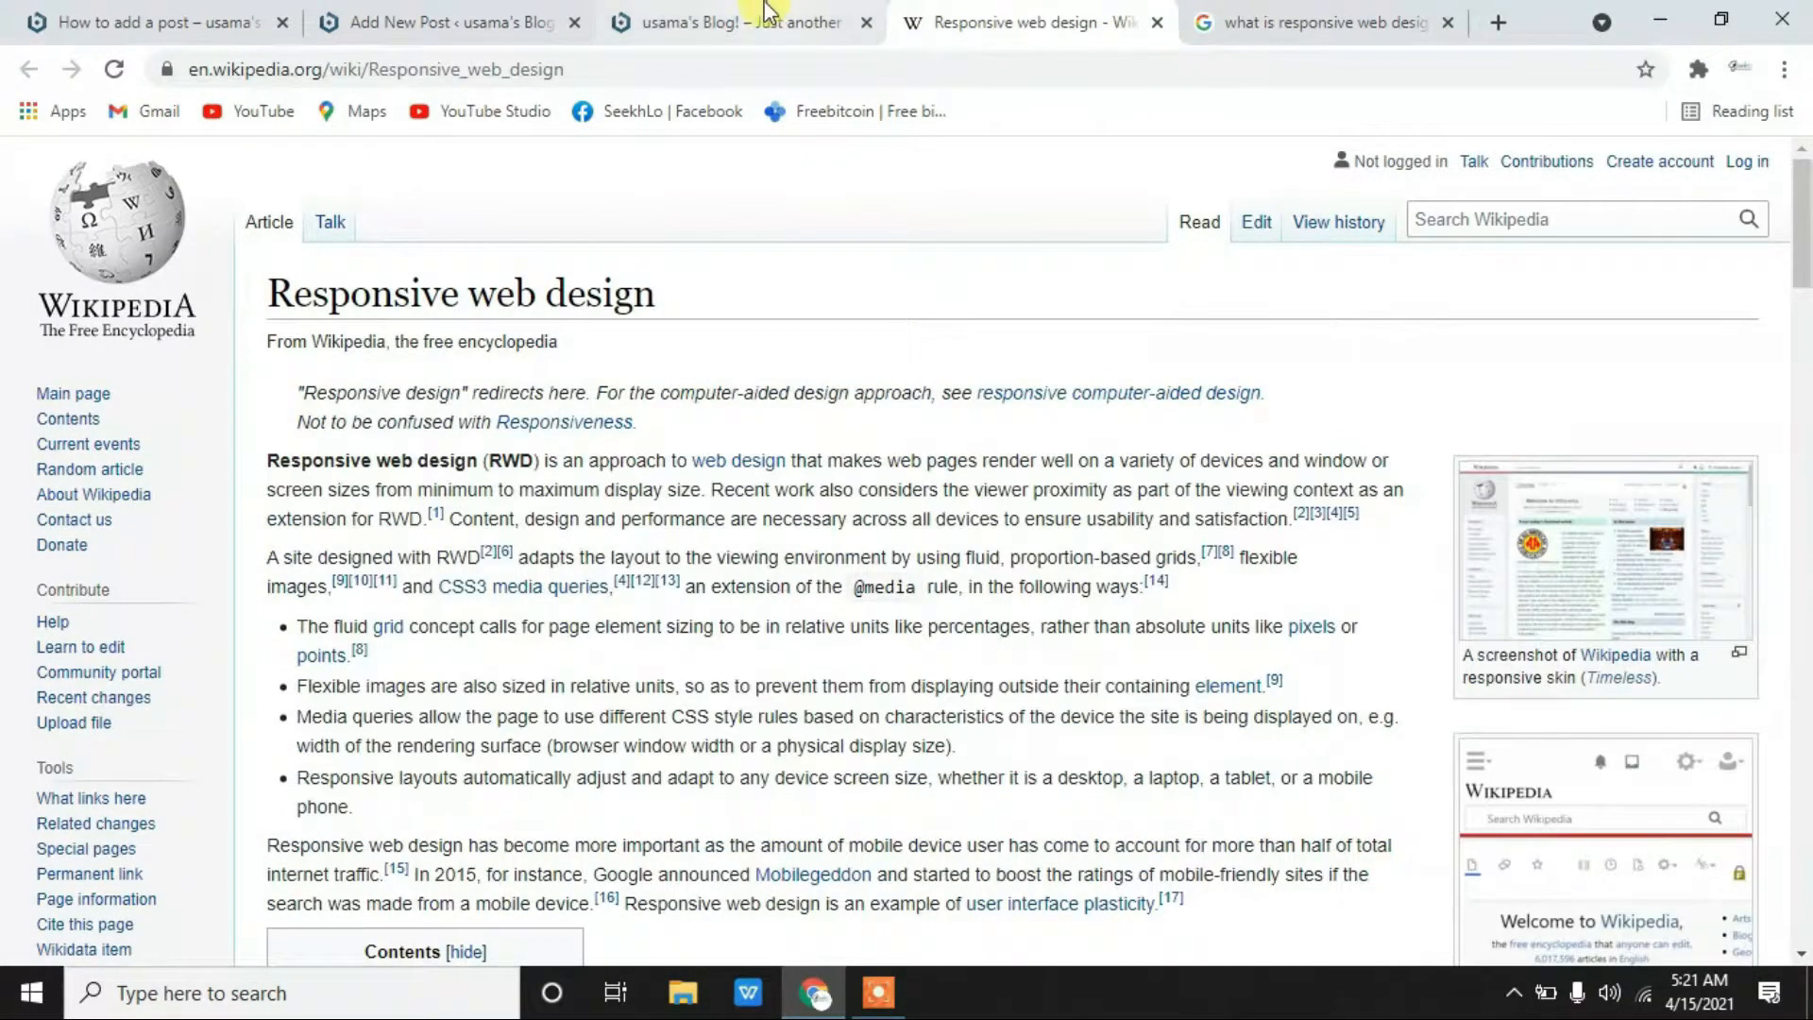
click(761, 14)
drag(482, 13, 723, 9)
- Add the tags "what is responsive design", "web responsive design" and "responsivness" to the post, and collapse the tag suggestion
scroll(687, 283, down, 1)
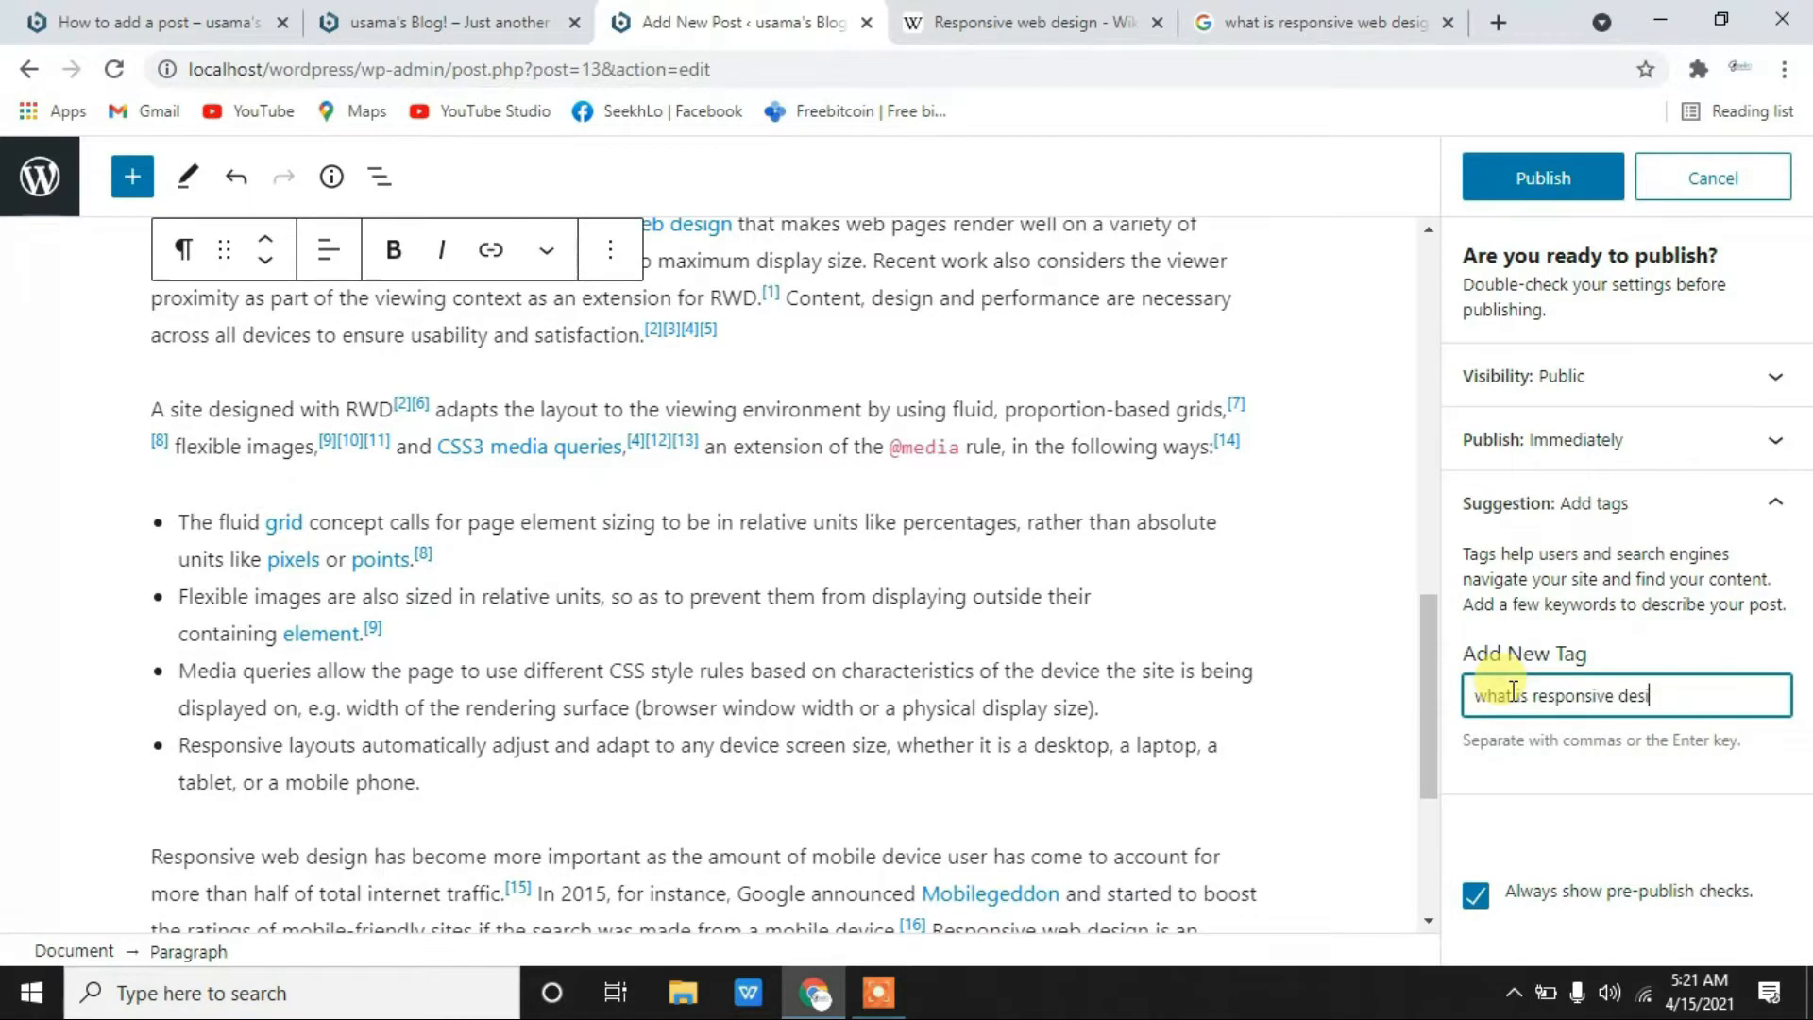
key(Return)
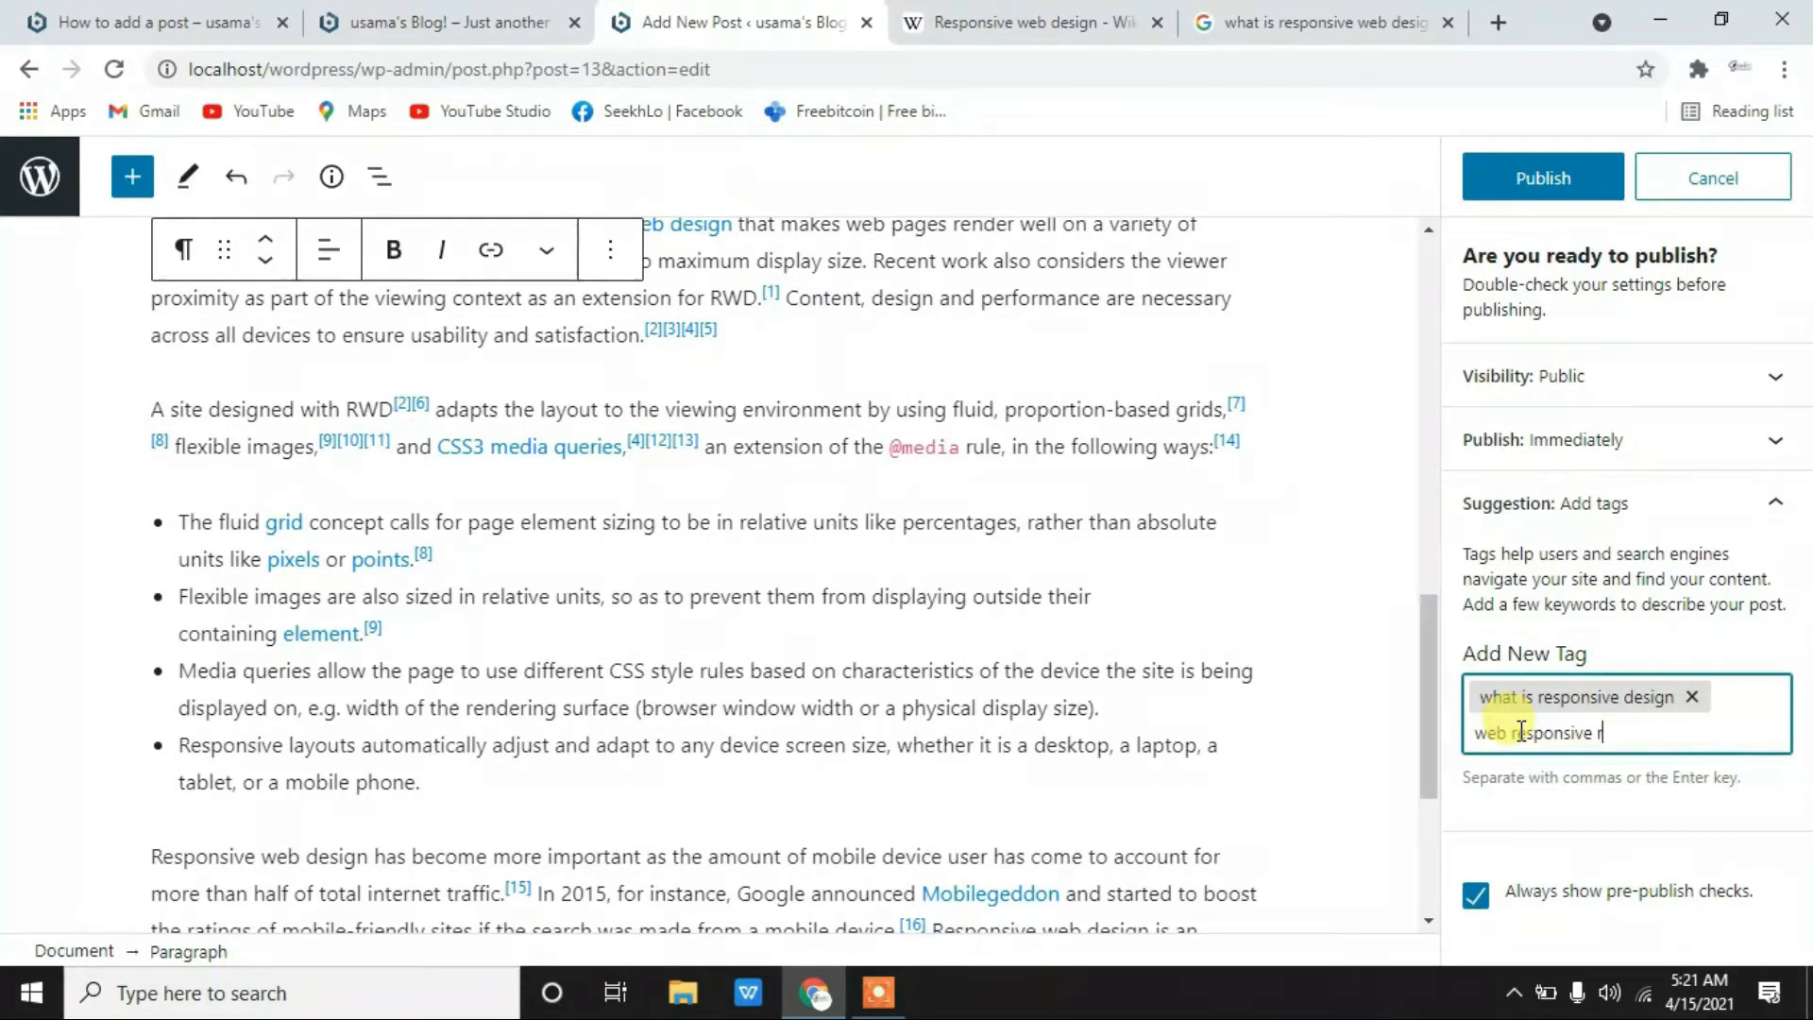
text(esign)
key(Return)
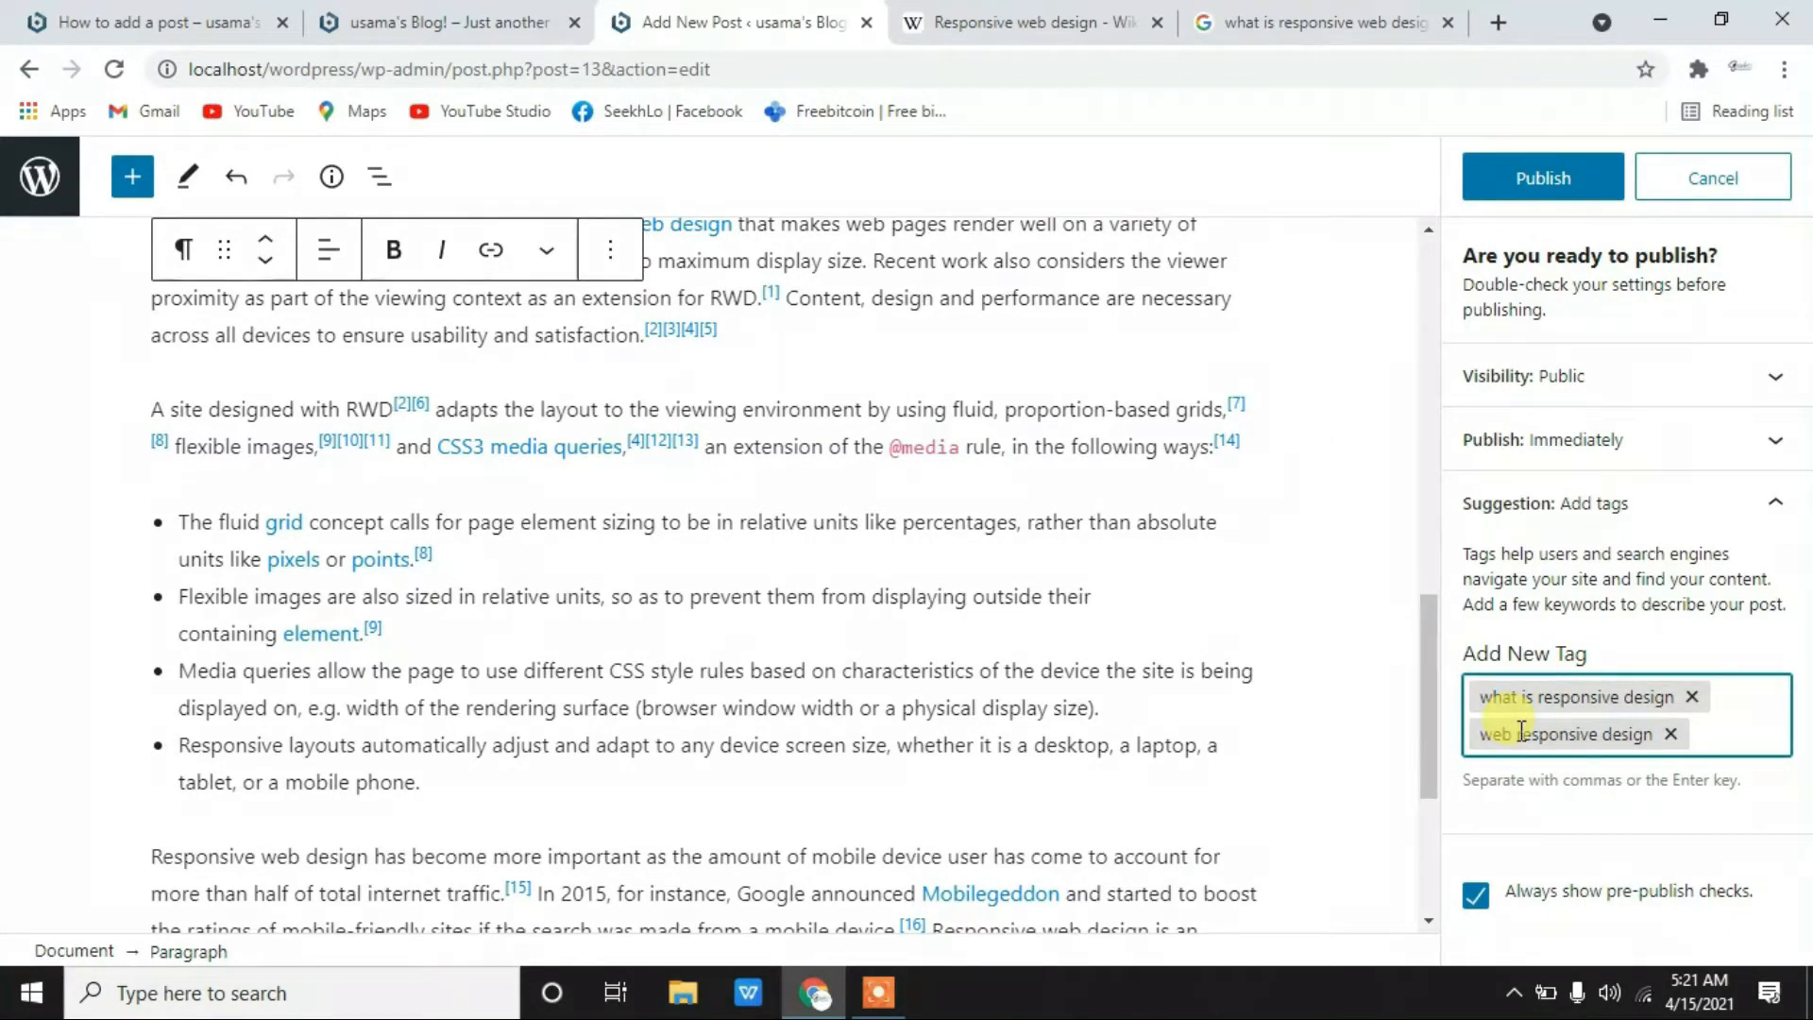
text(responsivness)
key(Return)
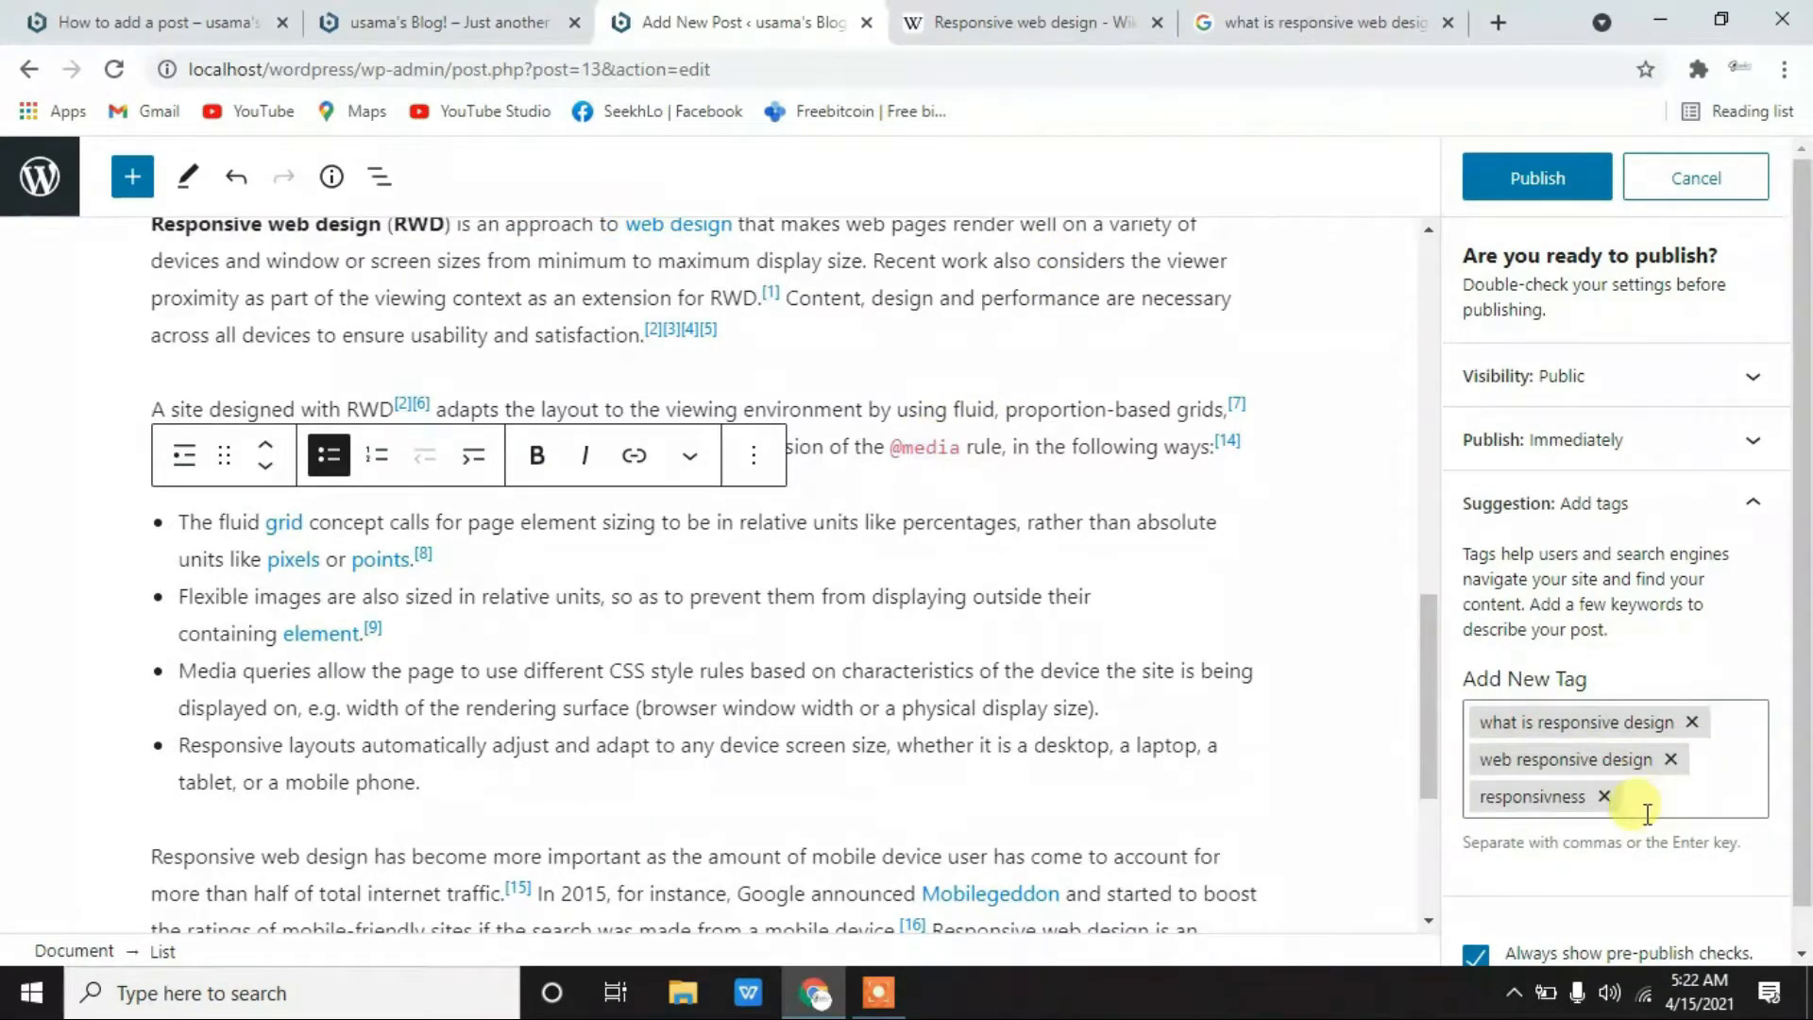
scroll(1638, 807, down, 1)
scroll(1646, 814, up, 1)
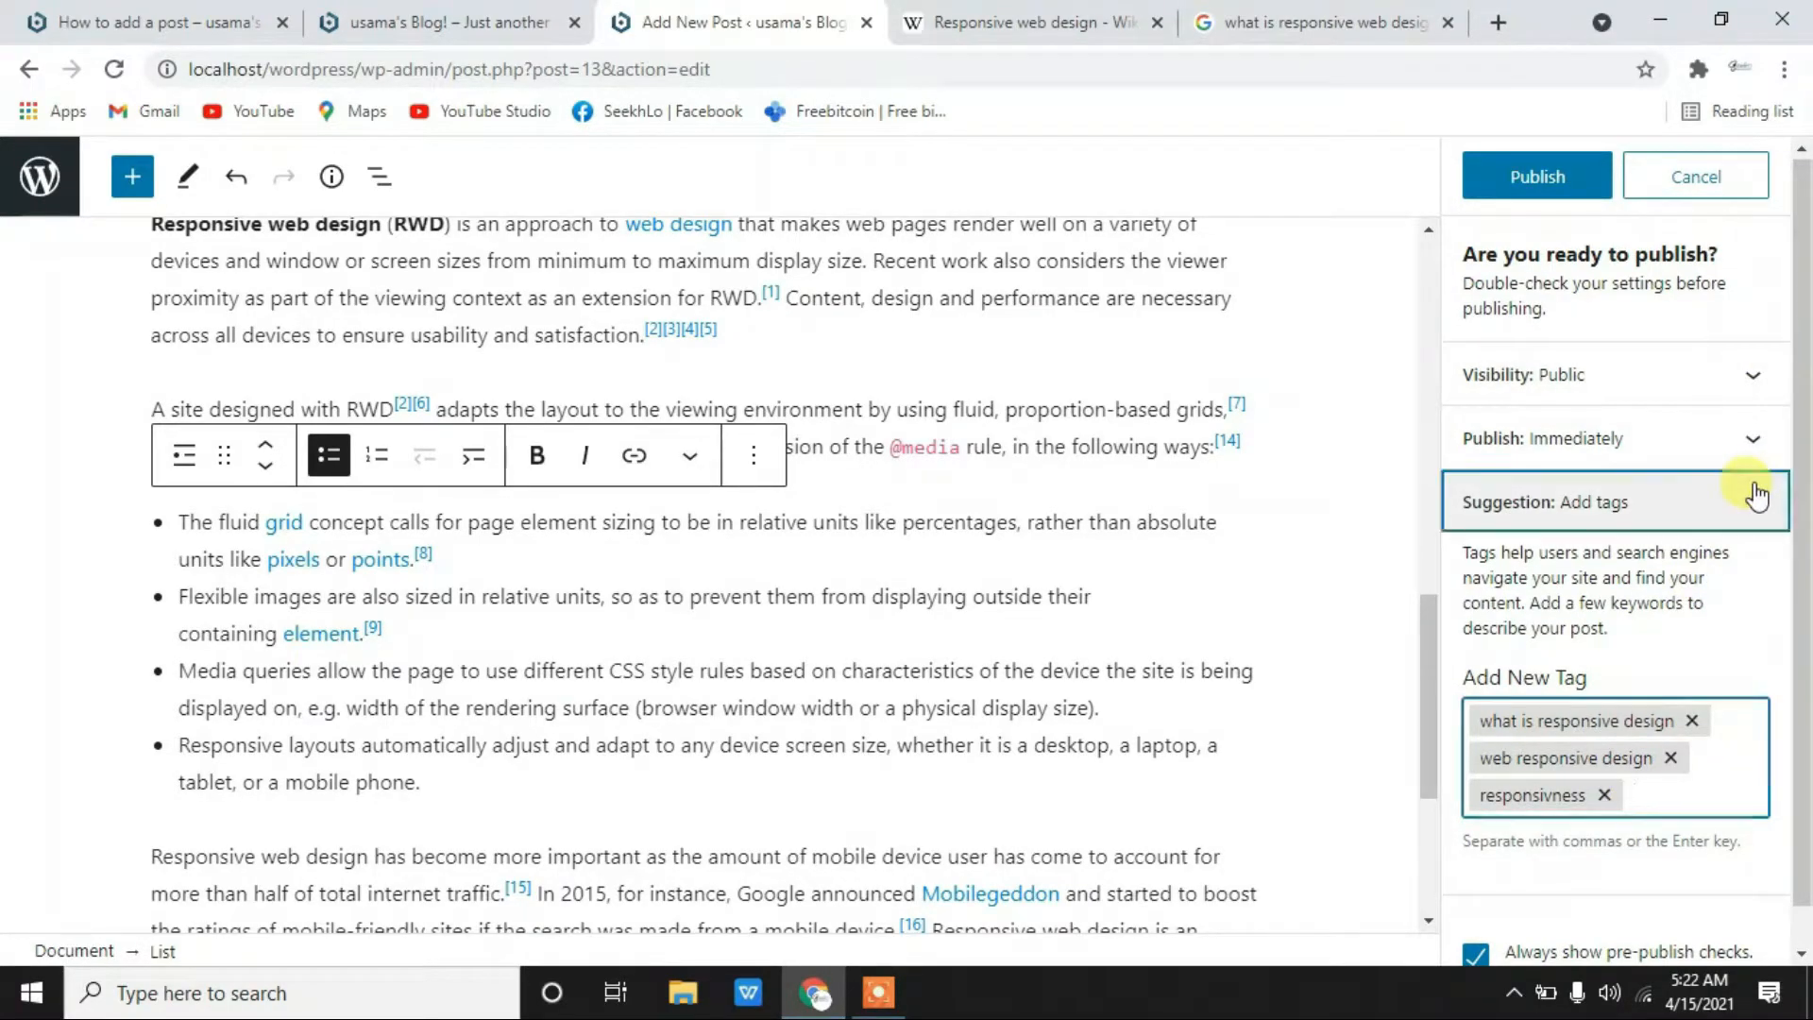
click(1753, 500)
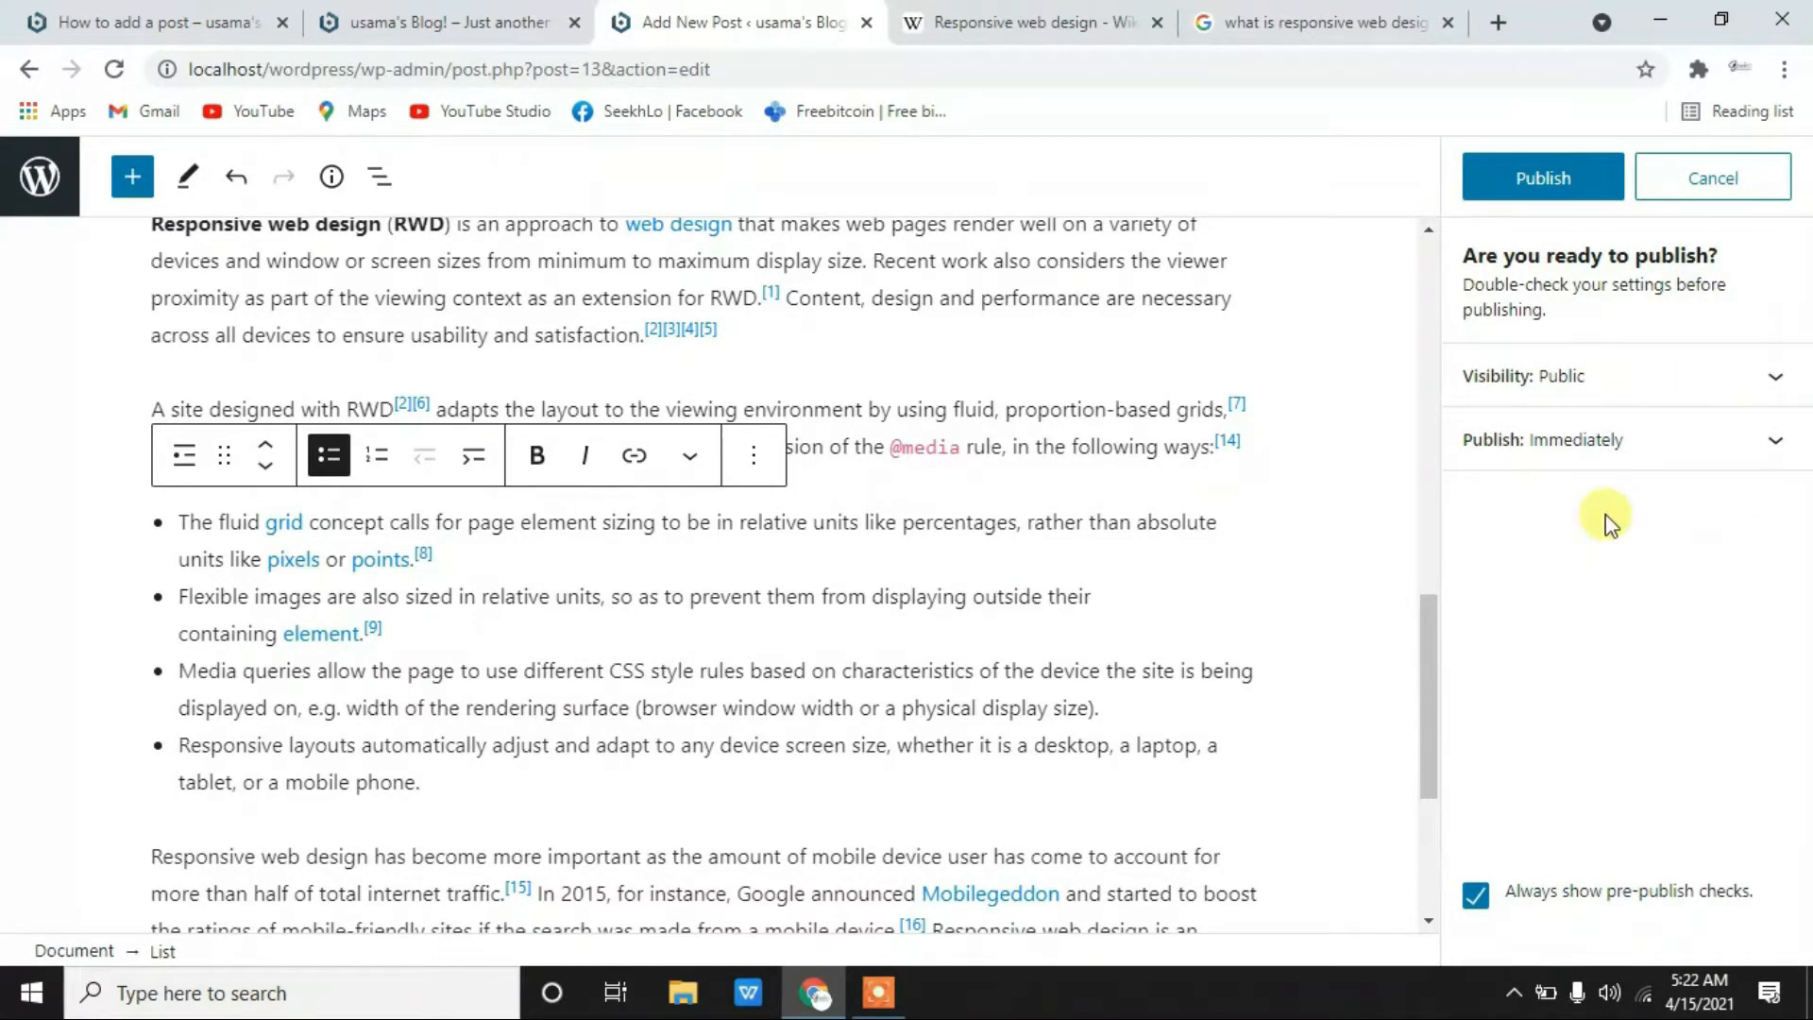
- Publish the post and reload the blog's front page to view it
click(1547, 177)
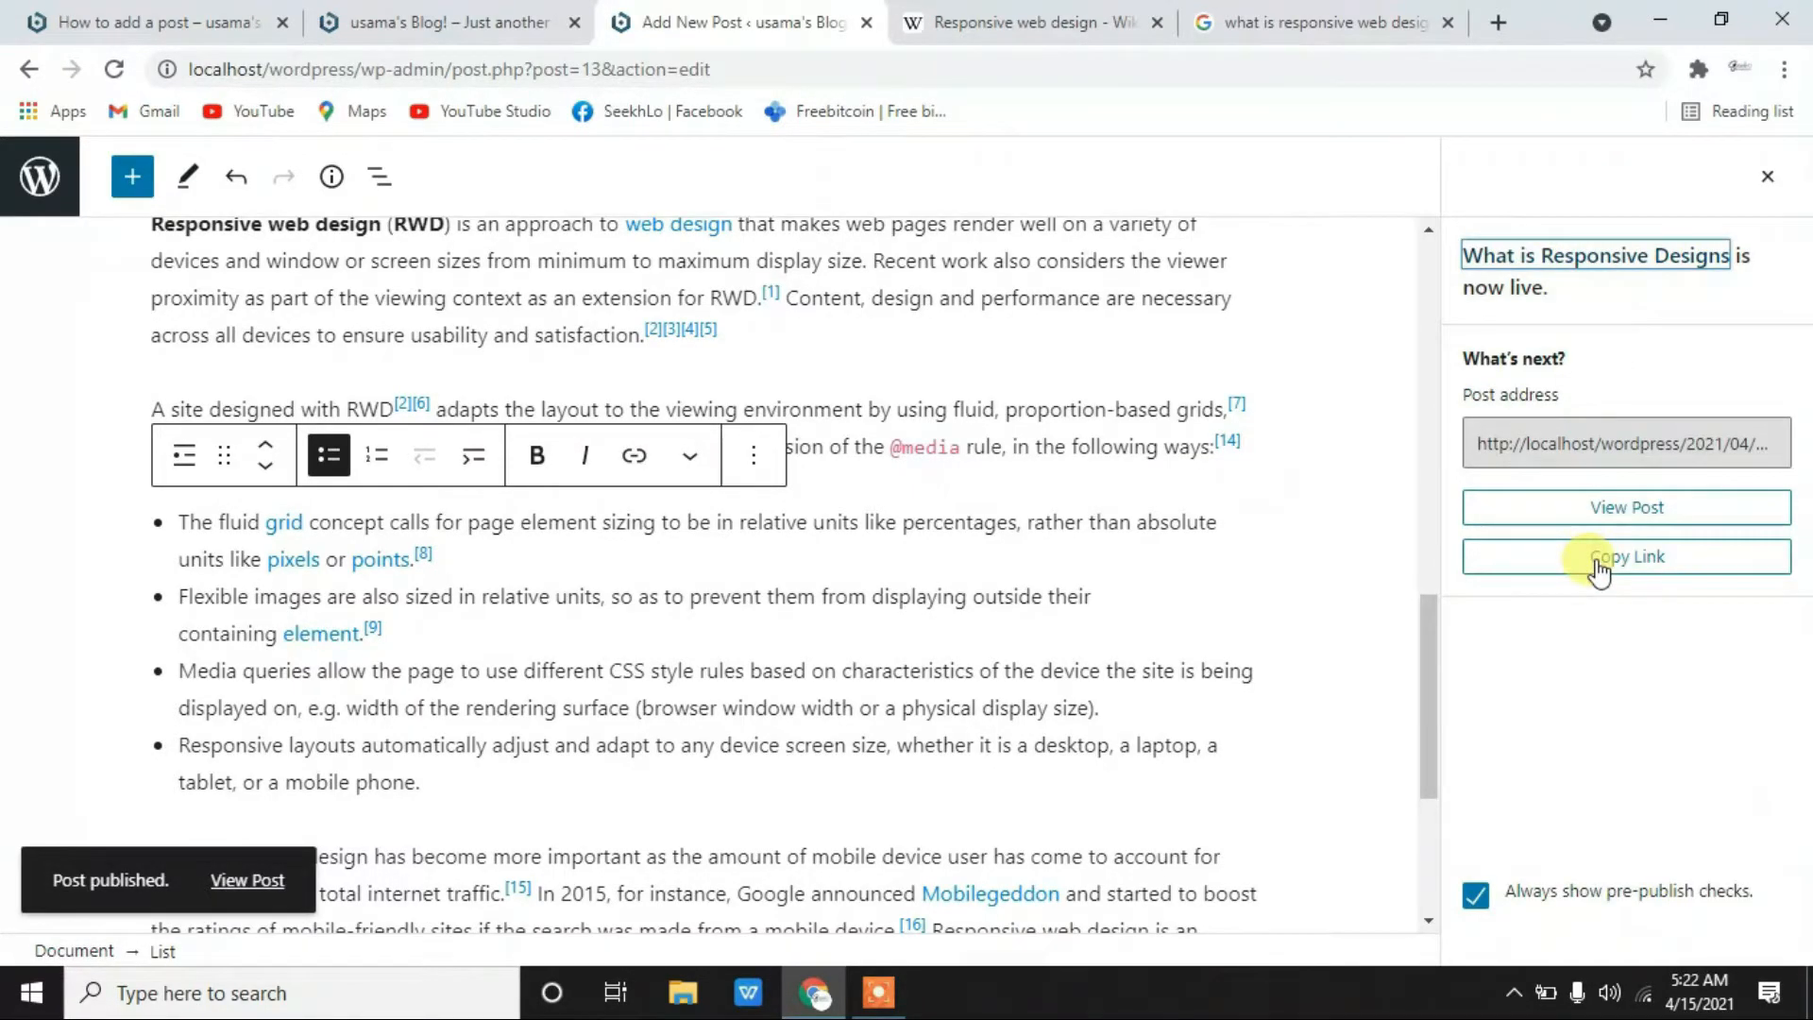
click(482, 20)
click(114, 69)
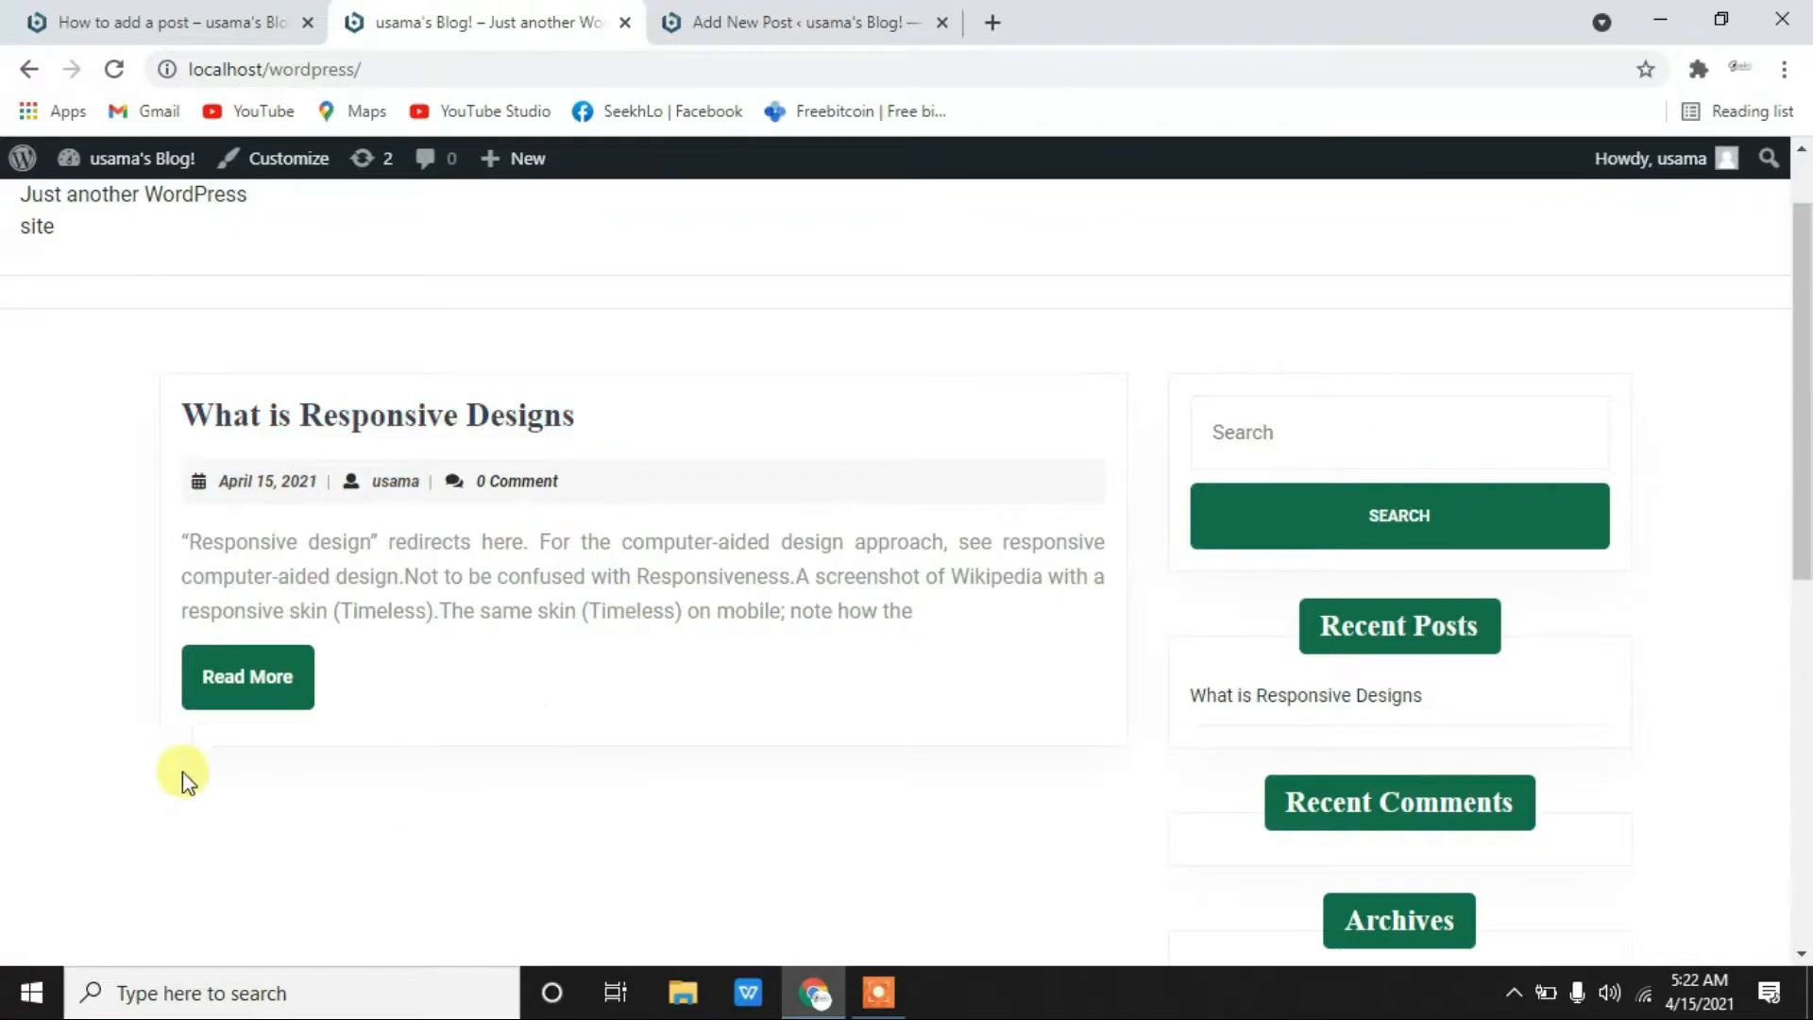
- Open the full post from the blog's front page, and return to the post editor to look over its content
click(264, 694)
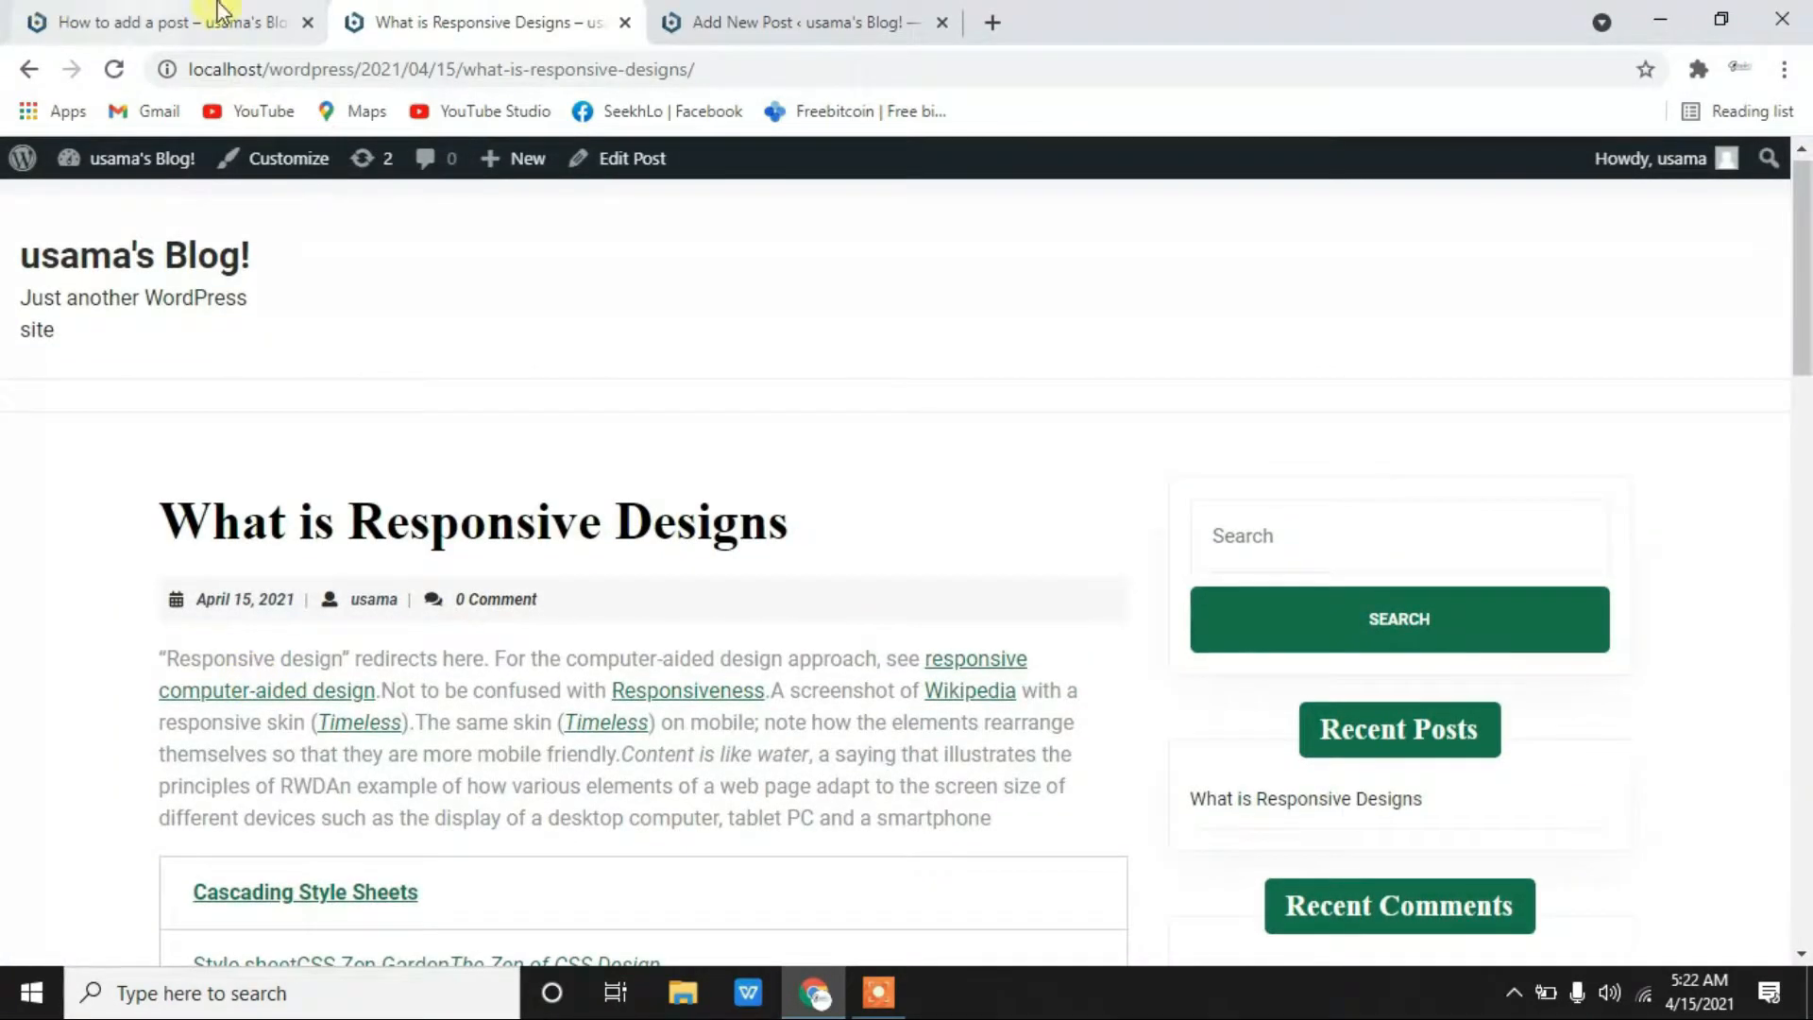
click(710, 15)
scroll(771, 478, down, 1)
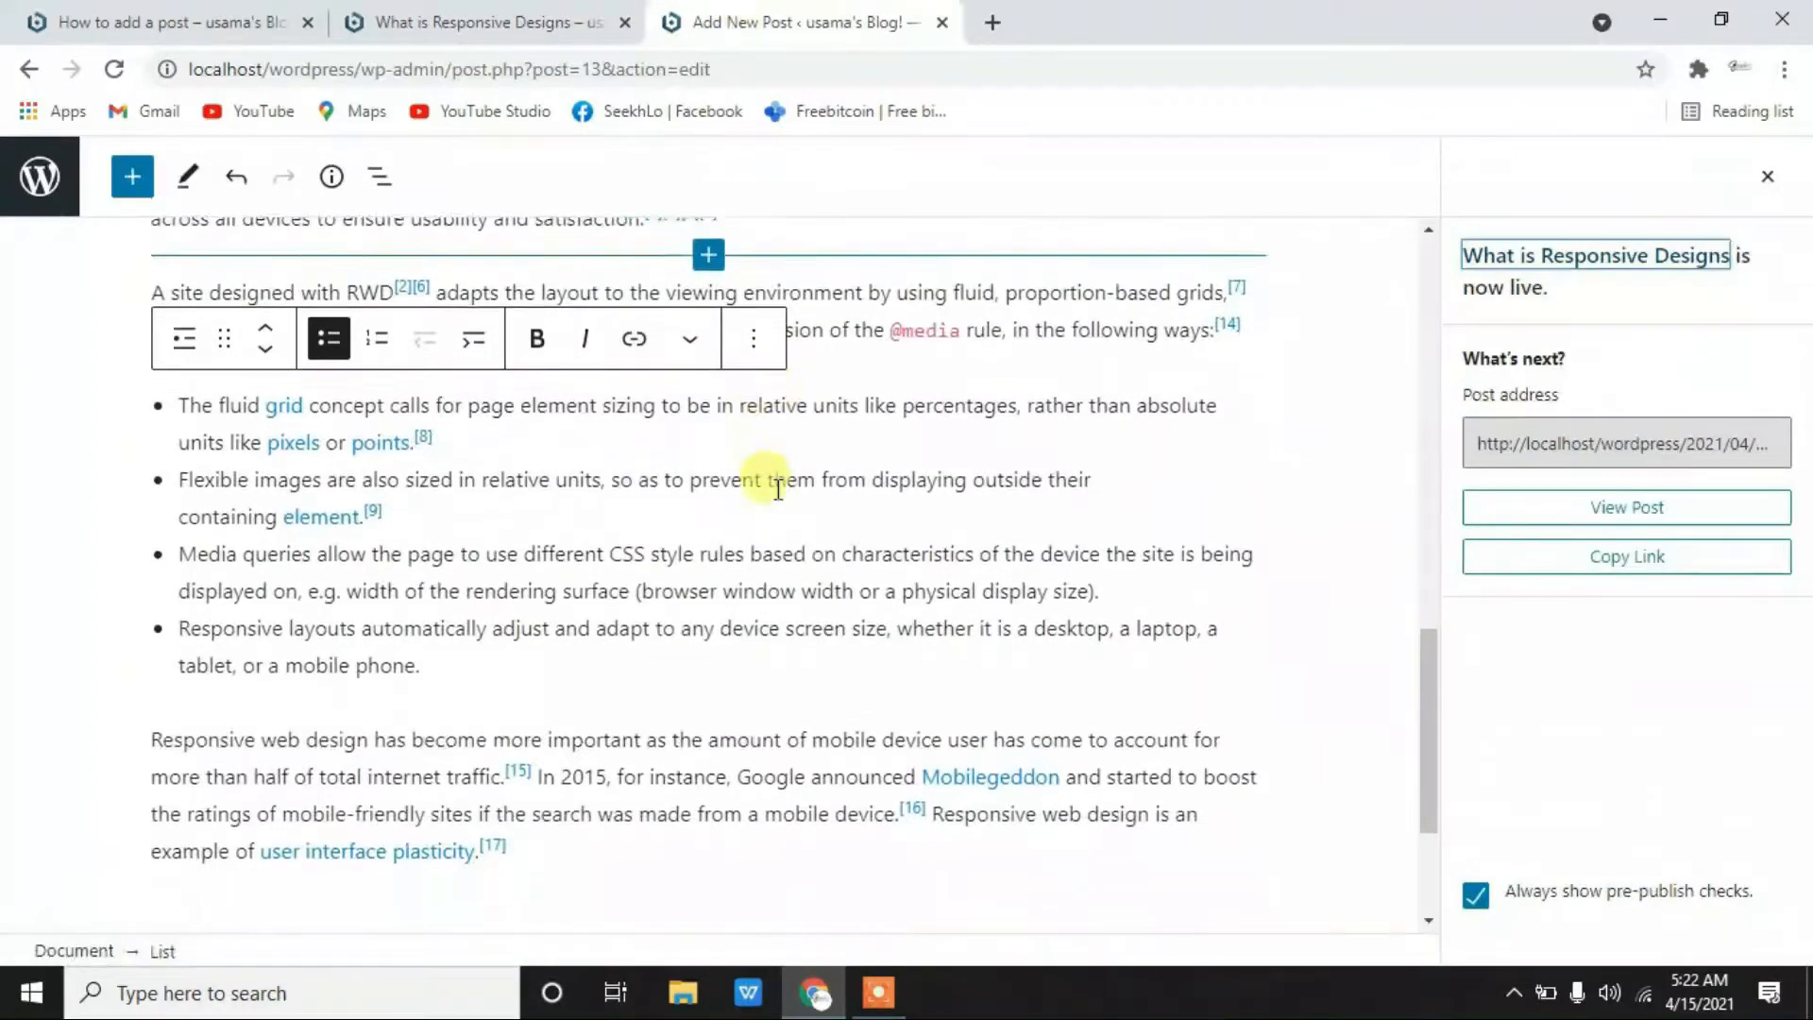
scroll(771, 478, up, 10)
drag(862, 338, 994, 999)
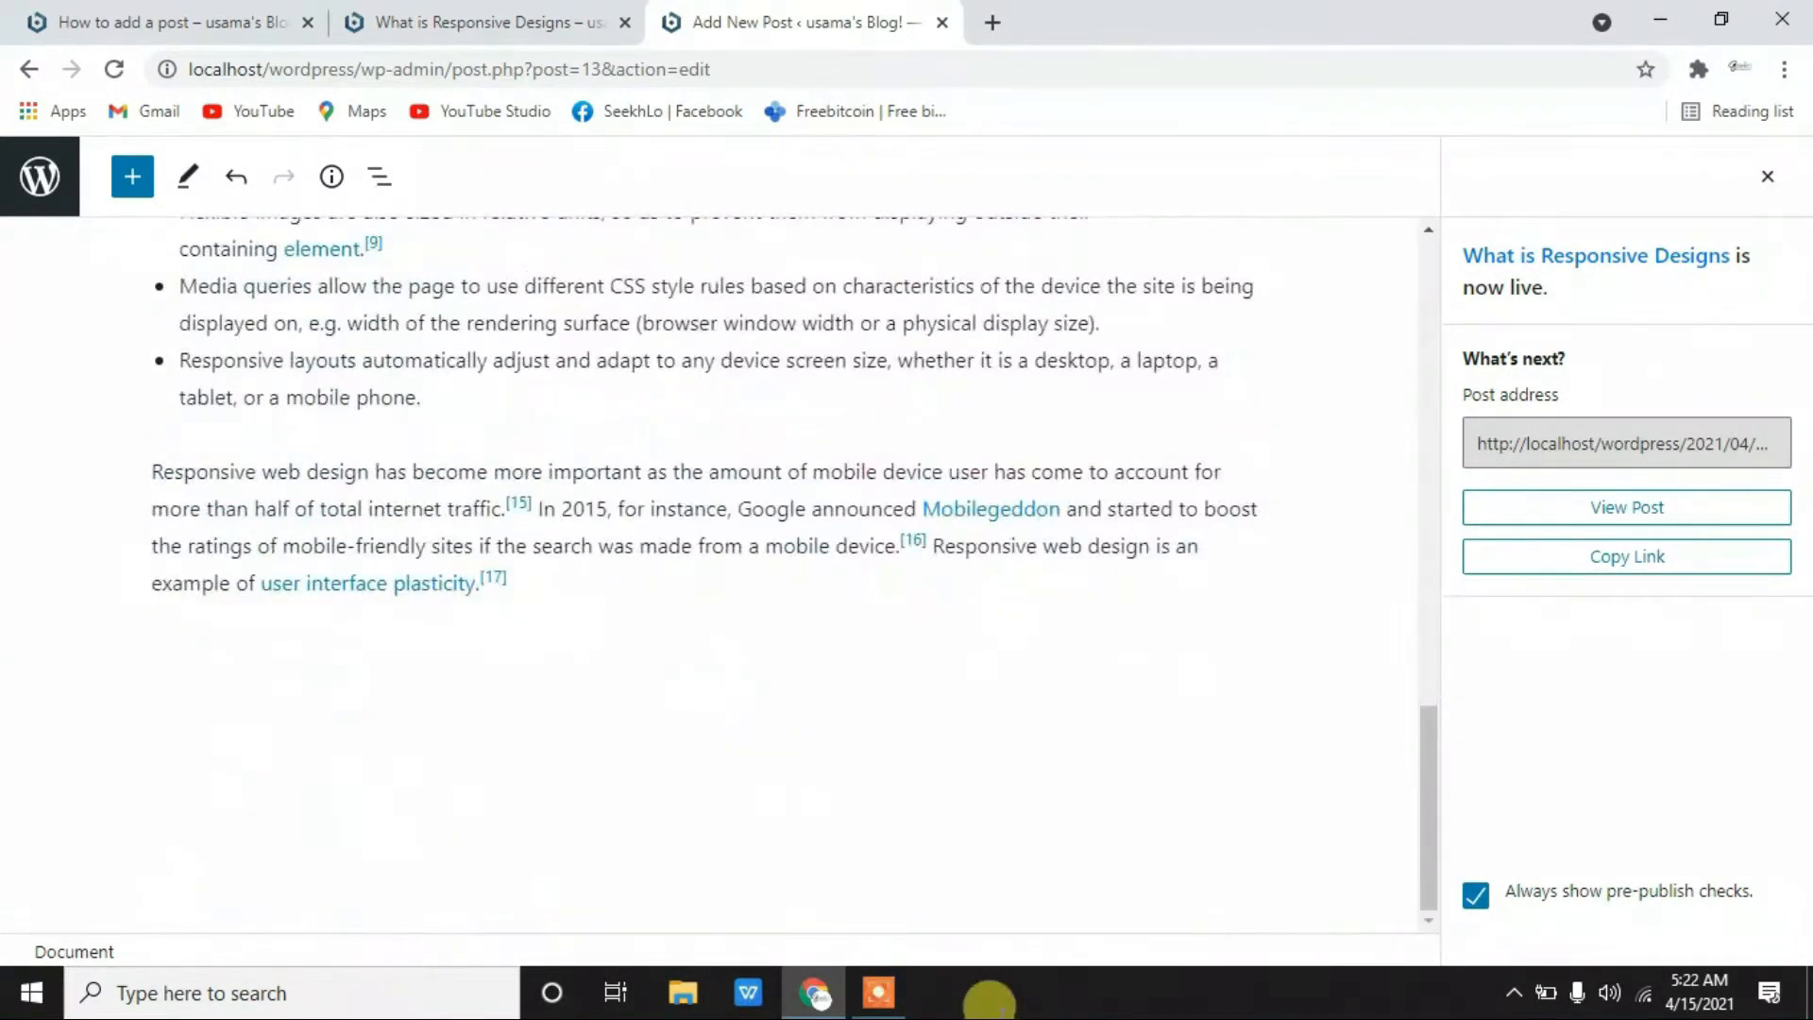
- Close the post-publish summary and expand the post's featured image settings
click(1764, 180)
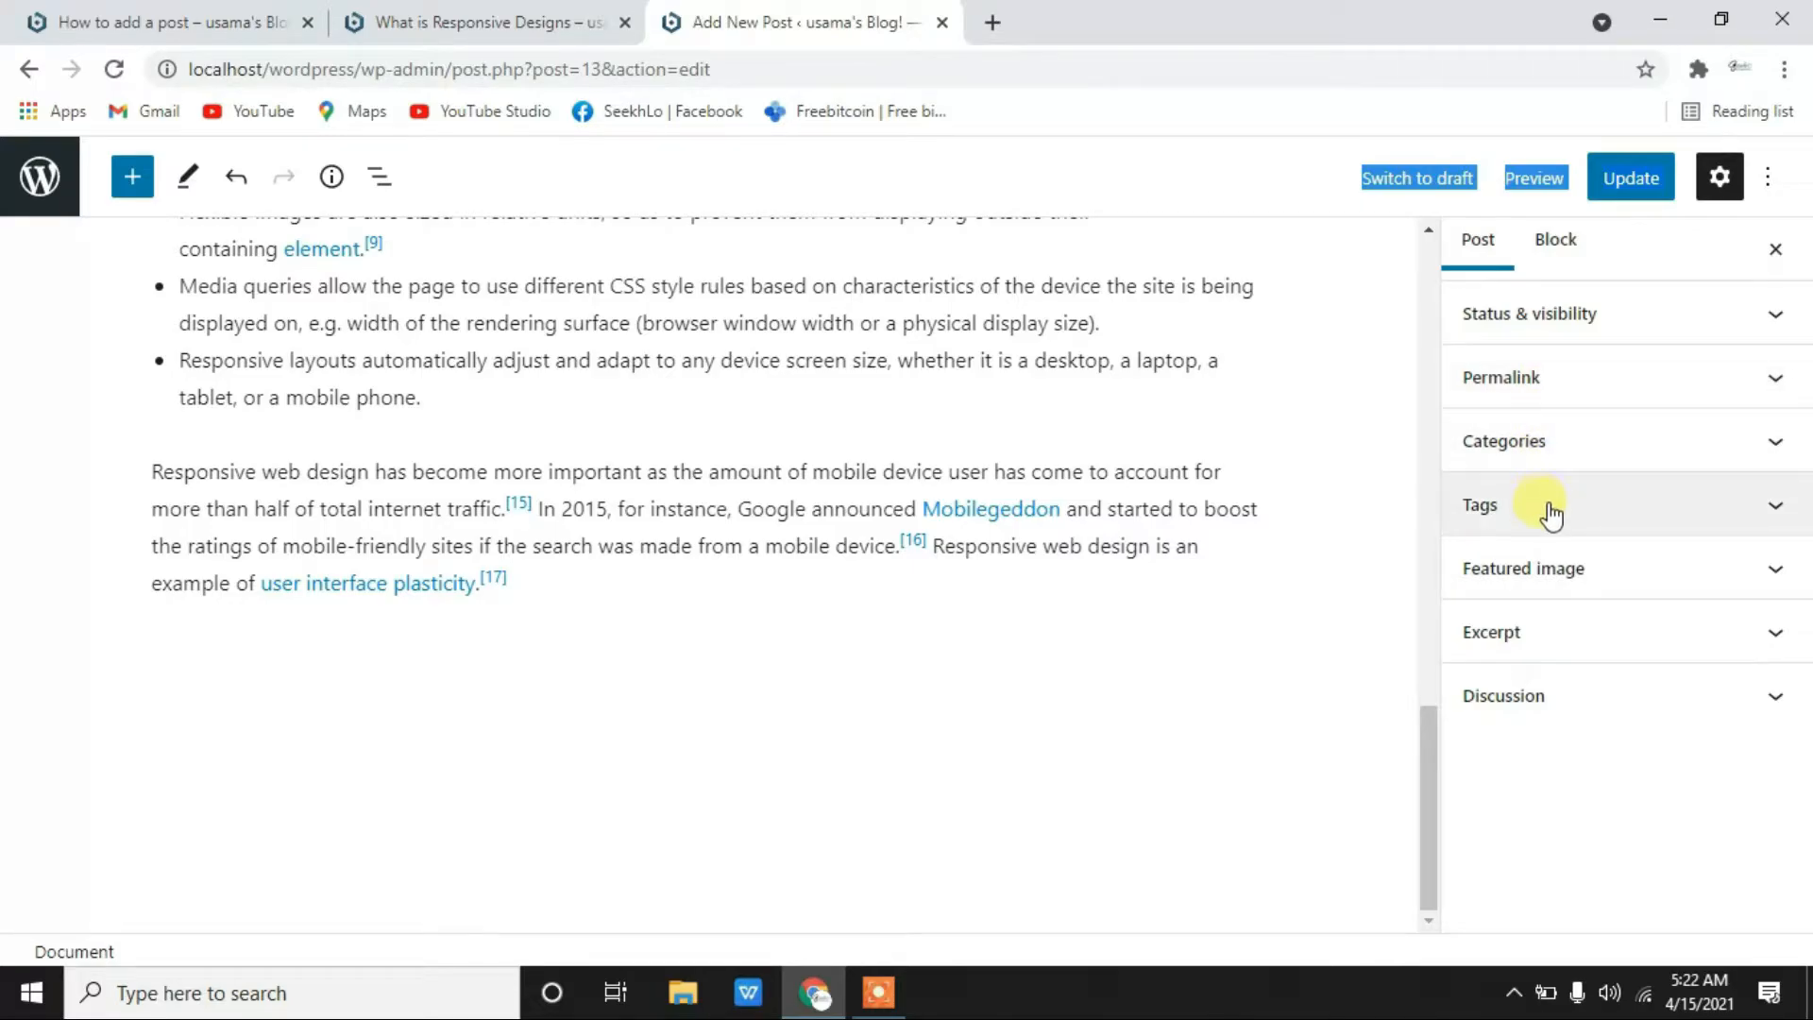
click(1564, 573)
scroll(953, 524, up, 10)
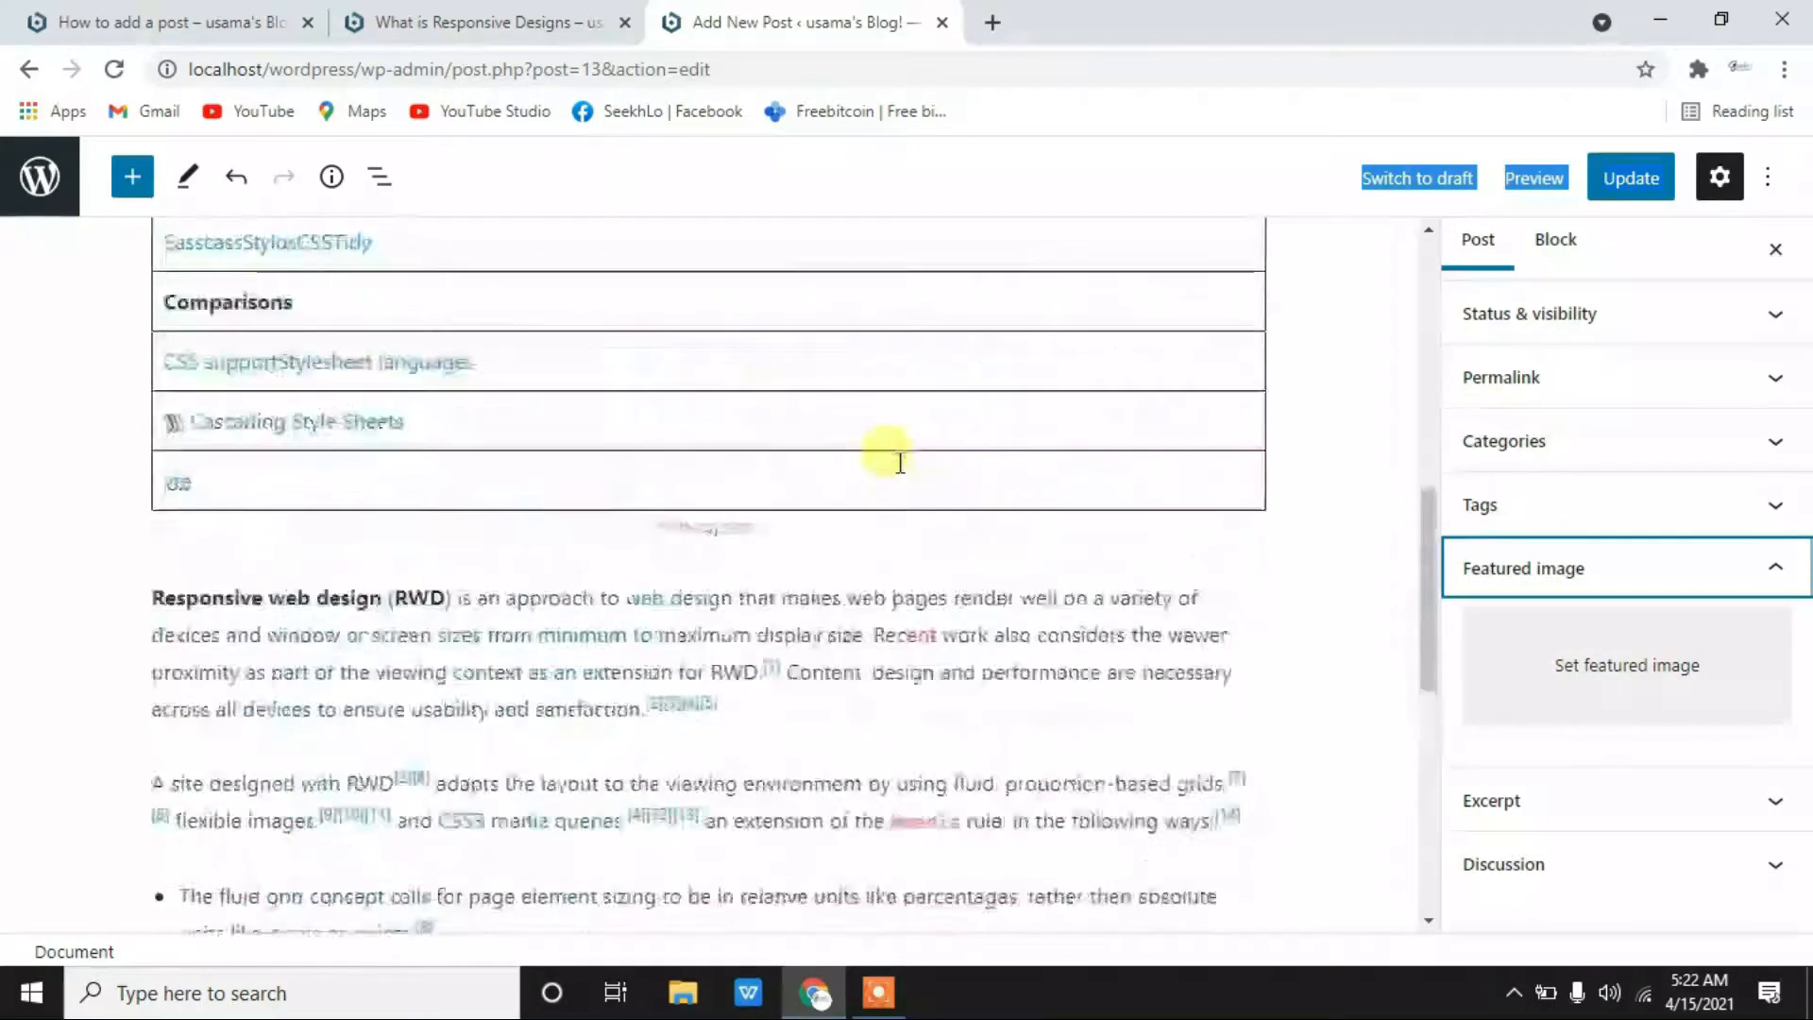
- Look over the published post on the blog and go back to the blog's front page
click(416, 19)
scroll(585, 616, down, 1)
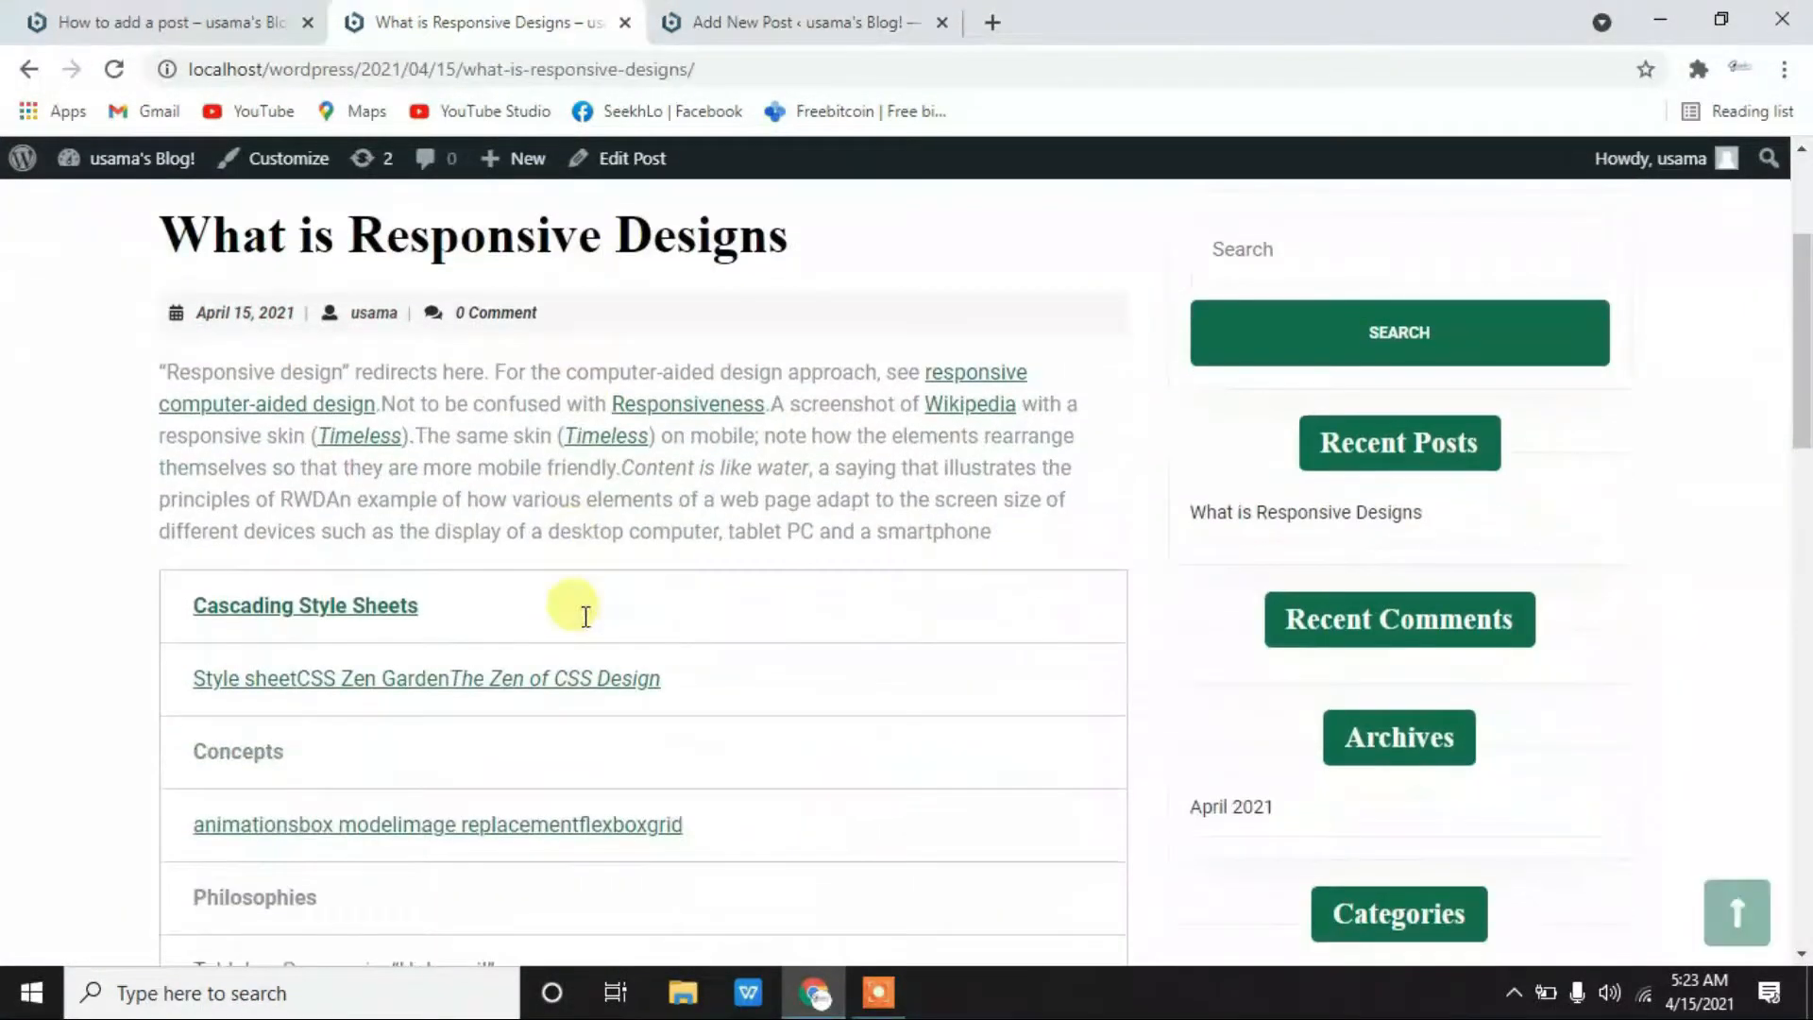
scroll(583, 612, up, 1)
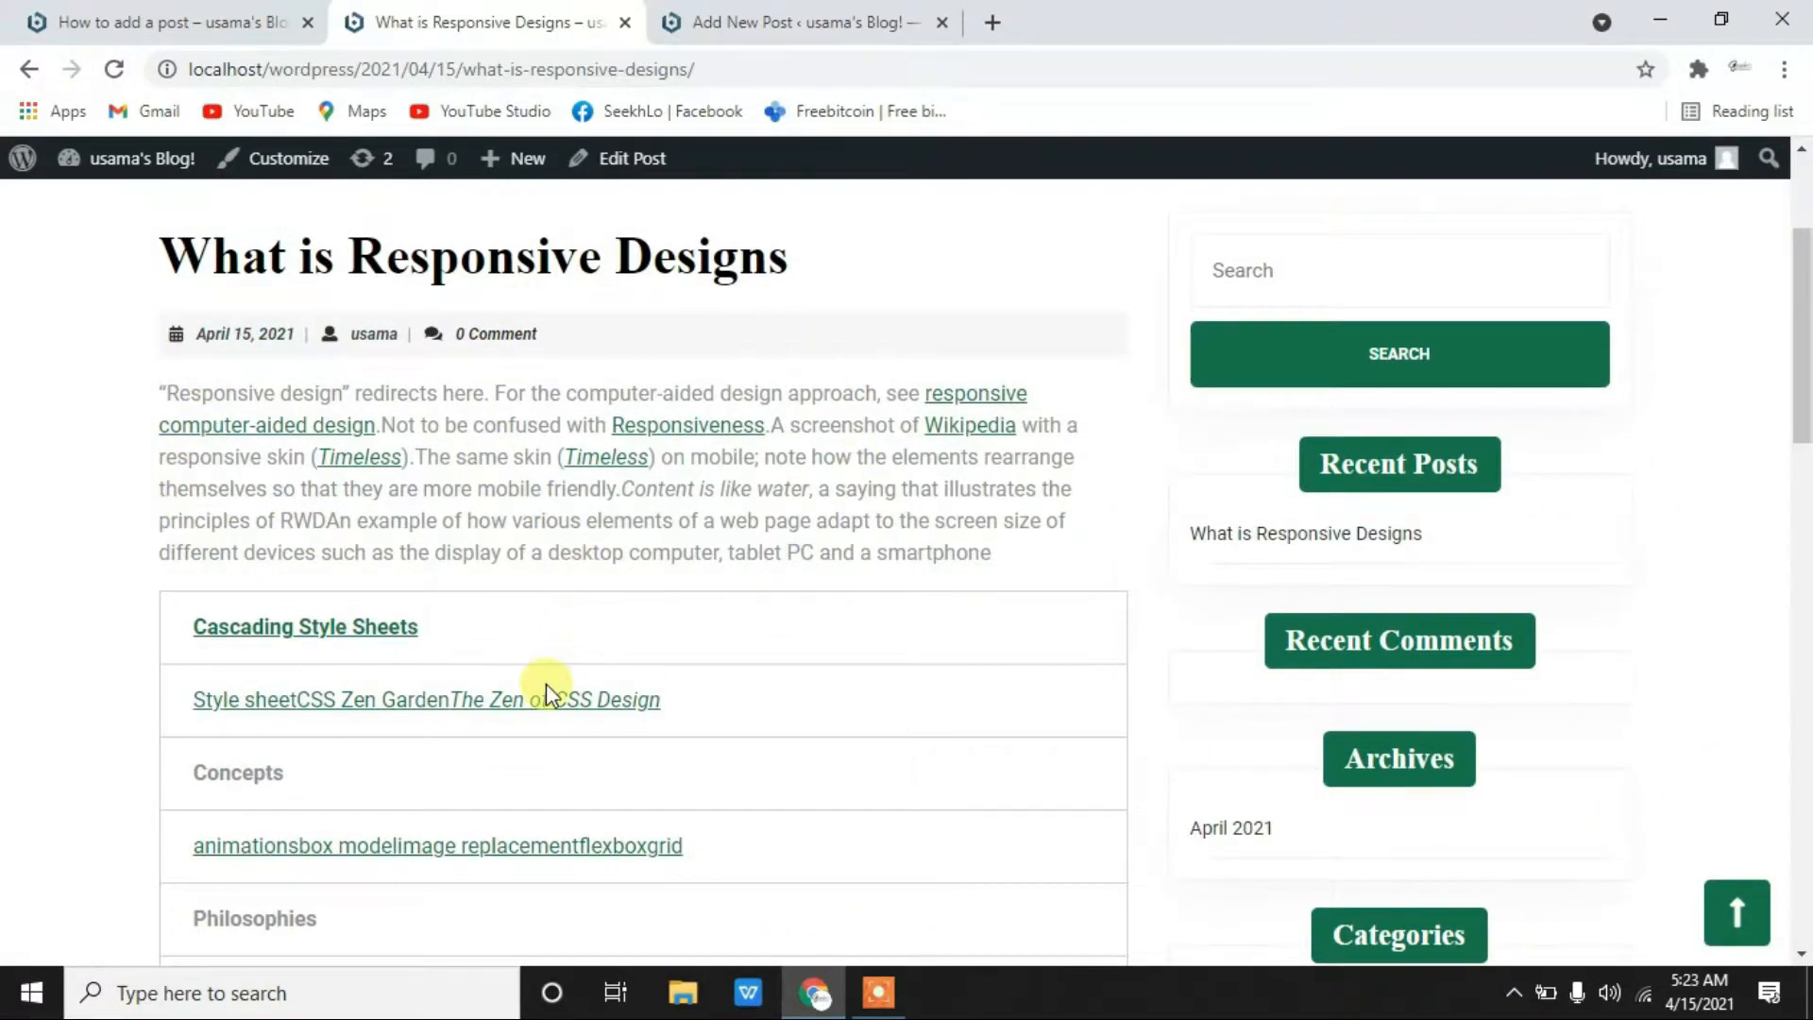
scroll(546, 683, up, 3)
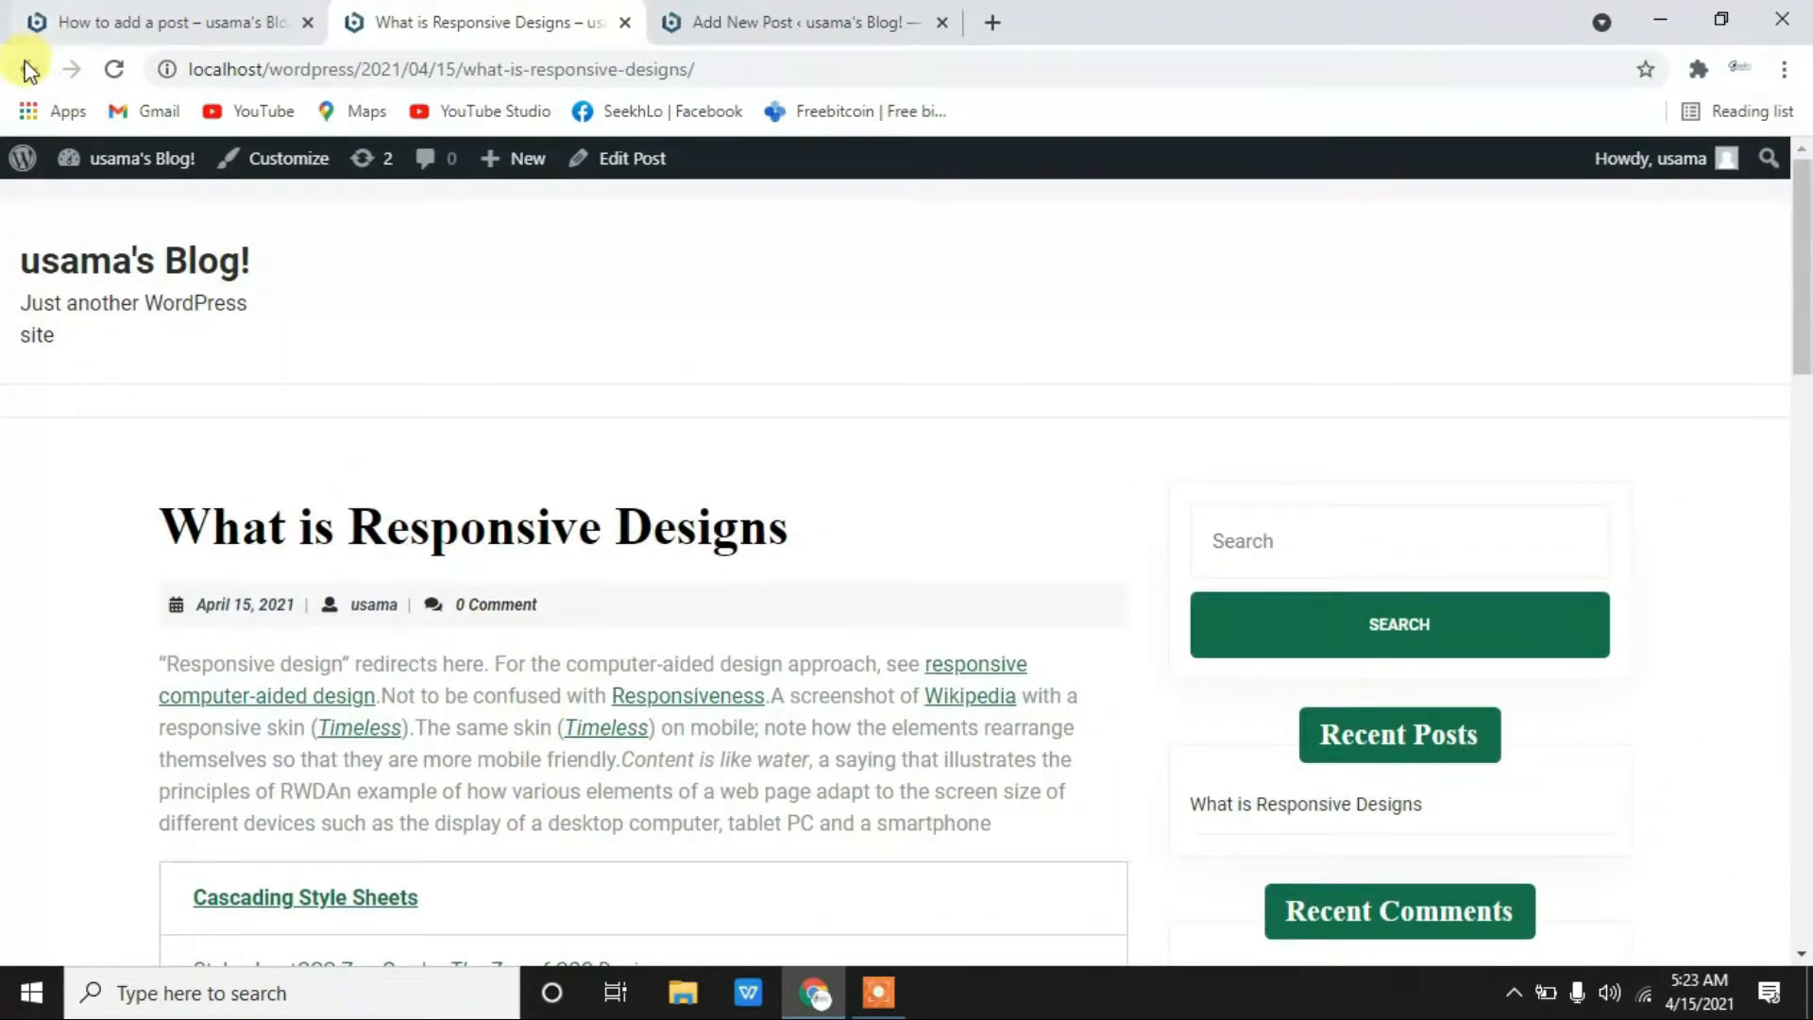
click(29, 71)
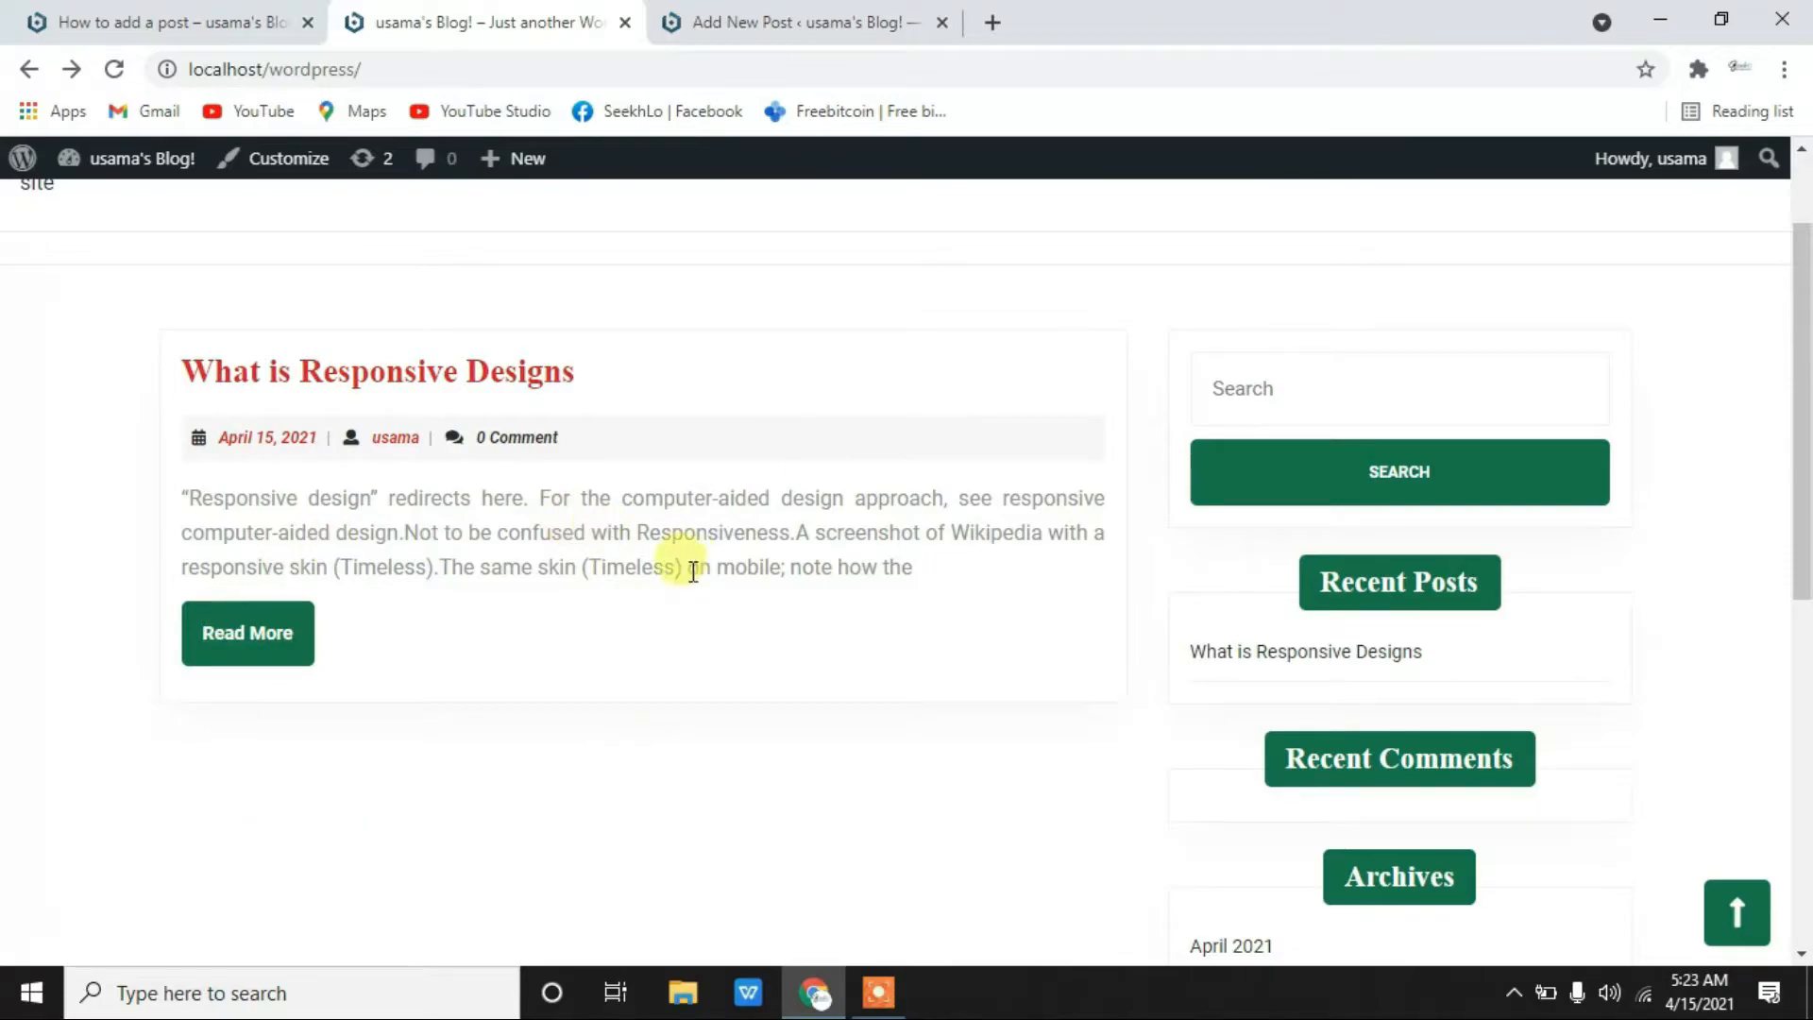
- In the post editor, start setting a featured image and upload pexels-pixabay-270632.jpg from the Downloads folder
click(791, 26)
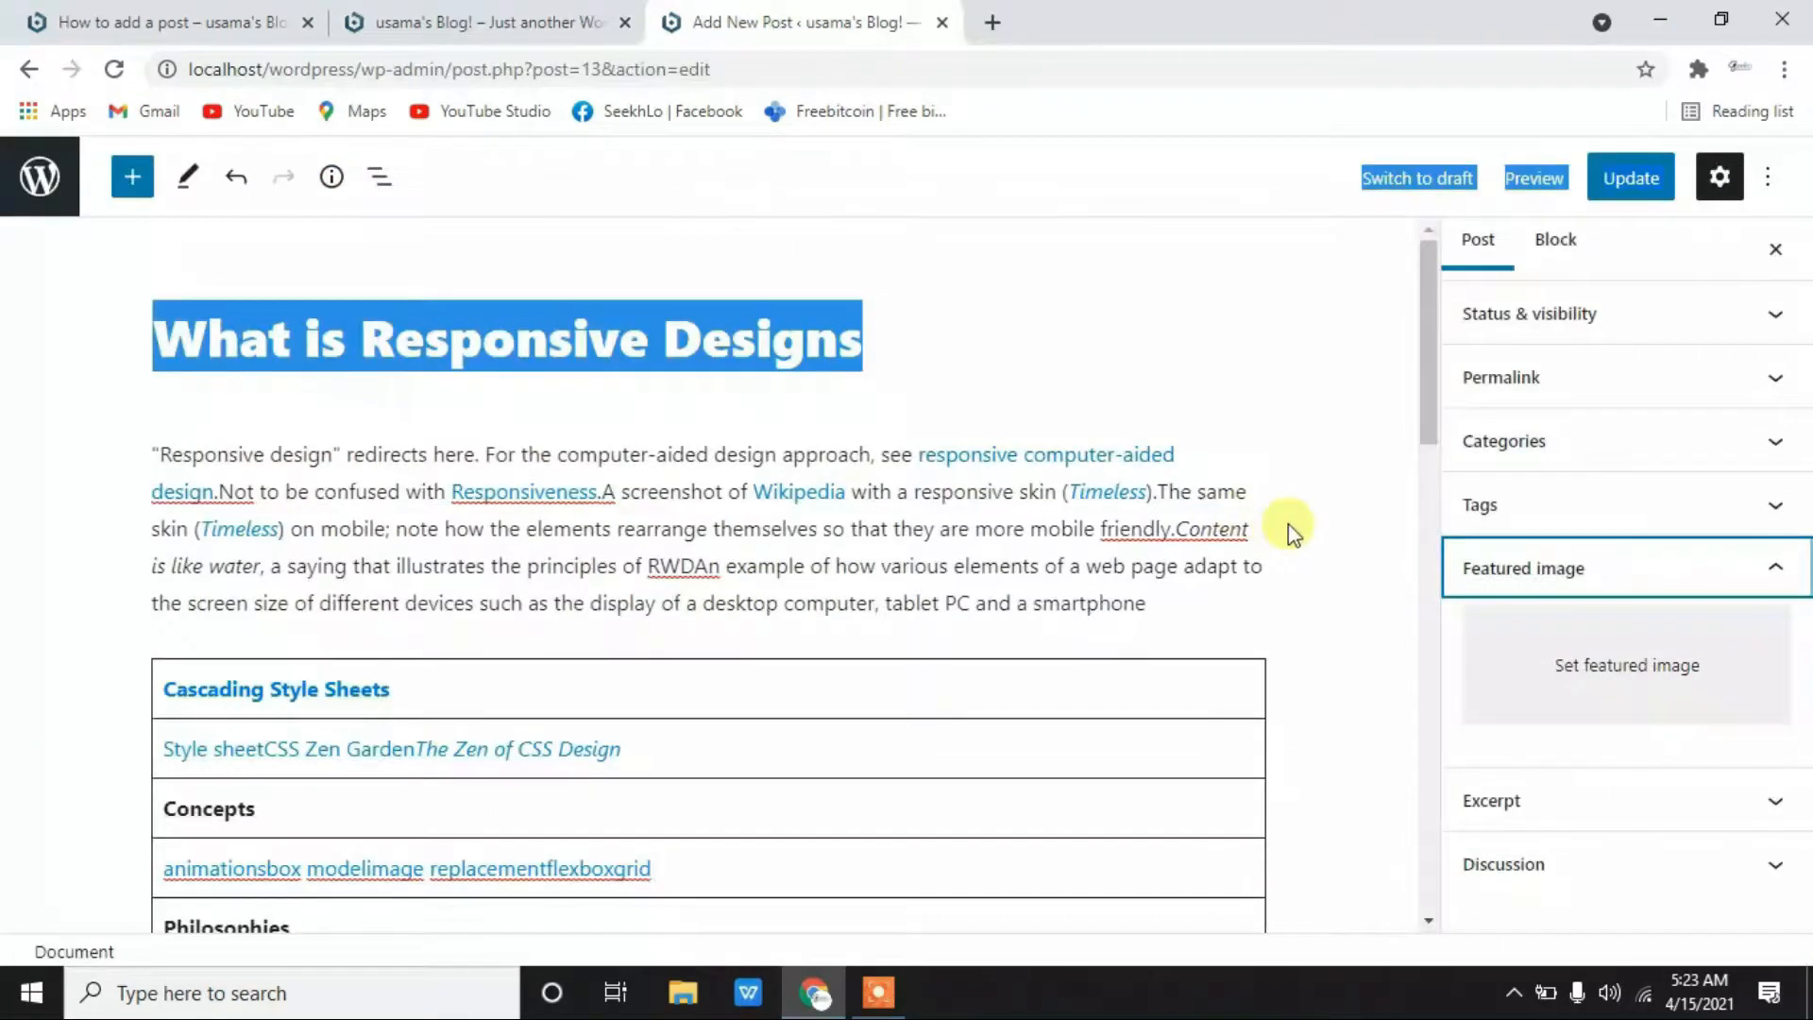
click(1636, 674)
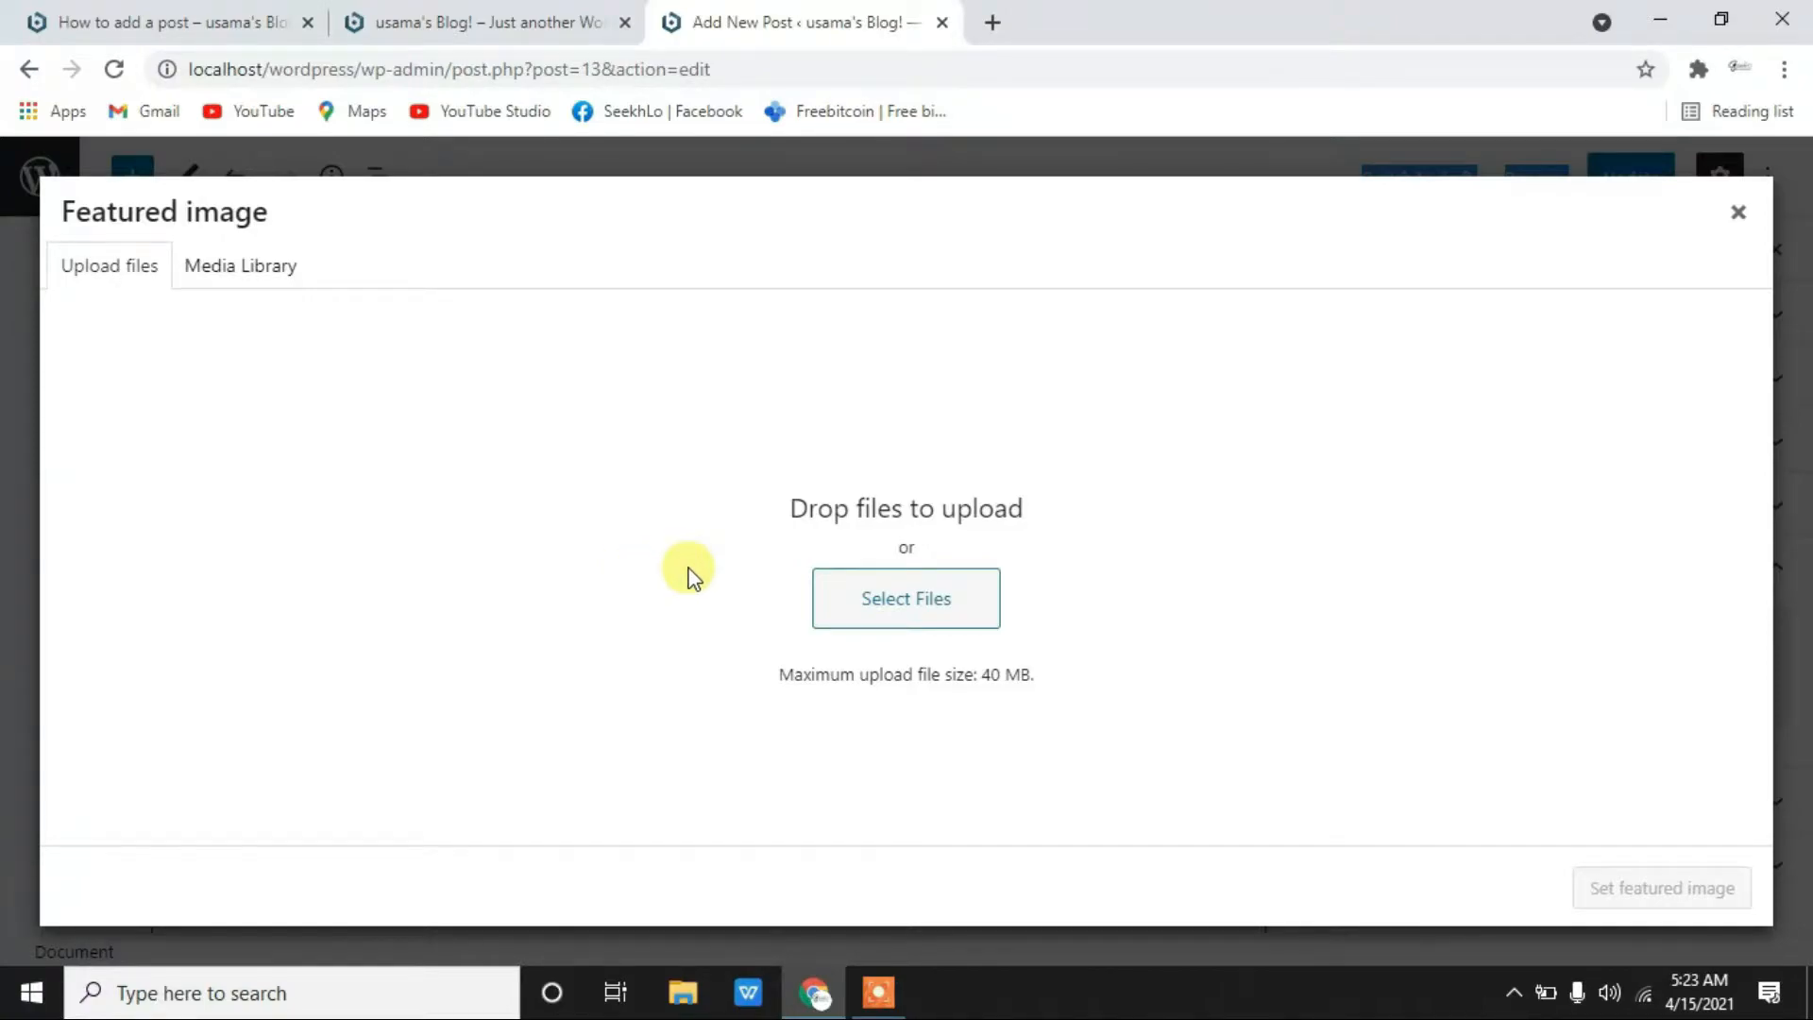
click(99, 272)
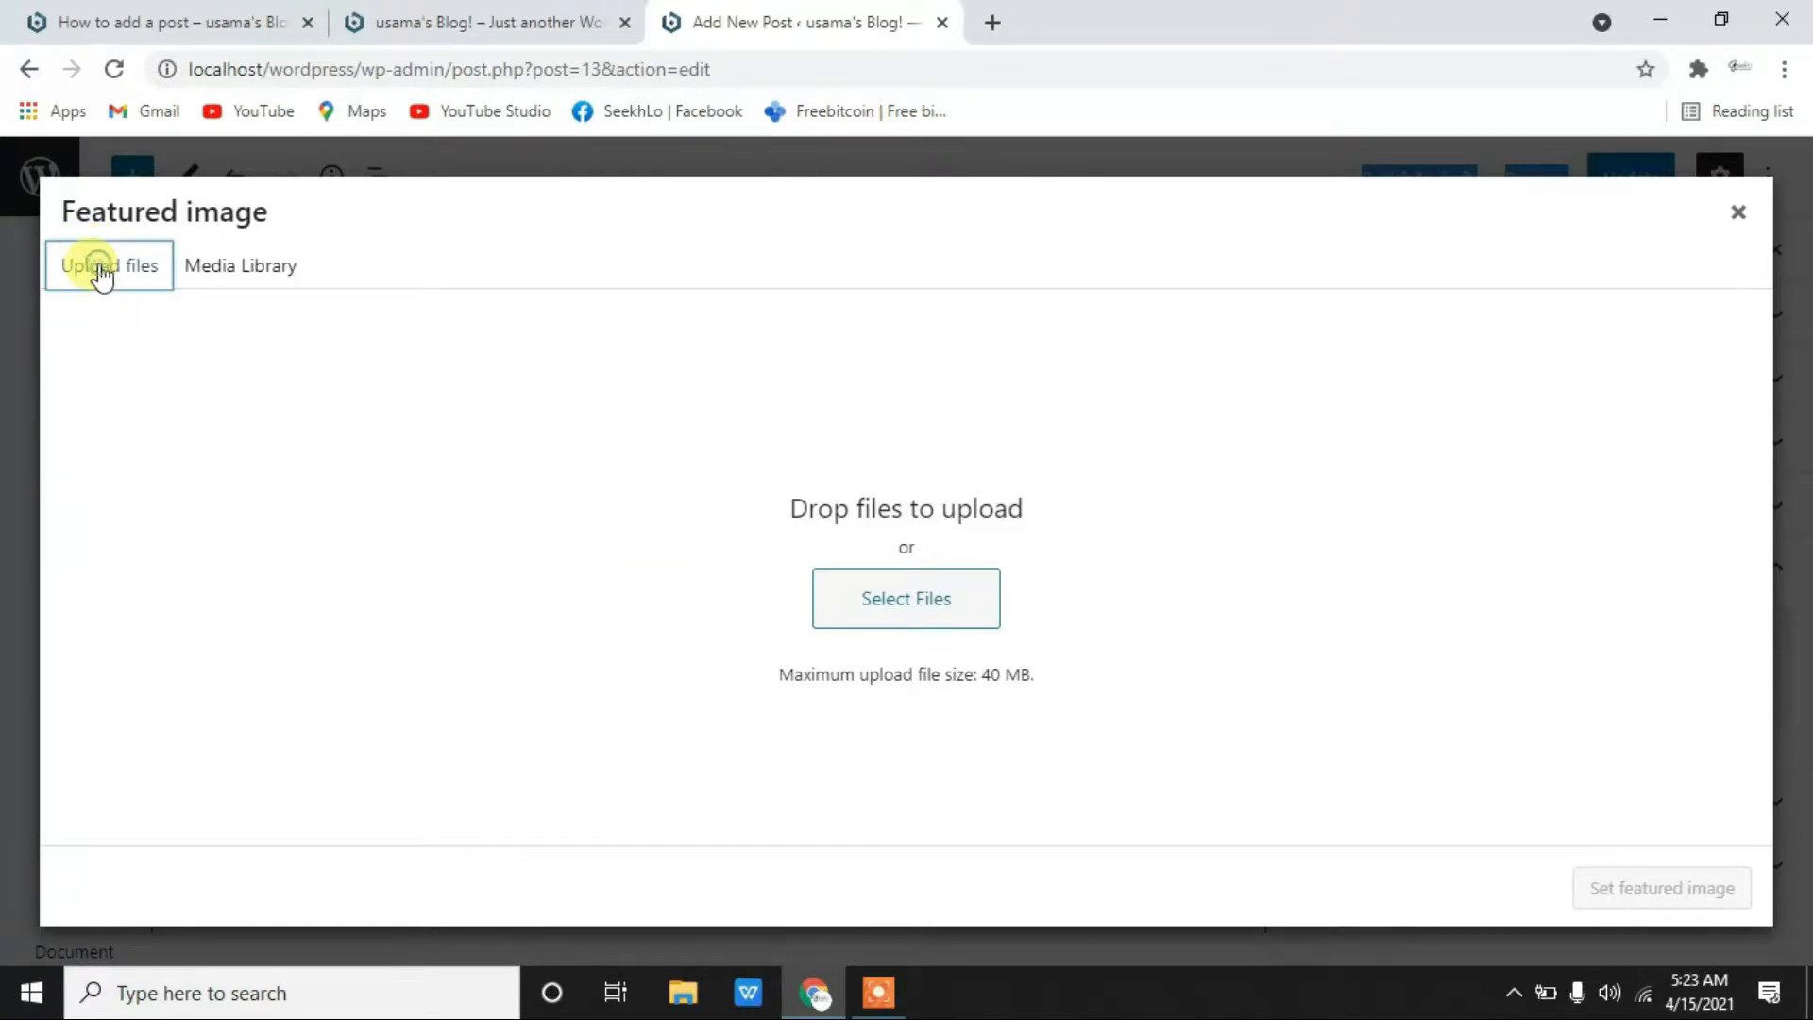
click(185, 272)
click(125, 267)
click(899, 609)
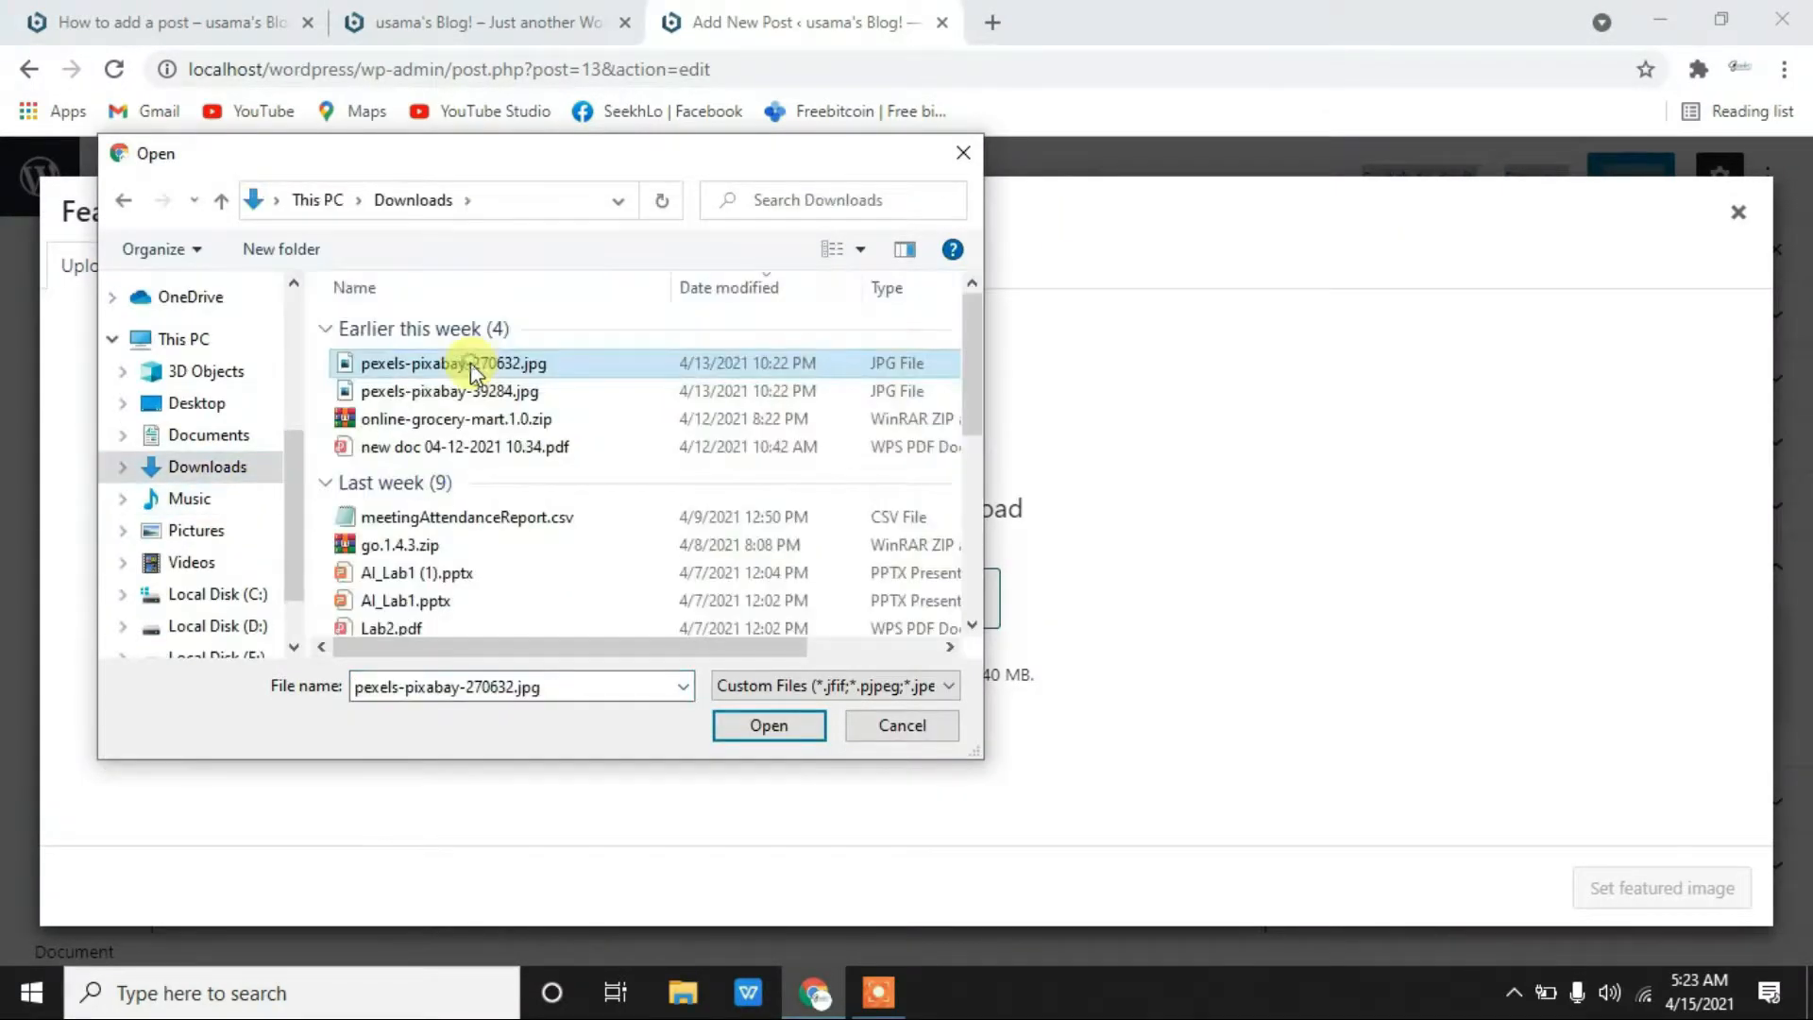
click(762, 732)
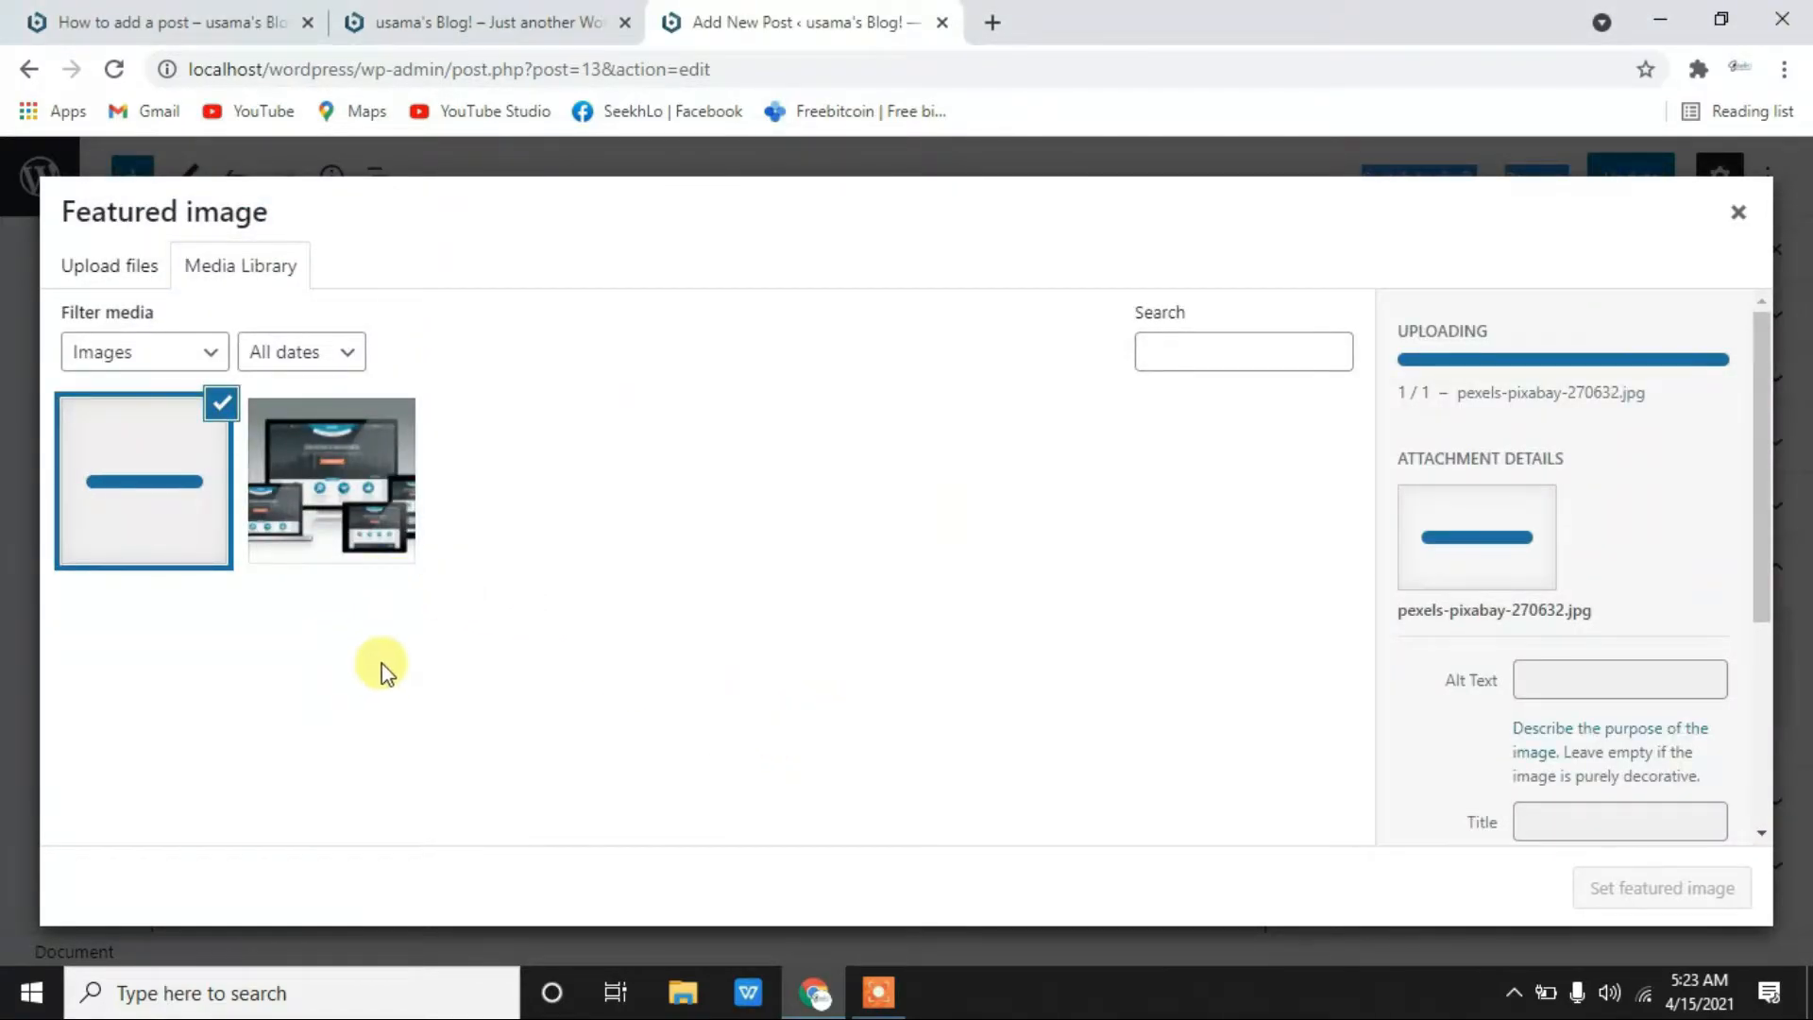
- Select the existing image Responsive.IS_.jpg in the media library and review its alt text, title, caption and description
click(230, 269)
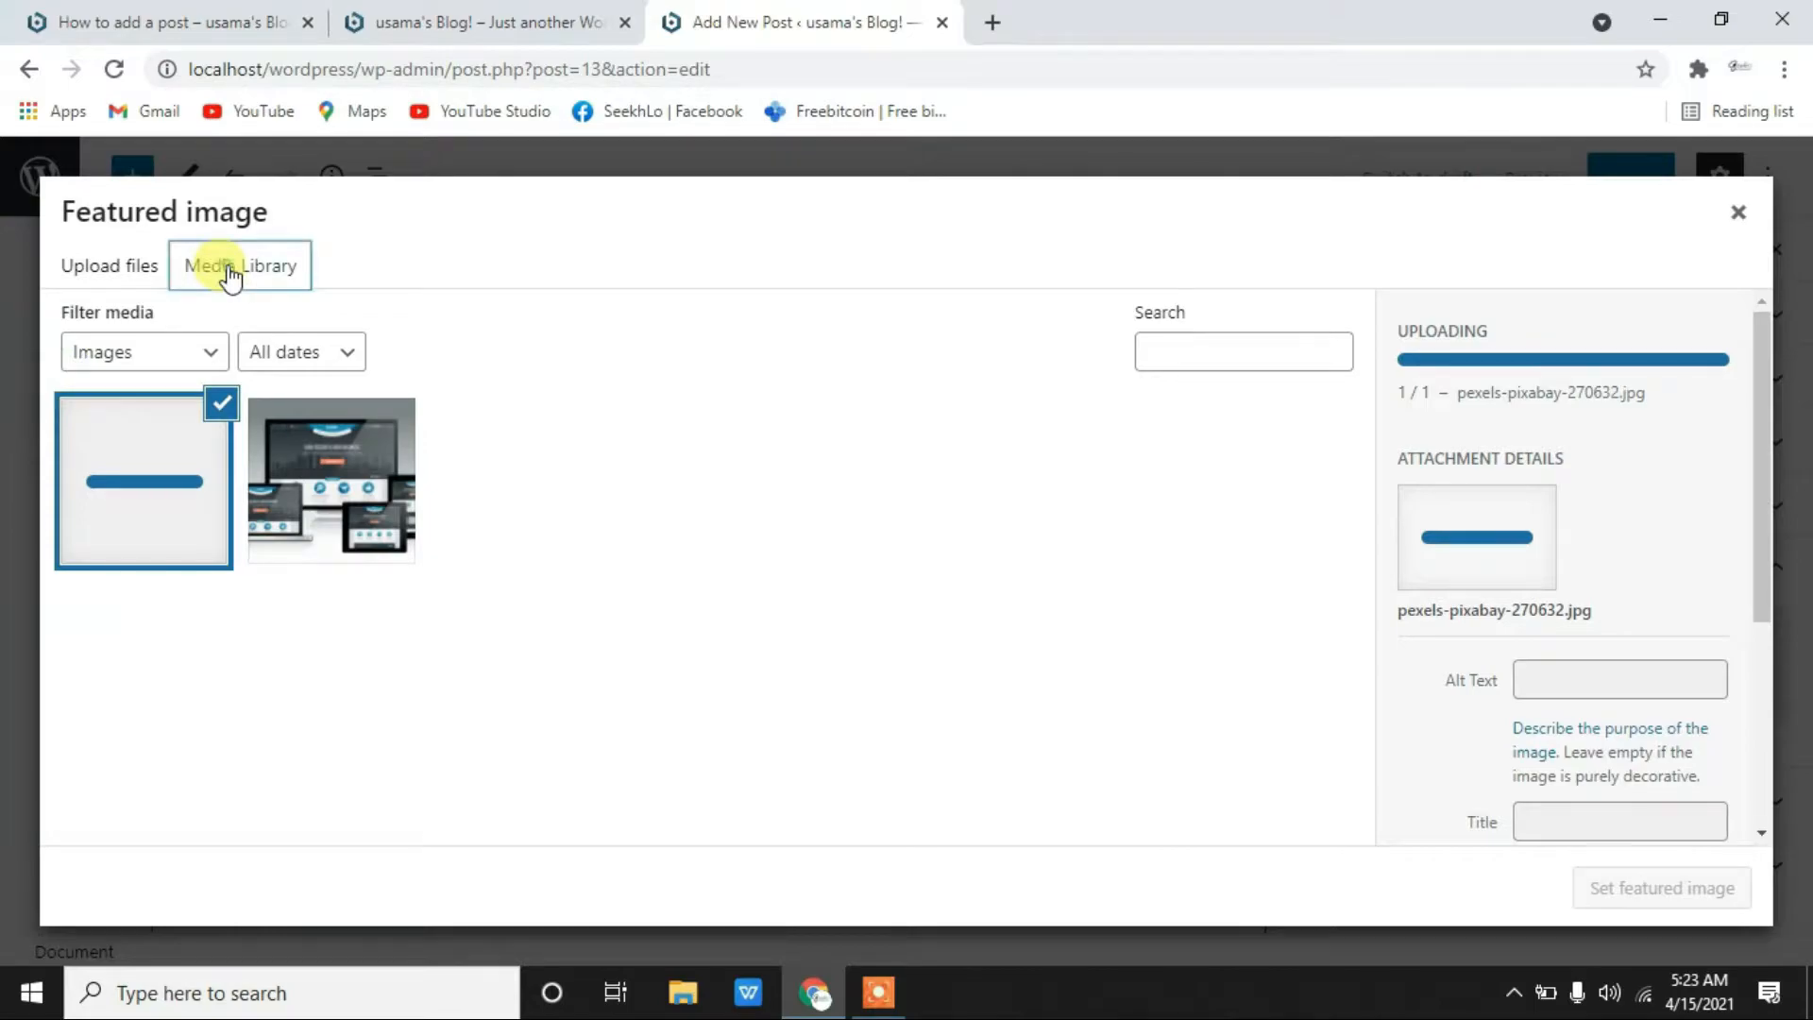
click(316, 477)
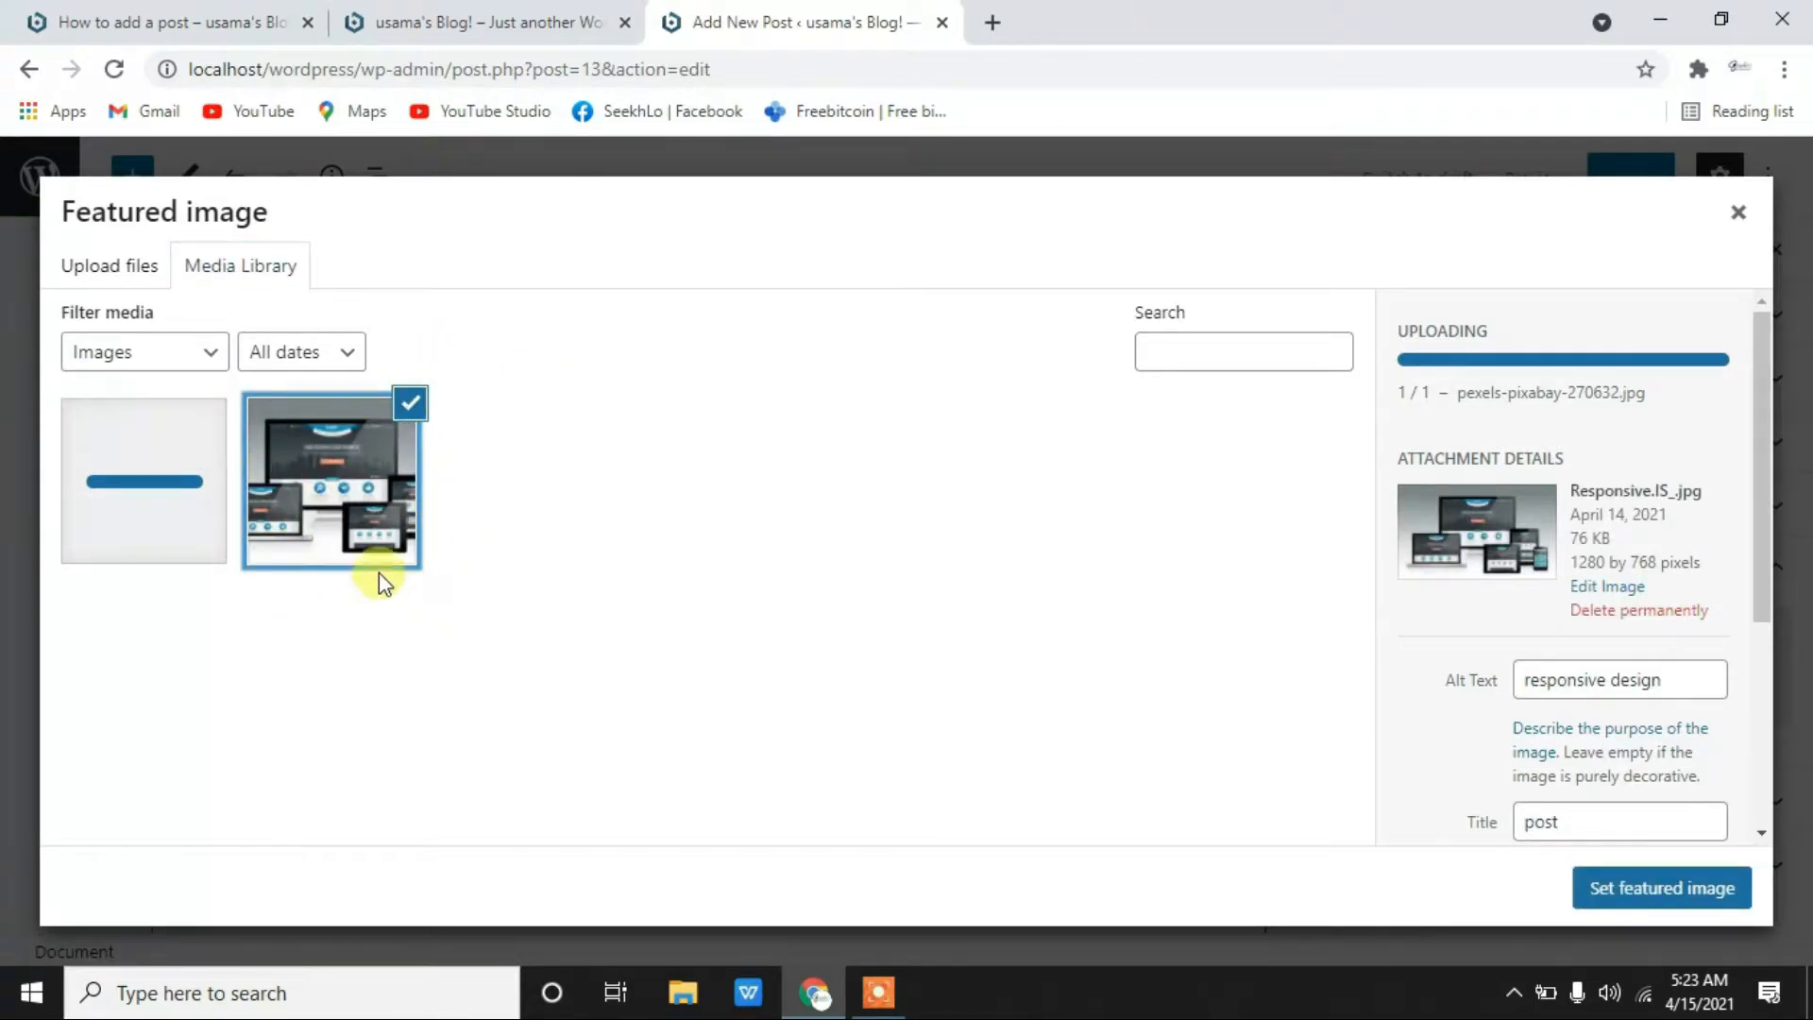
scroll(1602, 719, down, 3)
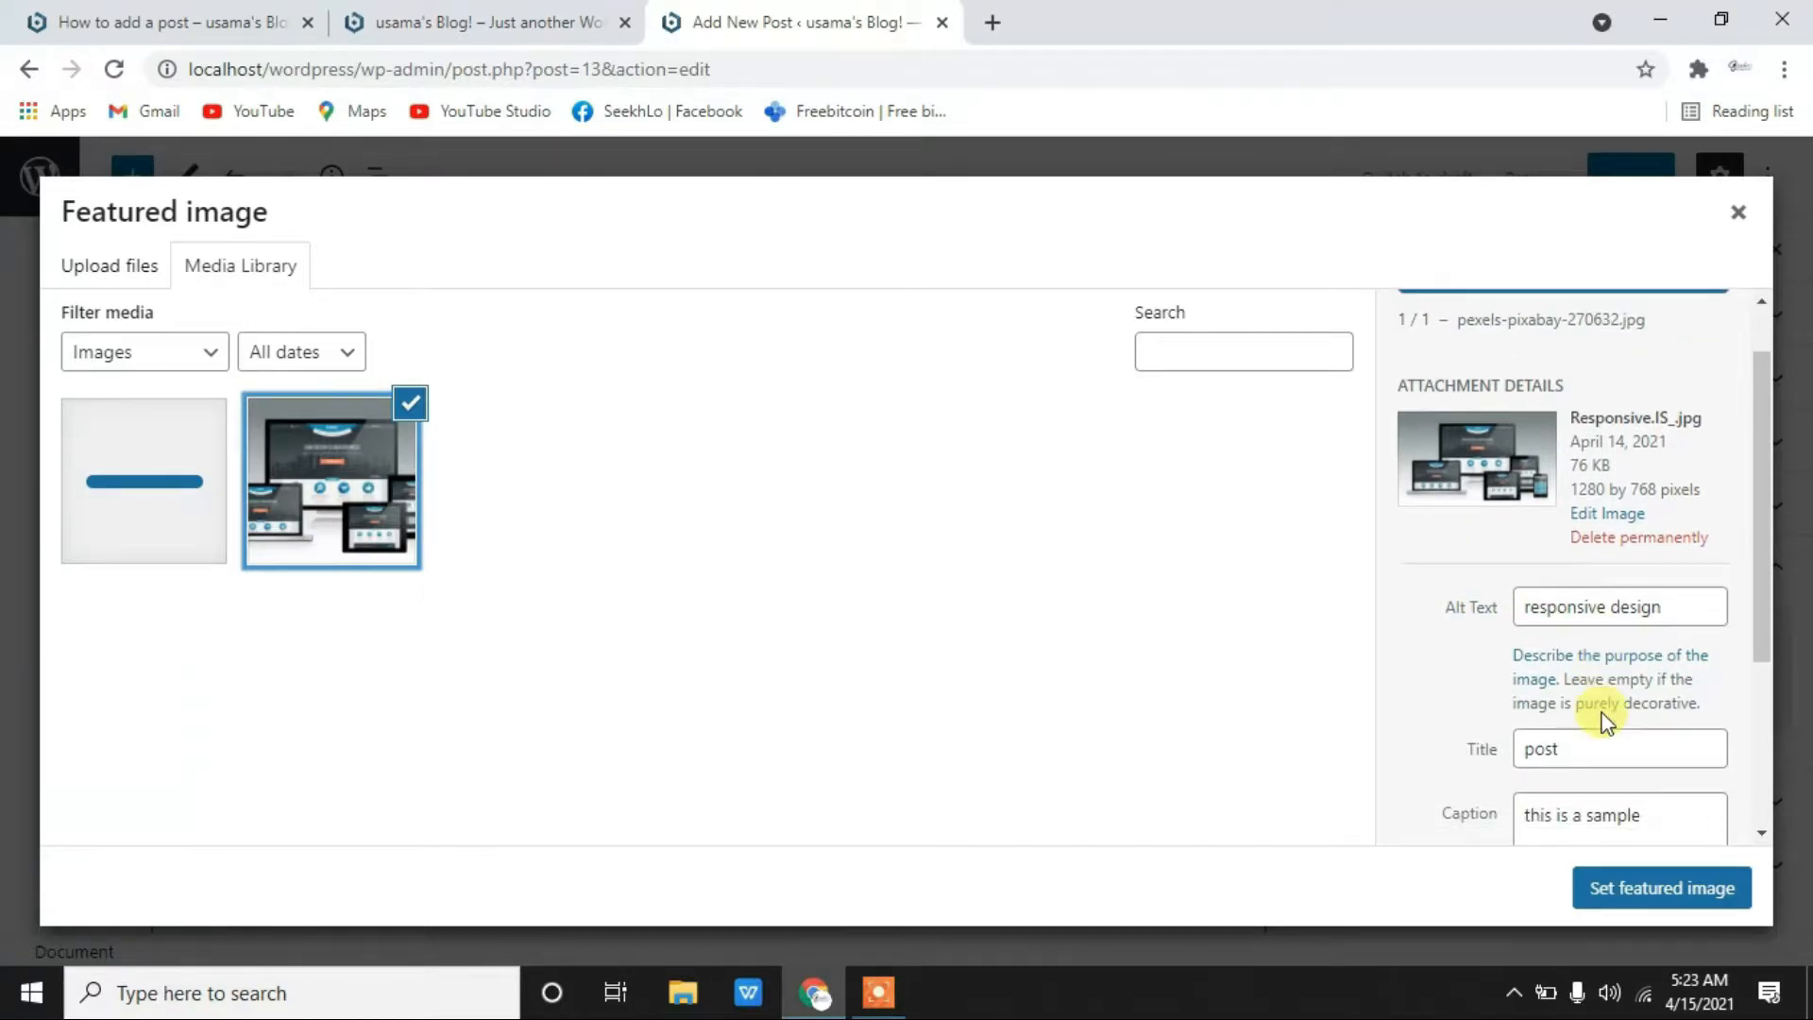
drag(1693, 418, 1466, 422)
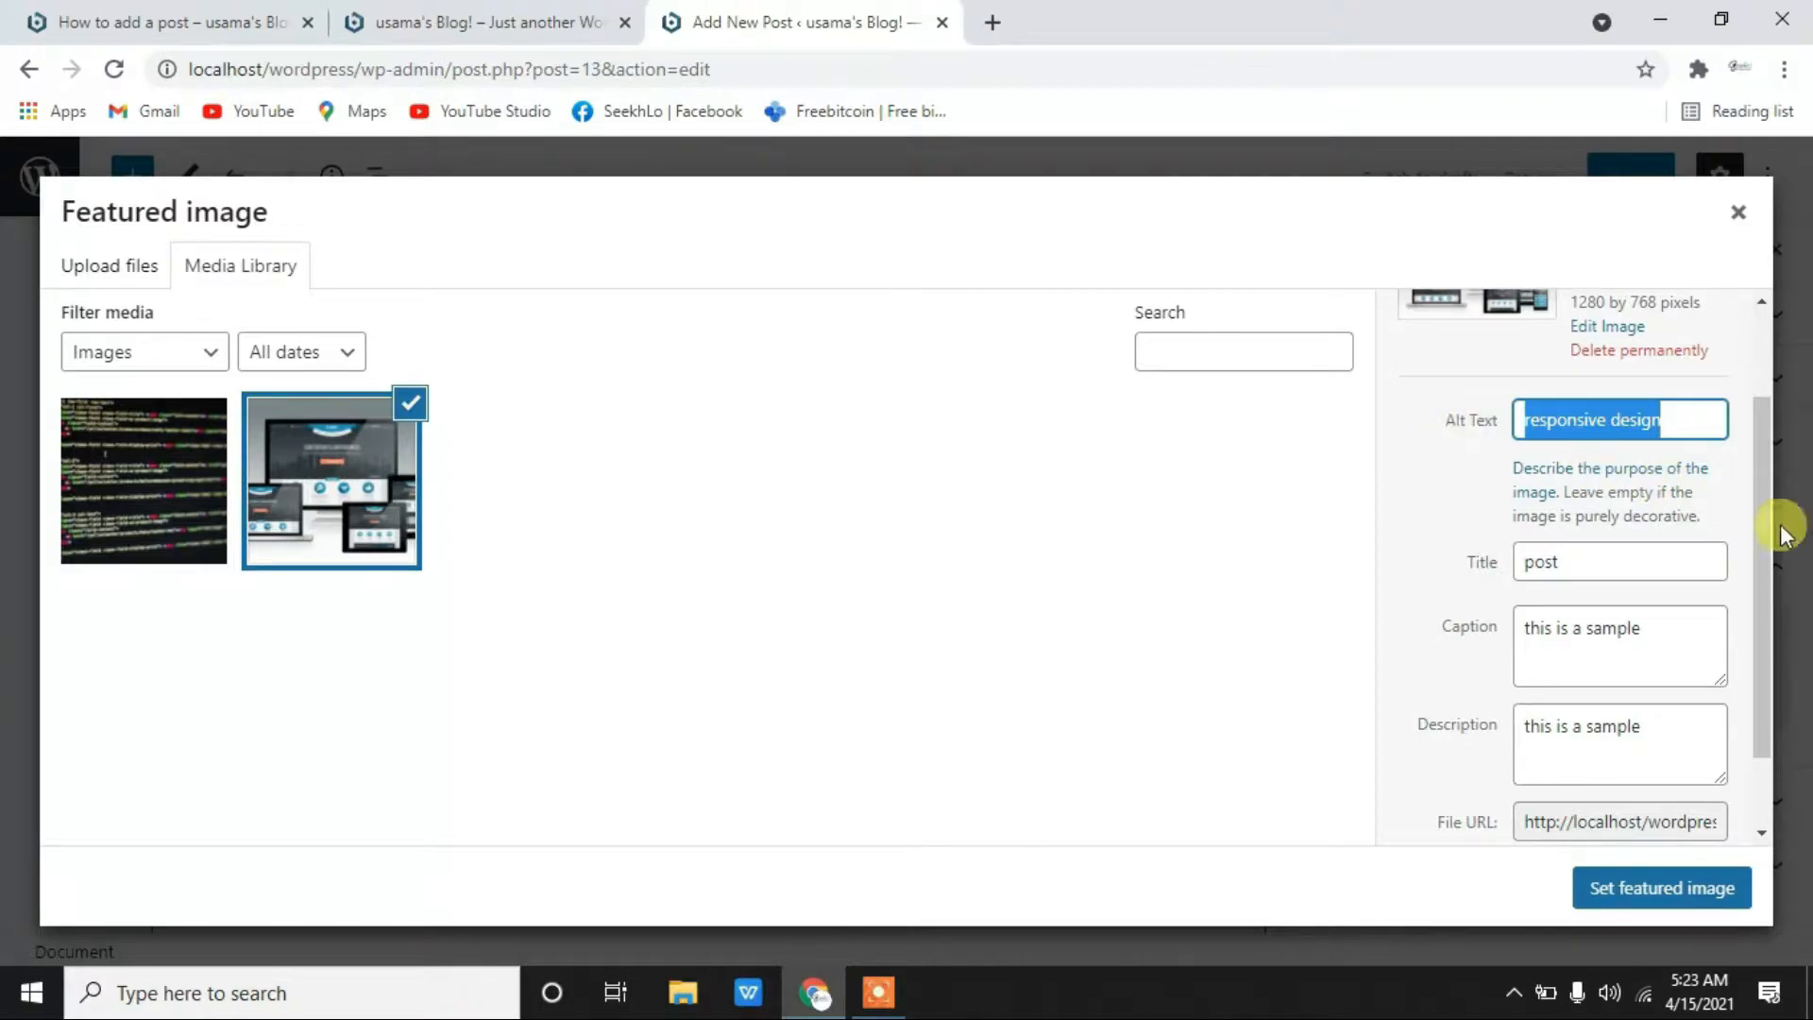
click(1688, 420)
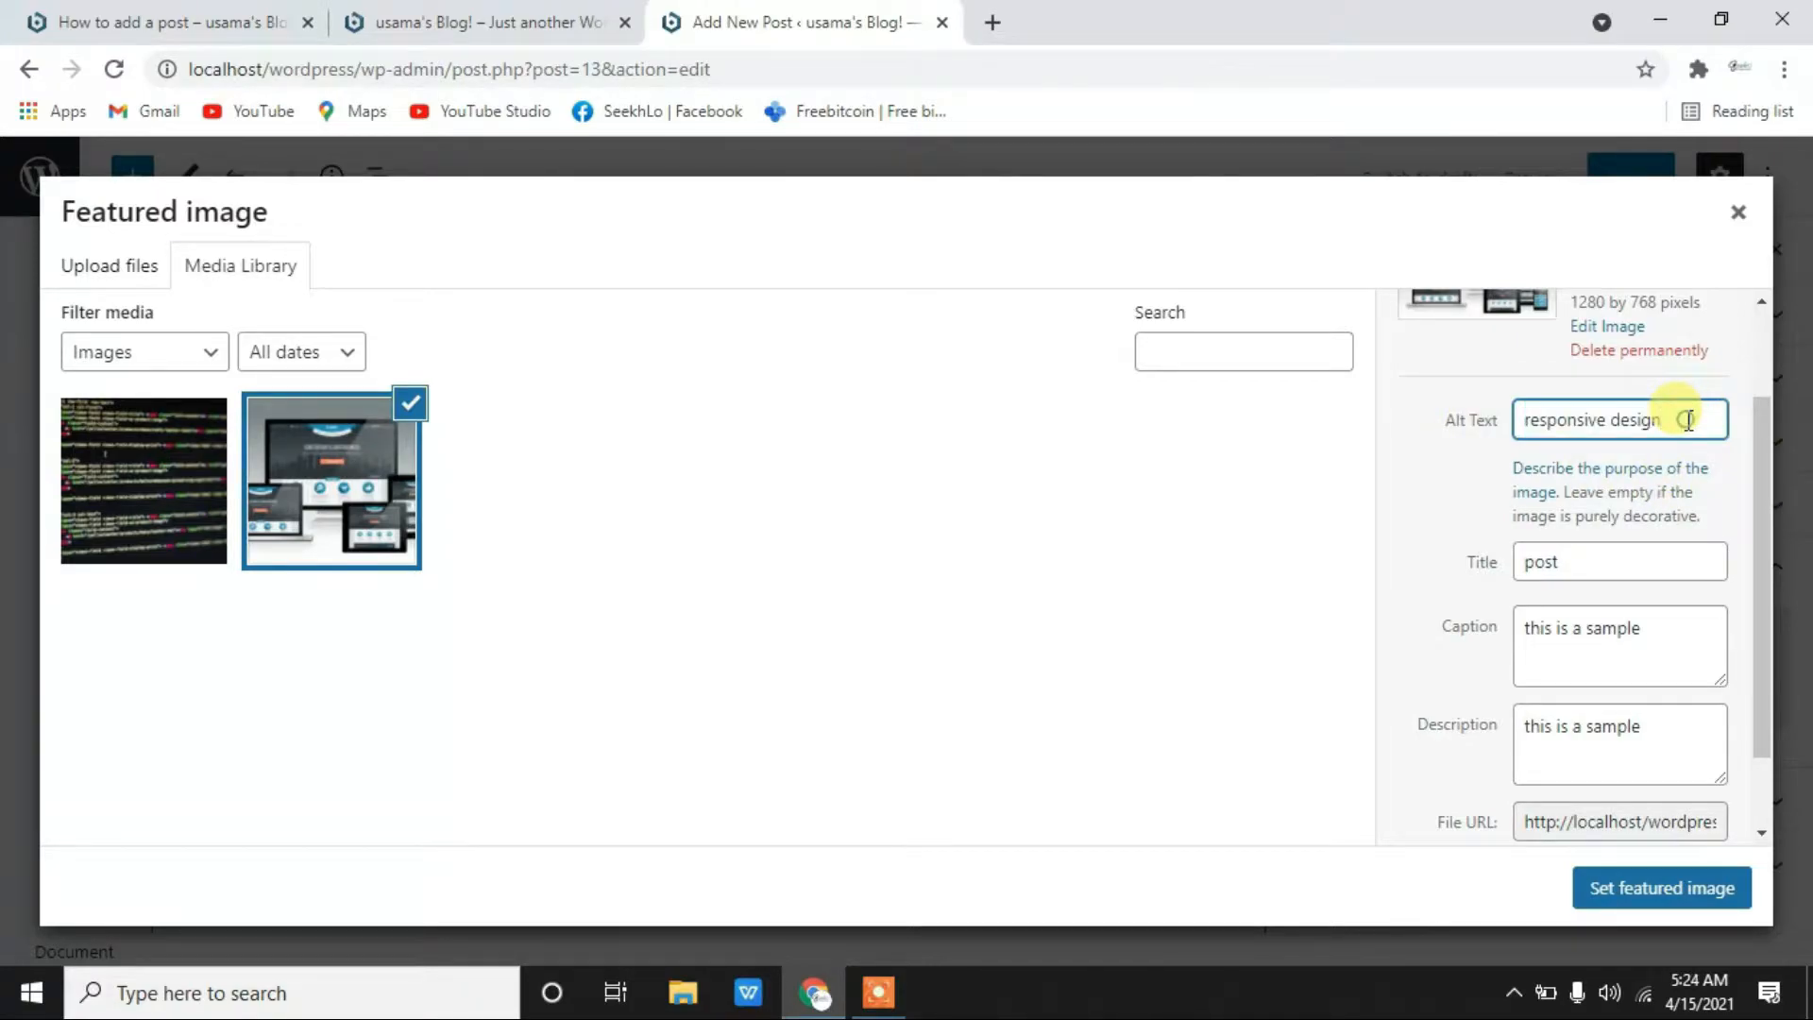
drag(1688, 420, 1500, 427)
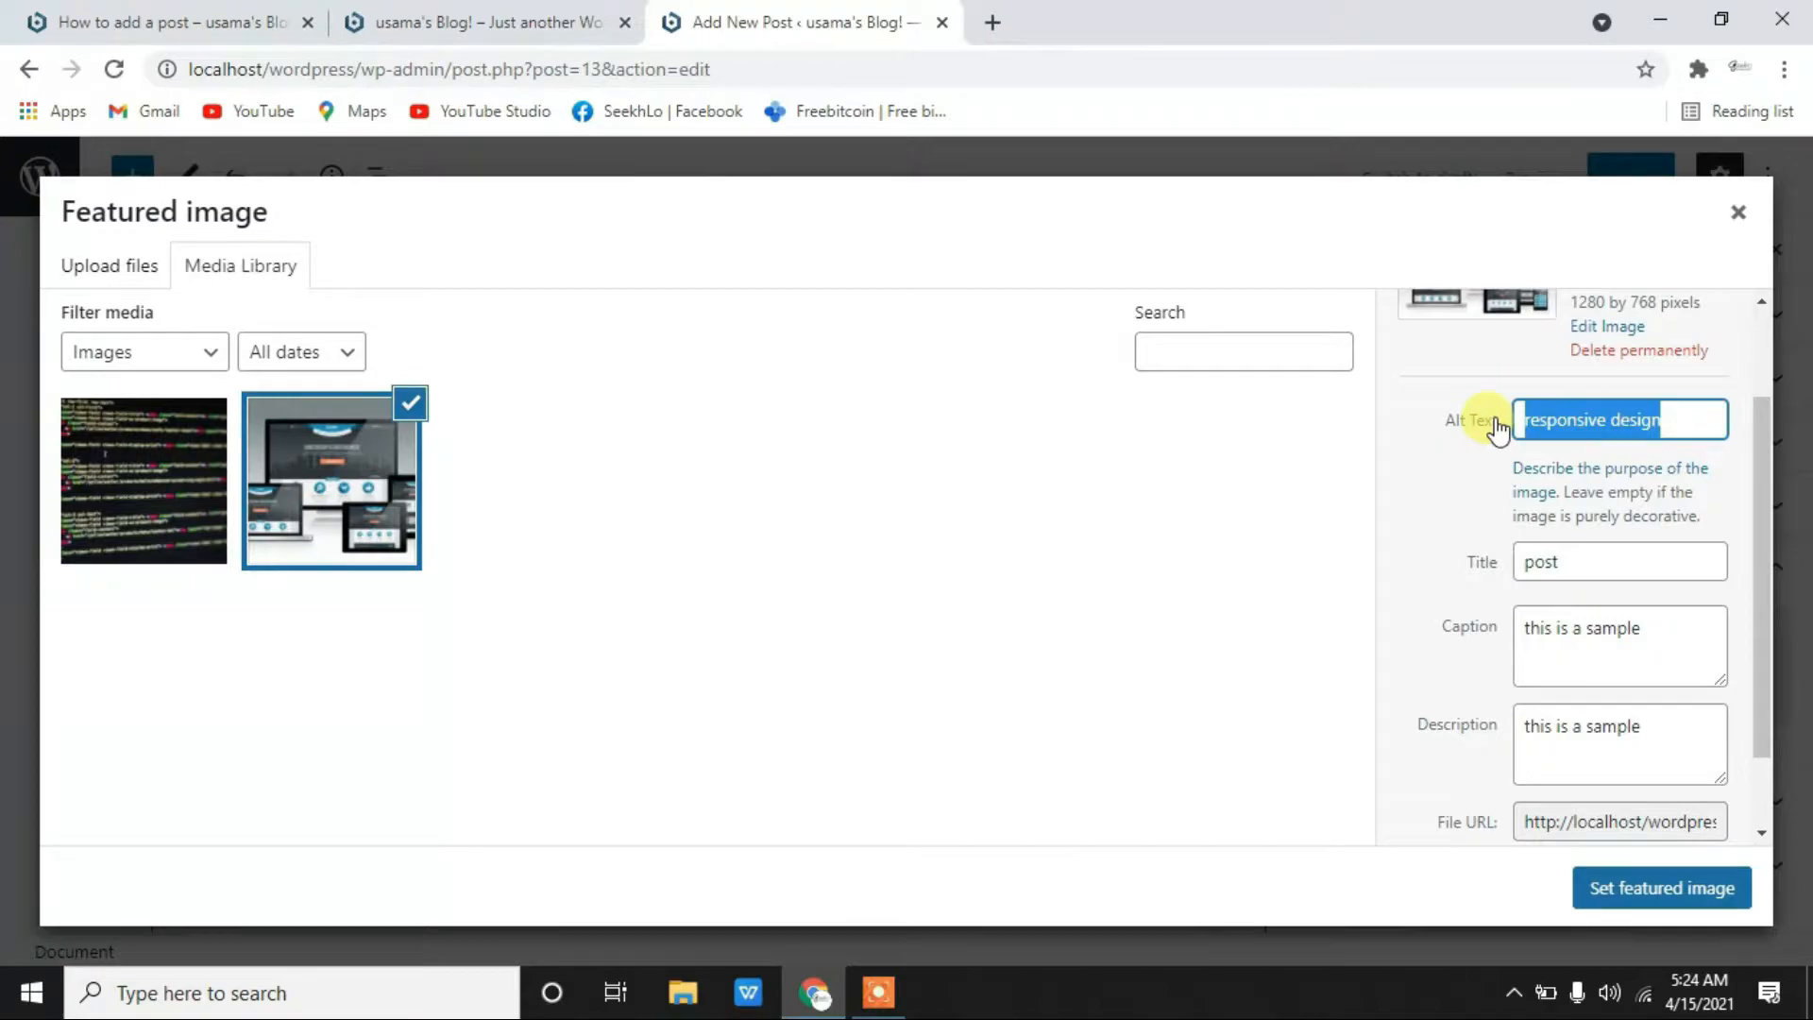
scroll(1570, 592, down, 1)
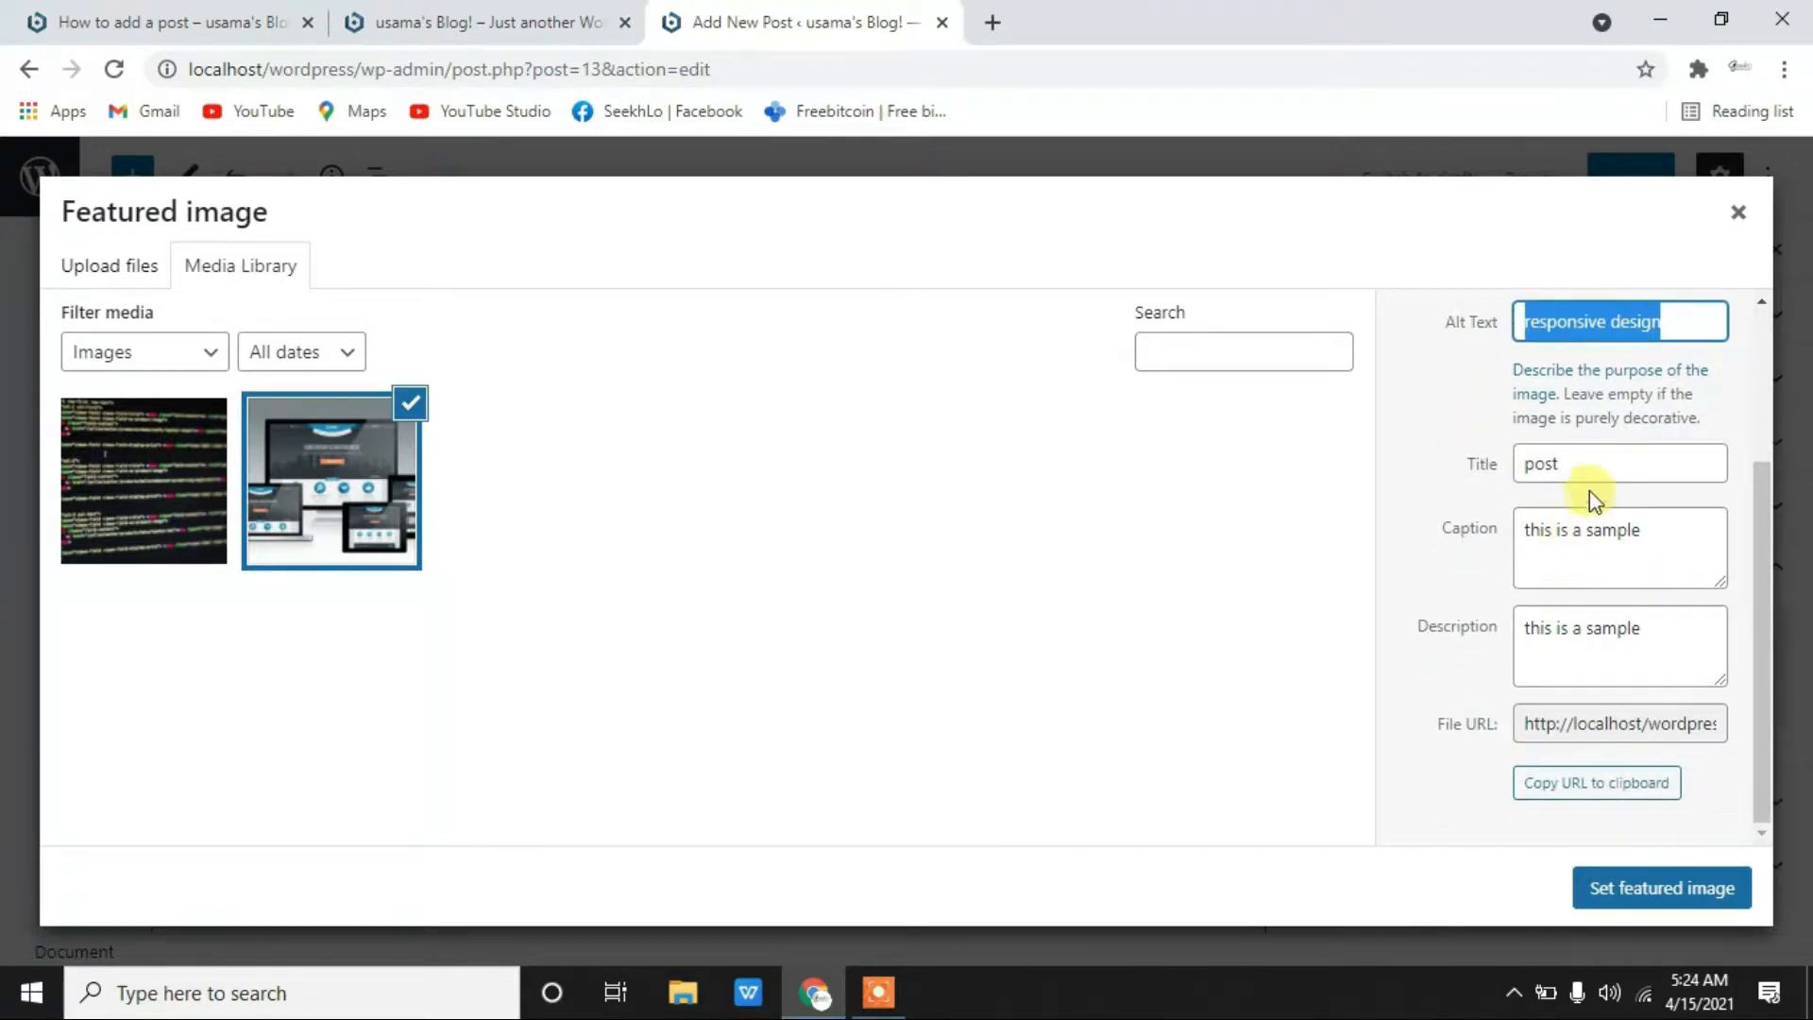
click(1586, 460)
click(1666, 639)
drag(1667, 639, 1476, 376)
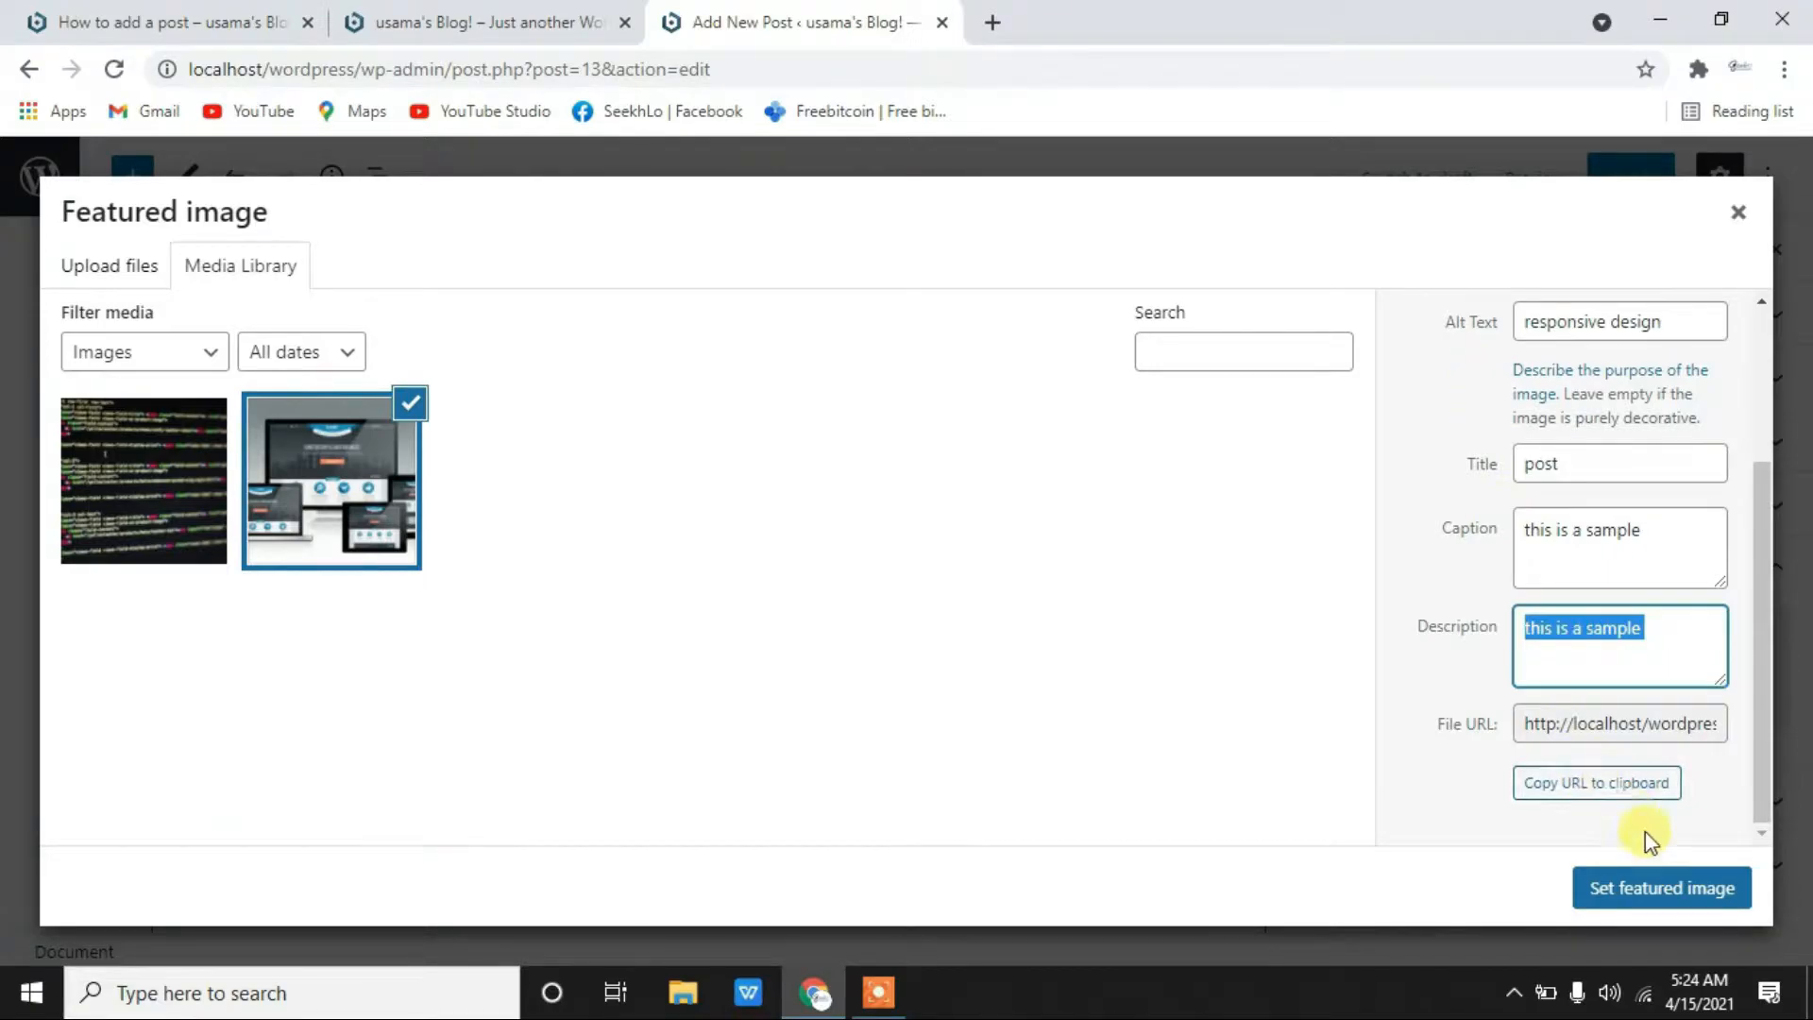
- Set the selected image as the post's featured image and update the post
click(1643, 895)
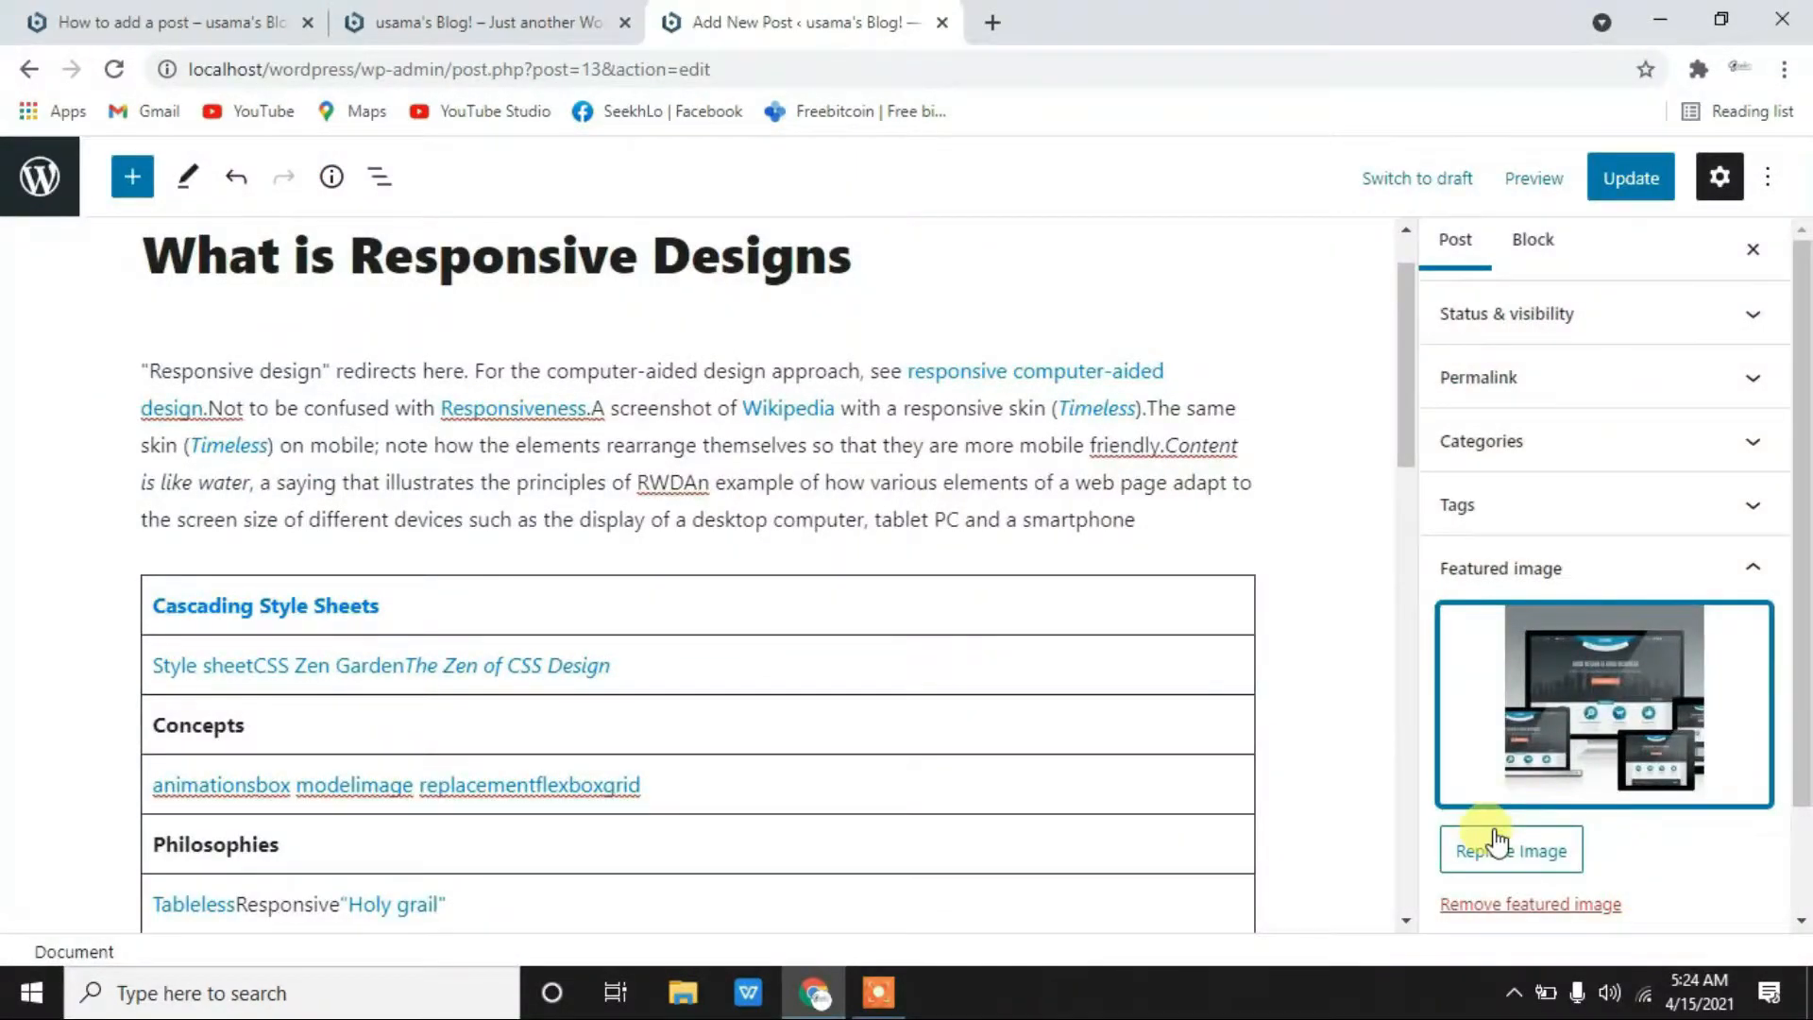
scroll(1615, 640, up, 1)
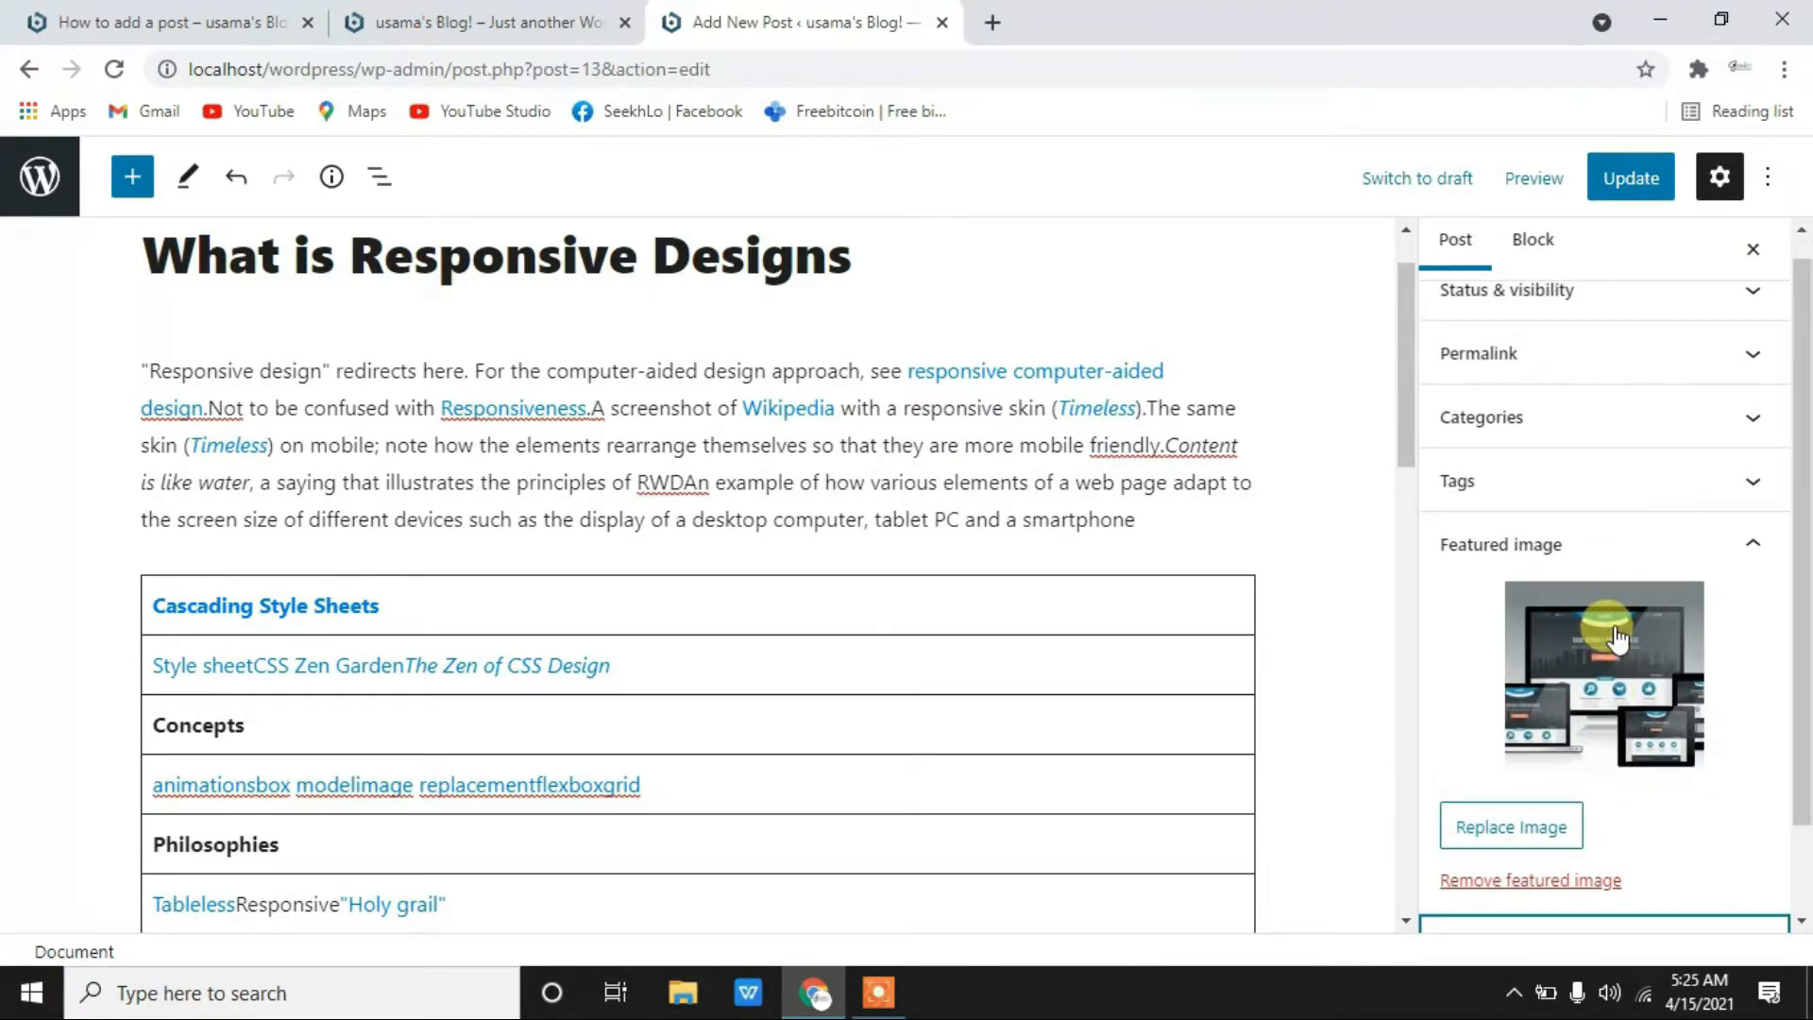
click(1634, 179)
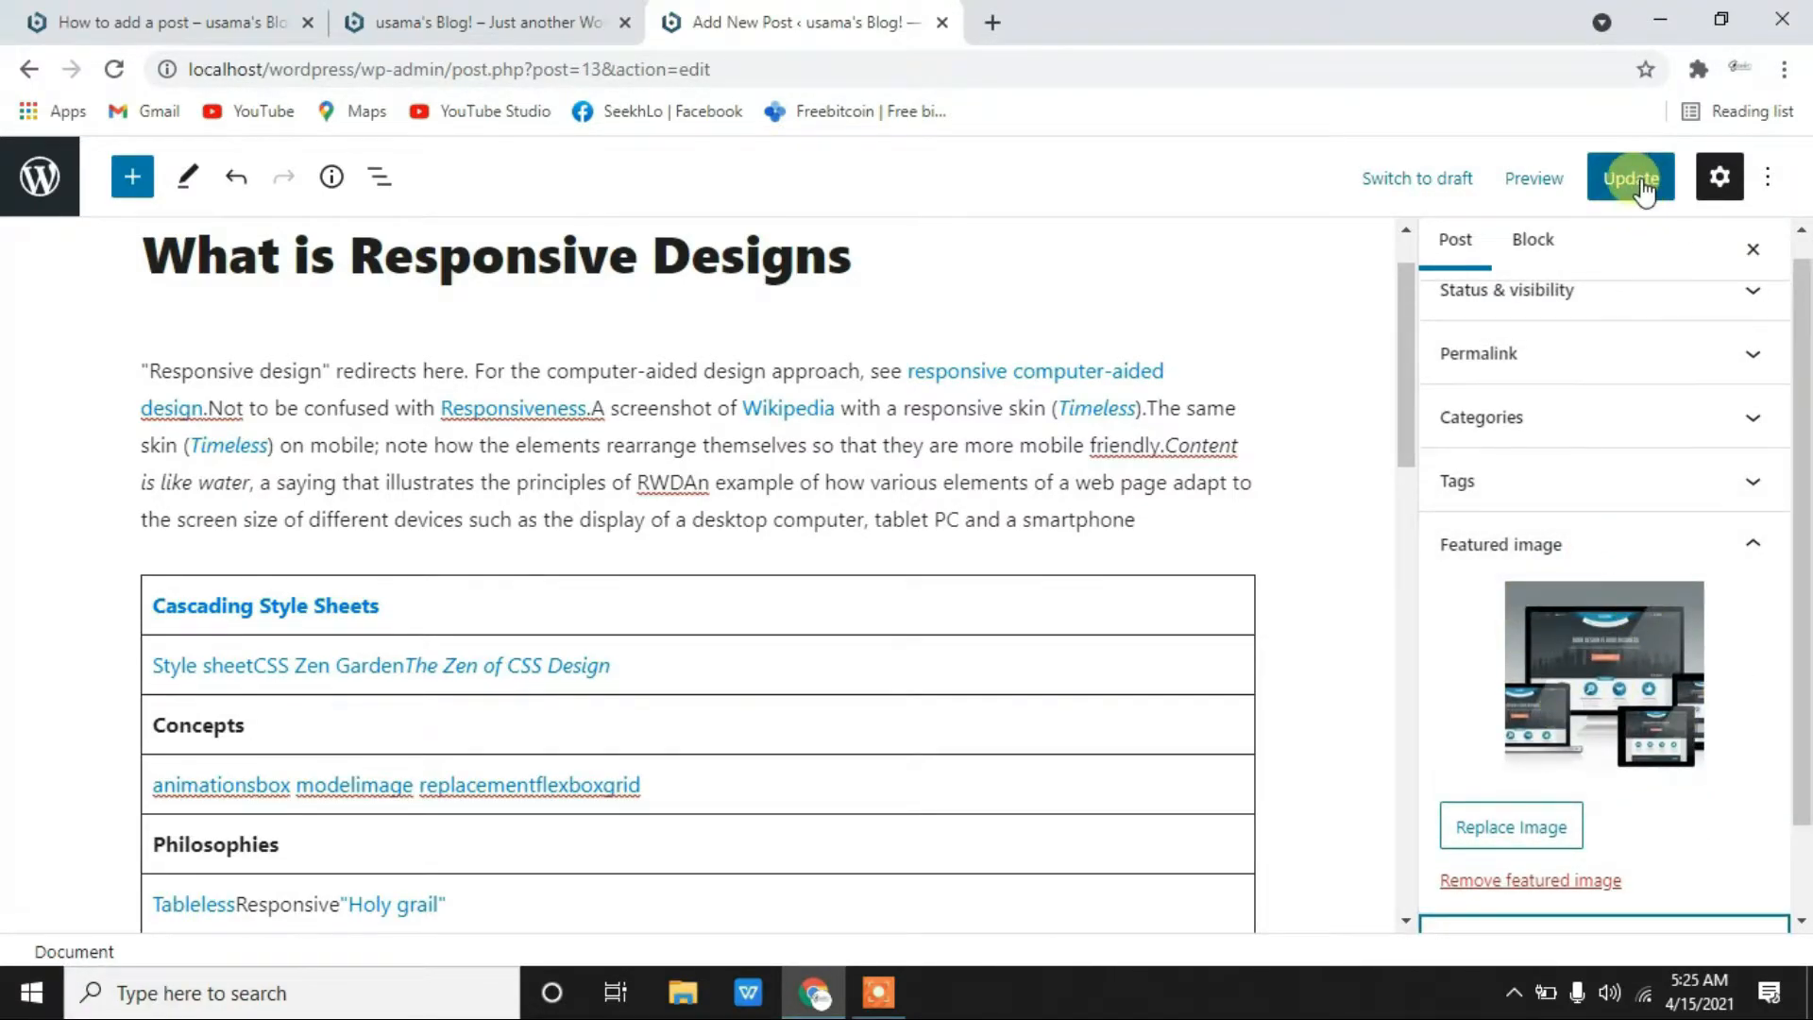
scroll(1639, 365, down, 1)
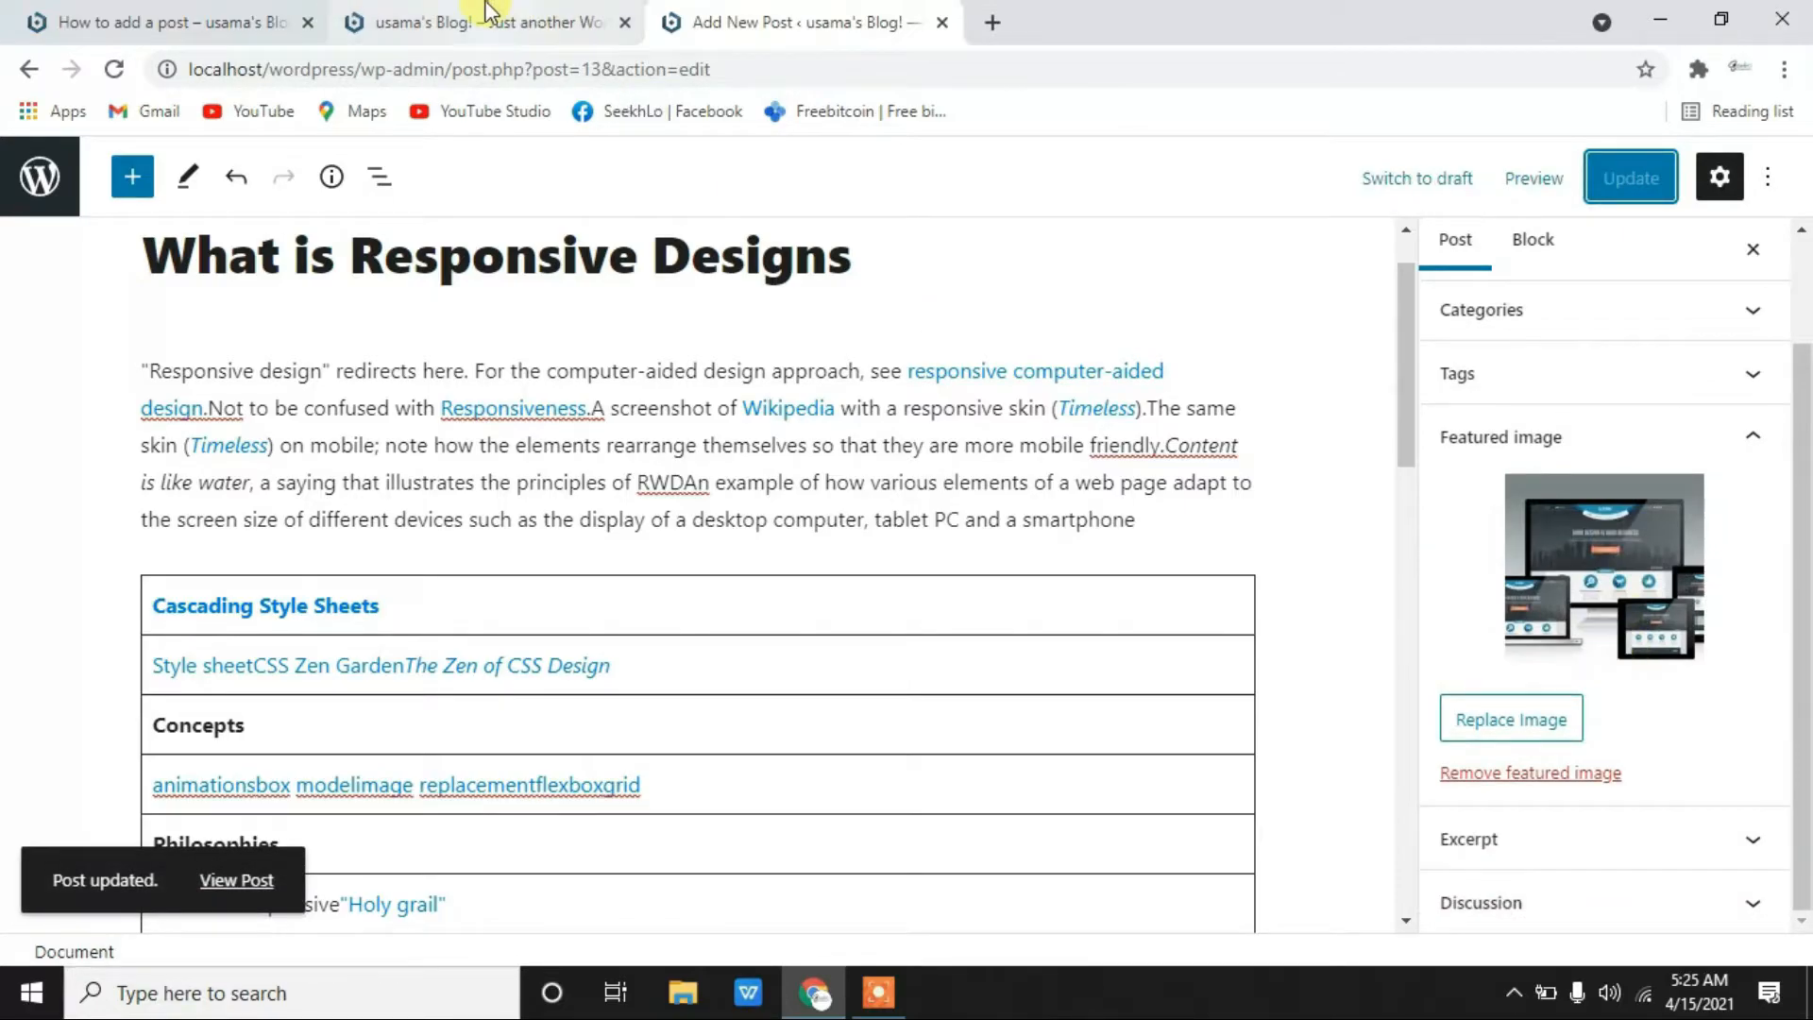
- Reload the blog's front page to check the post's featured image, and open the full post
click(486, 11)
click(114, 69)
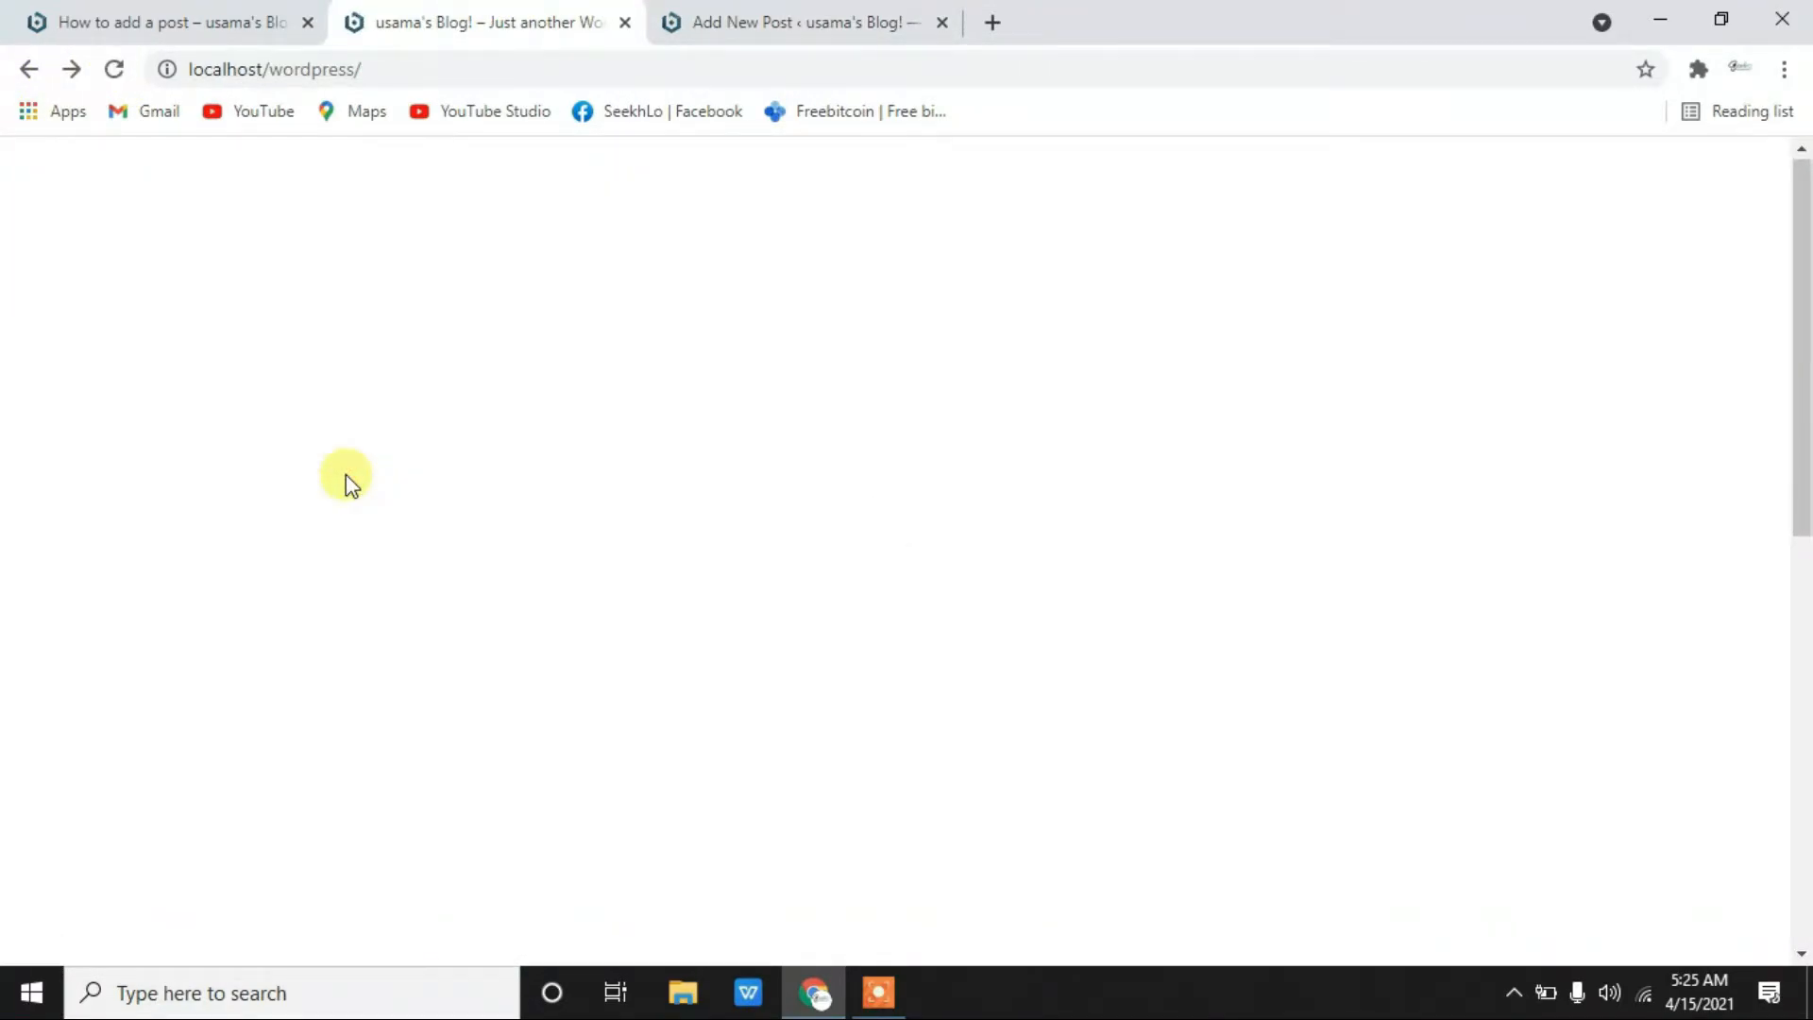
scroll(345, 474, down, 2)
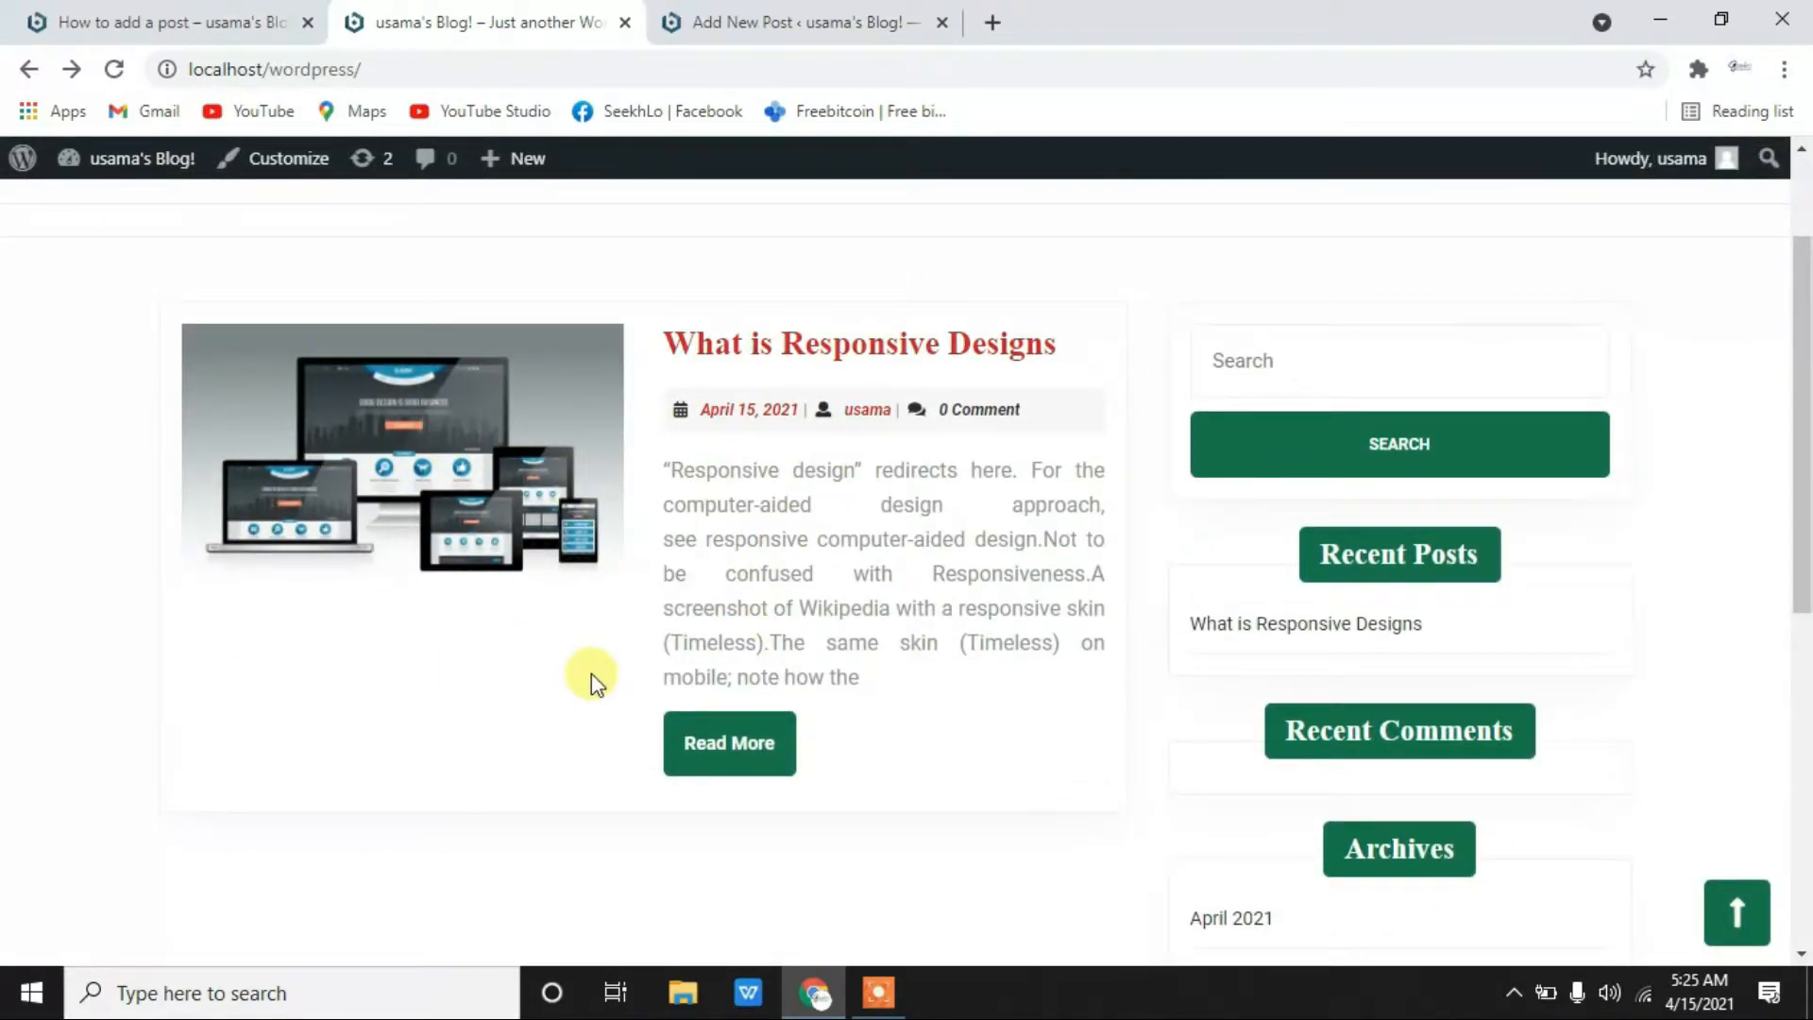
click(755, 771)
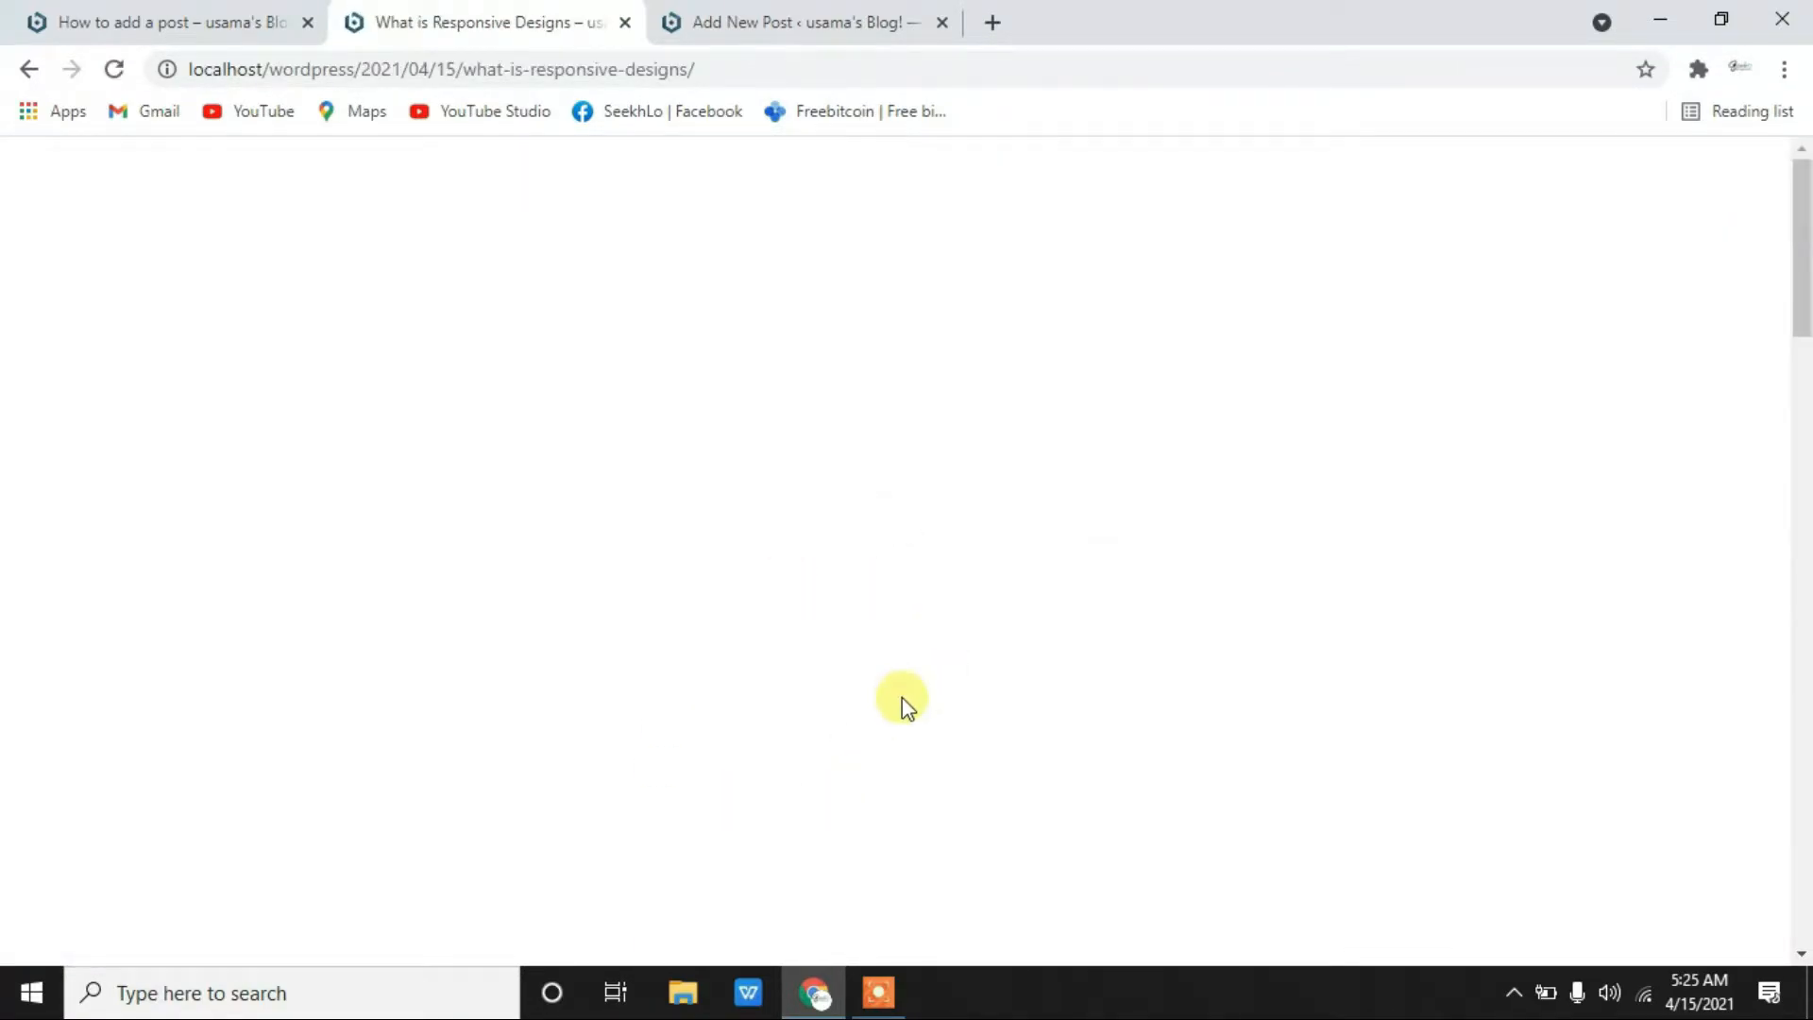
- Look through the full post, including its featured image, text and tags, and return to the post editor
scroll(347, 590, down, 5)
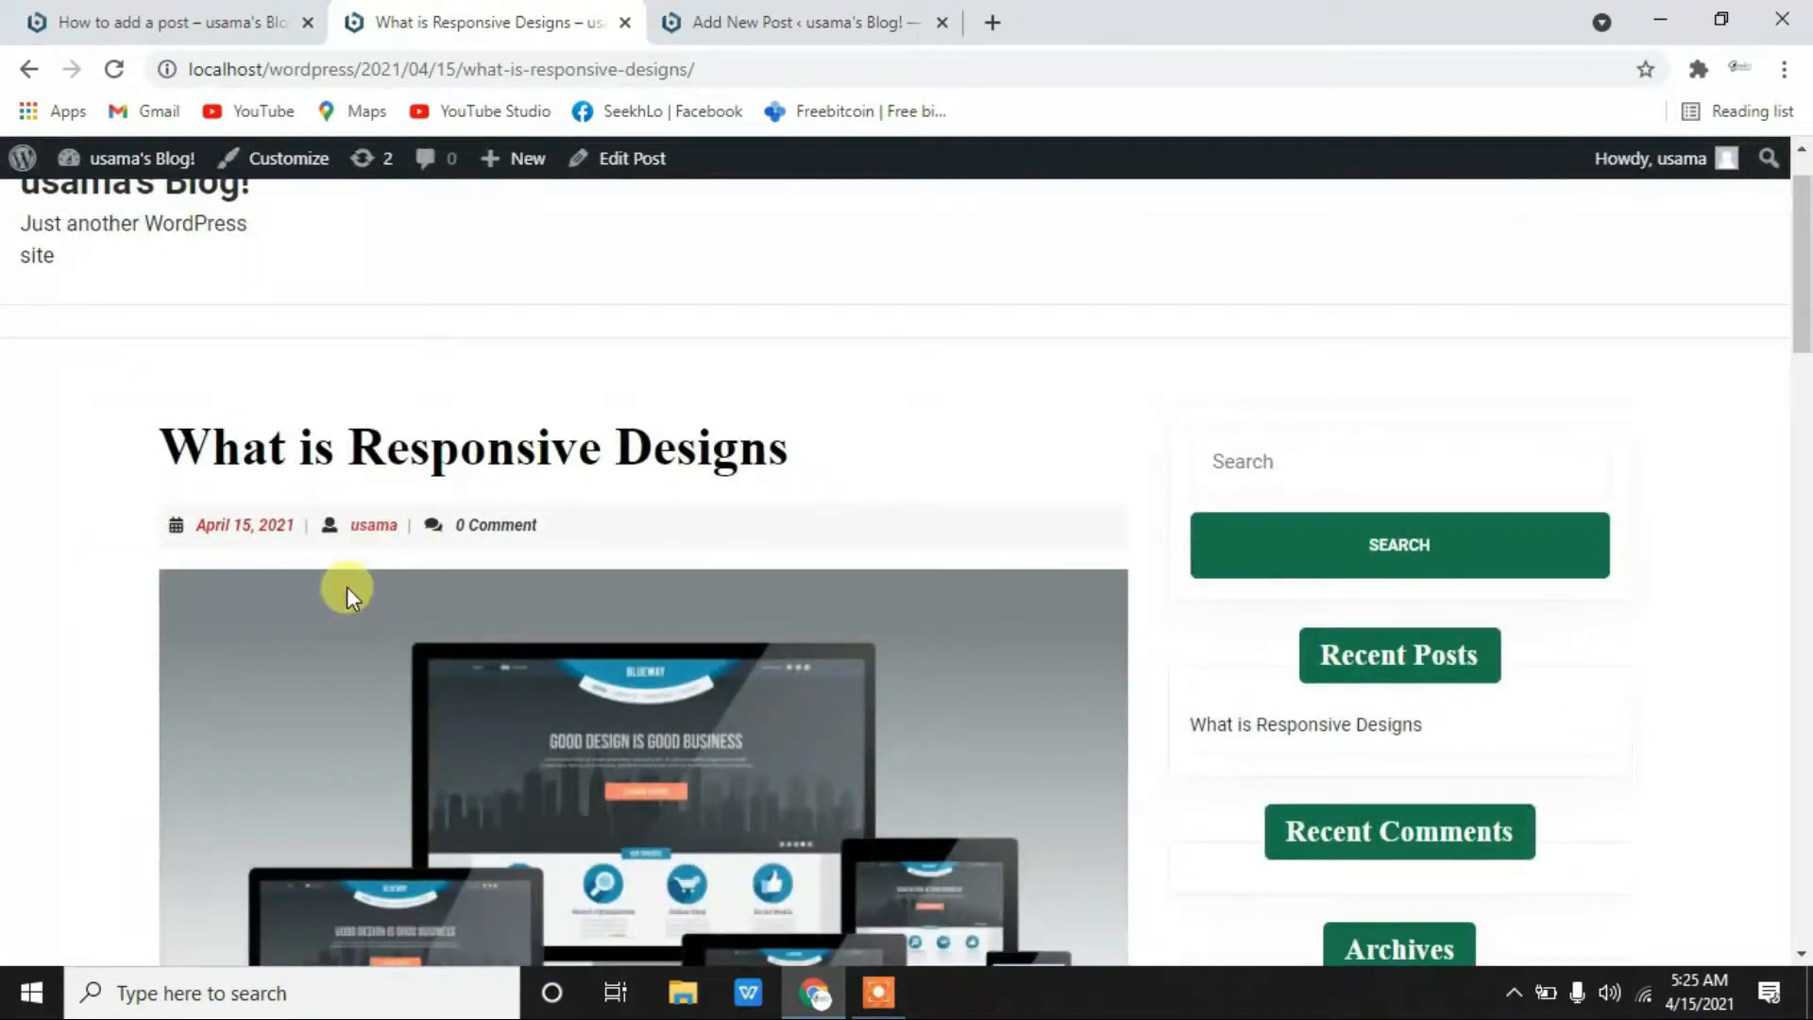
scroll(347, 587, down, 8)
scroll(348, 591, up, 6)
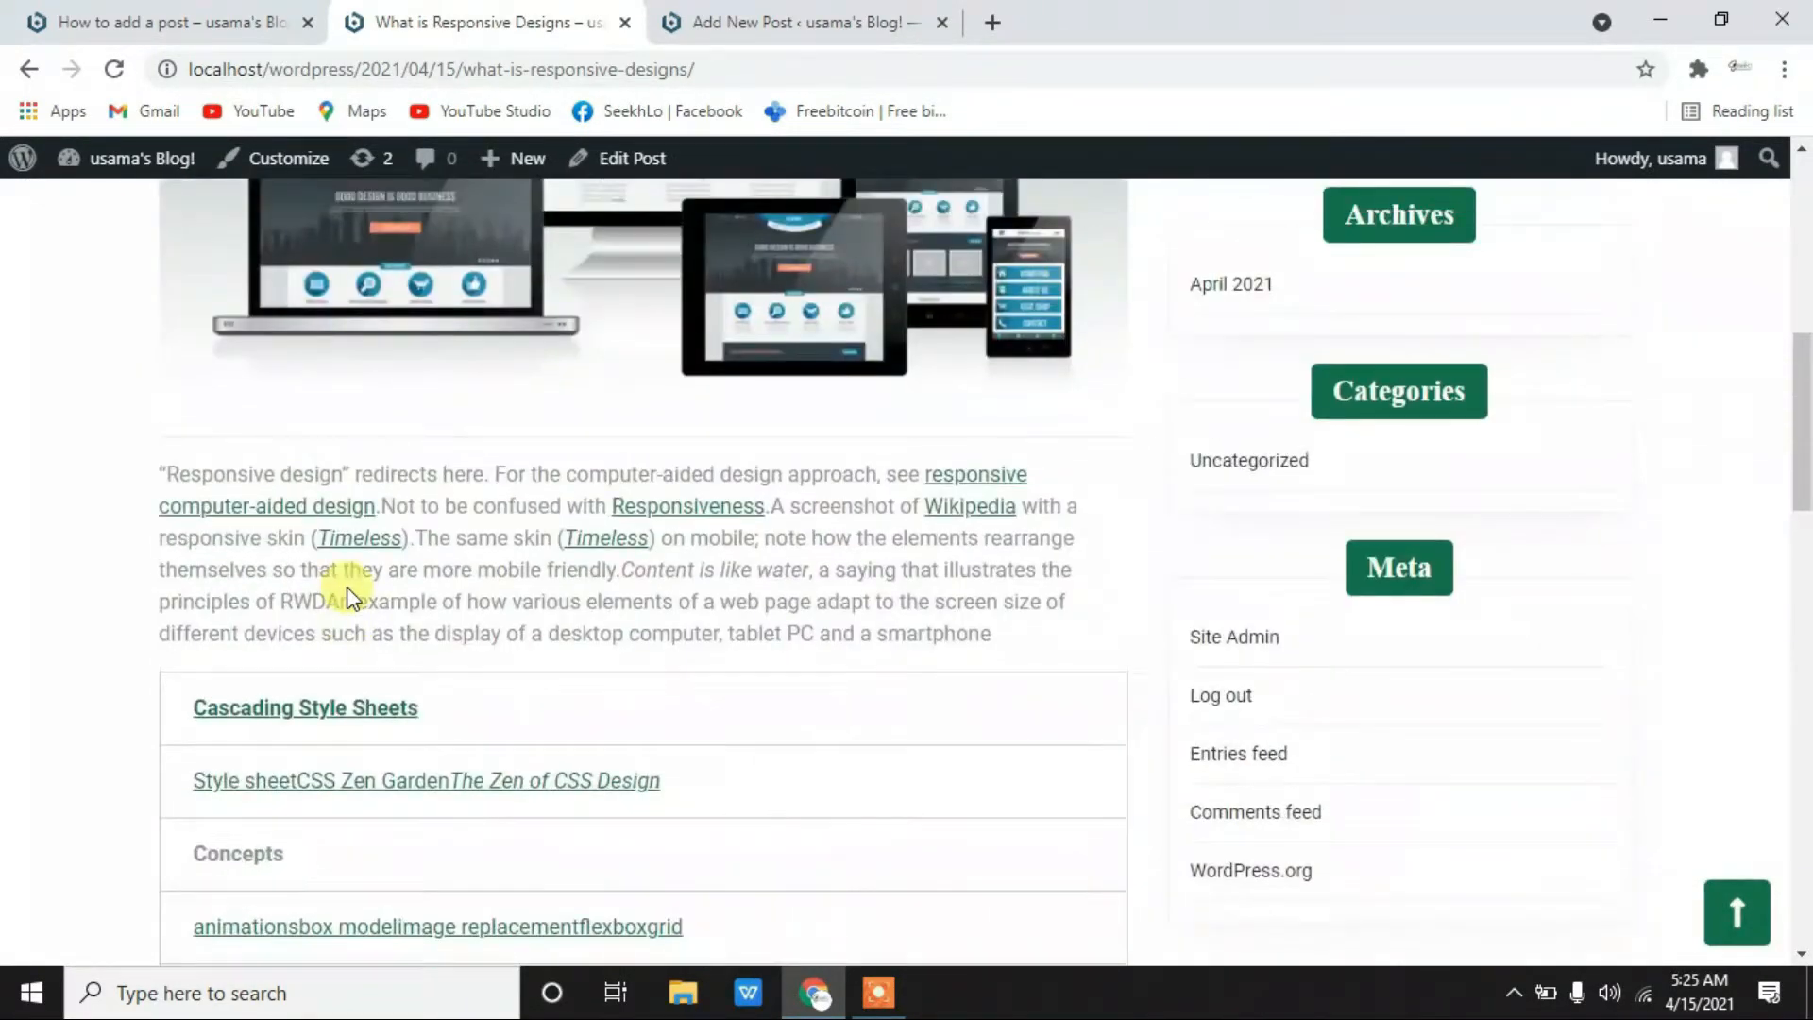
scroll(348, 594, up, 5)
scroll(347, 595, down, 12)
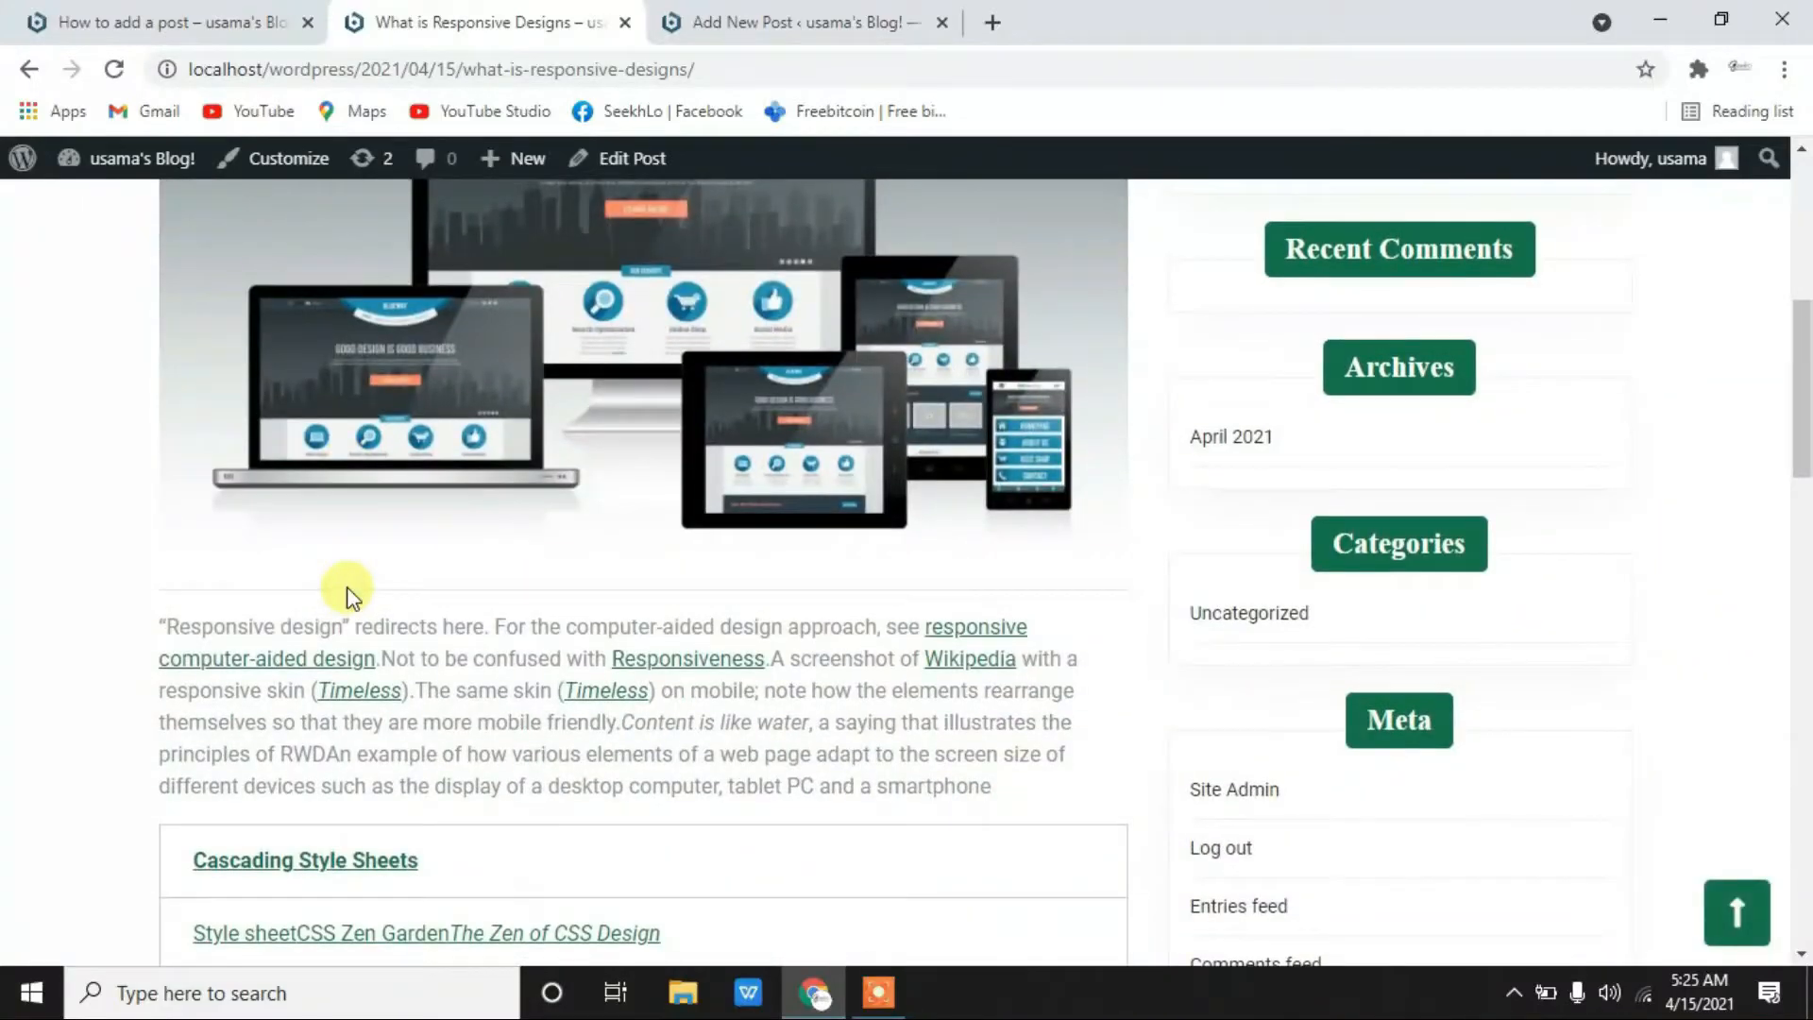
scroll(347, 595, down, 10)
scroll(348, 595, up, 14)
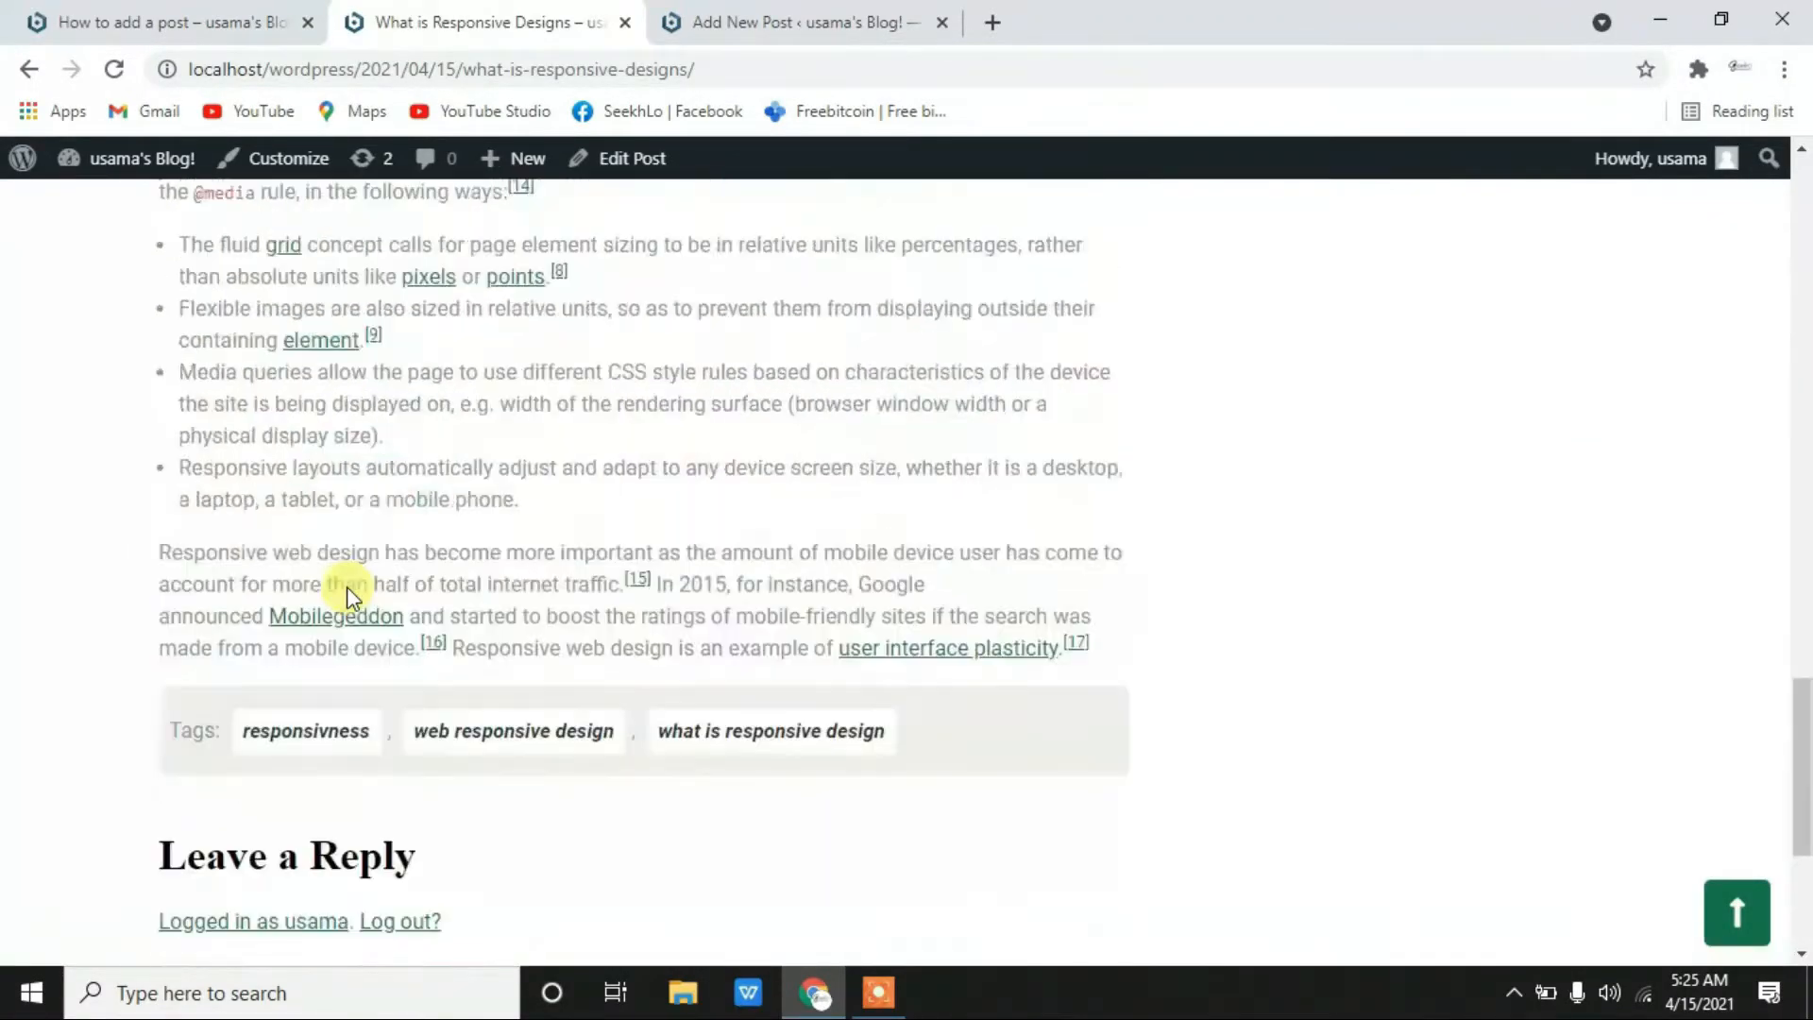
scroll(347, 586, up, 15)
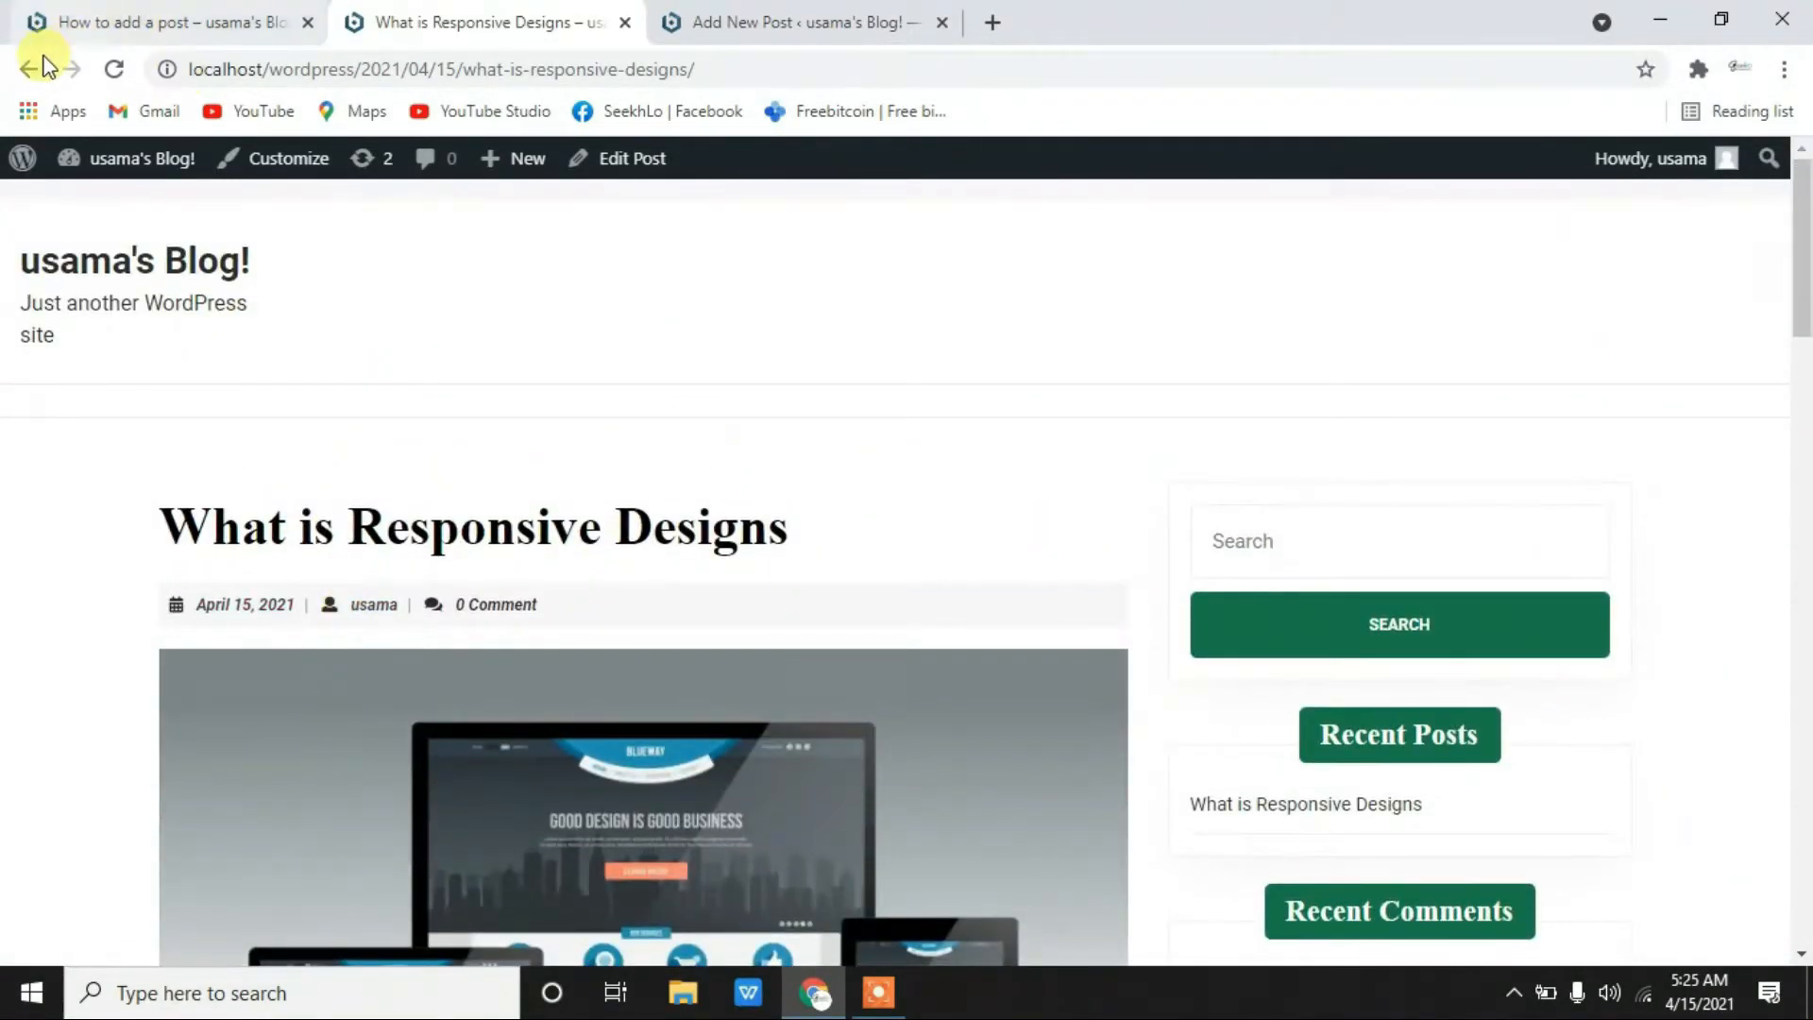
click(43, 68)
click(720, 18)
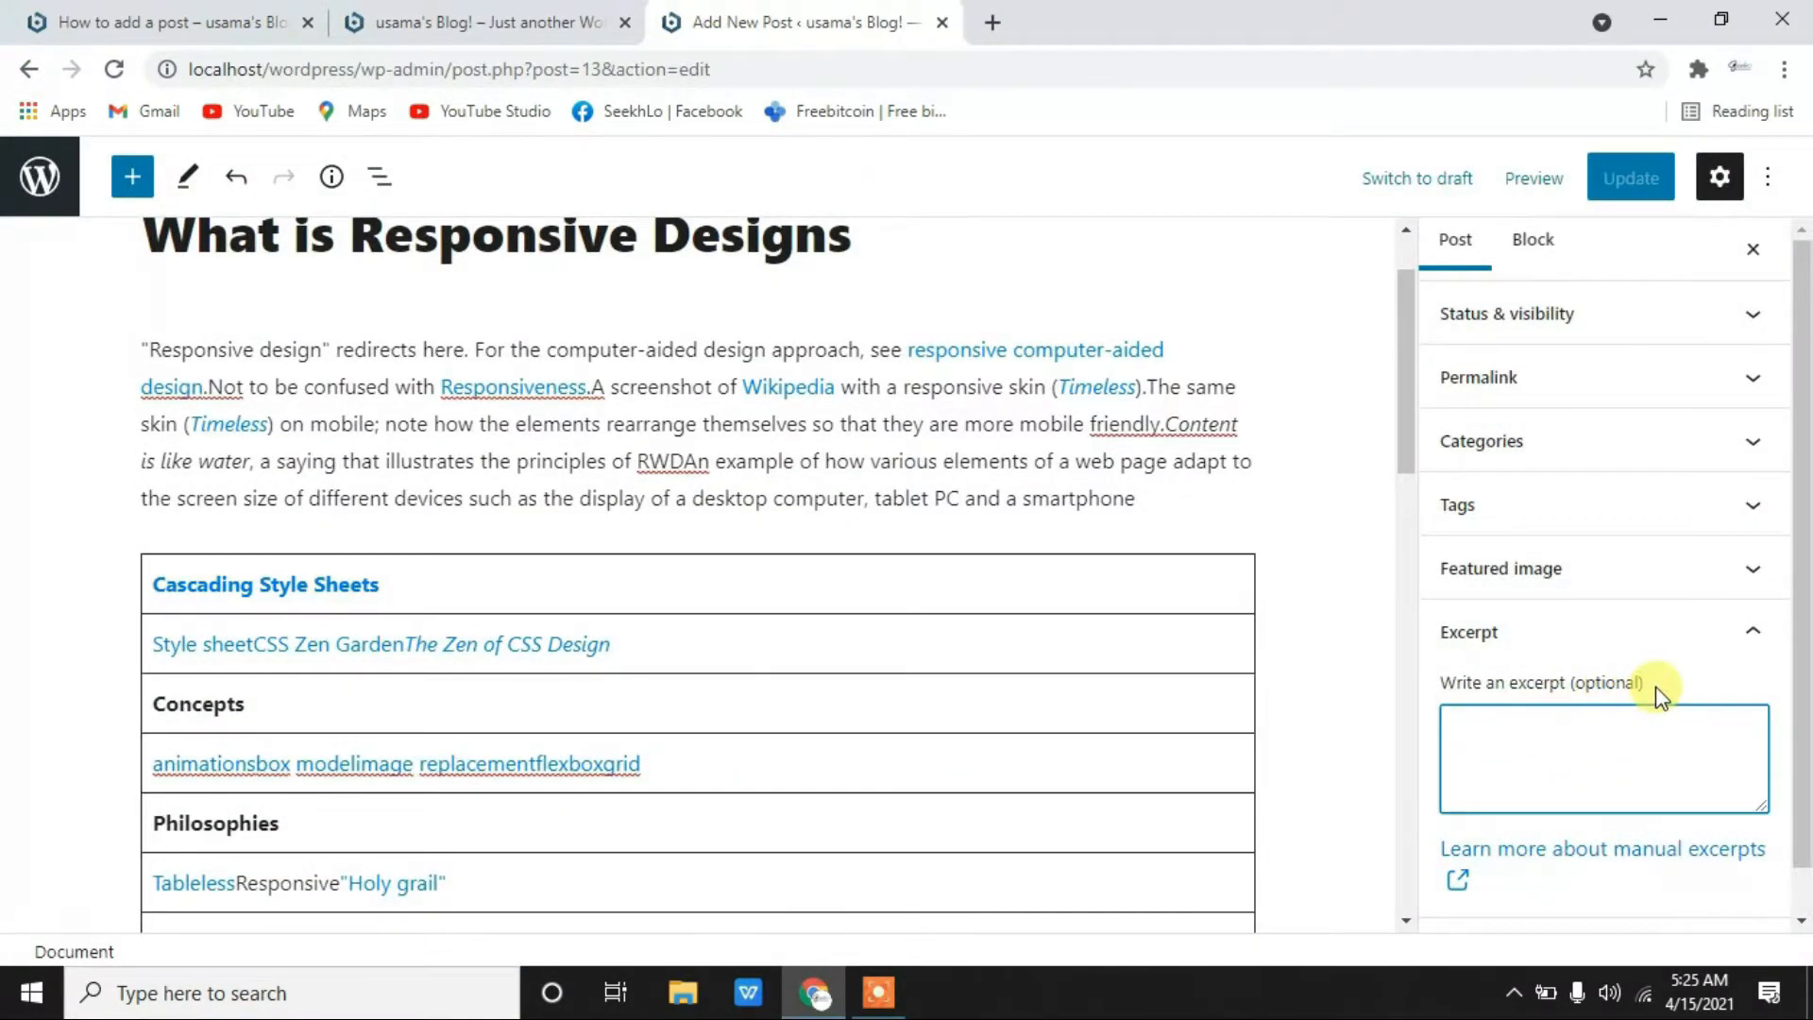
- Examine the post's optional excerpt field and the opening paragraph it could summarise
drag(1654, 683, 1534, 689)
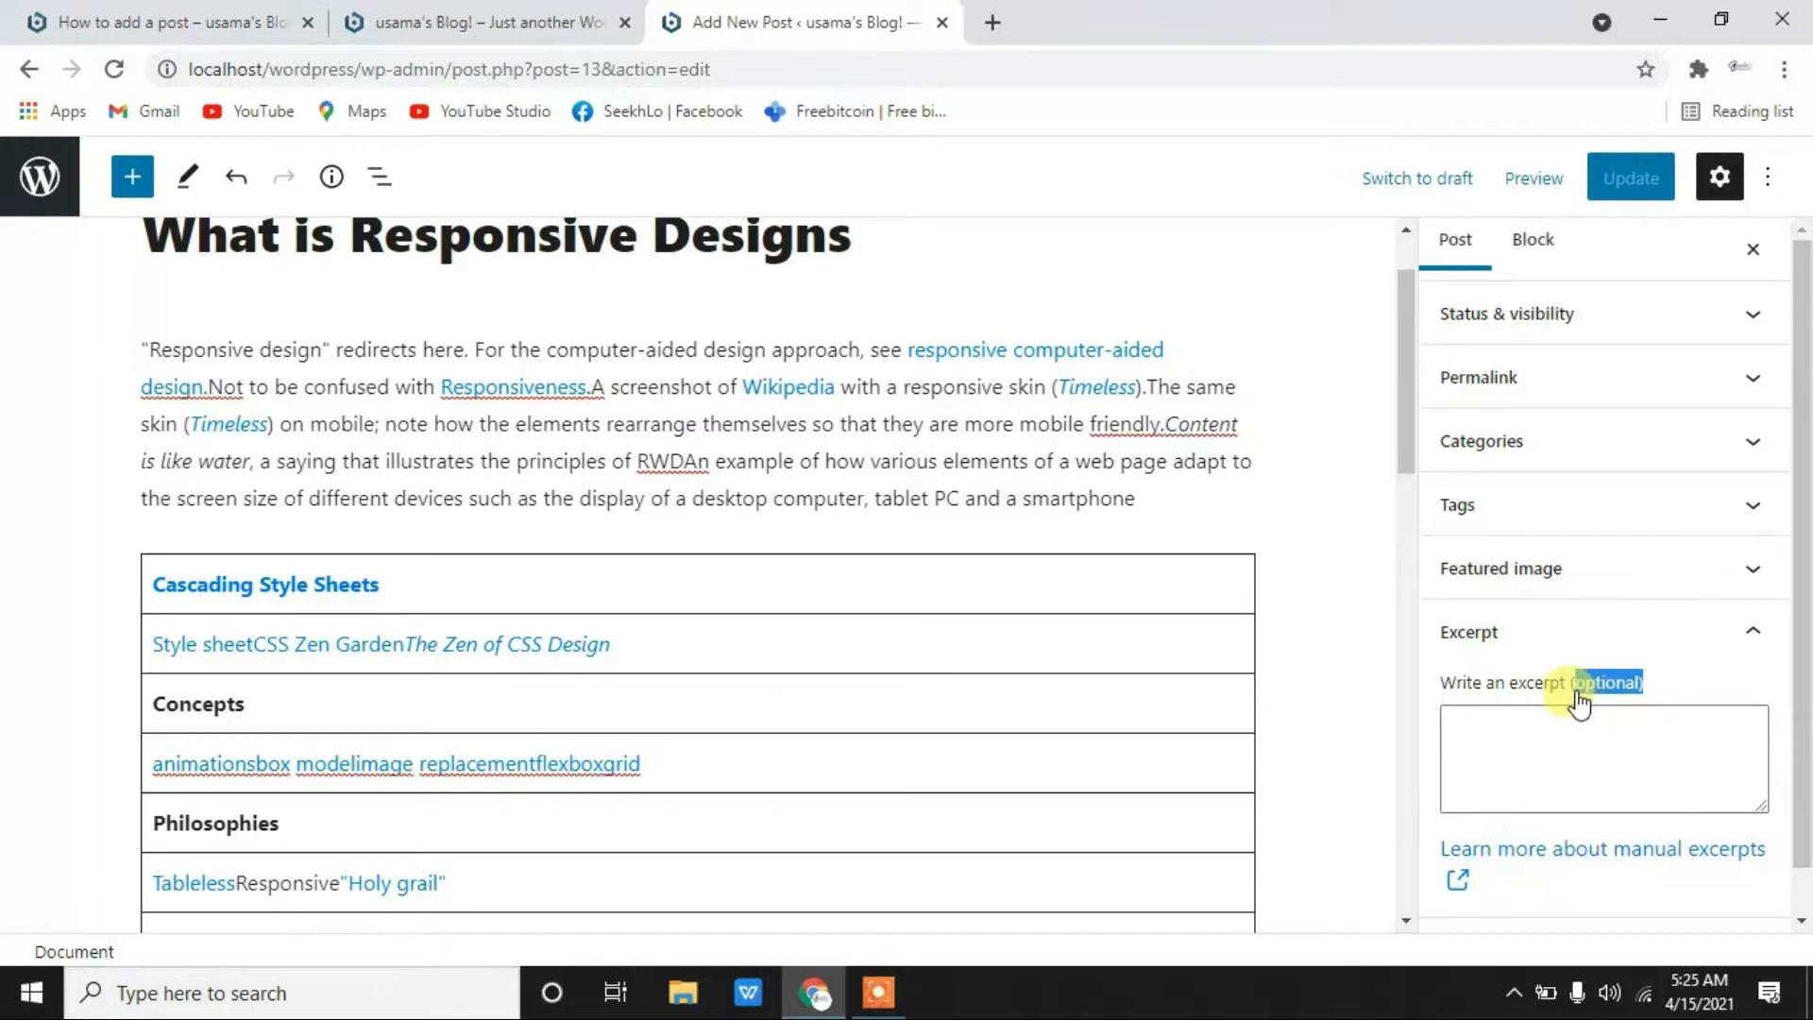
click(1558, 728)
scroll(1486, 646, down, 1)
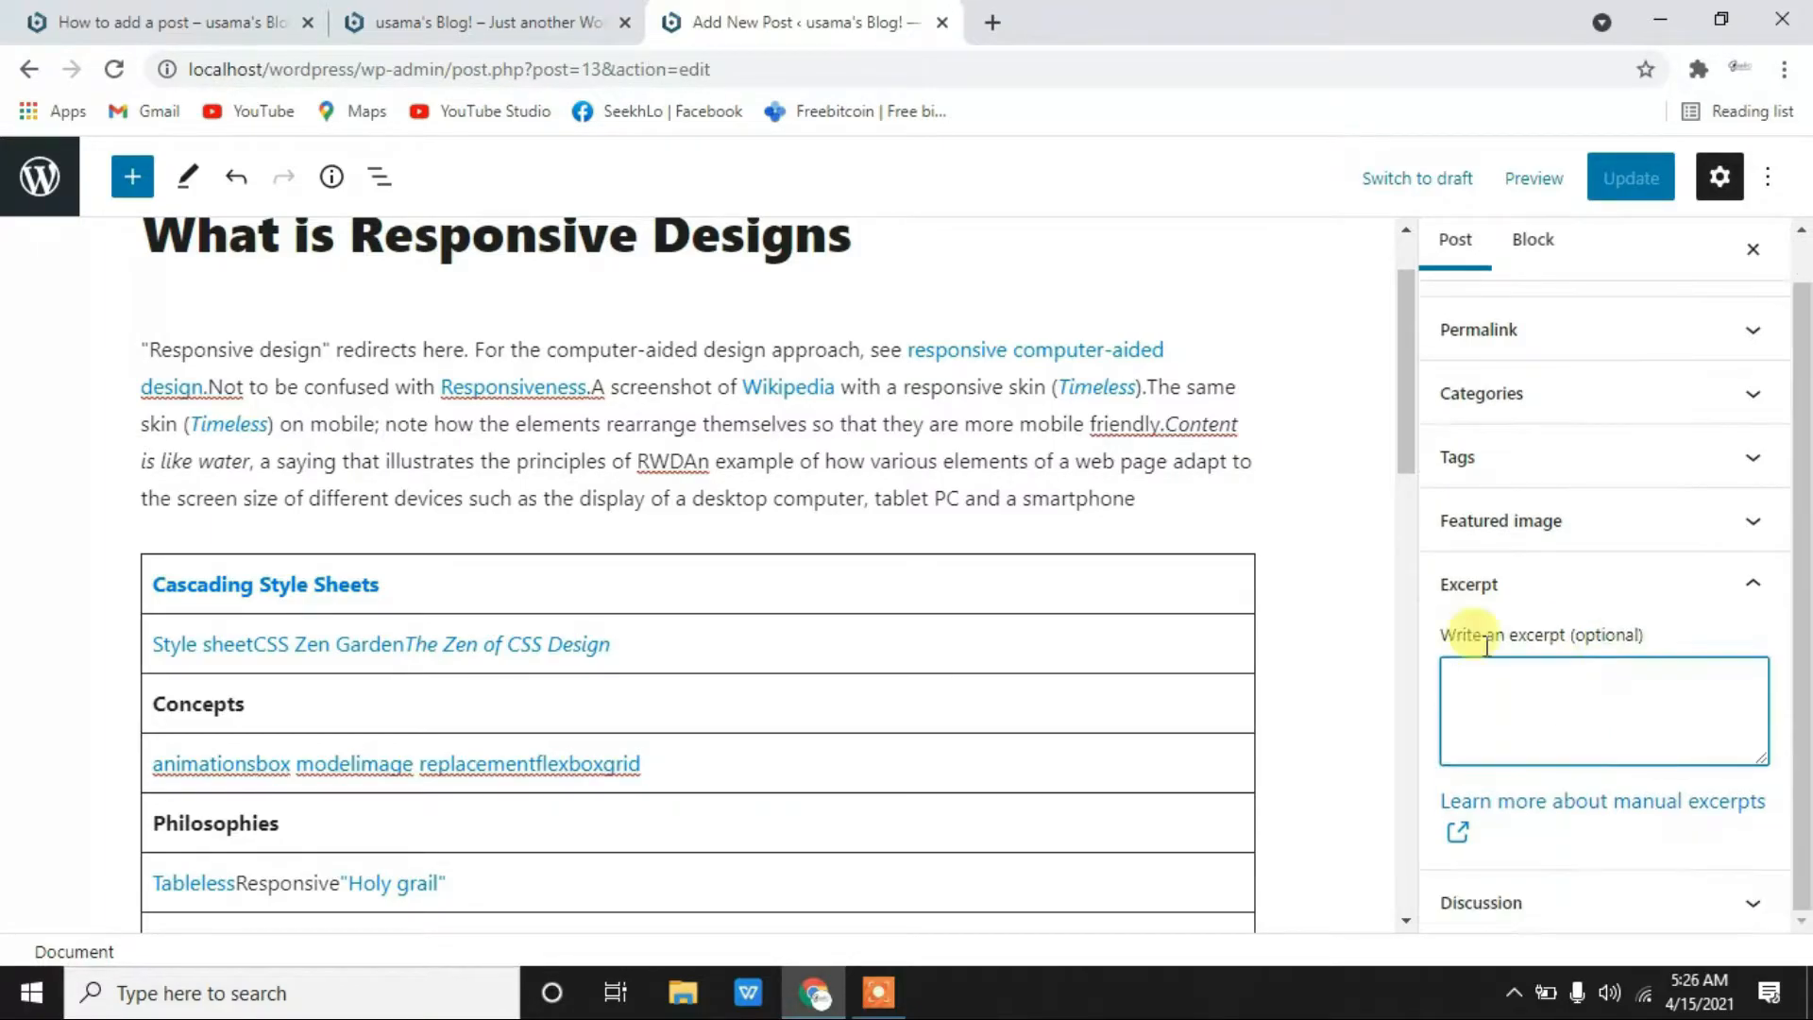
drag(130, 345, 742, 538)
click(1492, 708)
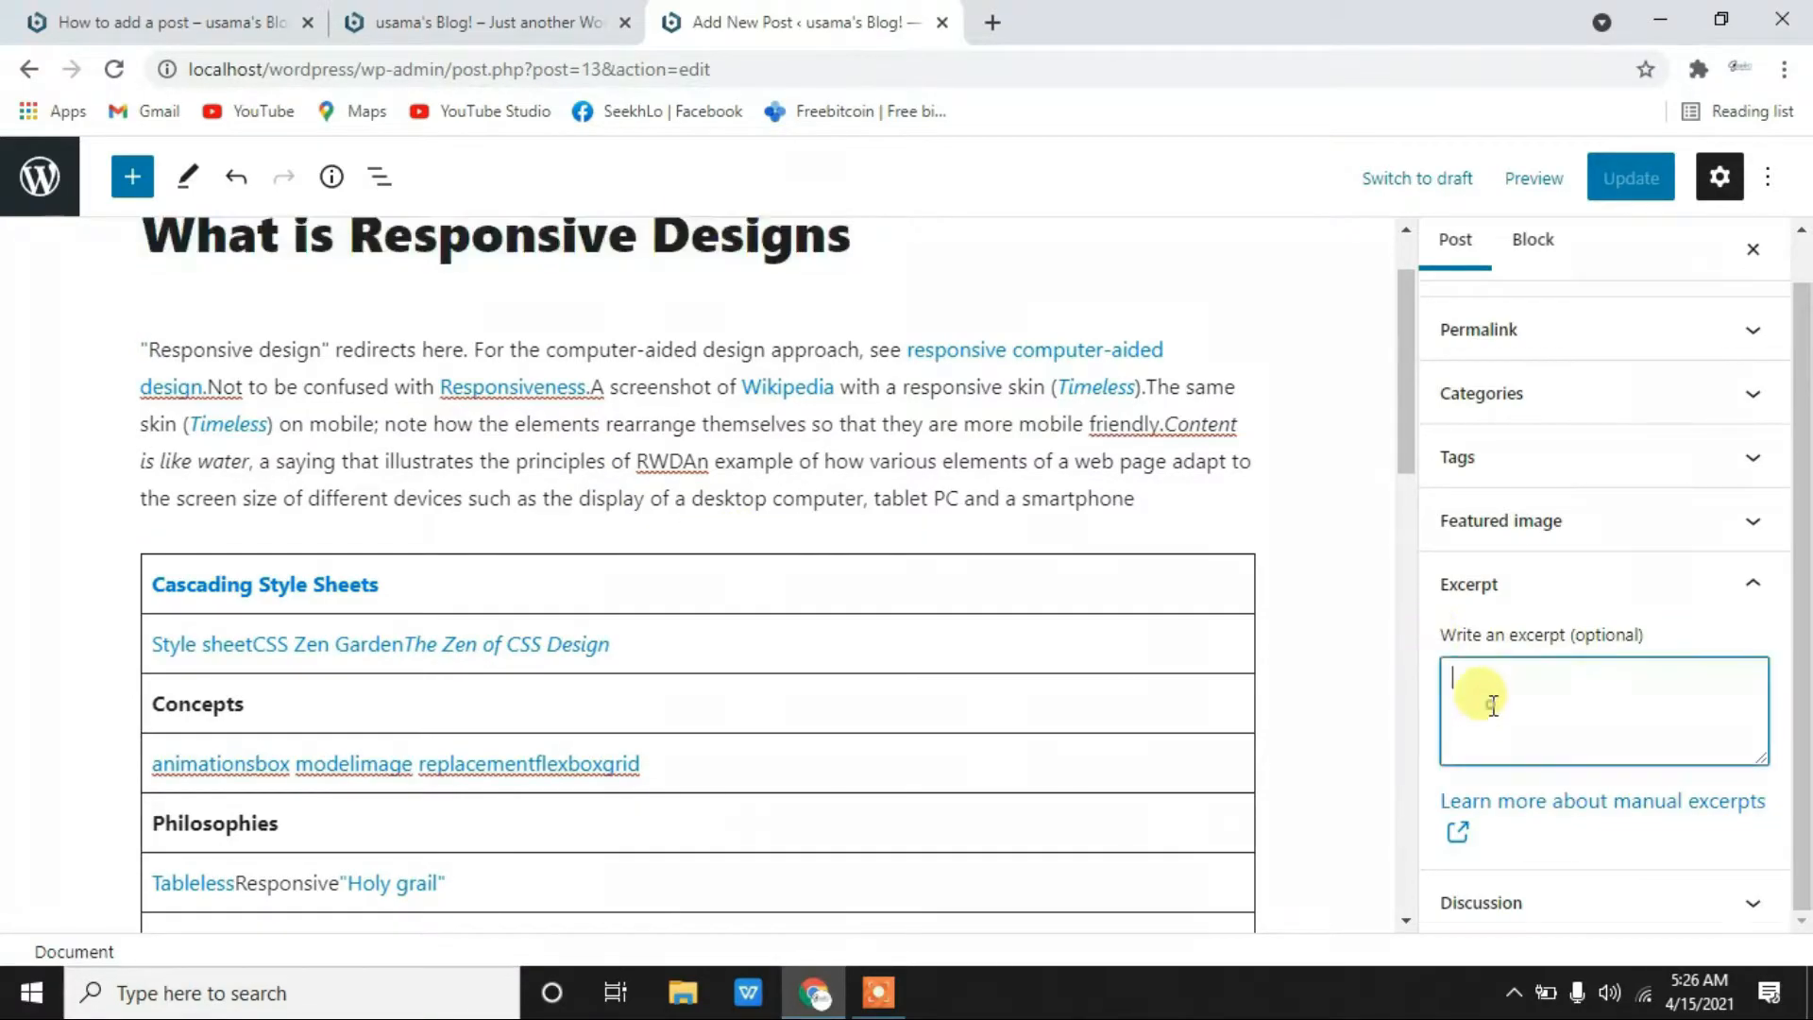
drag(166, 342, 751, 424)
scroll(1388, 806, down, 1)
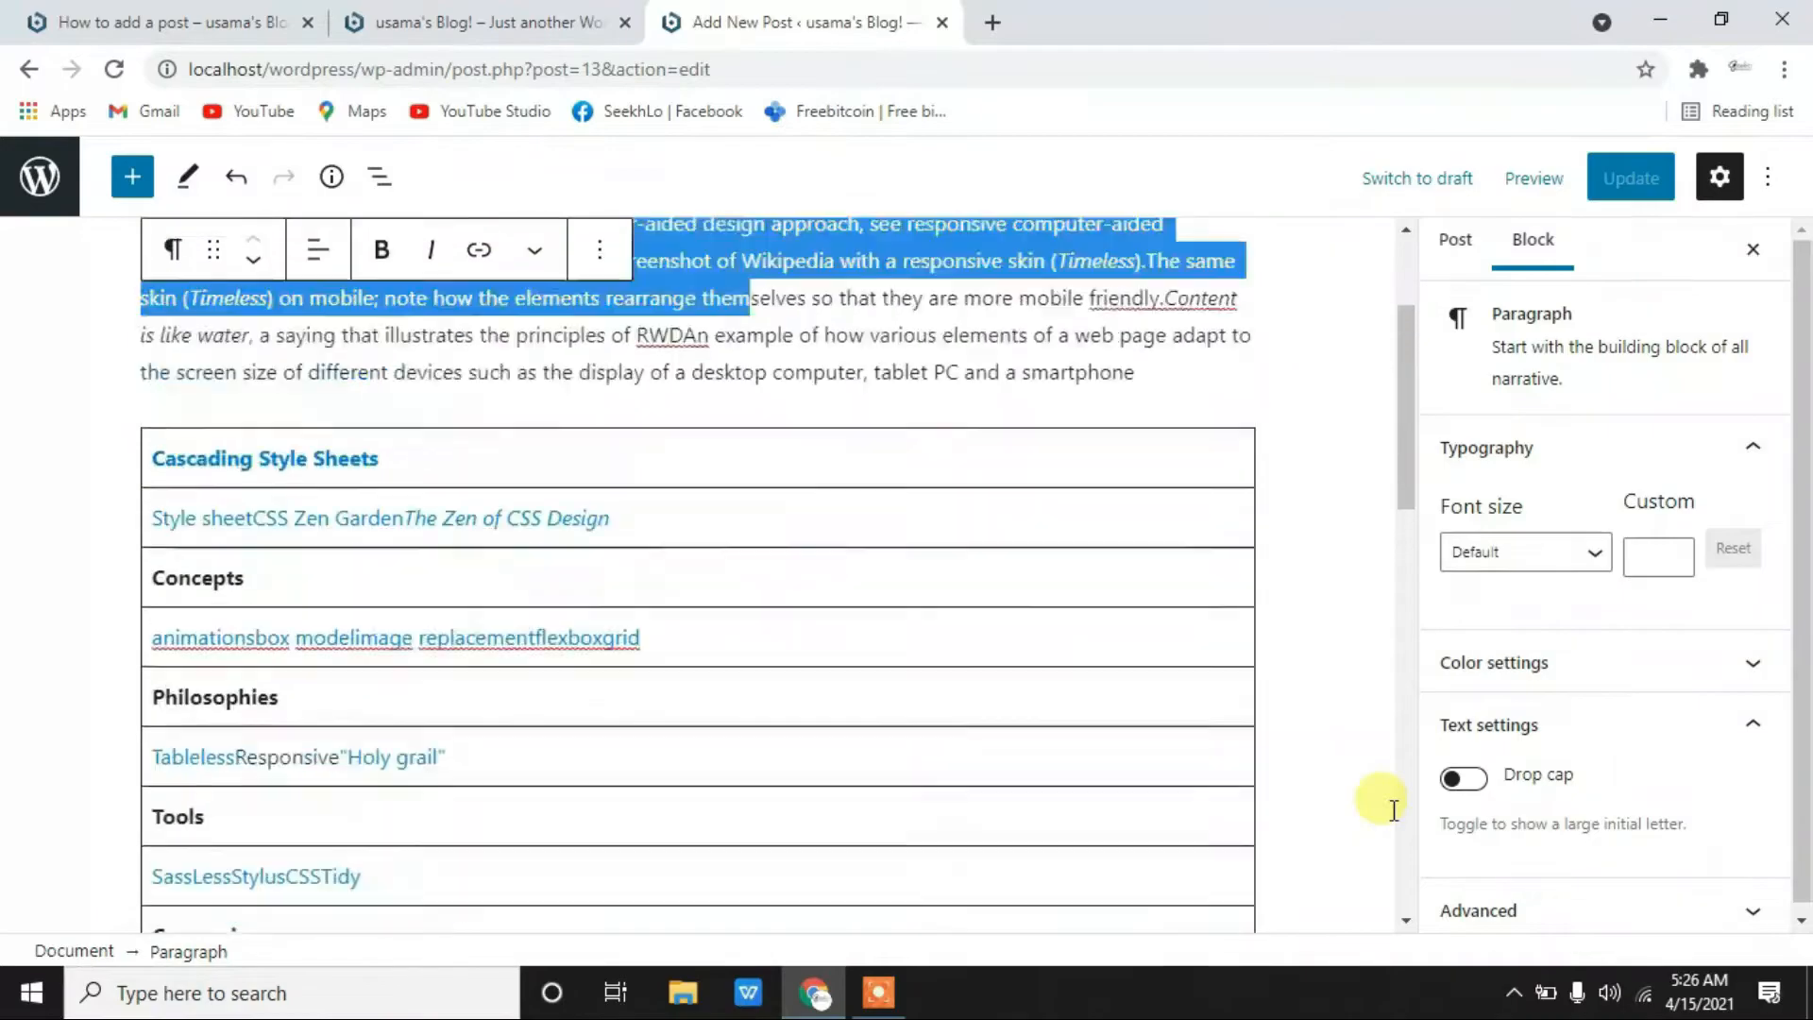
- Close and reopen the post settings, and review the Discussion options for comments, pingbacks and trackbacks
scroll(1393, 809, up, 2)
click(1752, 249)
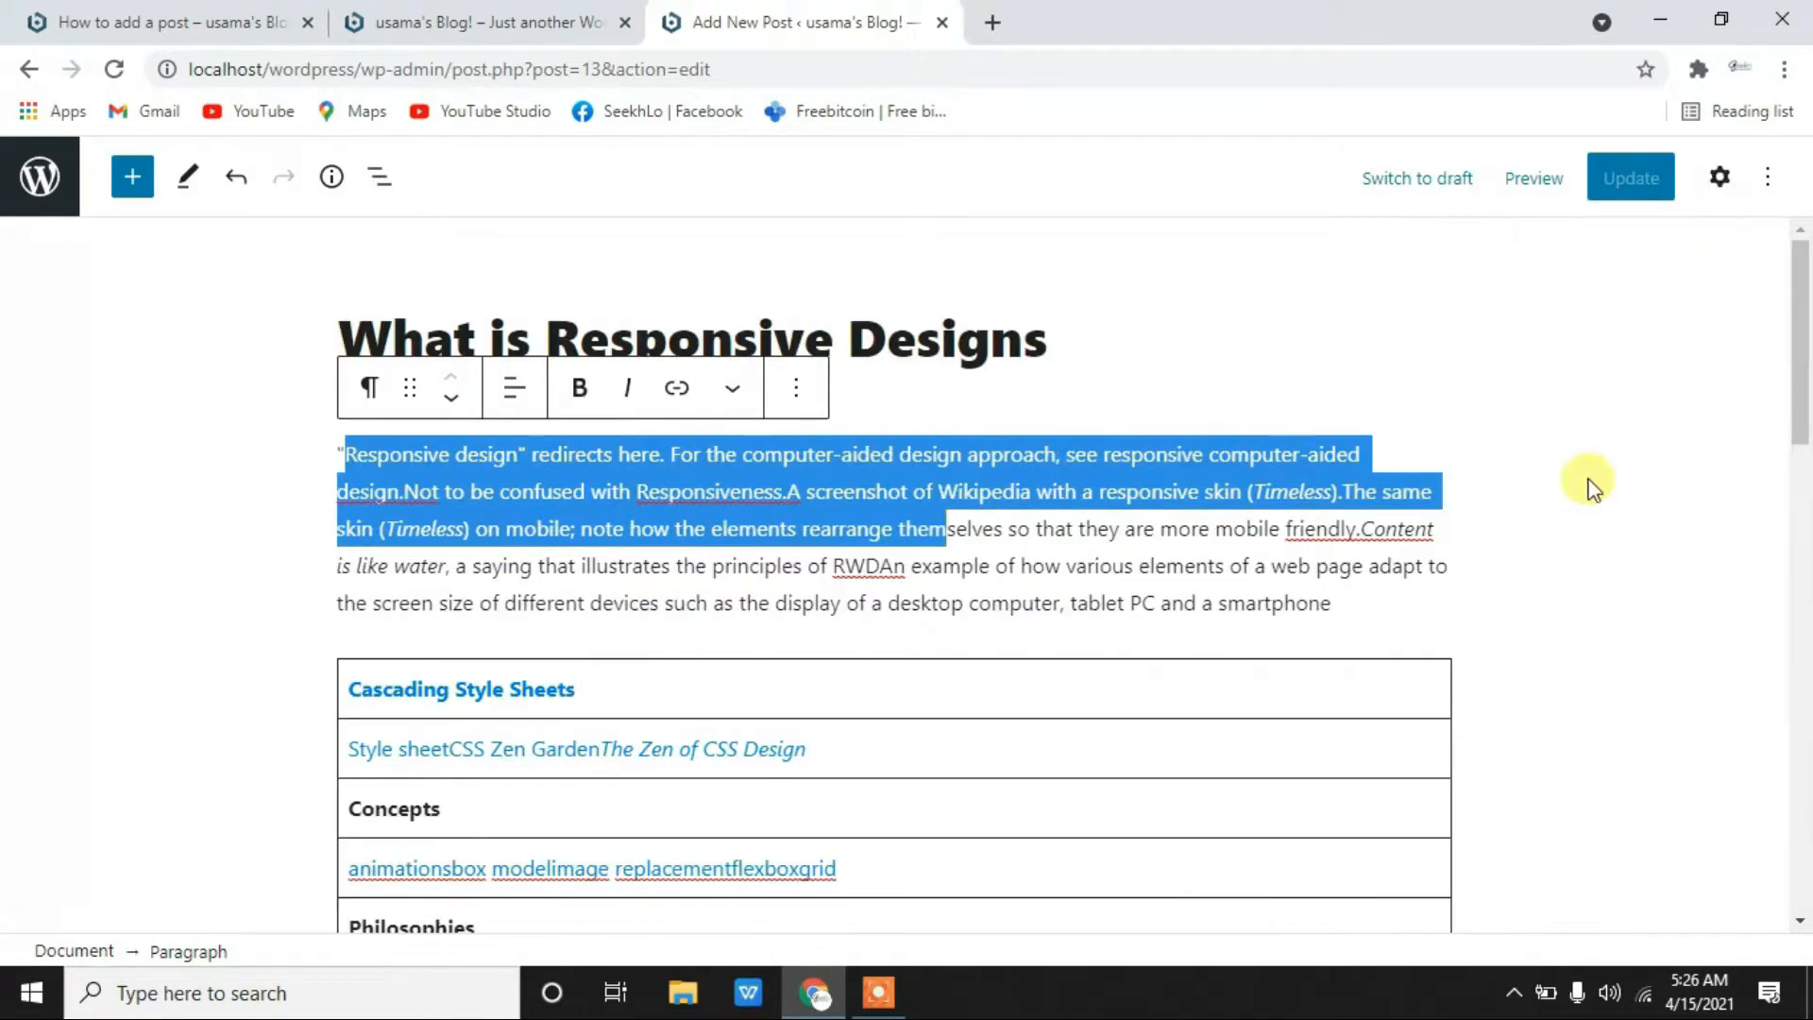
click(1719, 177)
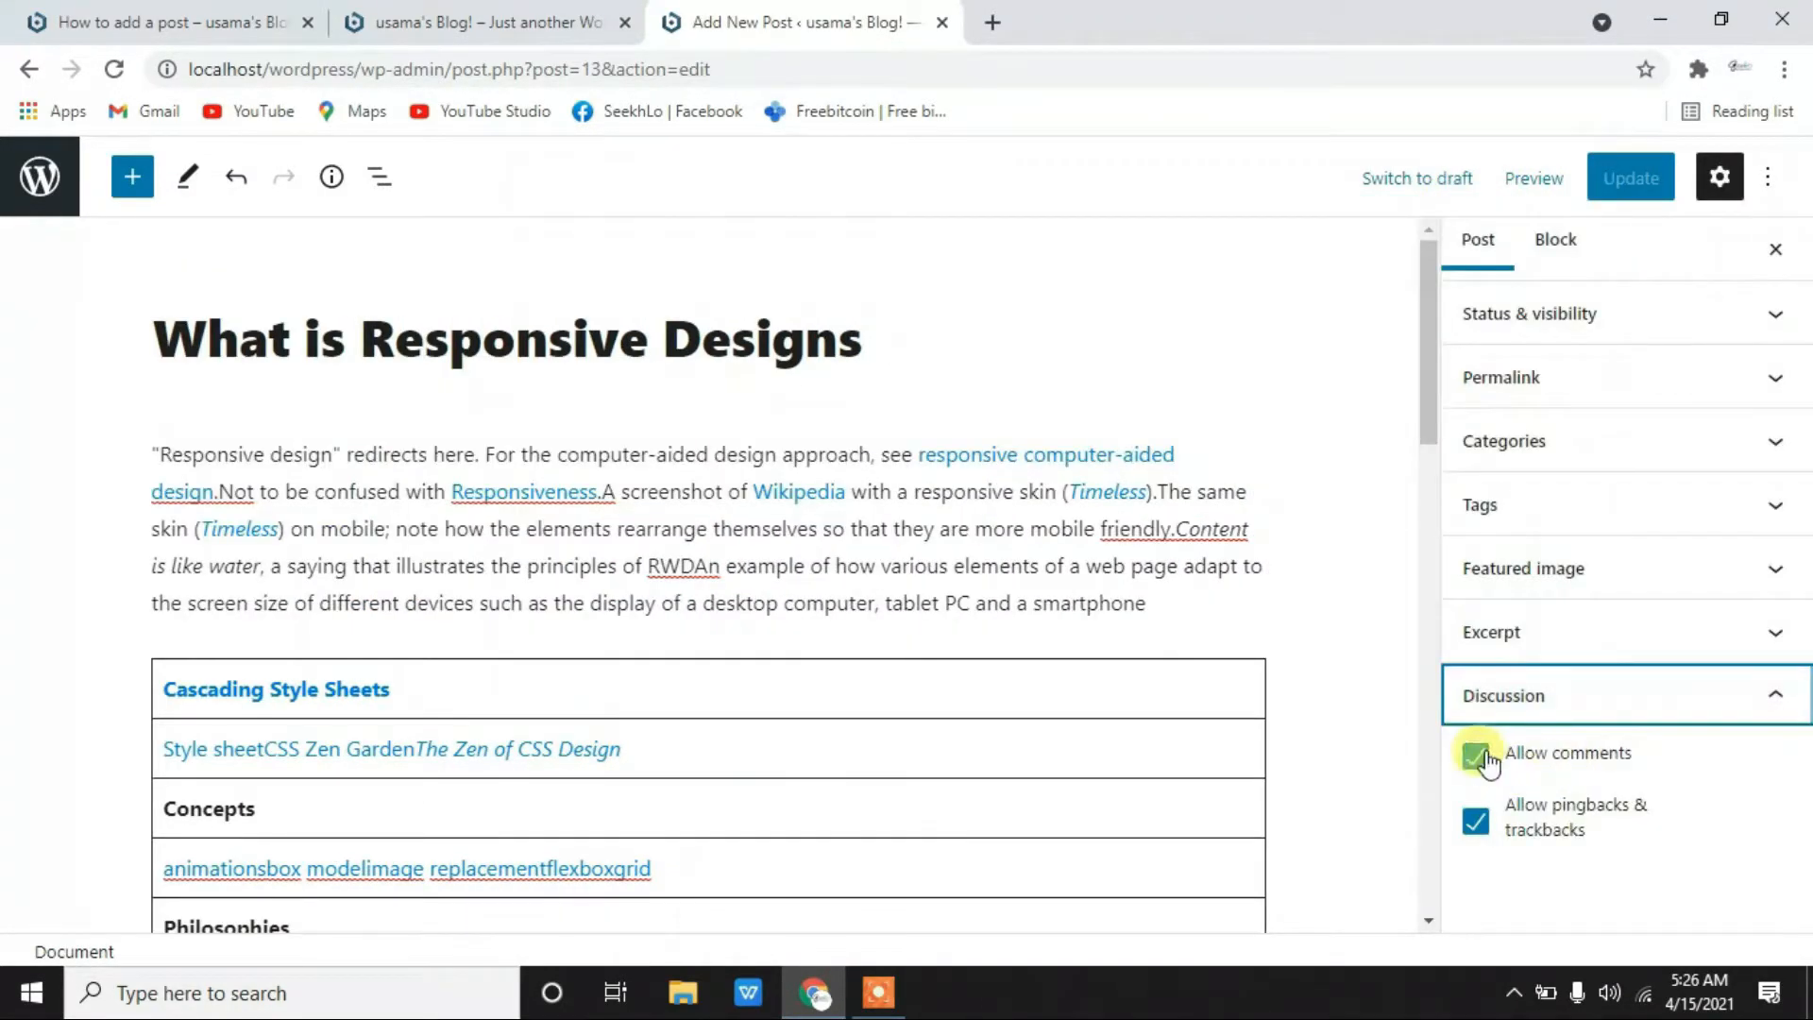
click(1684, 706)
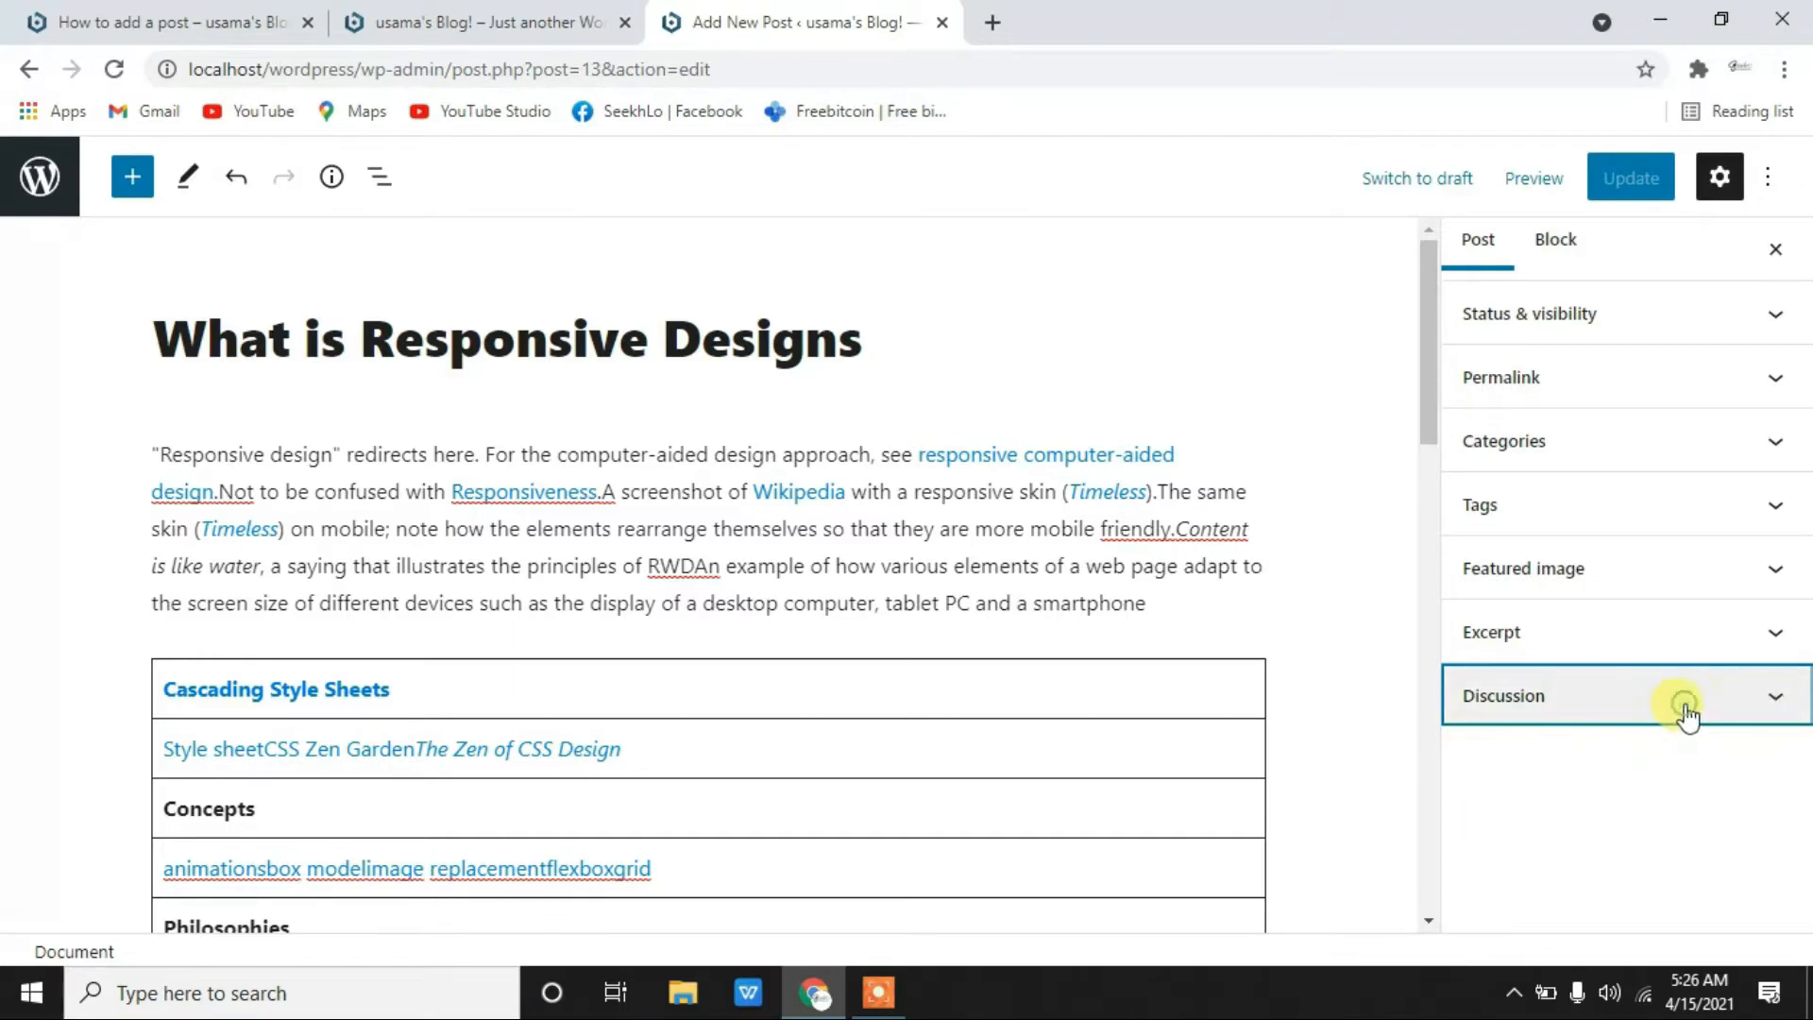
- Expand the post's excerpt, featured image, tags and categories settings to review them
click(1544, 631)
click(1540, 592)
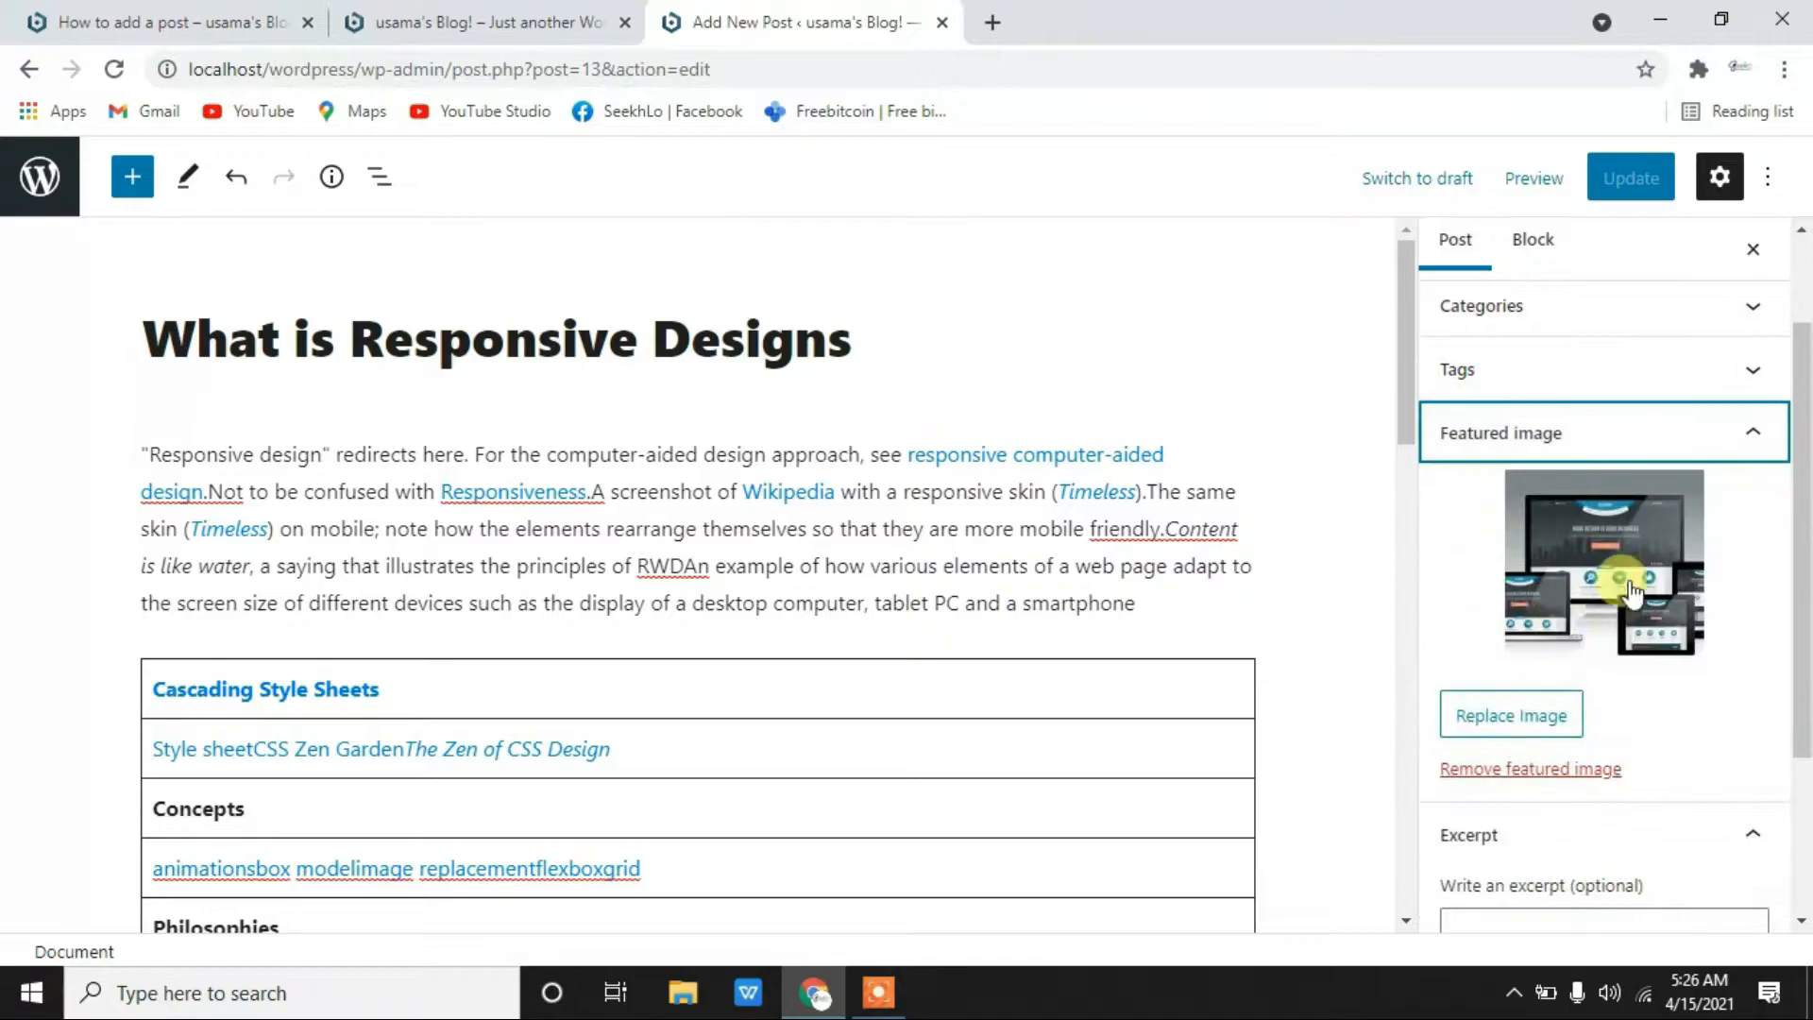
click(1639, 364)
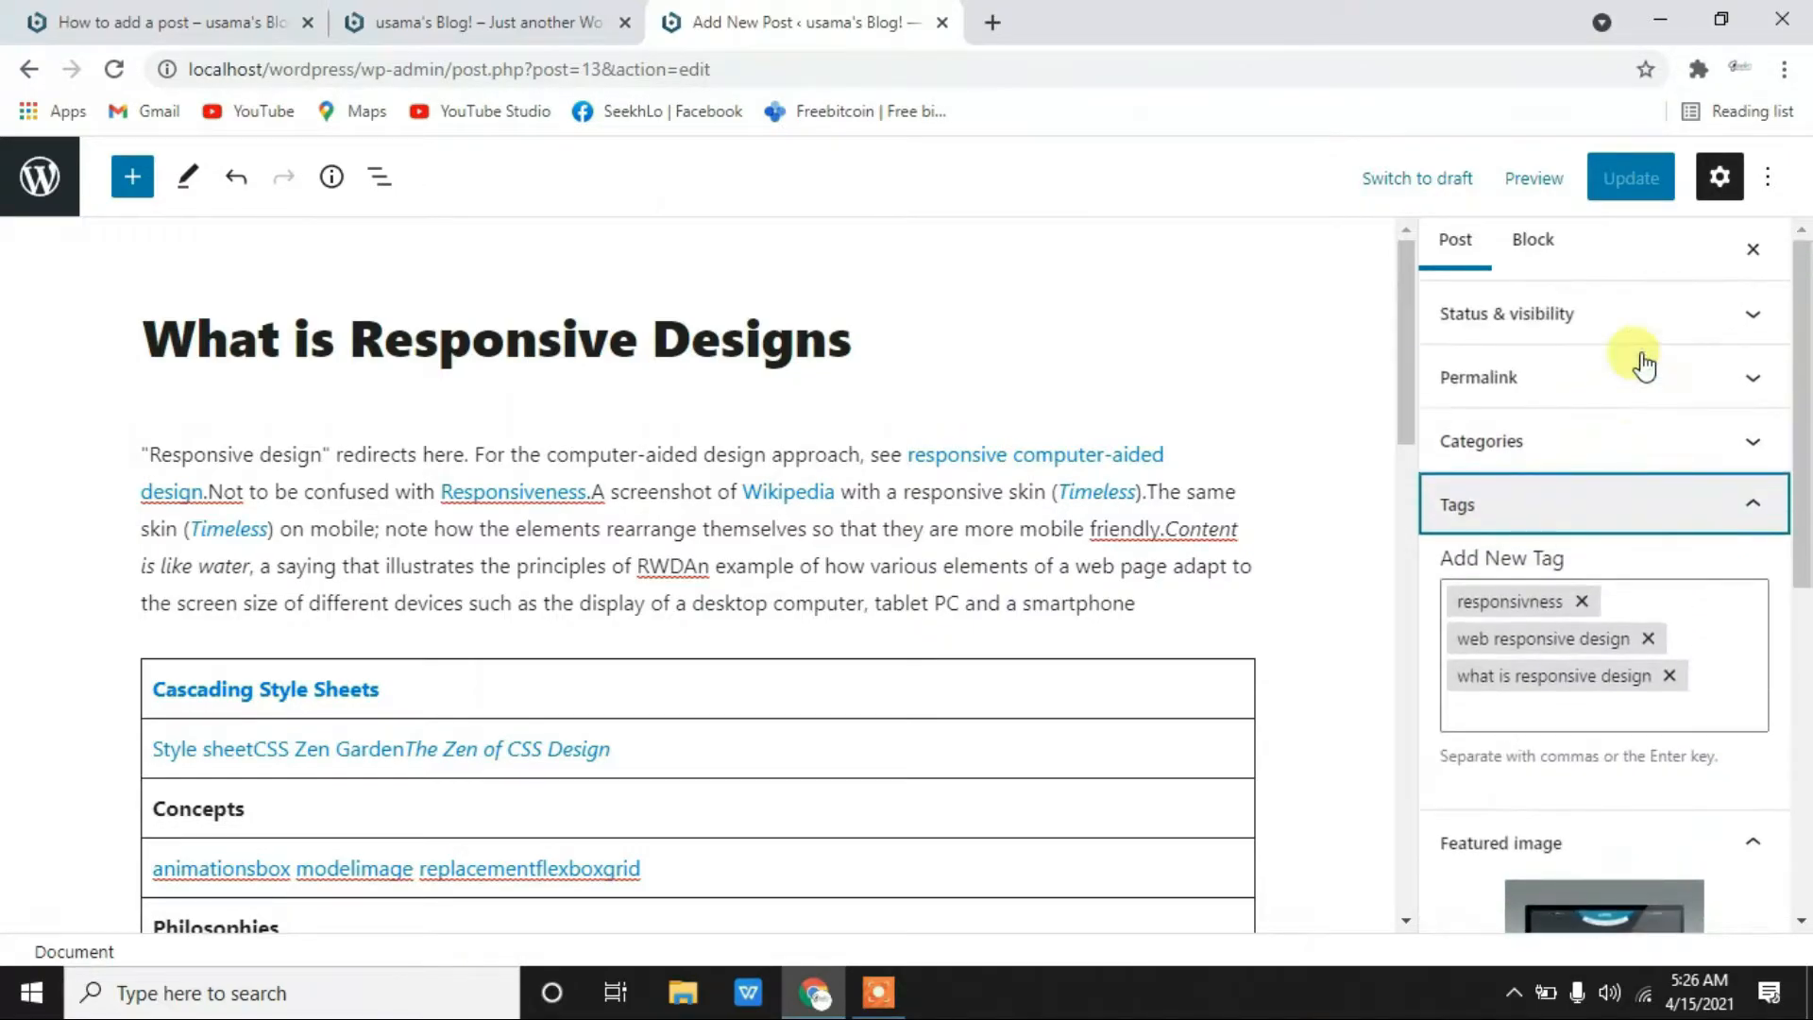
click(1622, 455)
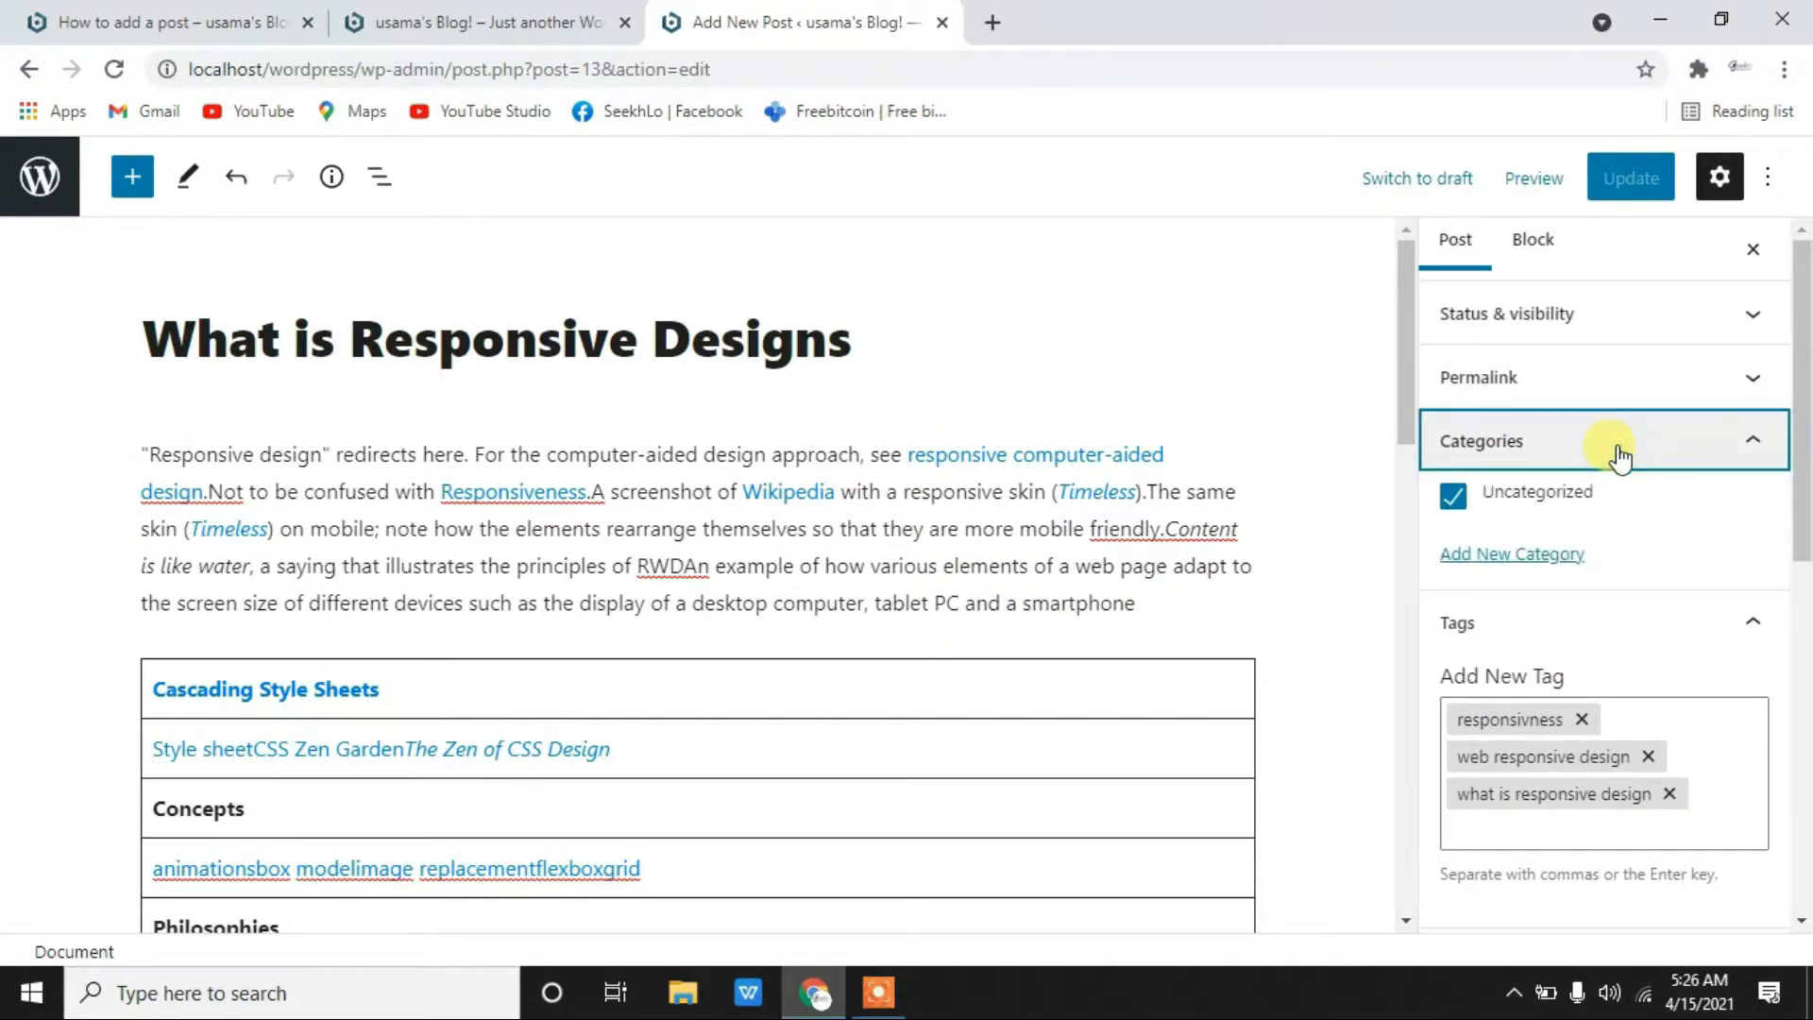
- Show the post's permalink settings and compare the URL slug with the post title
click(1574, 377)
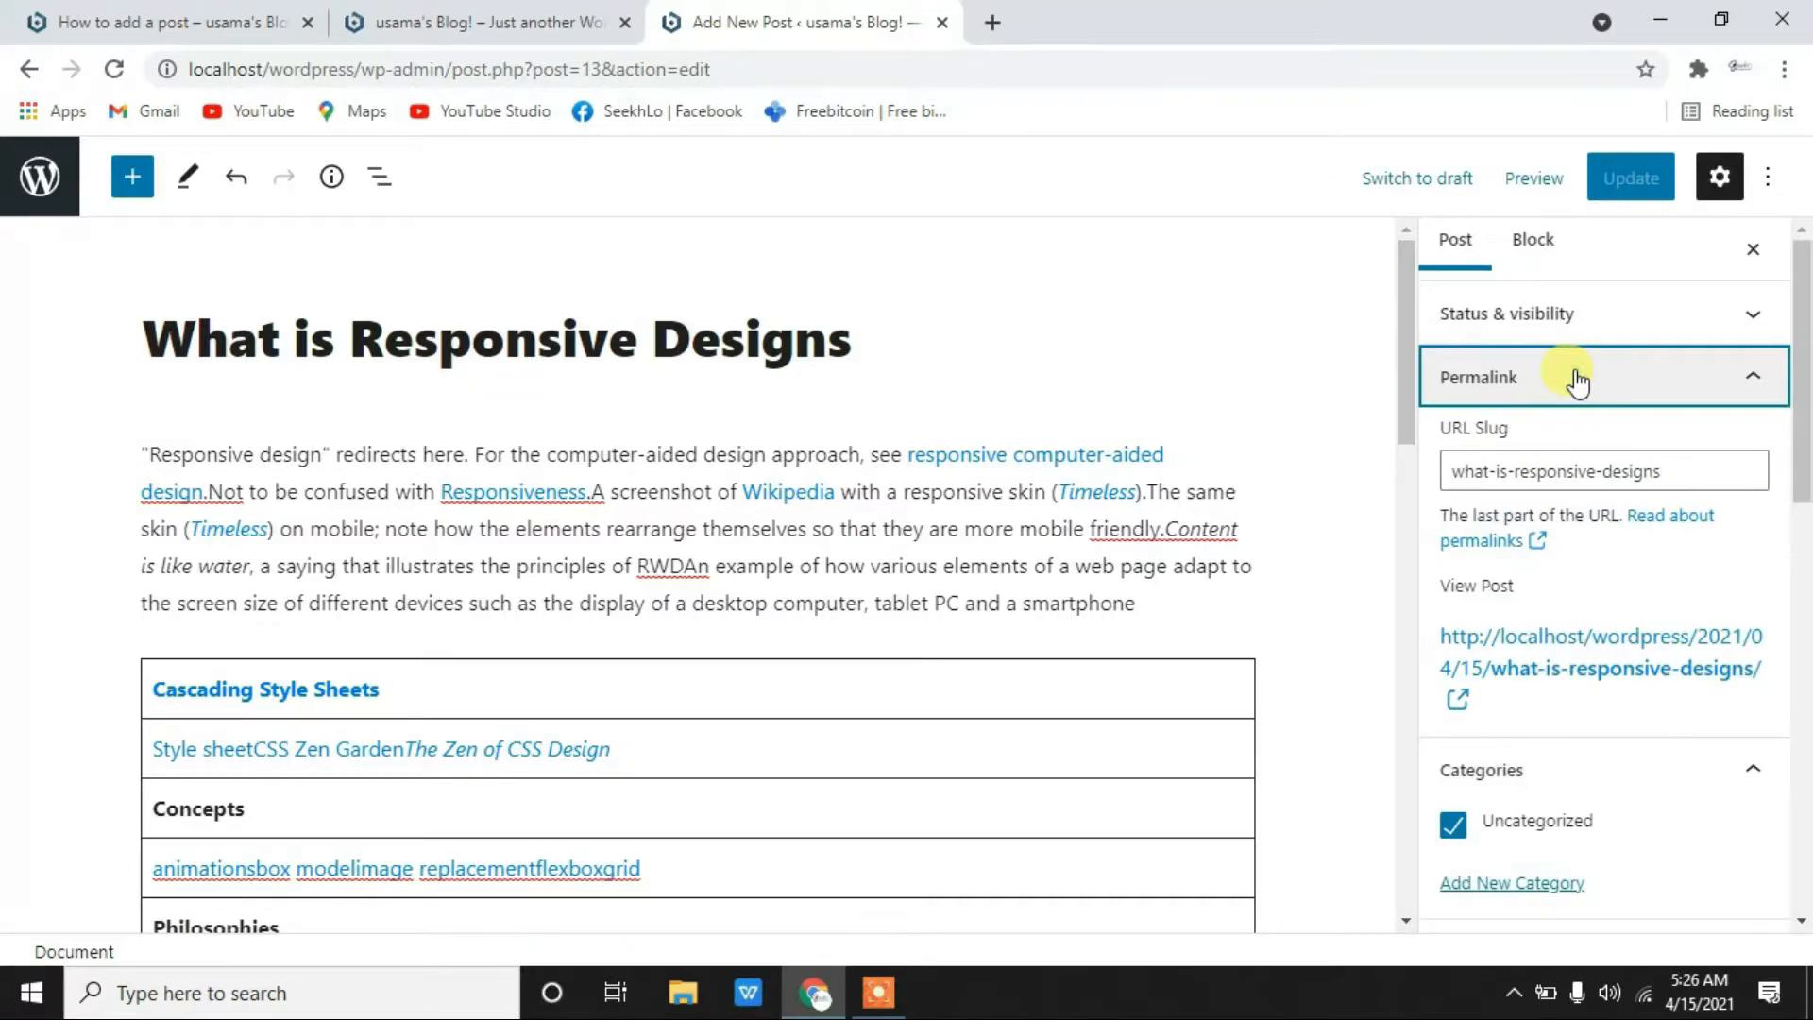
click(1699, 470)
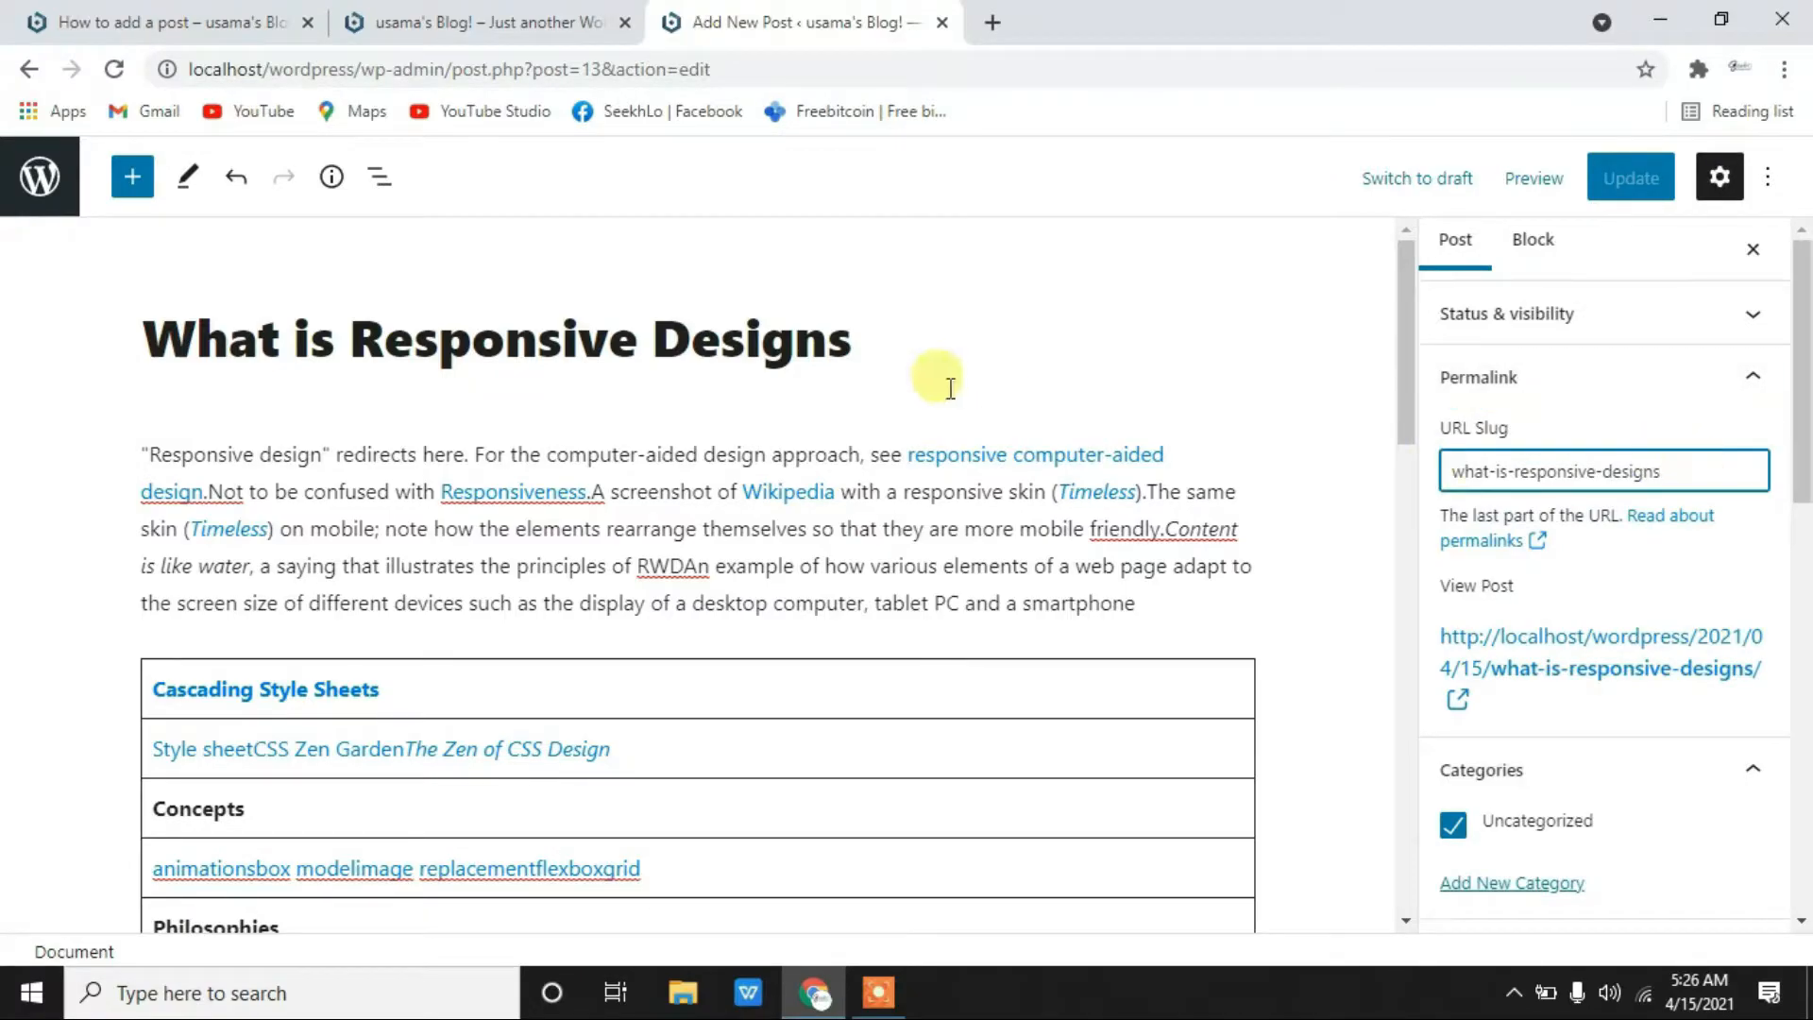
drag(869, 345, 125, 337)
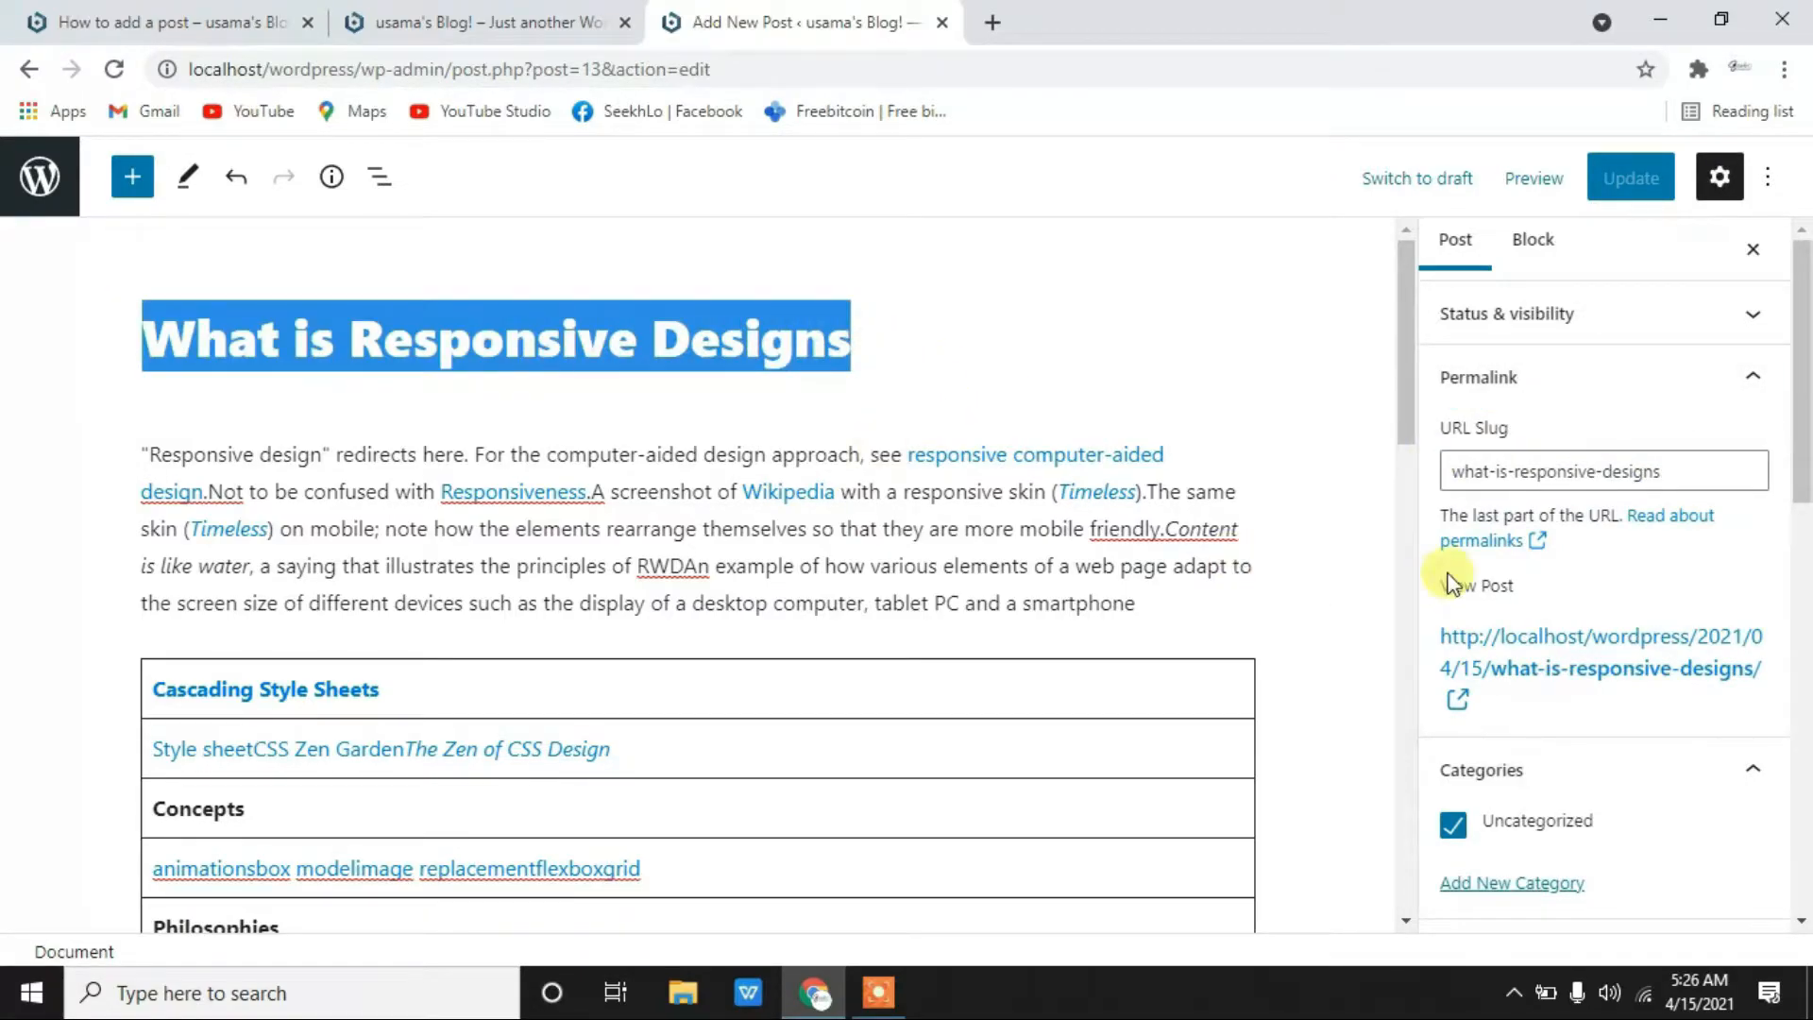
triple_click(1634, 471)
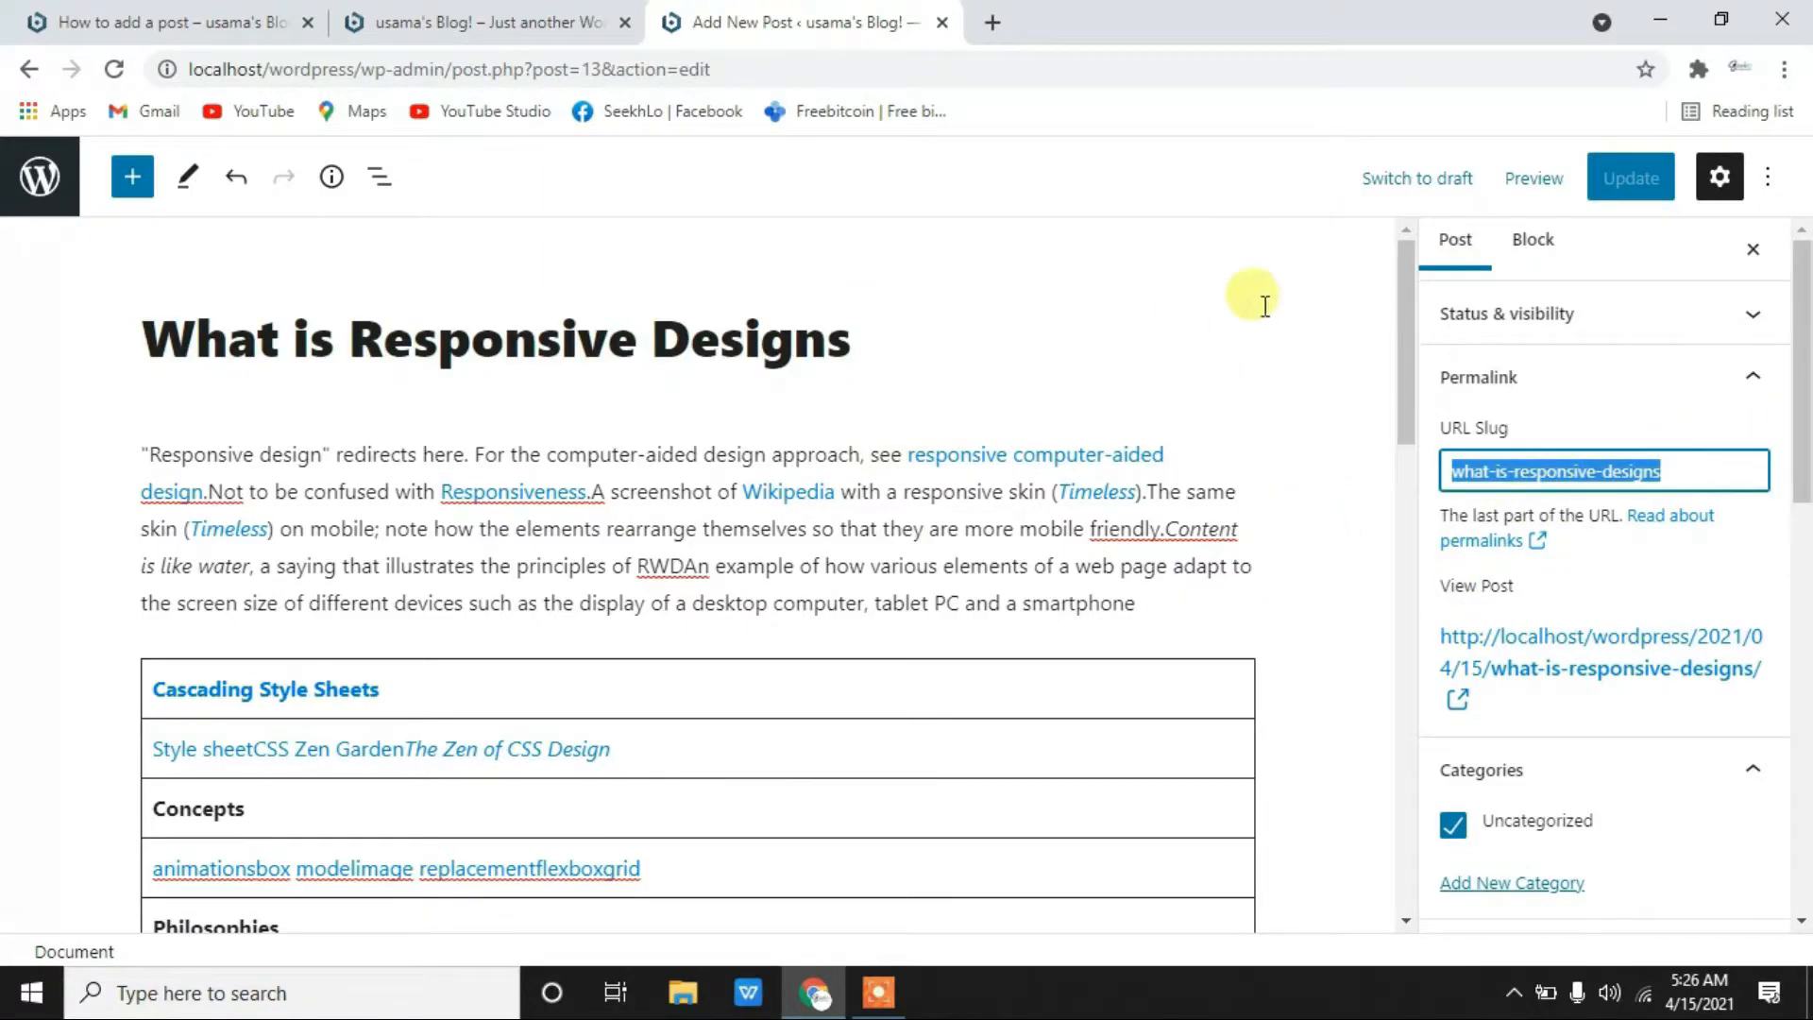
- Open the full post from the blog's front page and compare the slug in its web address with its title
click(501, 21)
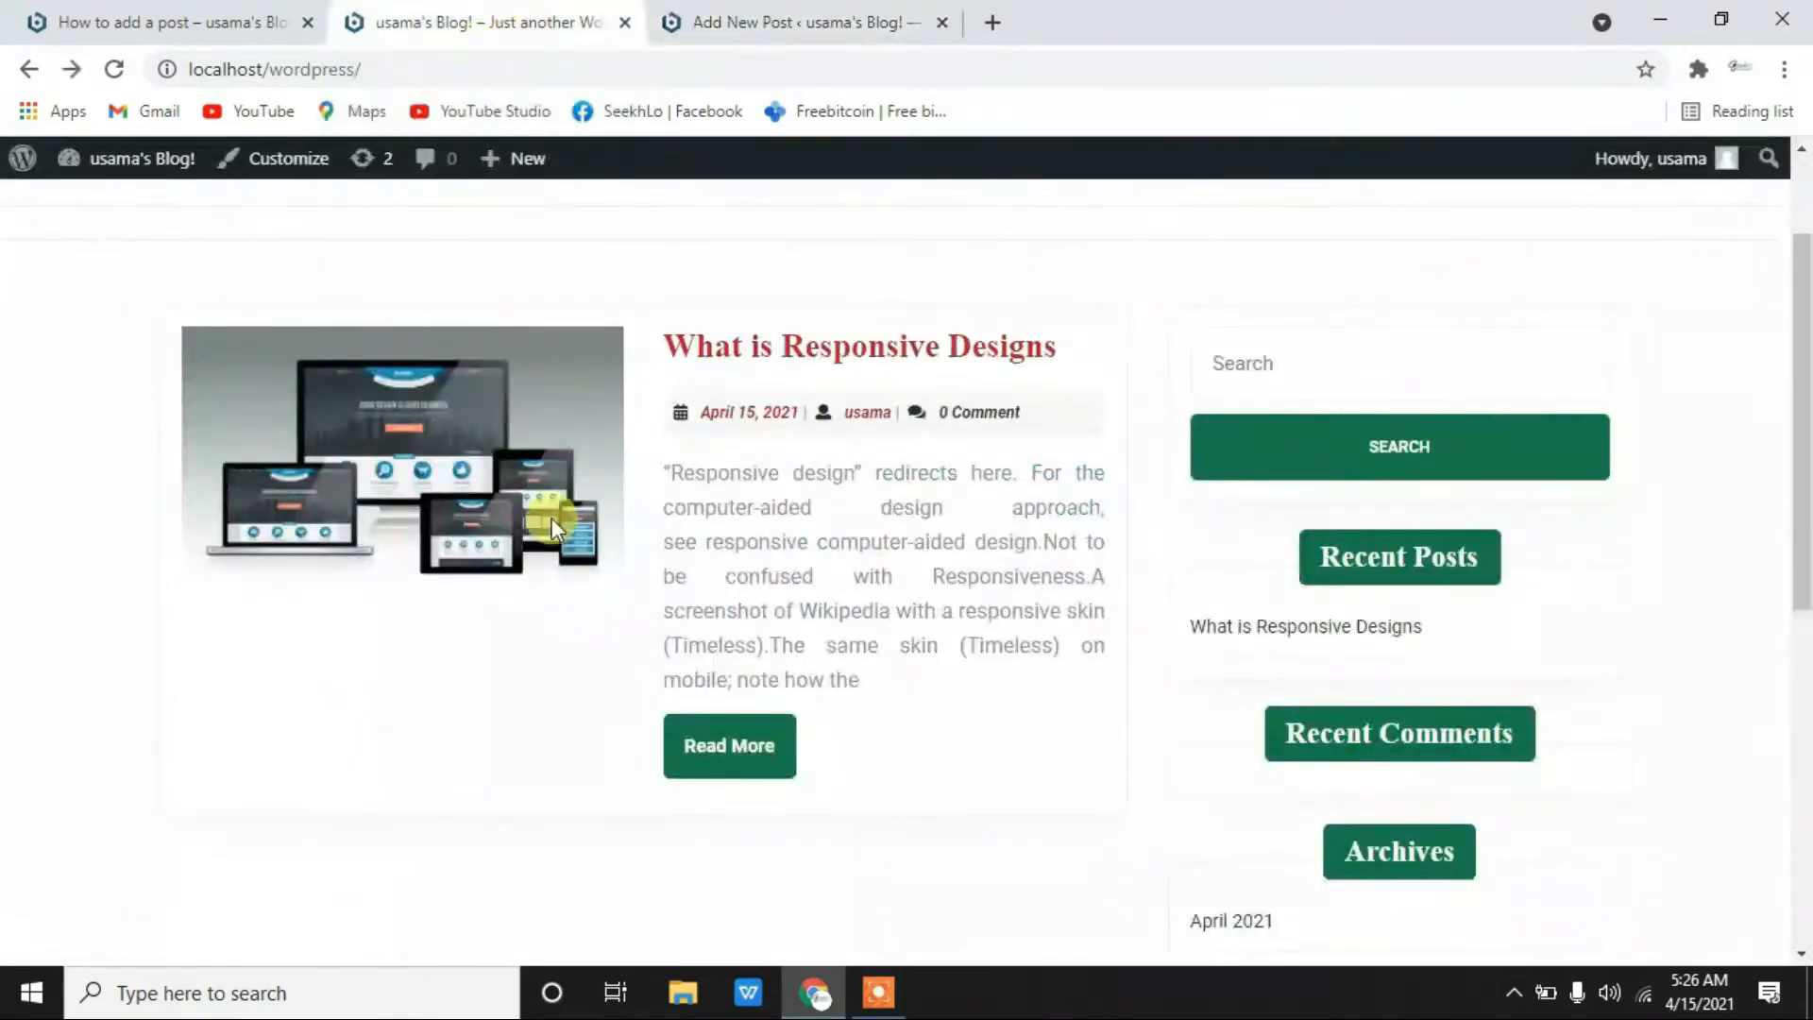
click(753, 754)
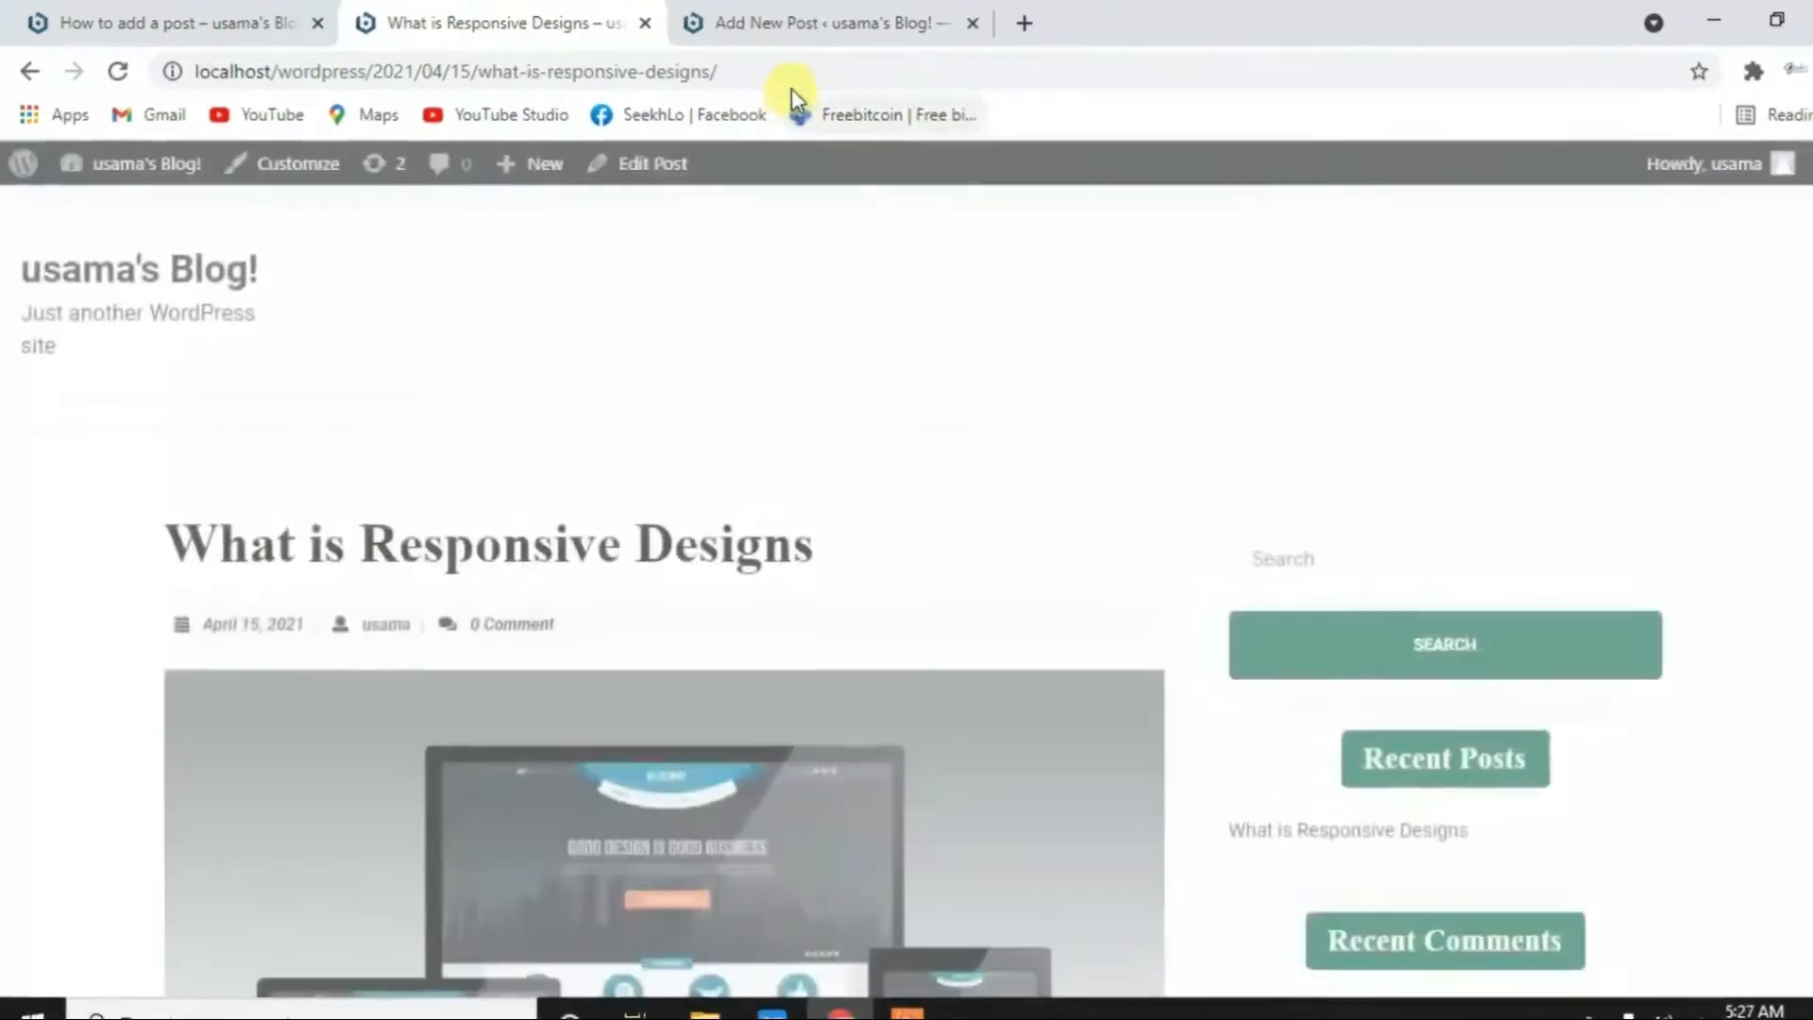
click(755, 70)
click(759, 71)
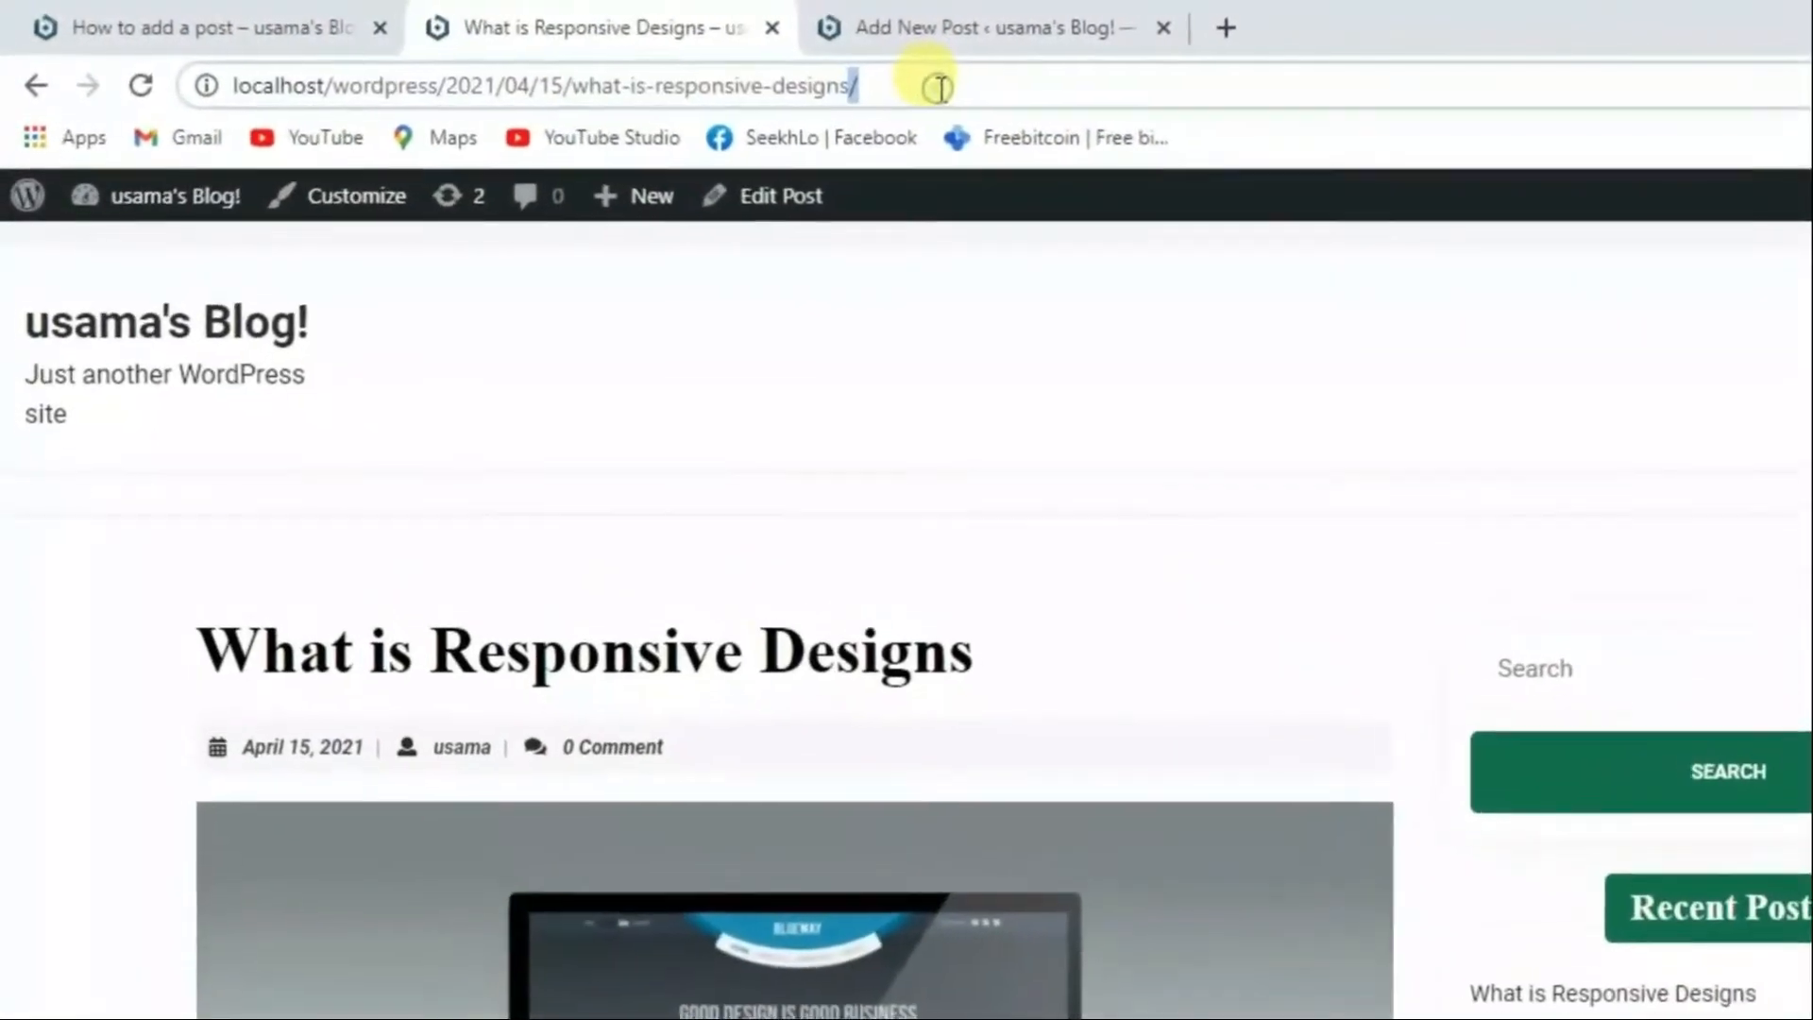
drag(1038, 99, 628, 104)
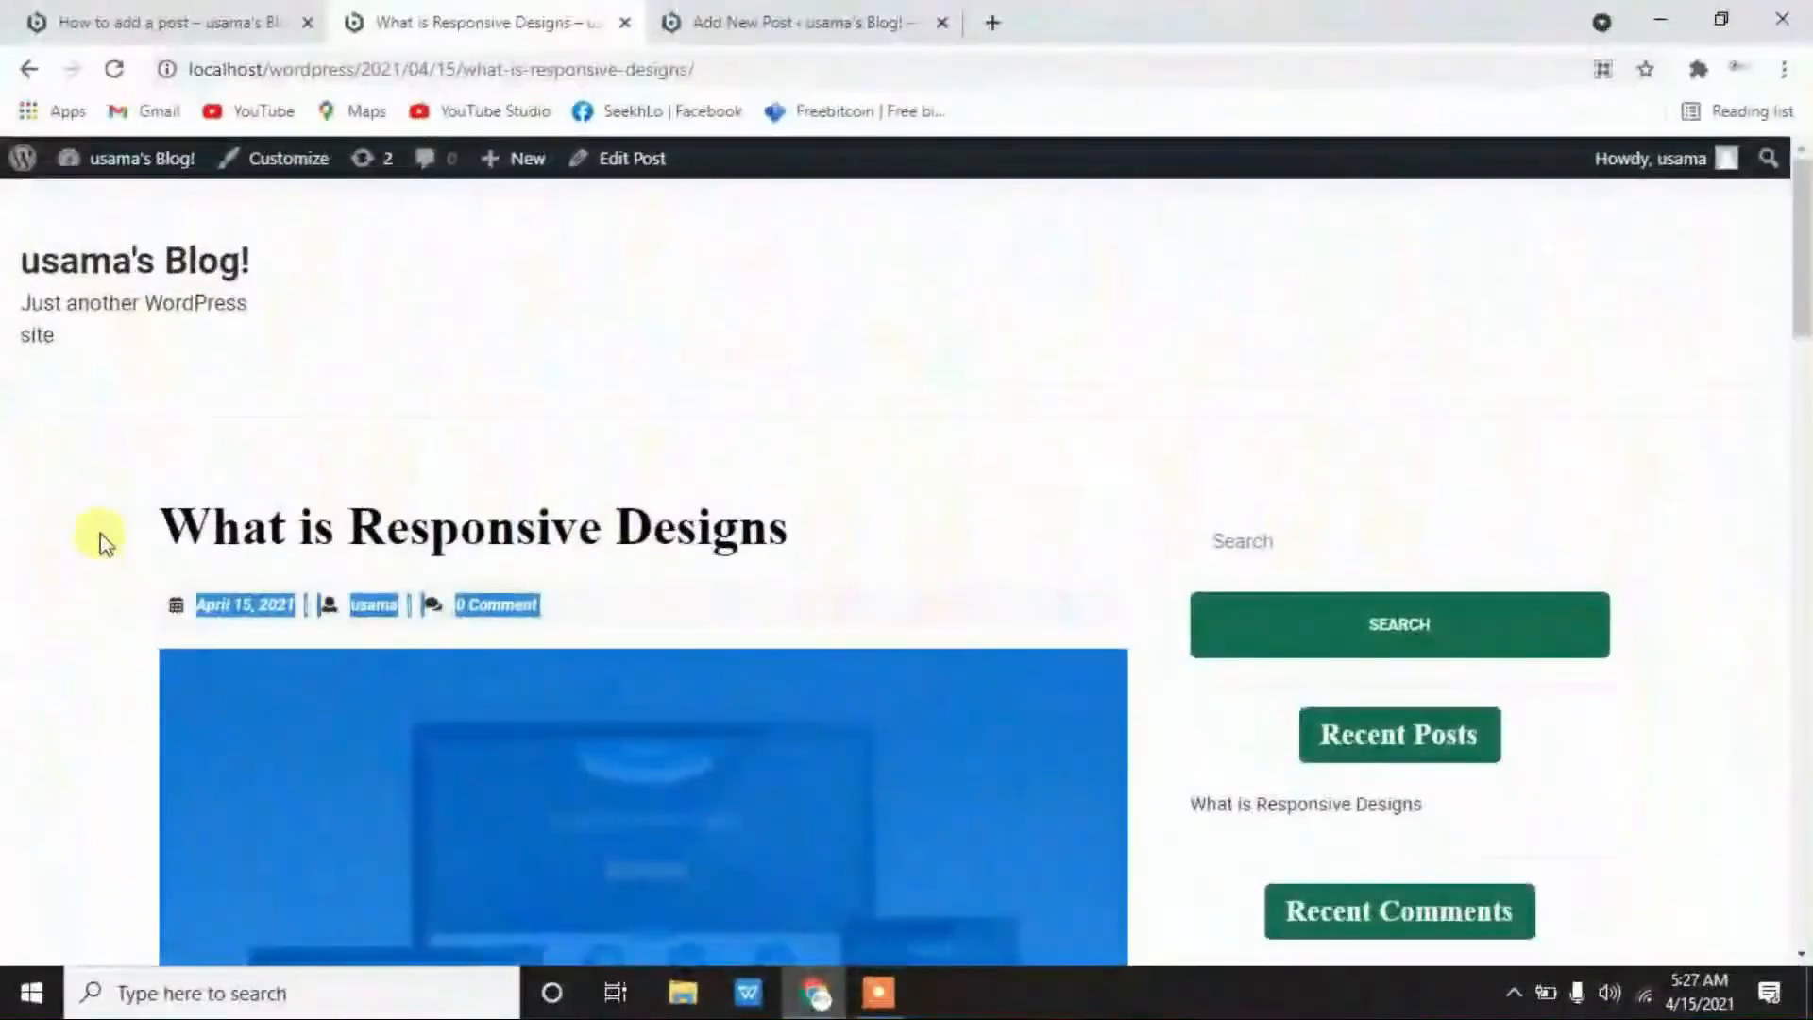
triple_click(180, 500)
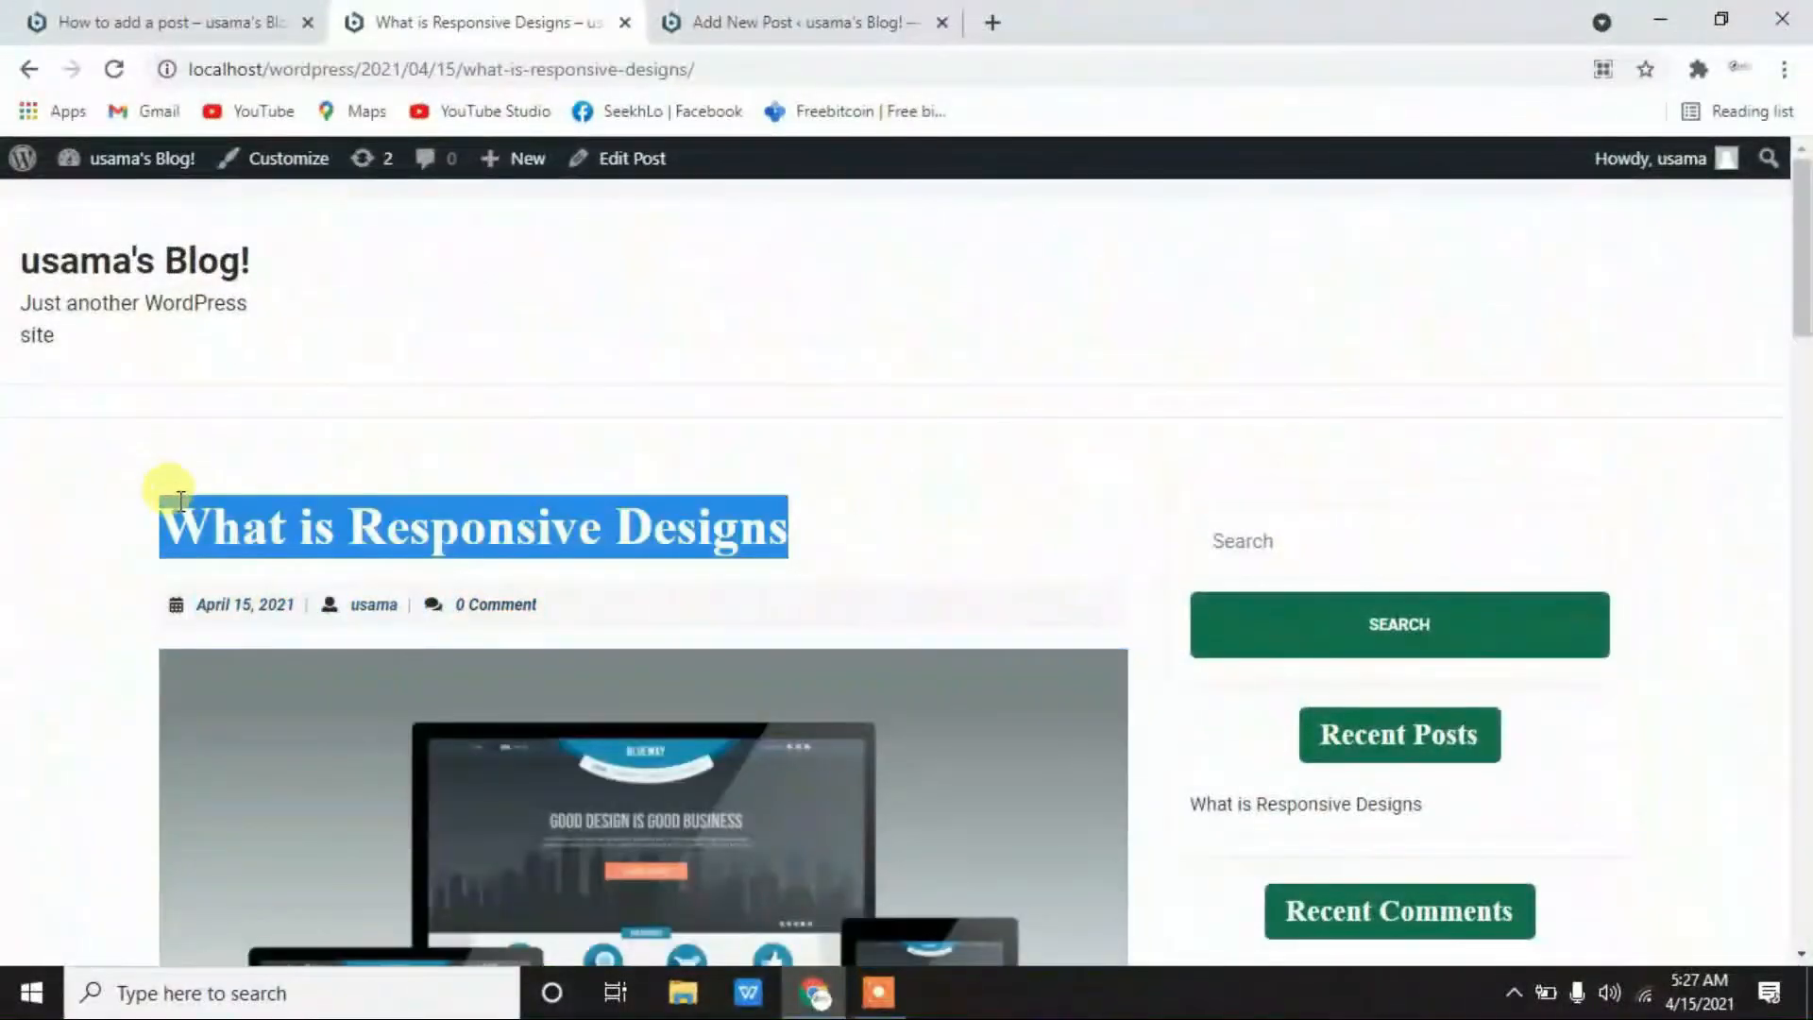
click(709, 70)
drag(716, 69, 572, 71)
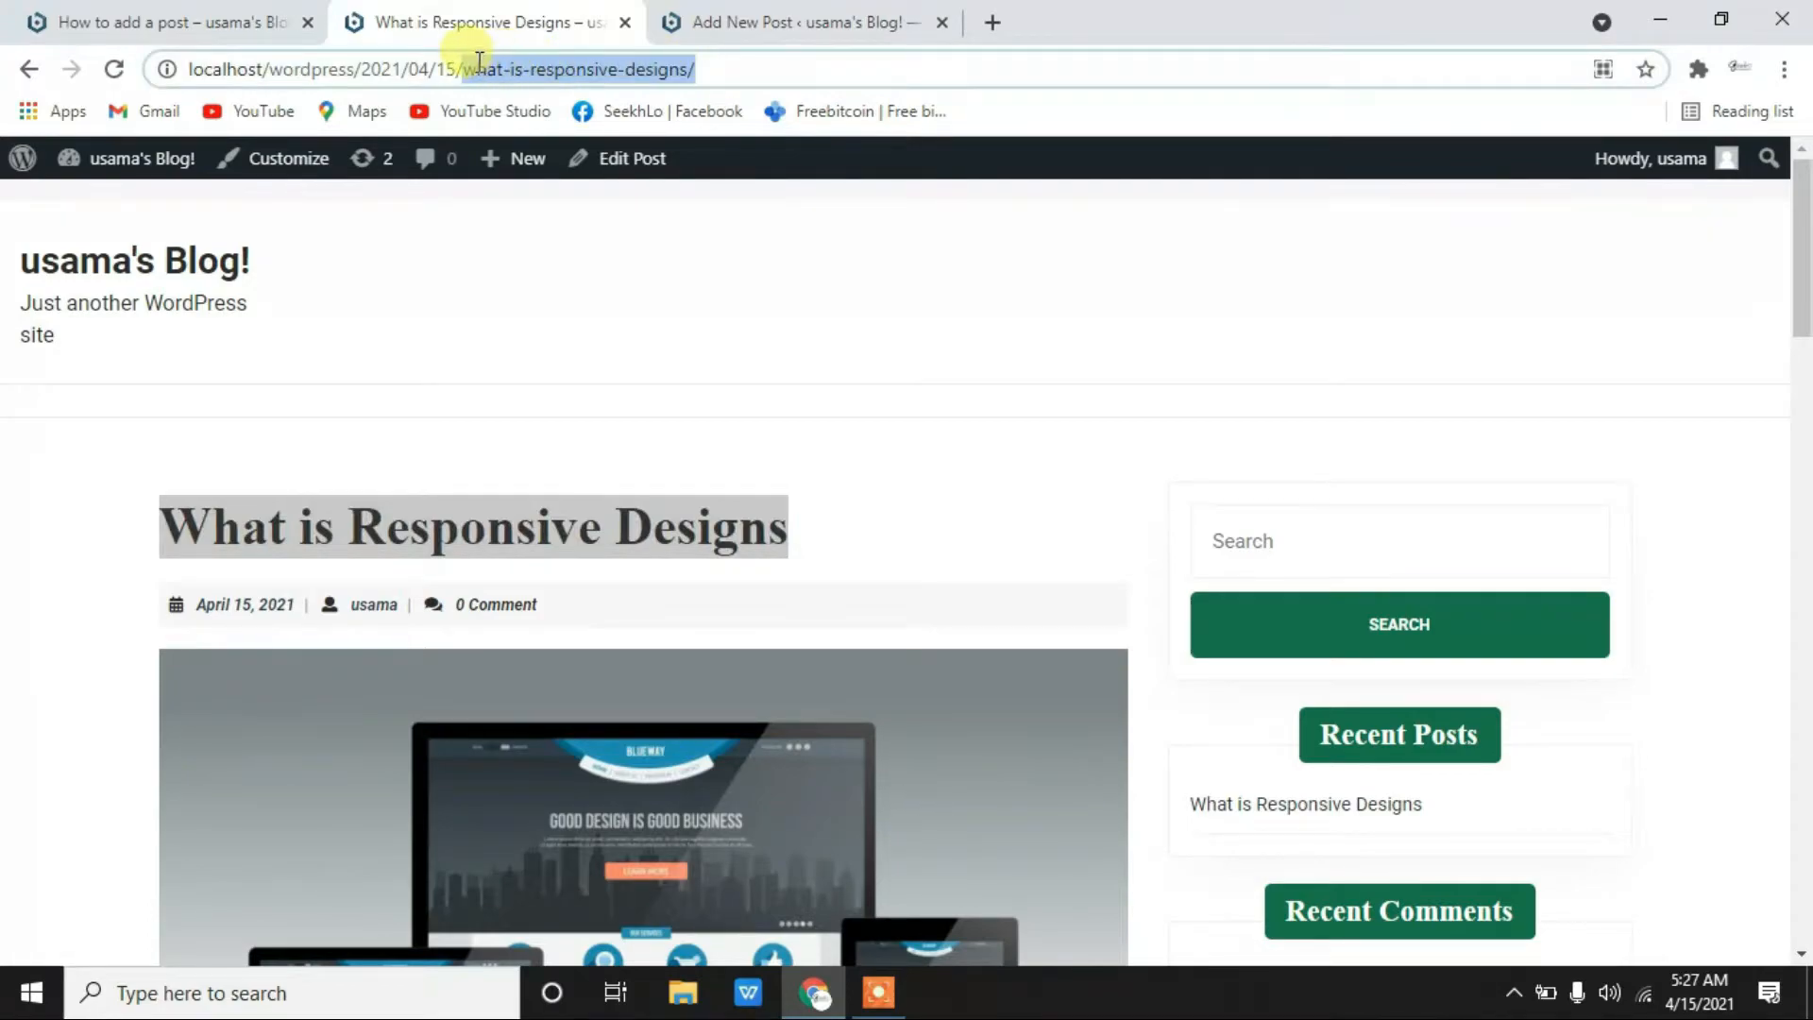
click(732, 59)
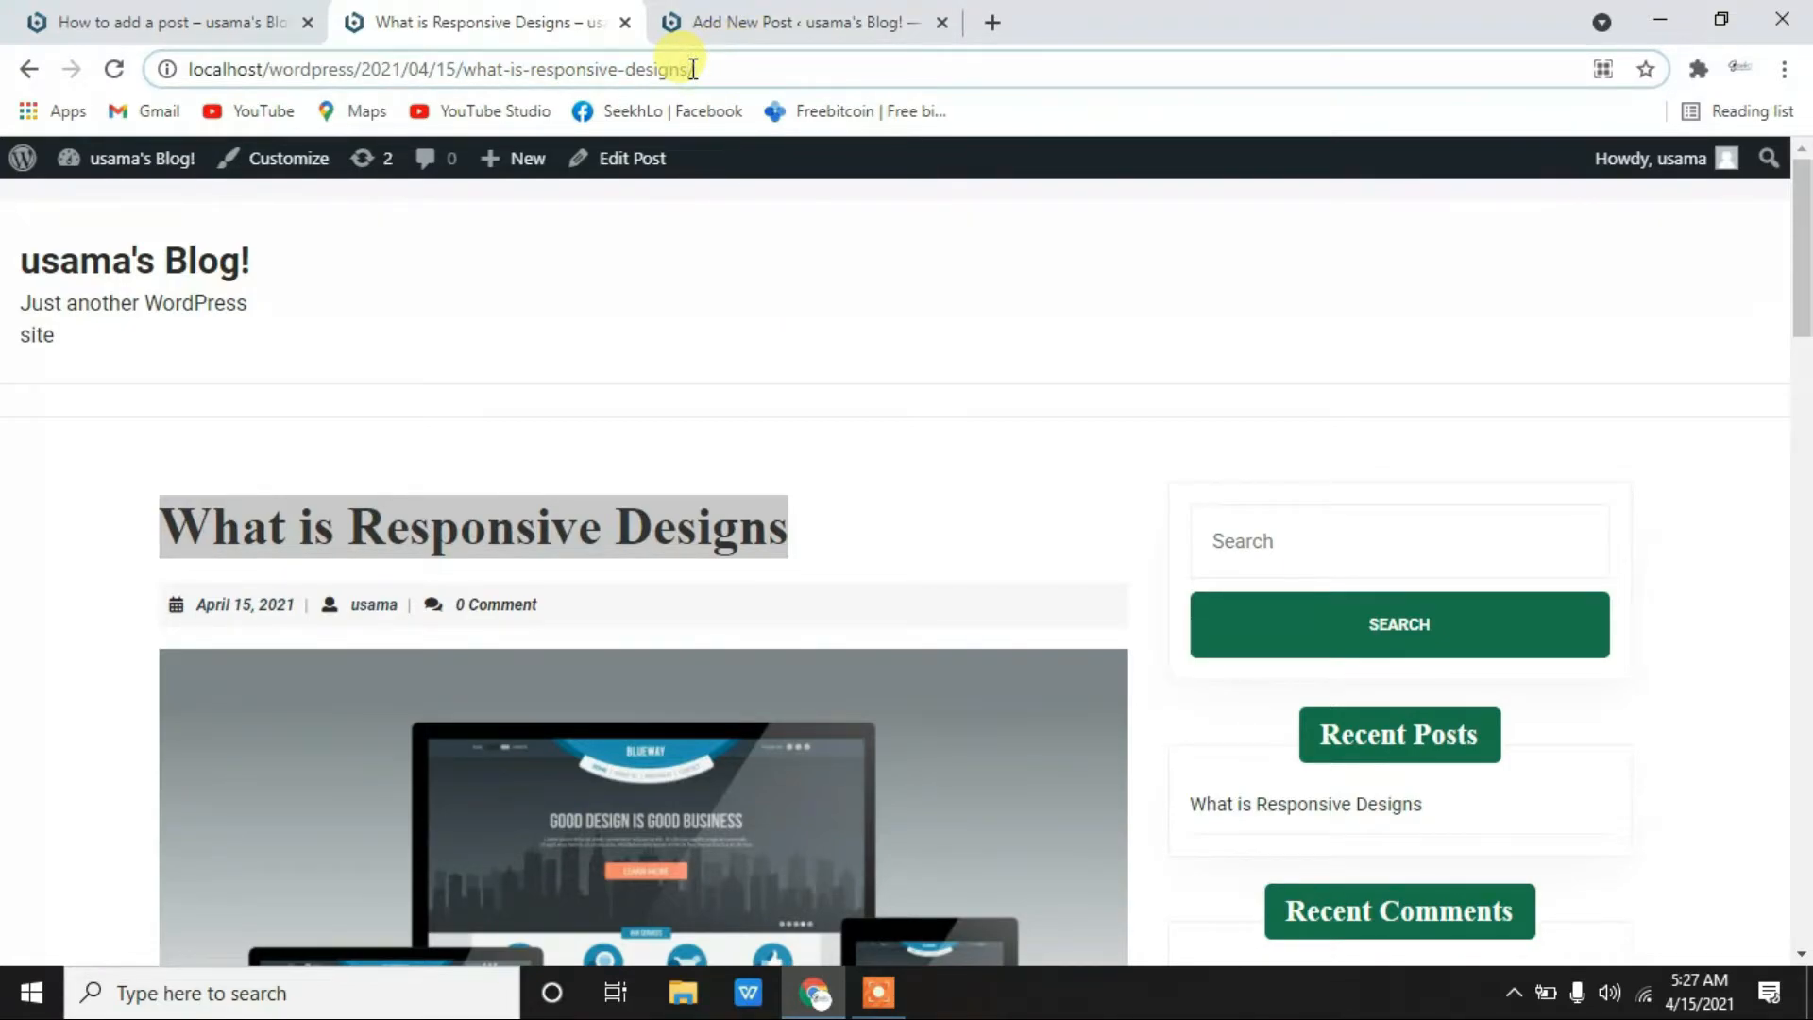
drag(694, 69, 530, 78)
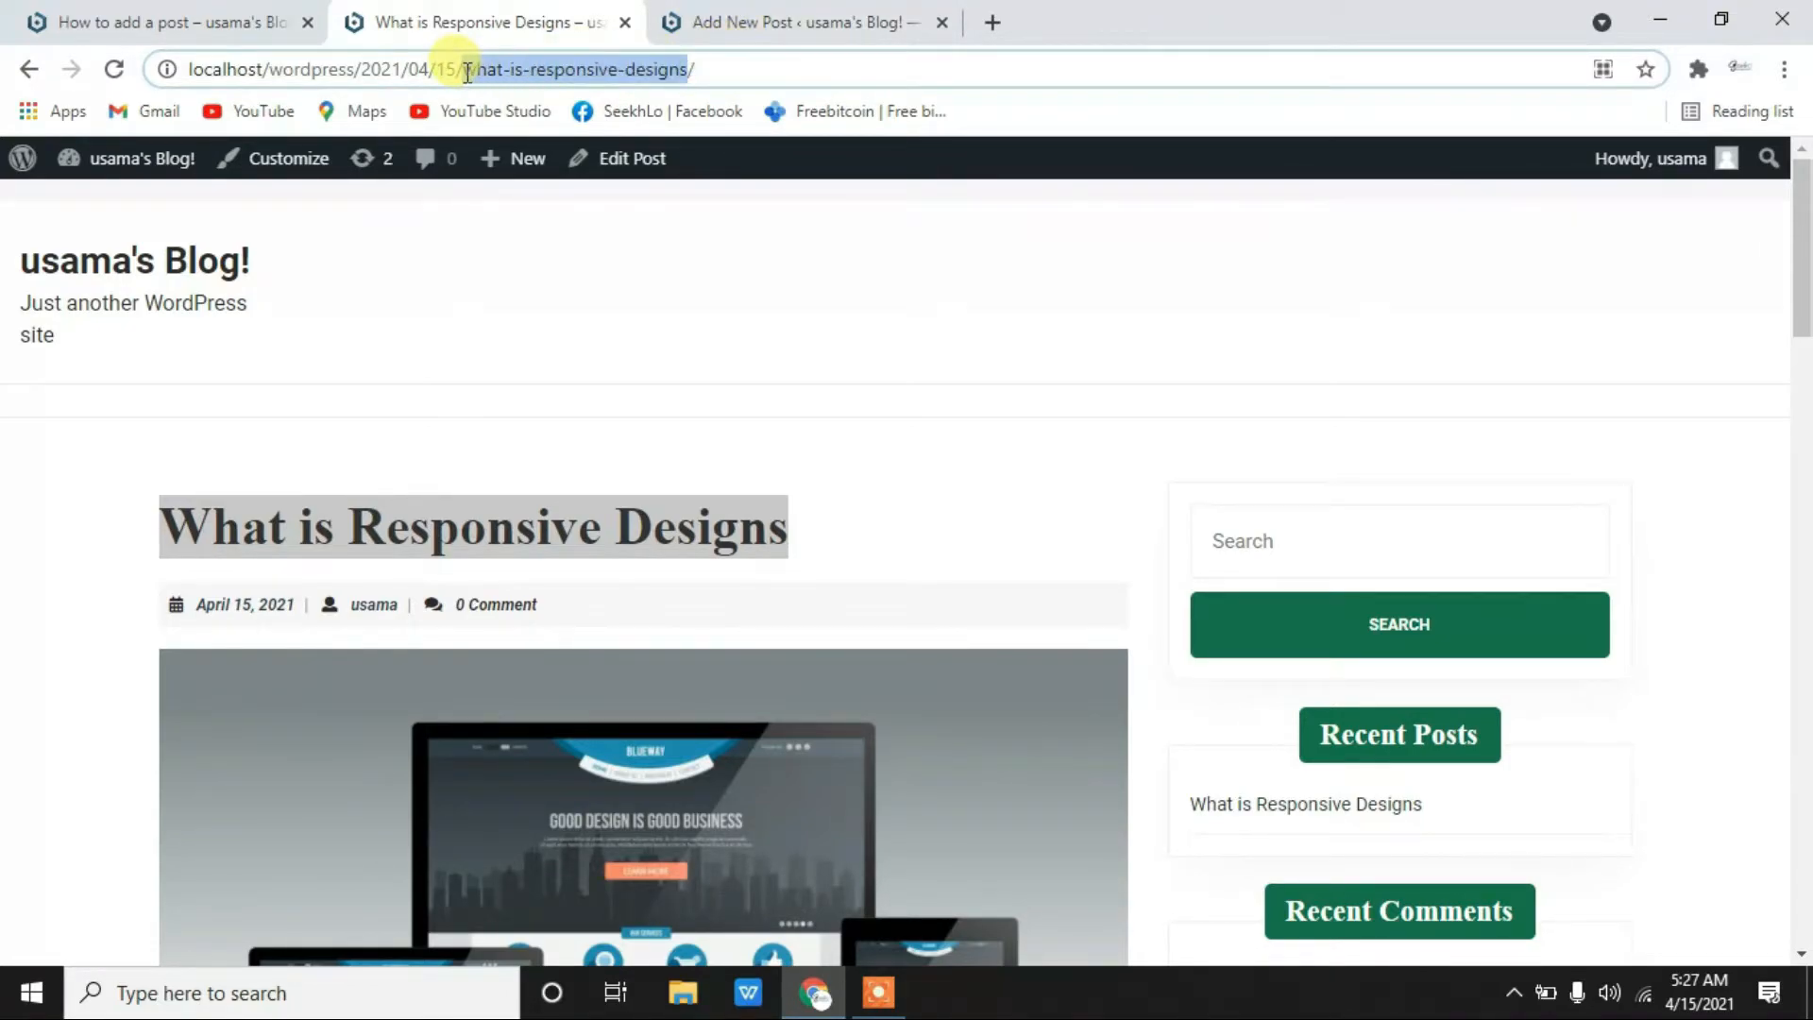
- Return to the post editor, change the post's URL slug to "reponsiveness", and update the post
click(788, 13)
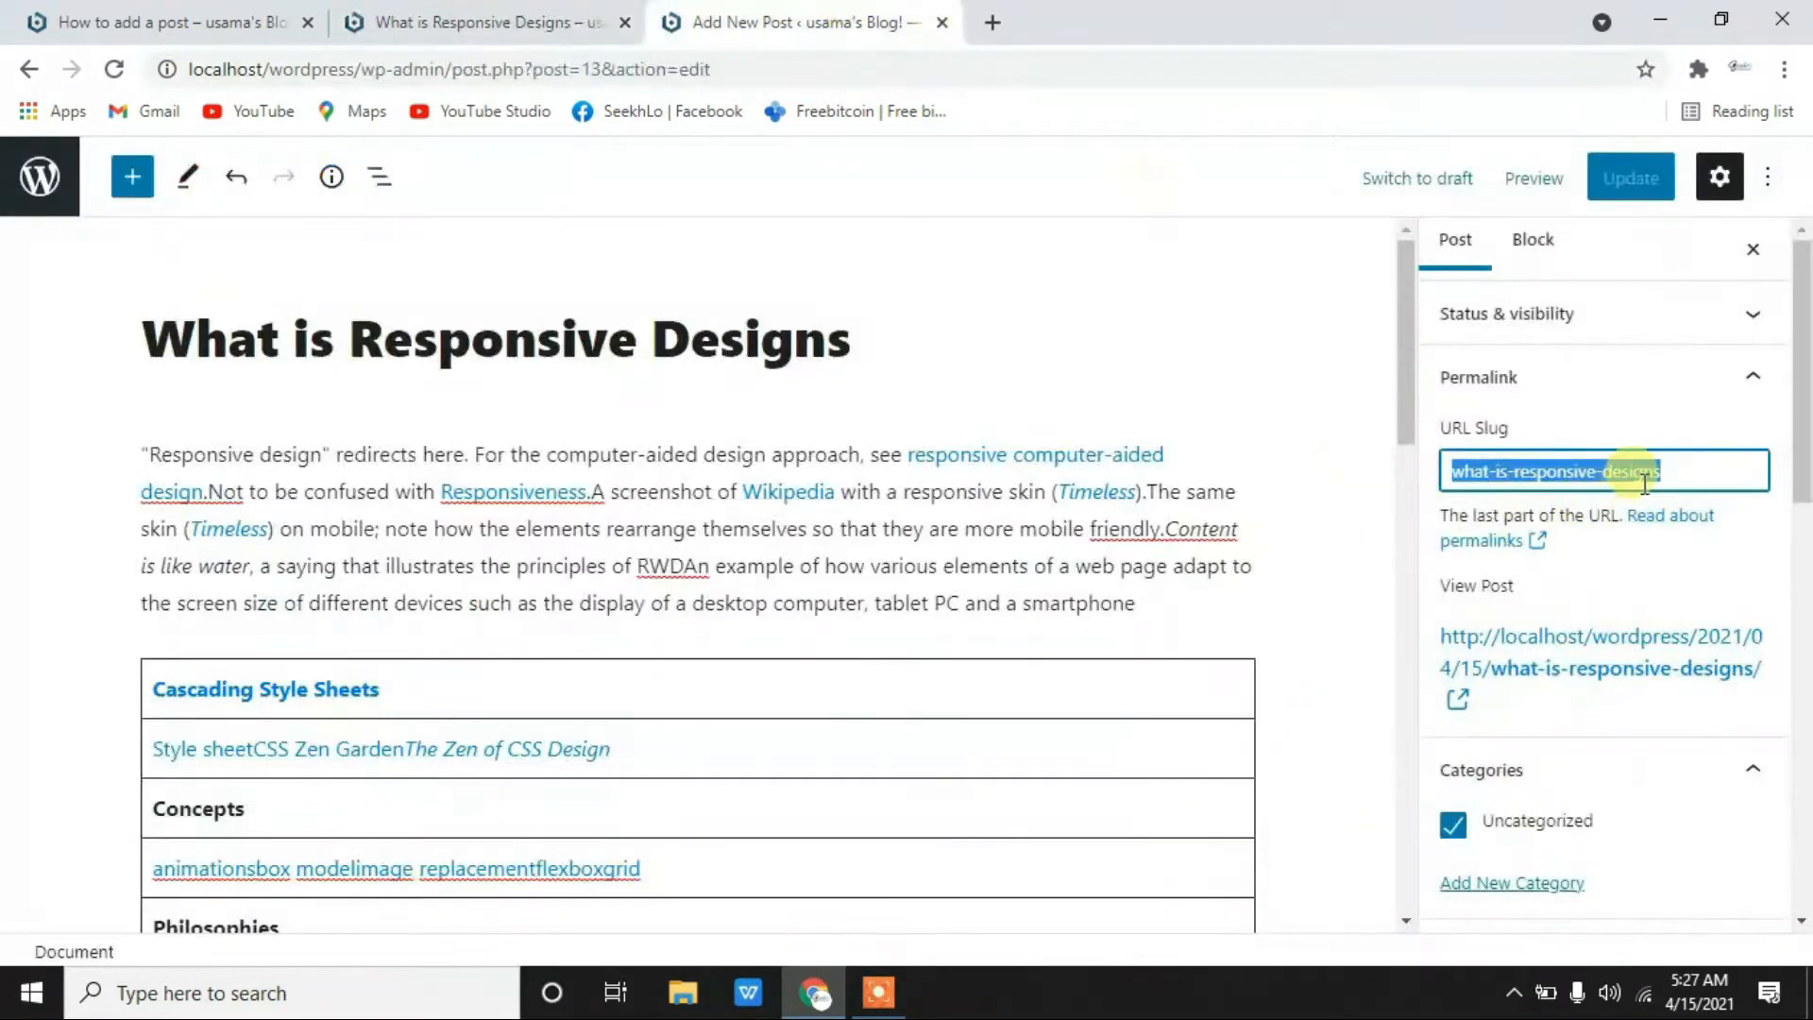
click(1602, 382)
click(1602, 385)
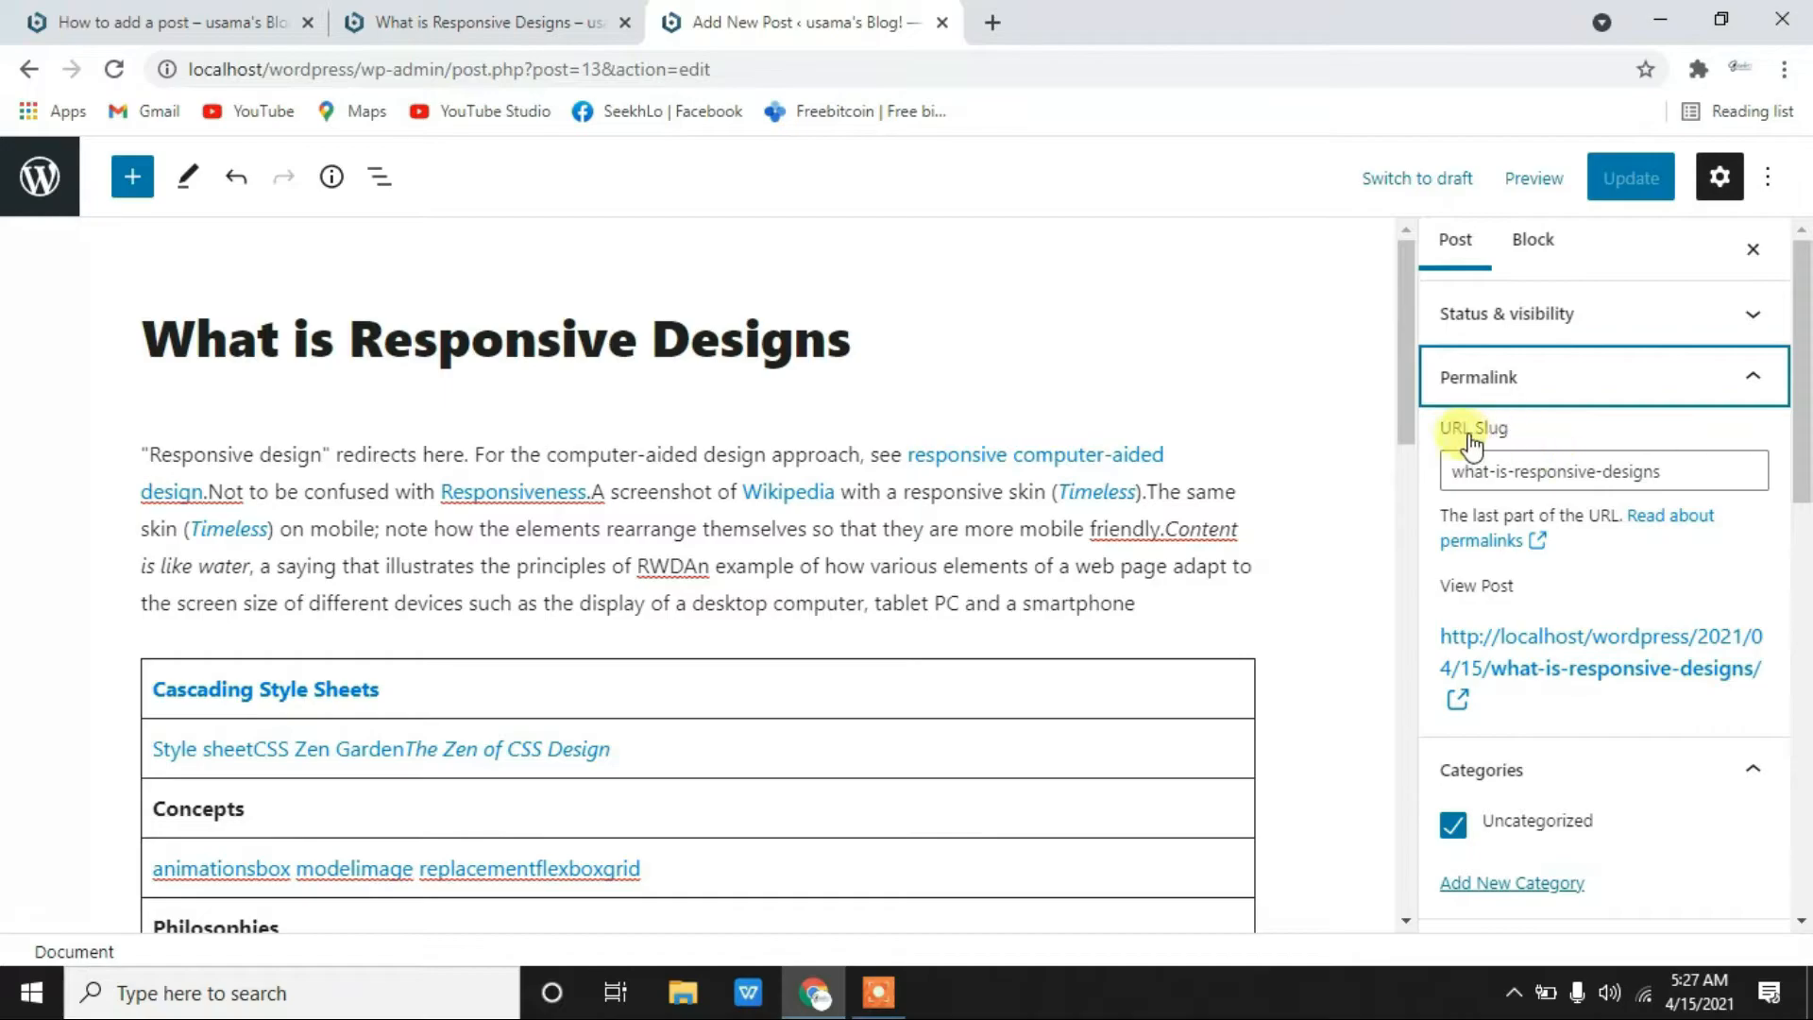
click(1669, 473)
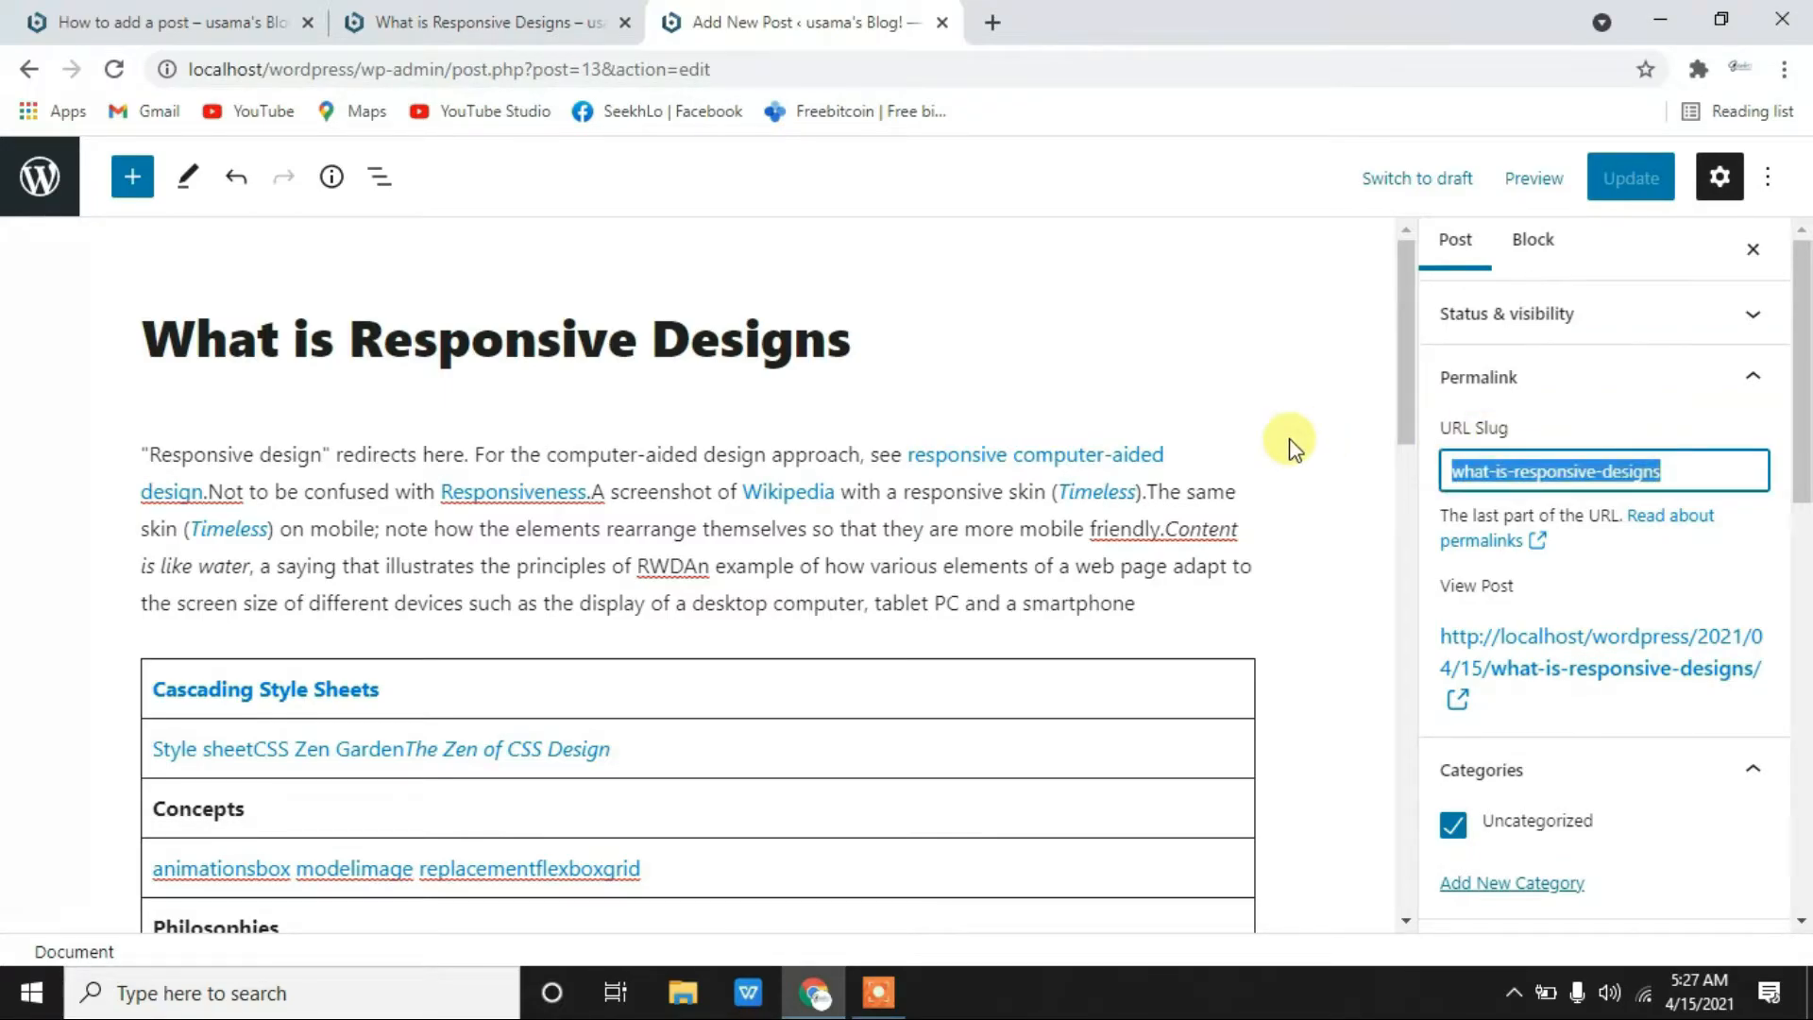
key(BackSpace)
text(reponsiveness)
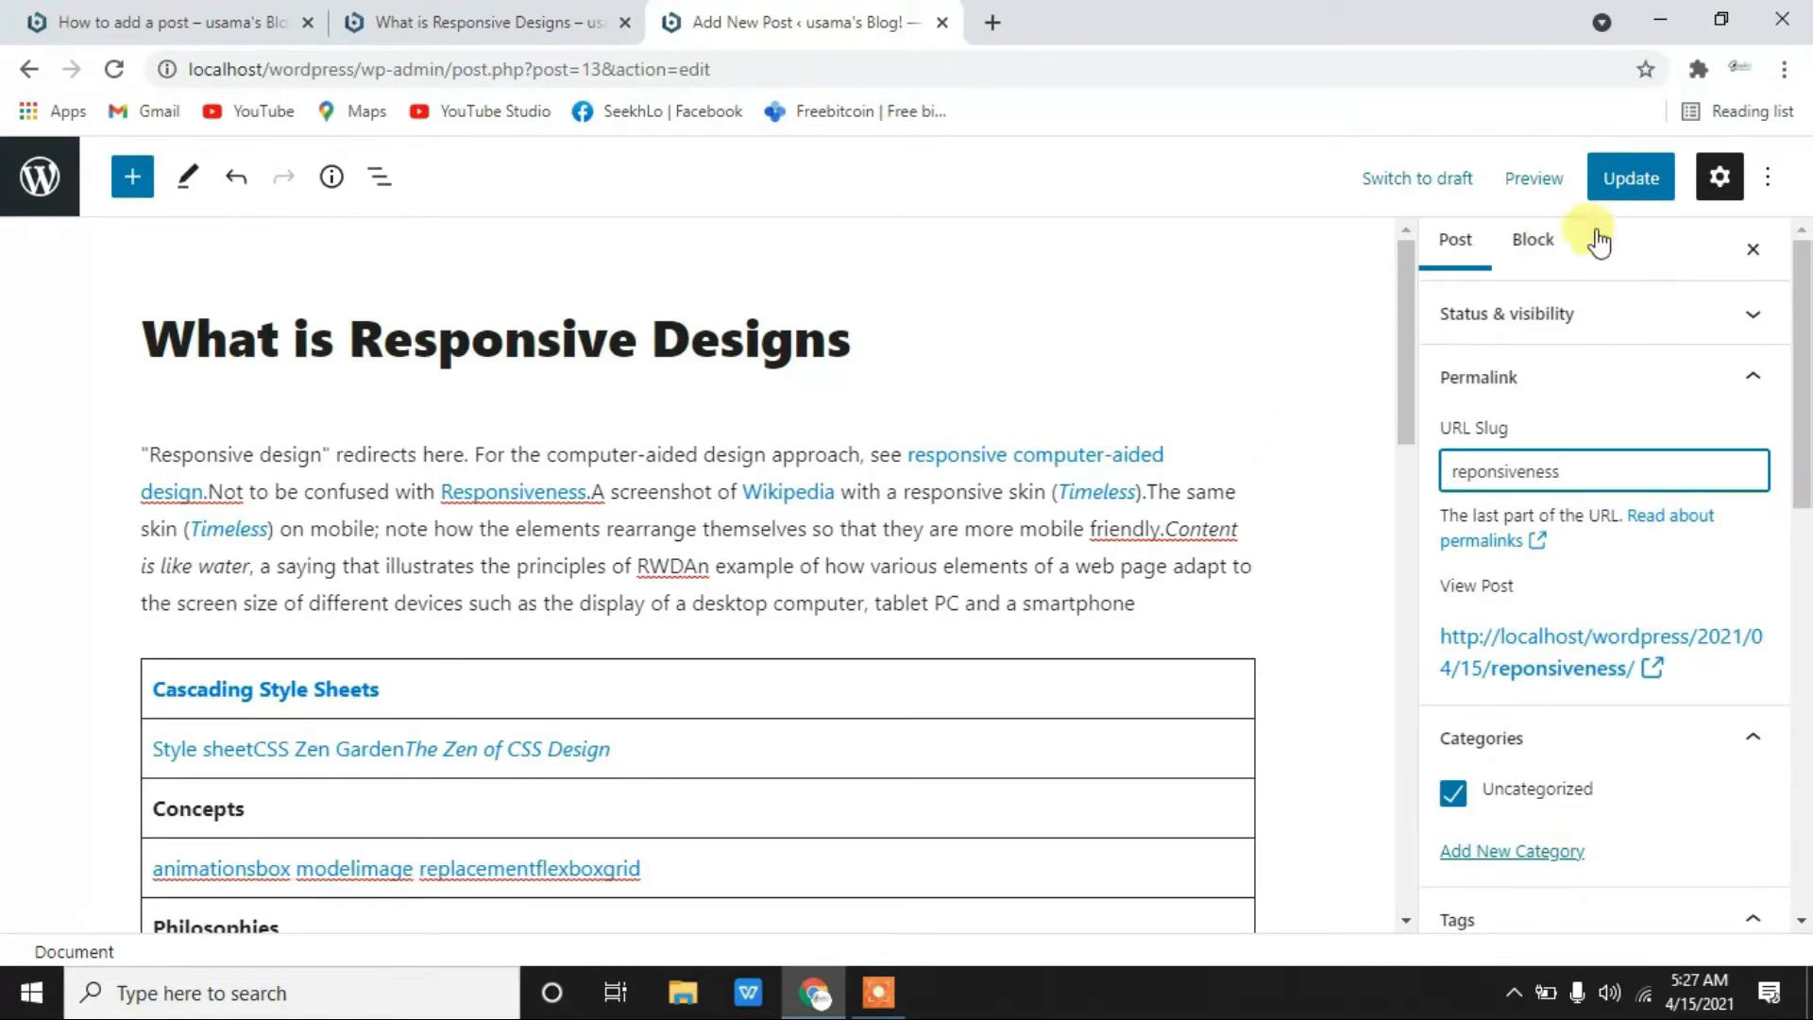
click(1631, 177)
- Switch to the published post and check the updated slug in its web address
click(491, 13)
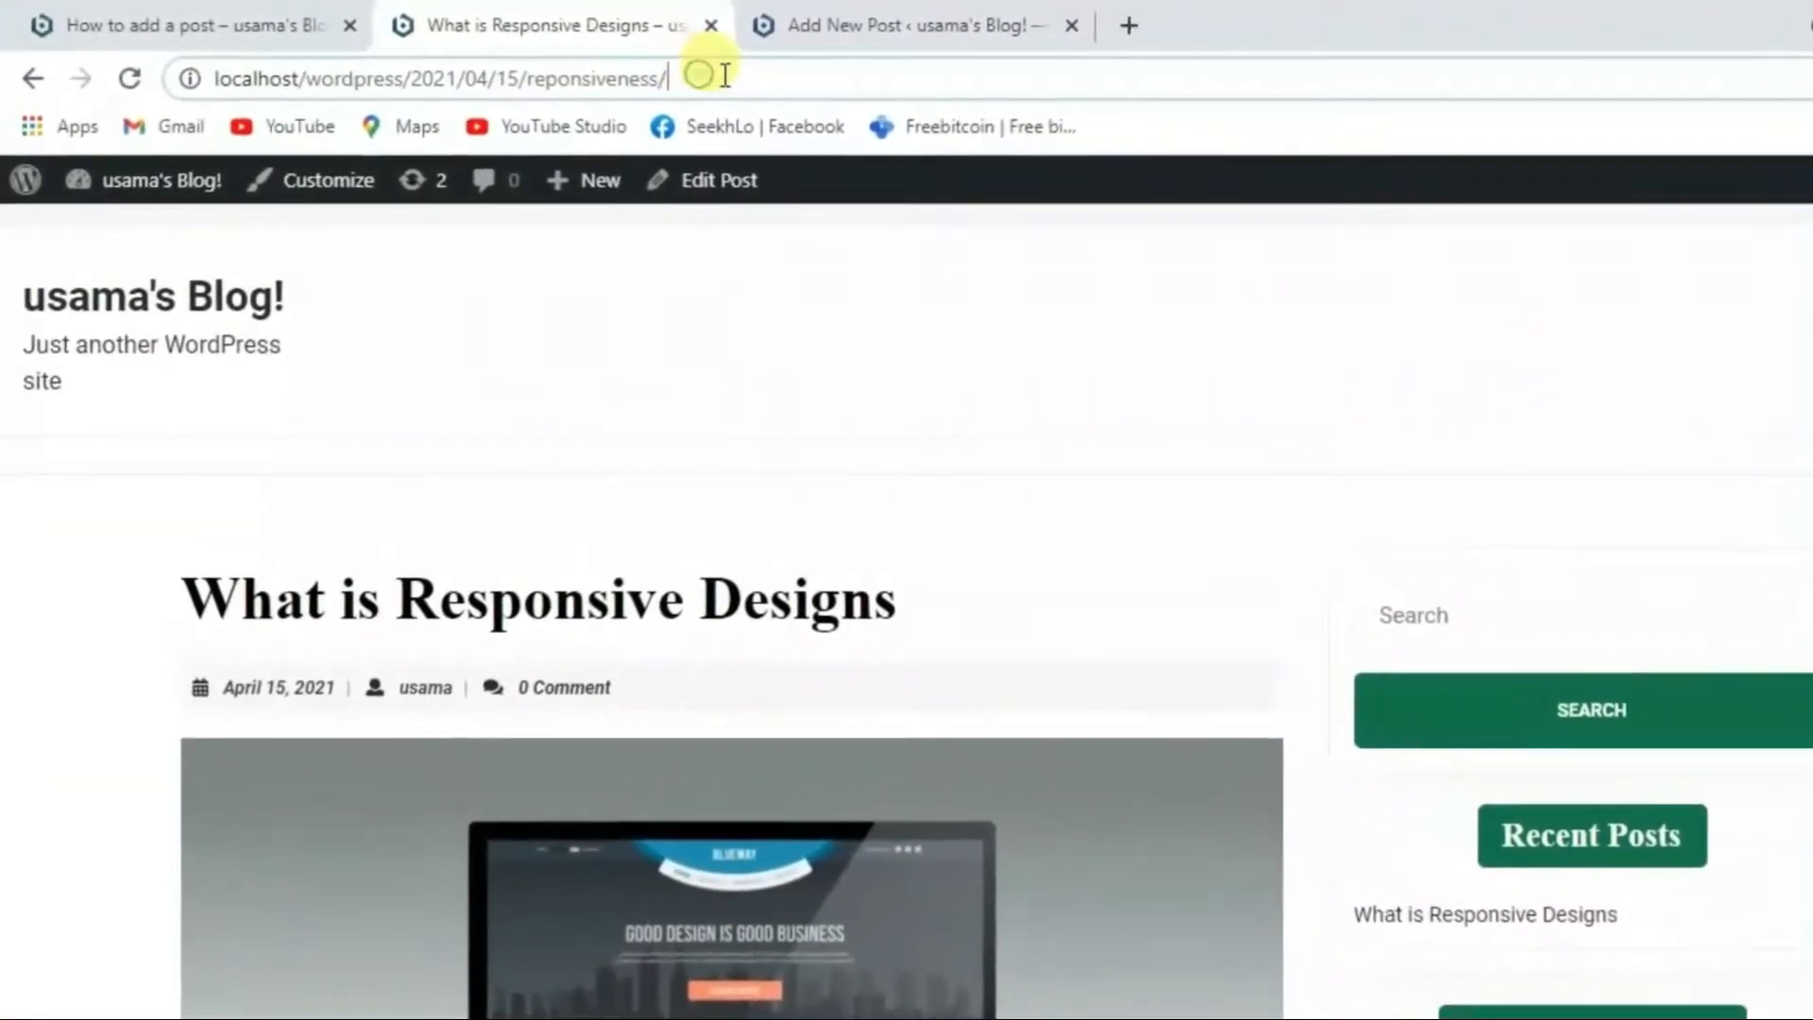
drag(724, 76, 524, 78)
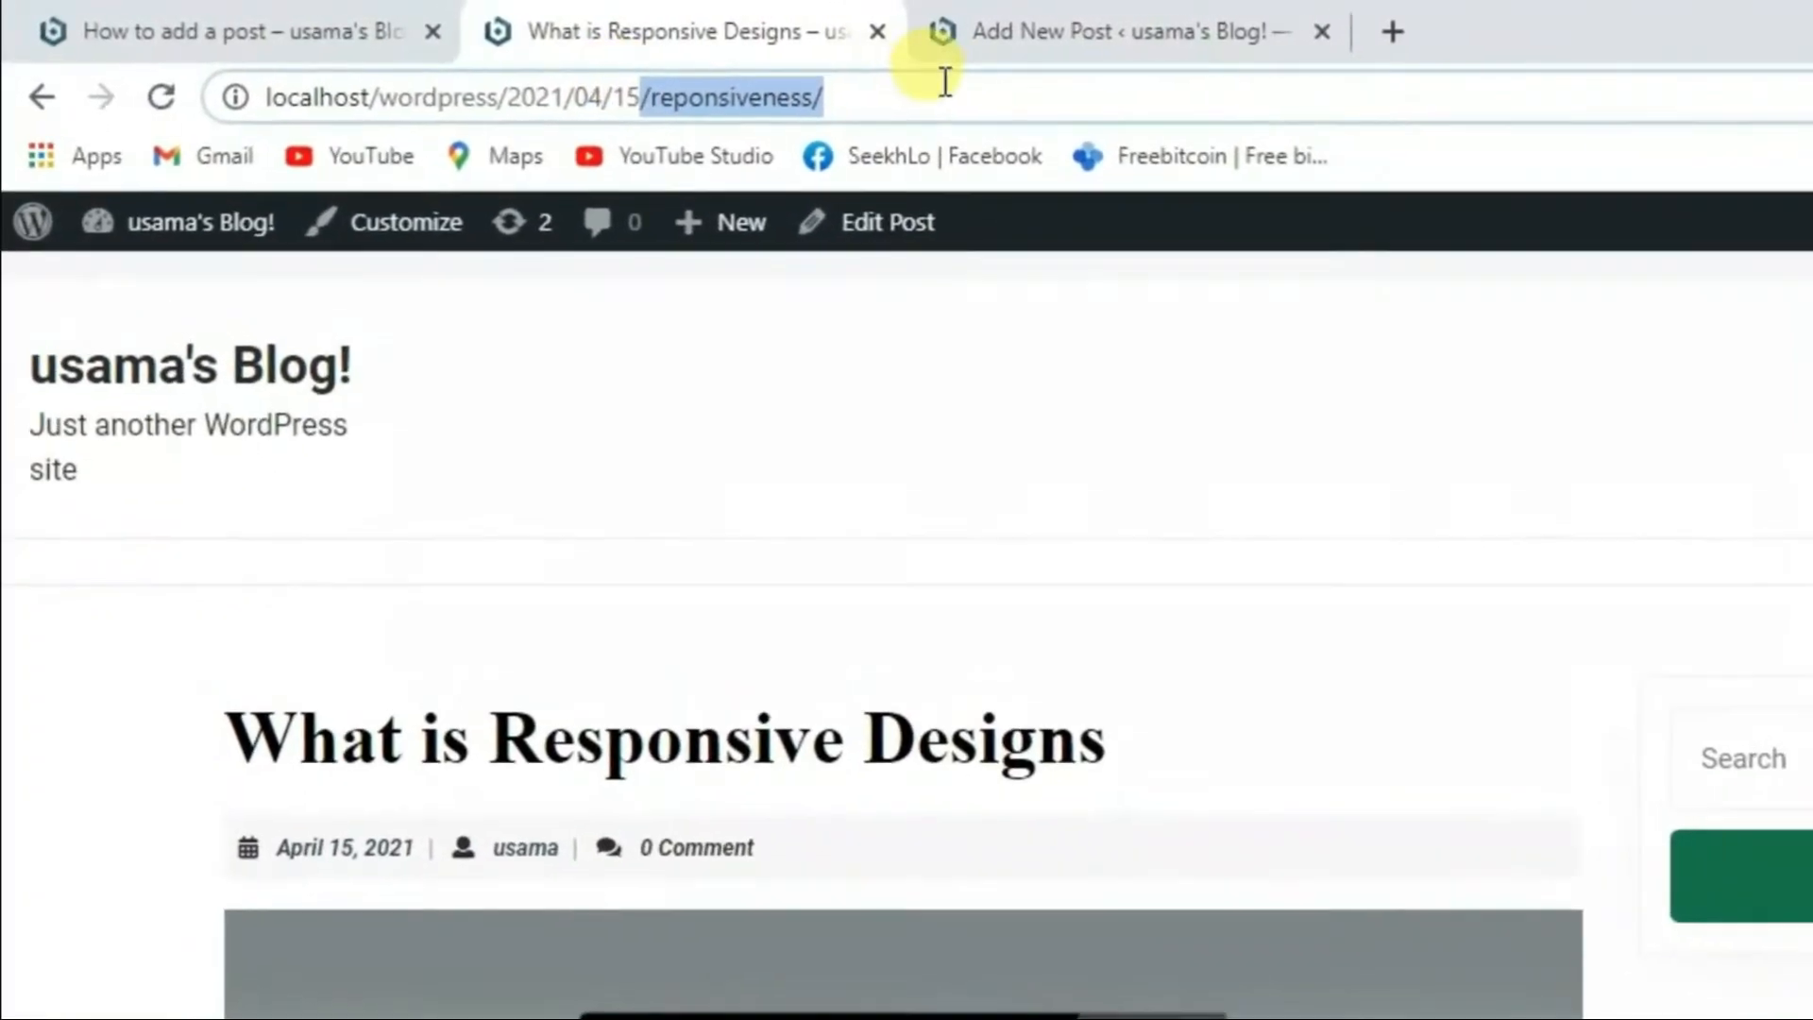
click(899, 81)
key(ctrl+a)
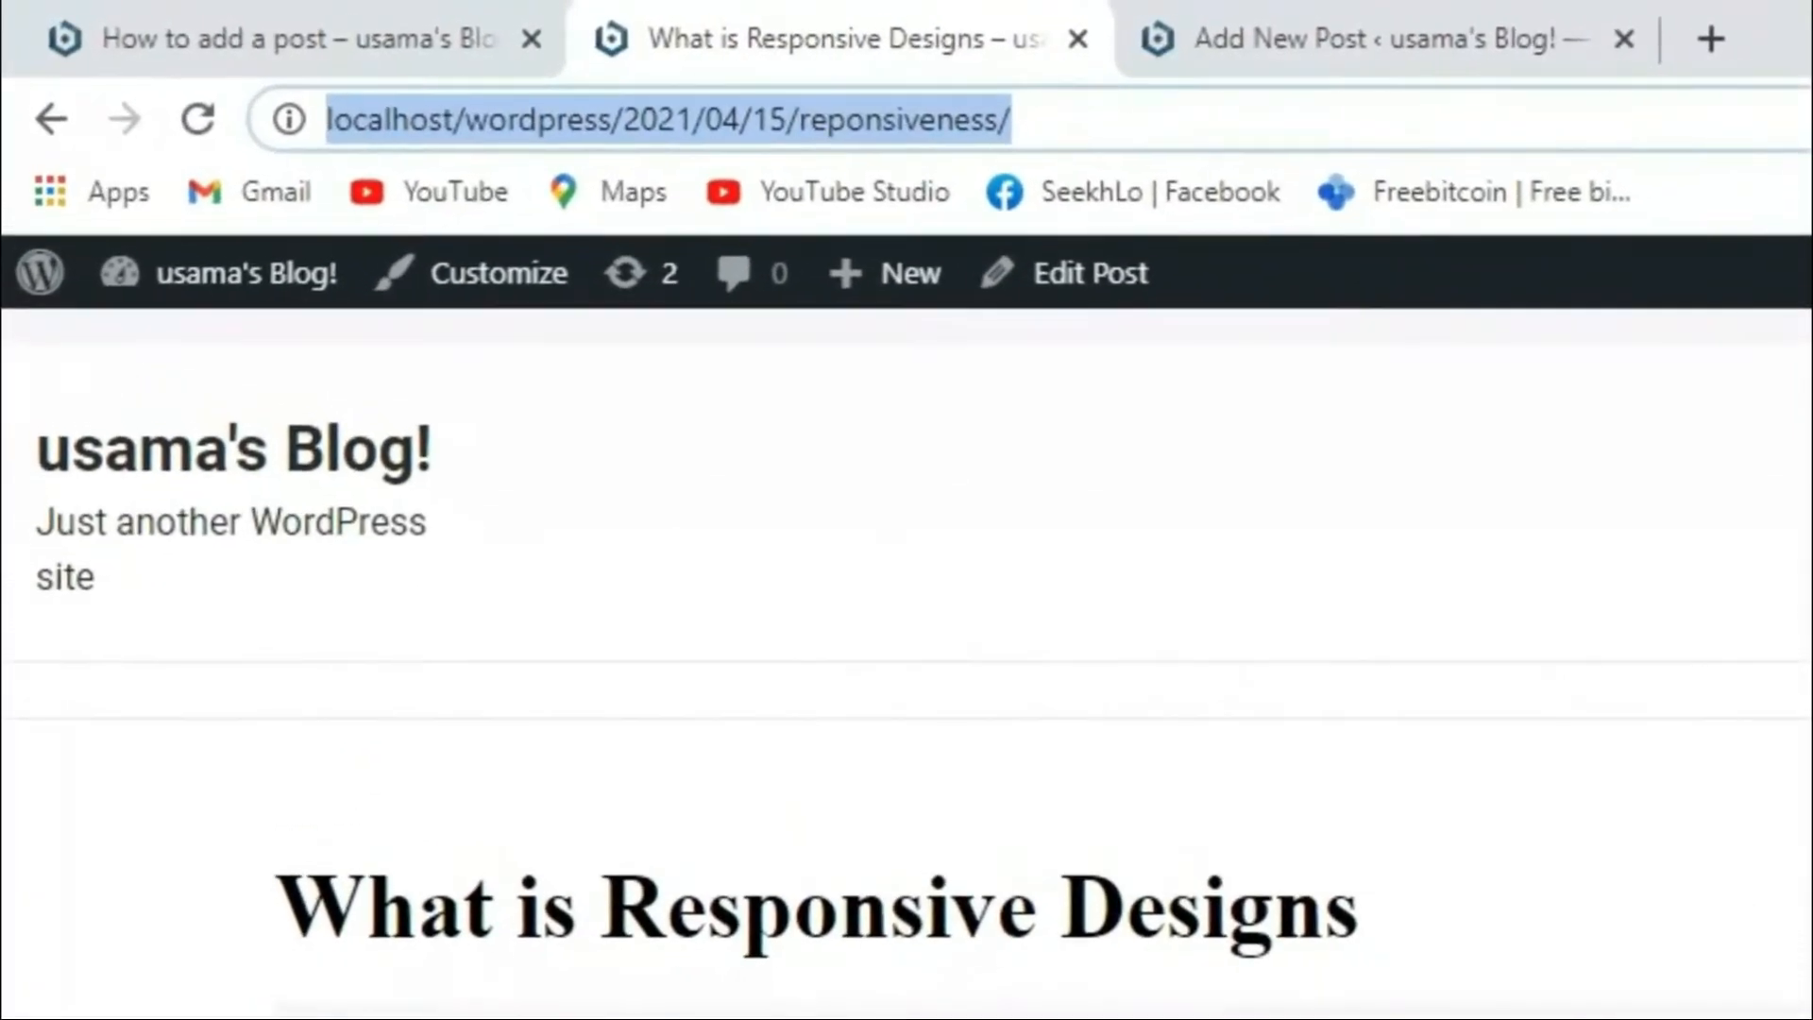
- Go back to the post editor and look over the post's tags, content and block outline
click(1313, 175)
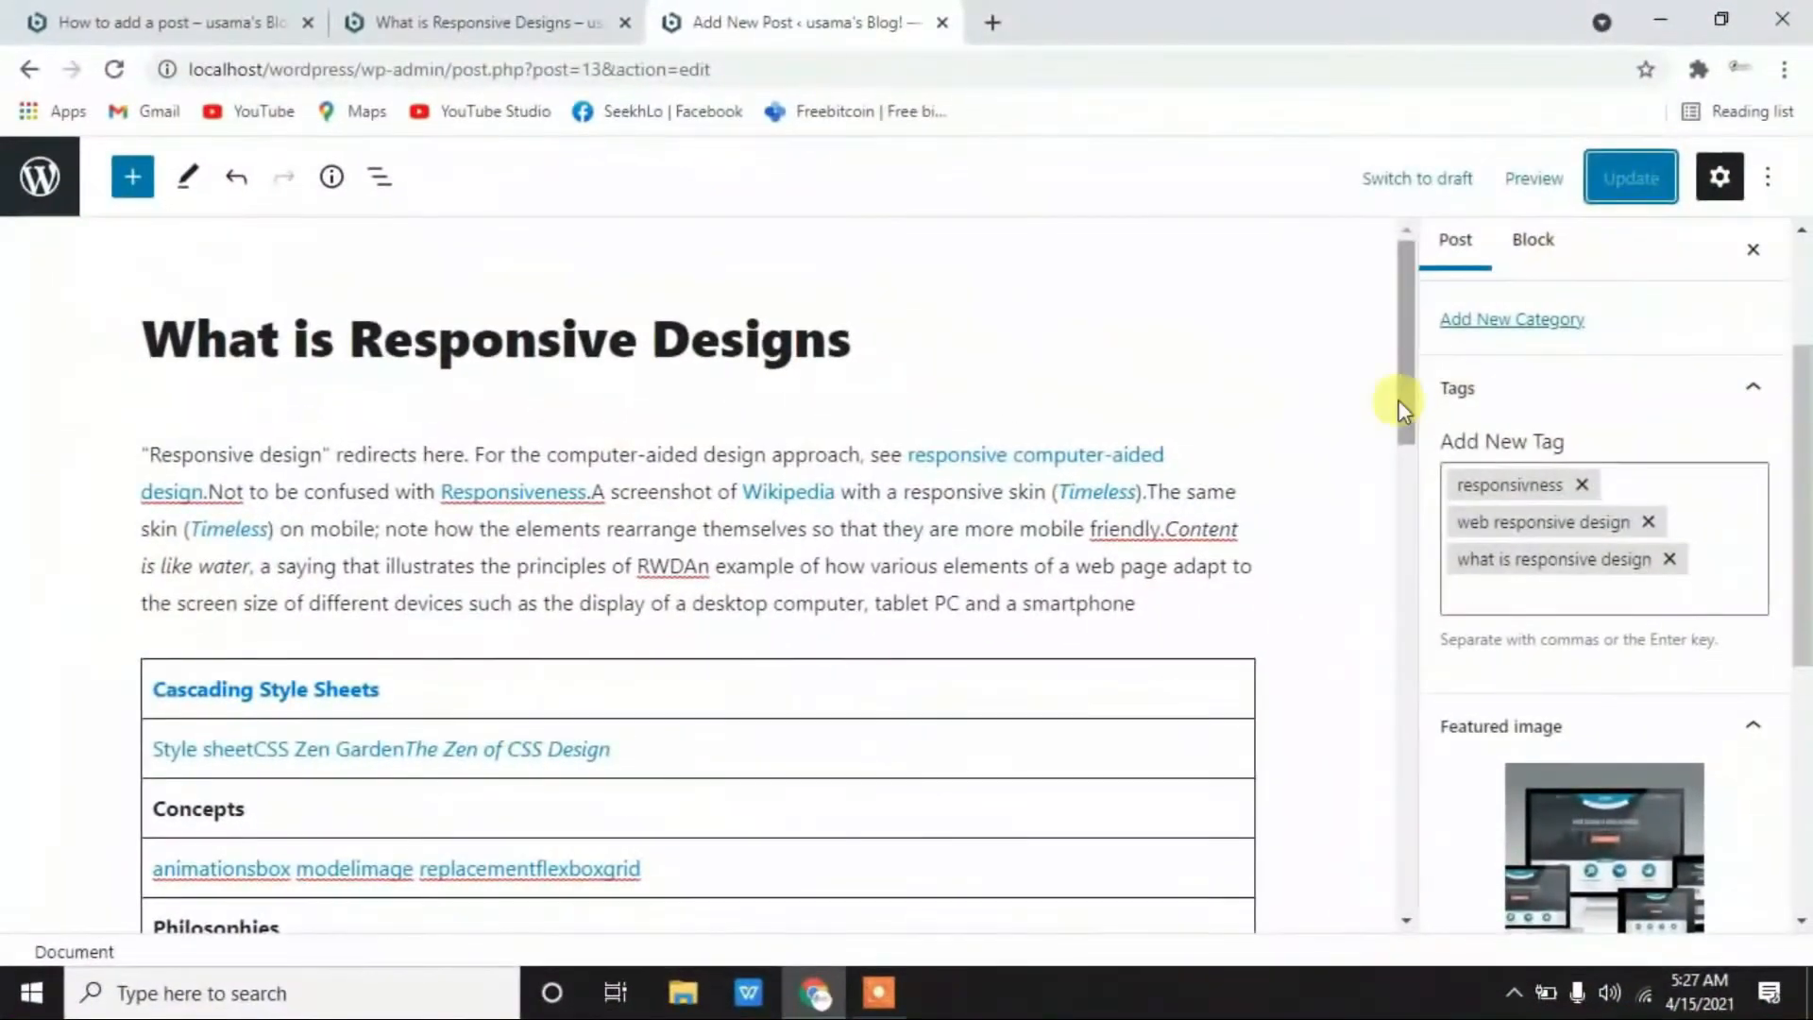
scroll(1398, 405, down, 2)
scroll(1397, 399, up, 2)
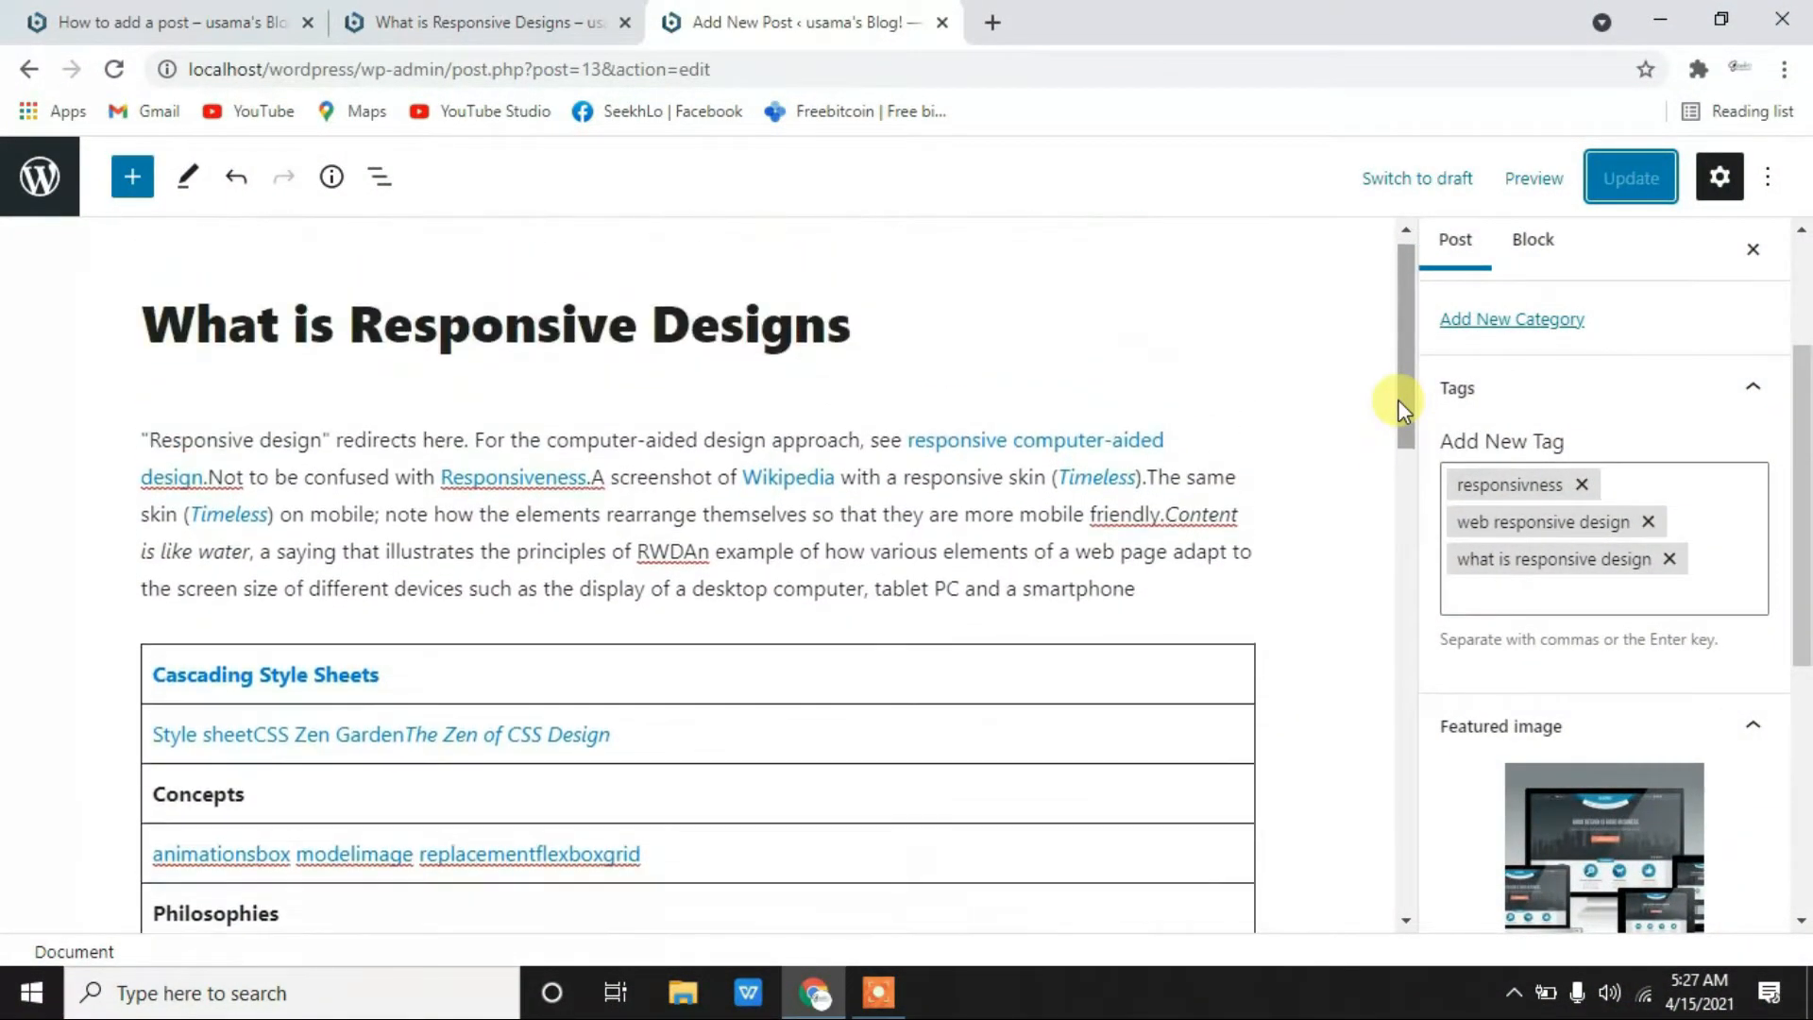
drag(79, 324, 389, 189)
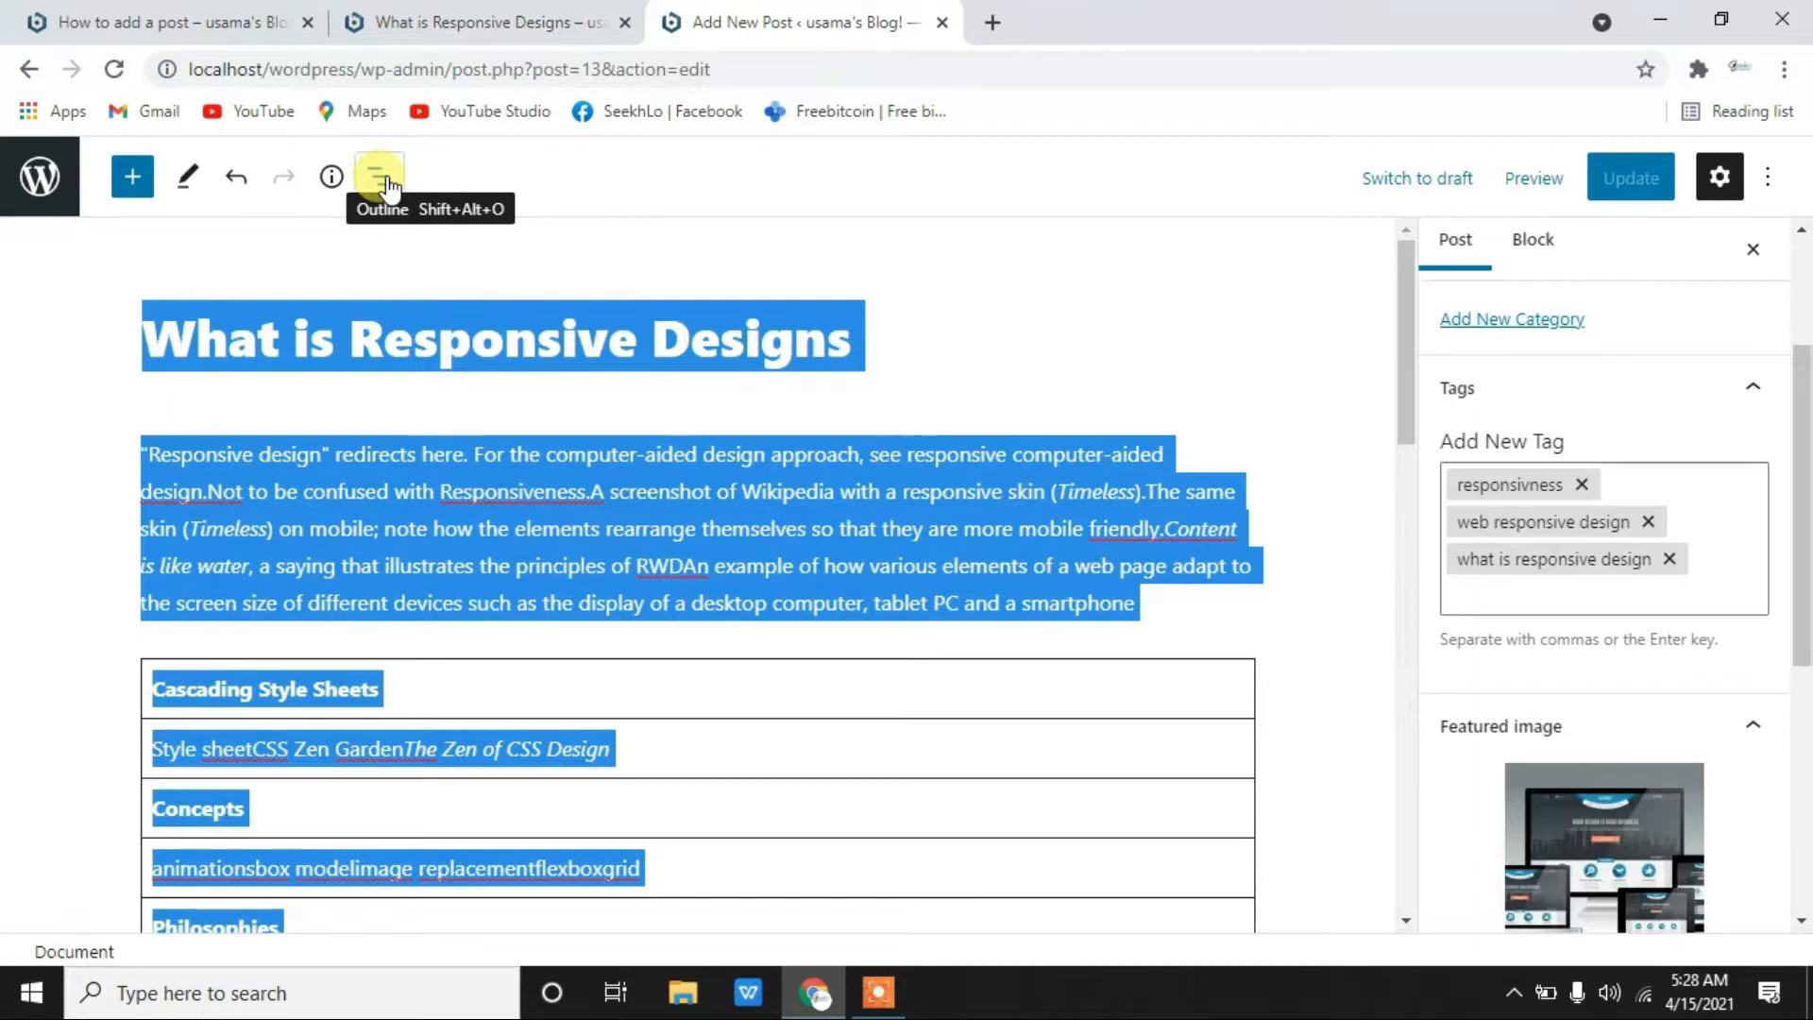
click(387, 184)
click(388, 184)
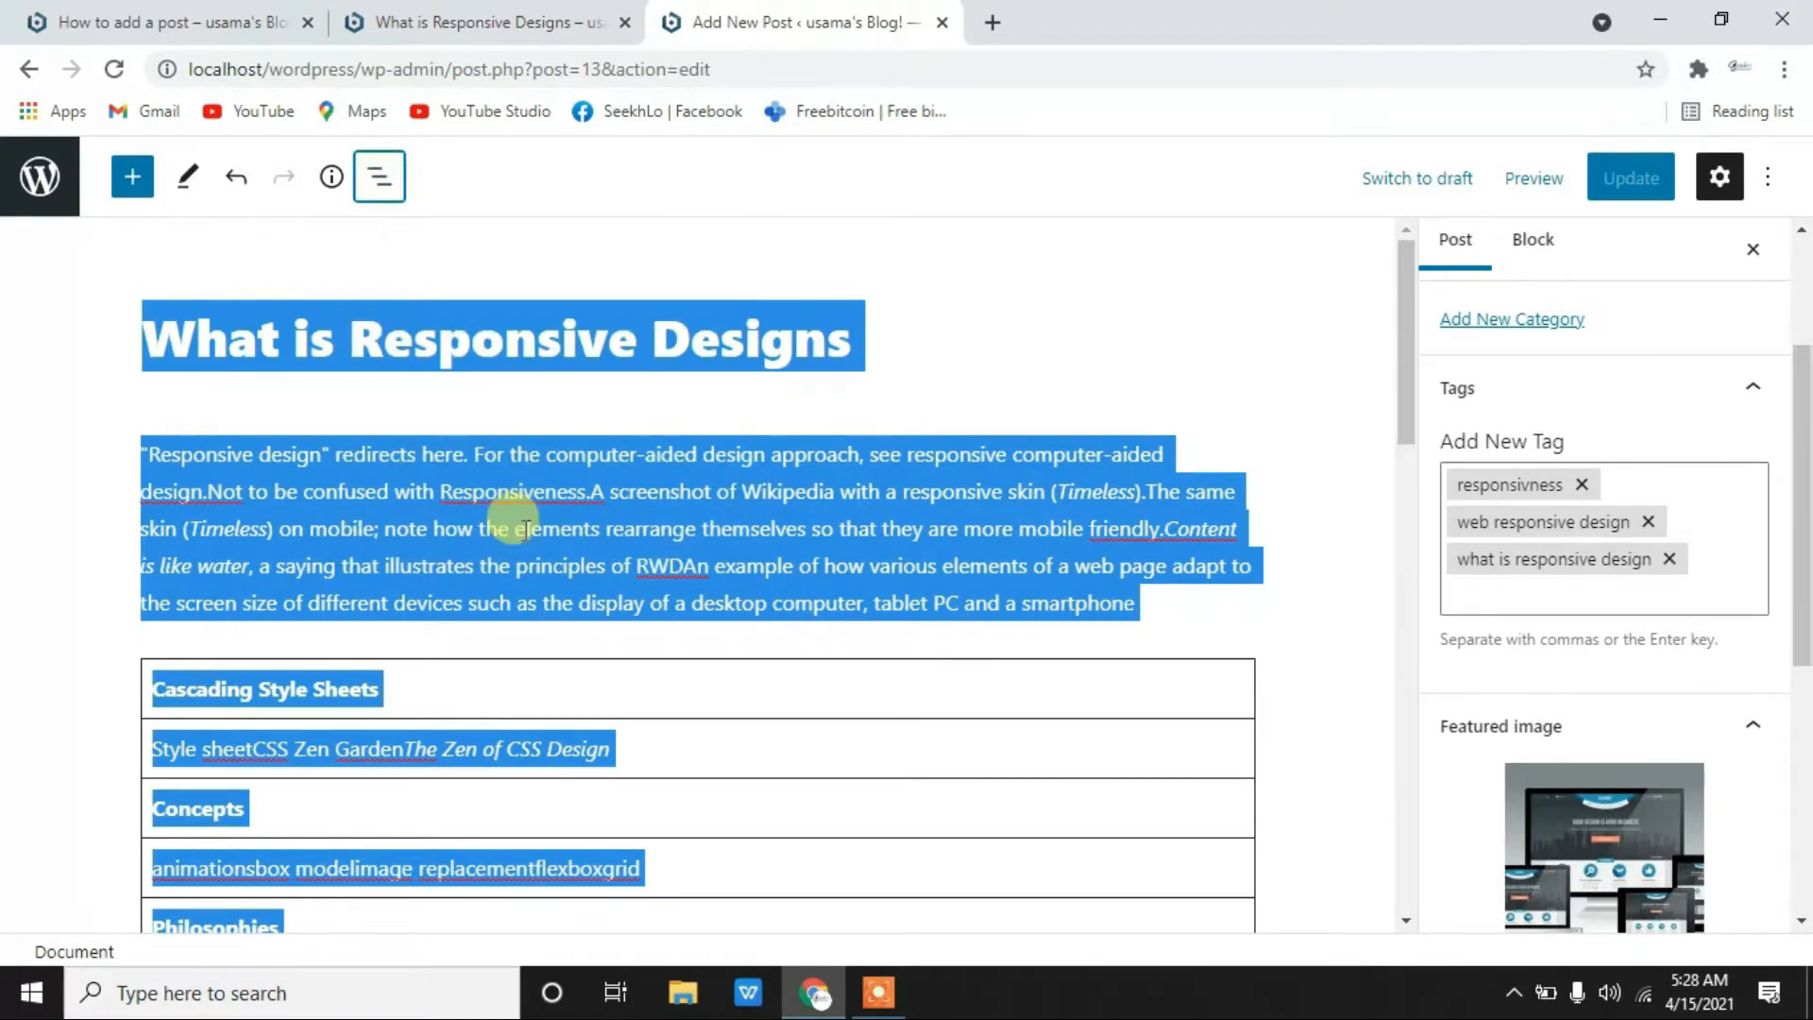
click(370, 446)
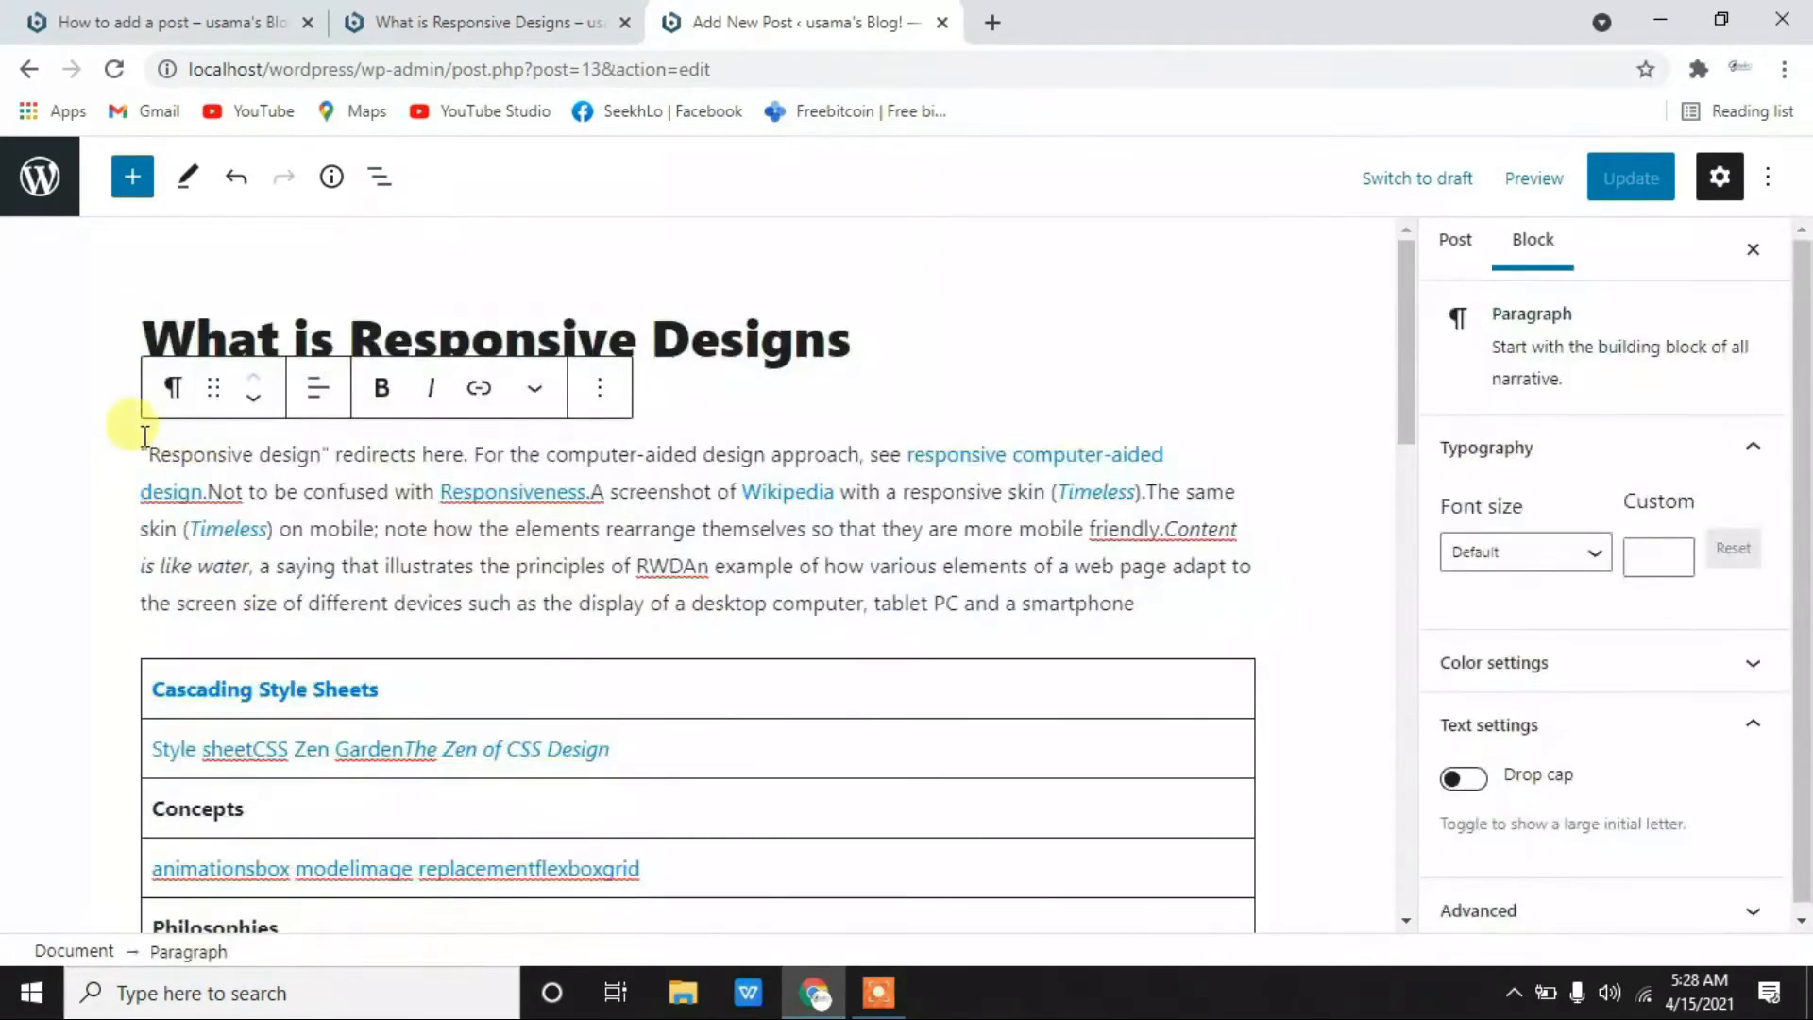
scroll(404, 546, down, 1)
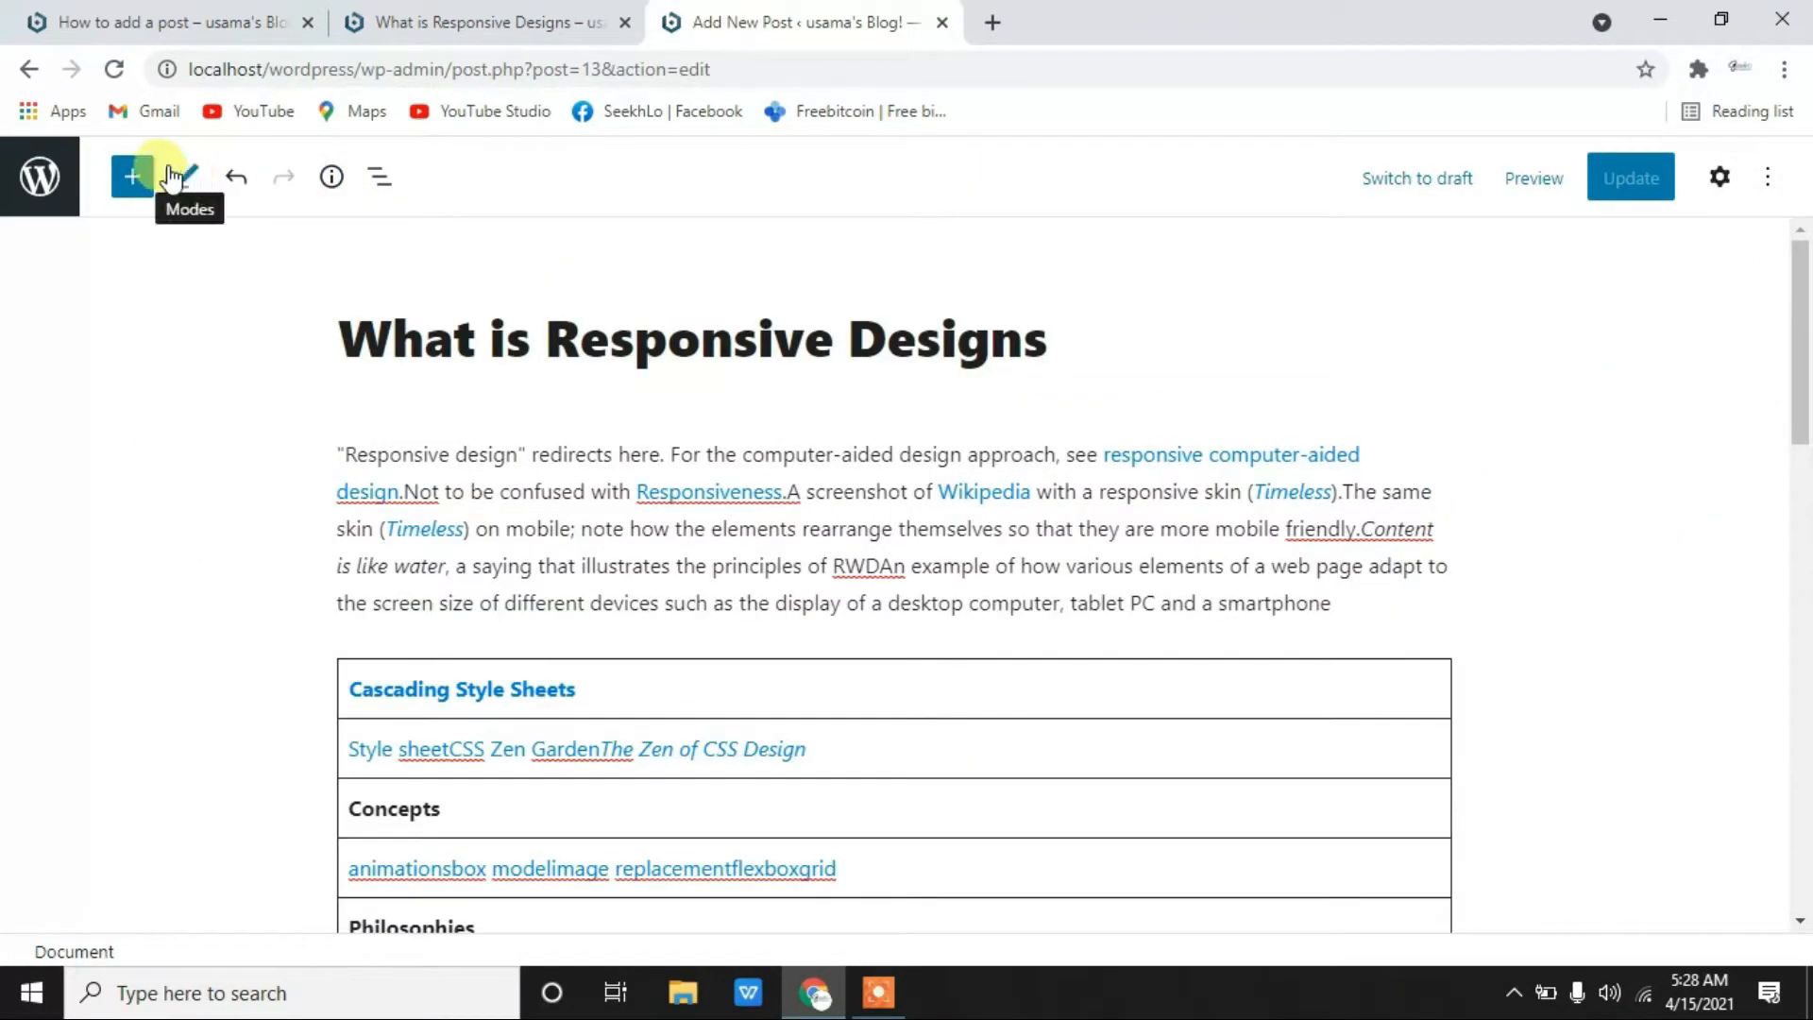
- Open the block library's text blocks and split the opening paragraph before "Content is like water"
click(134, 178)
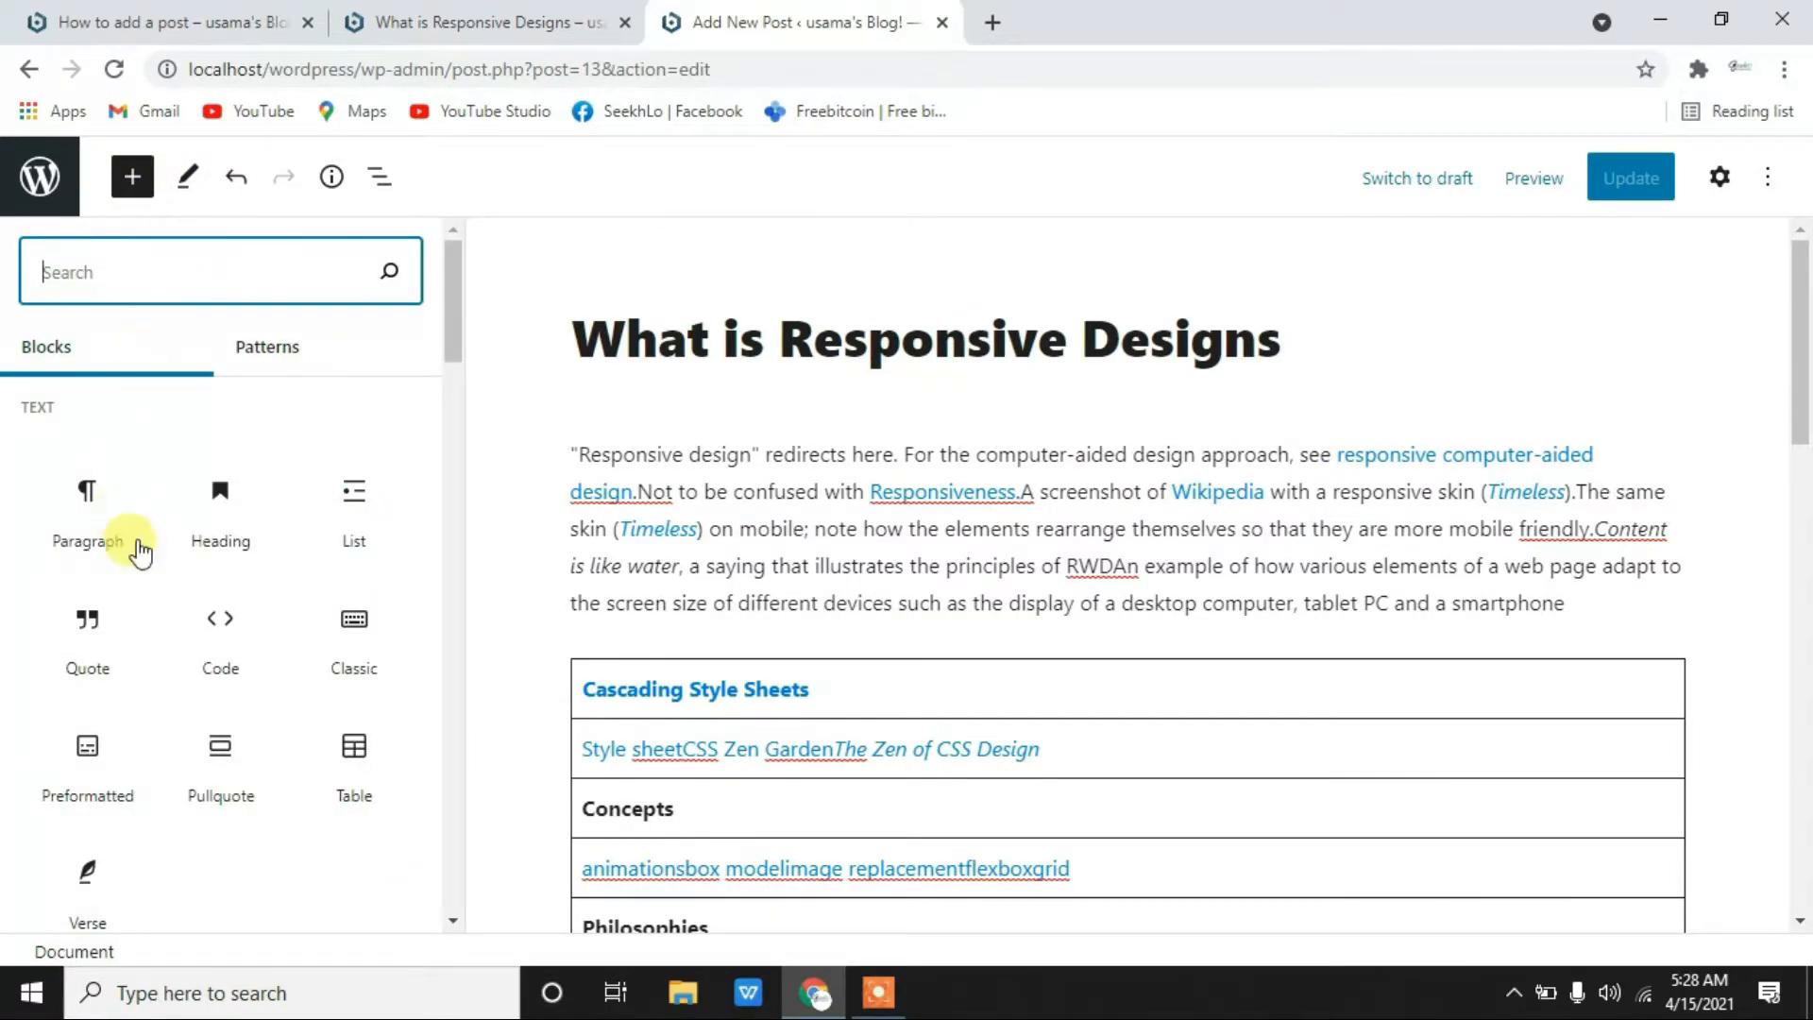
mouse_move(133, 539)
scroll(133, 538, down, 2)
scroll(139, 551, up, 2)
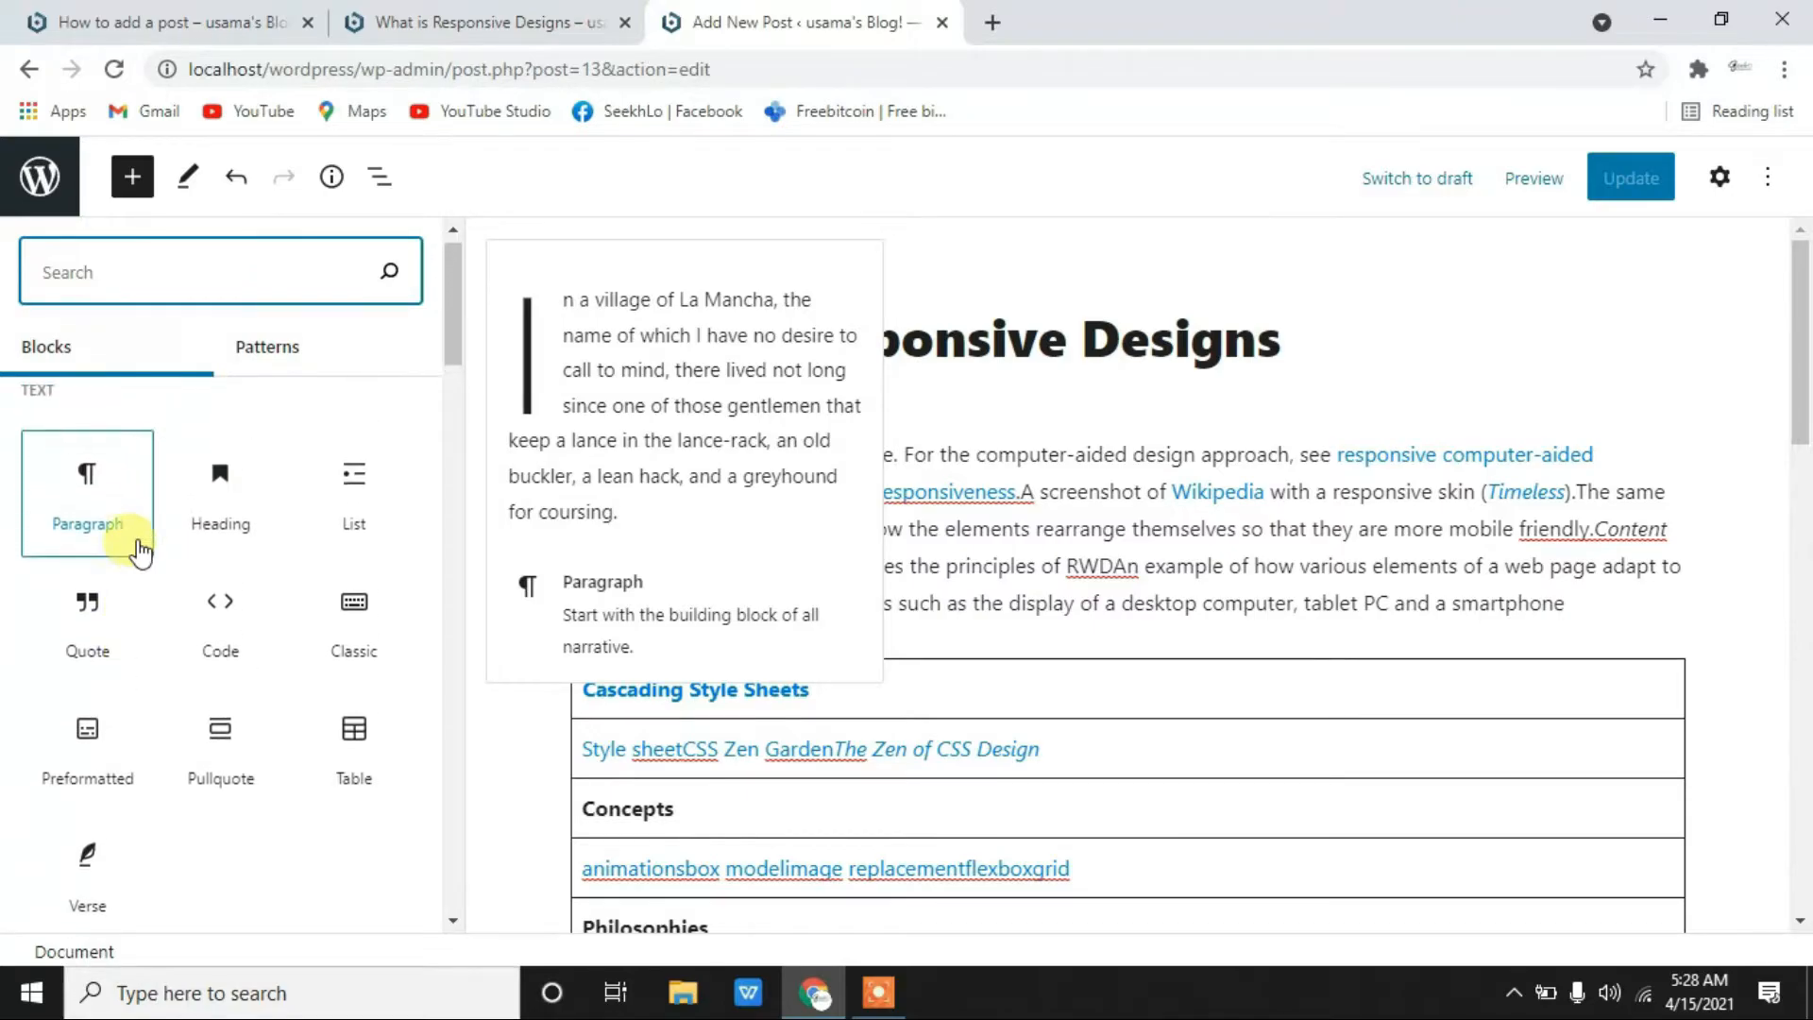
mouse_move(235, 539)
scroll(235, 539, down, 1)
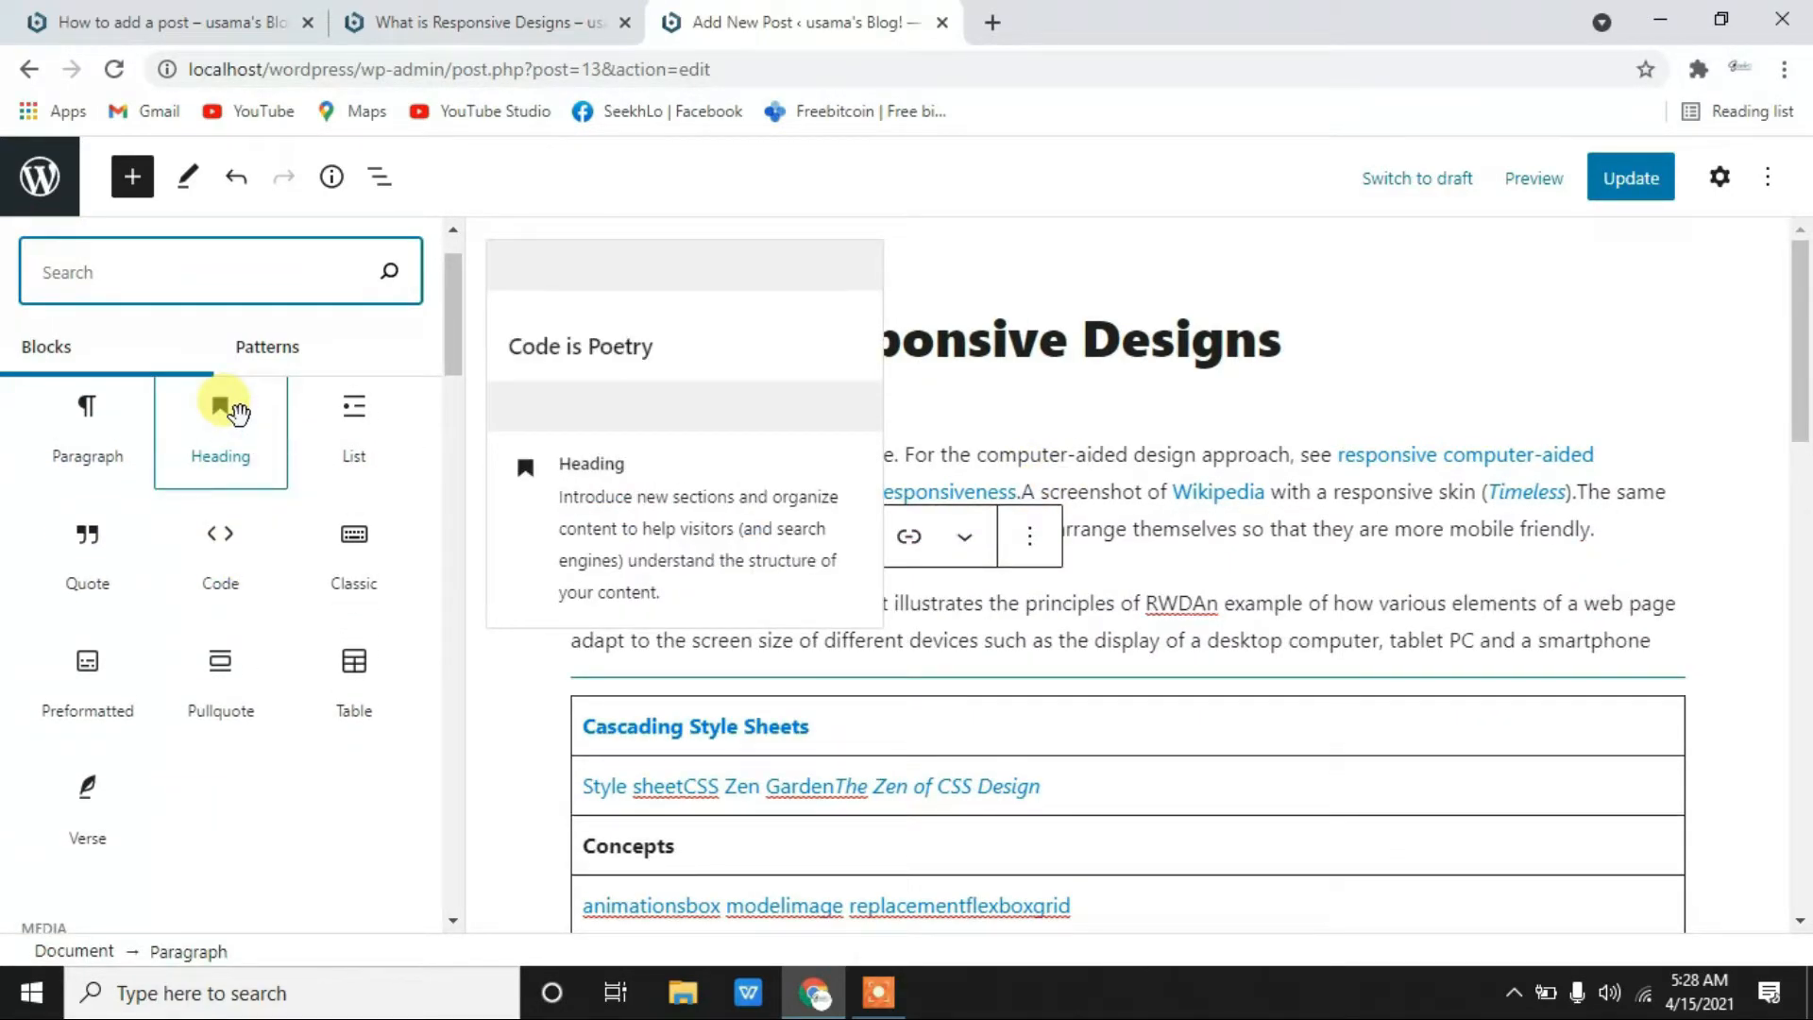
- Insert an empty Code block between the "Content is like water" paragraph and the Cascading Style Sheets table
drag(235, 417, 251, 457)
drag(324, 405, 241, 463)
mouse_move(204, 599)
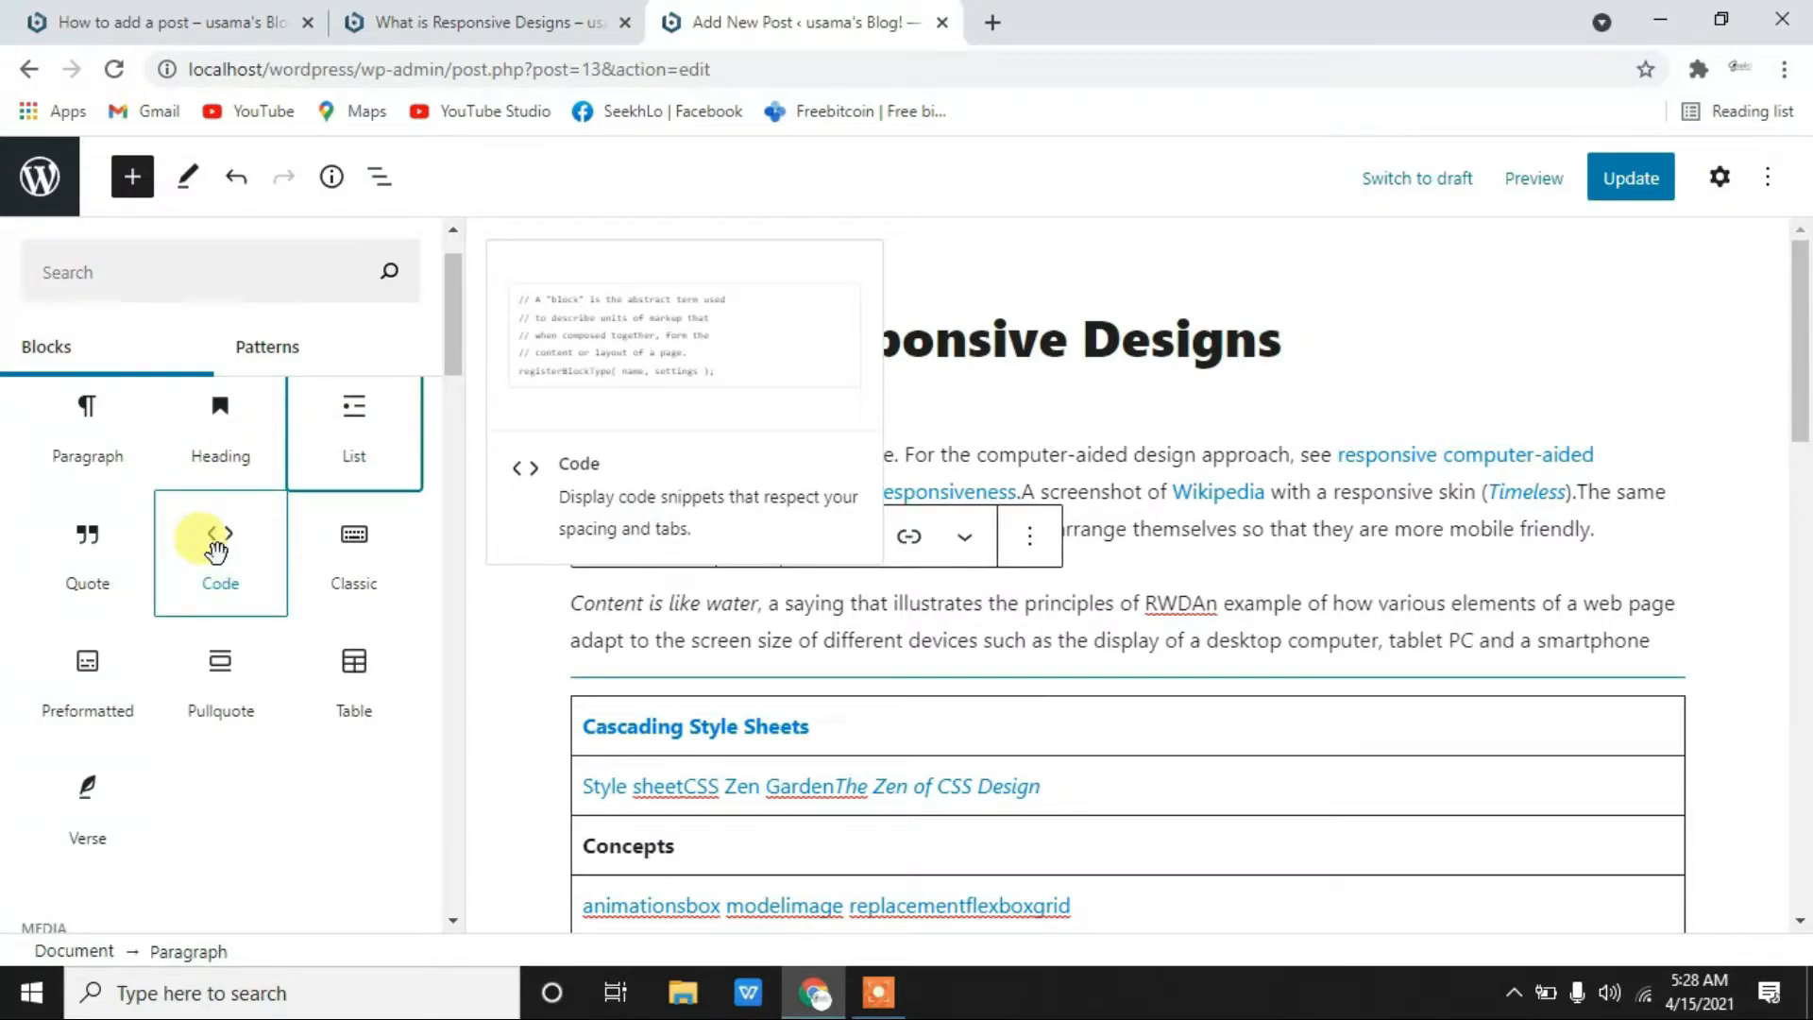
drag(216, 556, 162, 529)
click(161, 529)
scroll(434, 659, down, 1)
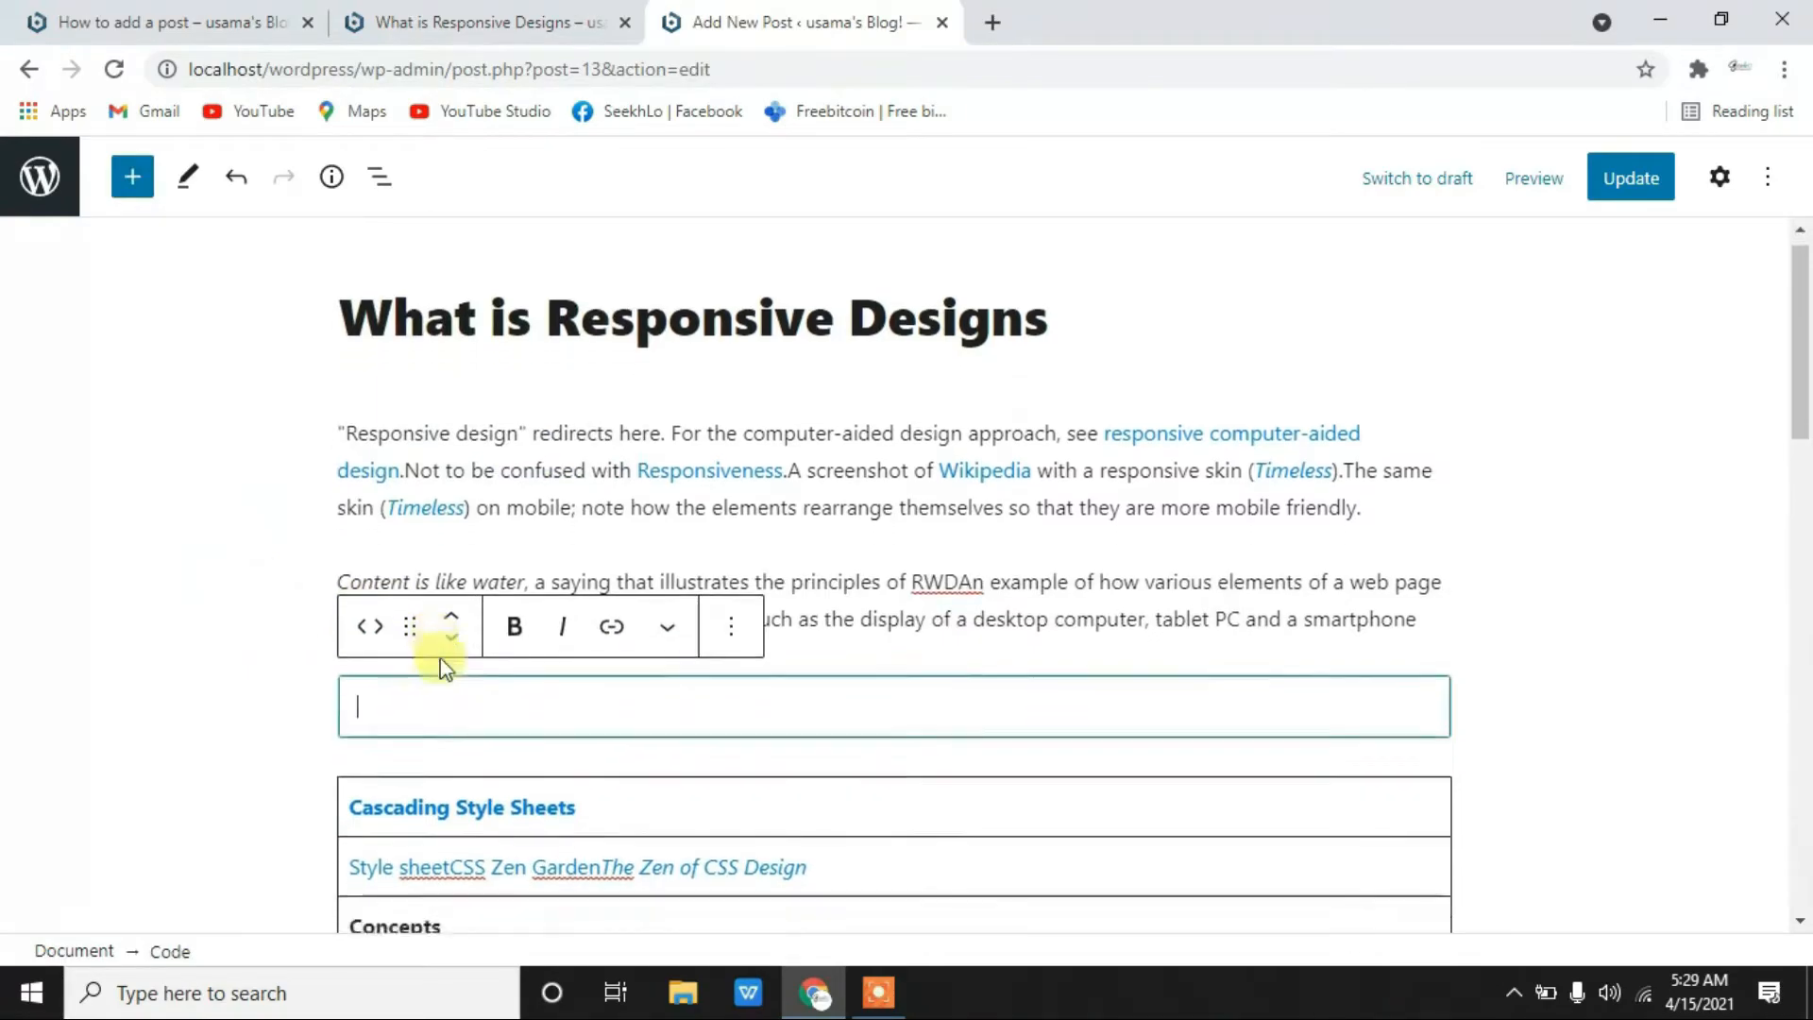
click(227, 606)
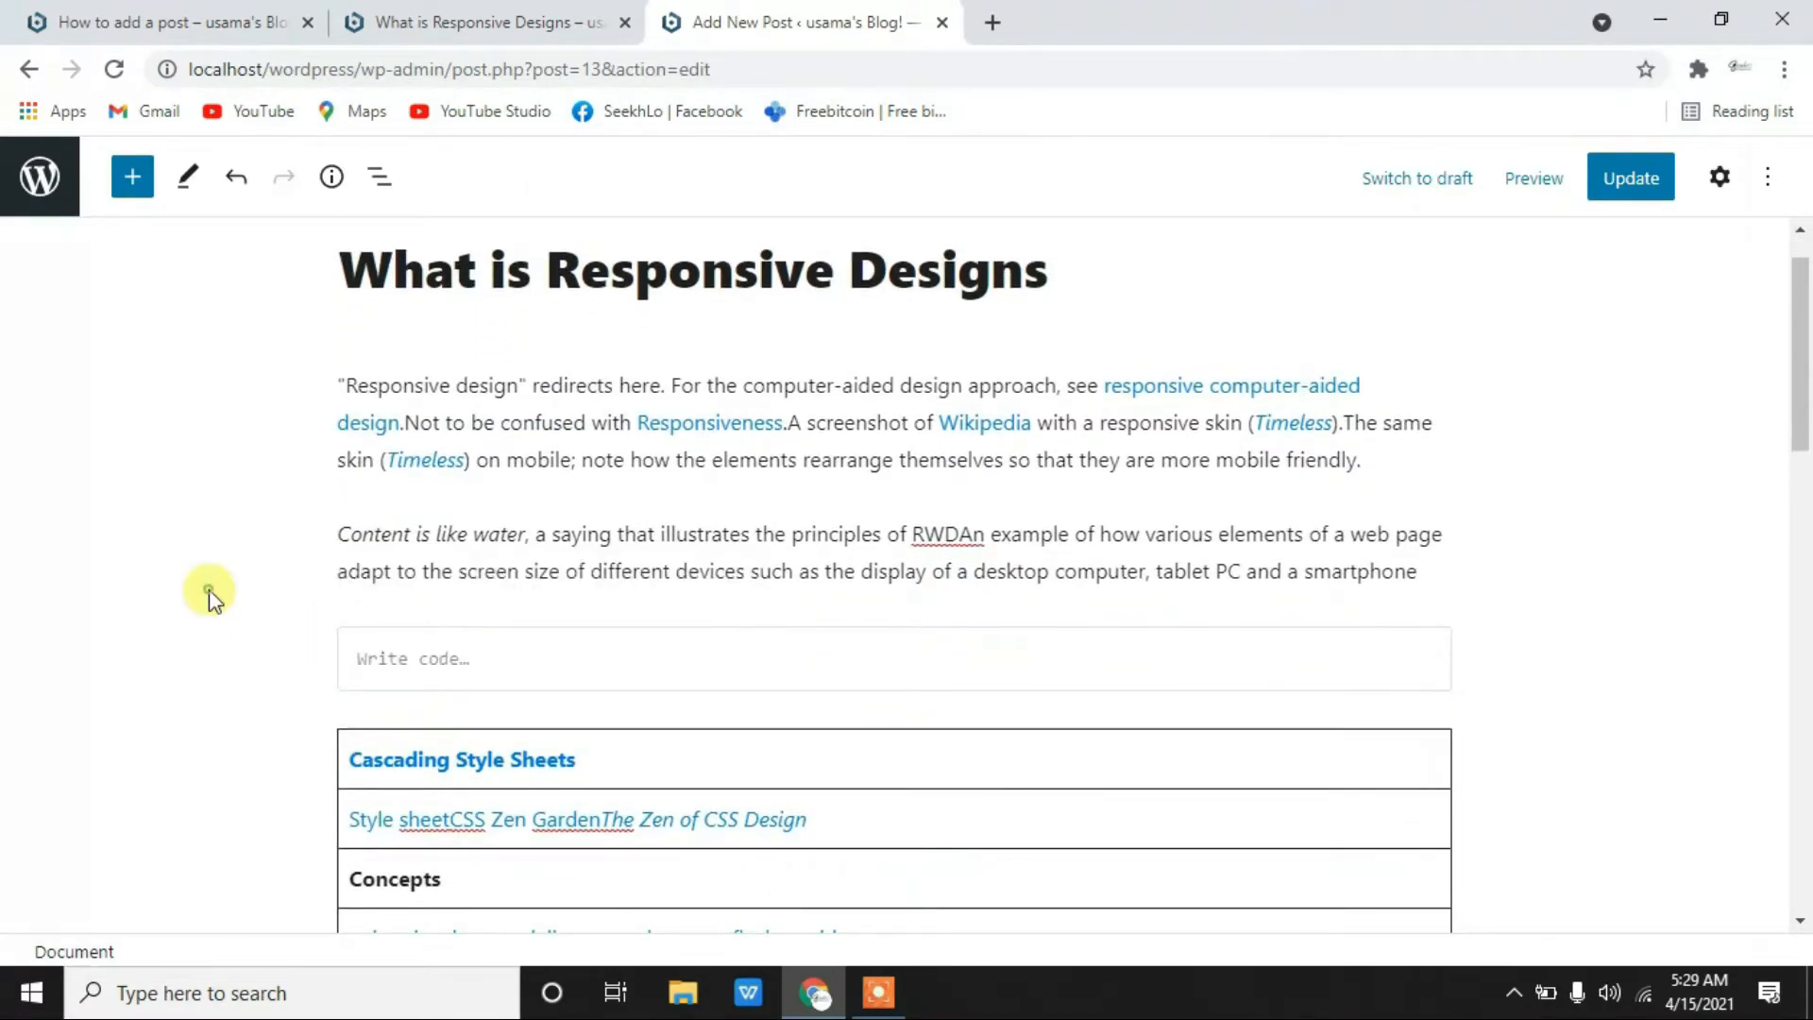
- Insert an Image block at the end of the post from the media blocks in the block library
click(134, 185)
scroll(275, 739, down, 2)
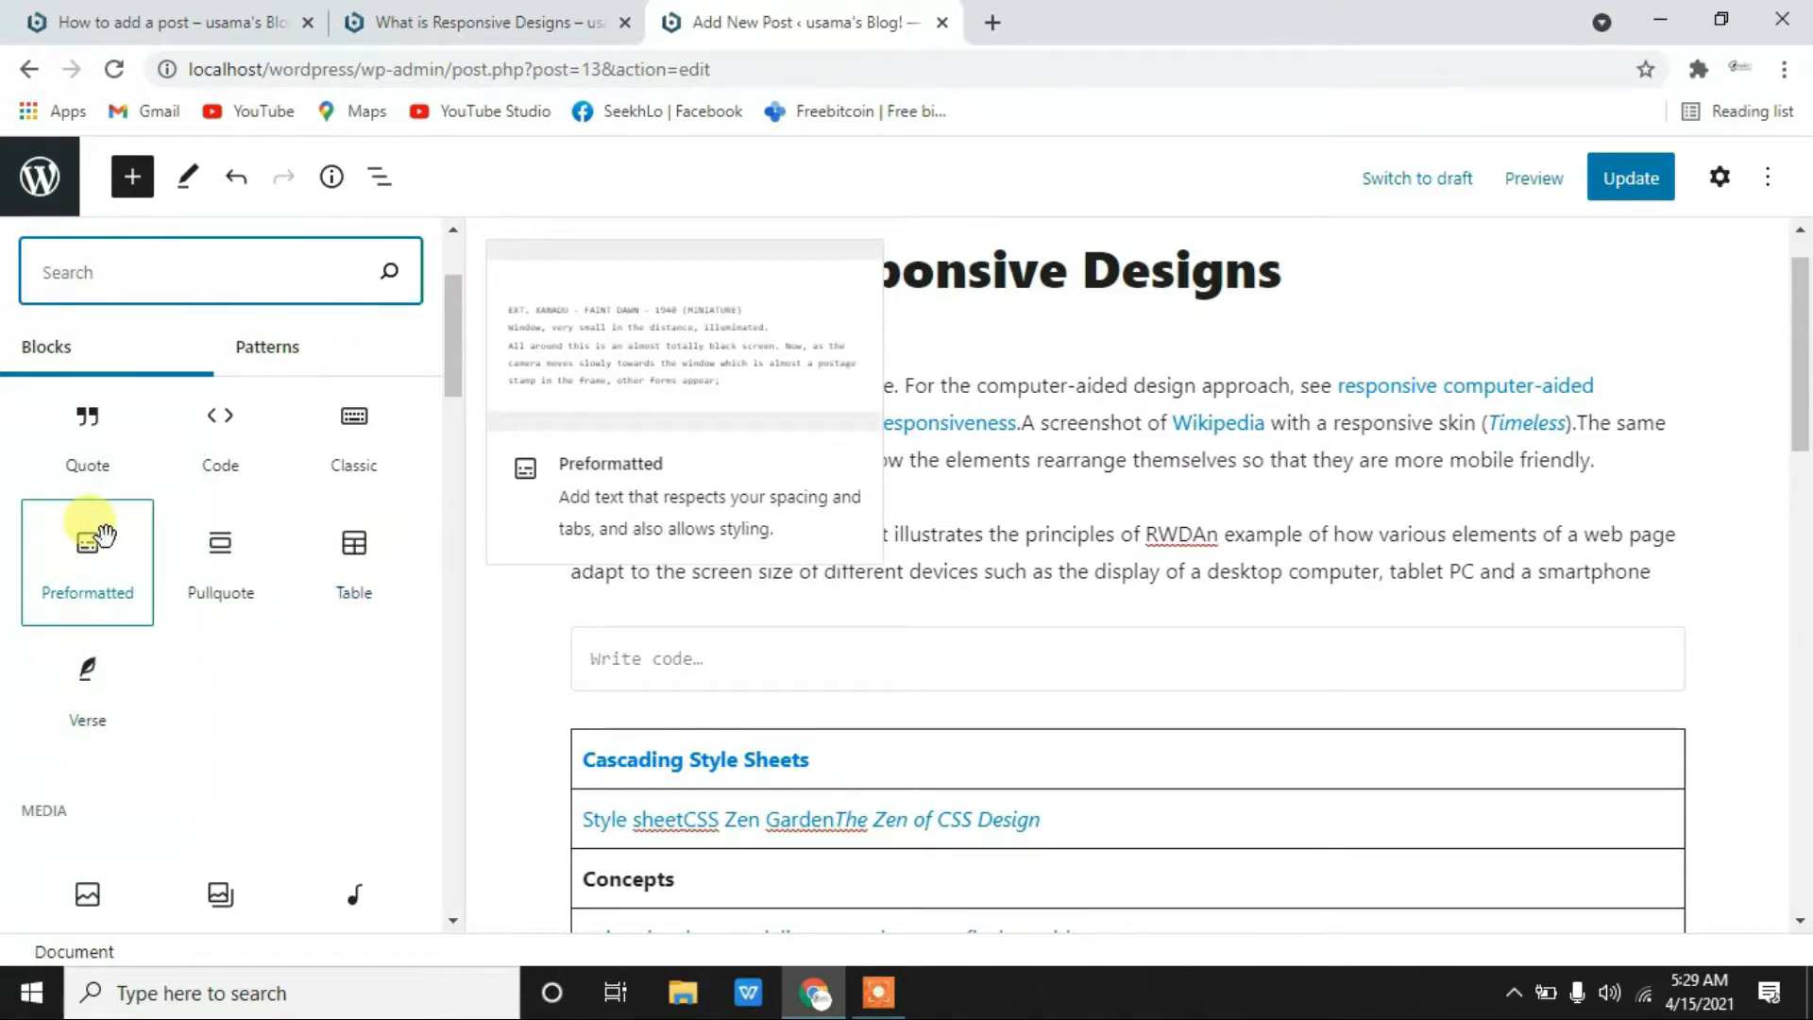
scroll(97, 529, down, 4)
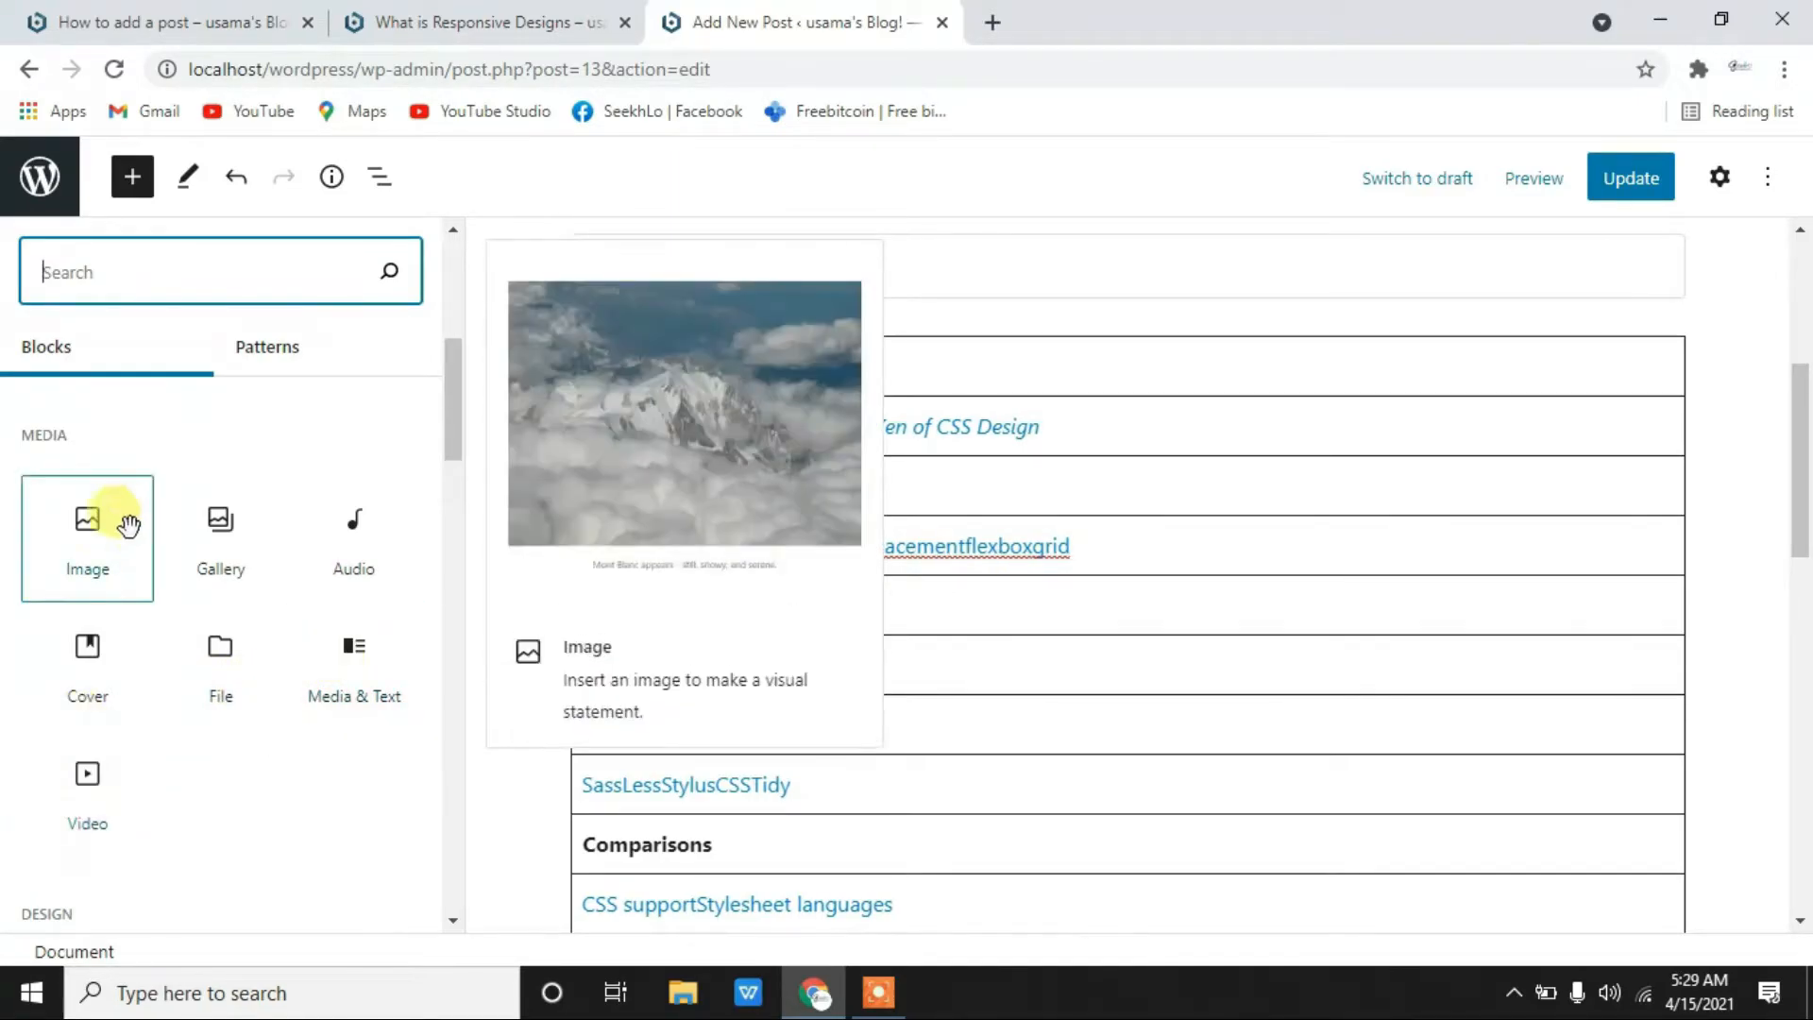
click(96, 534)
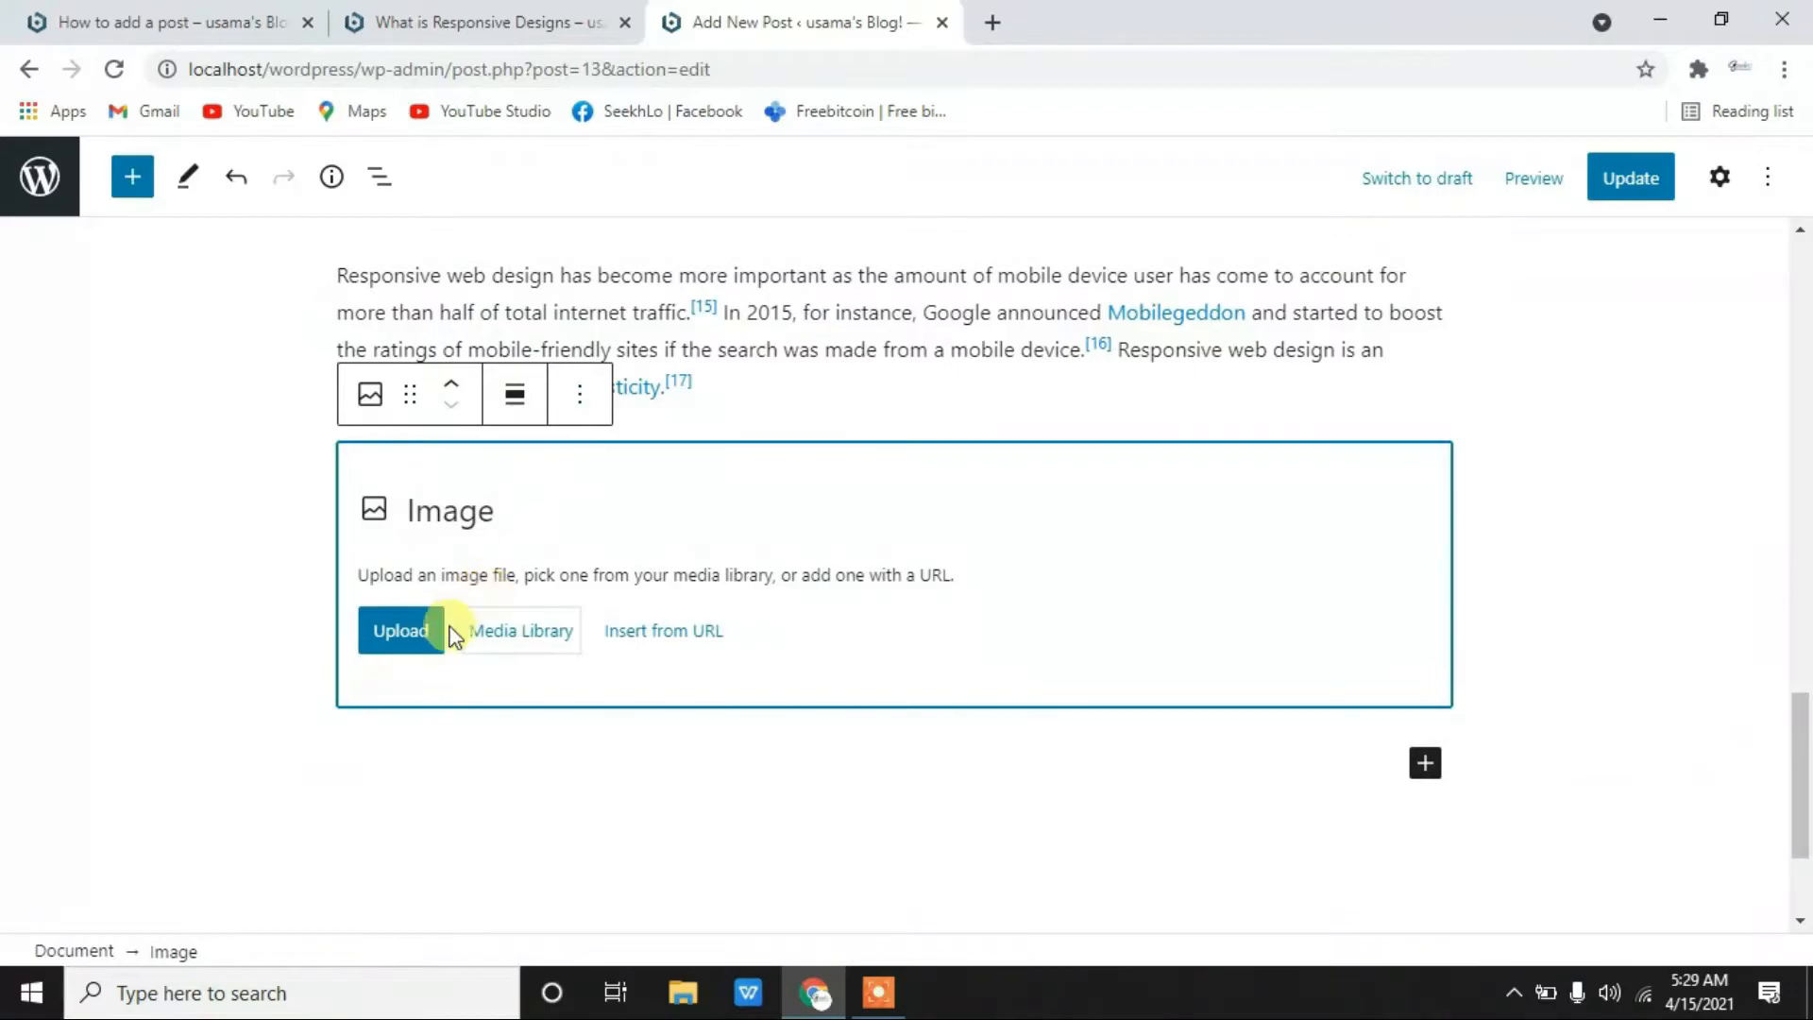
scroll(765, 578, up, 3)
scroll(876, 678, down, 2)
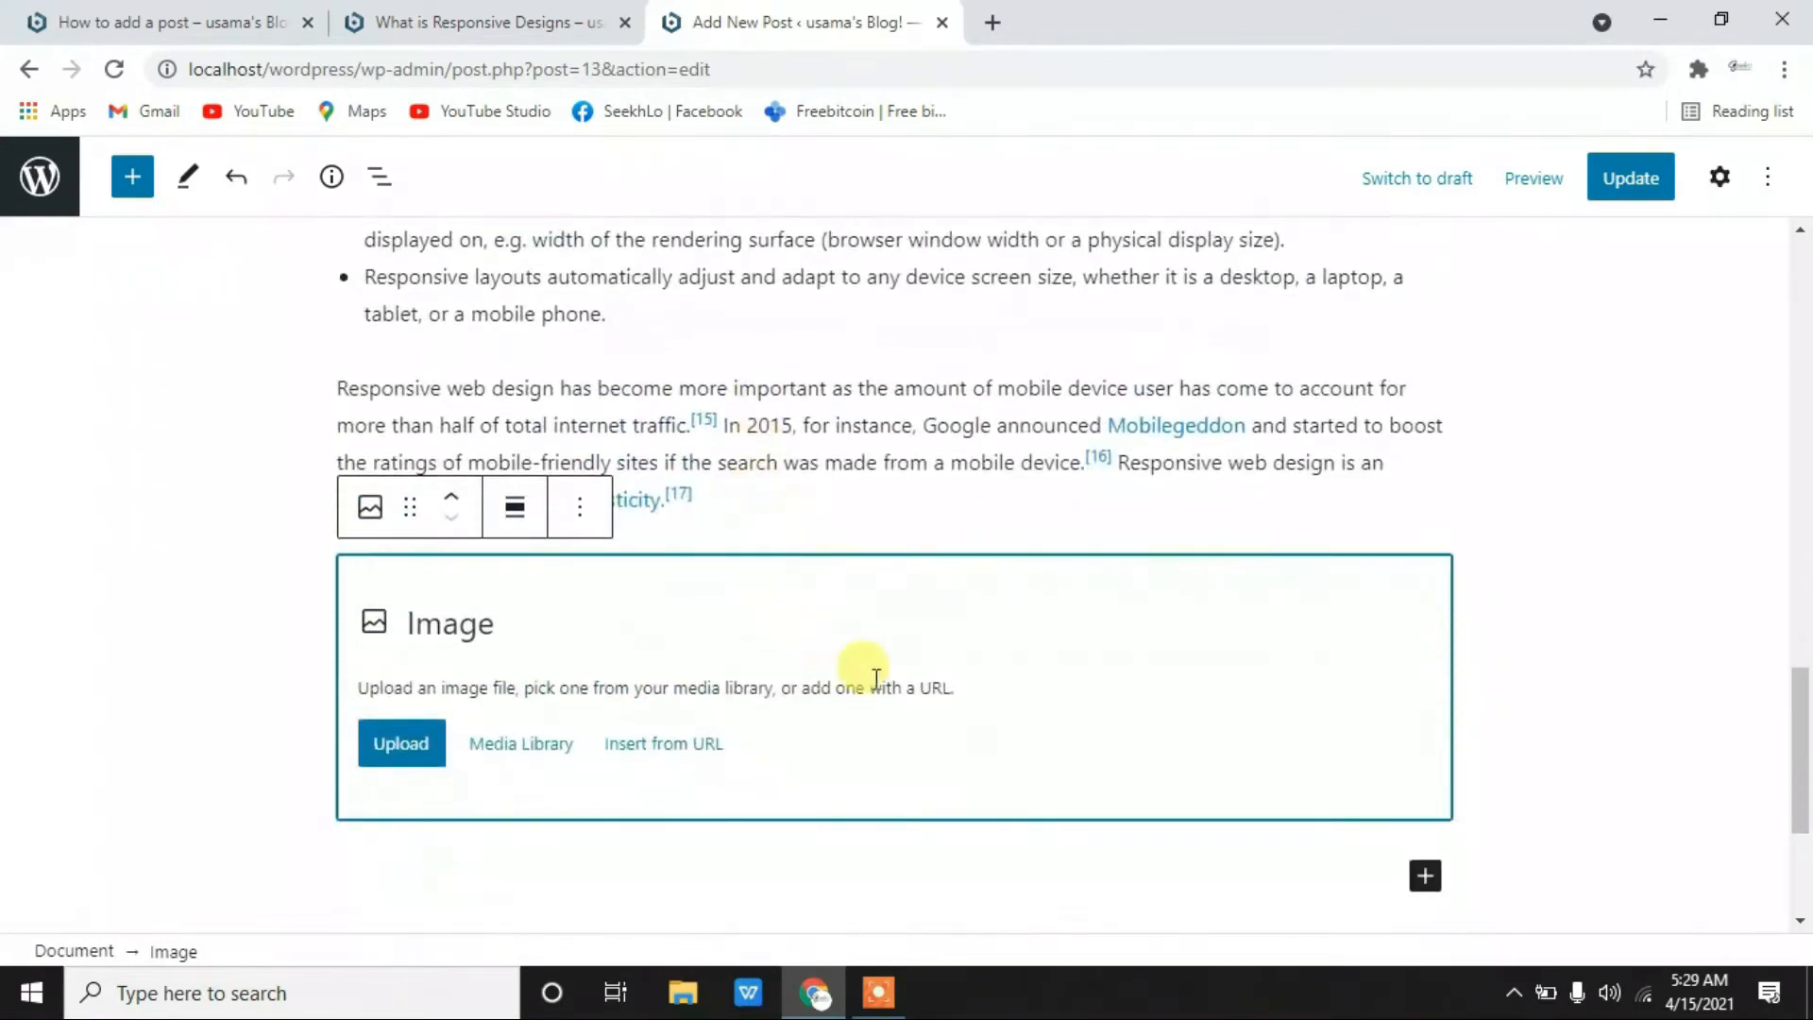
- Shift the Image block up and down through the post, settling it between the bulleted list and the last paragraph
click(452, 498)
click(451, 498)
click(451, 498)
click(454, 522)
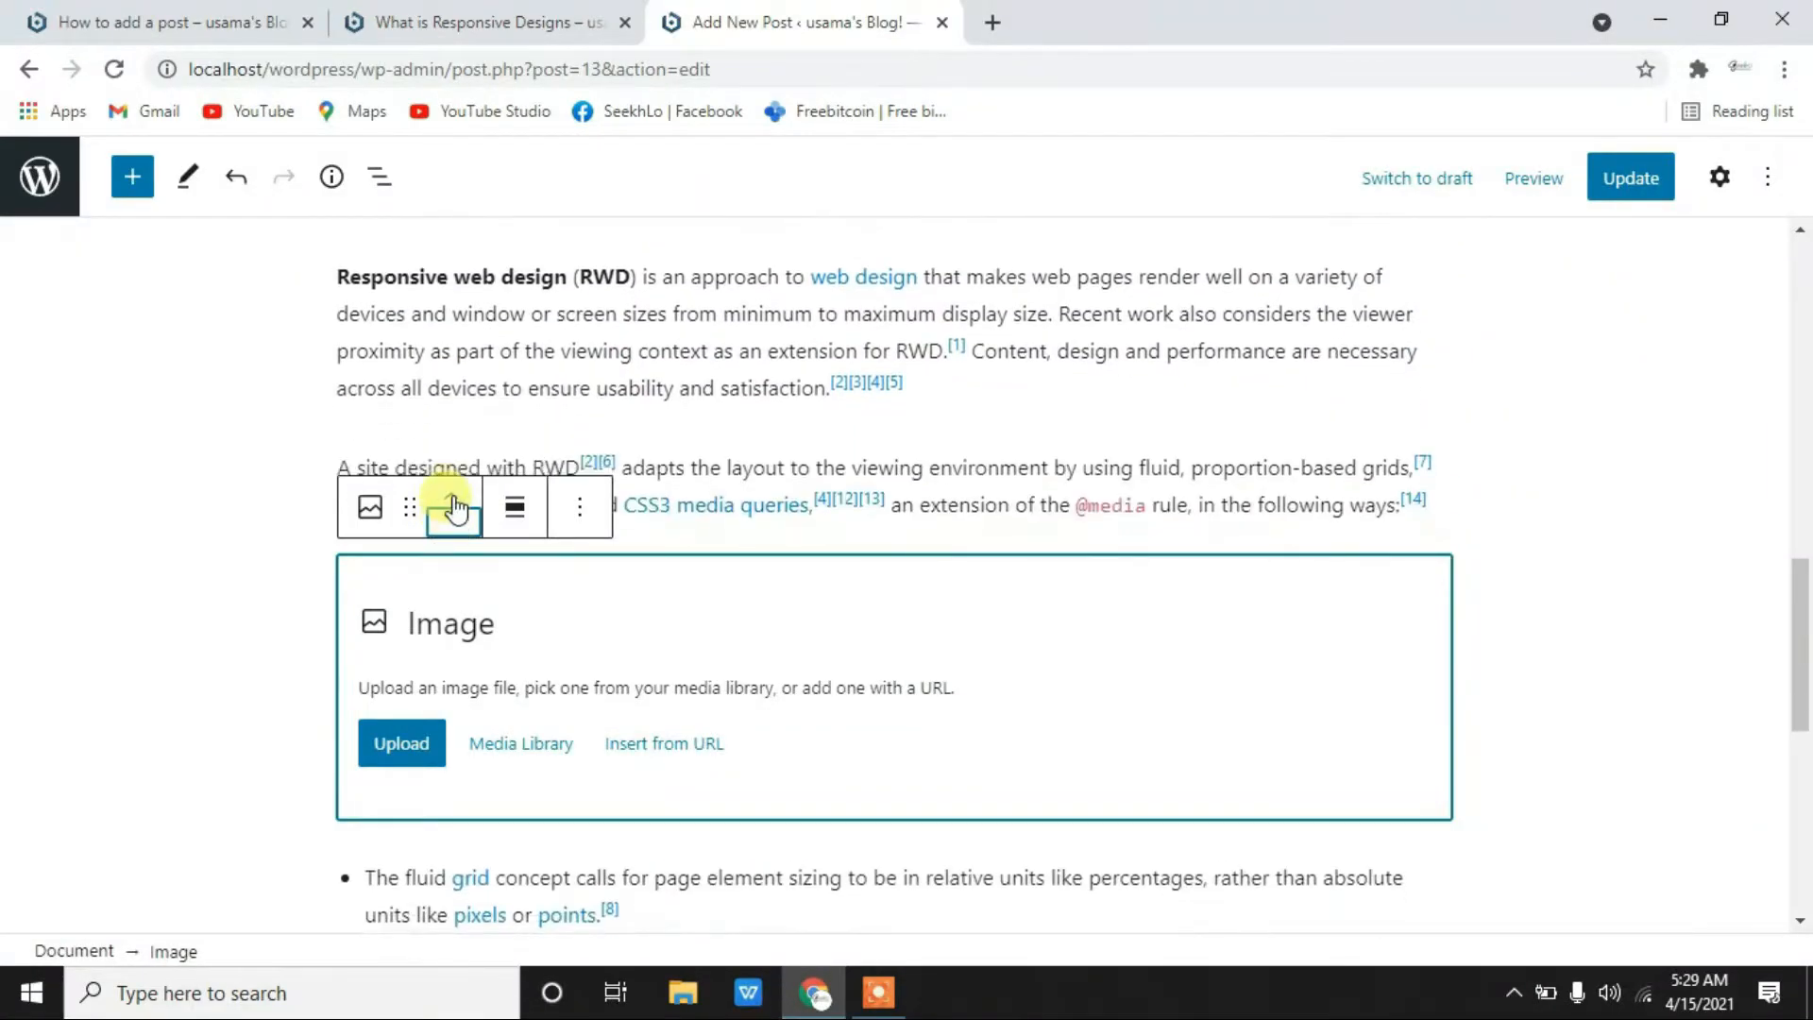
click(451, 498)
click(457, 522)
click(459, 522)
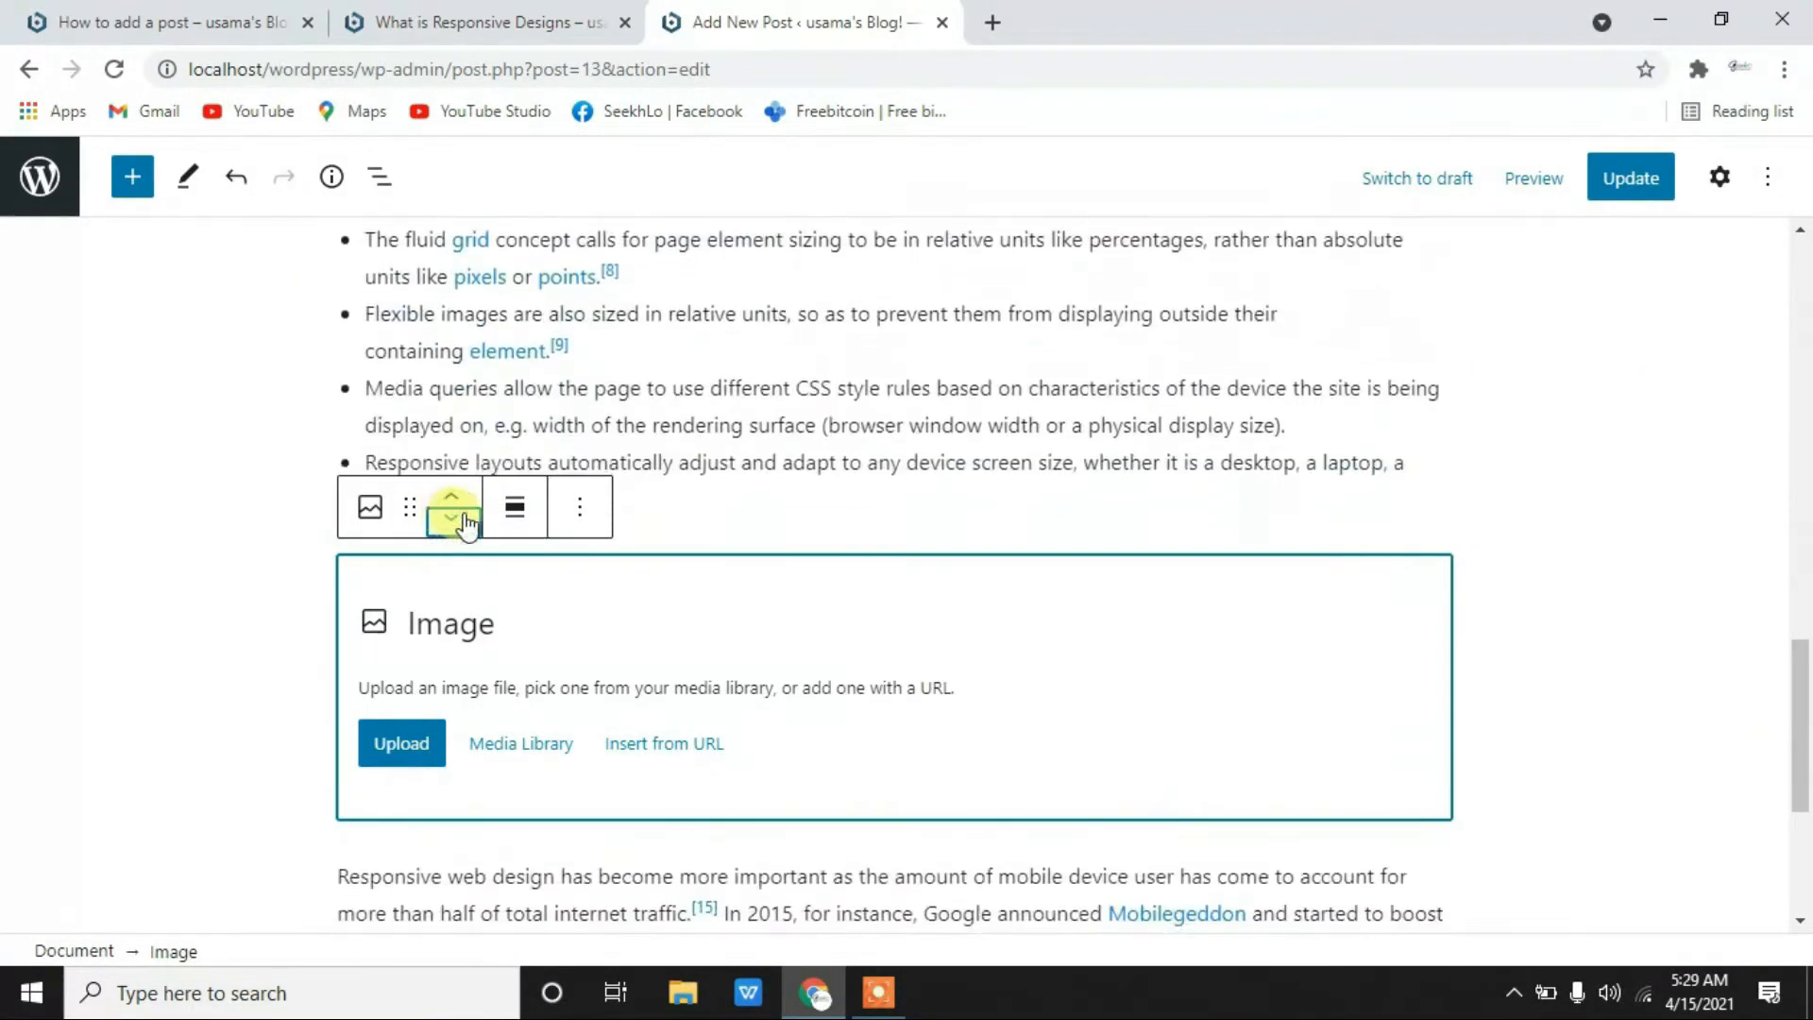
click(515, 509)
click(525, 514)
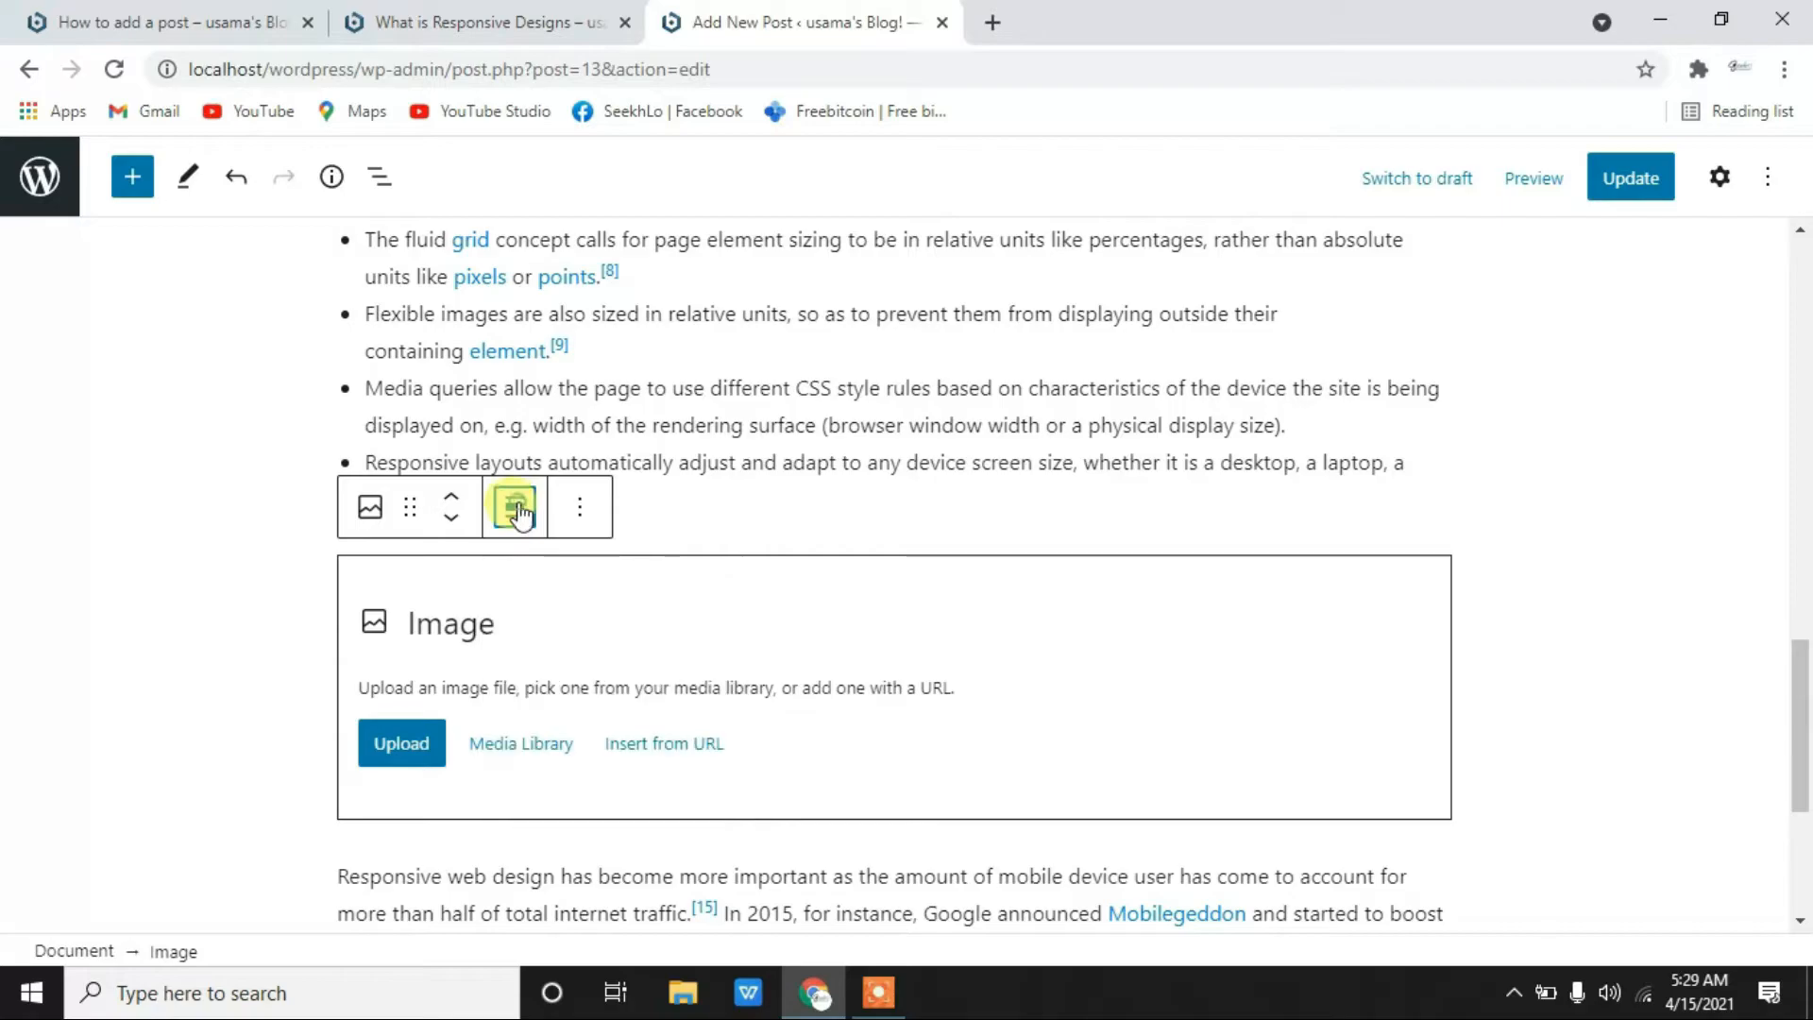
click(416, 751)
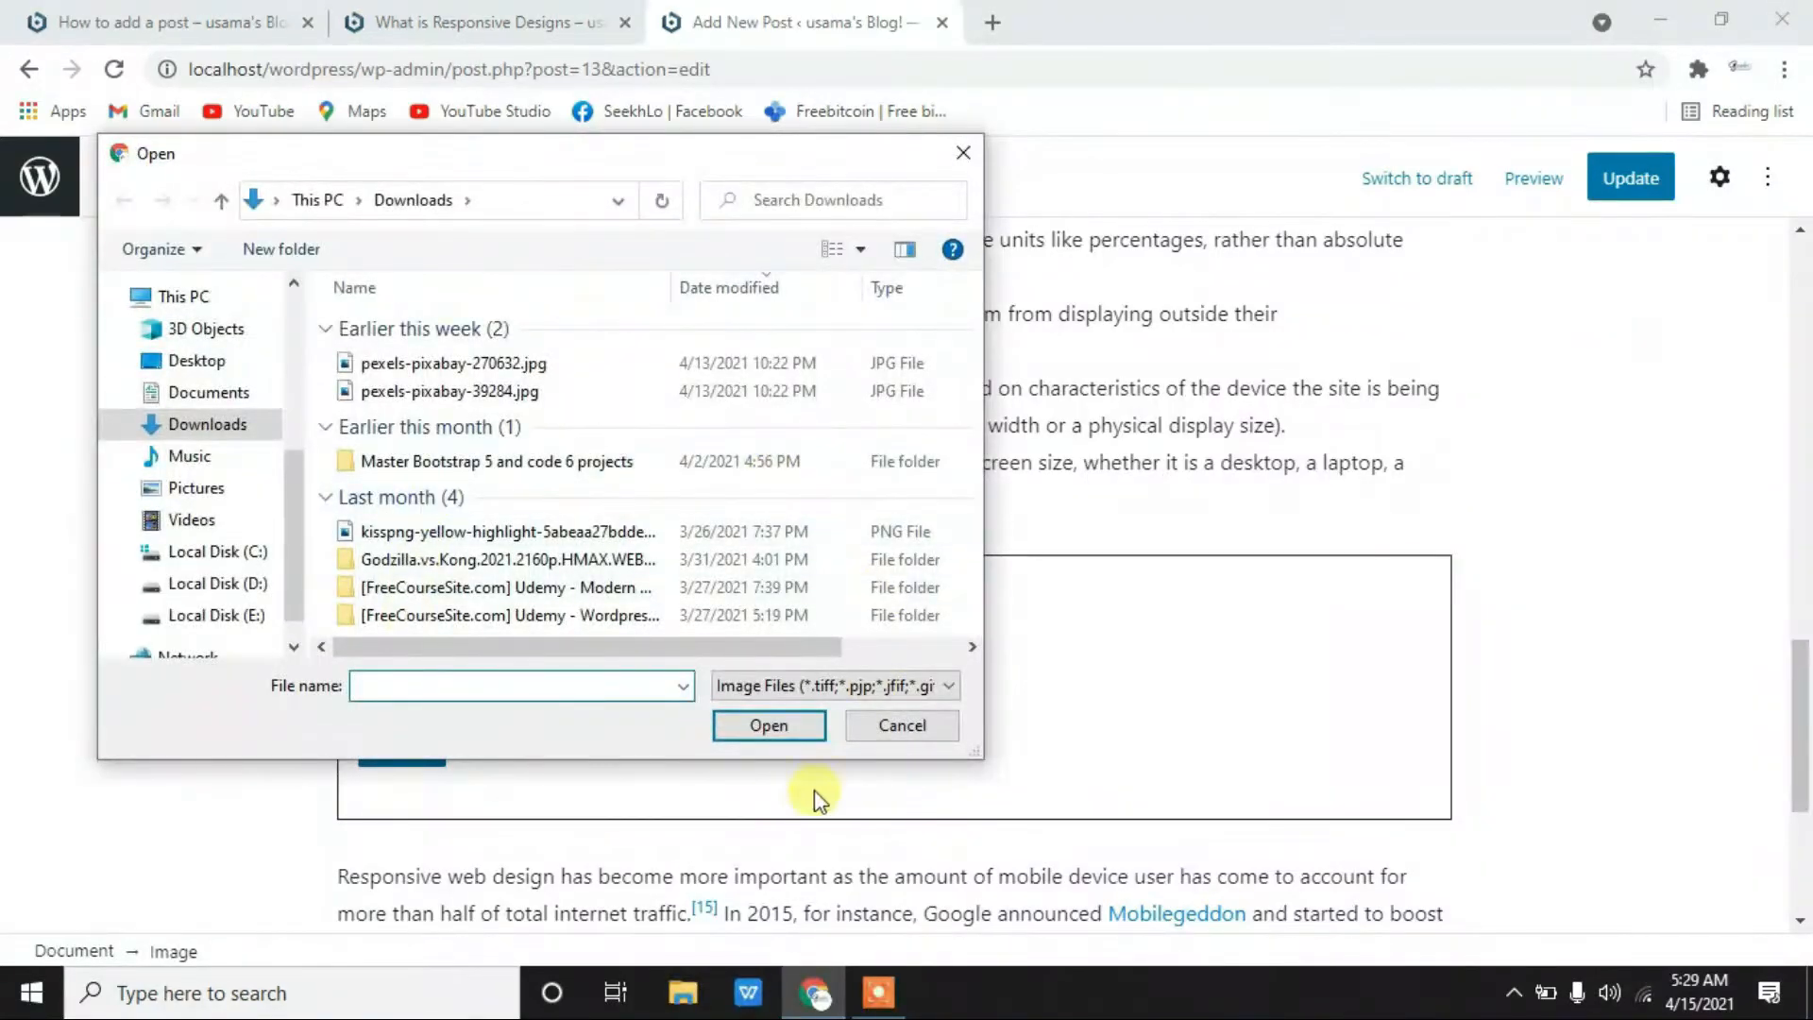
click(882, 725)
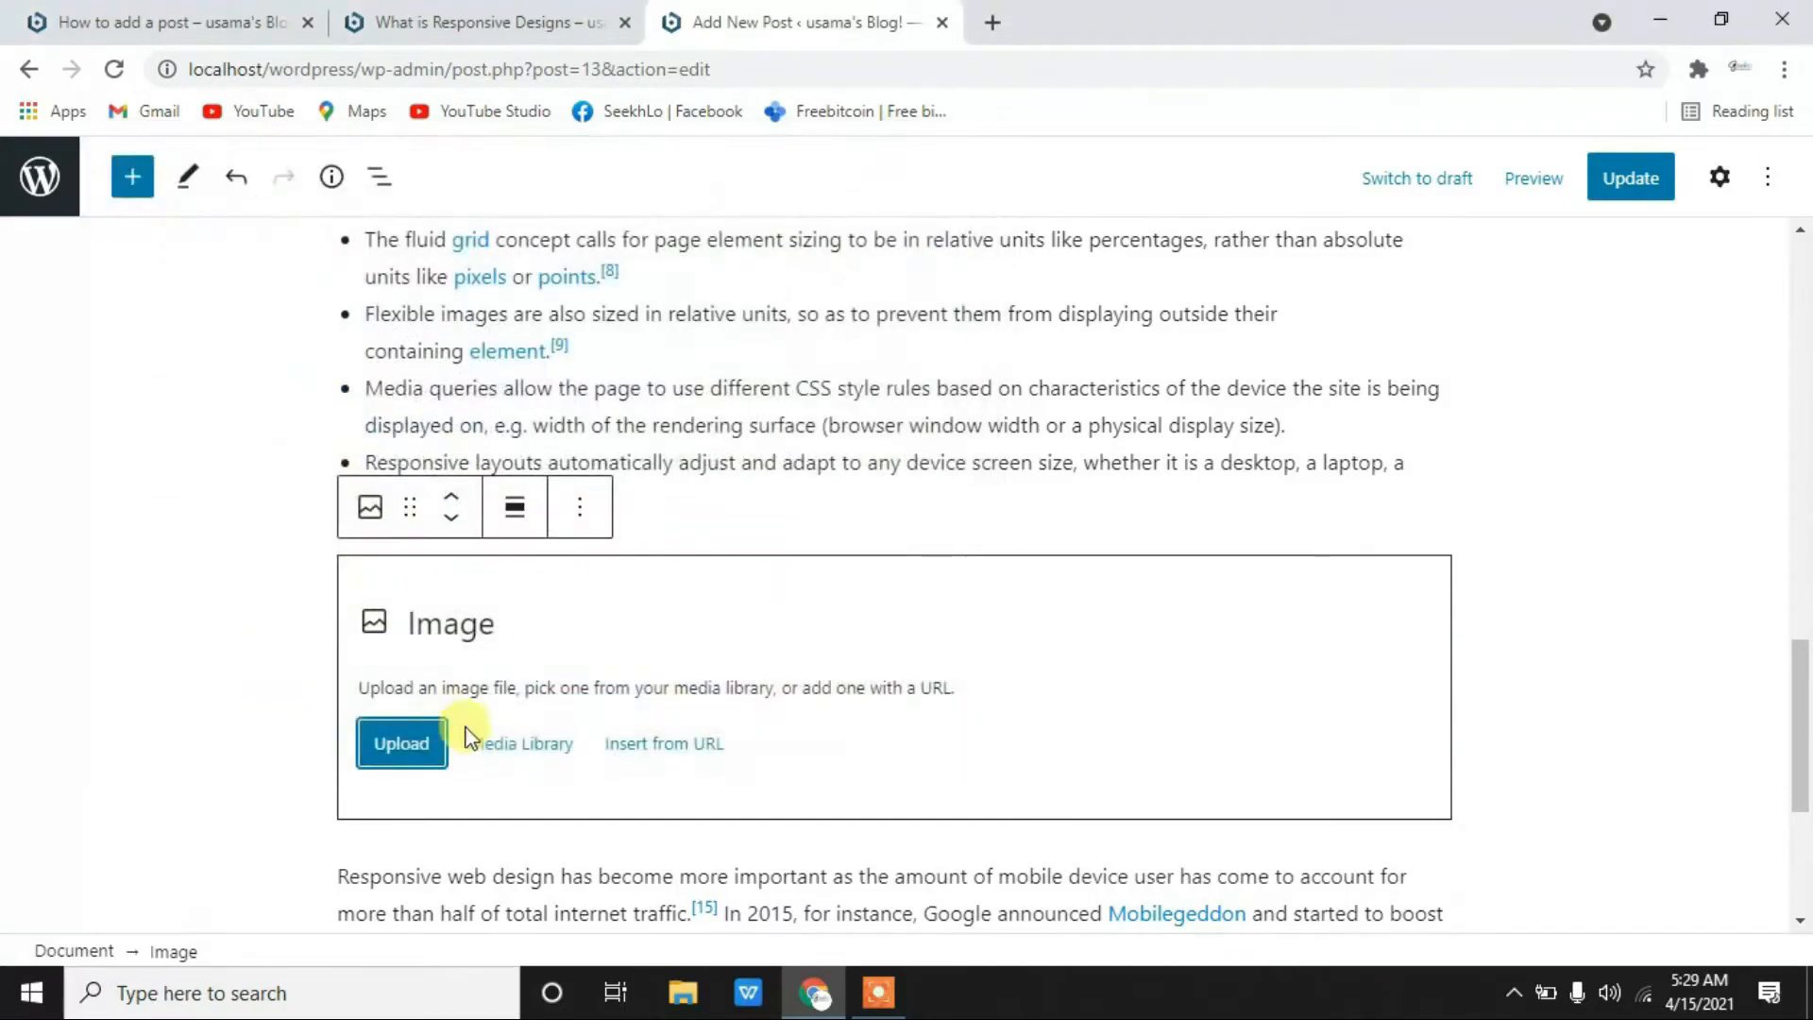
- Fill the Image block with the code picture pexels-pixabay-270632-scaled.jpg from the media library
click(525, 746)
click(170, 518)
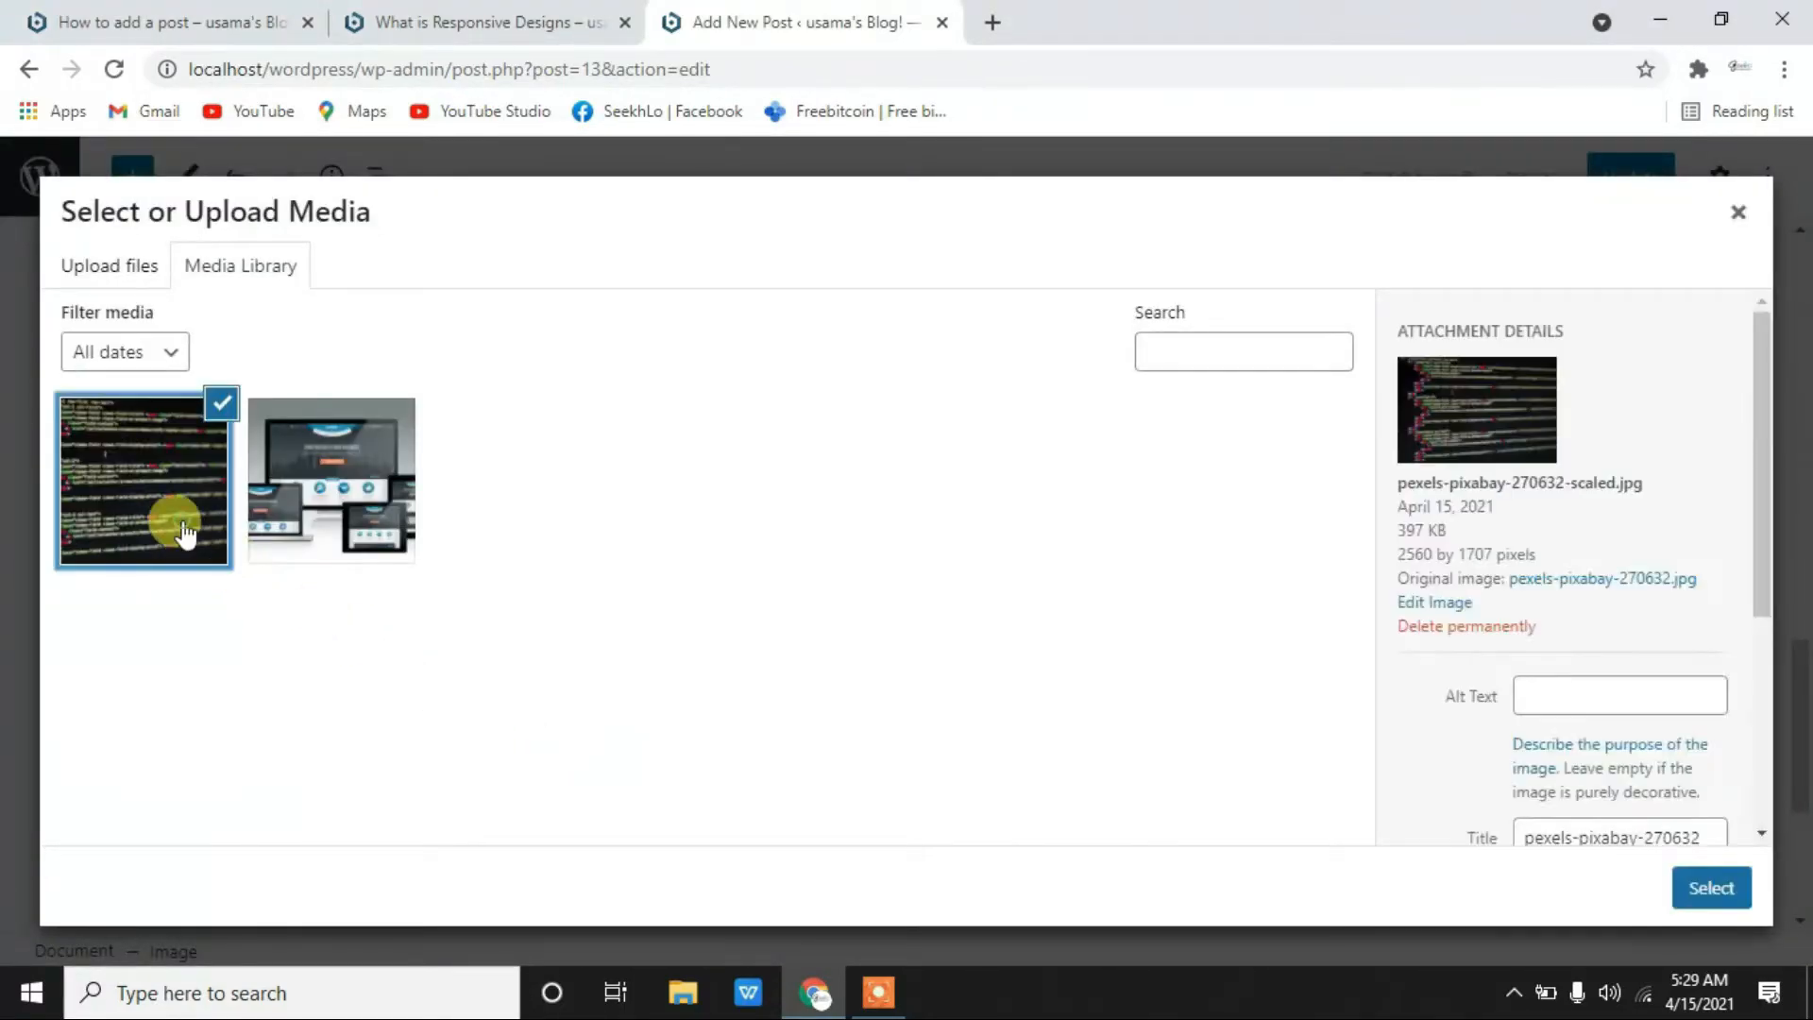
click(1710, 897)
- Shrink the code image proportionally to about two-thirds of the content width and deselect it
scroll(1158, 627, up, 20)
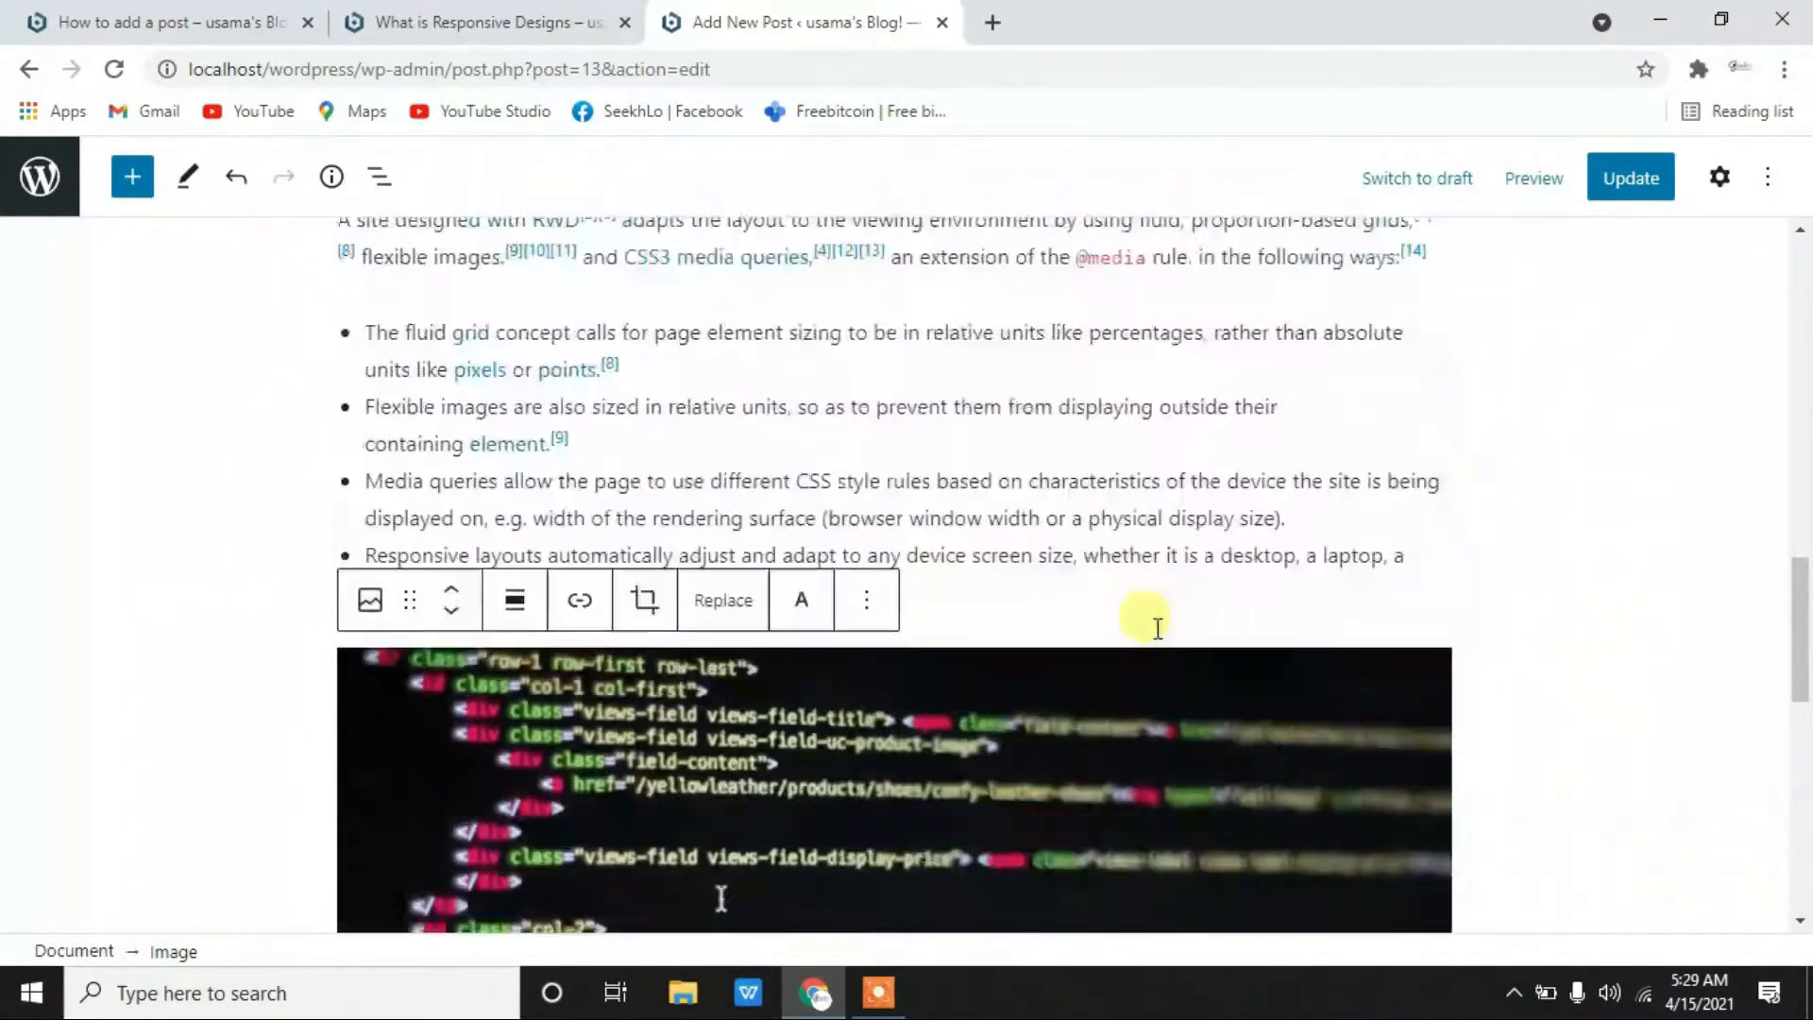
scroll(1158, 627, down, 15)
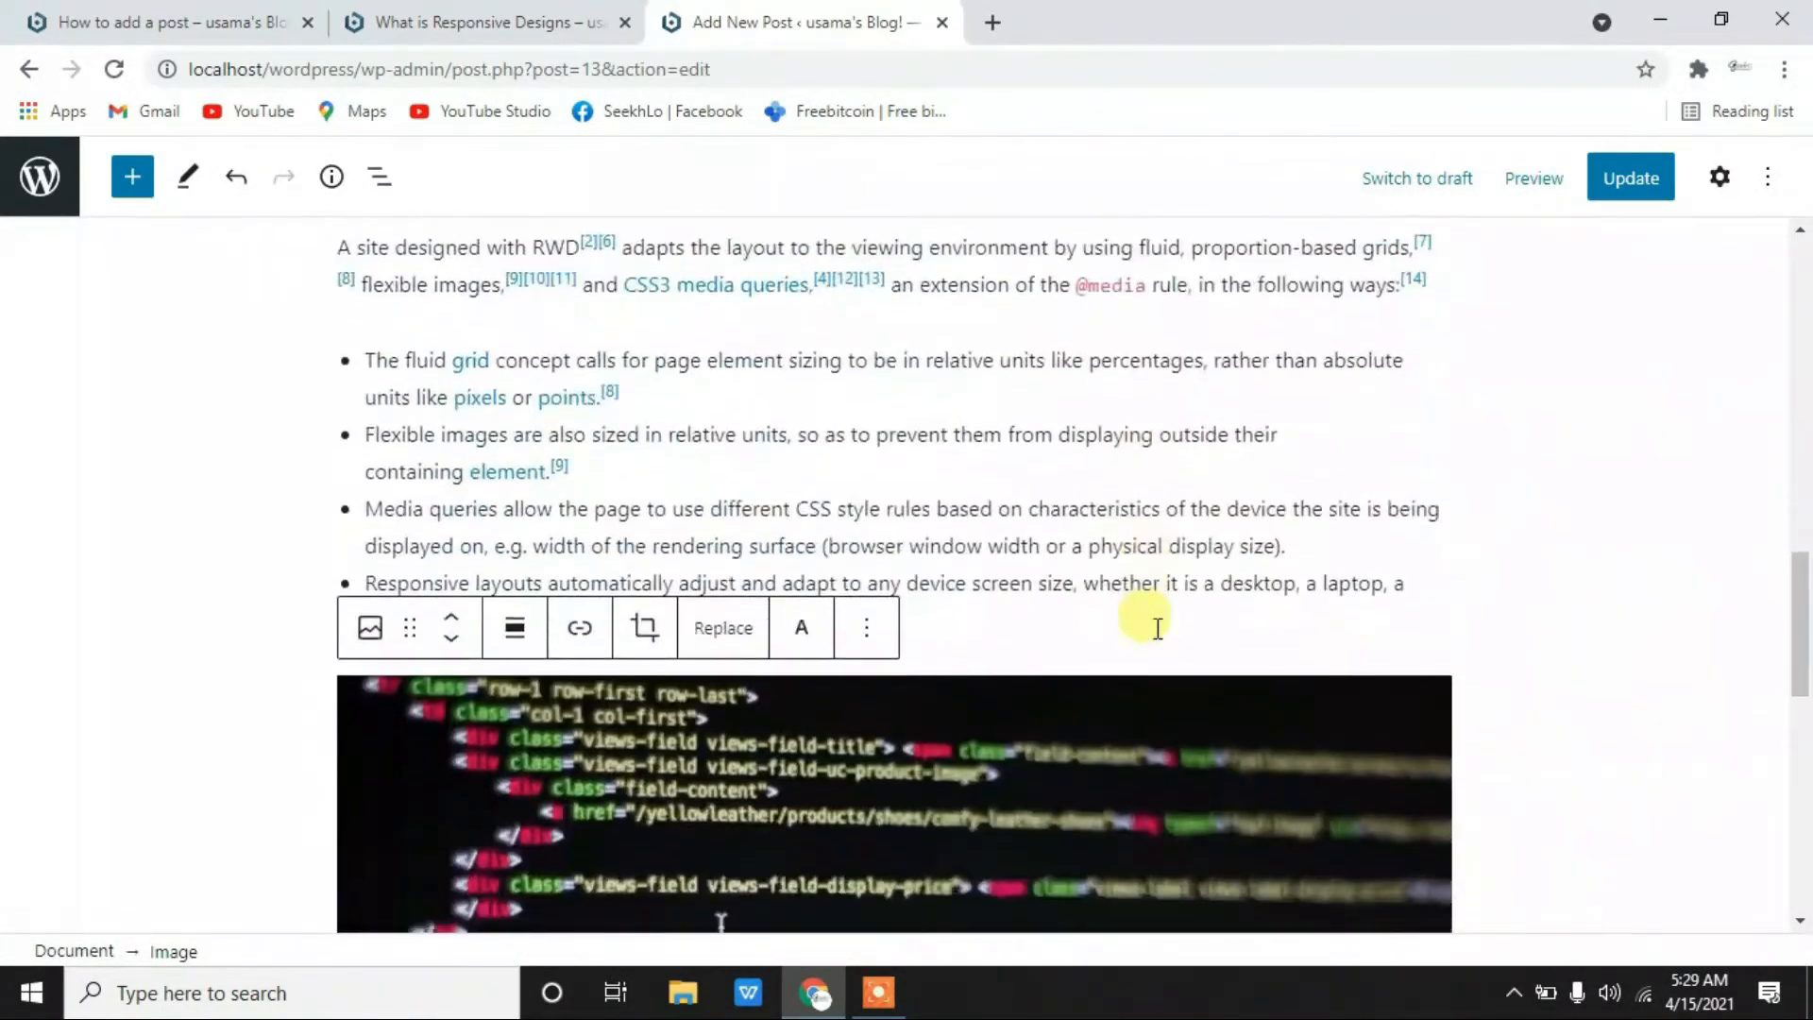
scroll(1141, 561, down, 2)
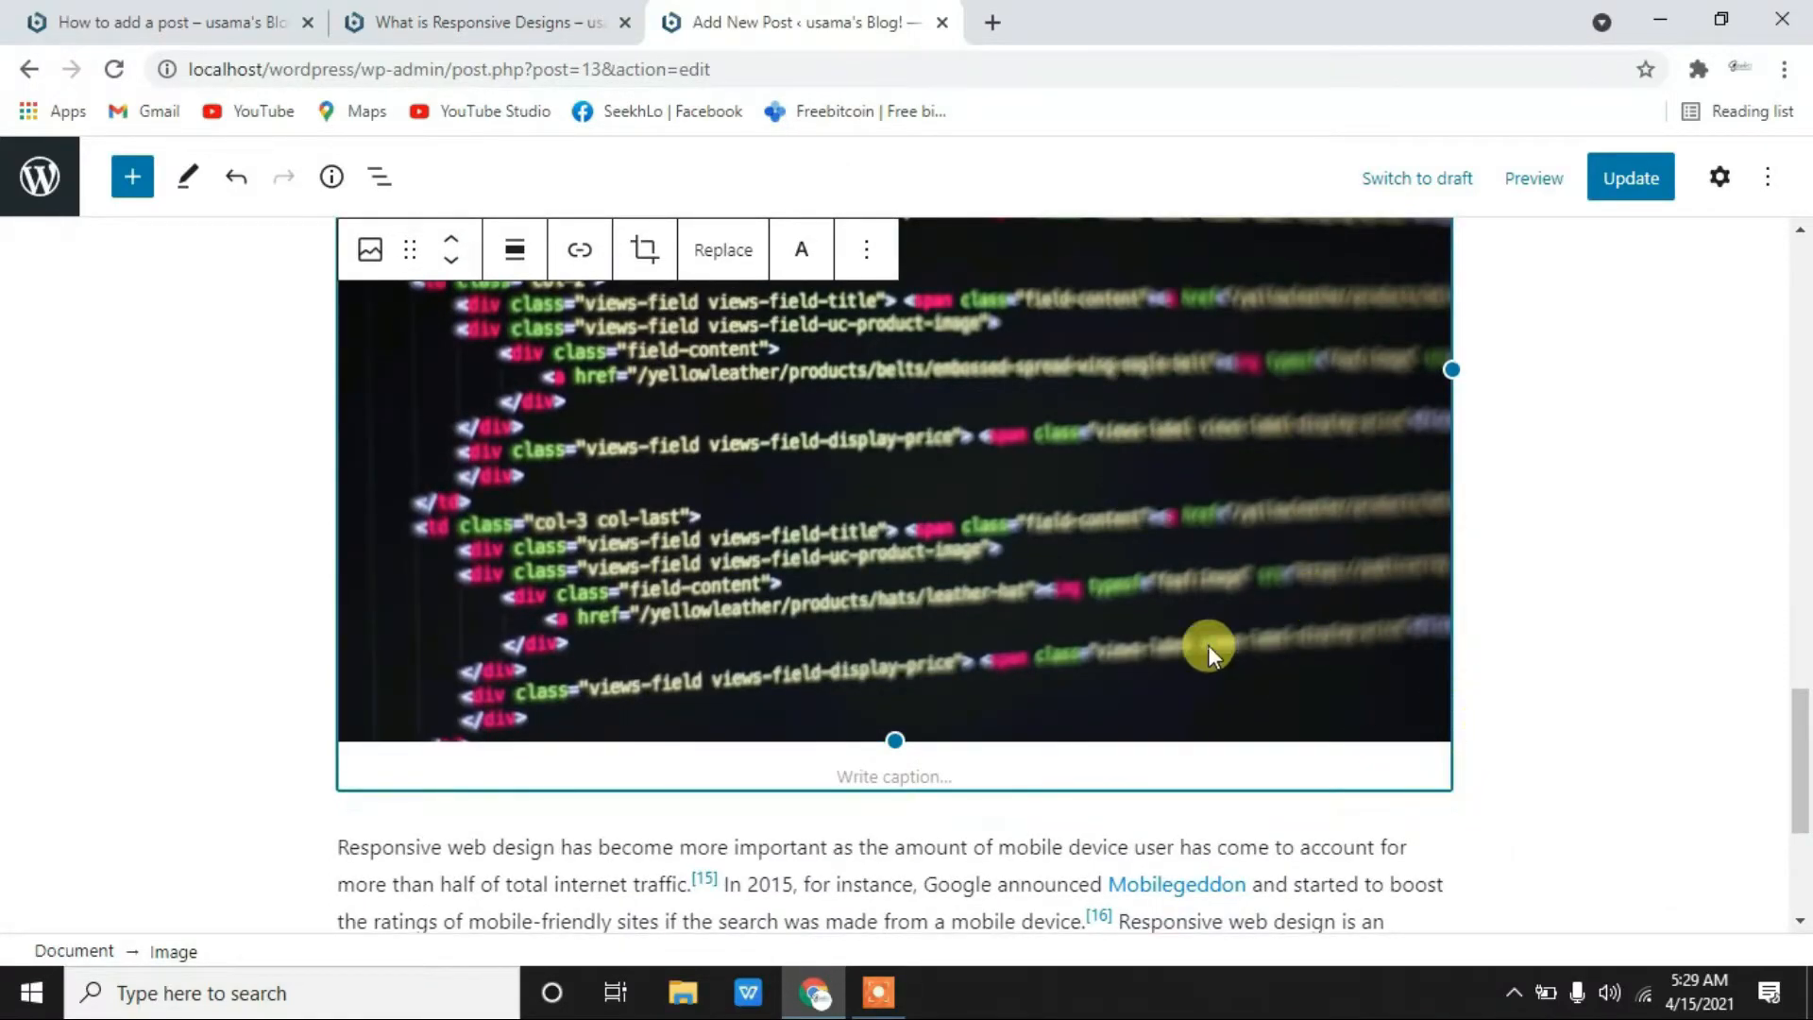
drag(887, 658, 733, 472)
scroll(1374, 613, up, 4)
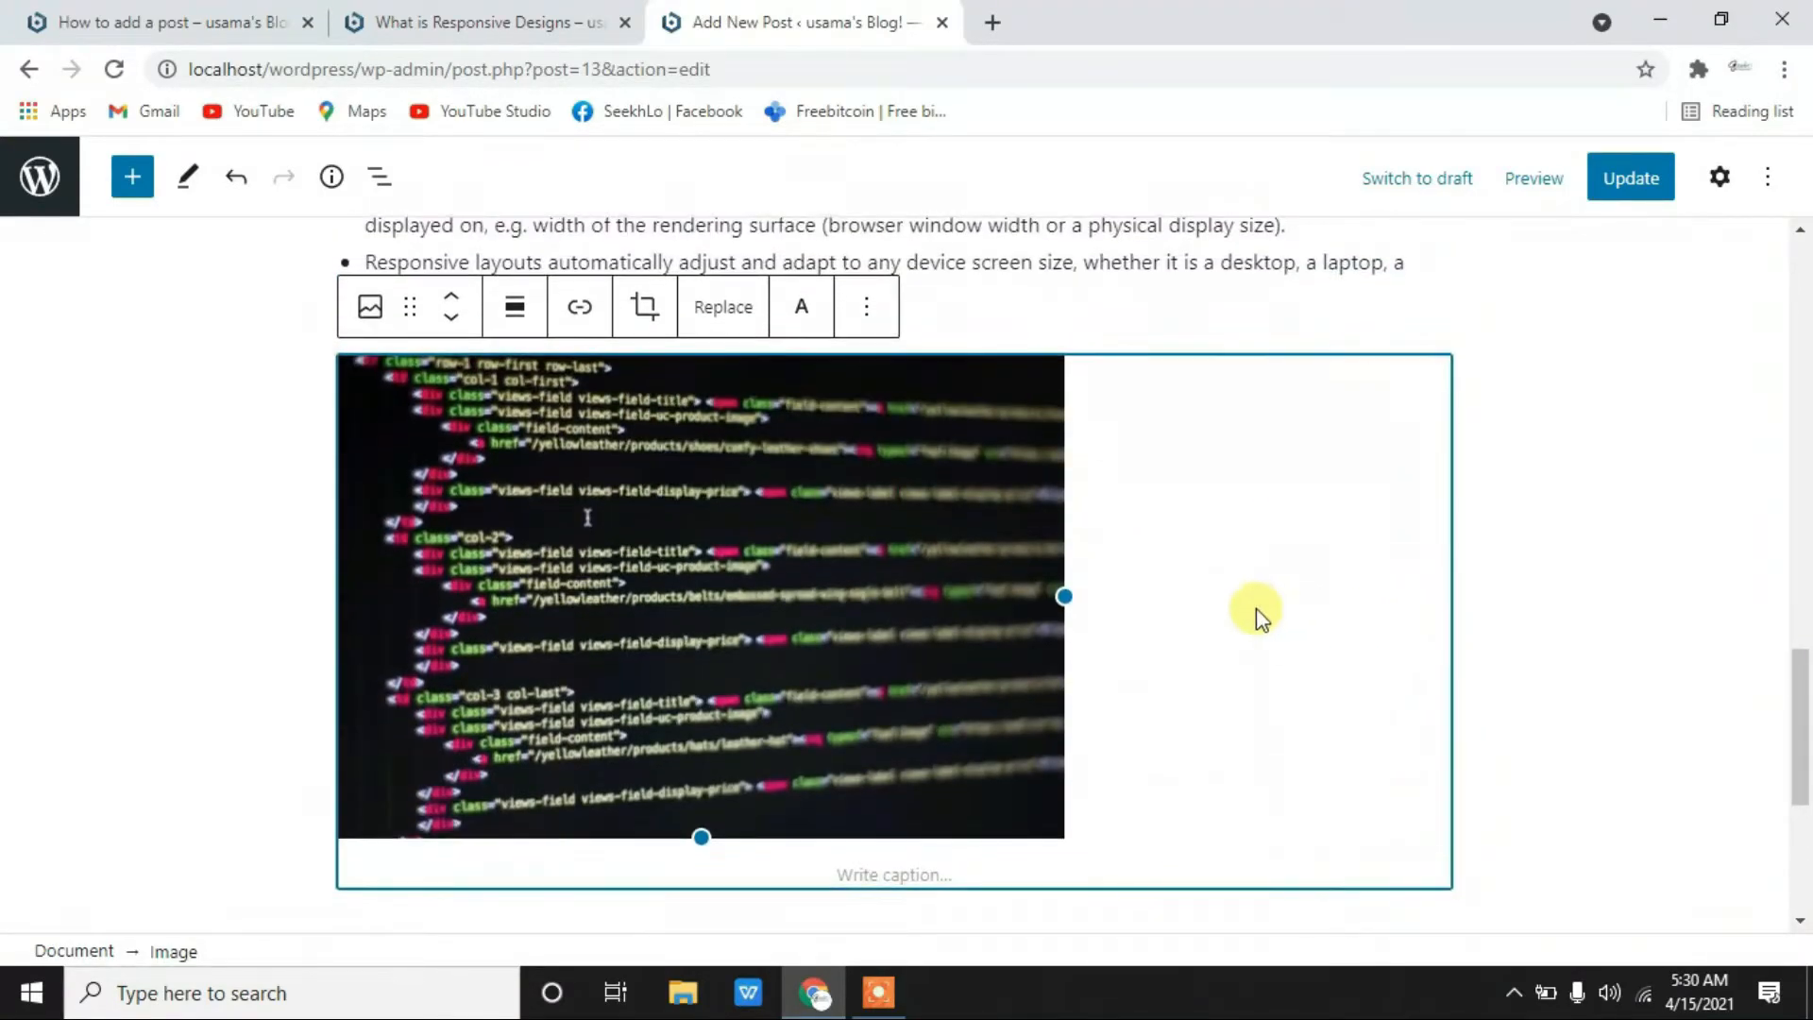
click(1627, 583)
- Look over the resized image within the post, and browse the block library's available blocks and patterns
scroll(861, 421, up, 2)
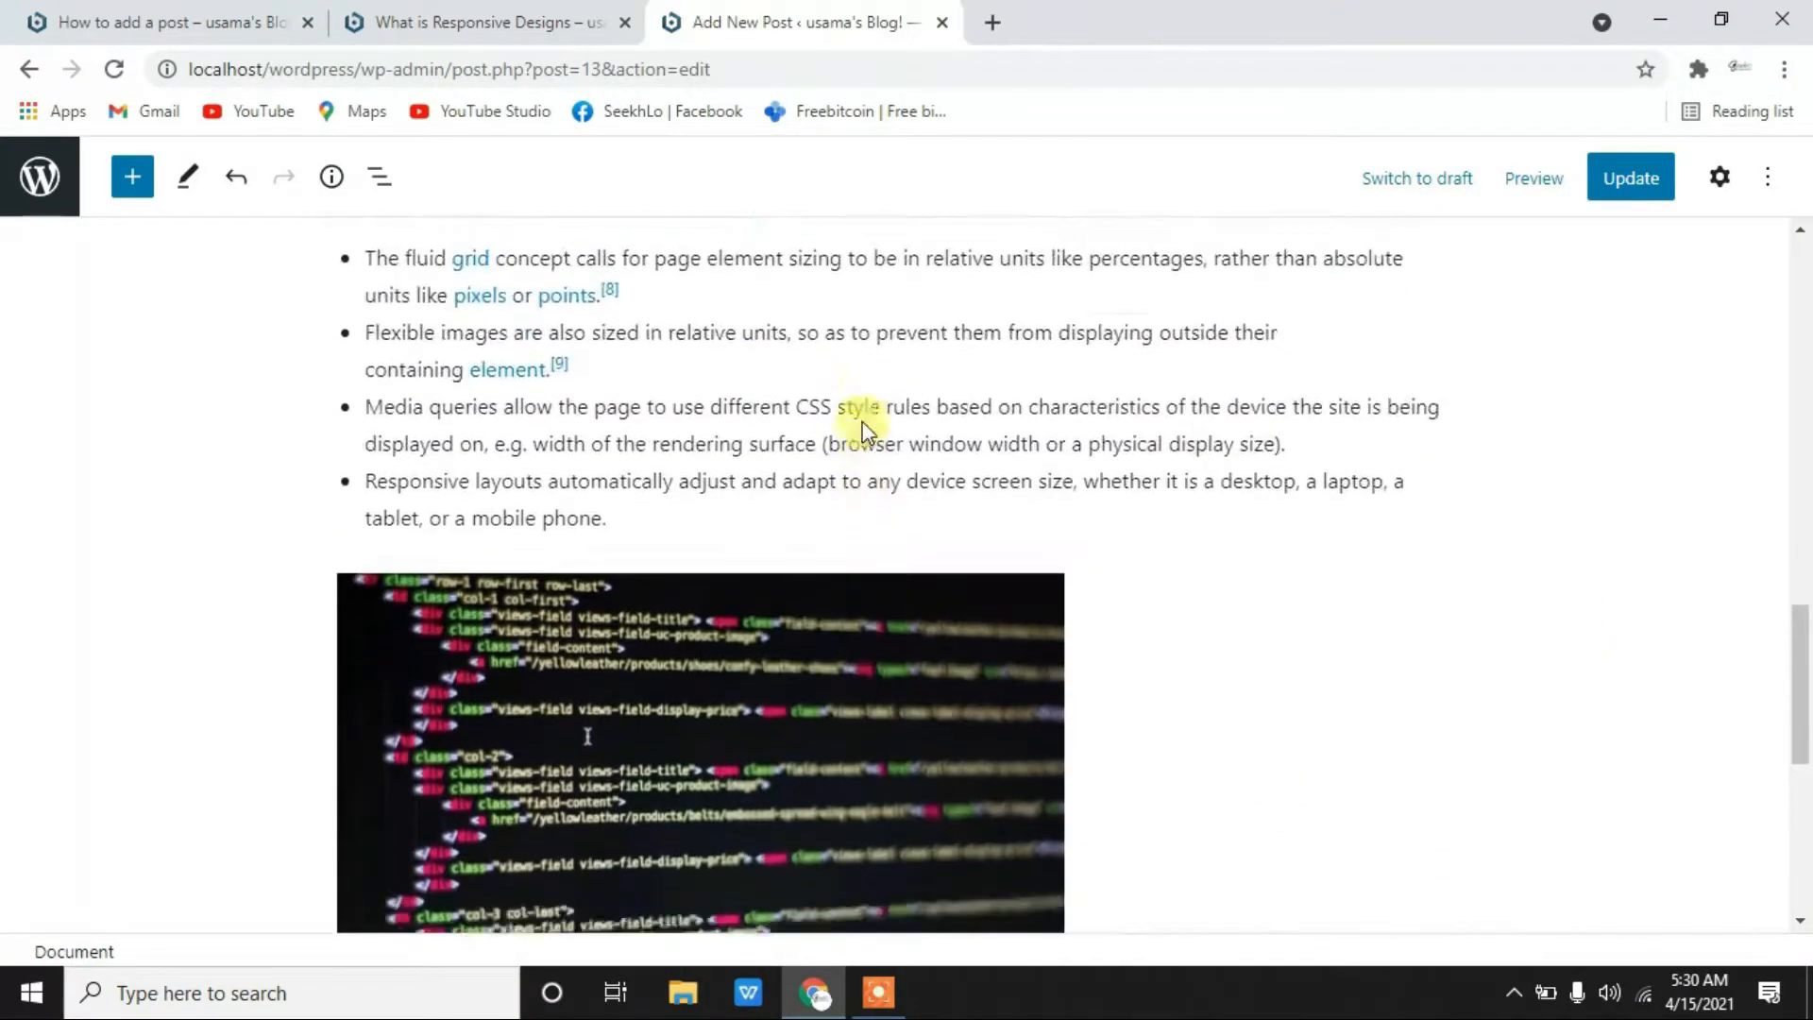
scroll(861, 421, down, 2)
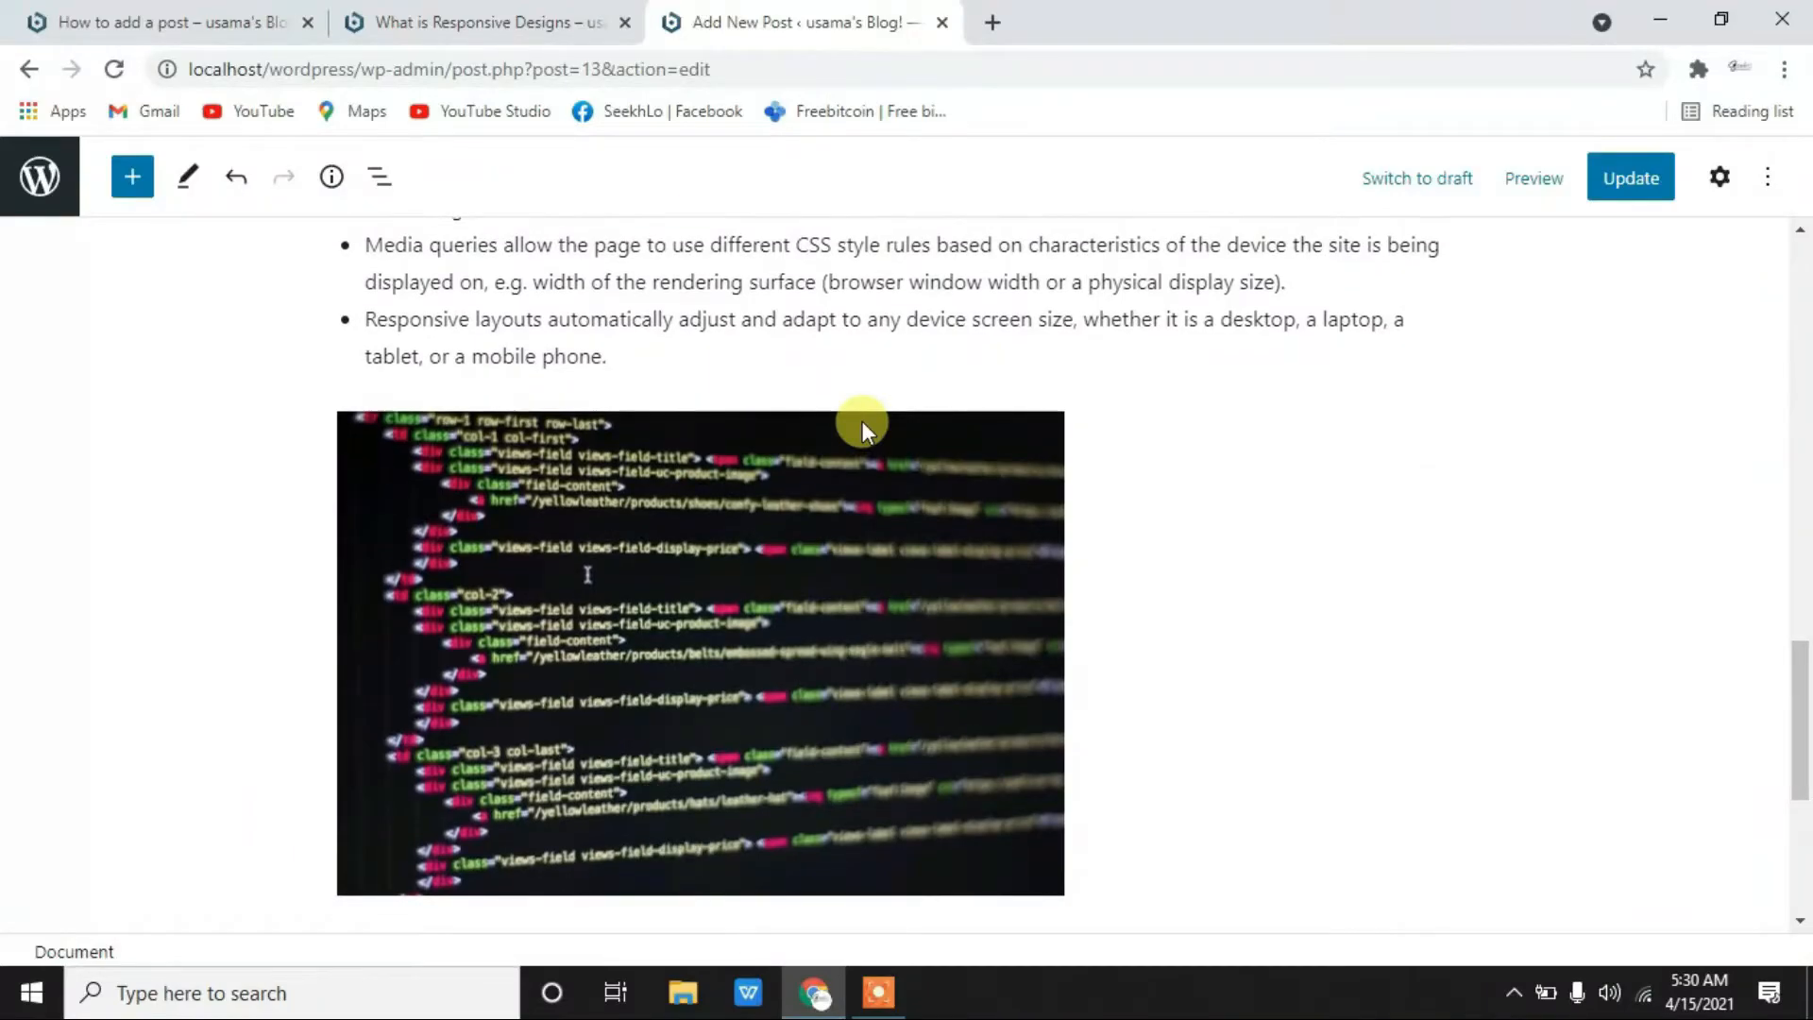
scroll(861, 421, up, 3)
scroll(249, 551, down, 3)
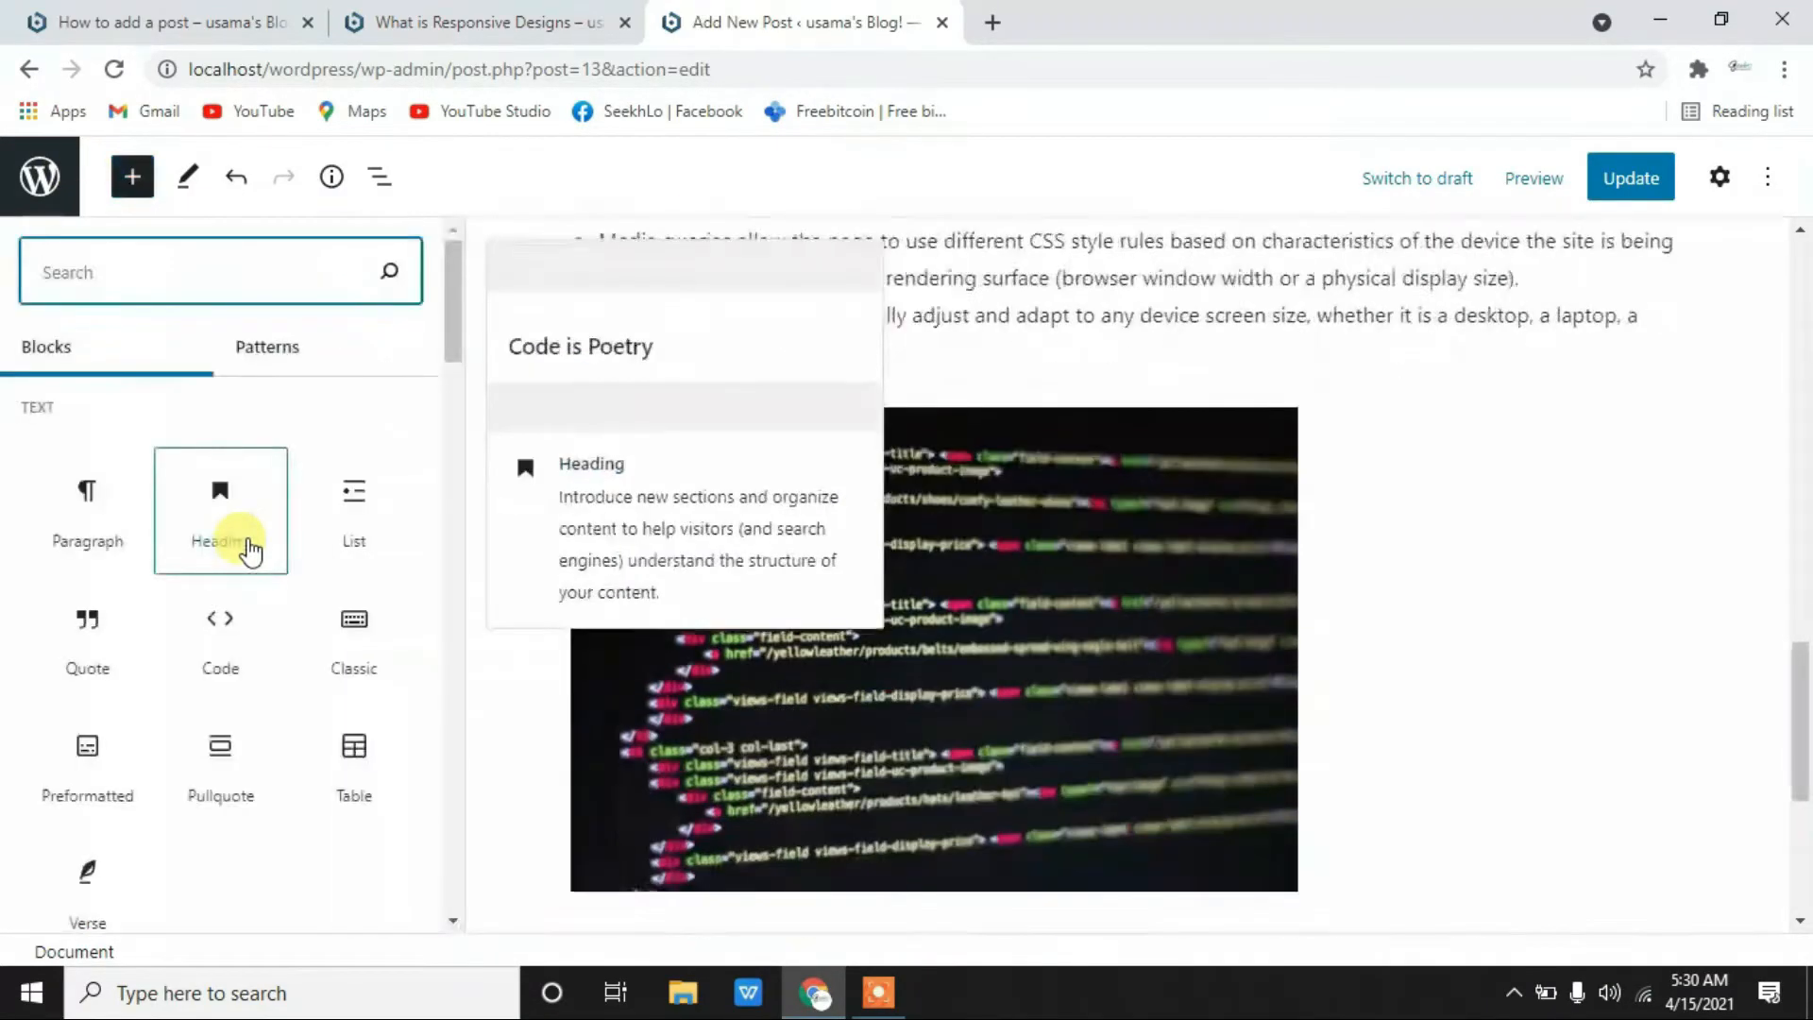
scroll(250, 552, up, 7)
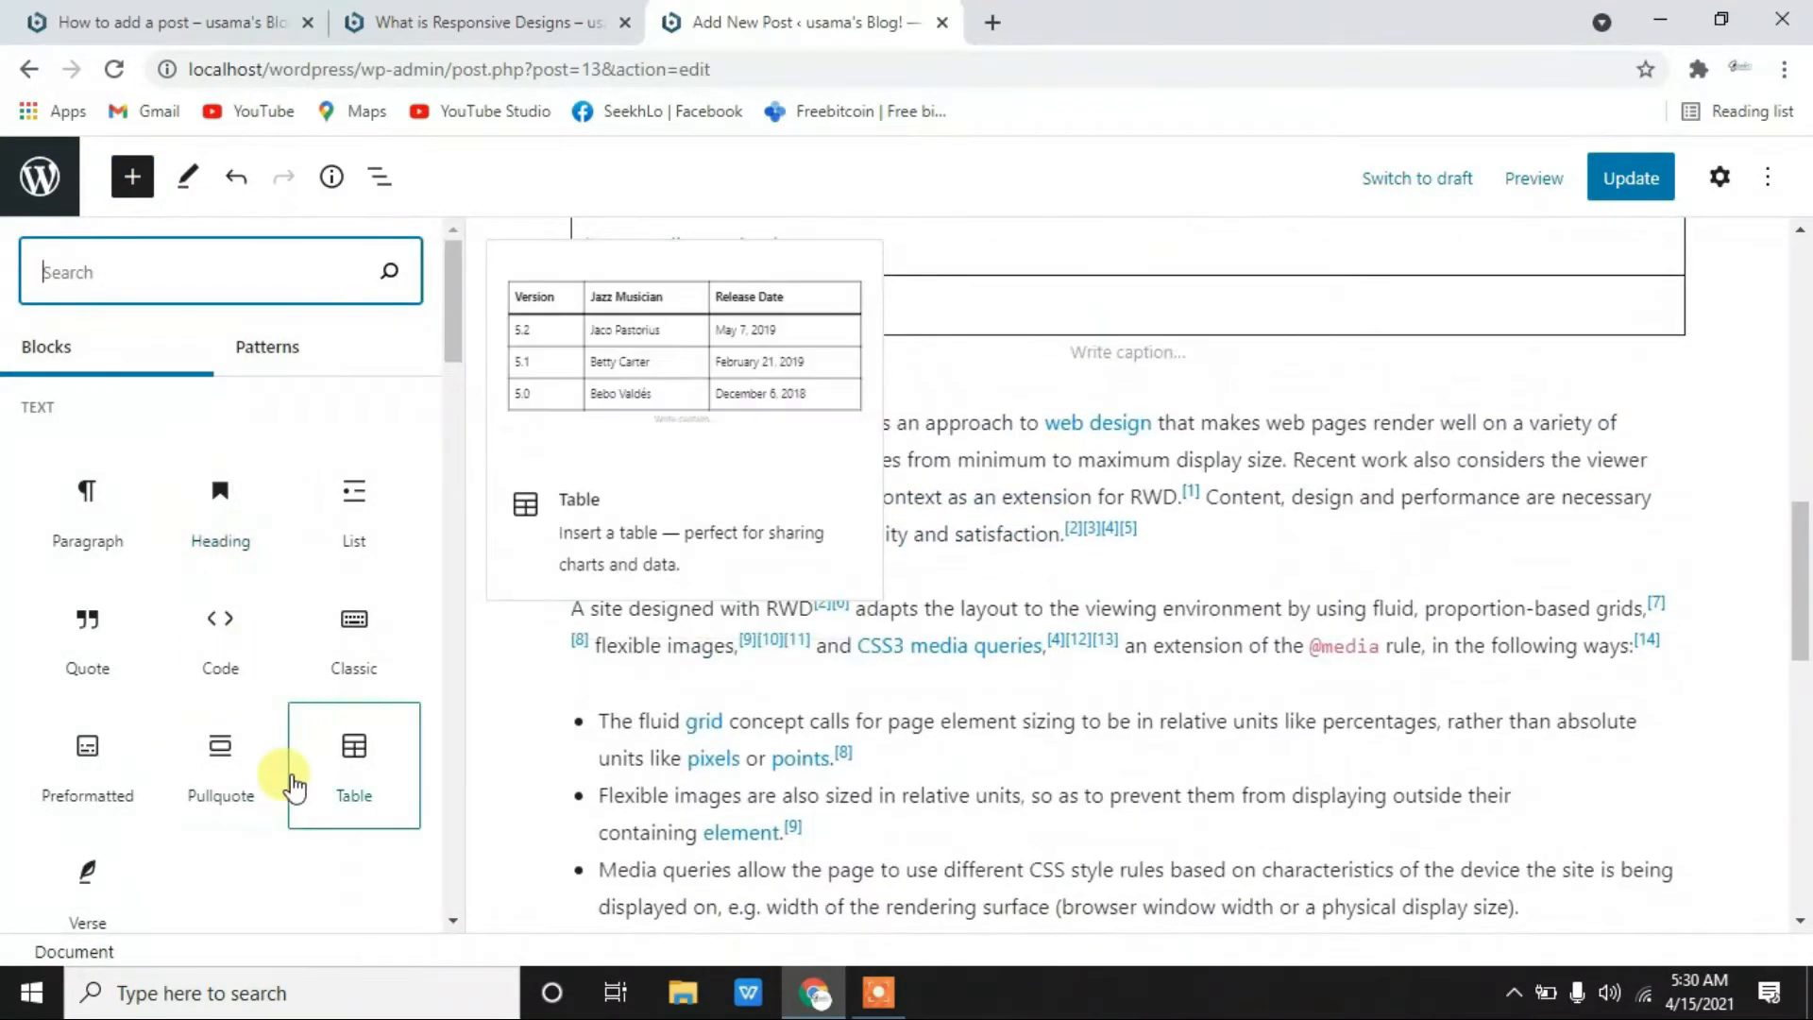
click(264, 348)
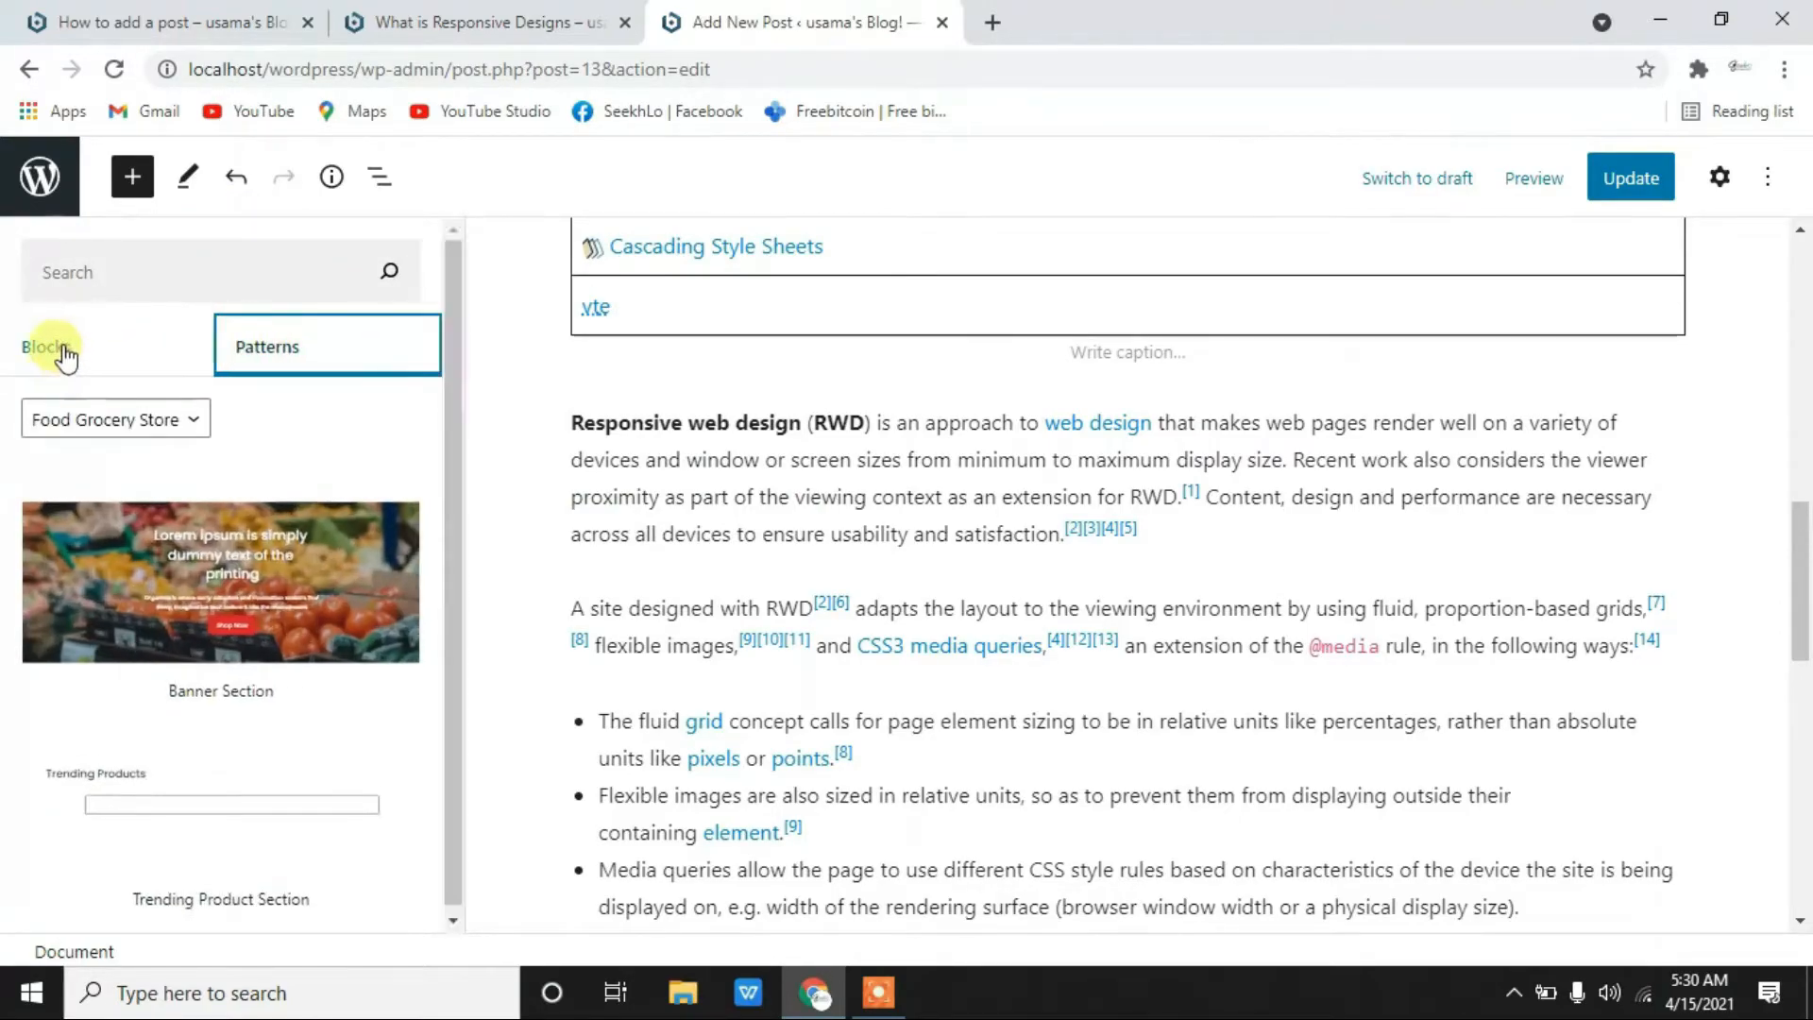
click(99, 347)
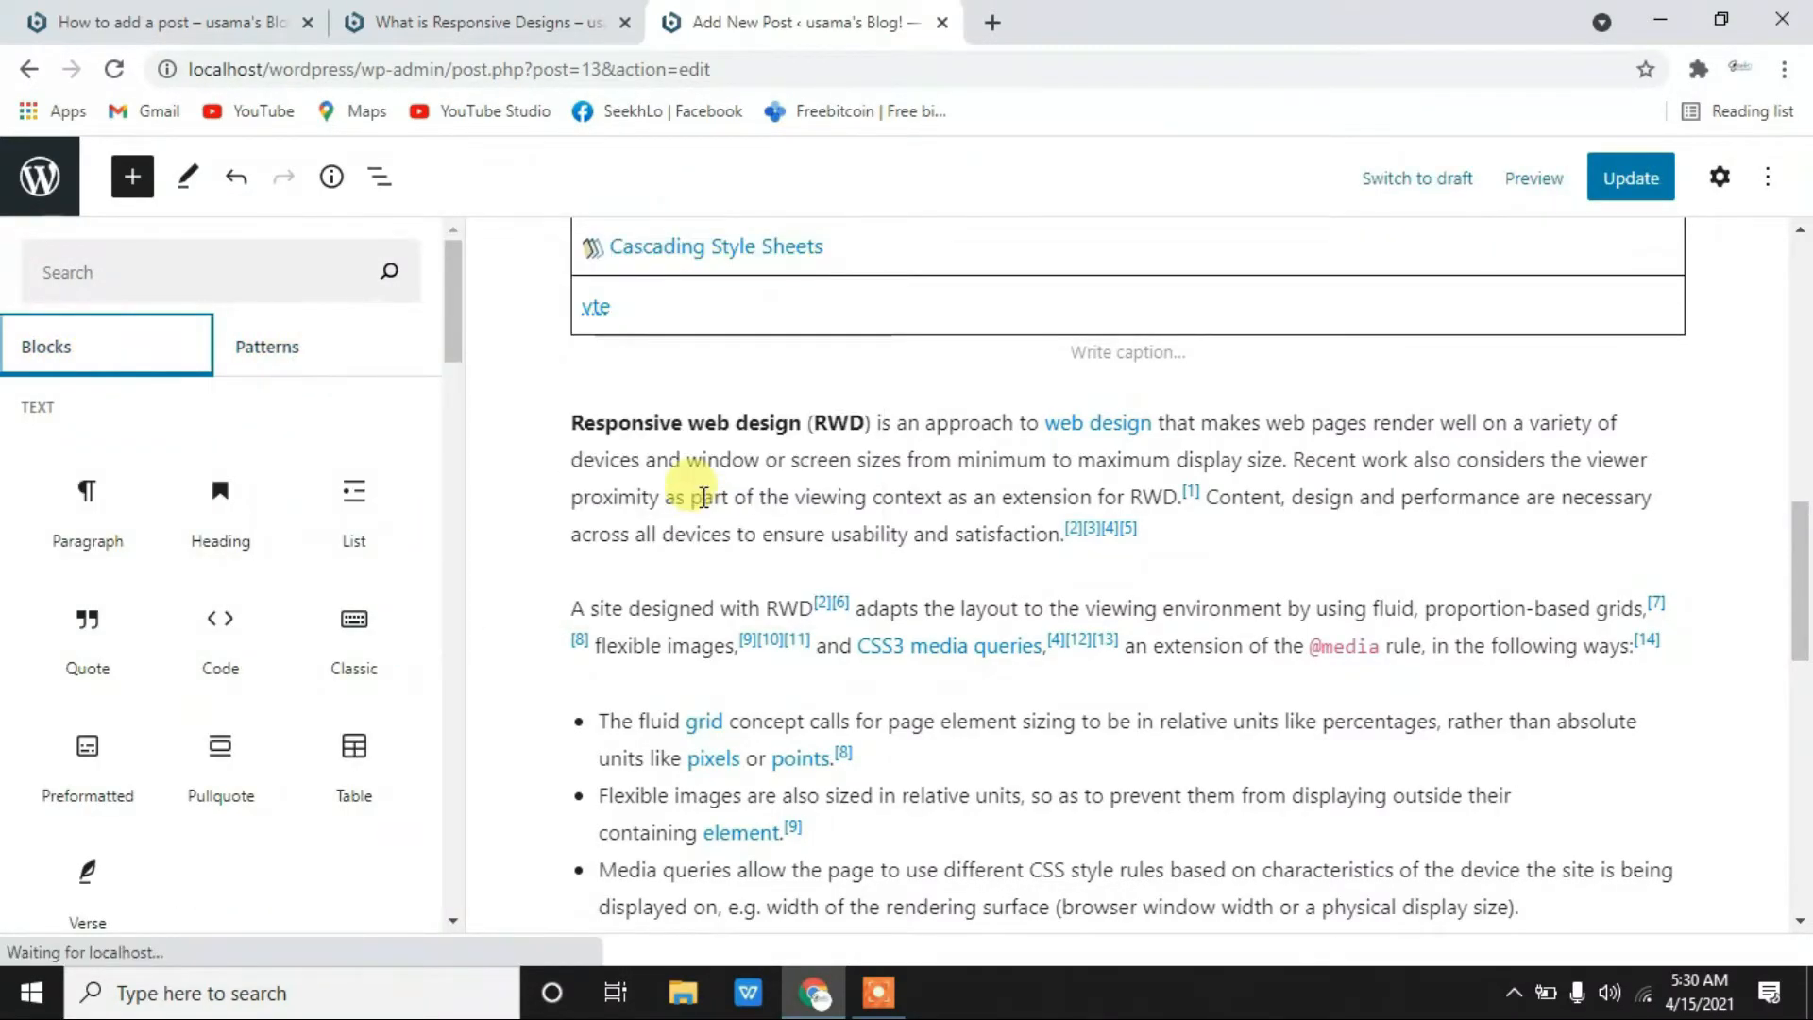
scroll(1145, 485, up, 10)
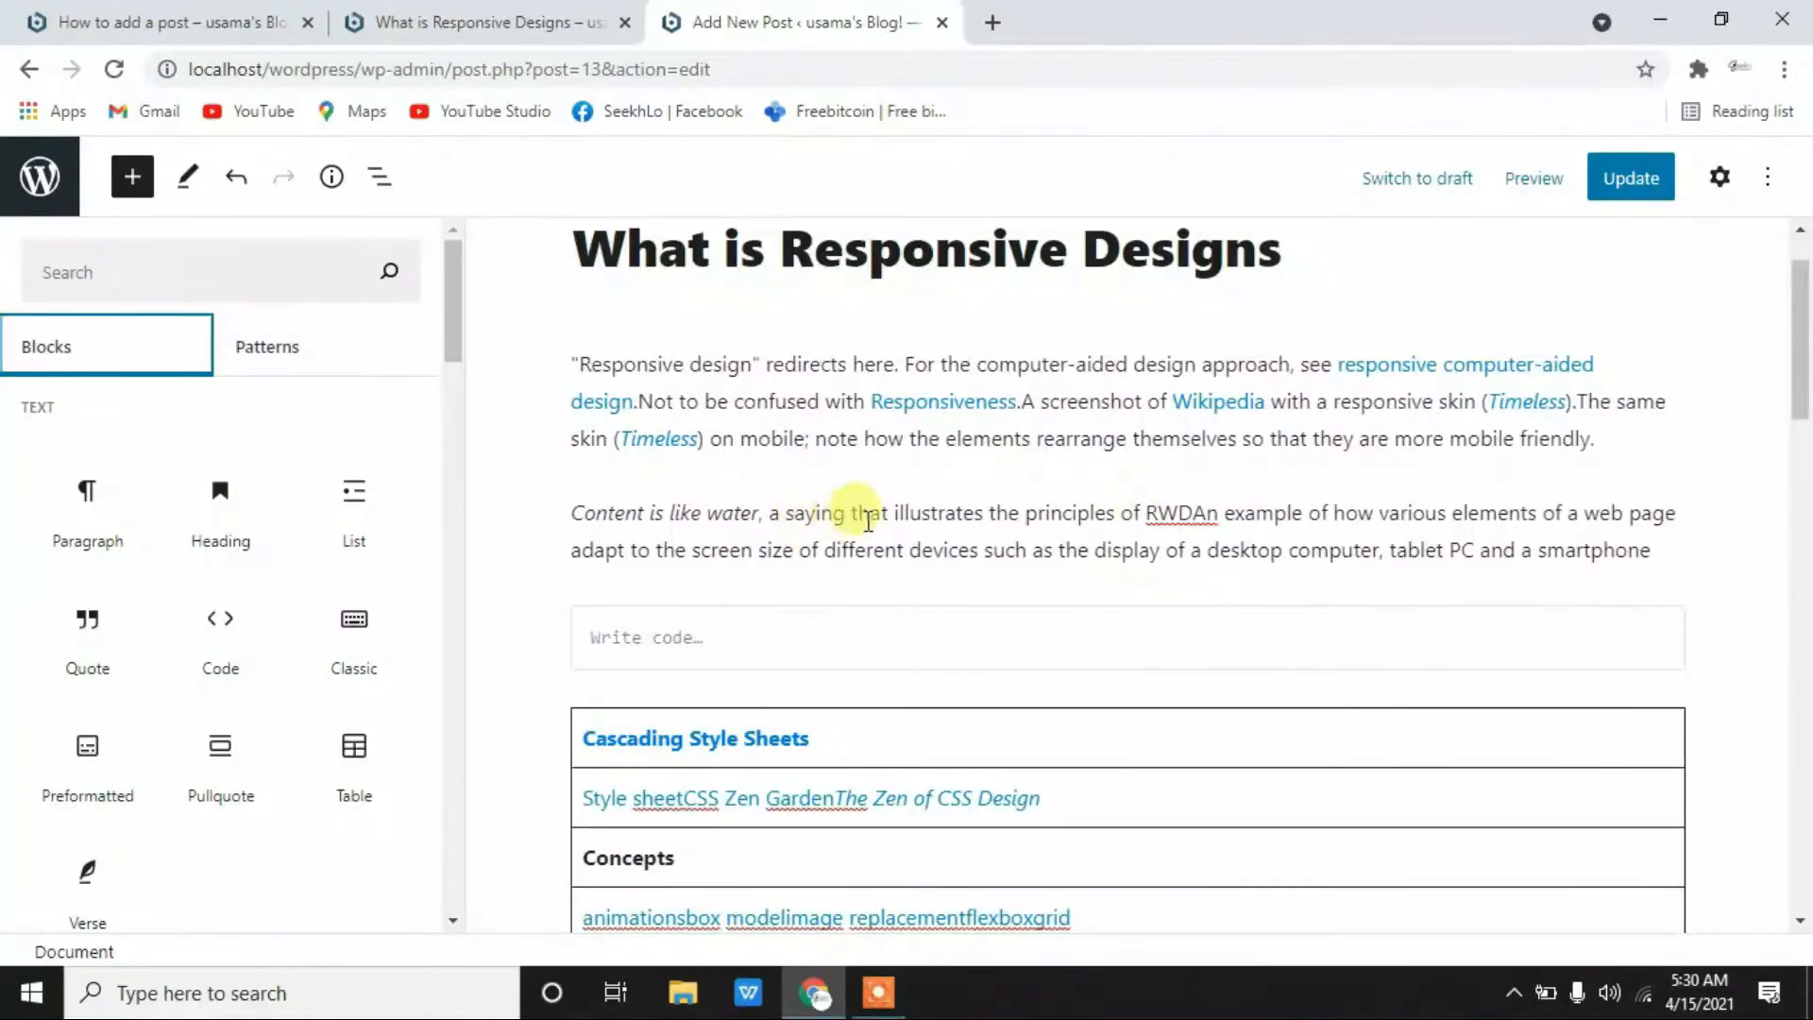
click(892, 508)
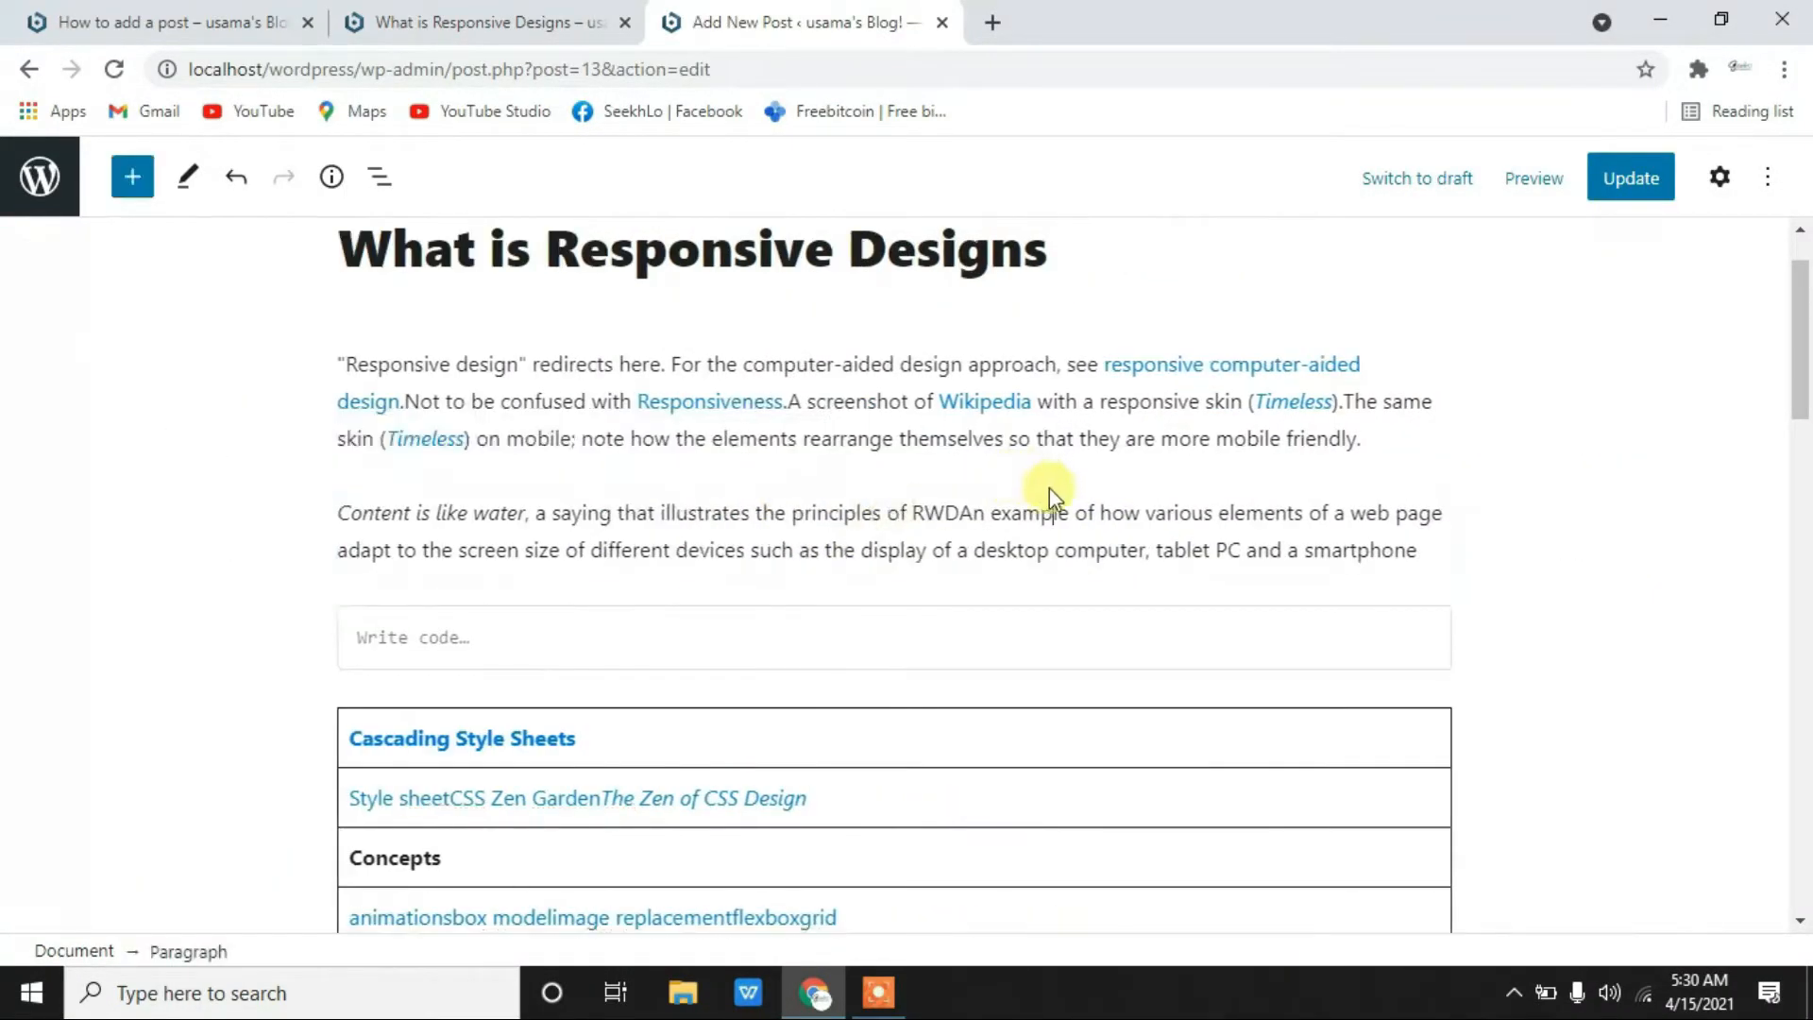
drag(660, 512, 752, 512)
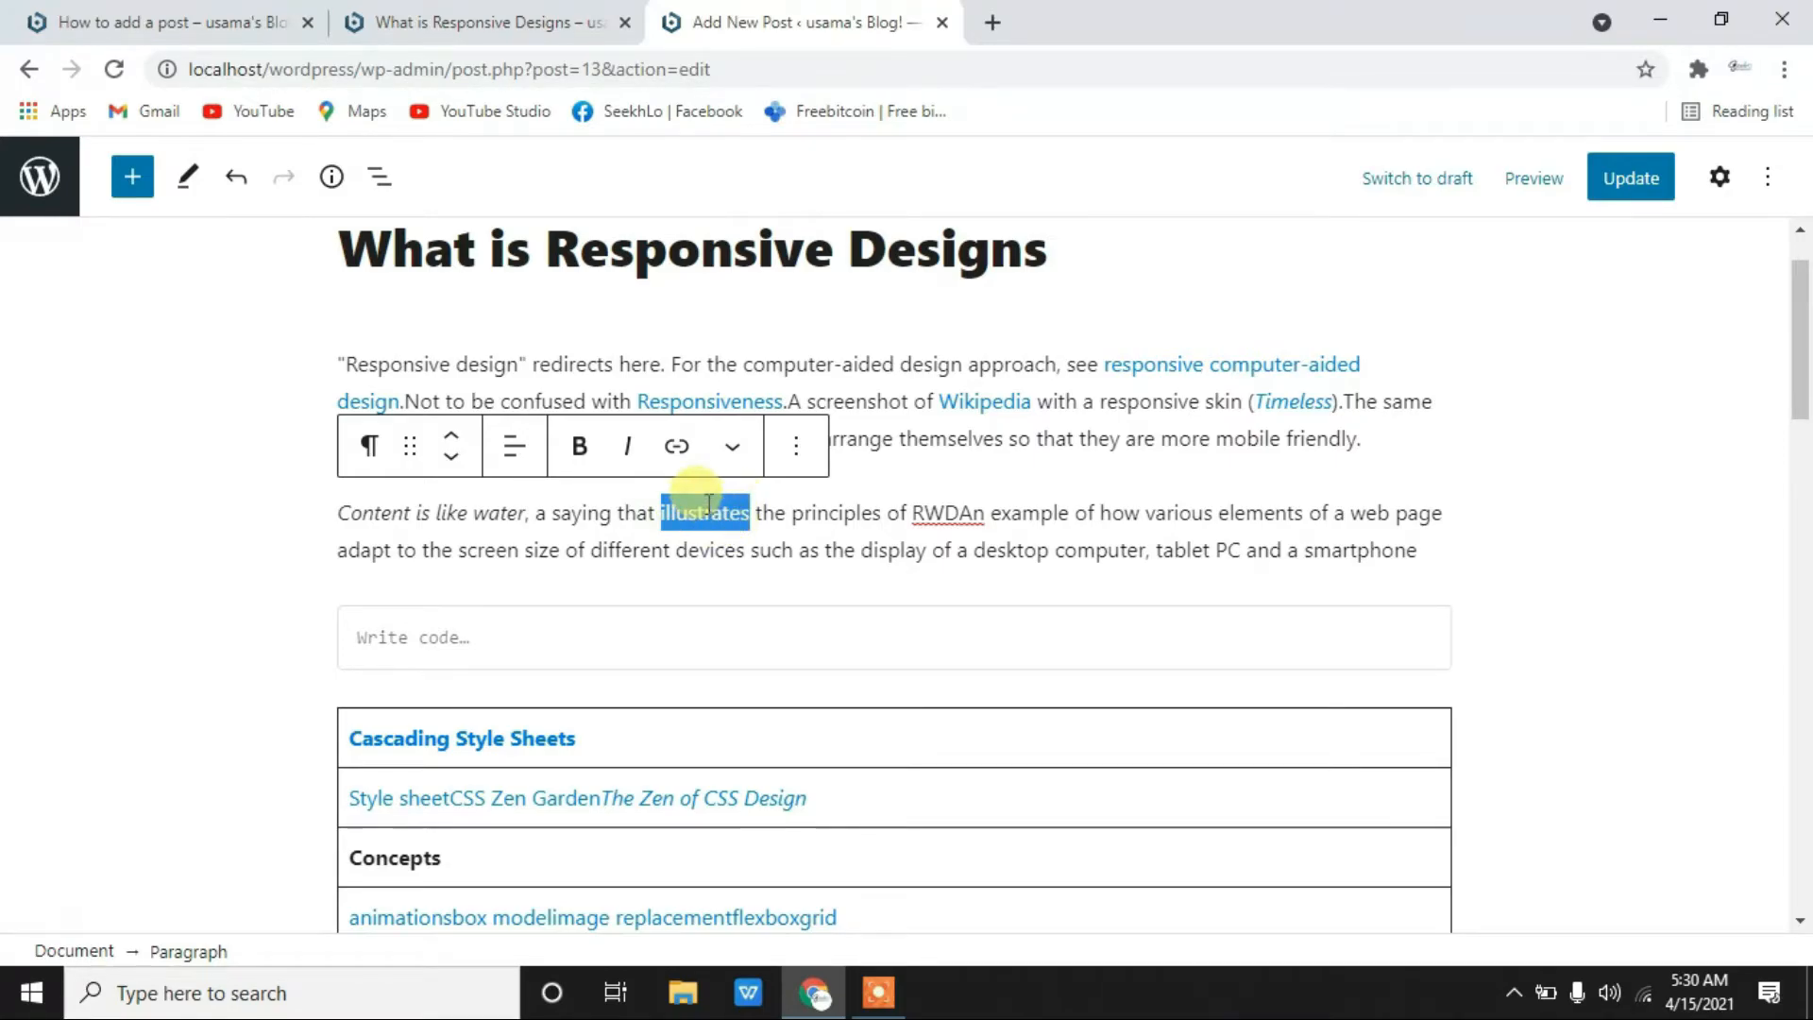
click(676, 451)
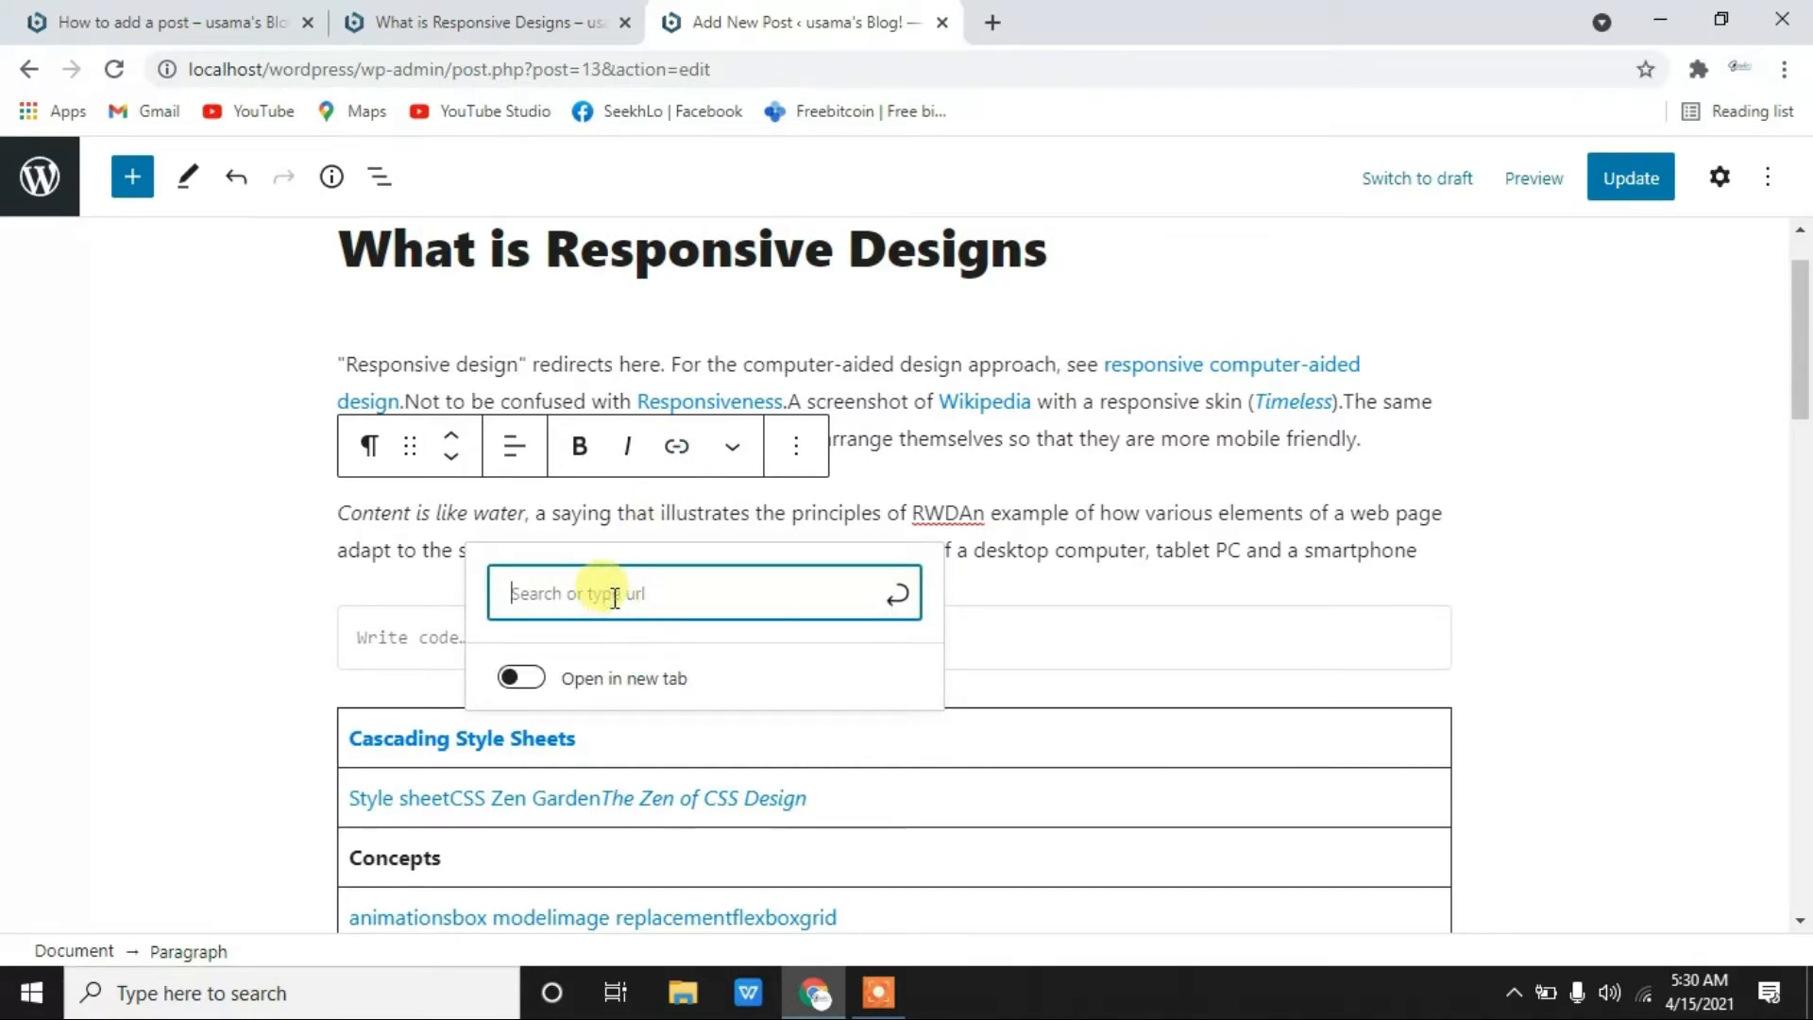
text(www)
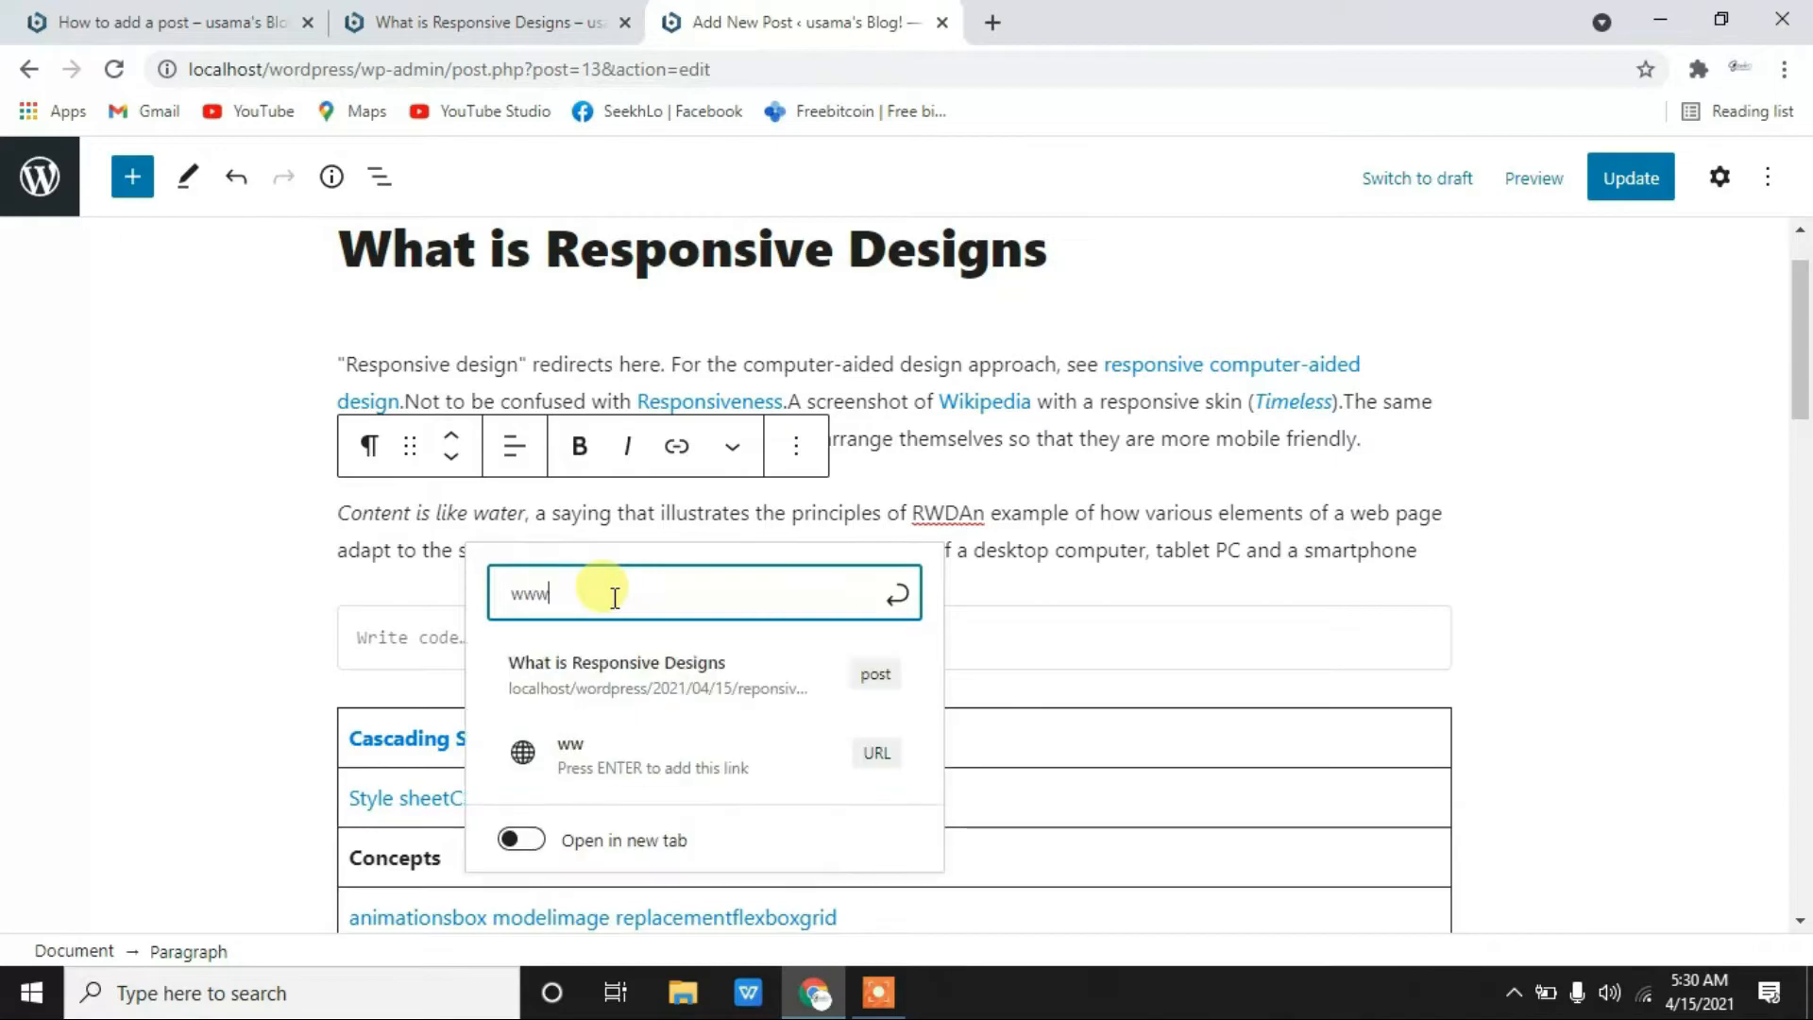
text(.youtu)
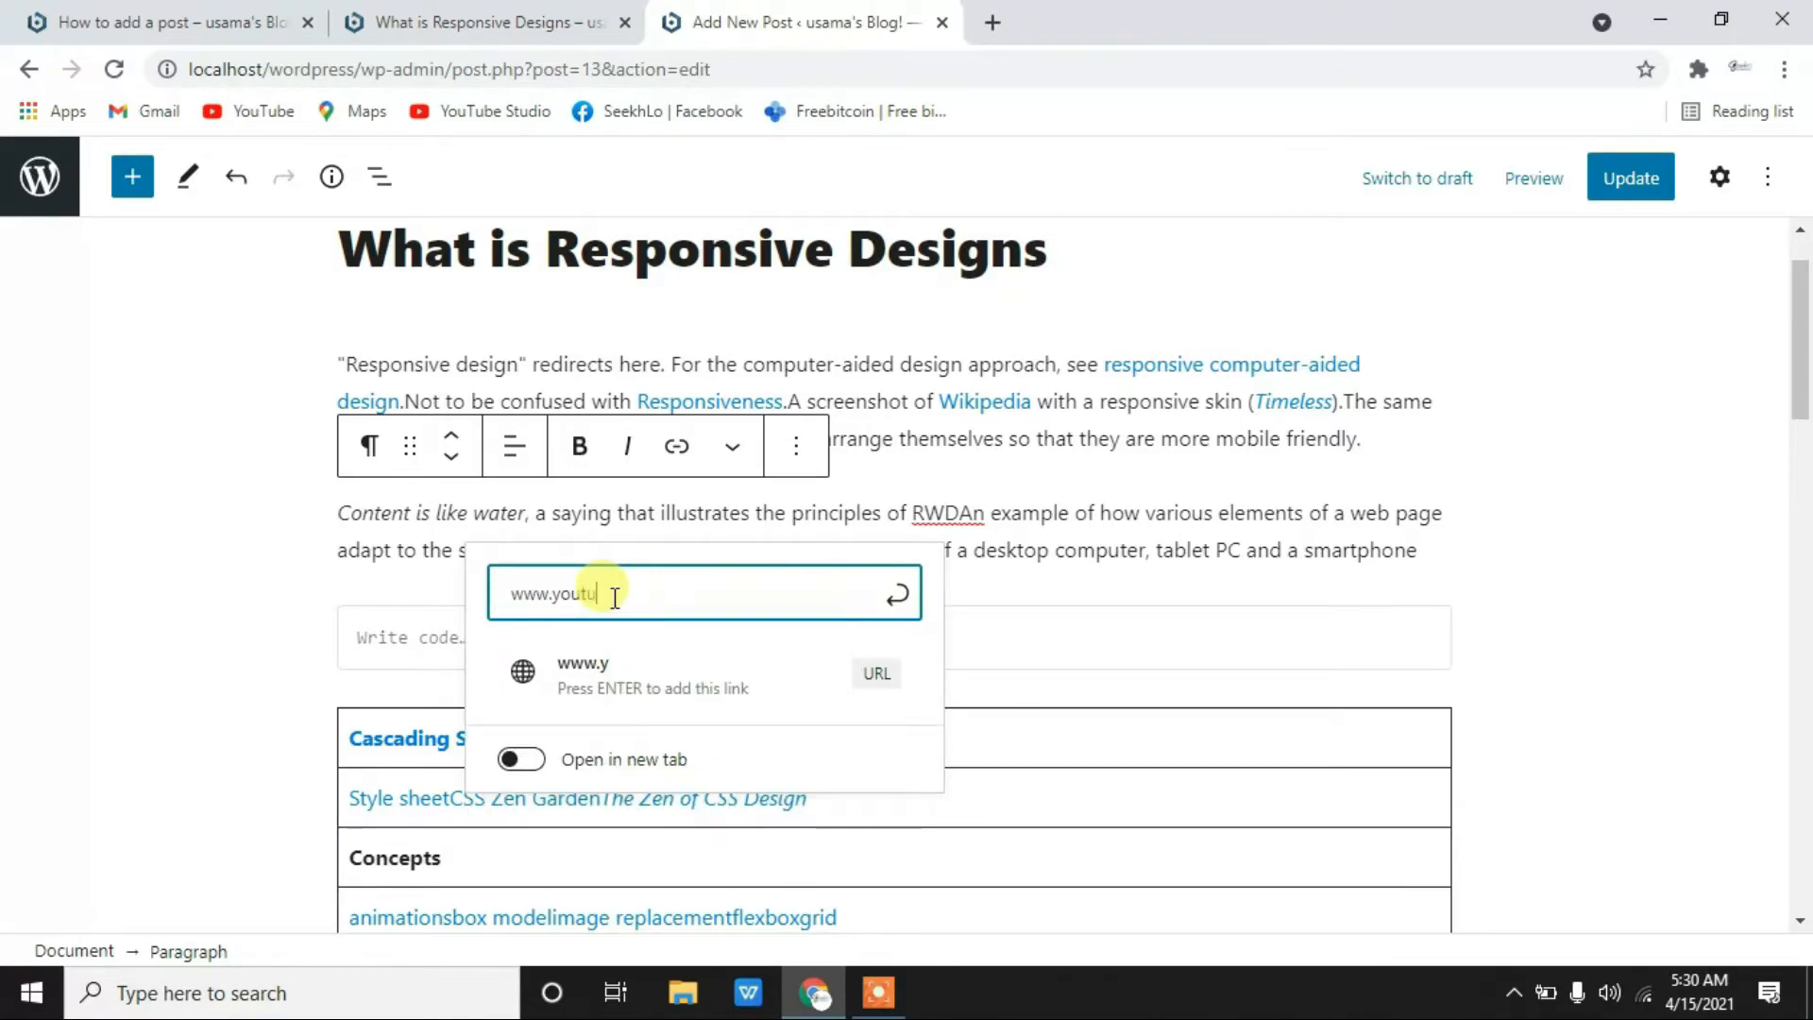
text(be.com)
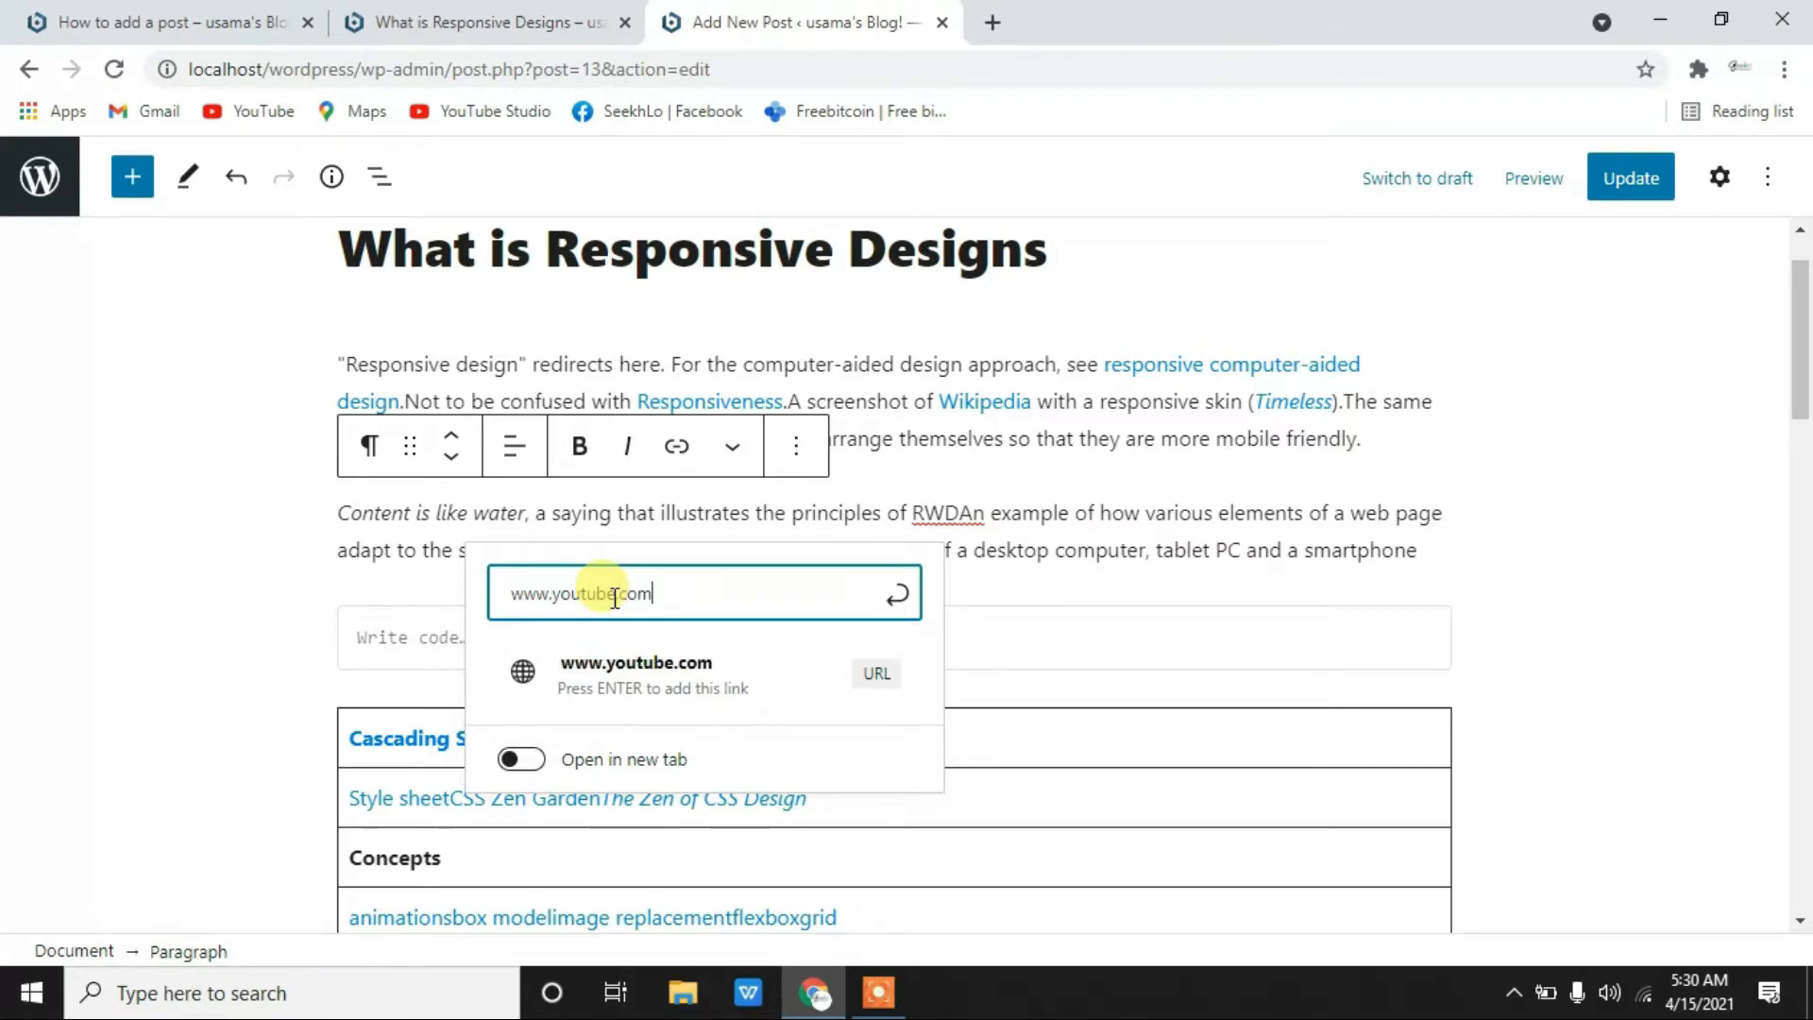
click(522, 760)
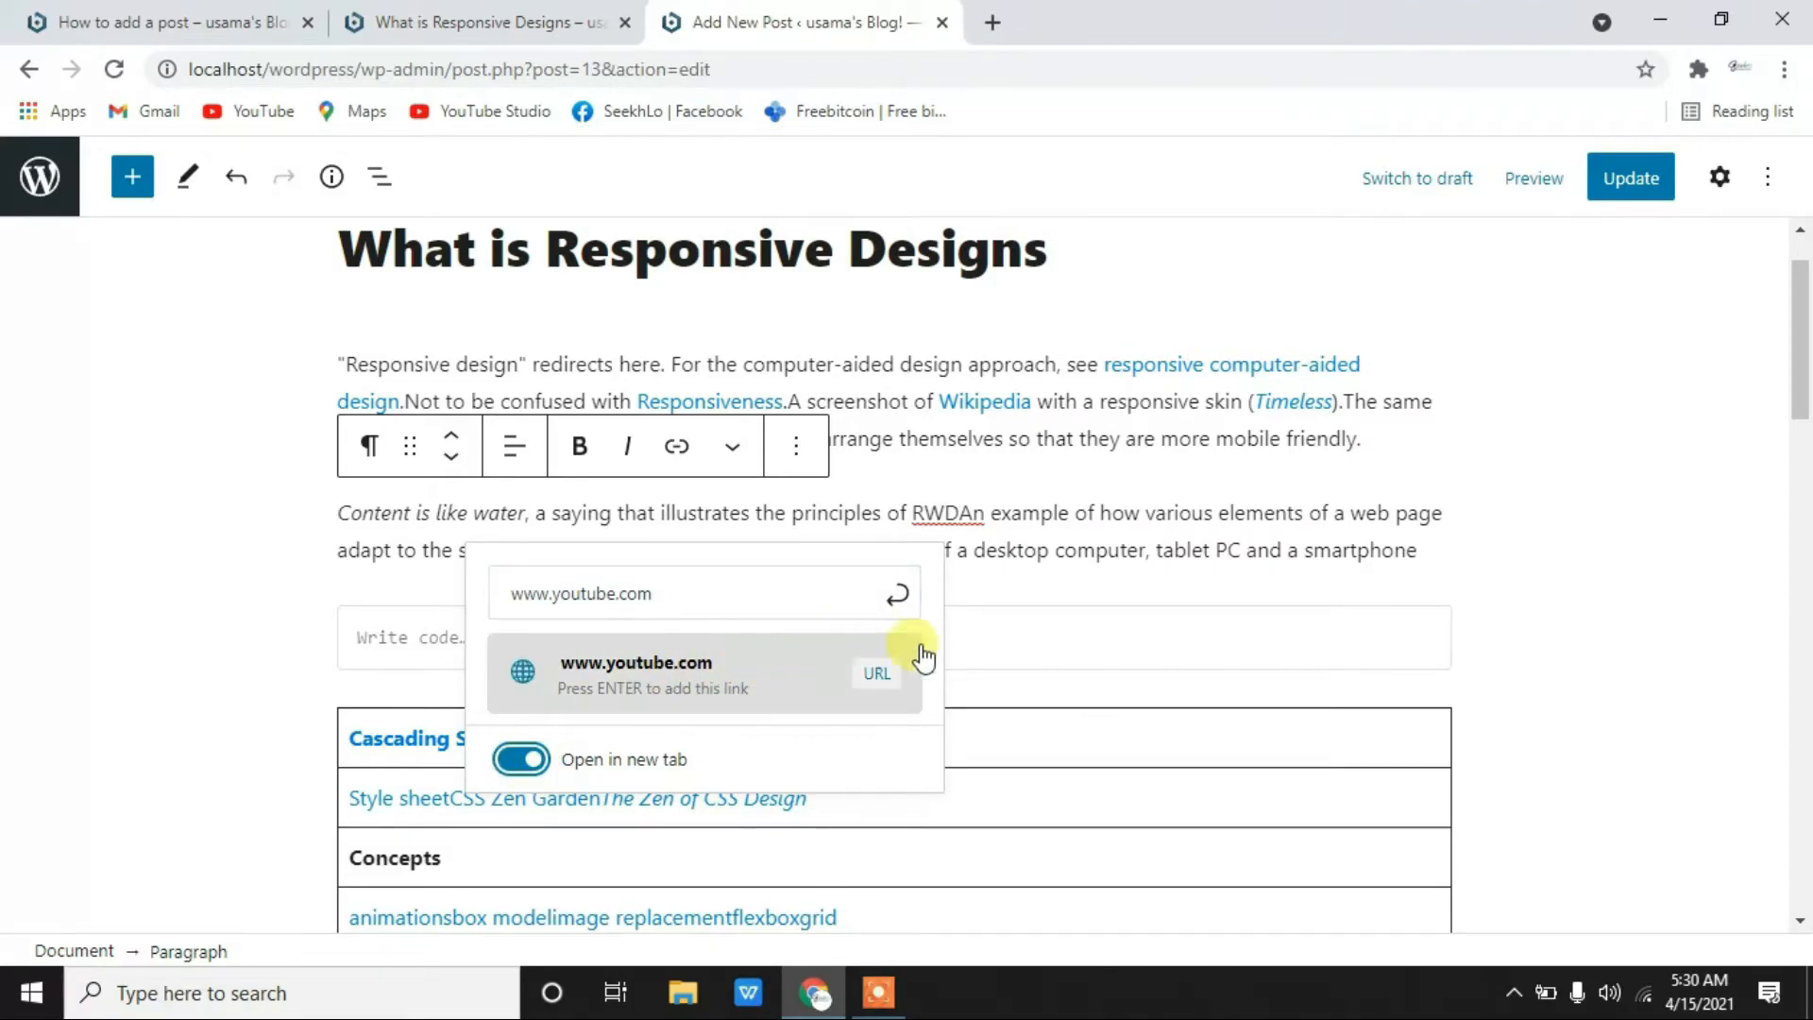
click(972, 630)
drag(661, 513, 748, 510)
click(676, 446)
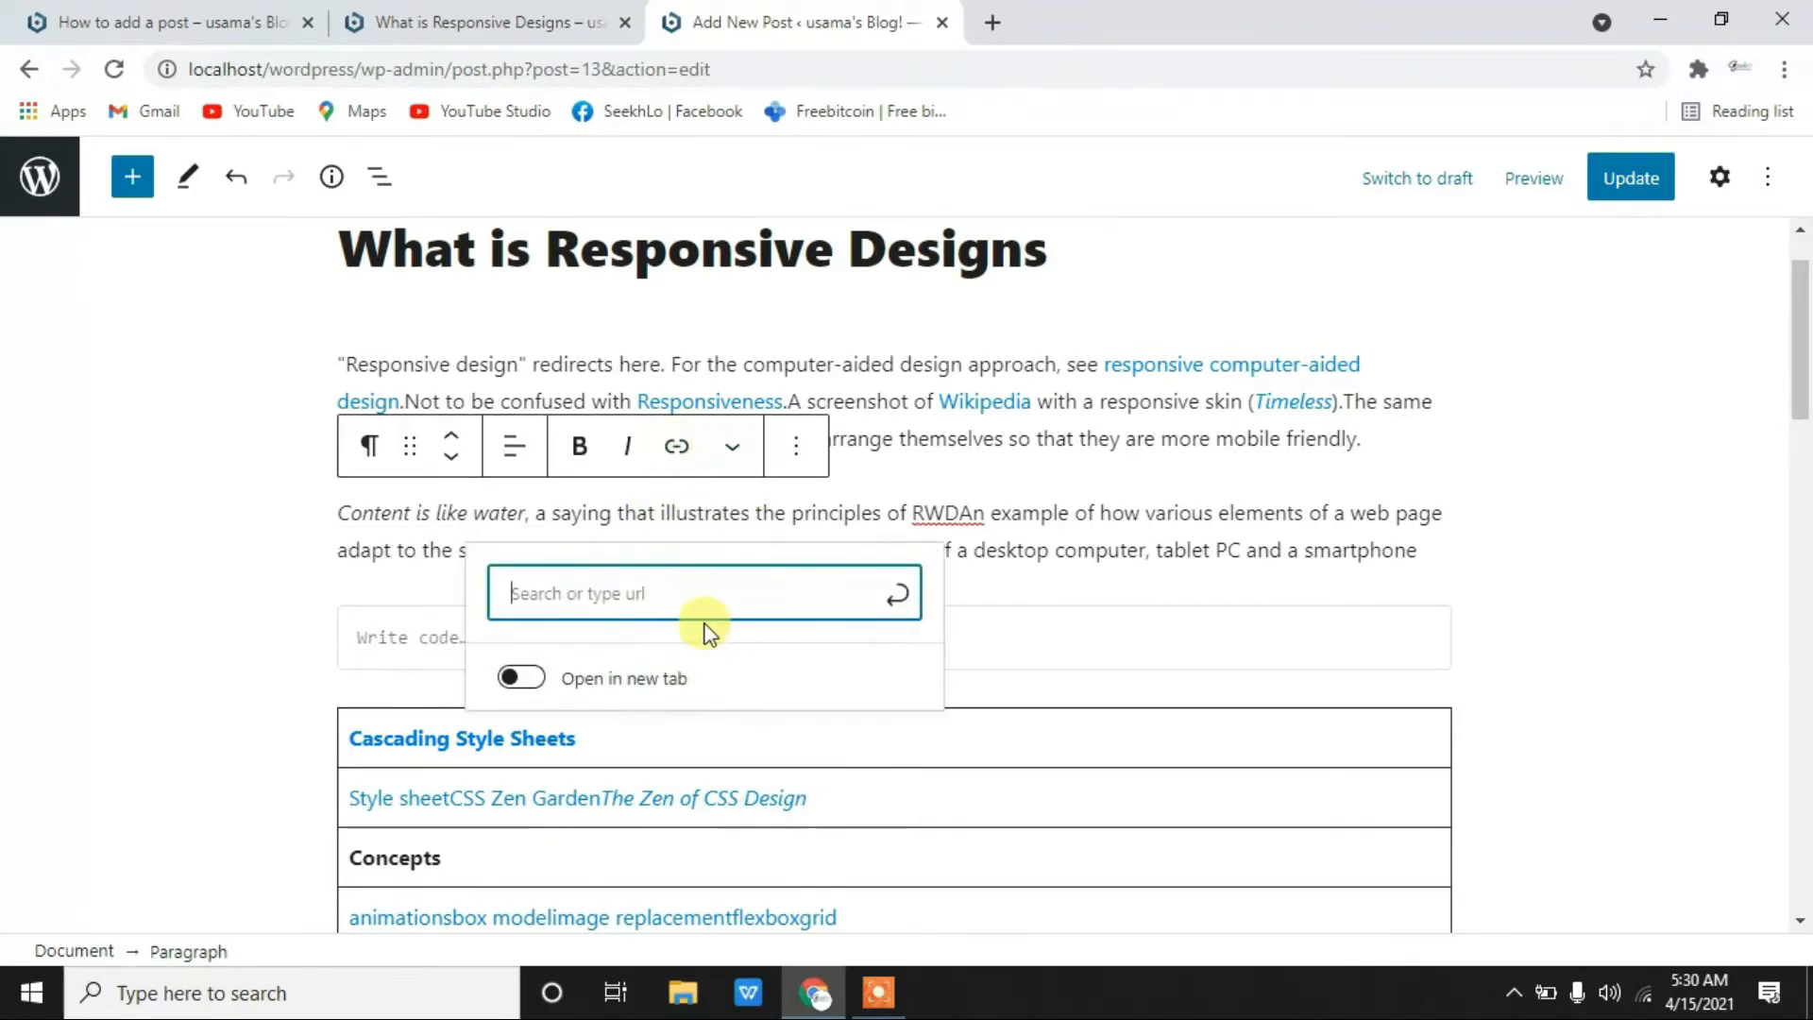
key(Escape)
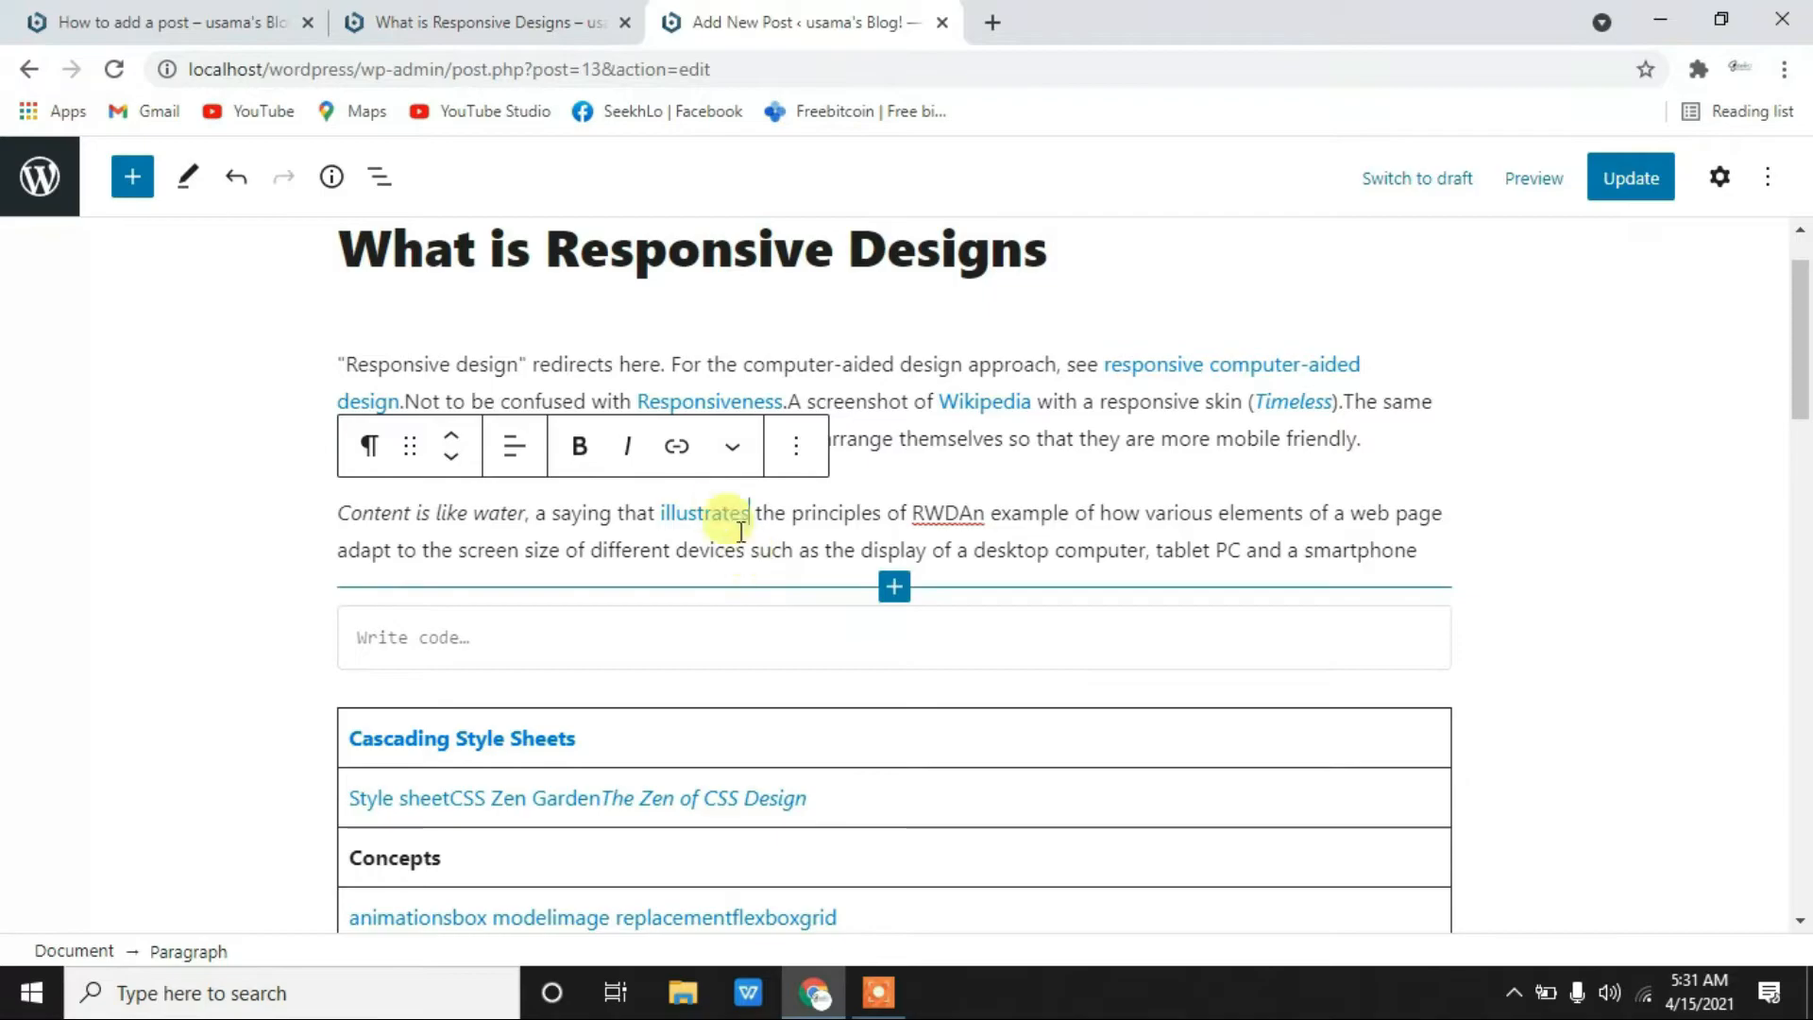
click(1630, 177)
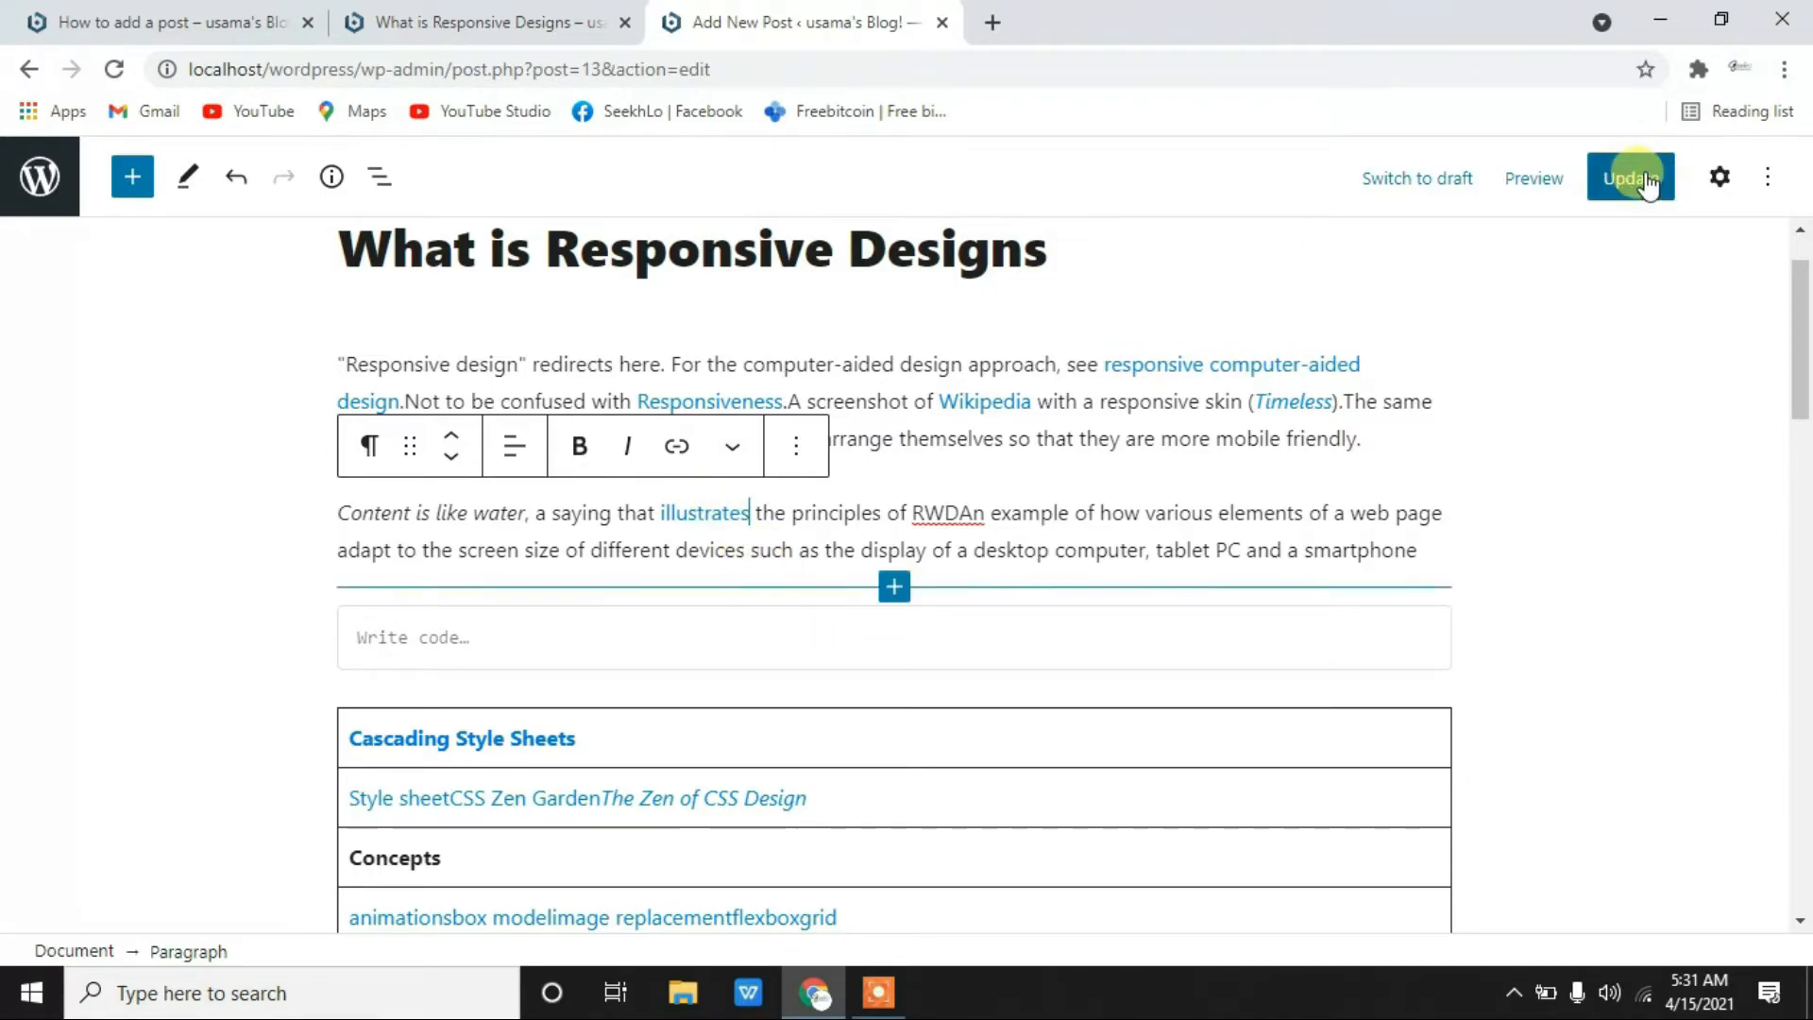
- Reload the published post, test the "illustrates" link in the second paragraph, and return to the post
click(545, 21)
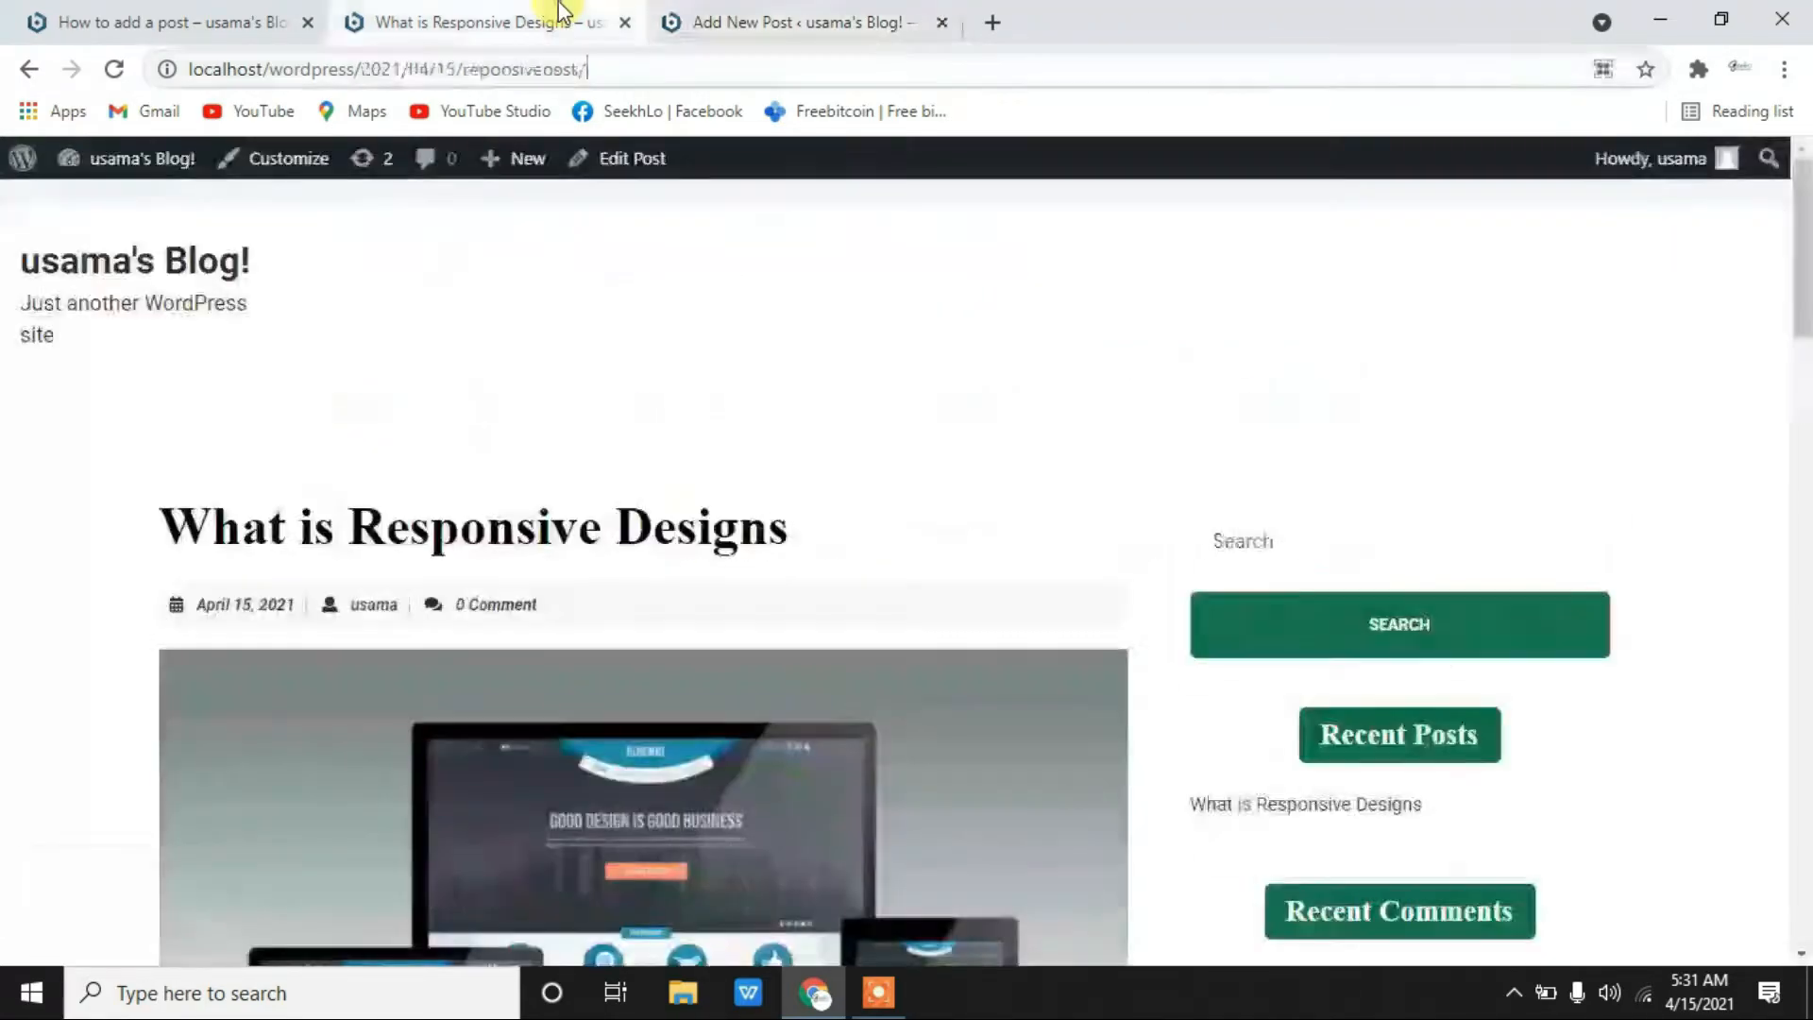
click(113, 67)
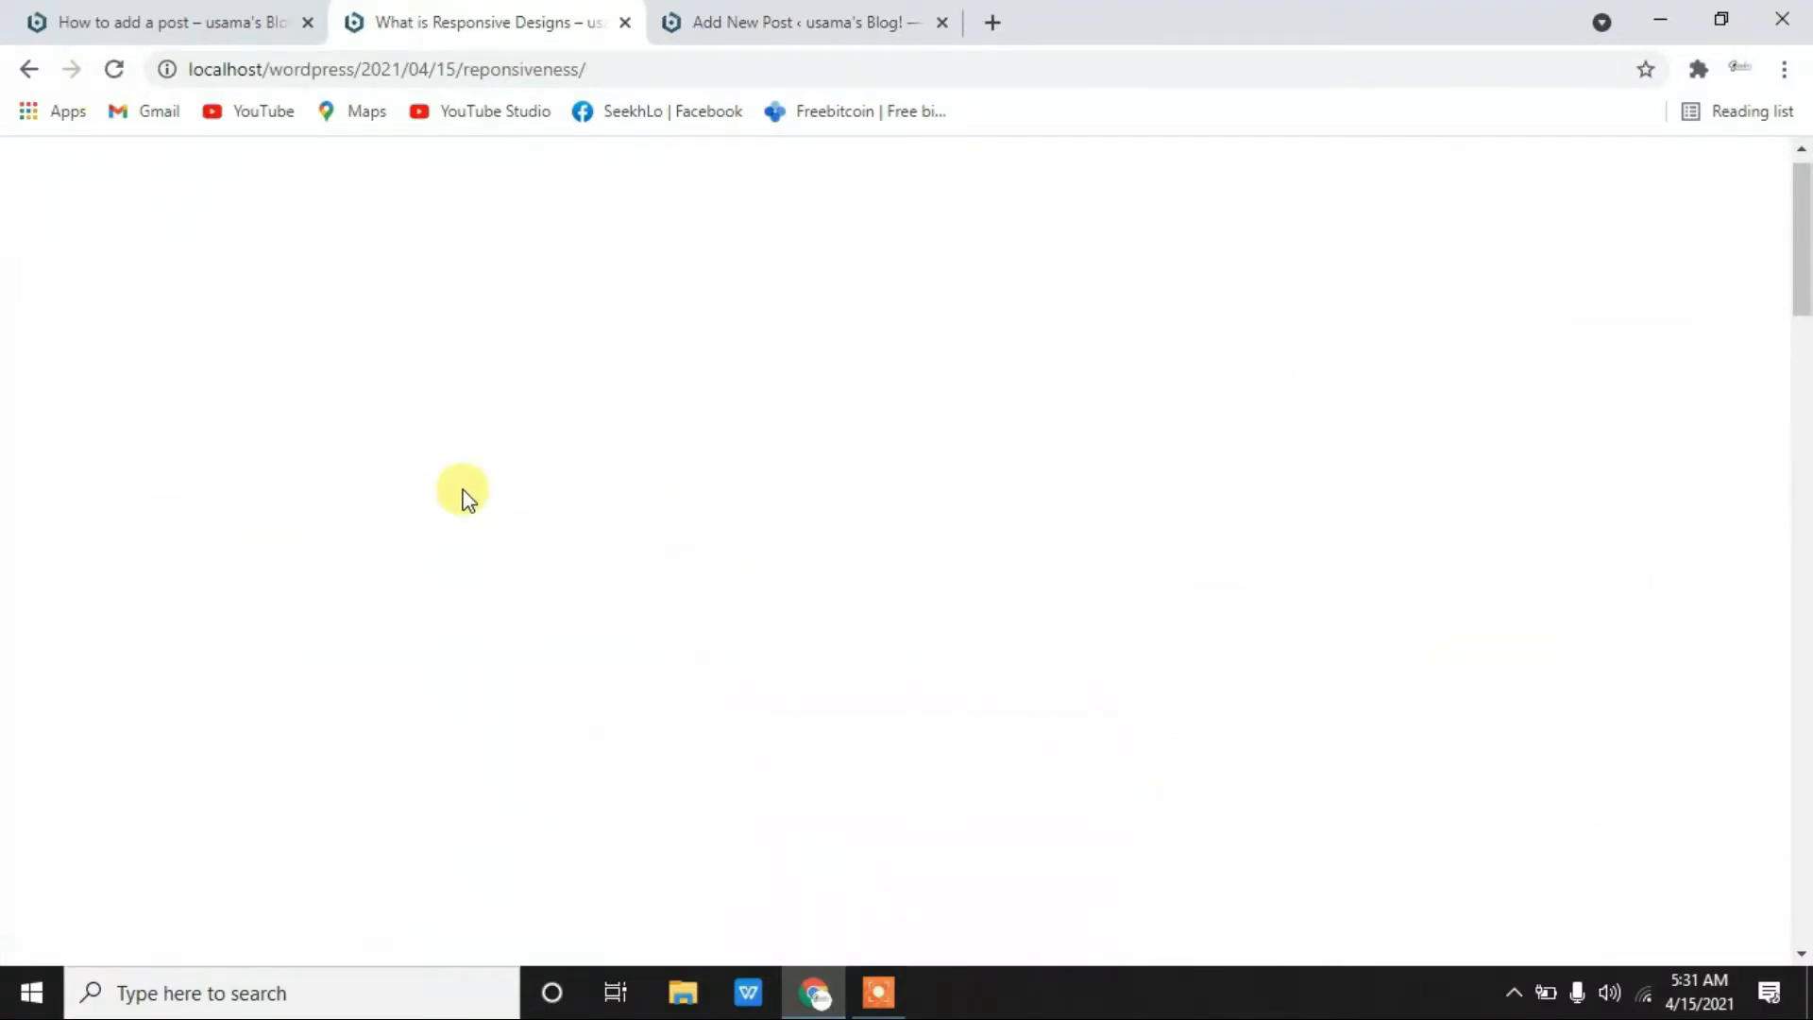
click(647, 68)
scroll(642, 468, down, 5)
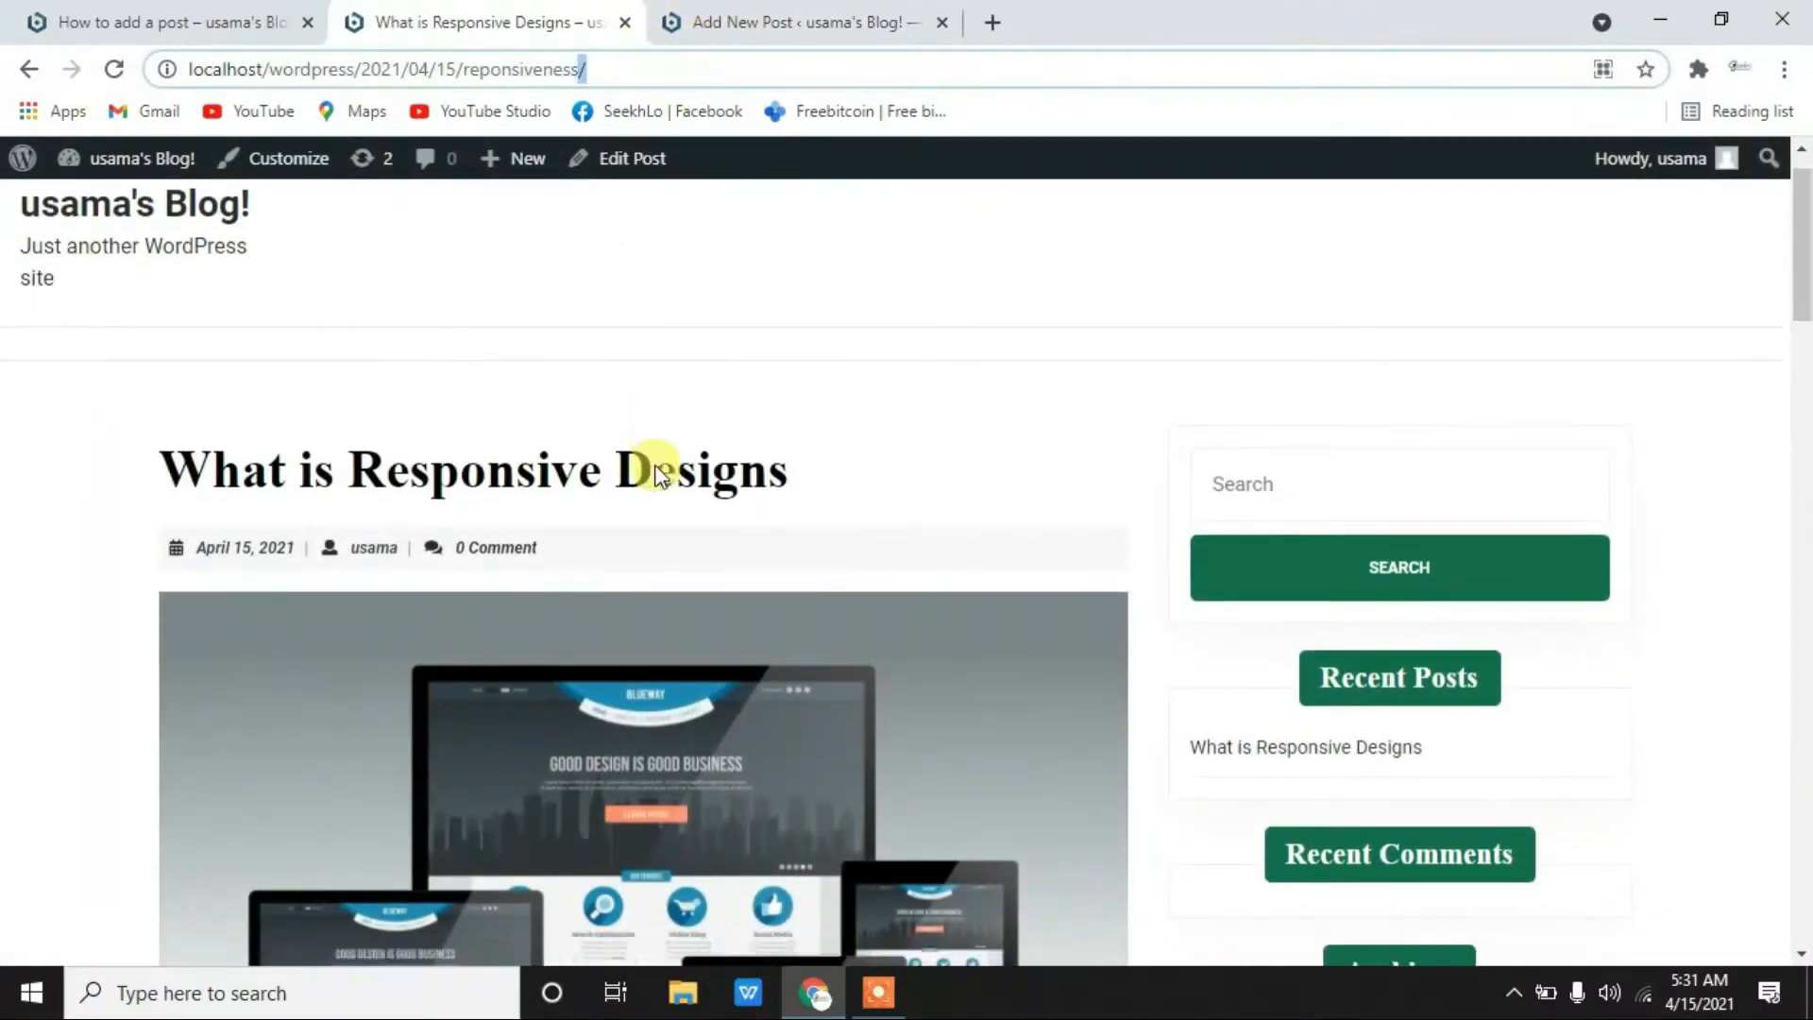
scroll(658, 473, down, 4)
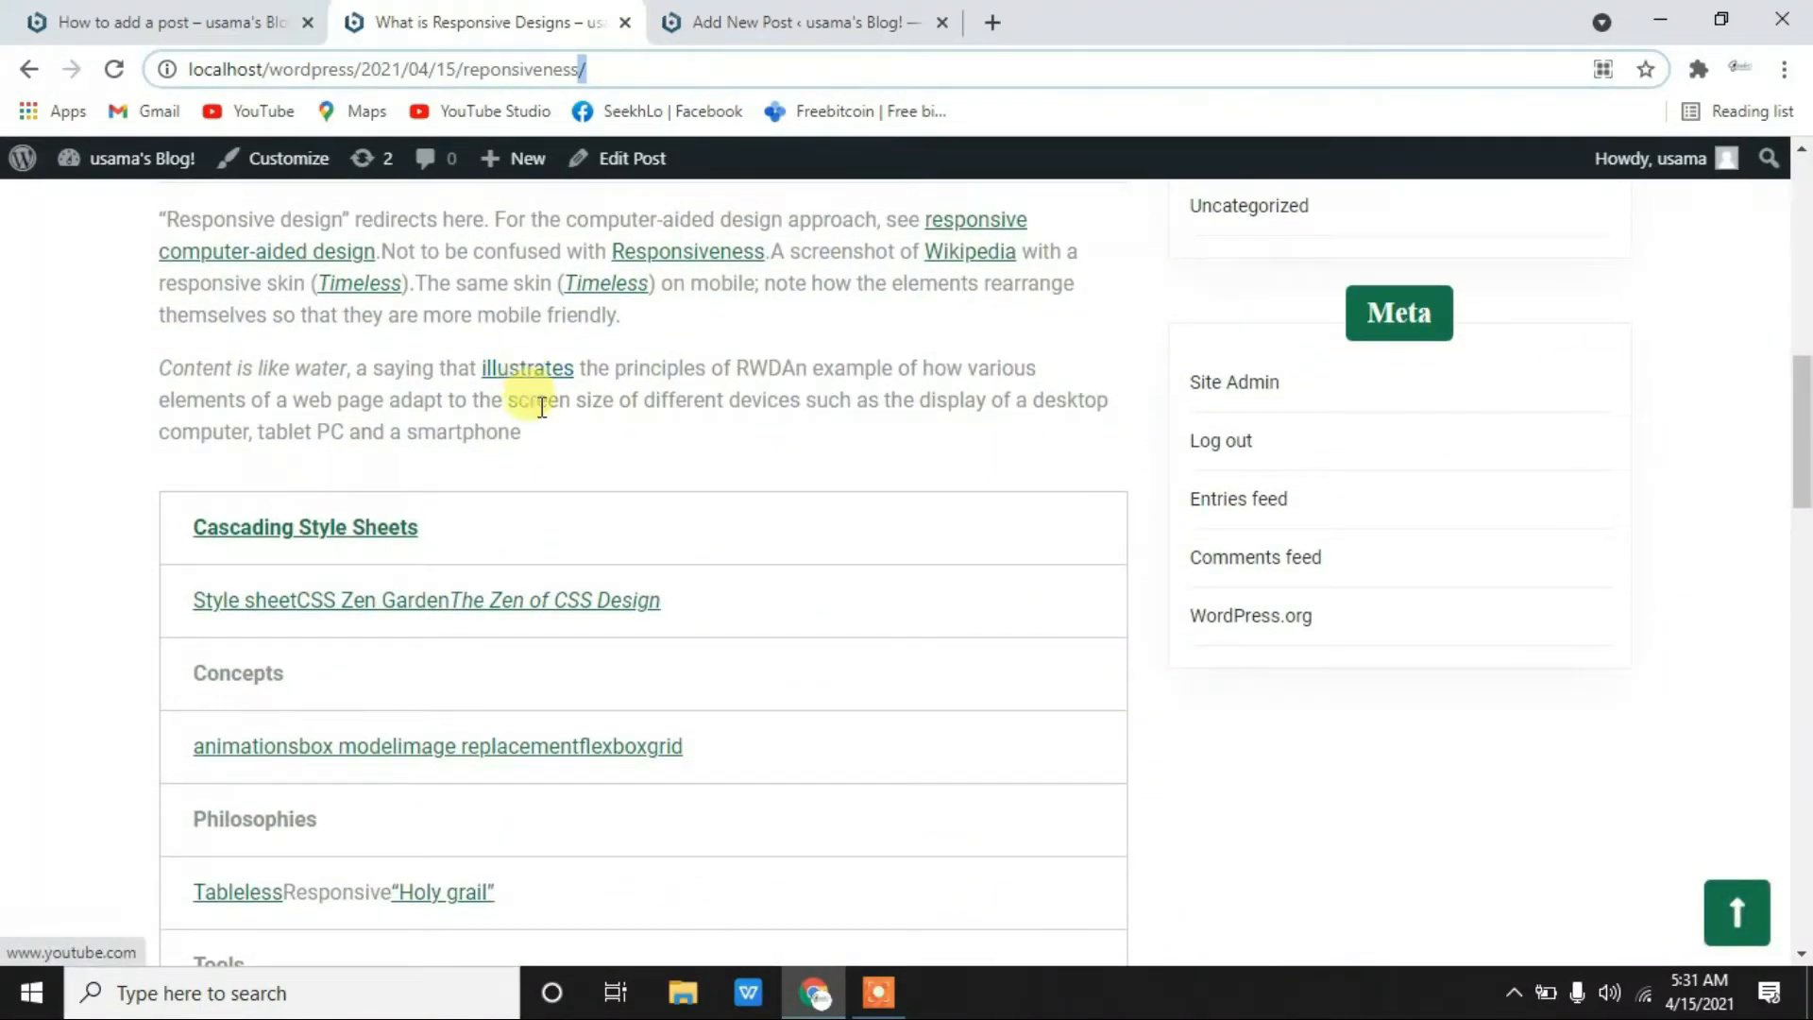
click(531, 377)
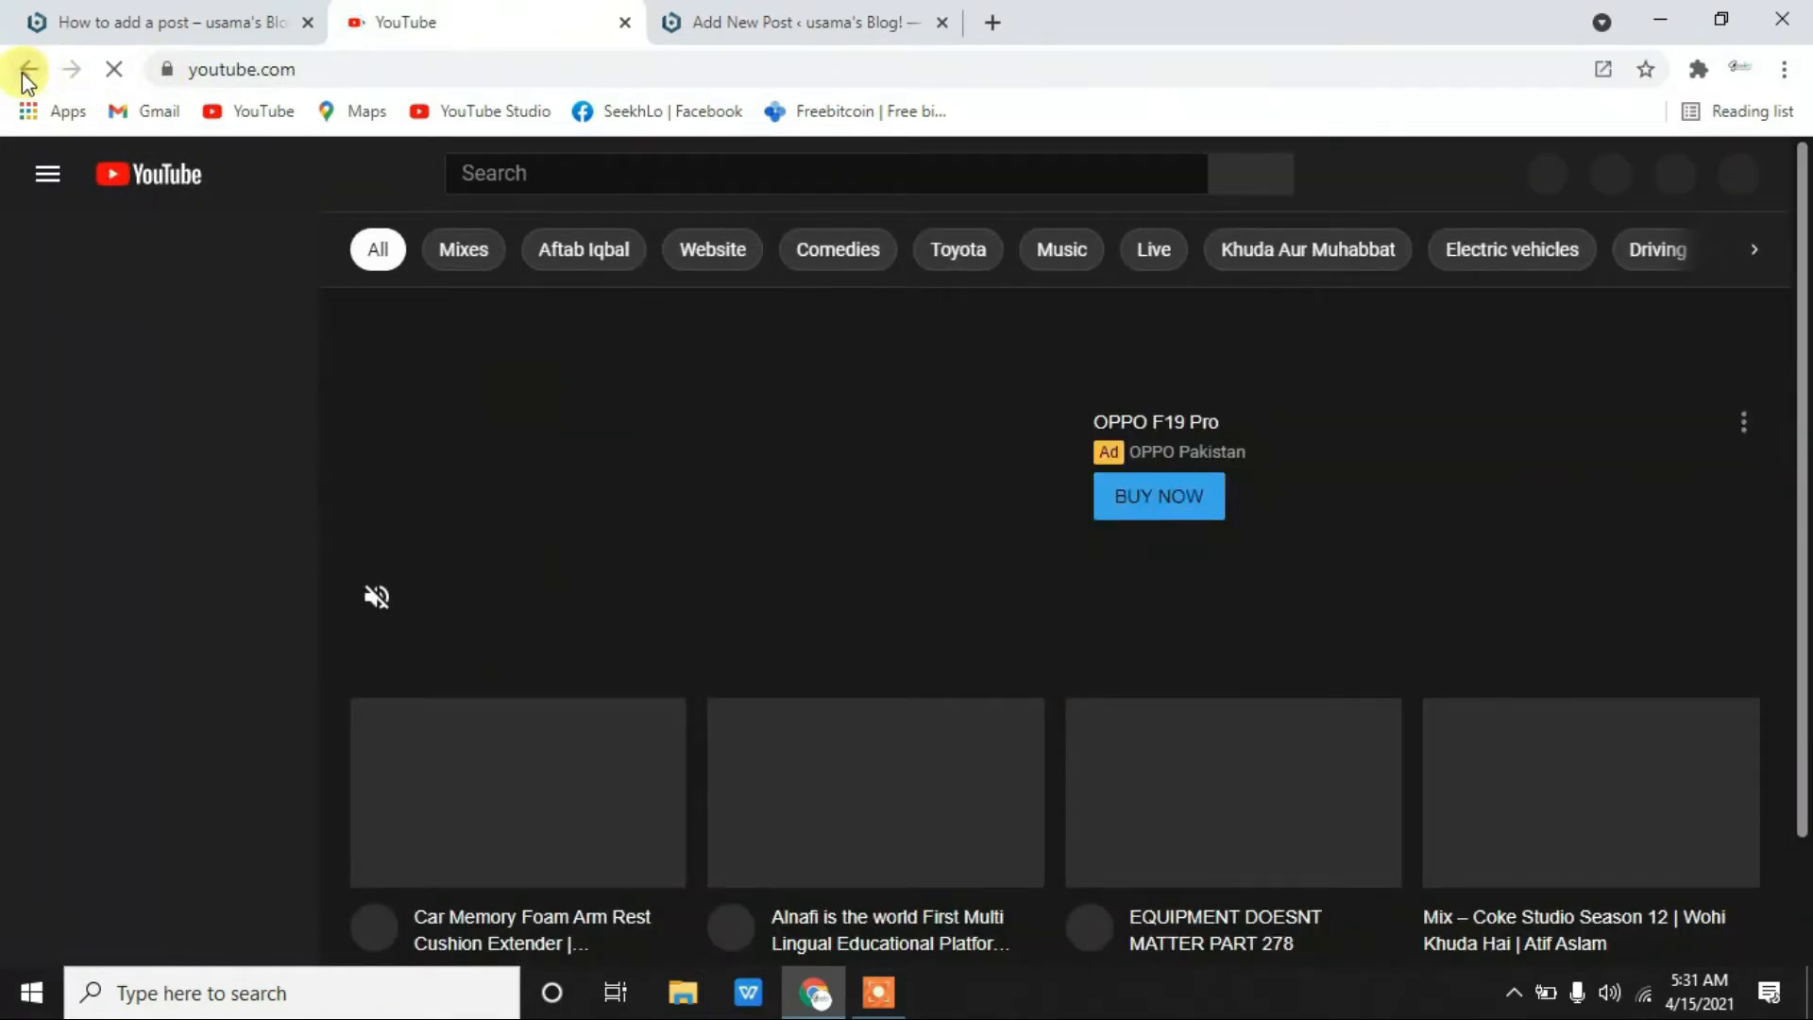
click(29, 70)
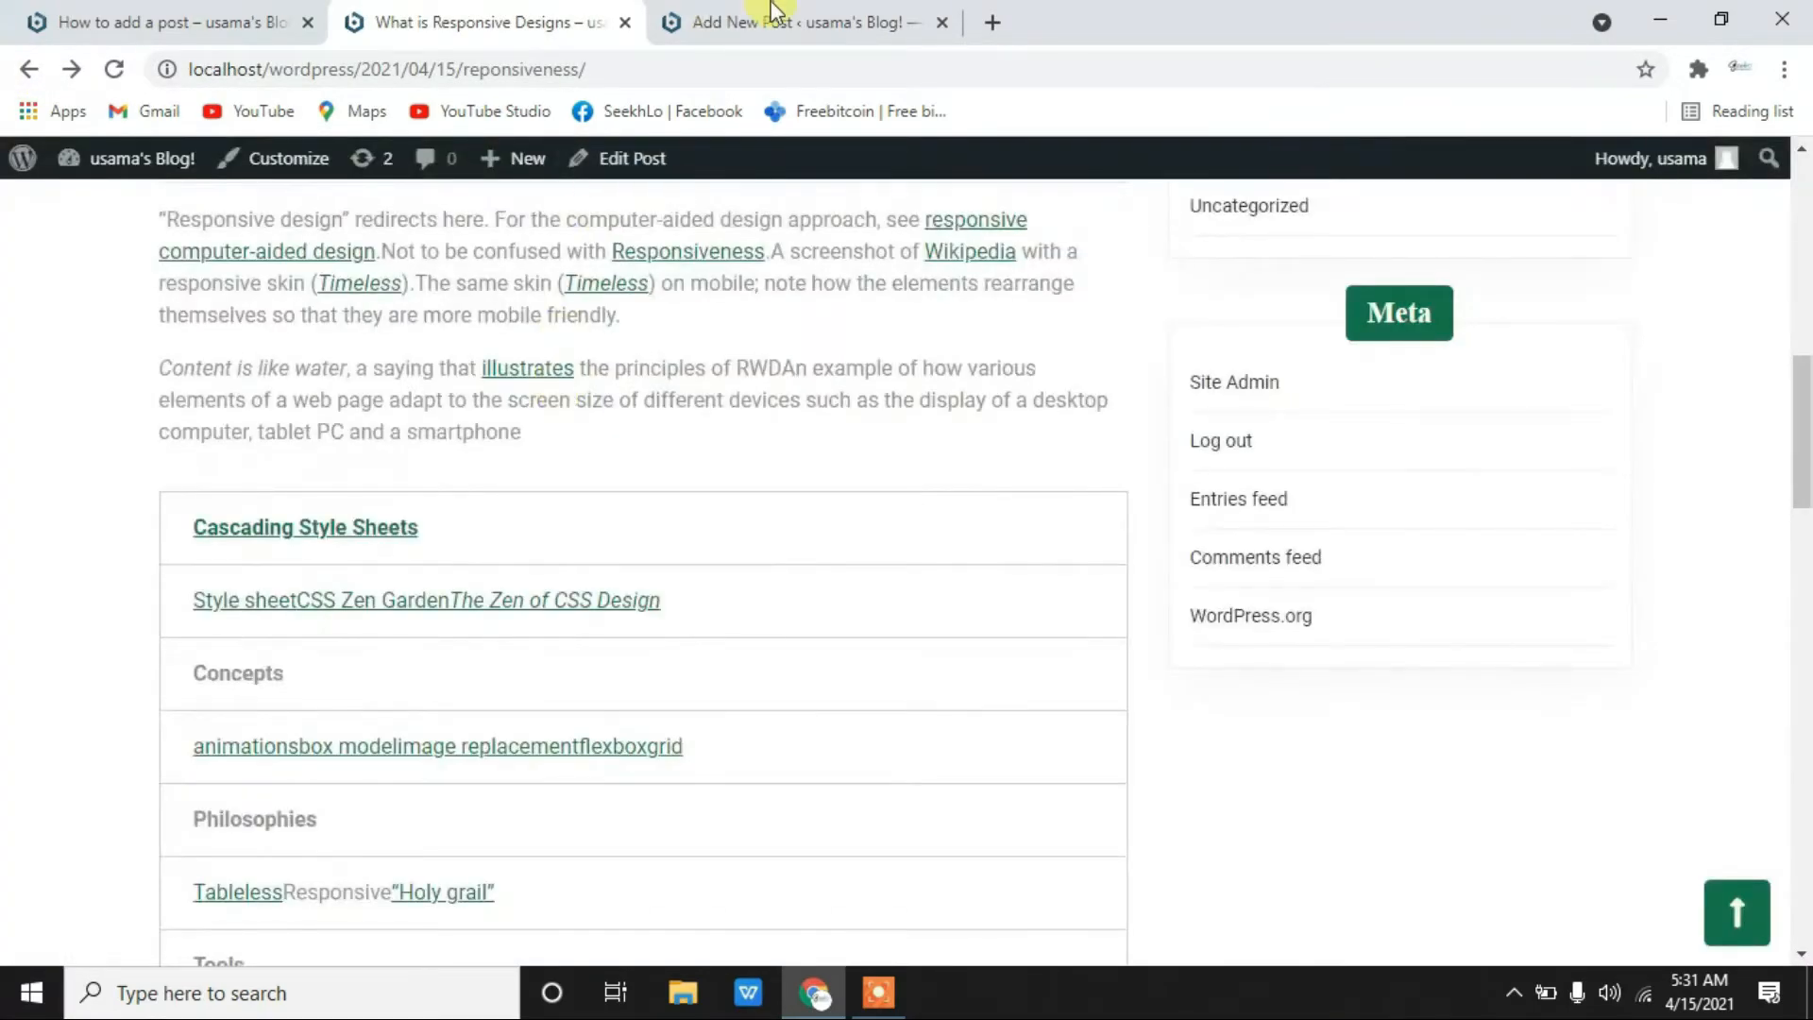
- Look over the published post's table, body text, code image and featured image, comparing it with the editor
scroll(648, 621, down, 15)
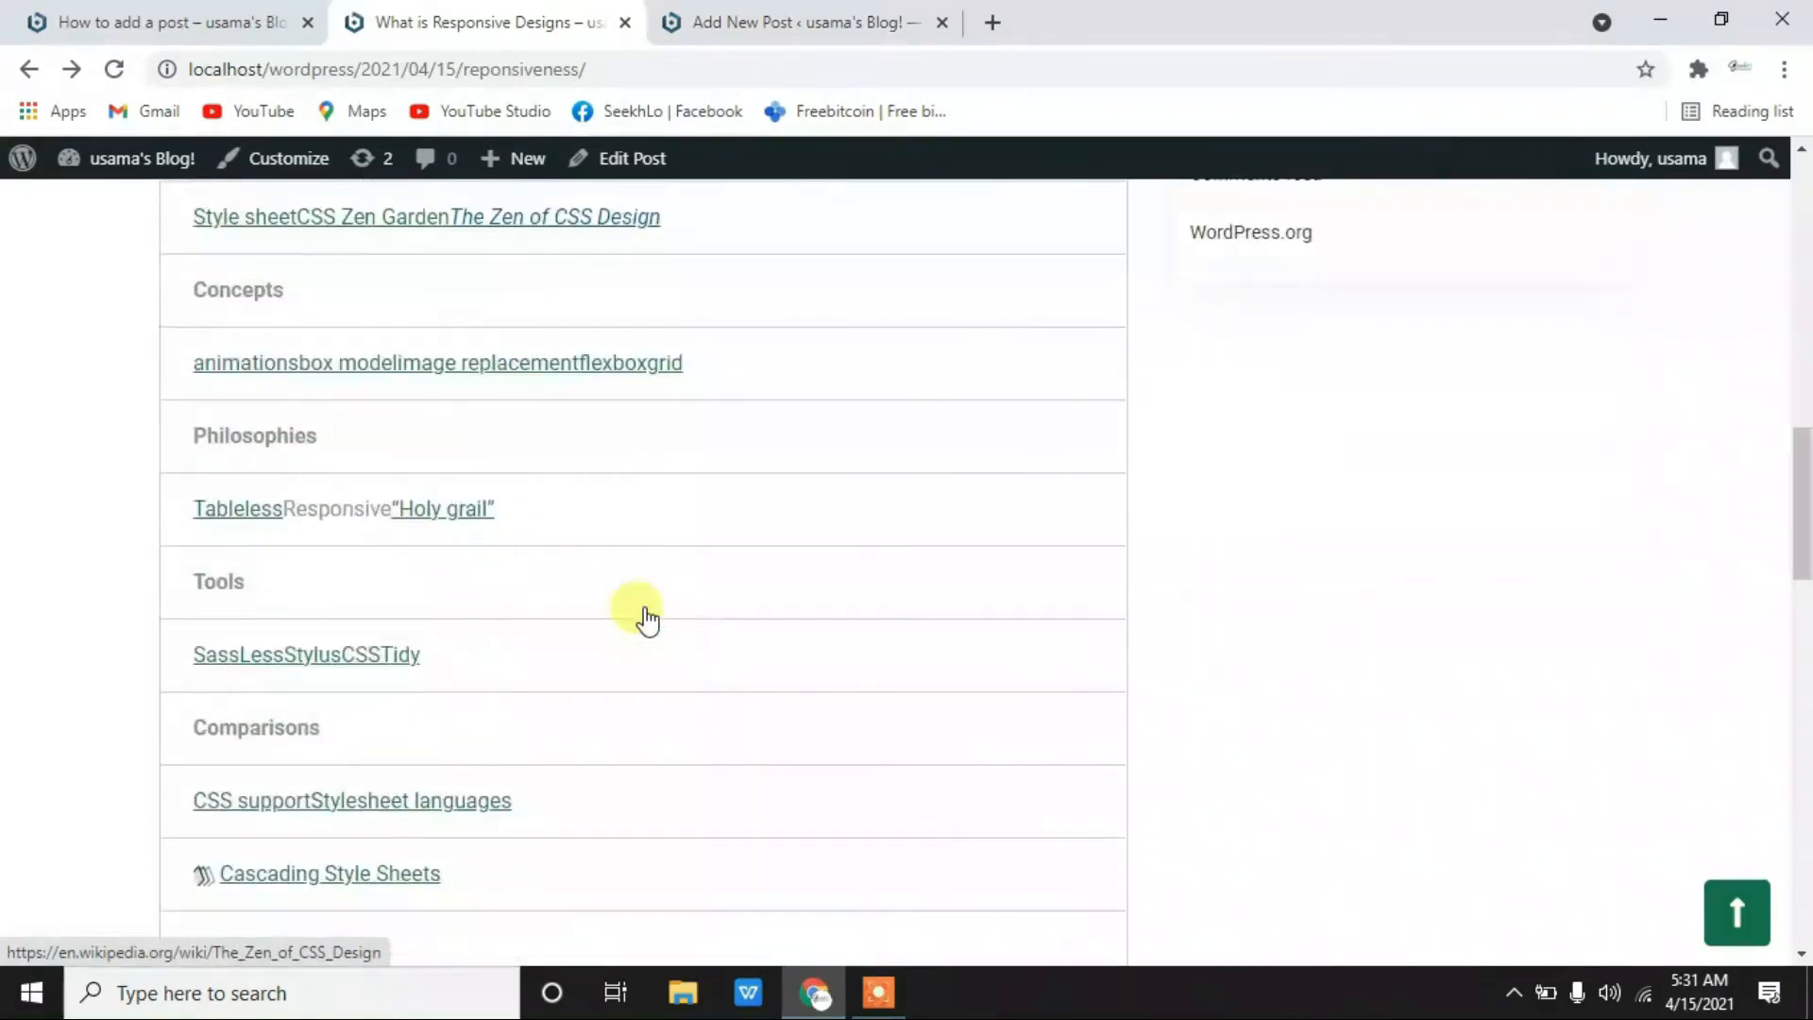
scroll(648, 620, down, 2)
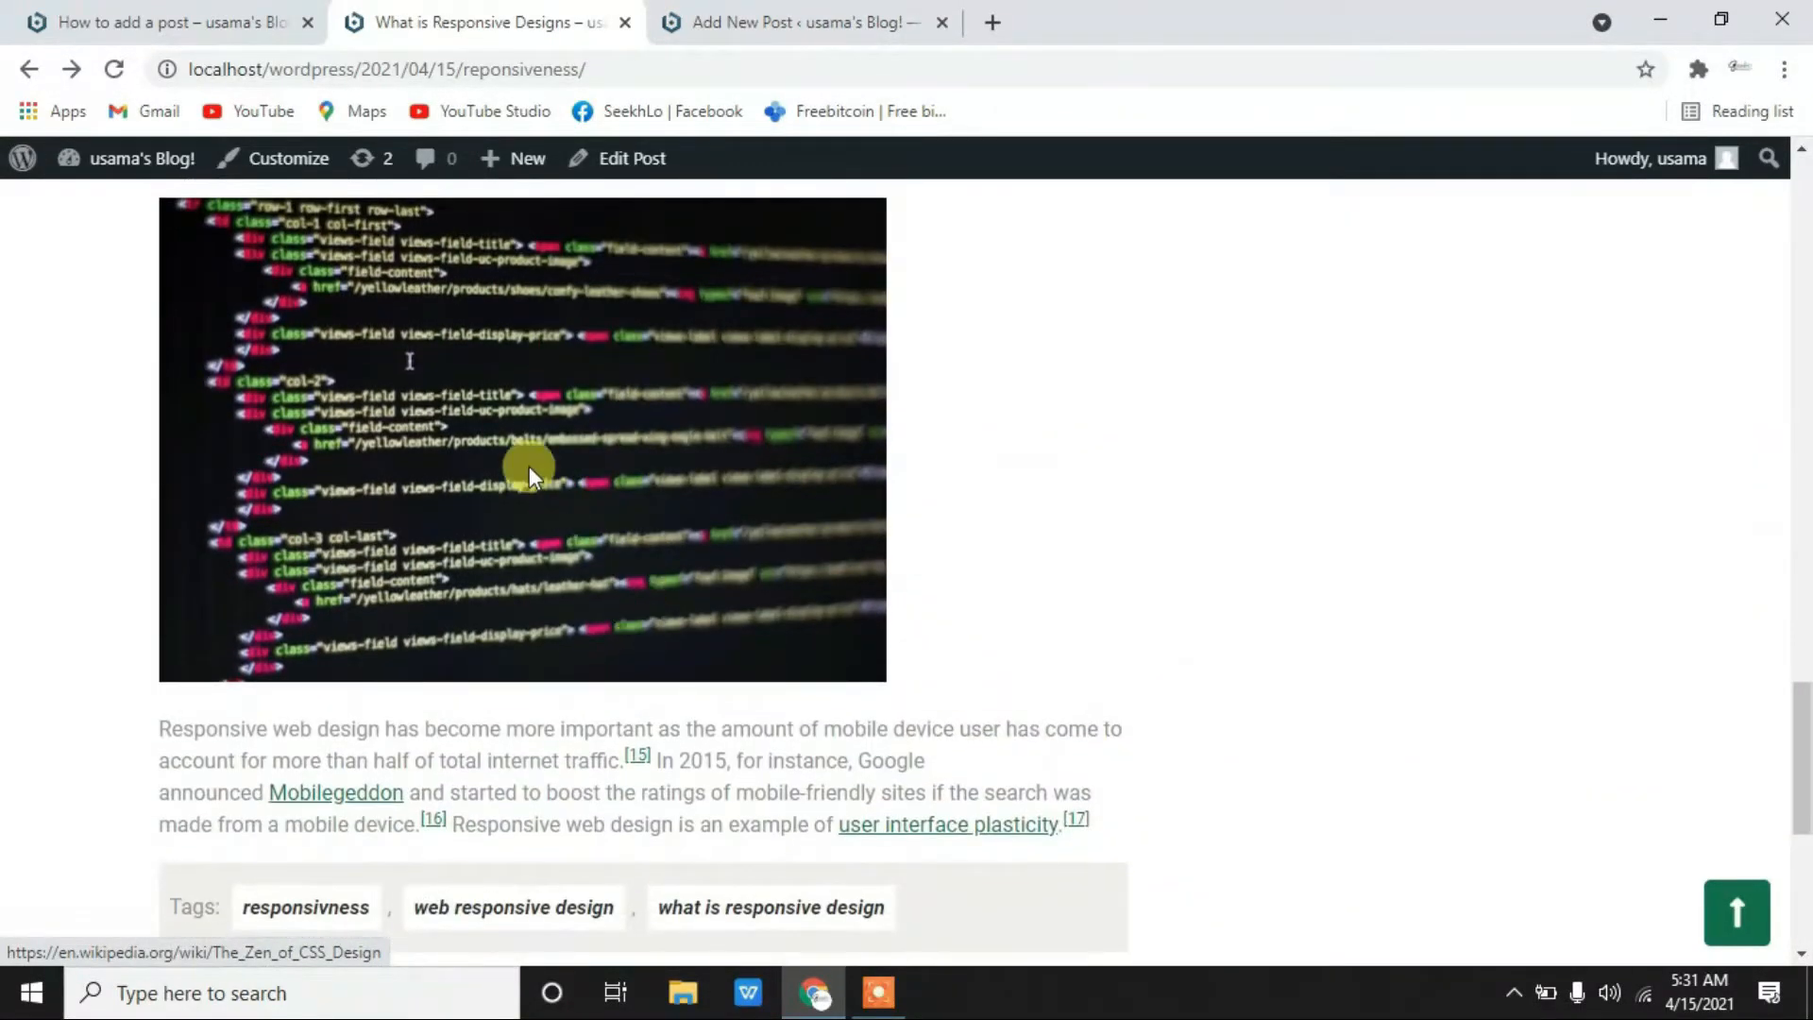
click(737, 30)
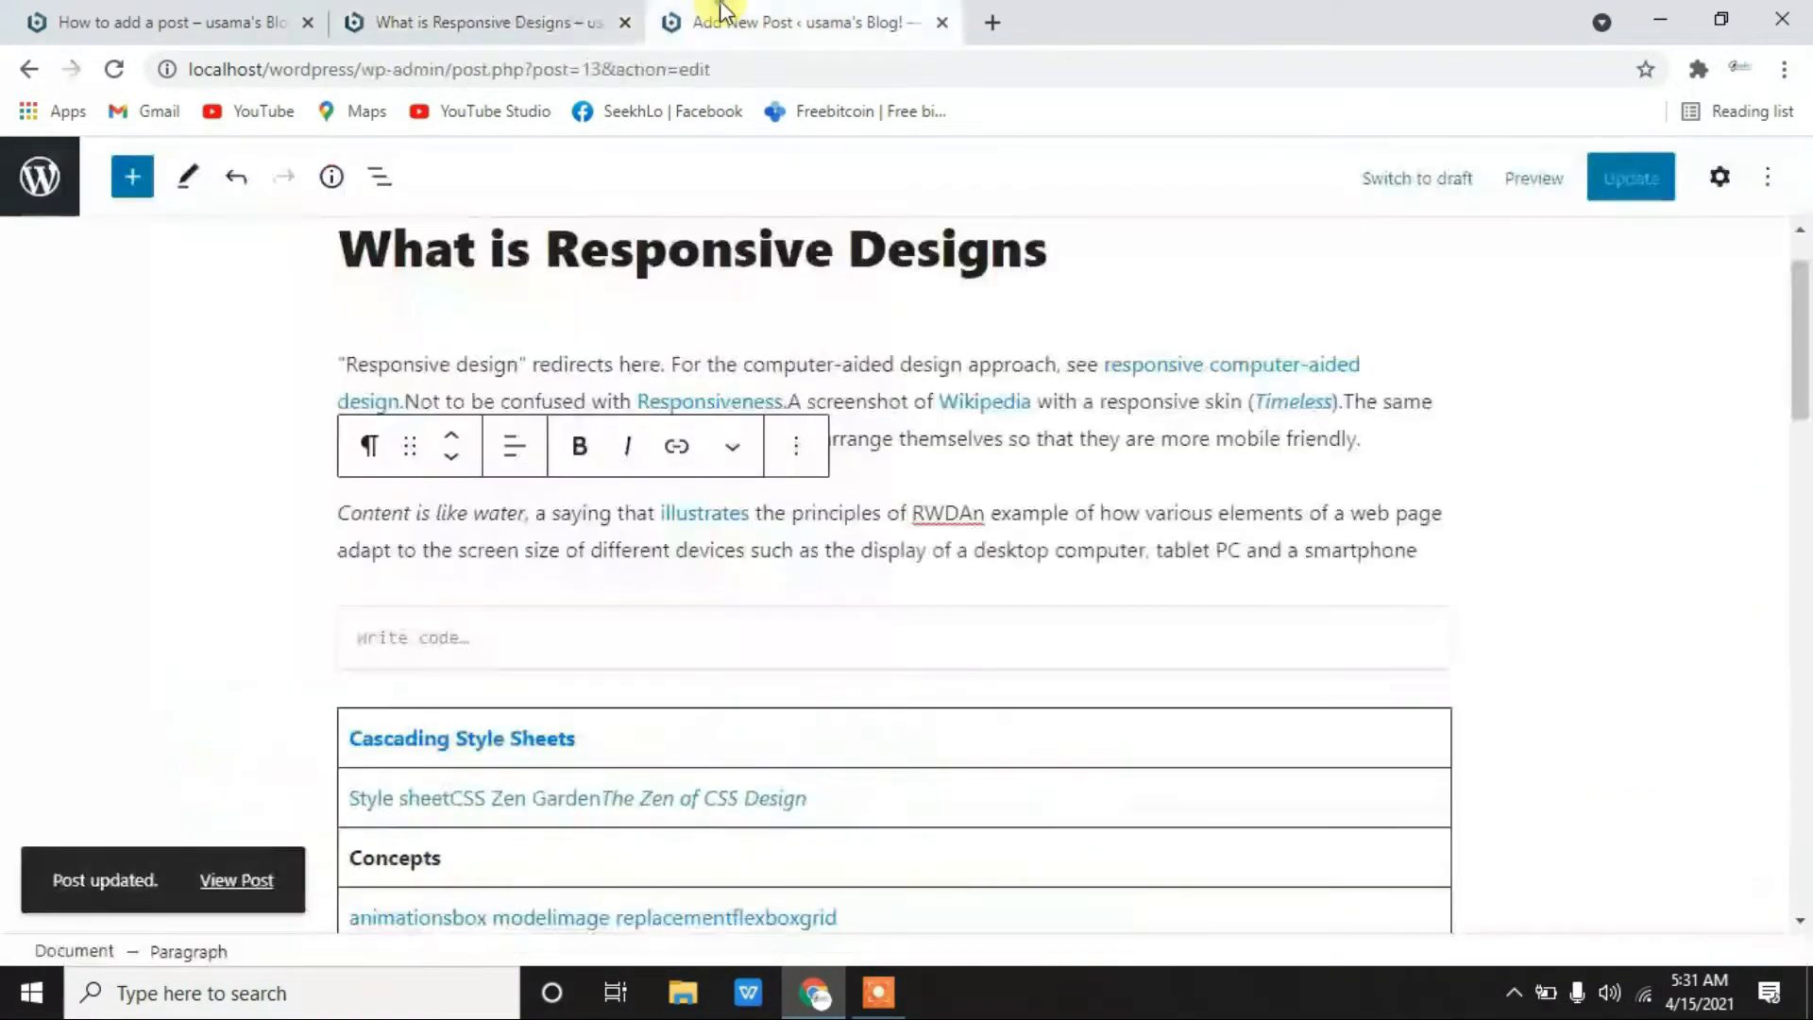
scroll(763, 584, down, 2)
scroll(761, 574, down, 2)
key(ctrl+shift+Tab)
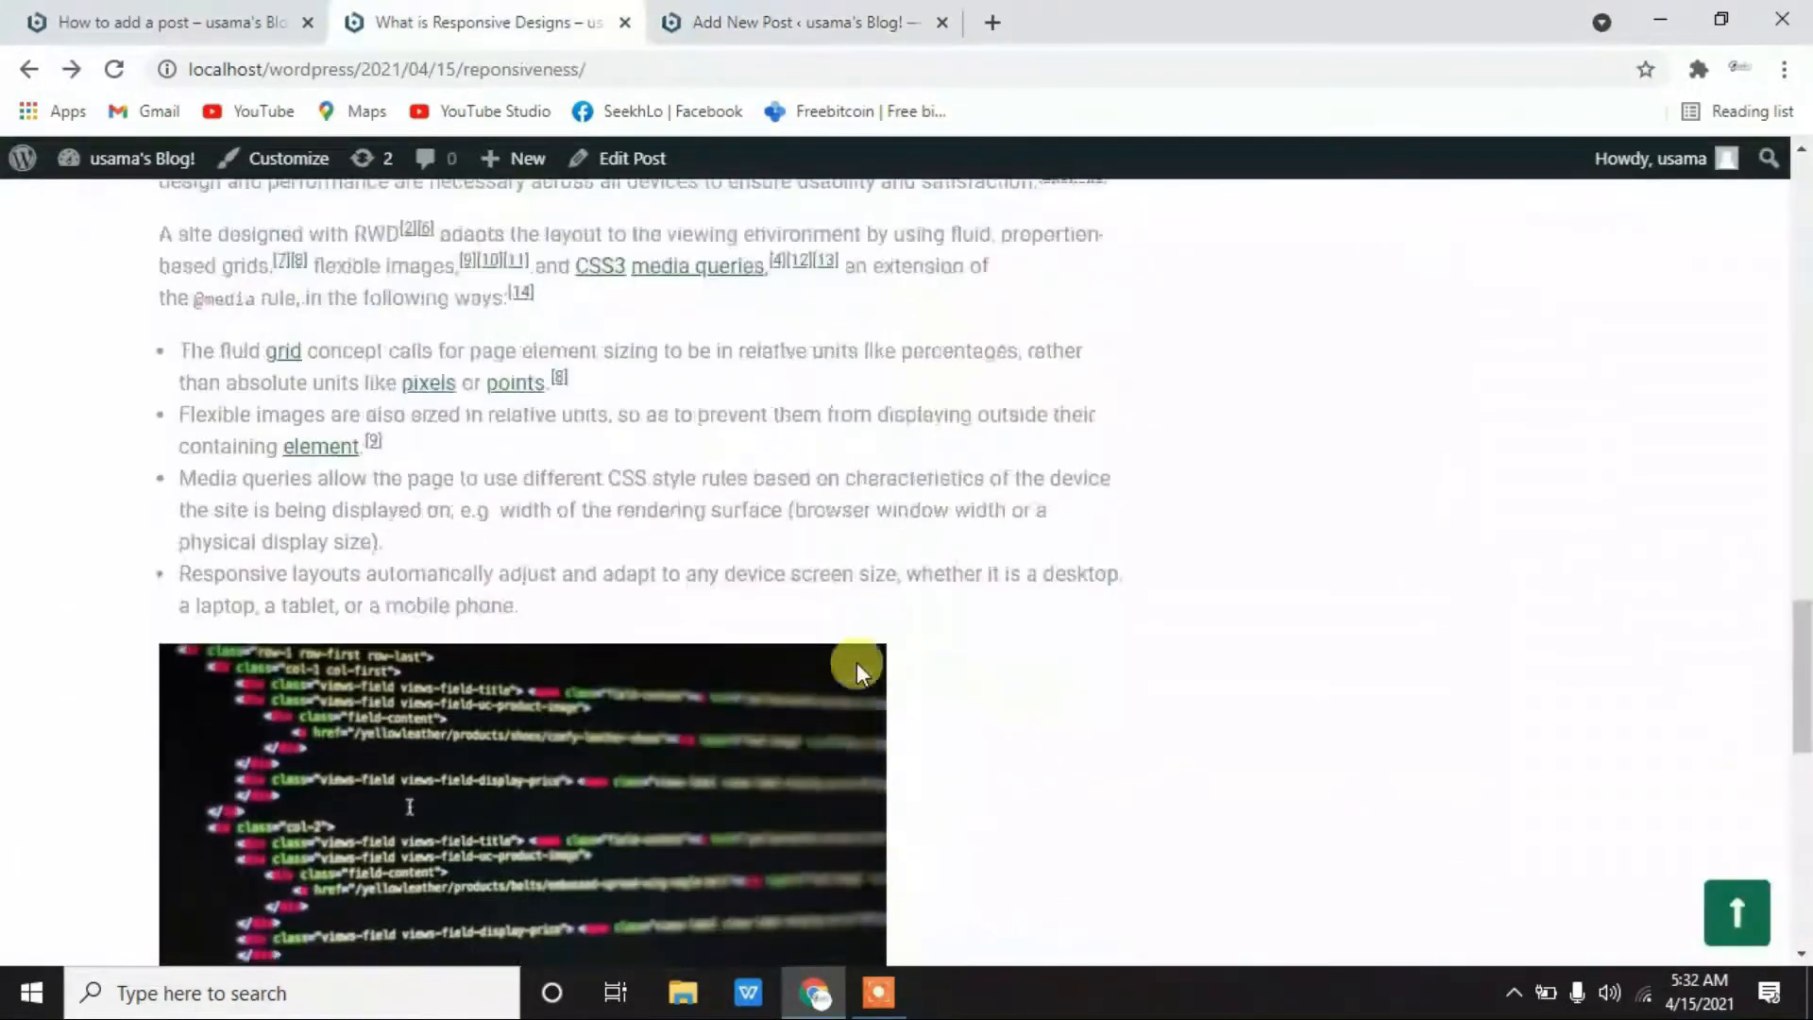
scroll(858, 664, up, 12)
scroll(857, 661, down, 1)
scroll(857, 661, up, 4)
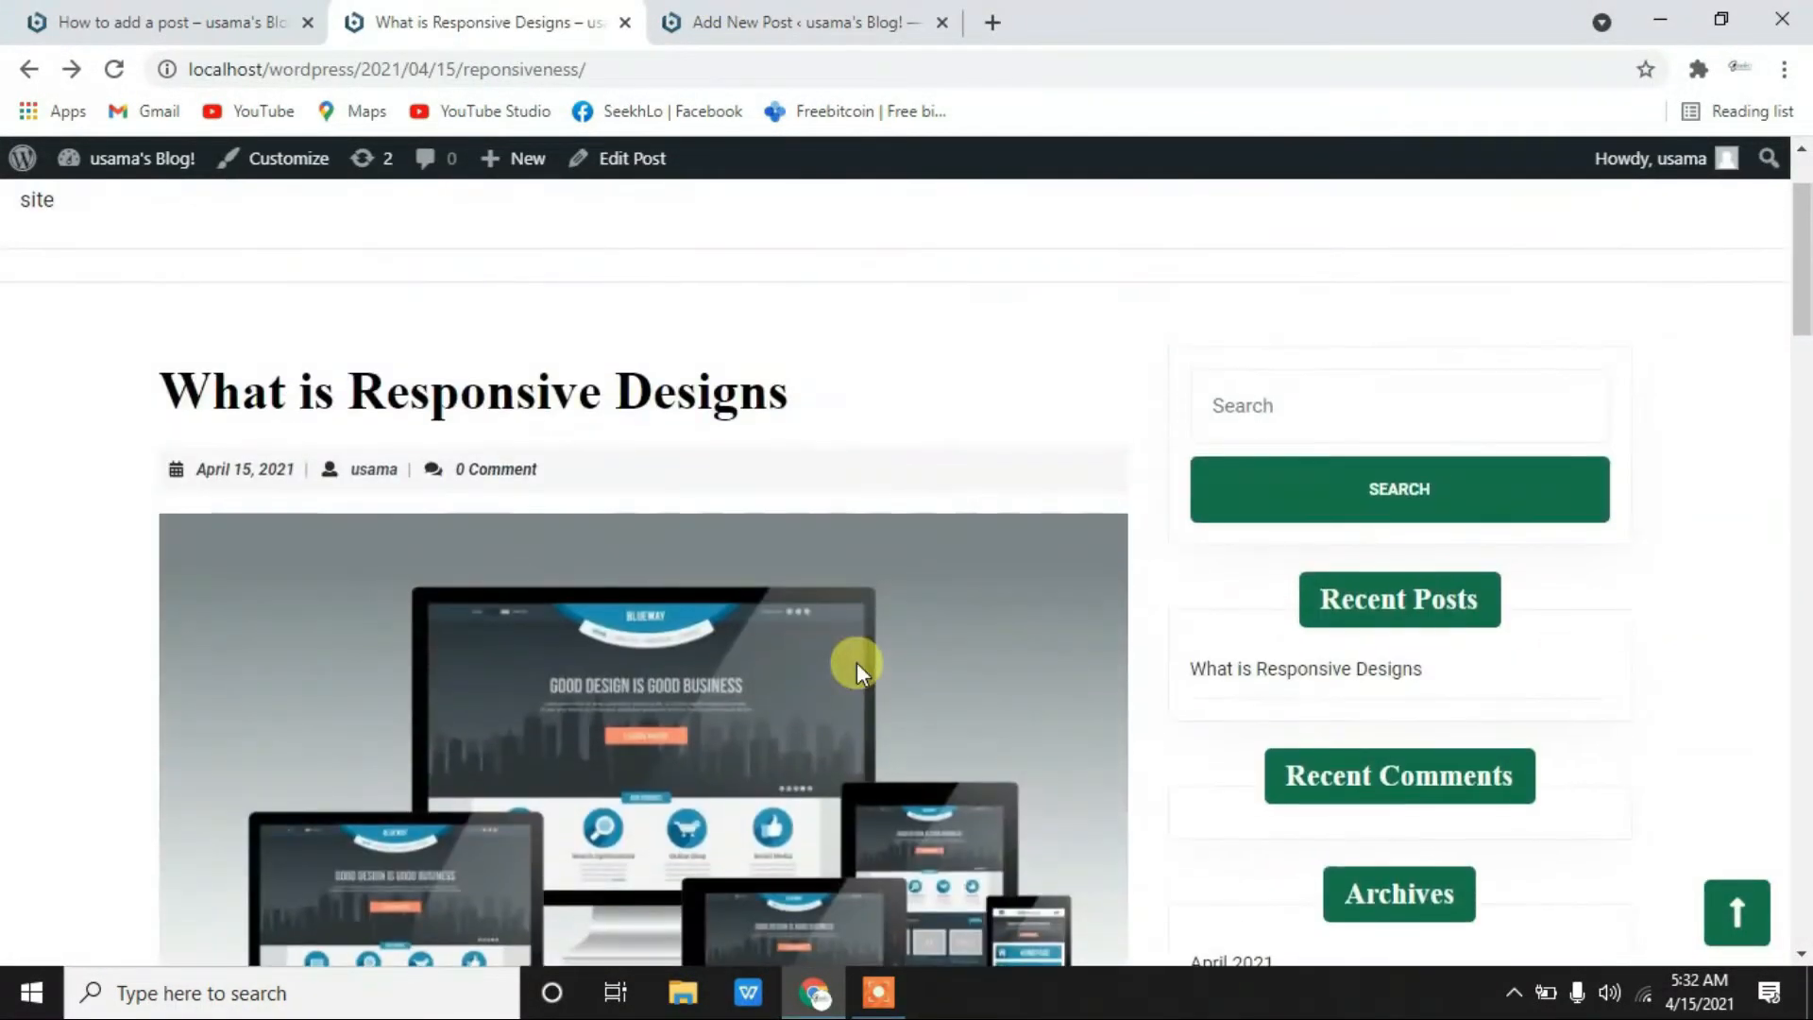
scroll(858, 661, down, 3)
- Return to the post editor and review the post's Categories settings alongside its title
click(818, 13)
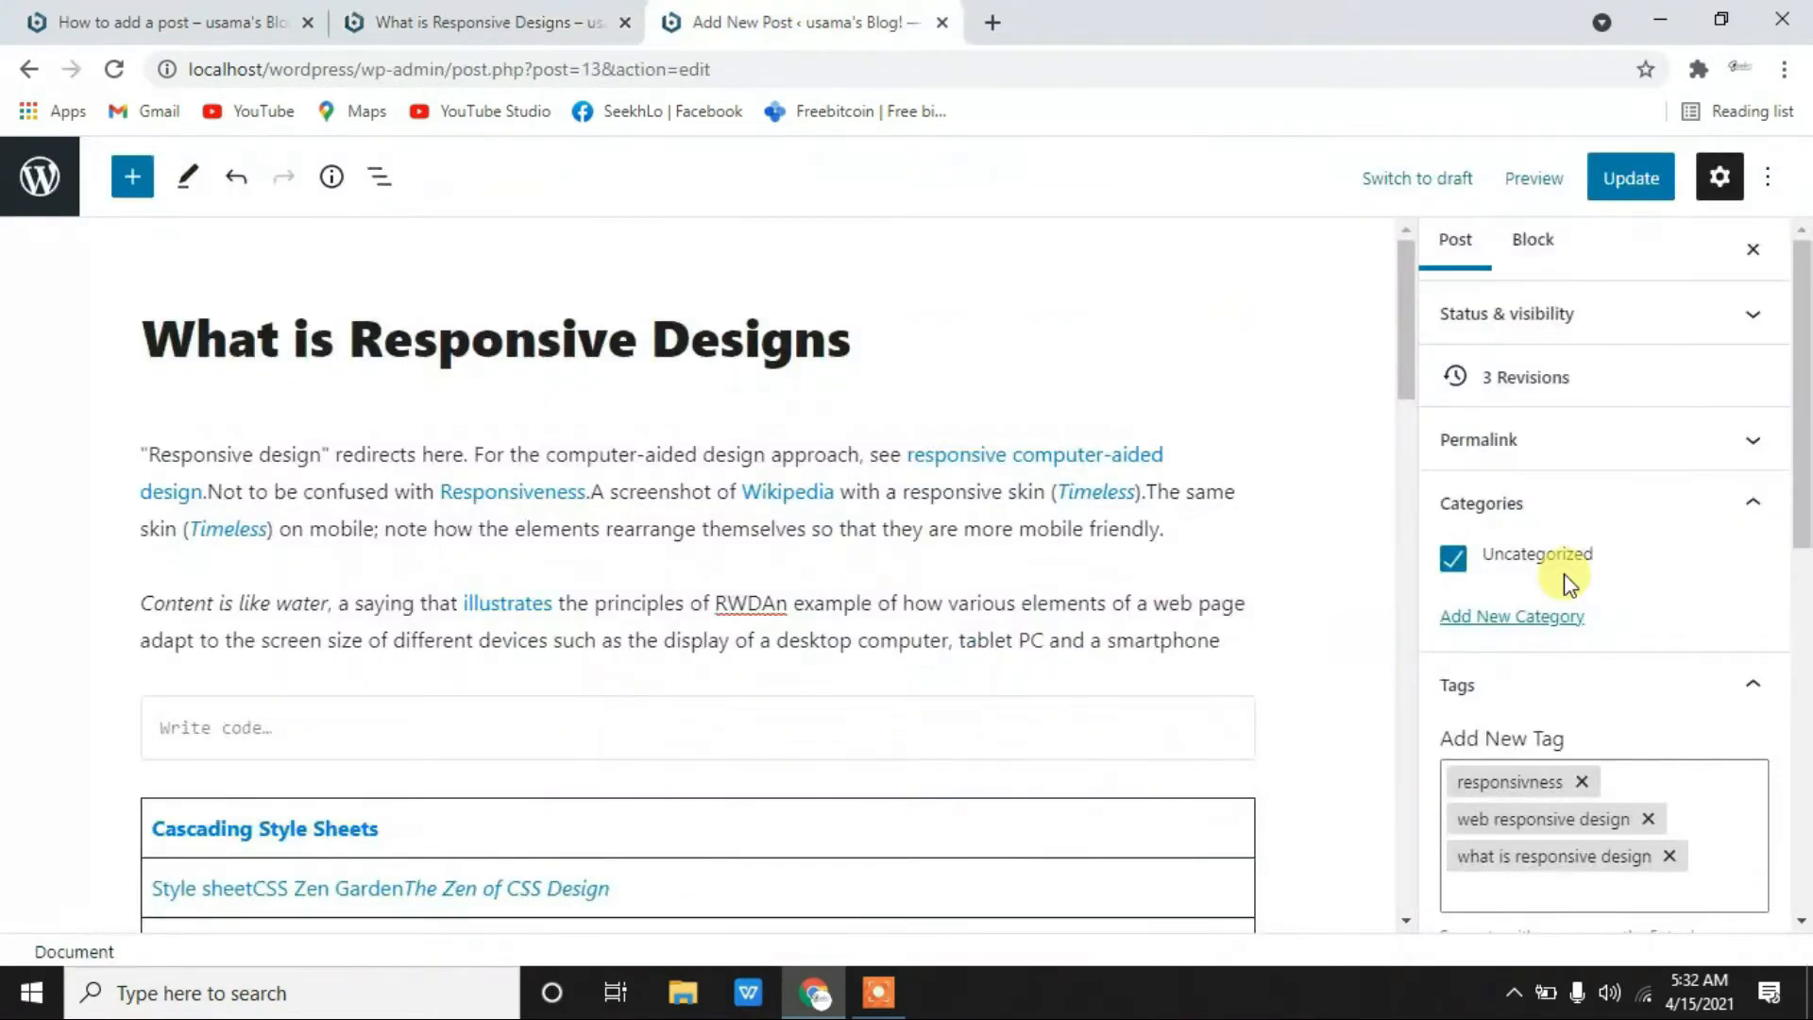
click(1605, 505)
click(1611, 498)
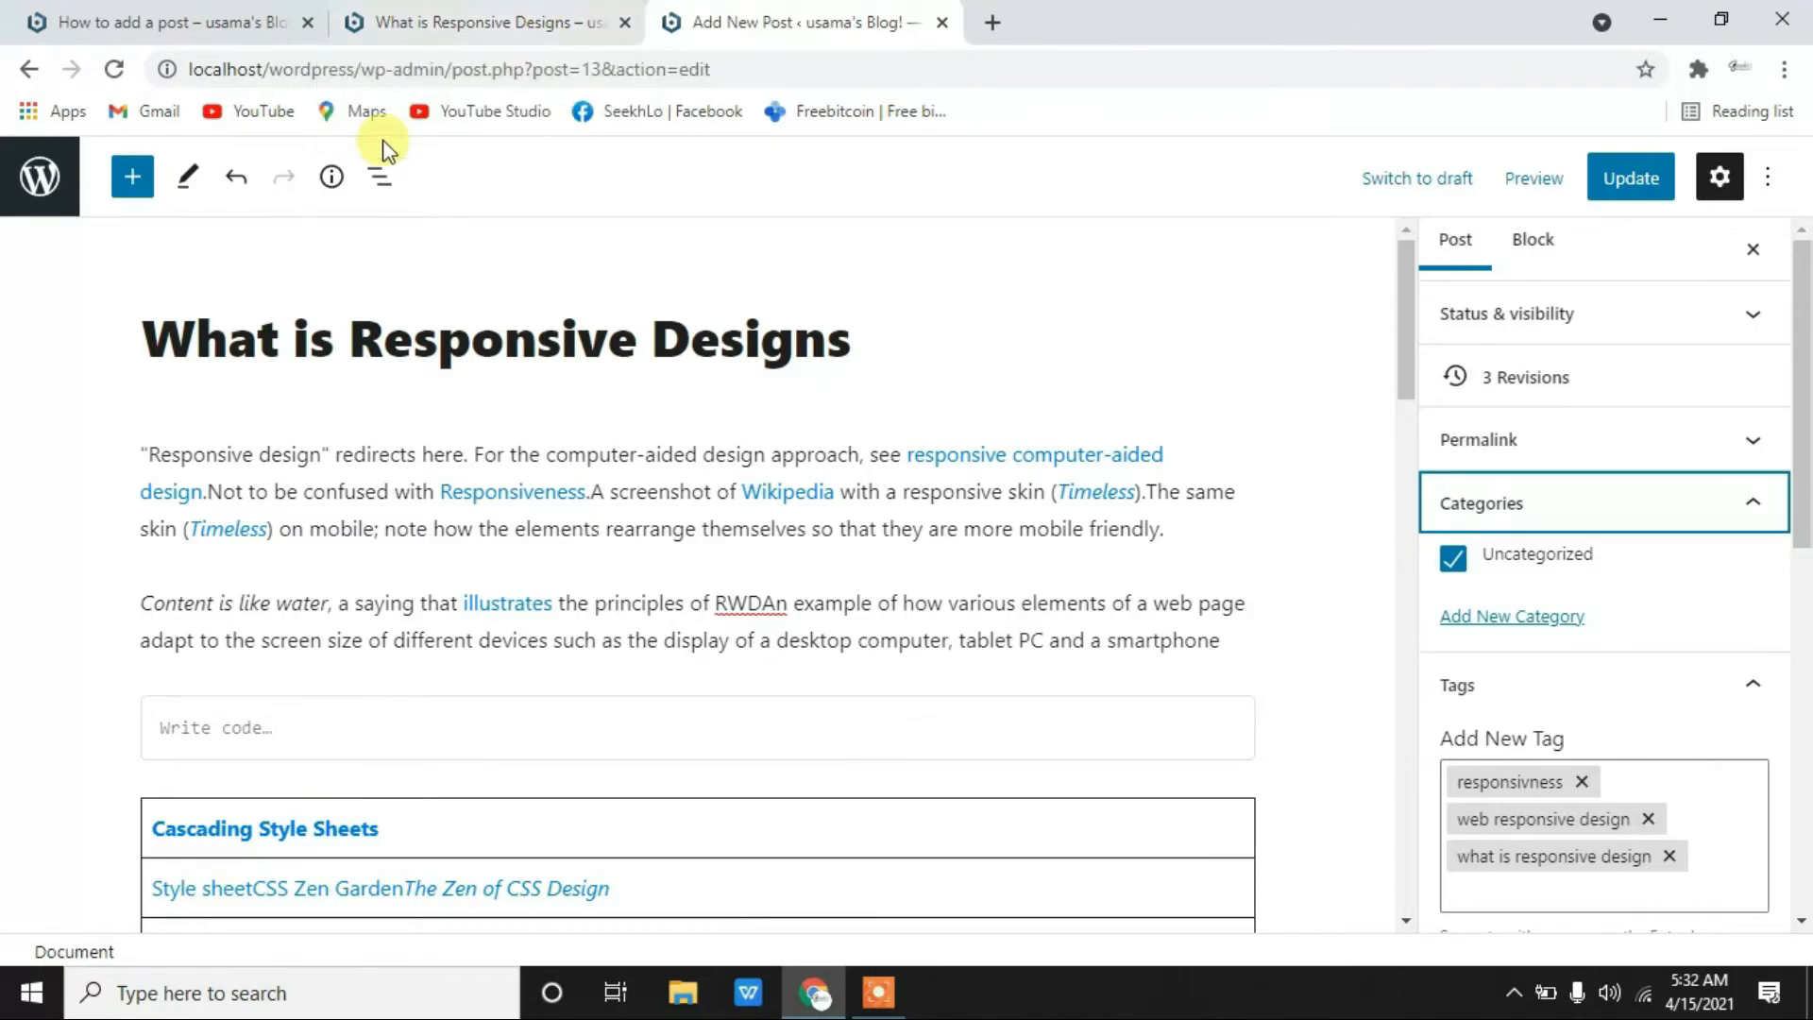
drag(349, 326, 316, 281)
click(914, 328)
click(97, 346)
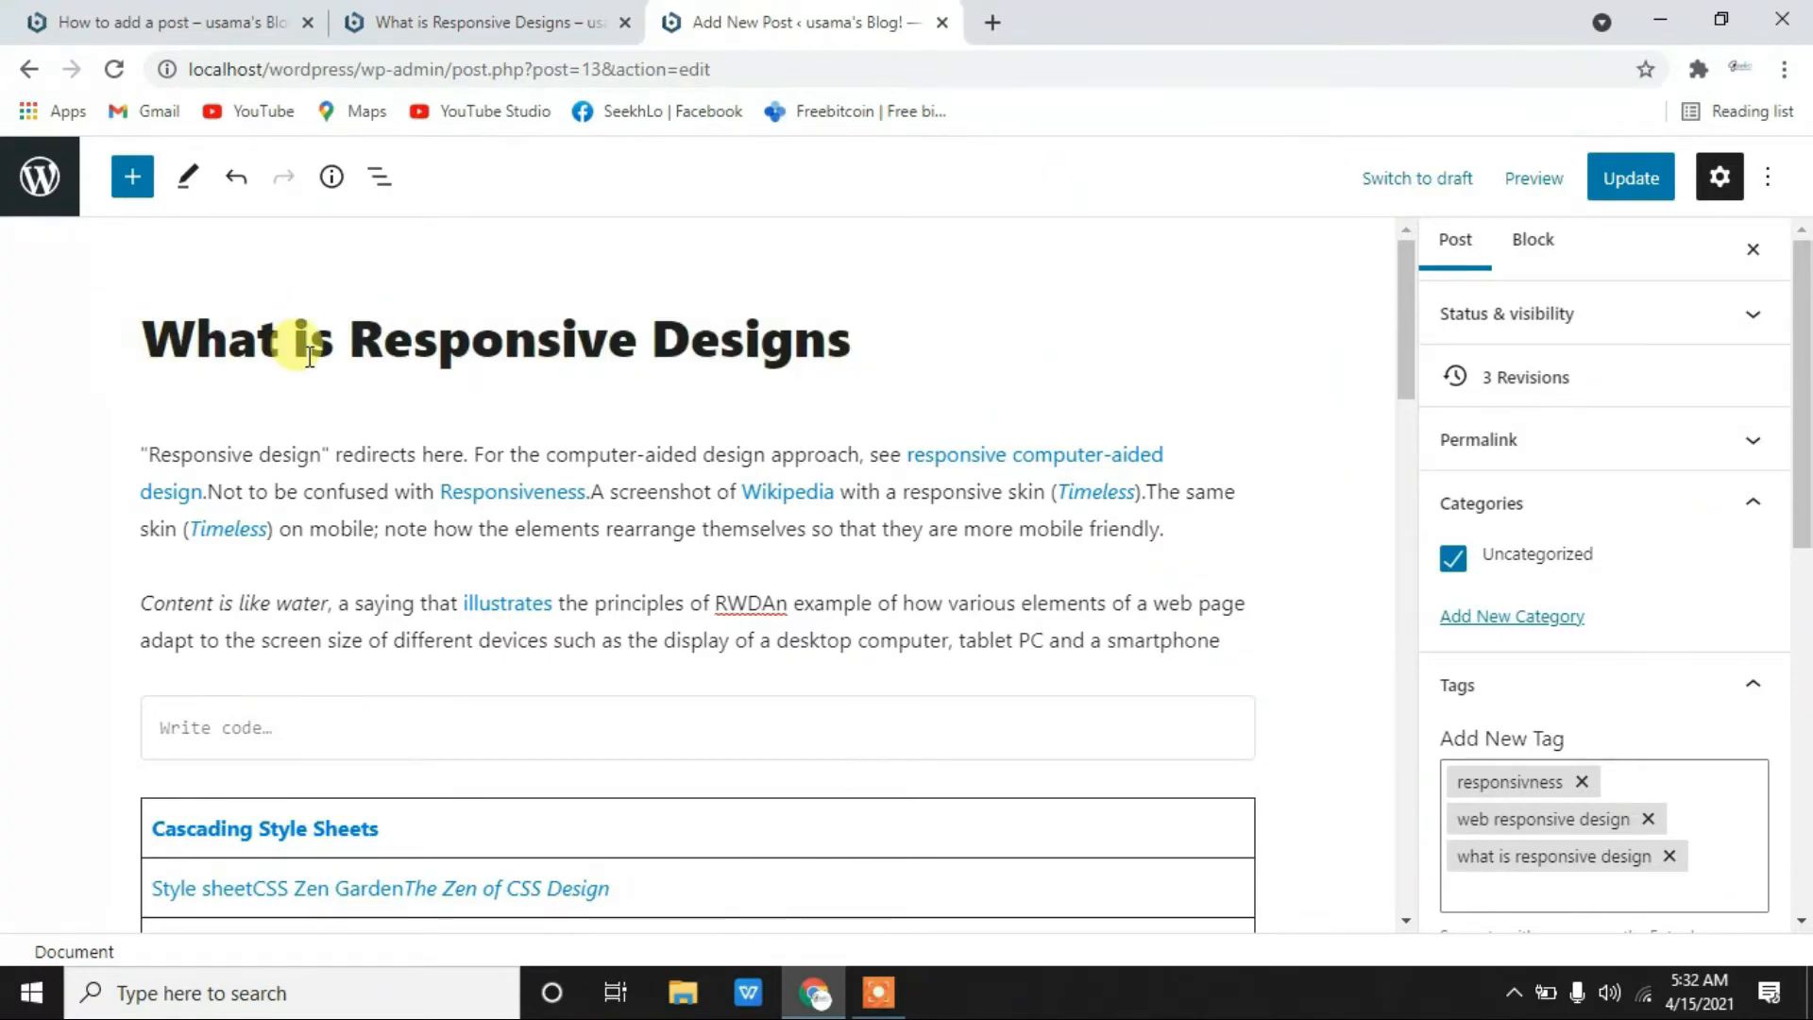
drag(139, 354, 347, 314)
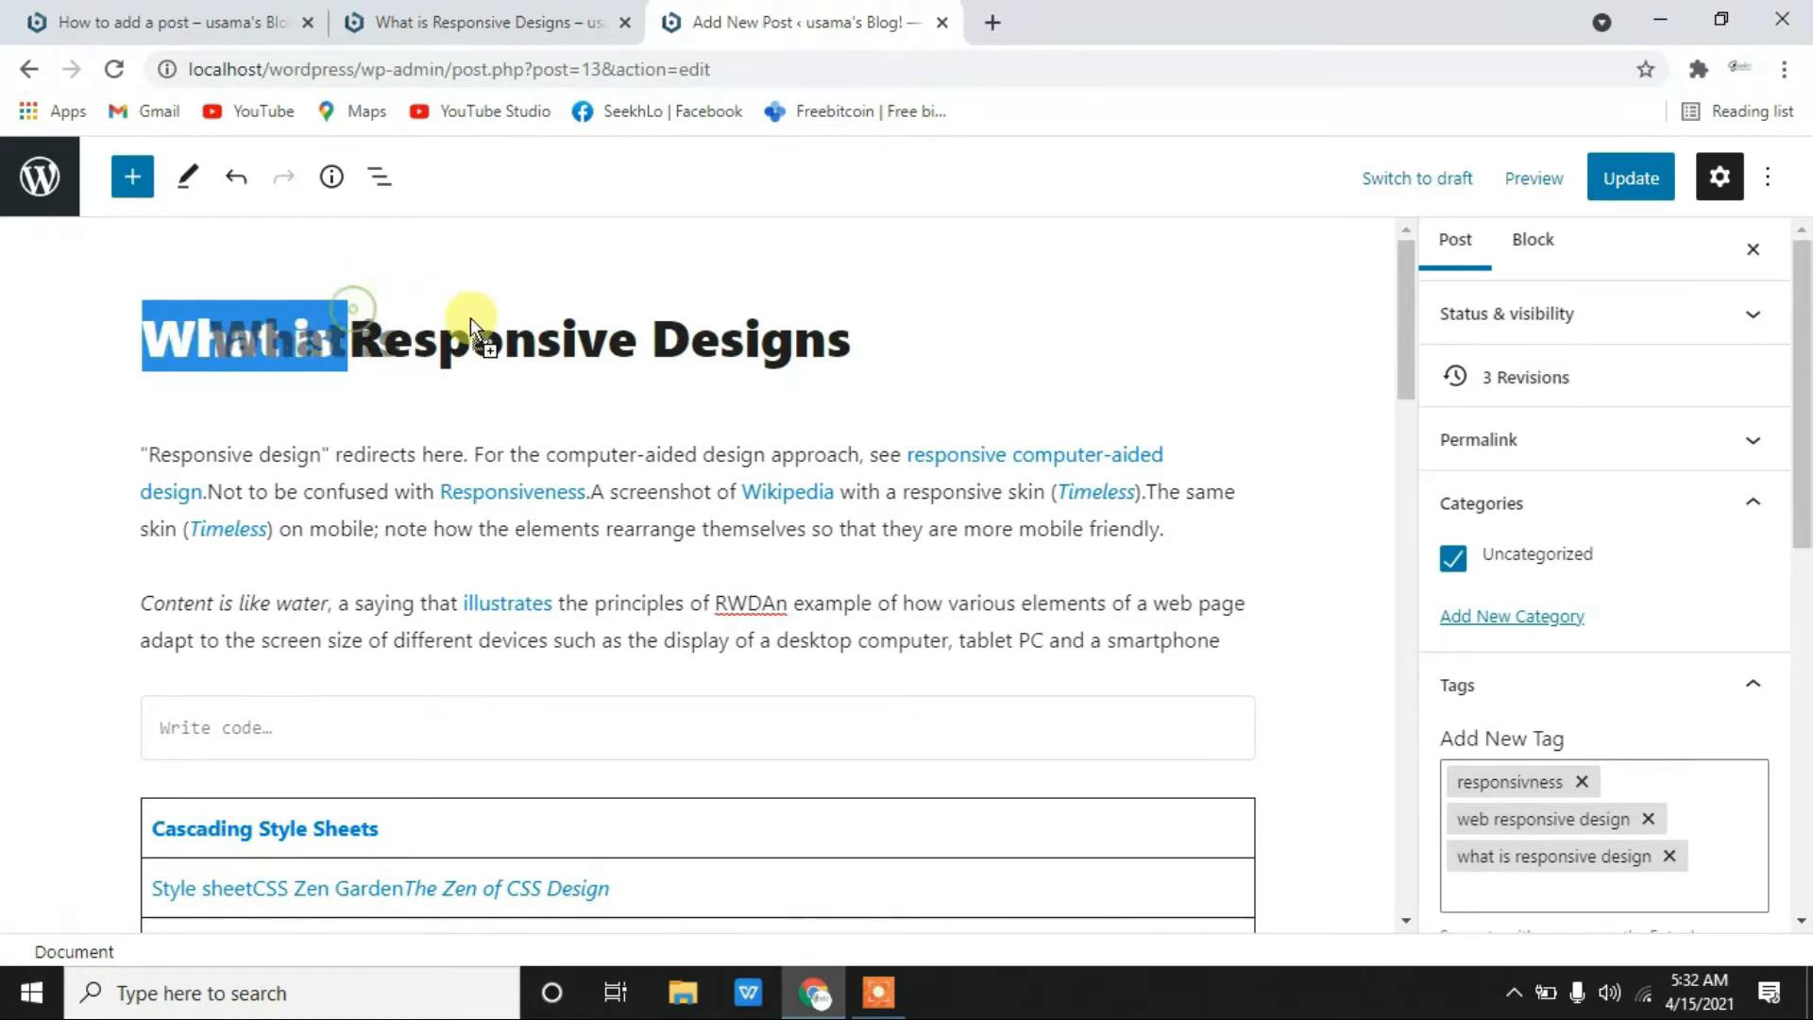
drag(860, 346, 106, 312)
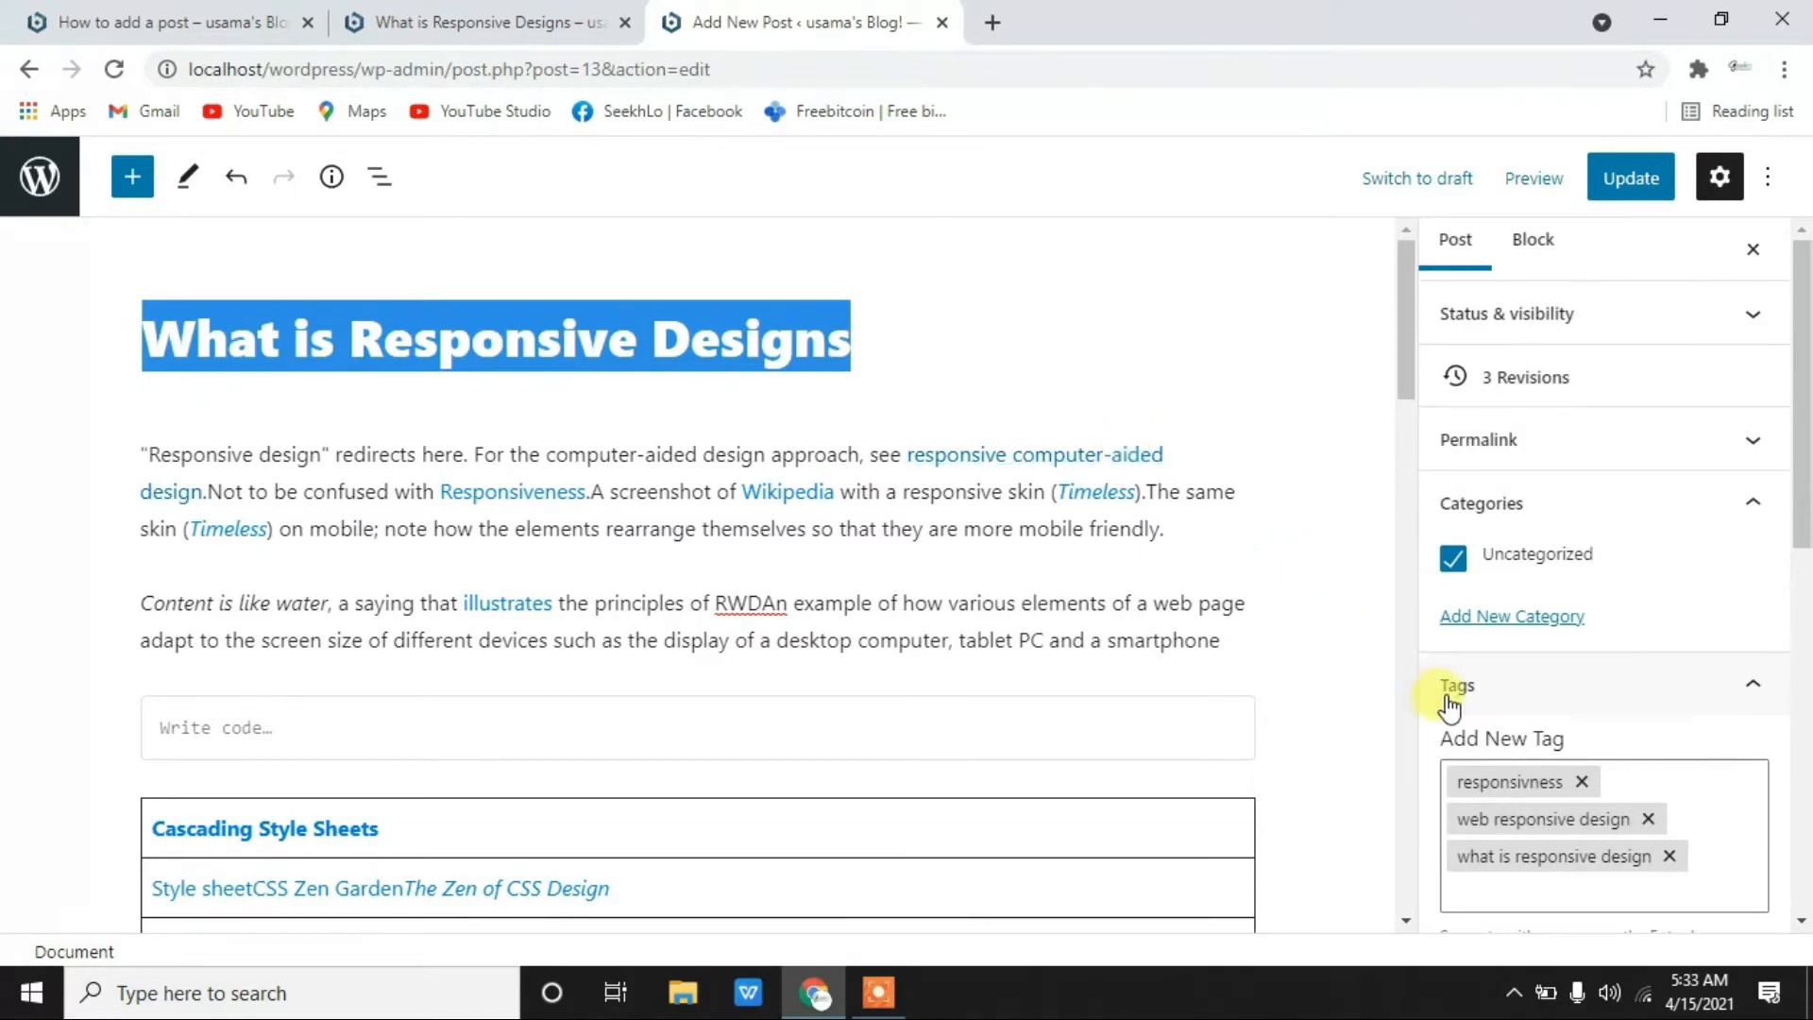
- Add a new category named "web" to the post without a parent category
click(1501, 618)
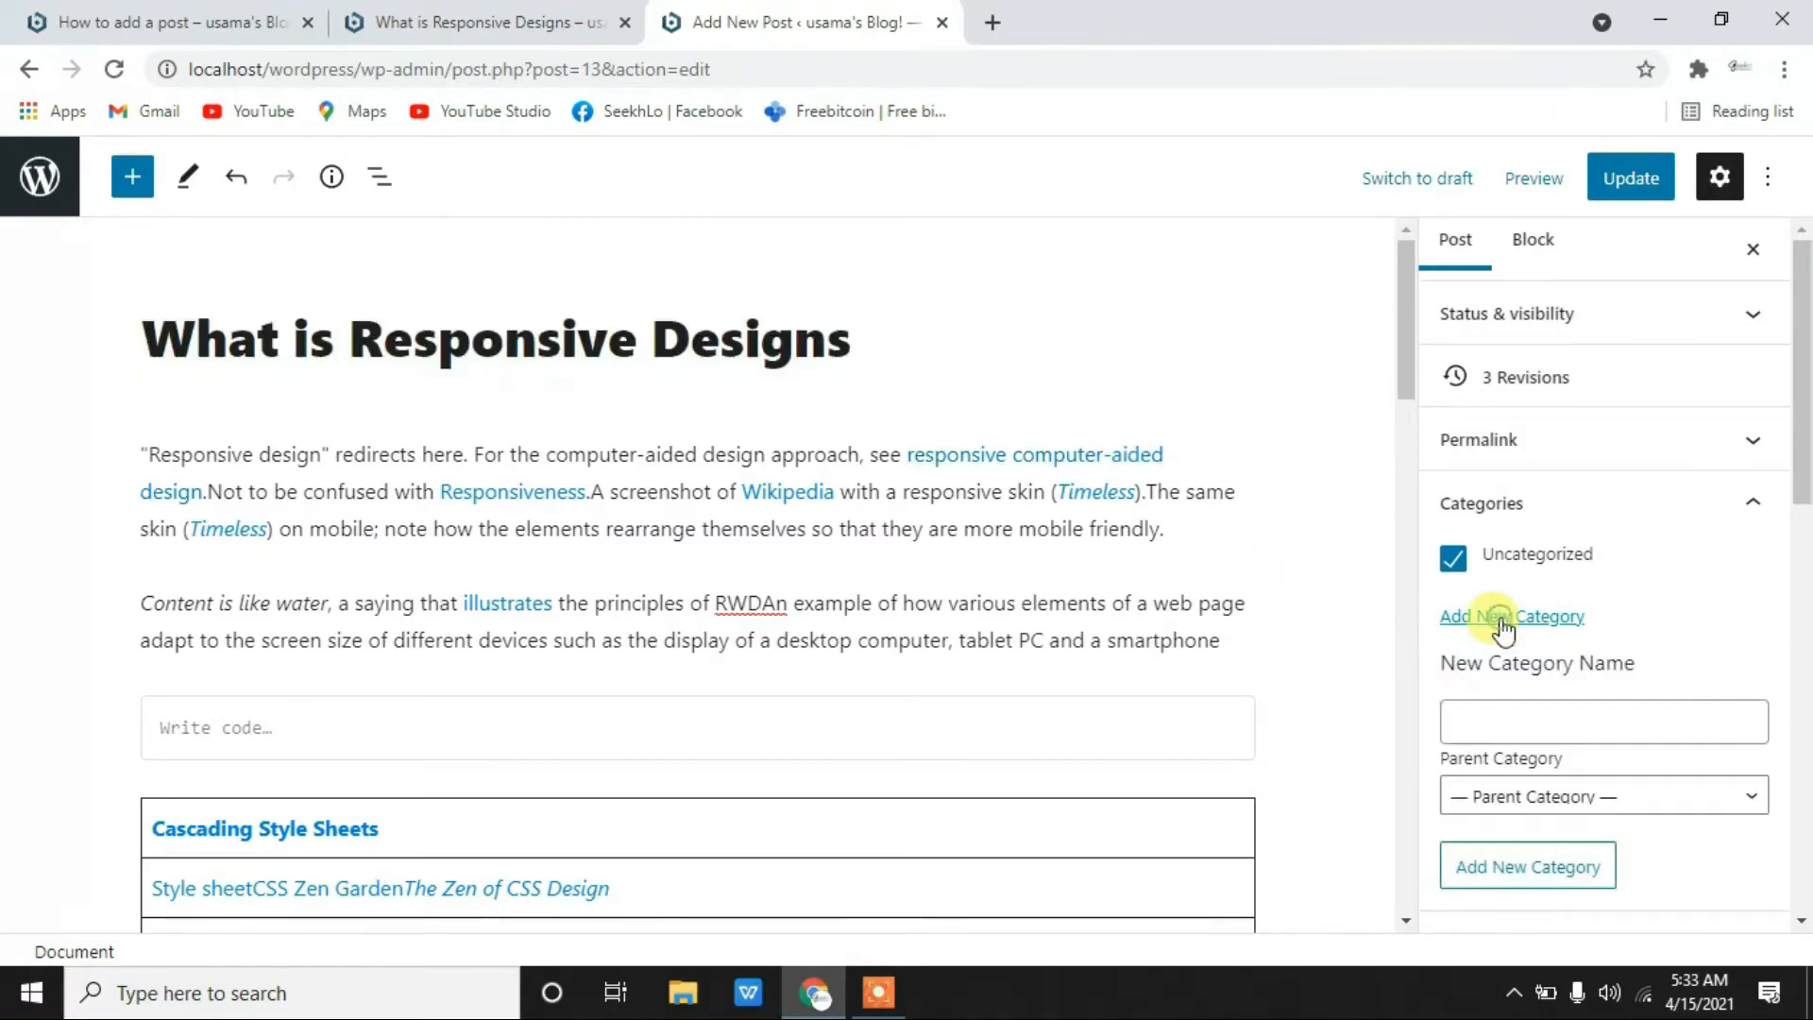
click(1539, 728)
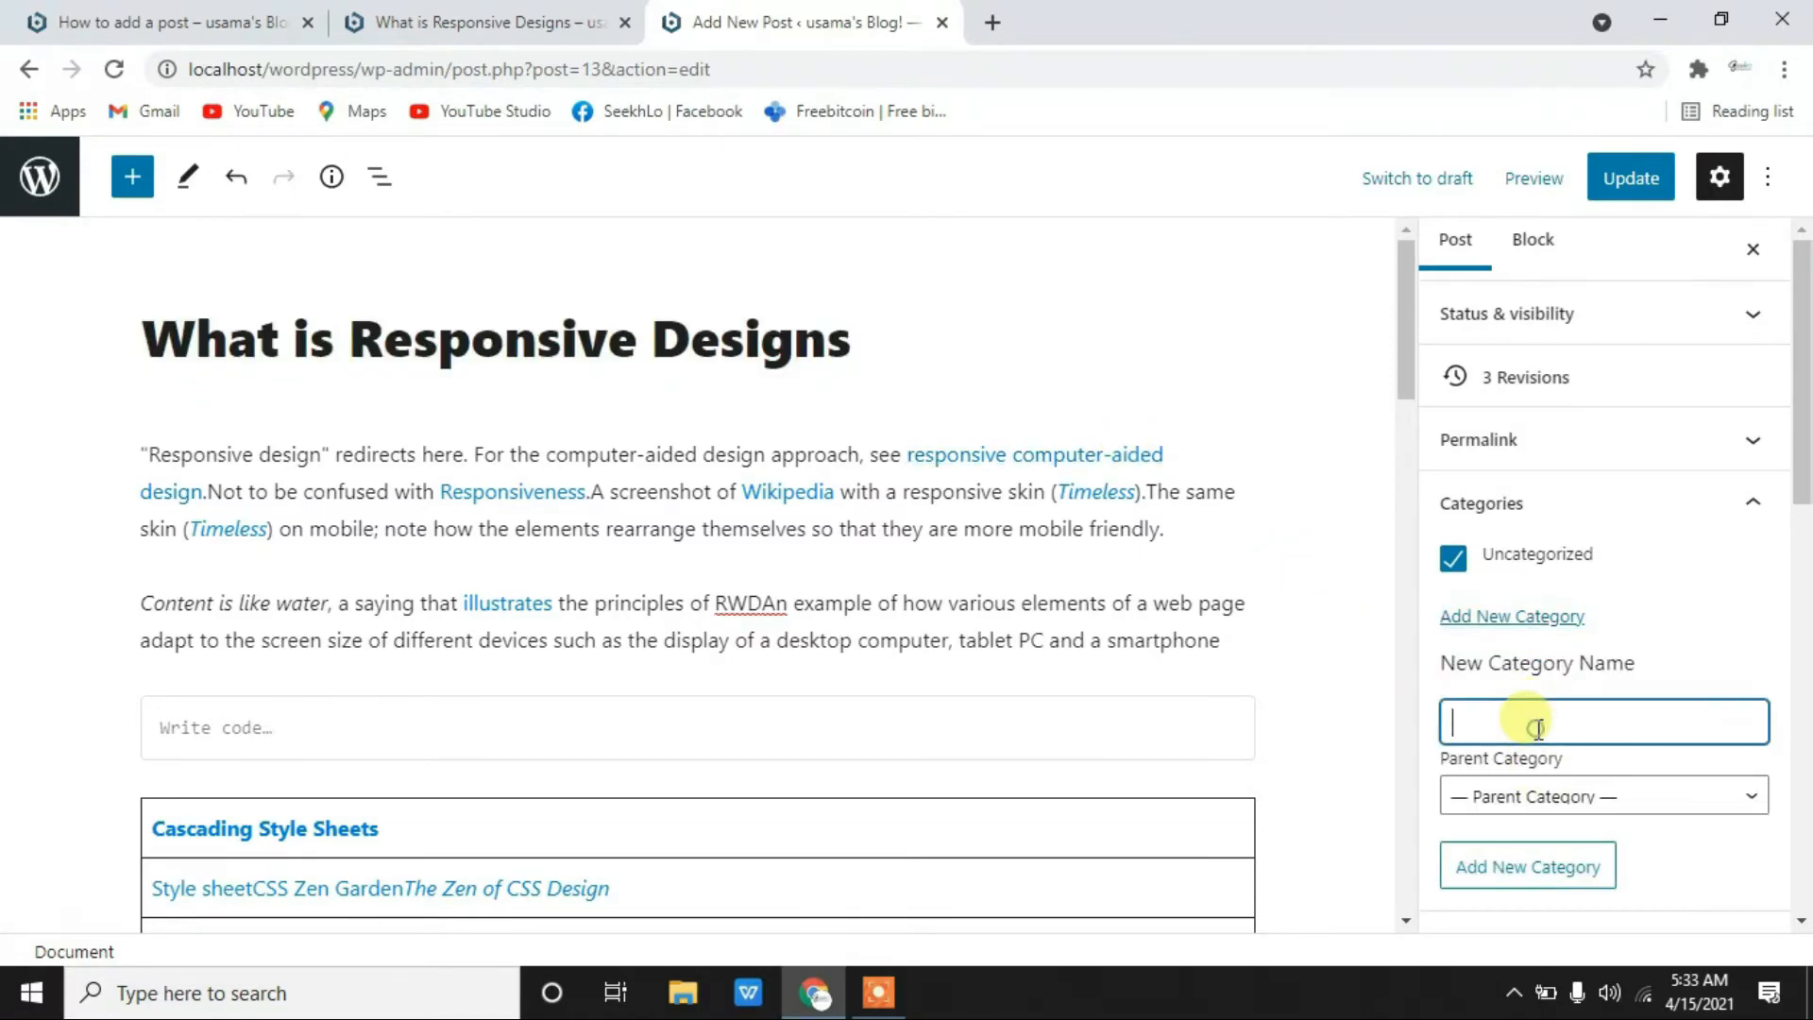
scroll(1539, 727, down, 2)
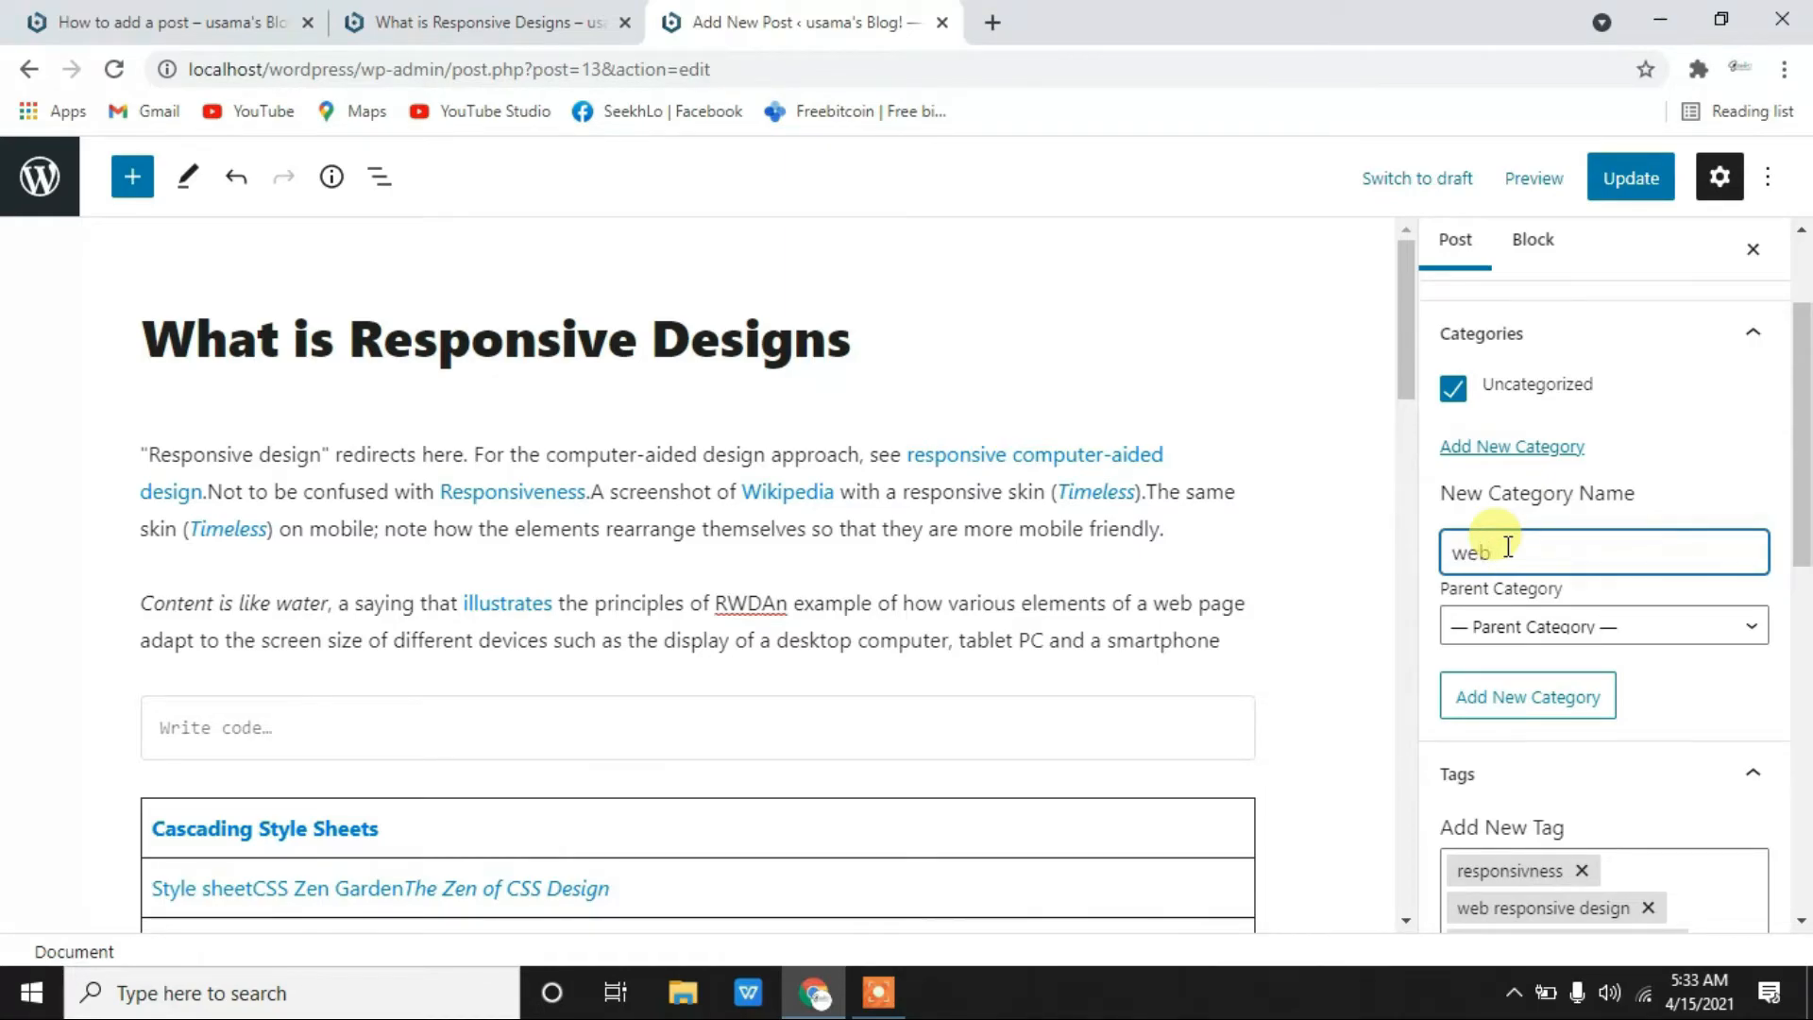
click(1623, 649)
click(1623, 649)
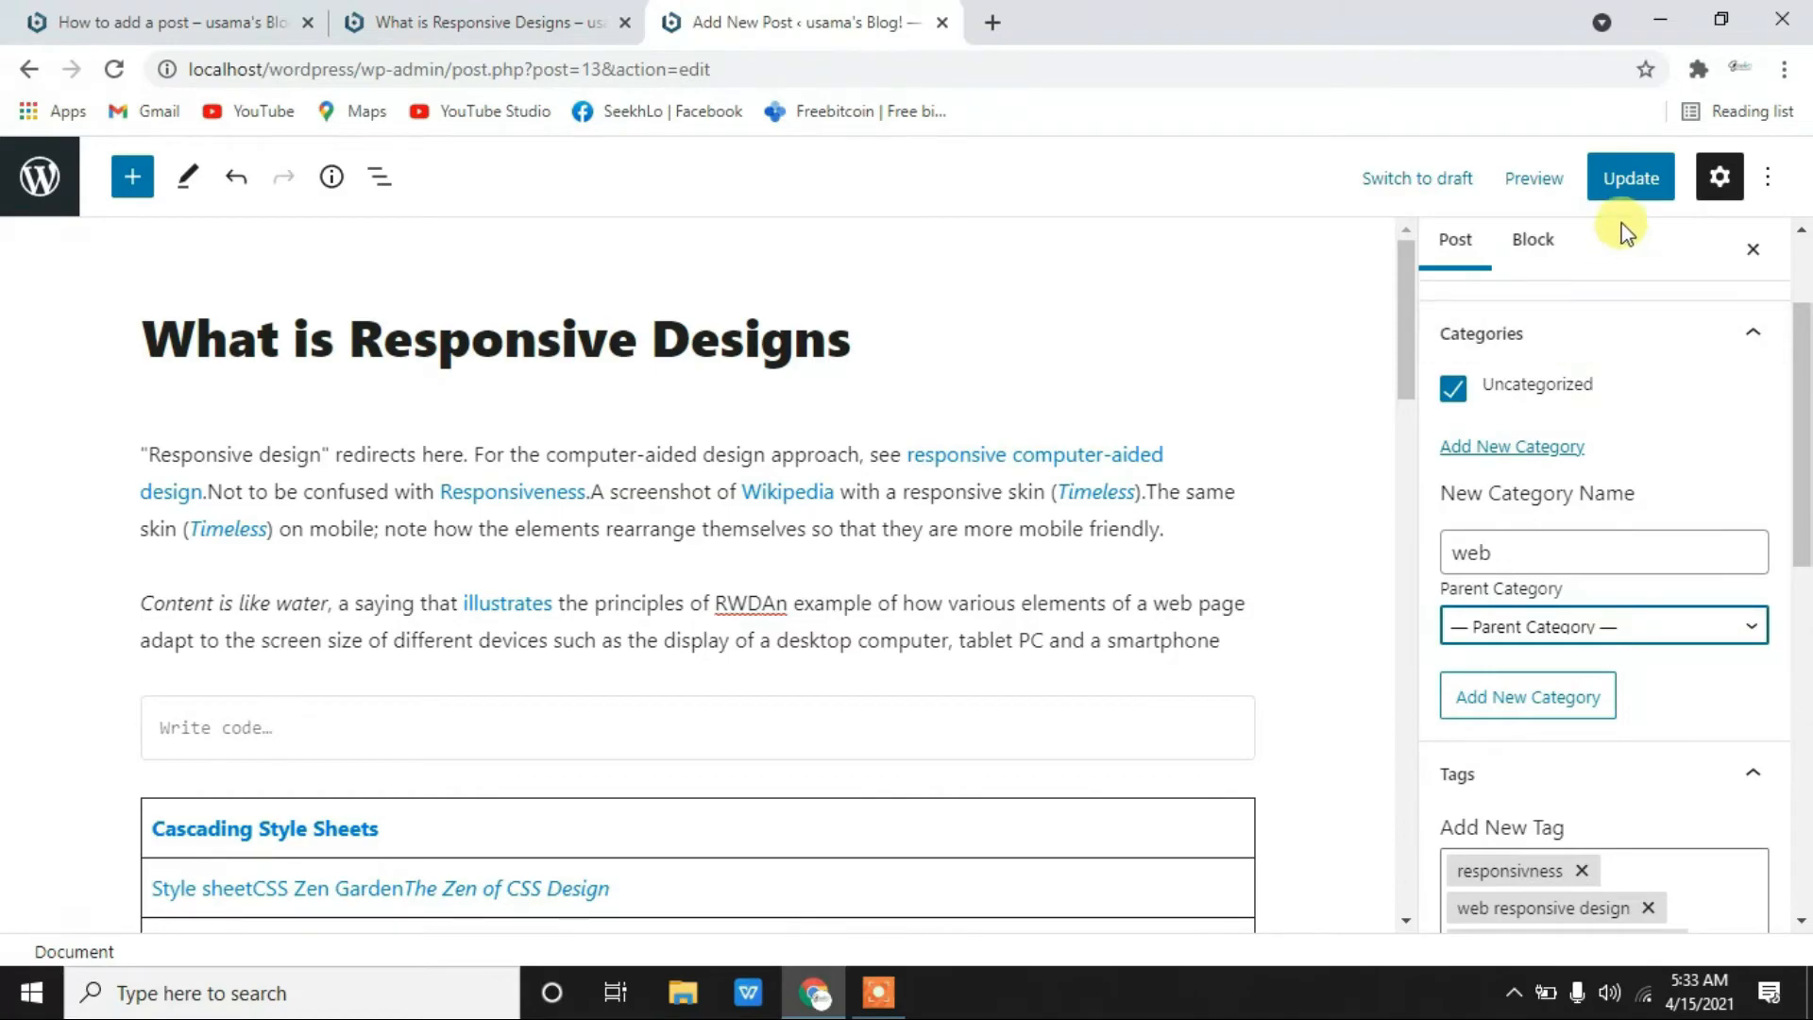
click(1545, 706)
- Try to add a second category with the same name, "web"
click(1541, 593)
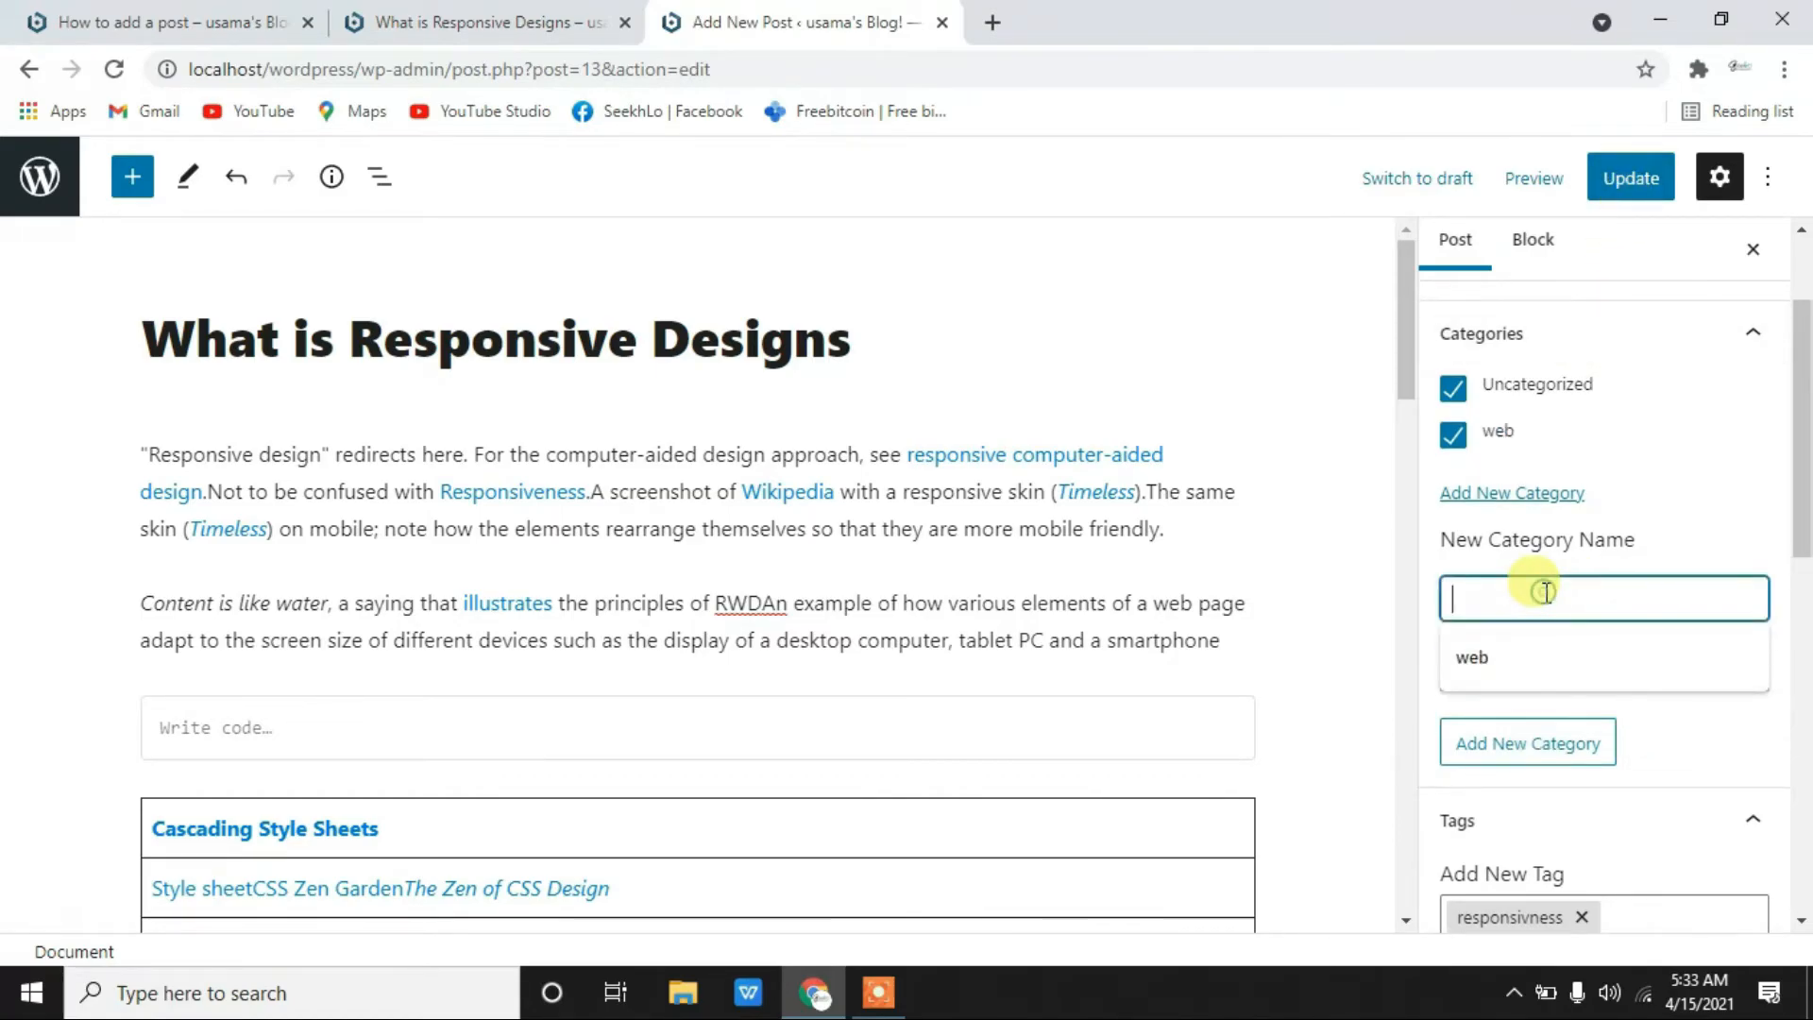
click(1528, 653)
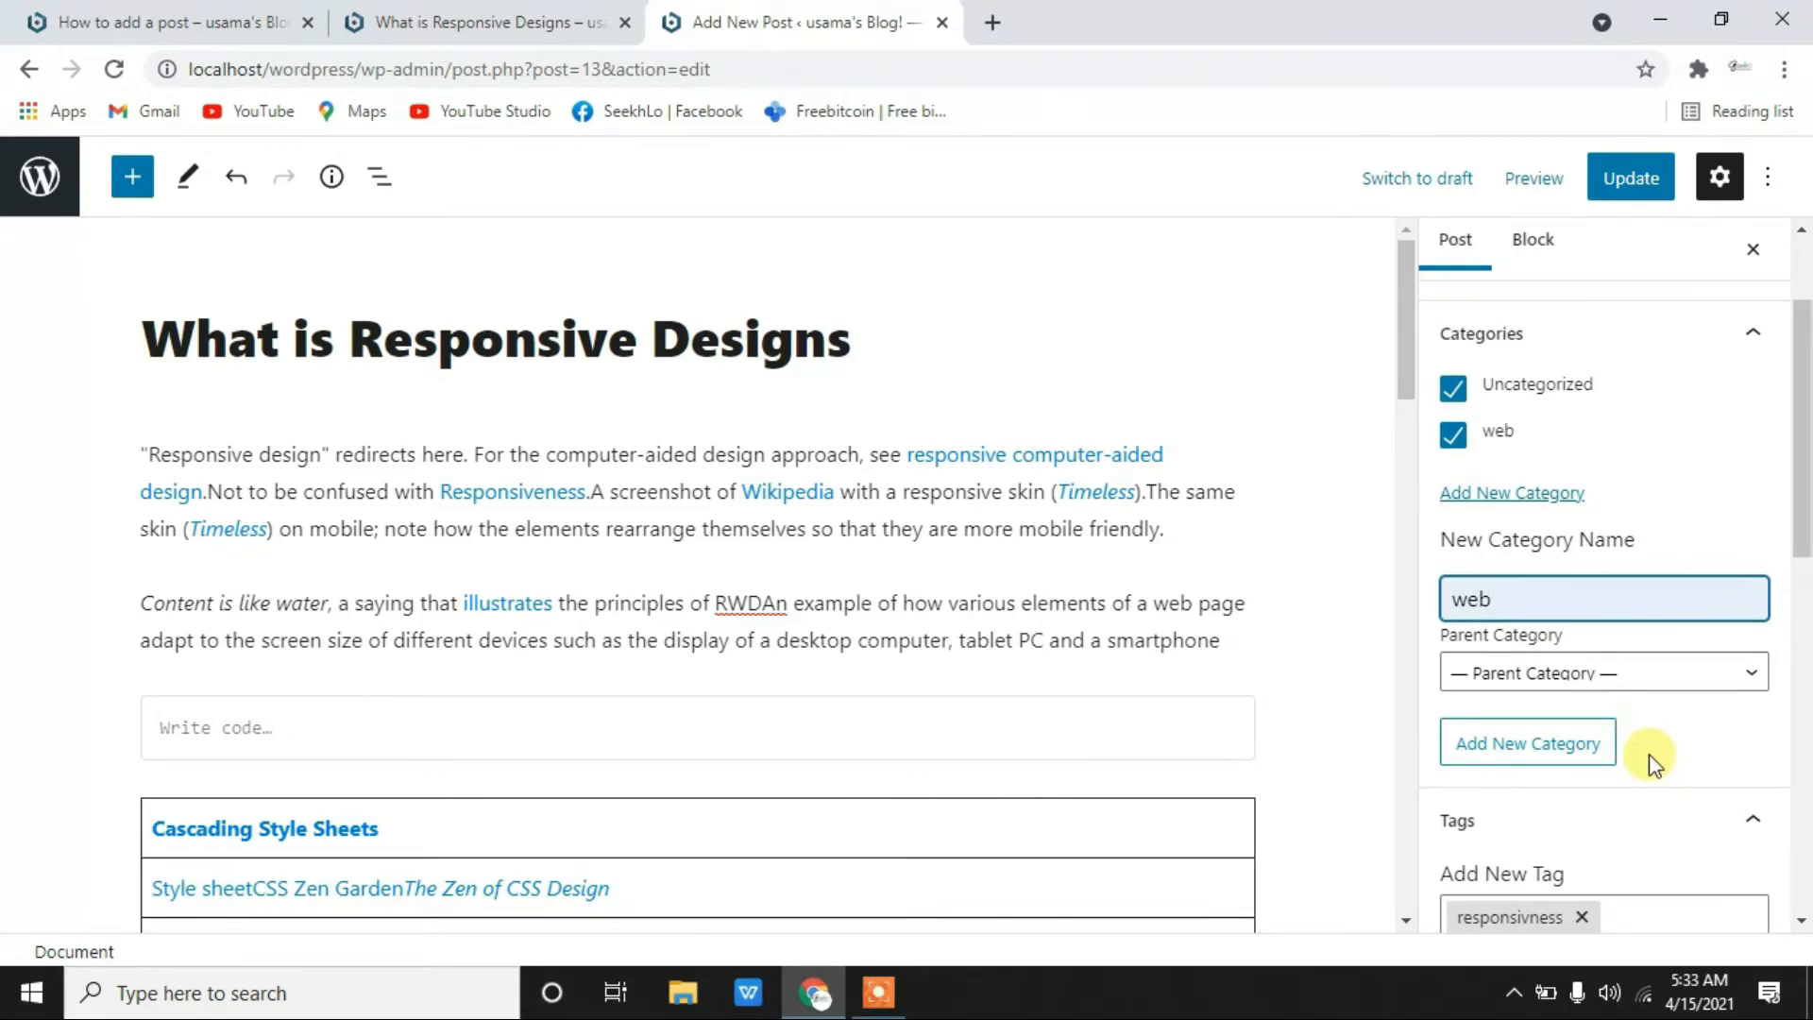
scroll(1648, 754, down, 1)
click(1568, 653)
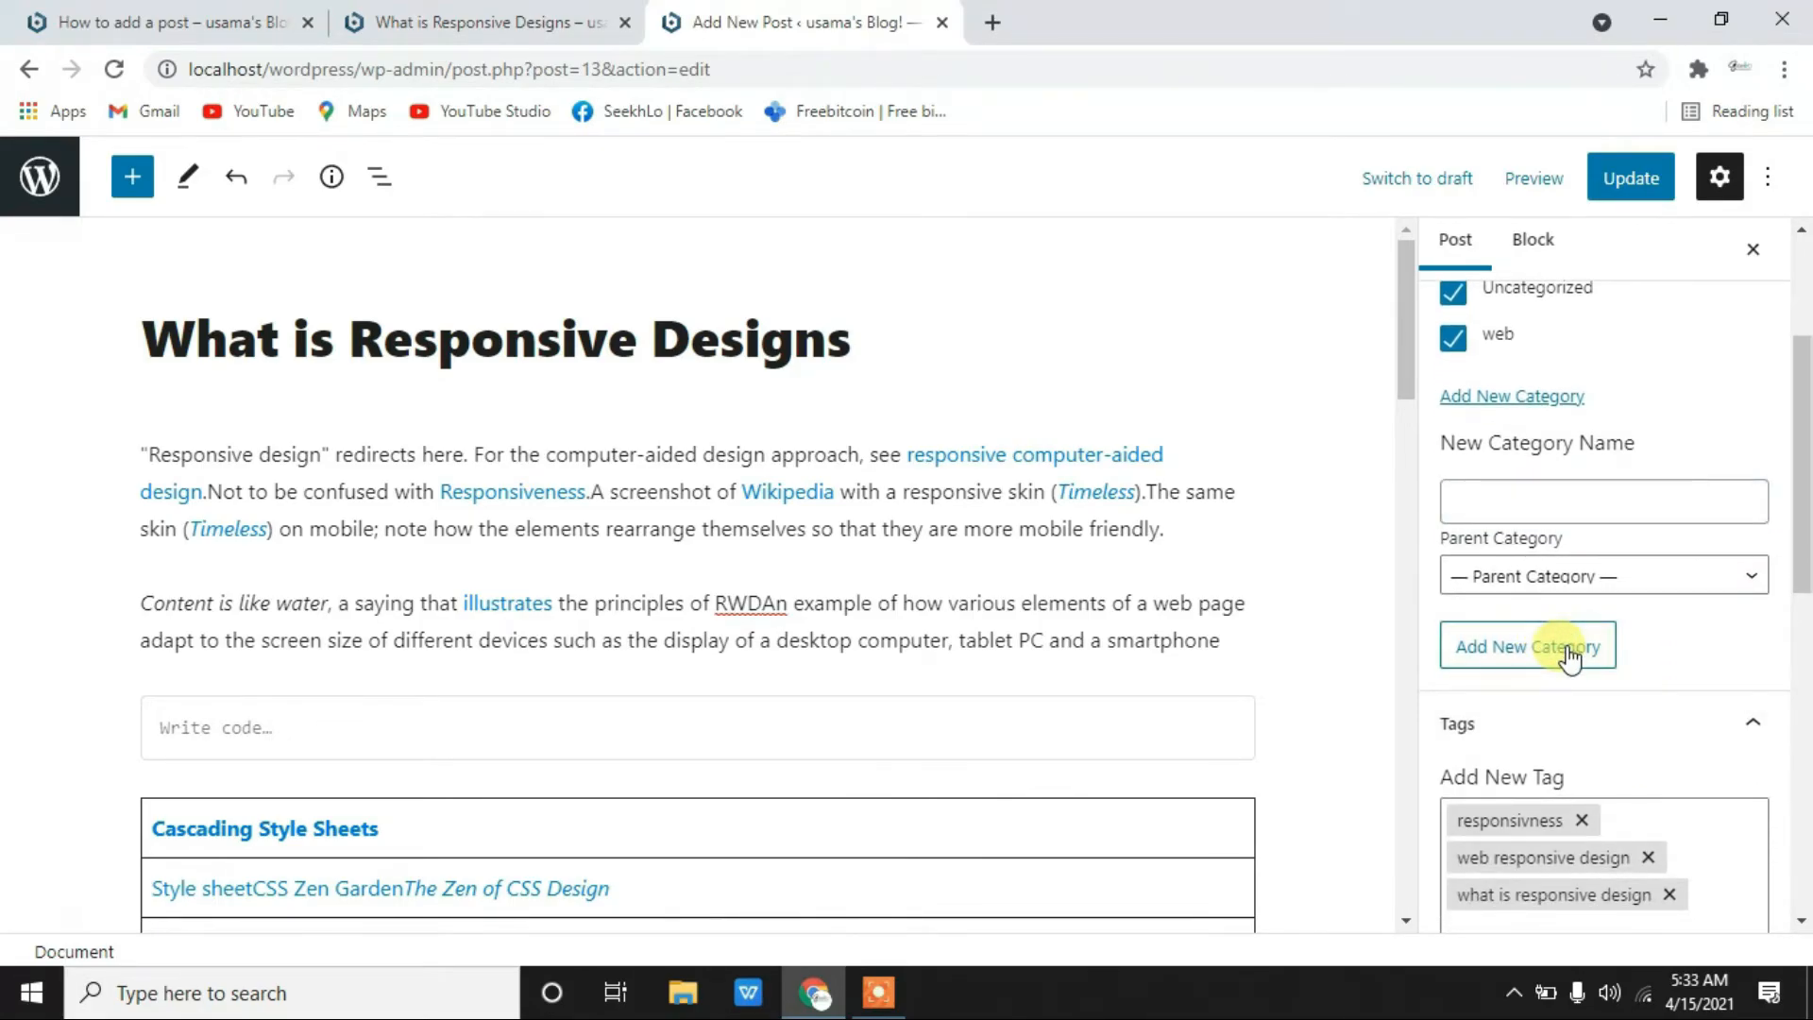
- Update the post and check the Categories list on the reloaded published page
scroll(1629, 531, up, 2)
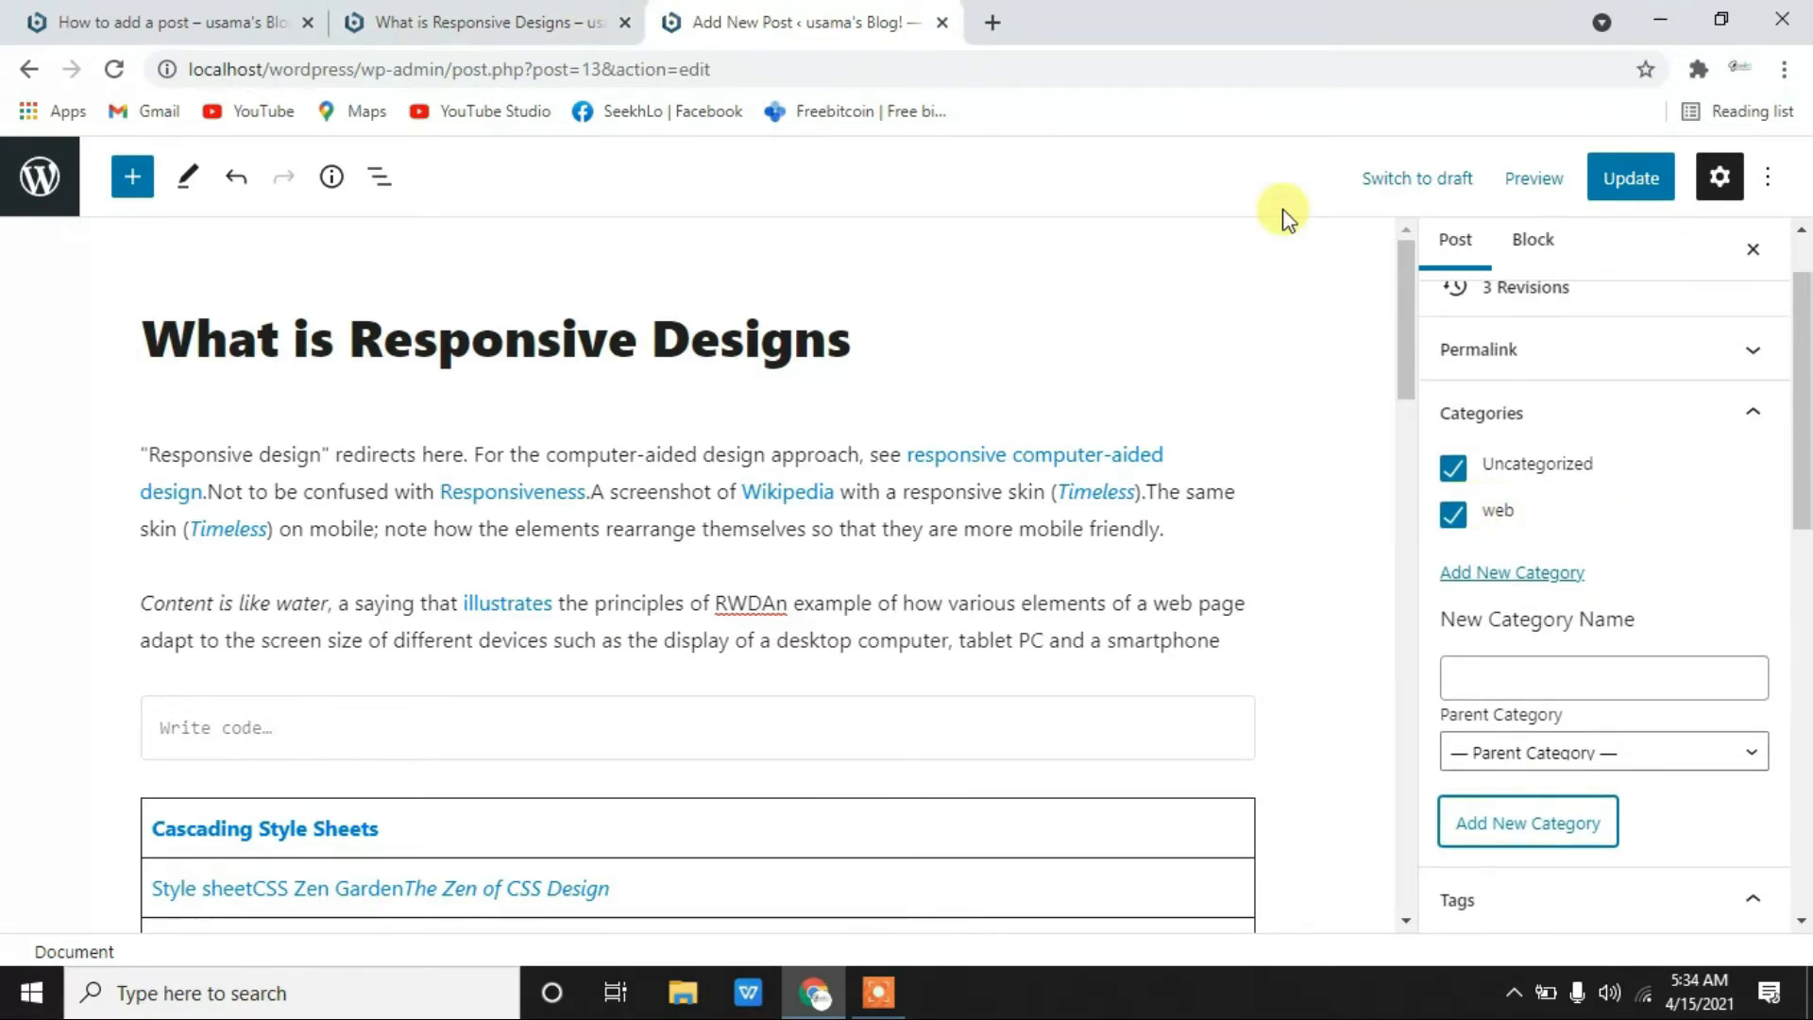
click(1610, 177)
click(369, 21)
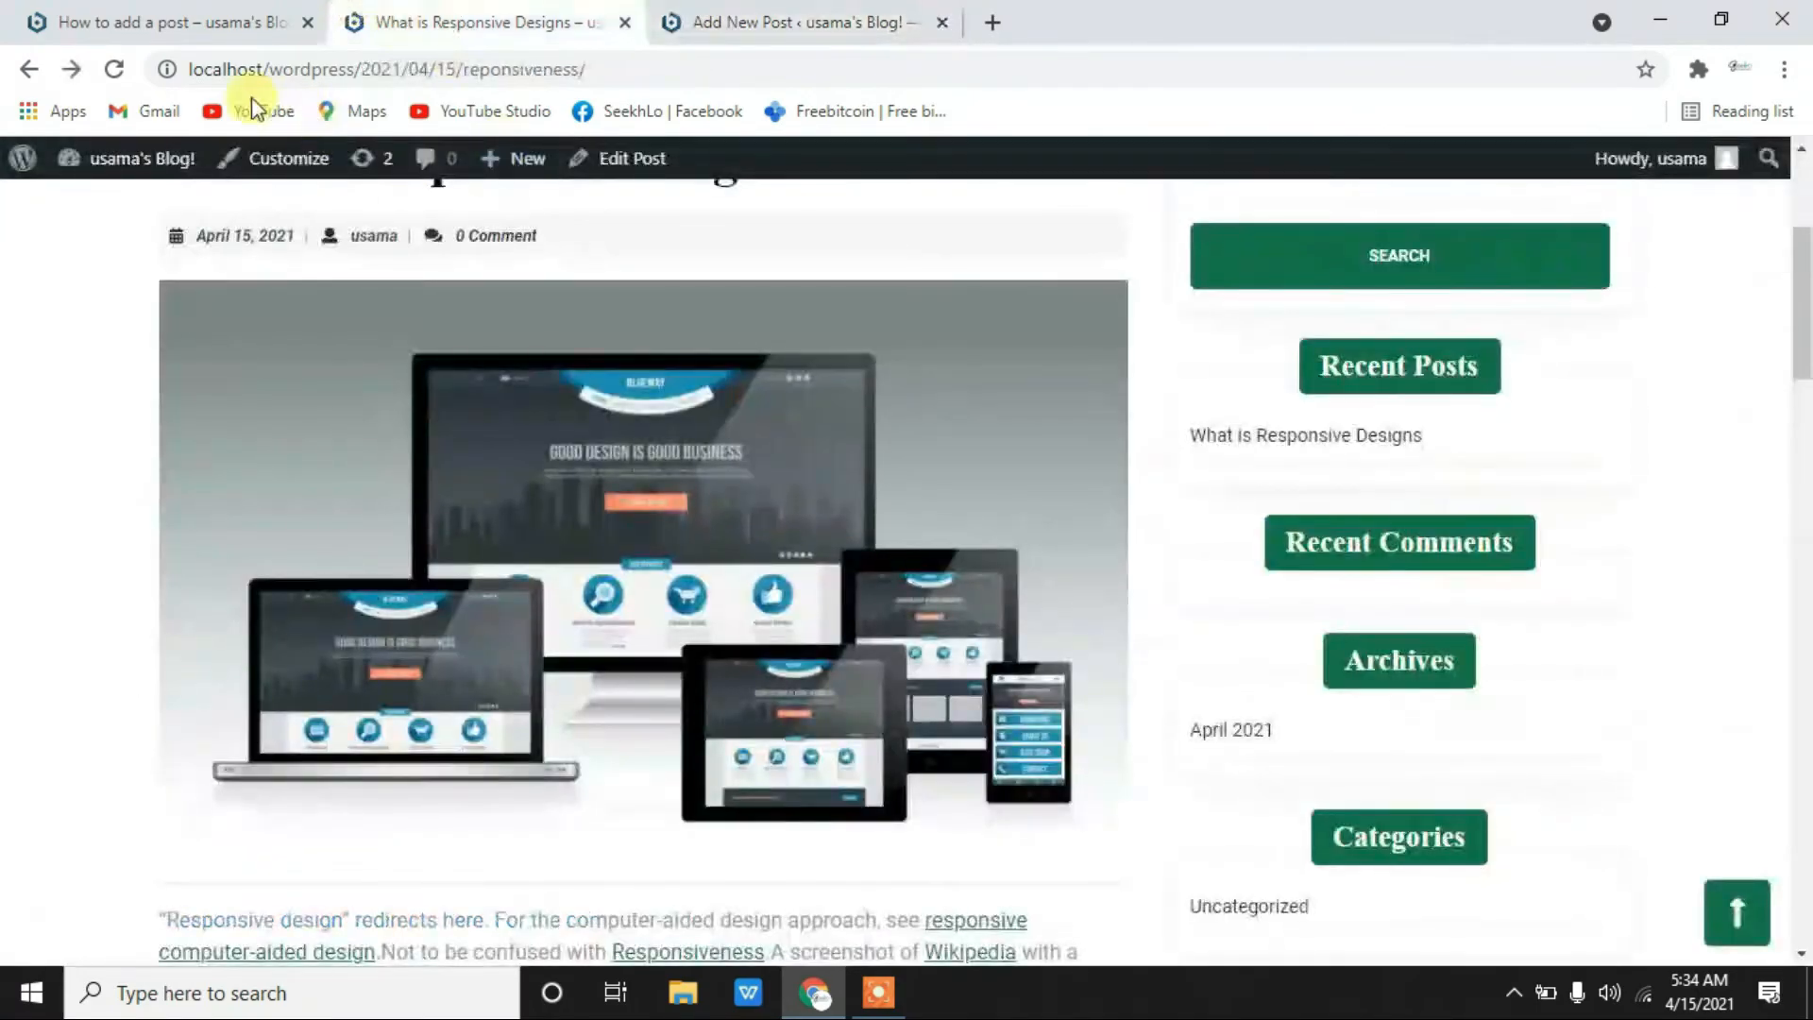
click(113, 69)
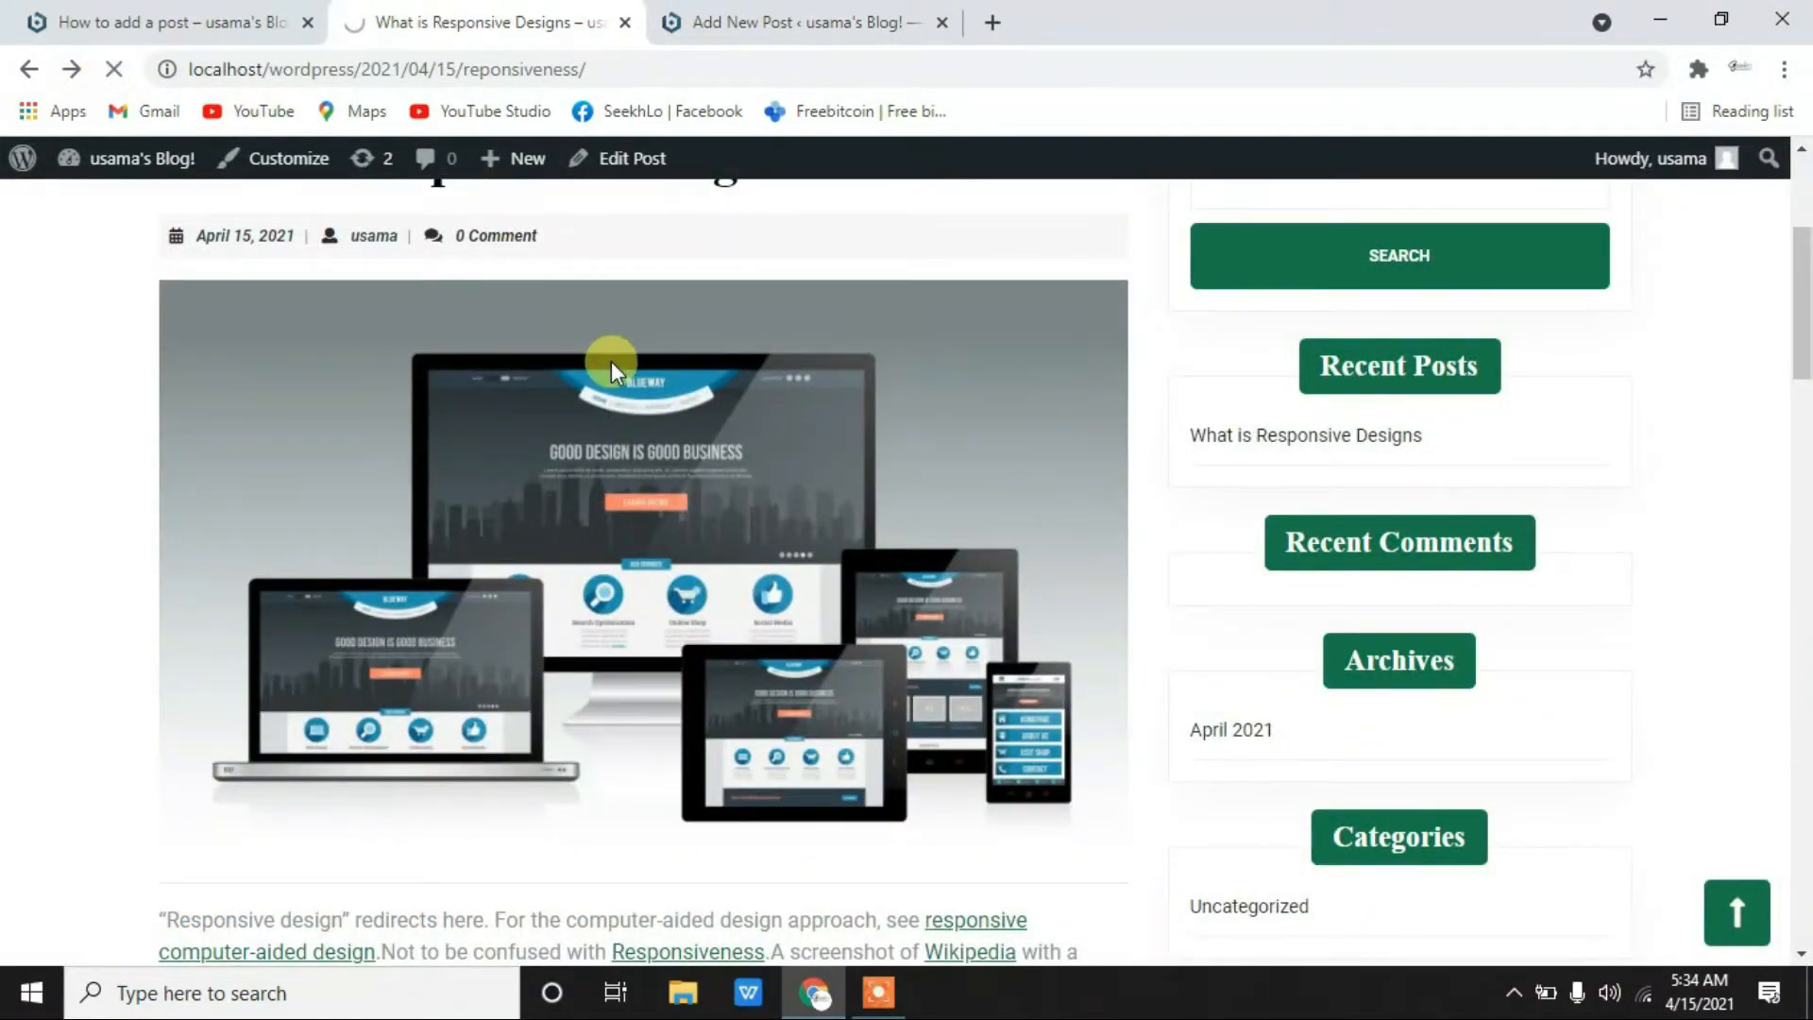
scroll(610, 354, down, 3)
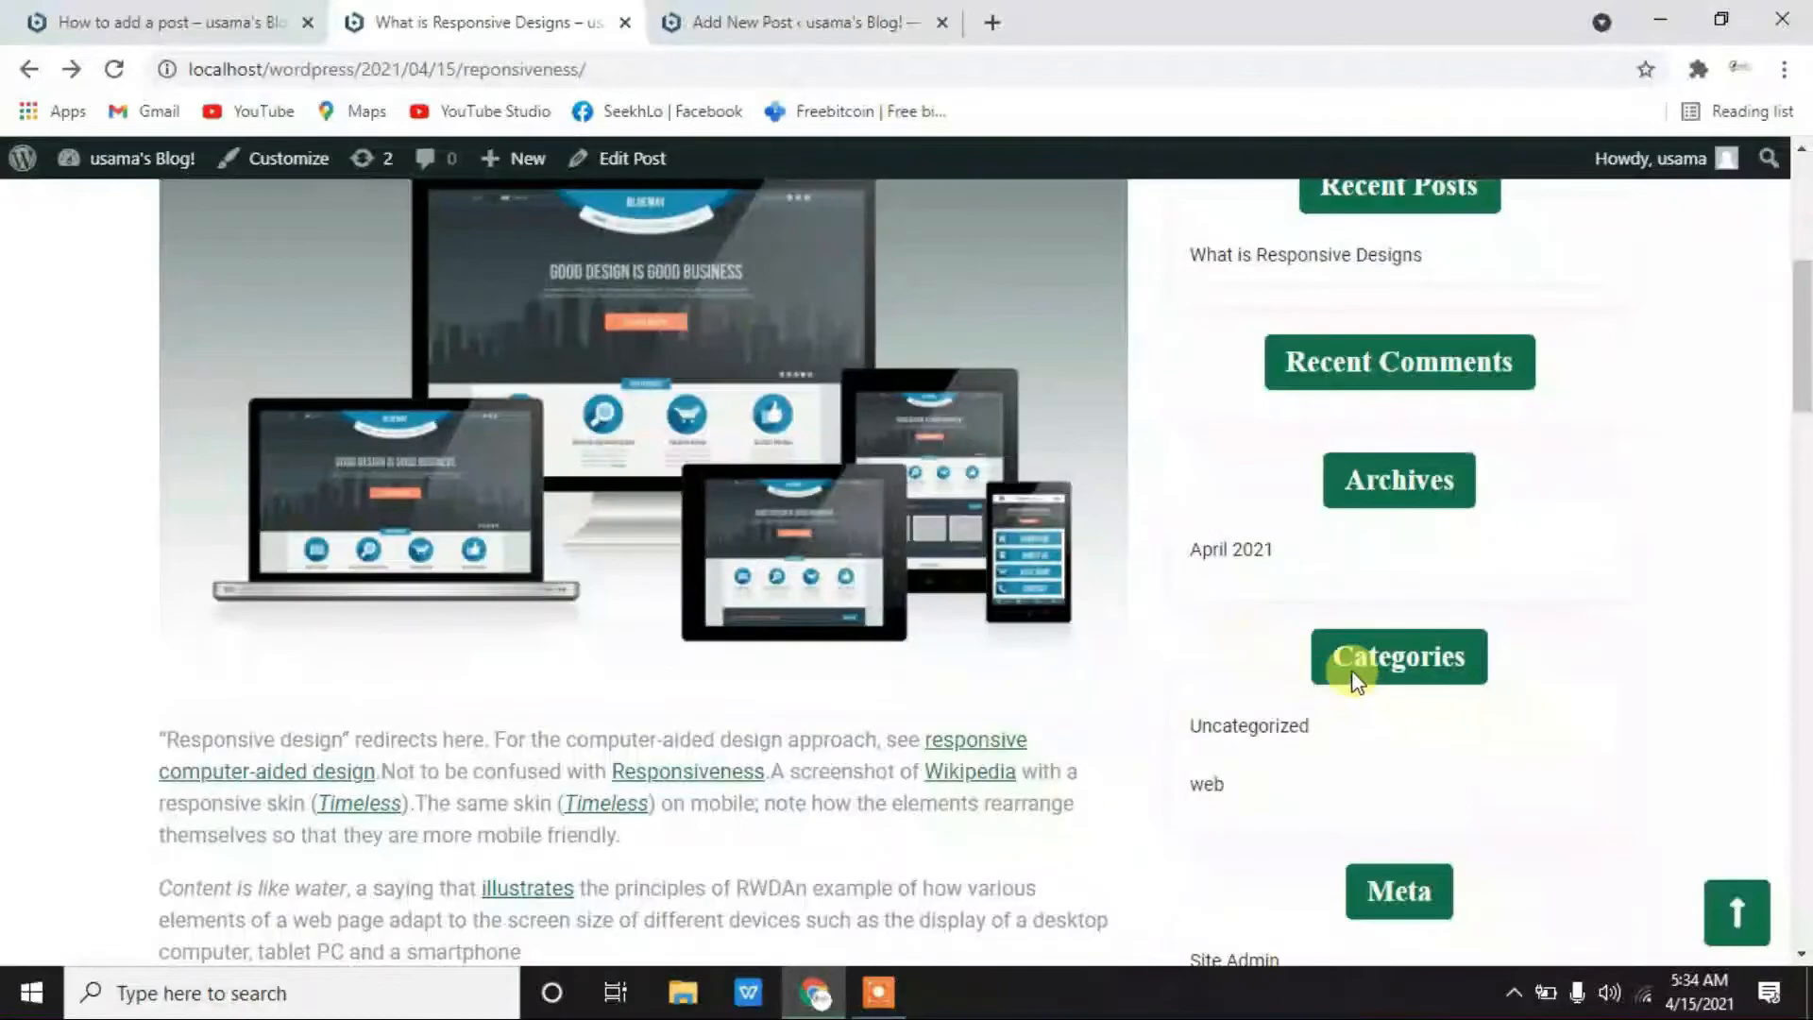
scroll(1357, 680, down, 3)
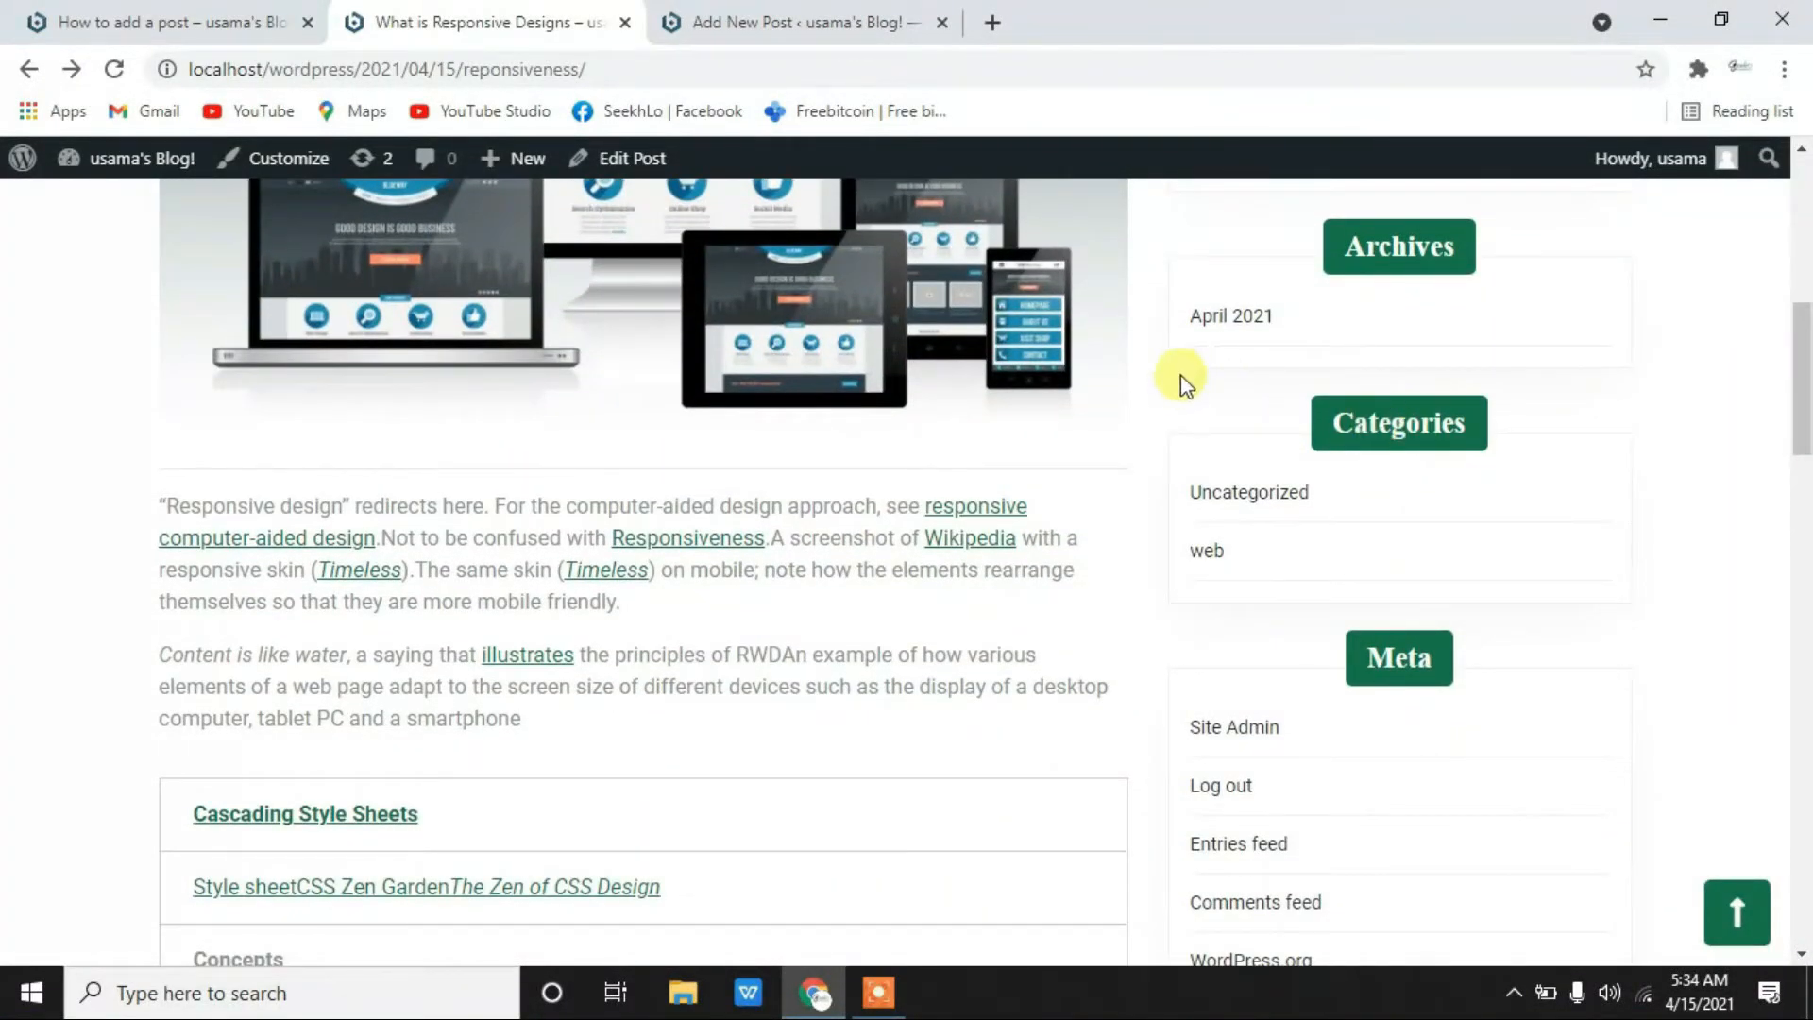
drag(1177, 377, 1501, 696)
click(1442, 574)
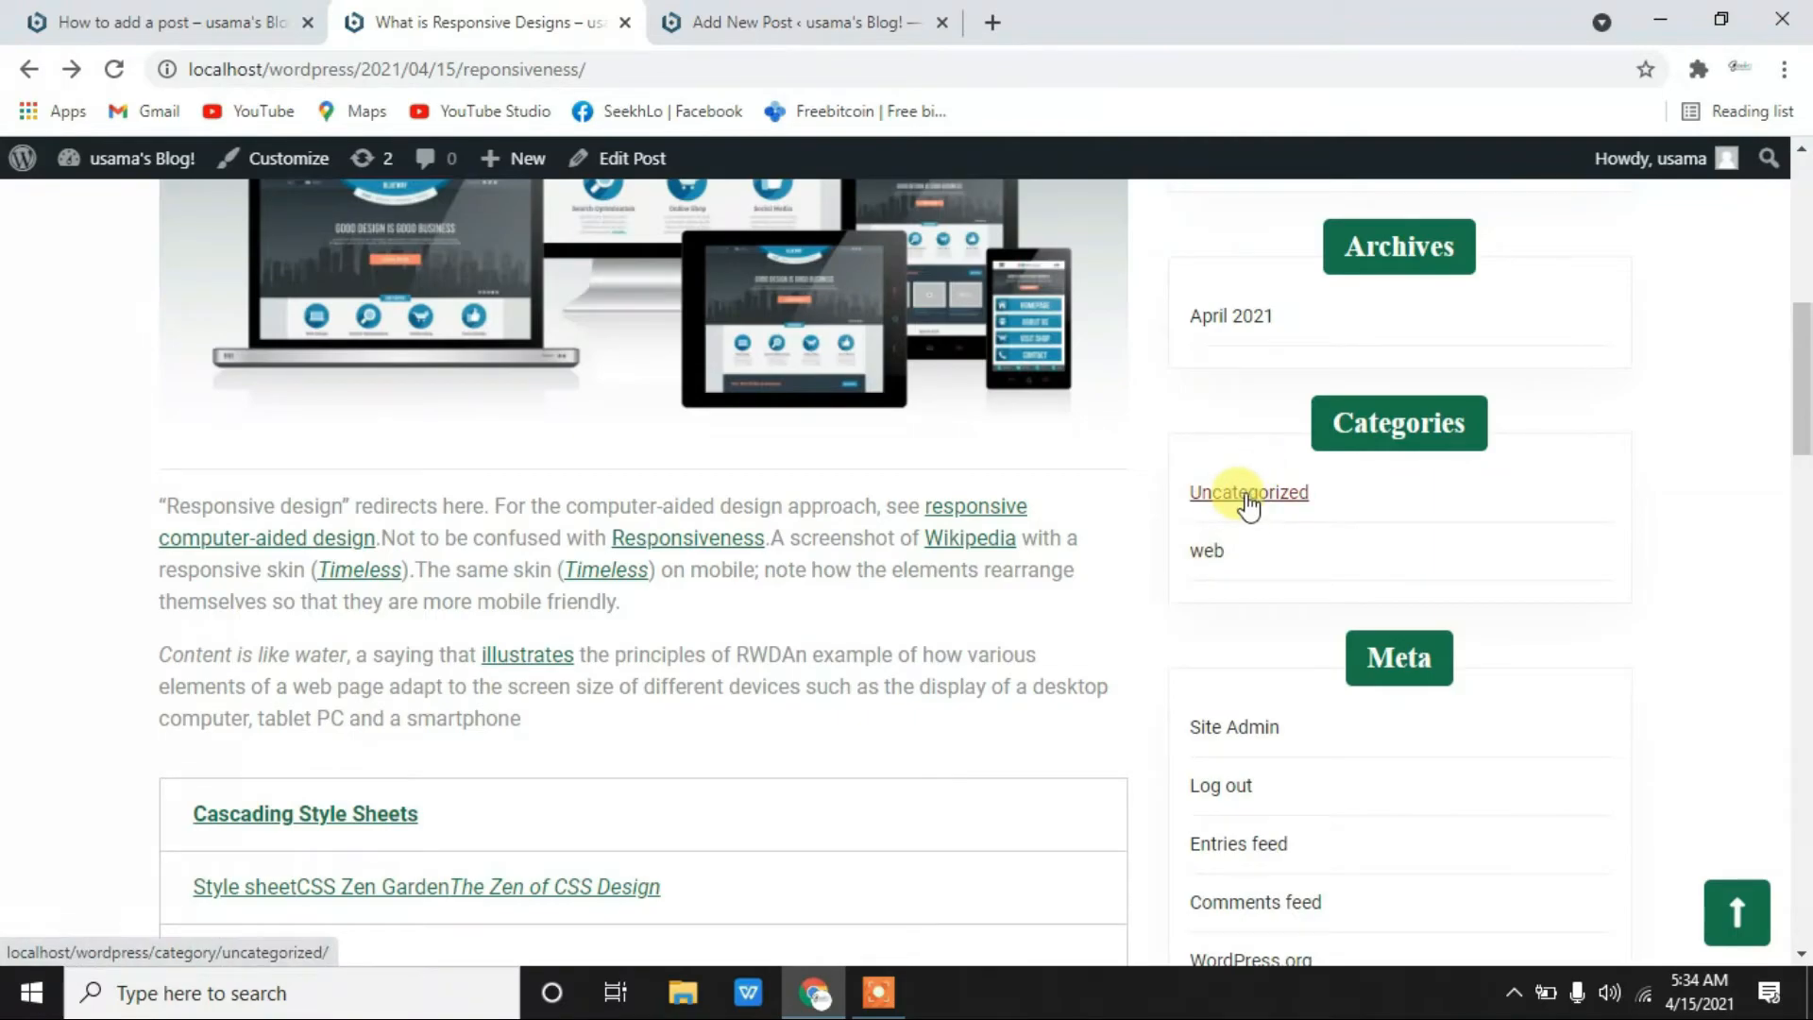
- Open the "web" category archive on the live site and look through its posts and sidebar
click(1206, 557)
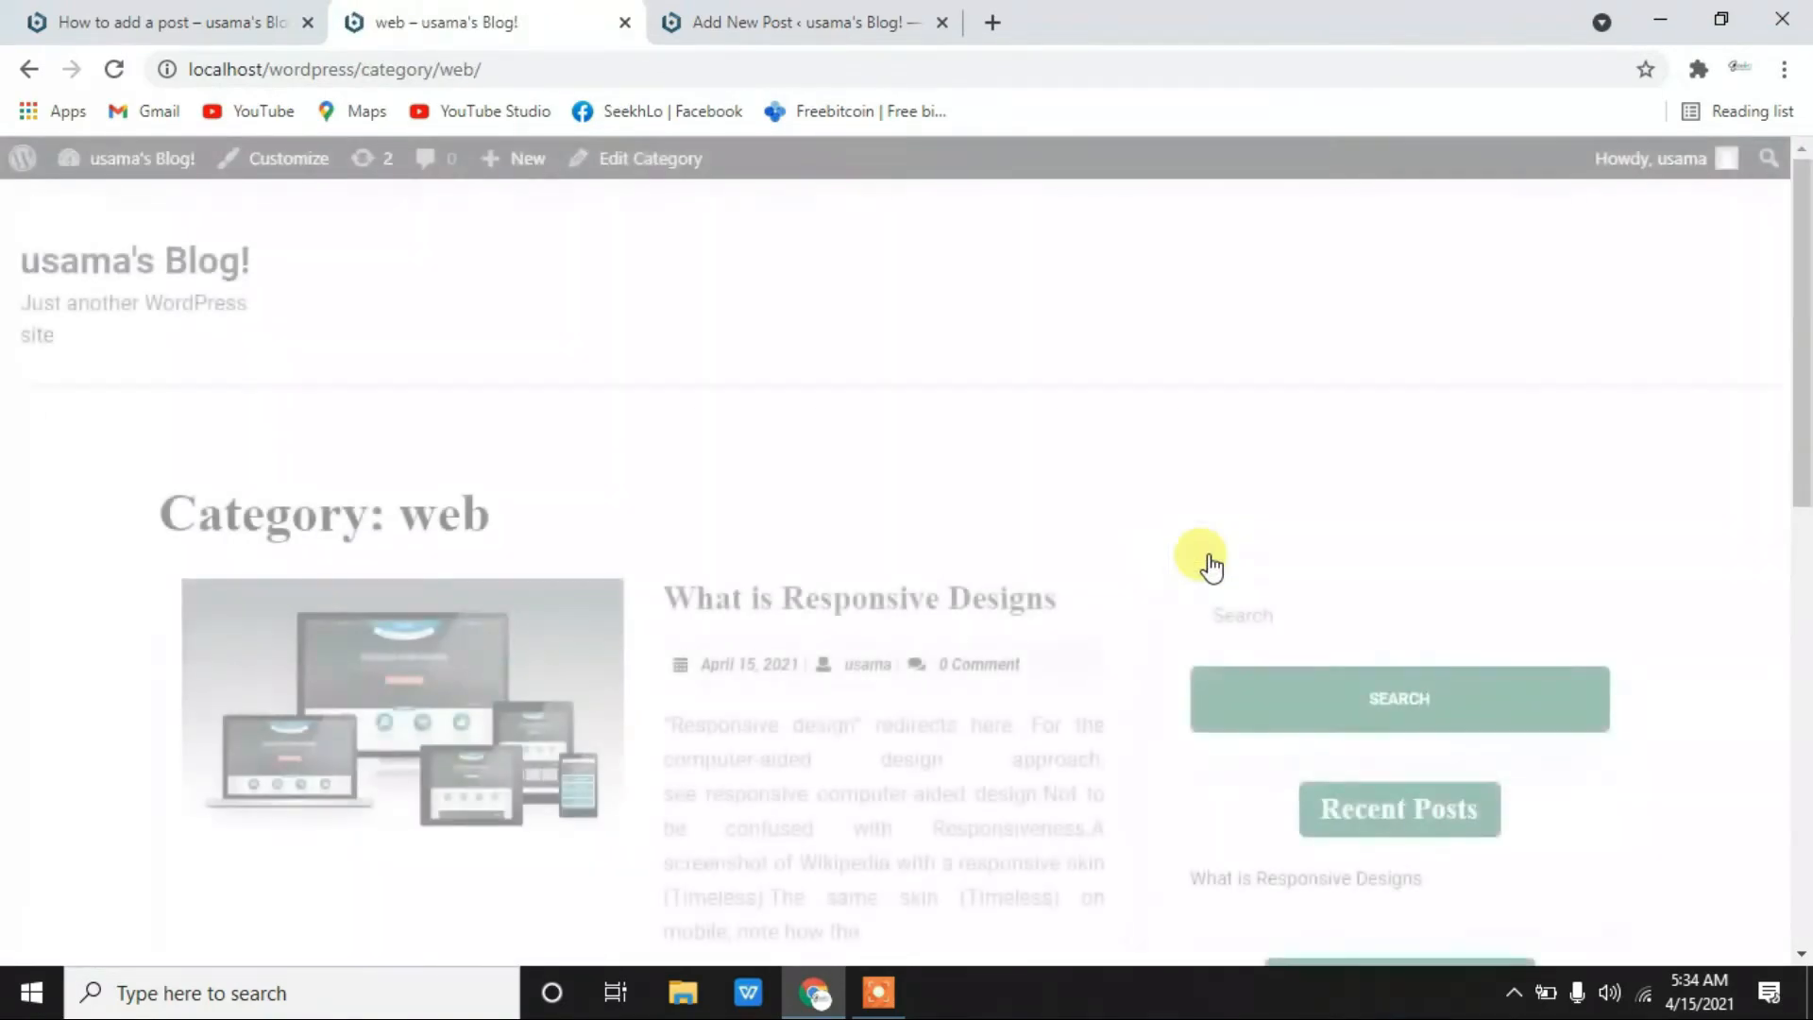
scroll(987, 791, down, 1)
scroll(987, 791, down, 9)
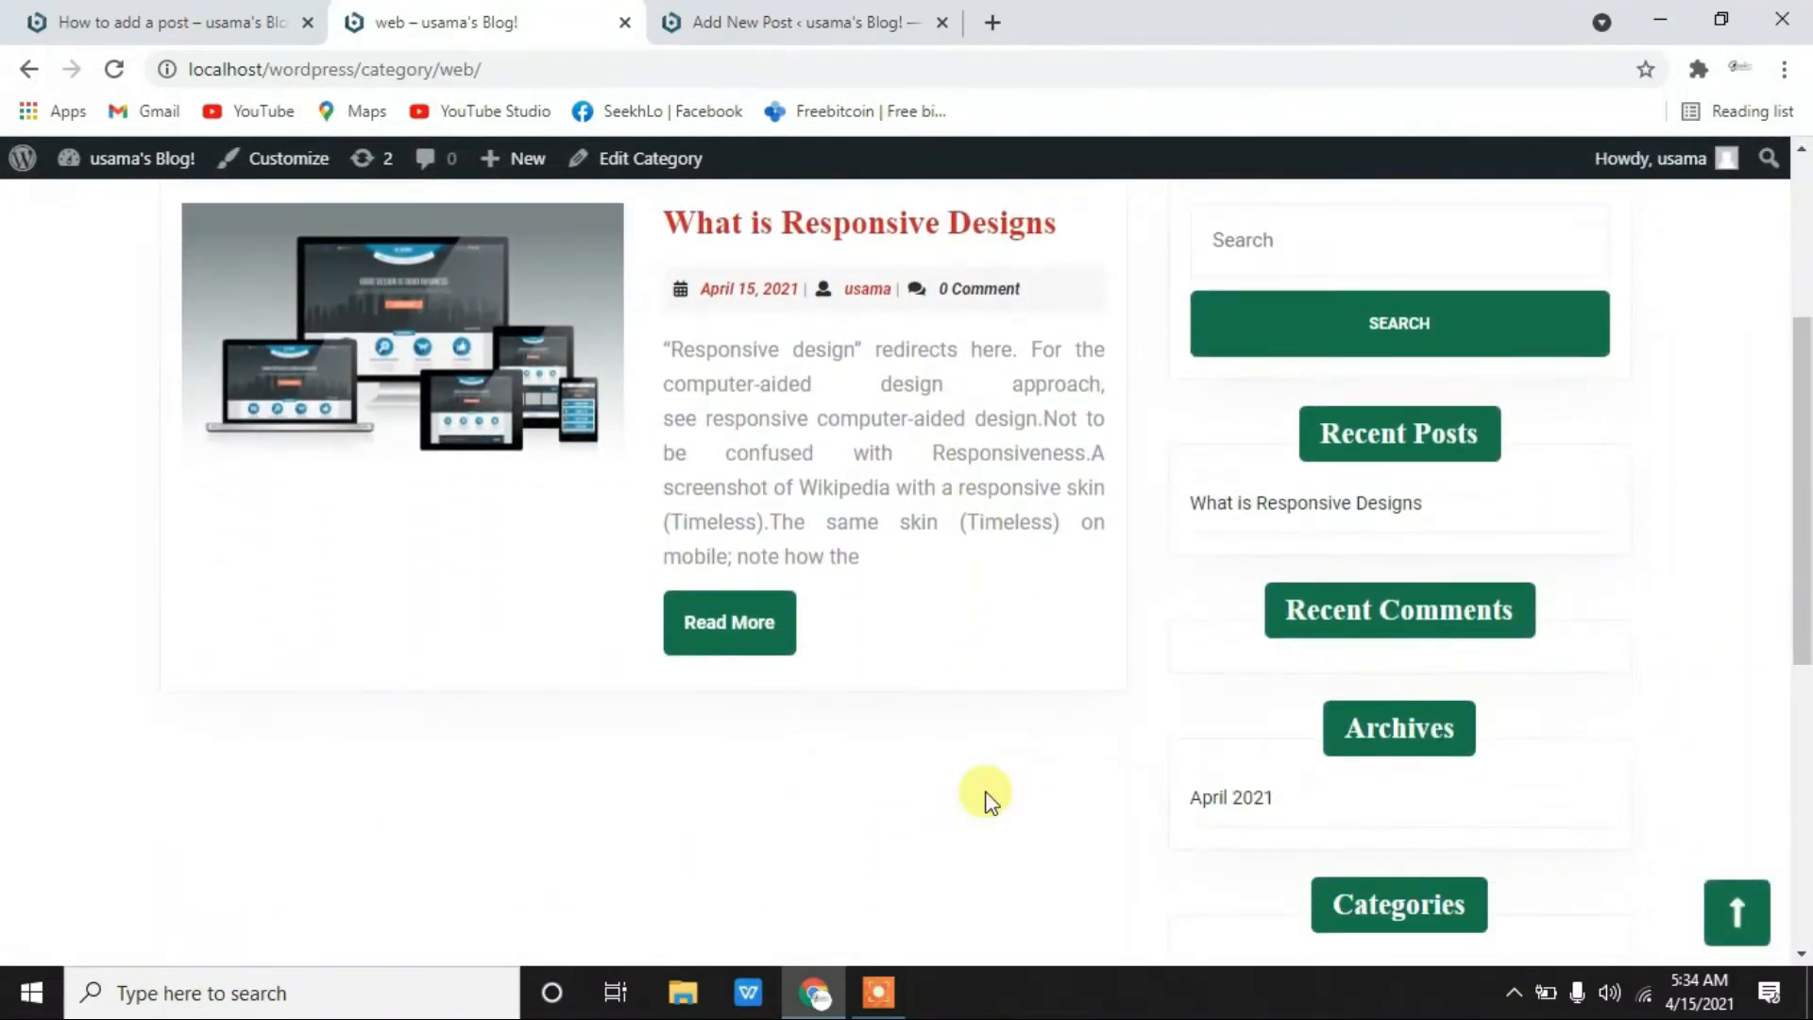
scroll(985, 797, up, 6)
scroll(985, 798, down, 5)
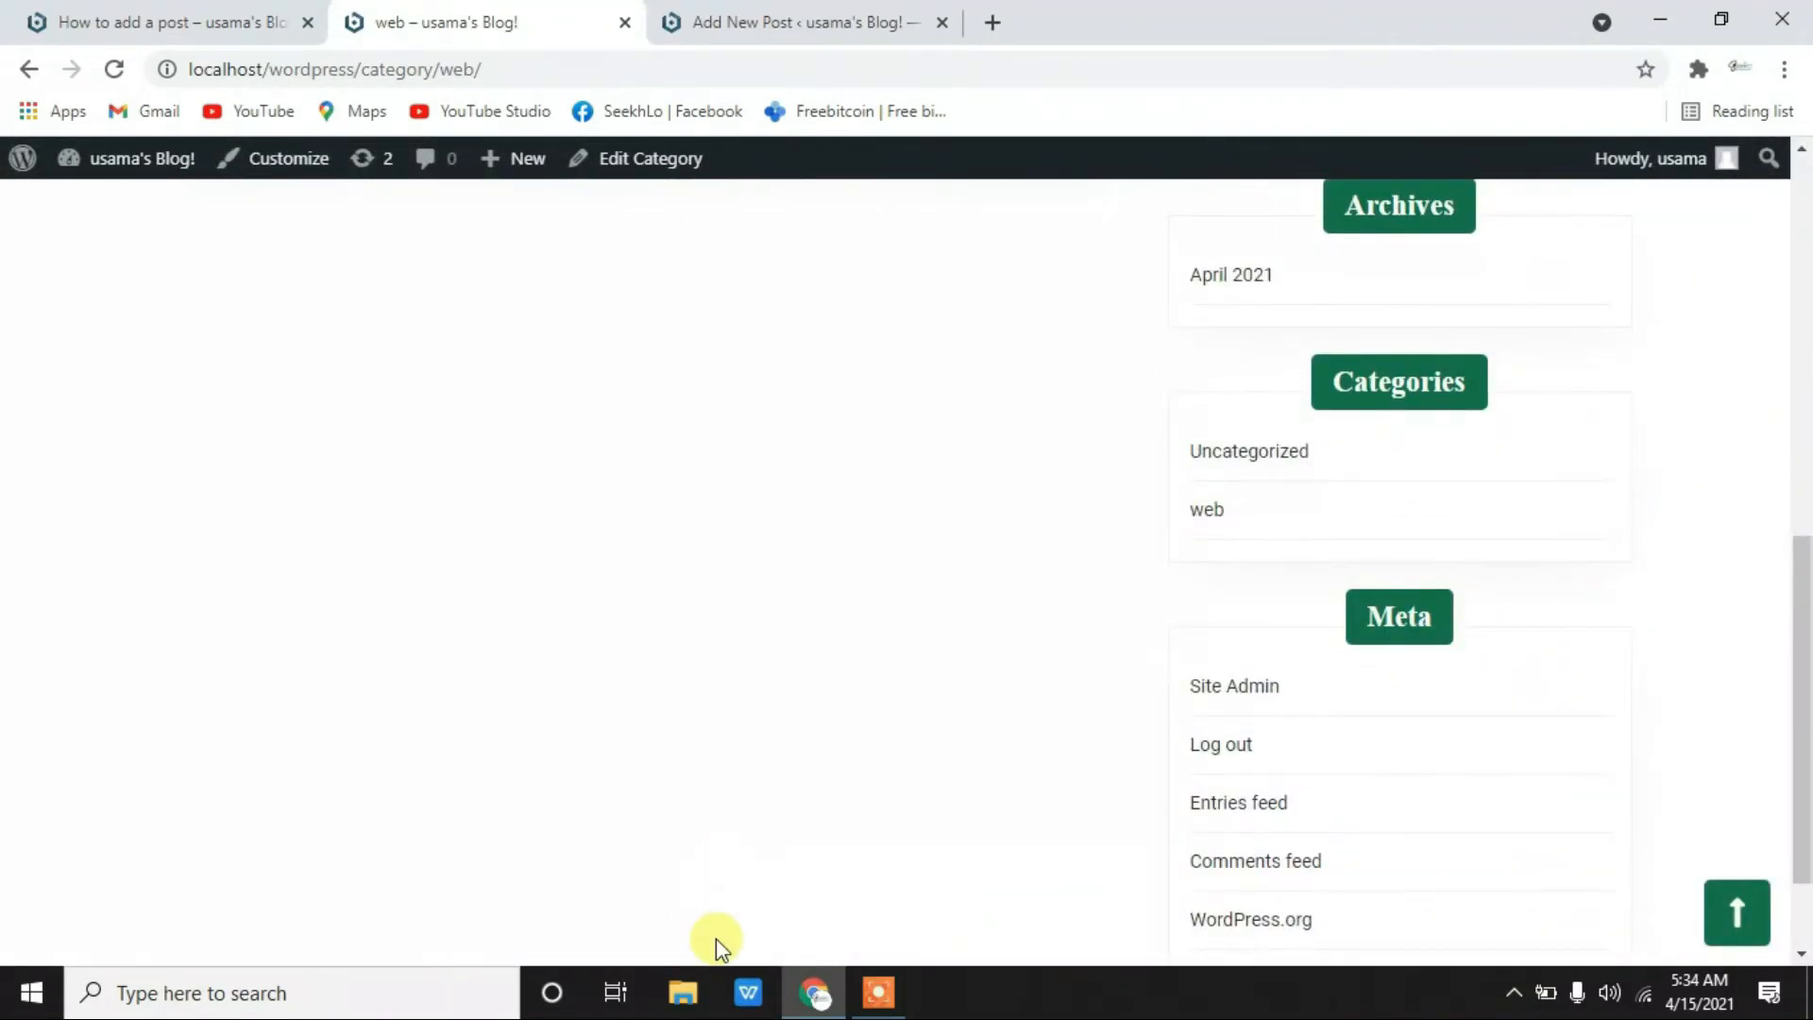
- Return from the "web" archive to the post editor and open the form for adding a new category
scroll(716, 939, down, 2)
scroll(716, 939, up, 10)
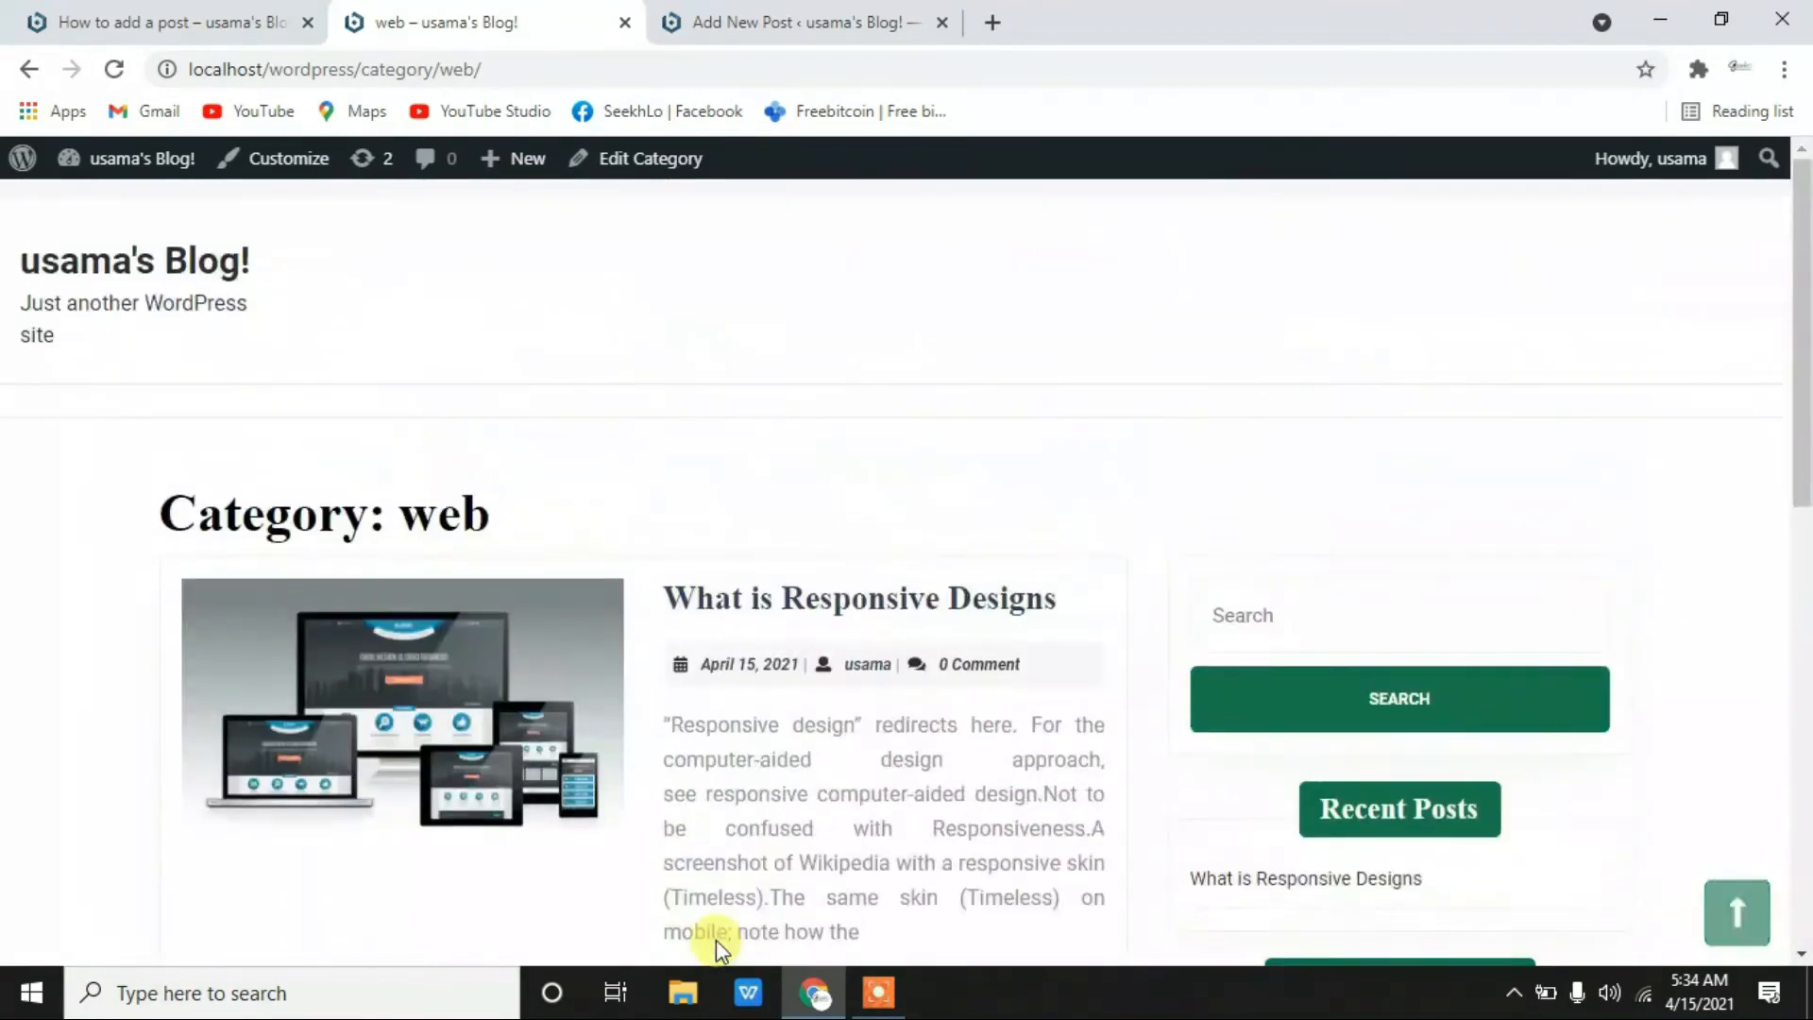
click(839, 12)
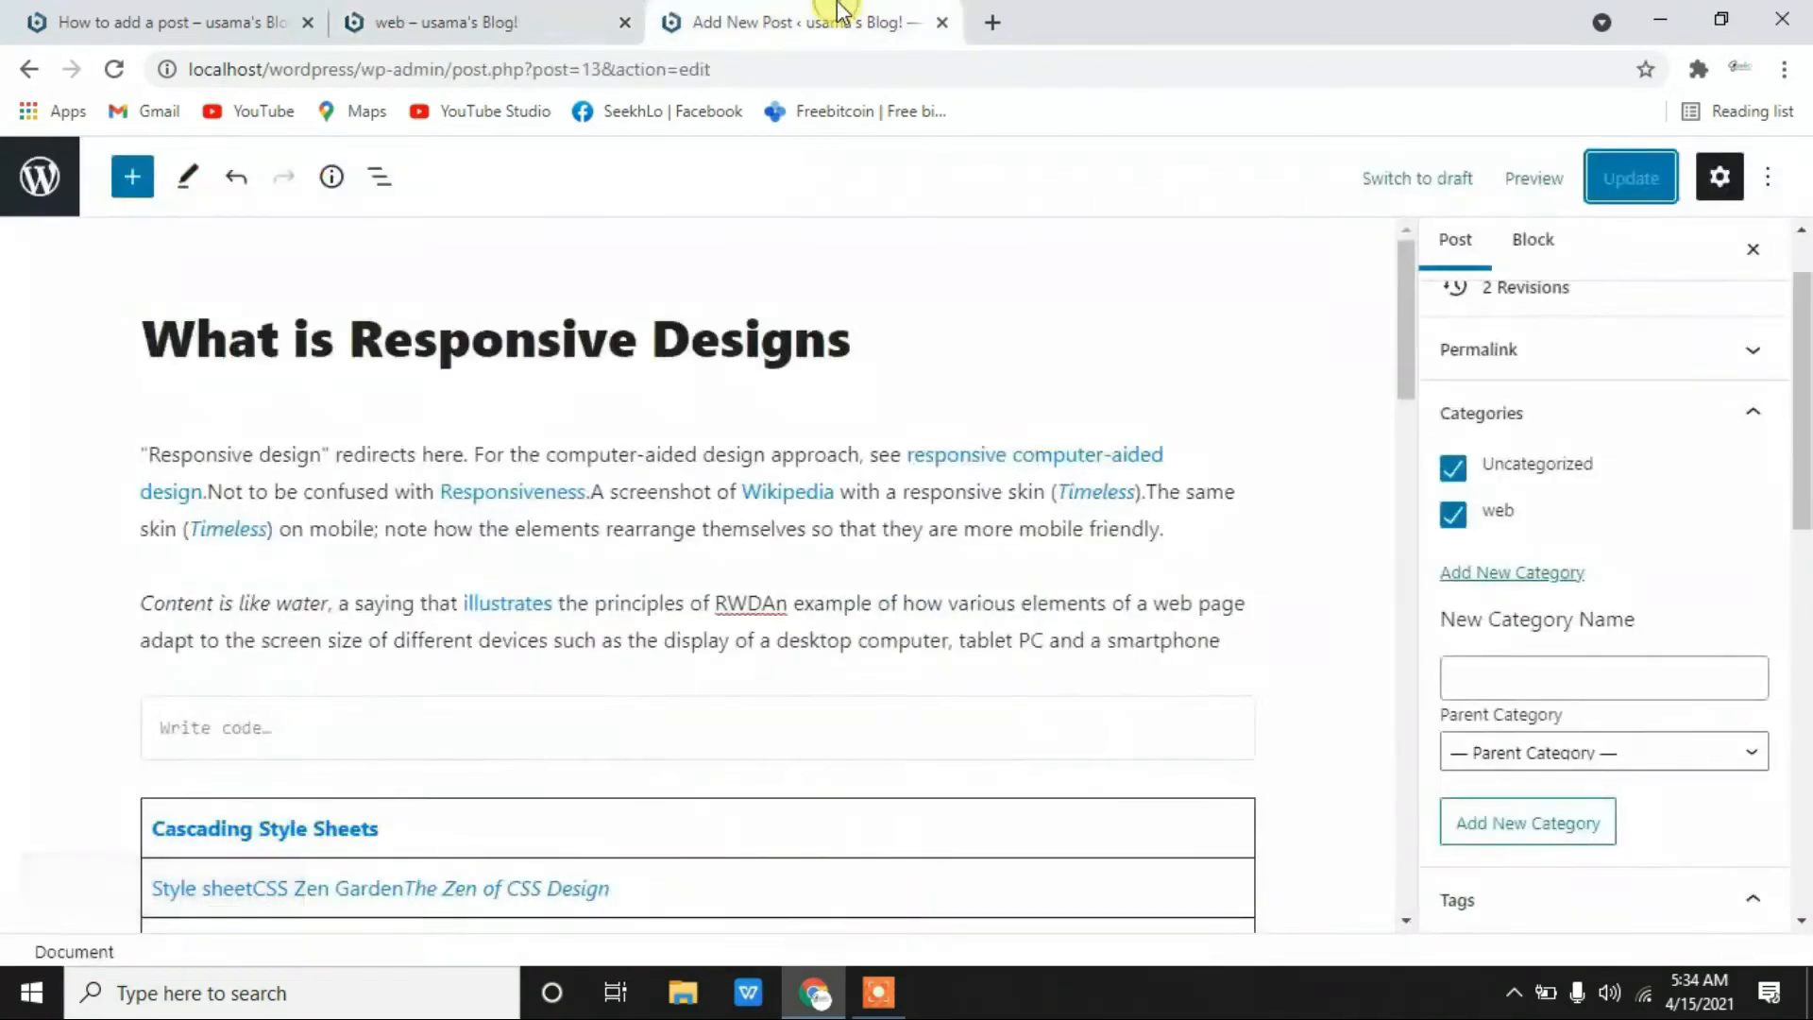
click(1488, 576)
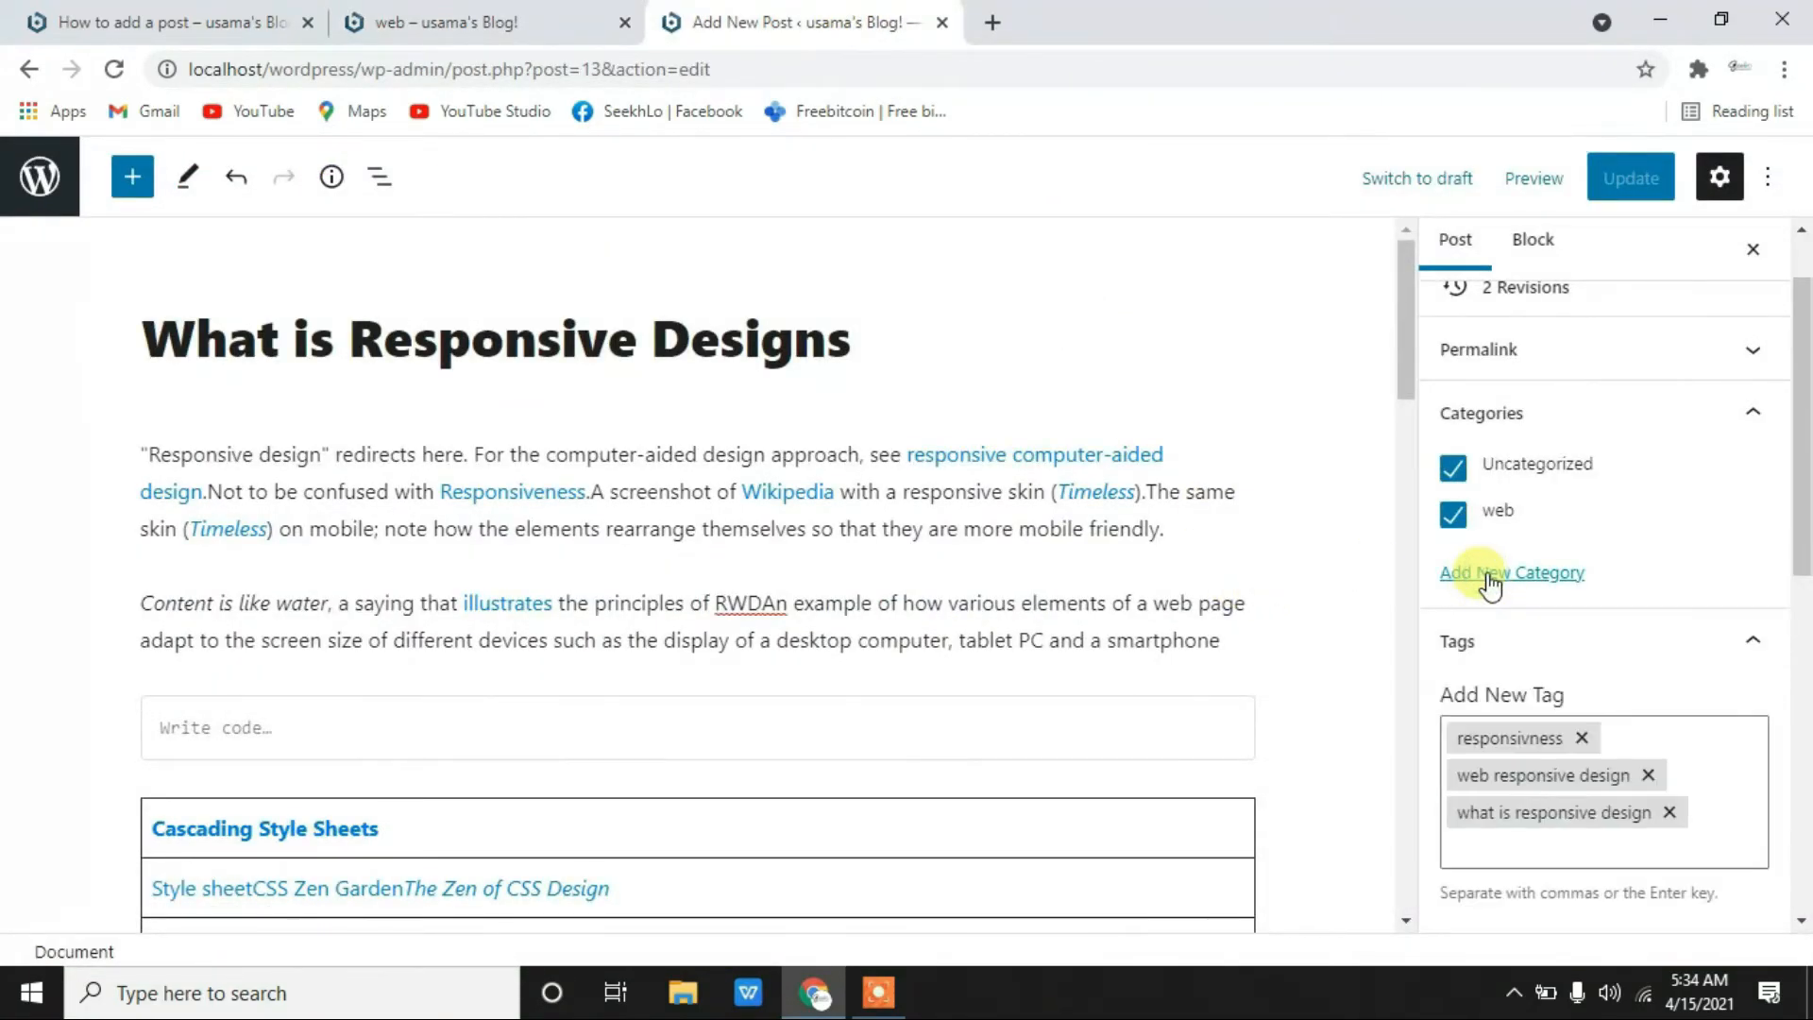
click(1497, 572)
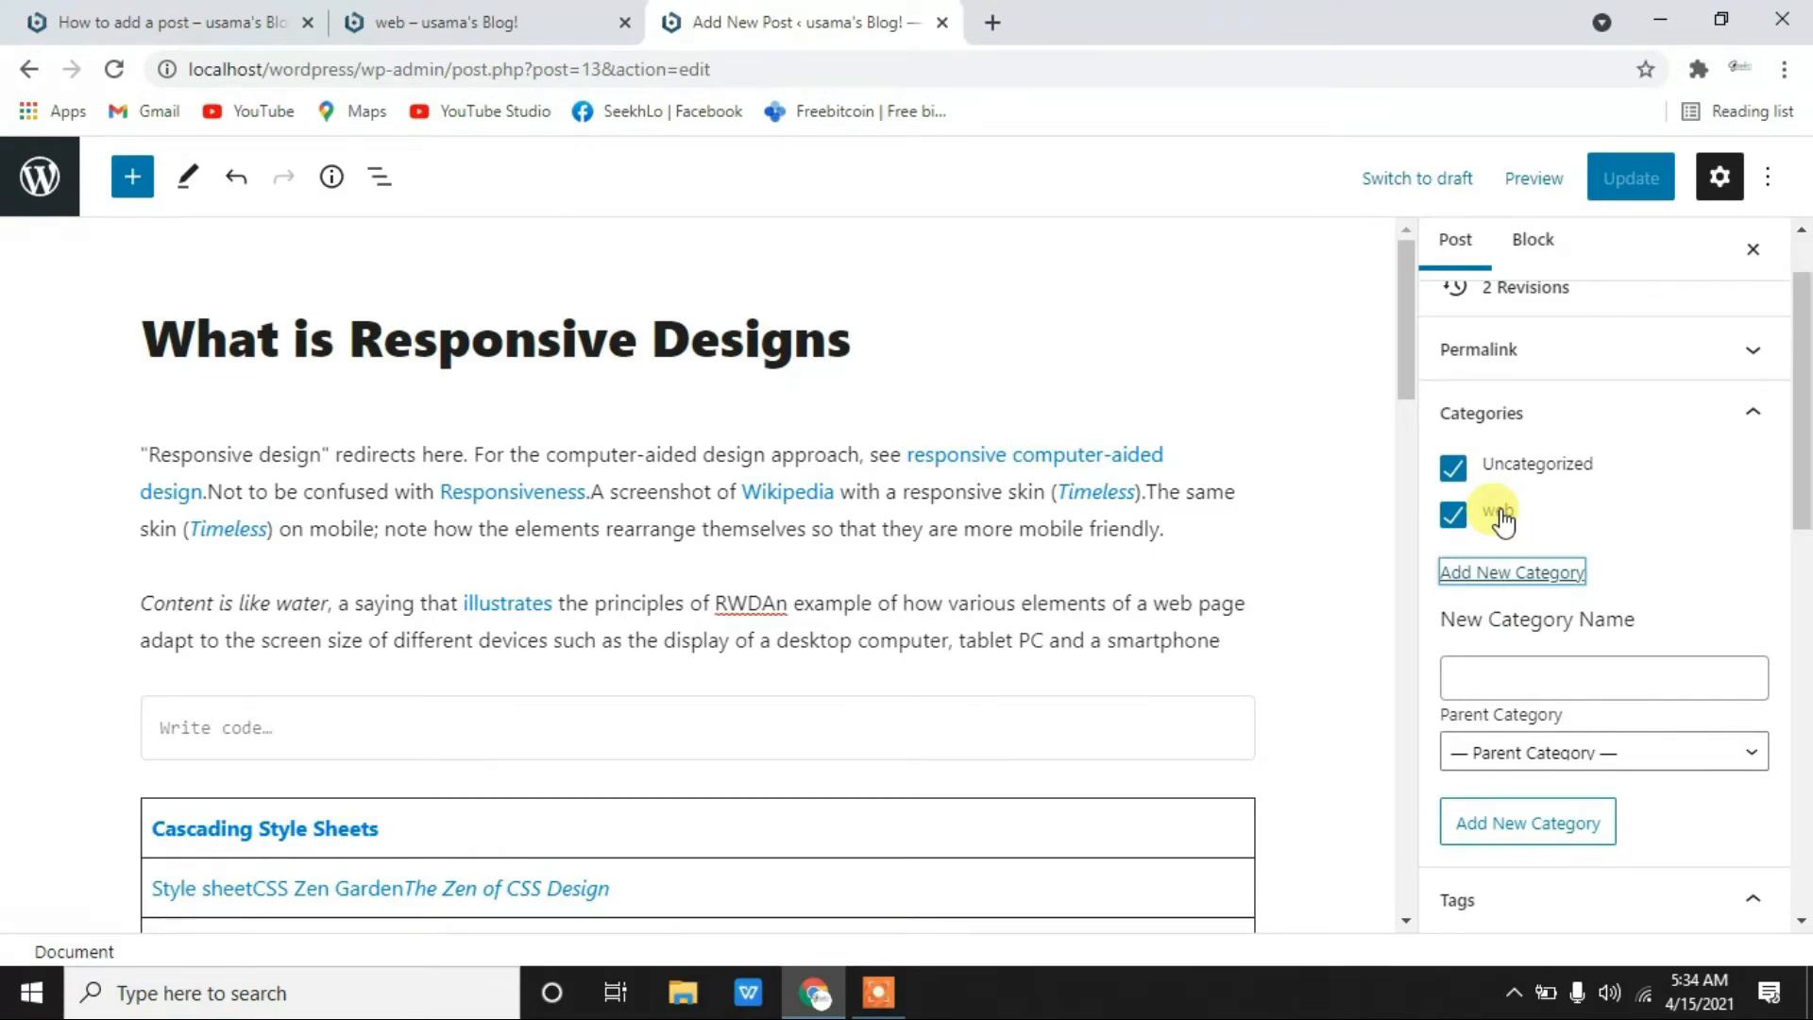
click(1507, 578)
click(1512, 580)
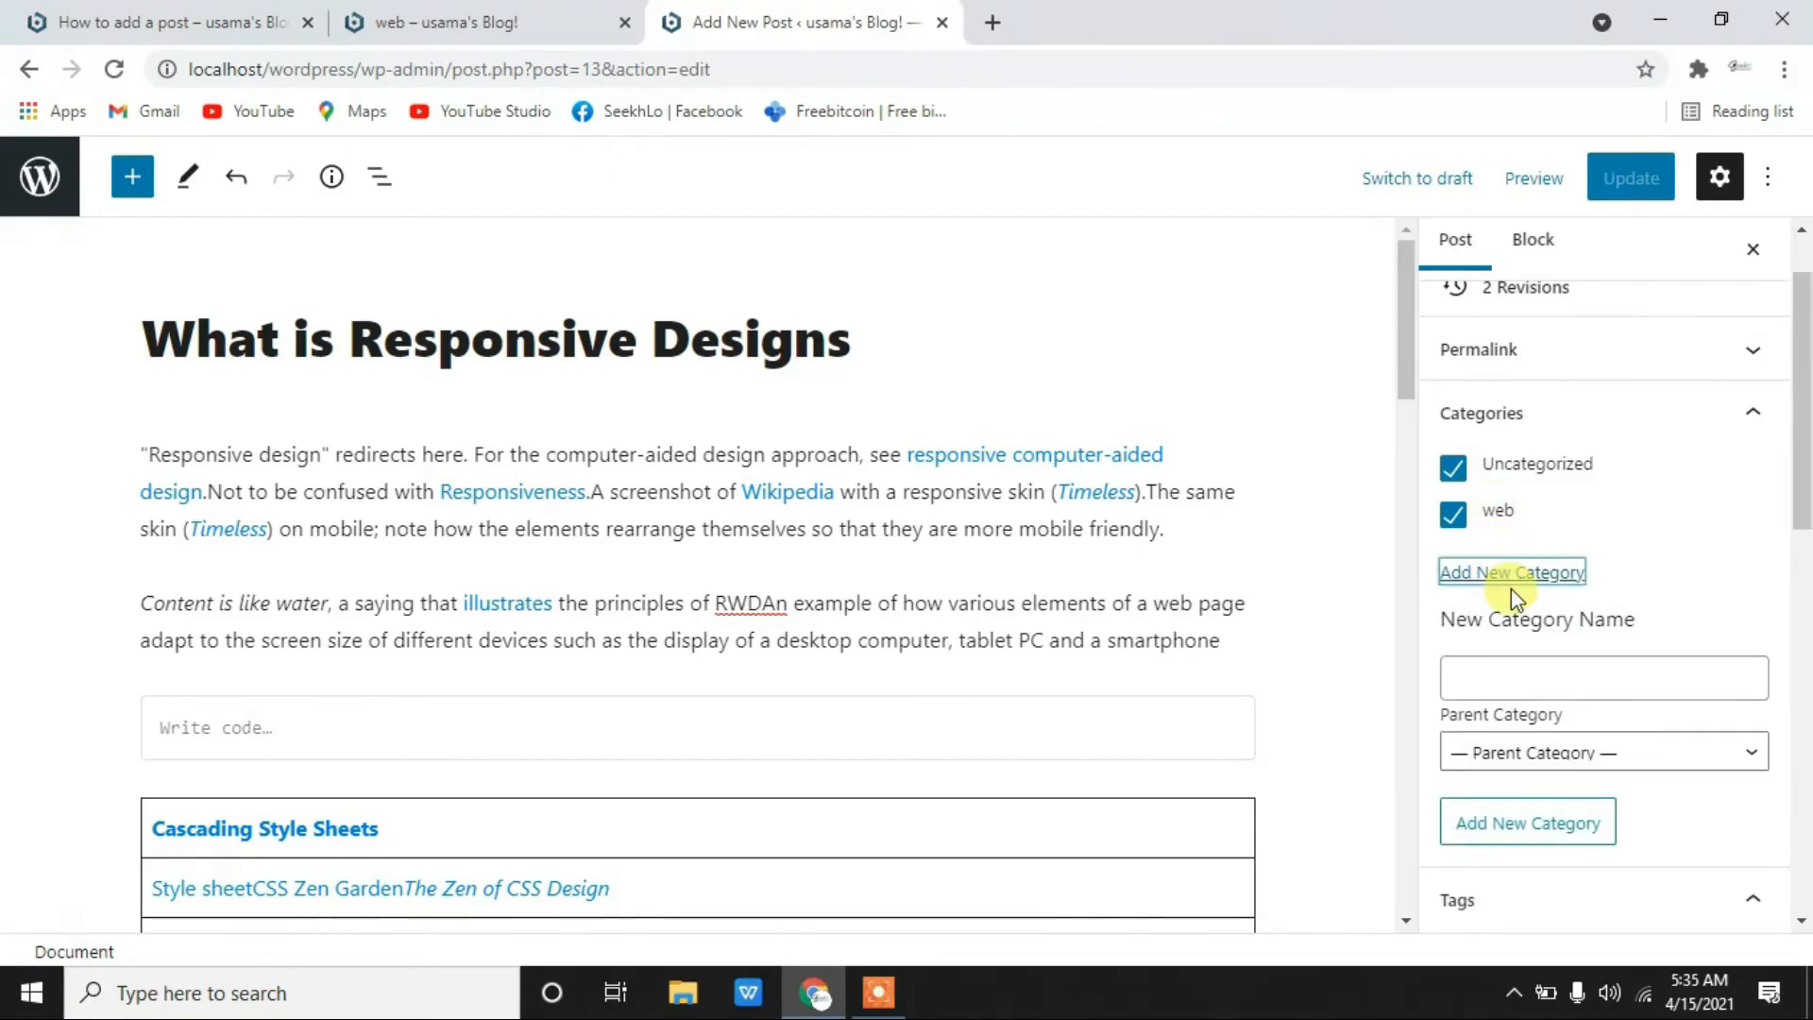
drag(880, 347, 154, 364)
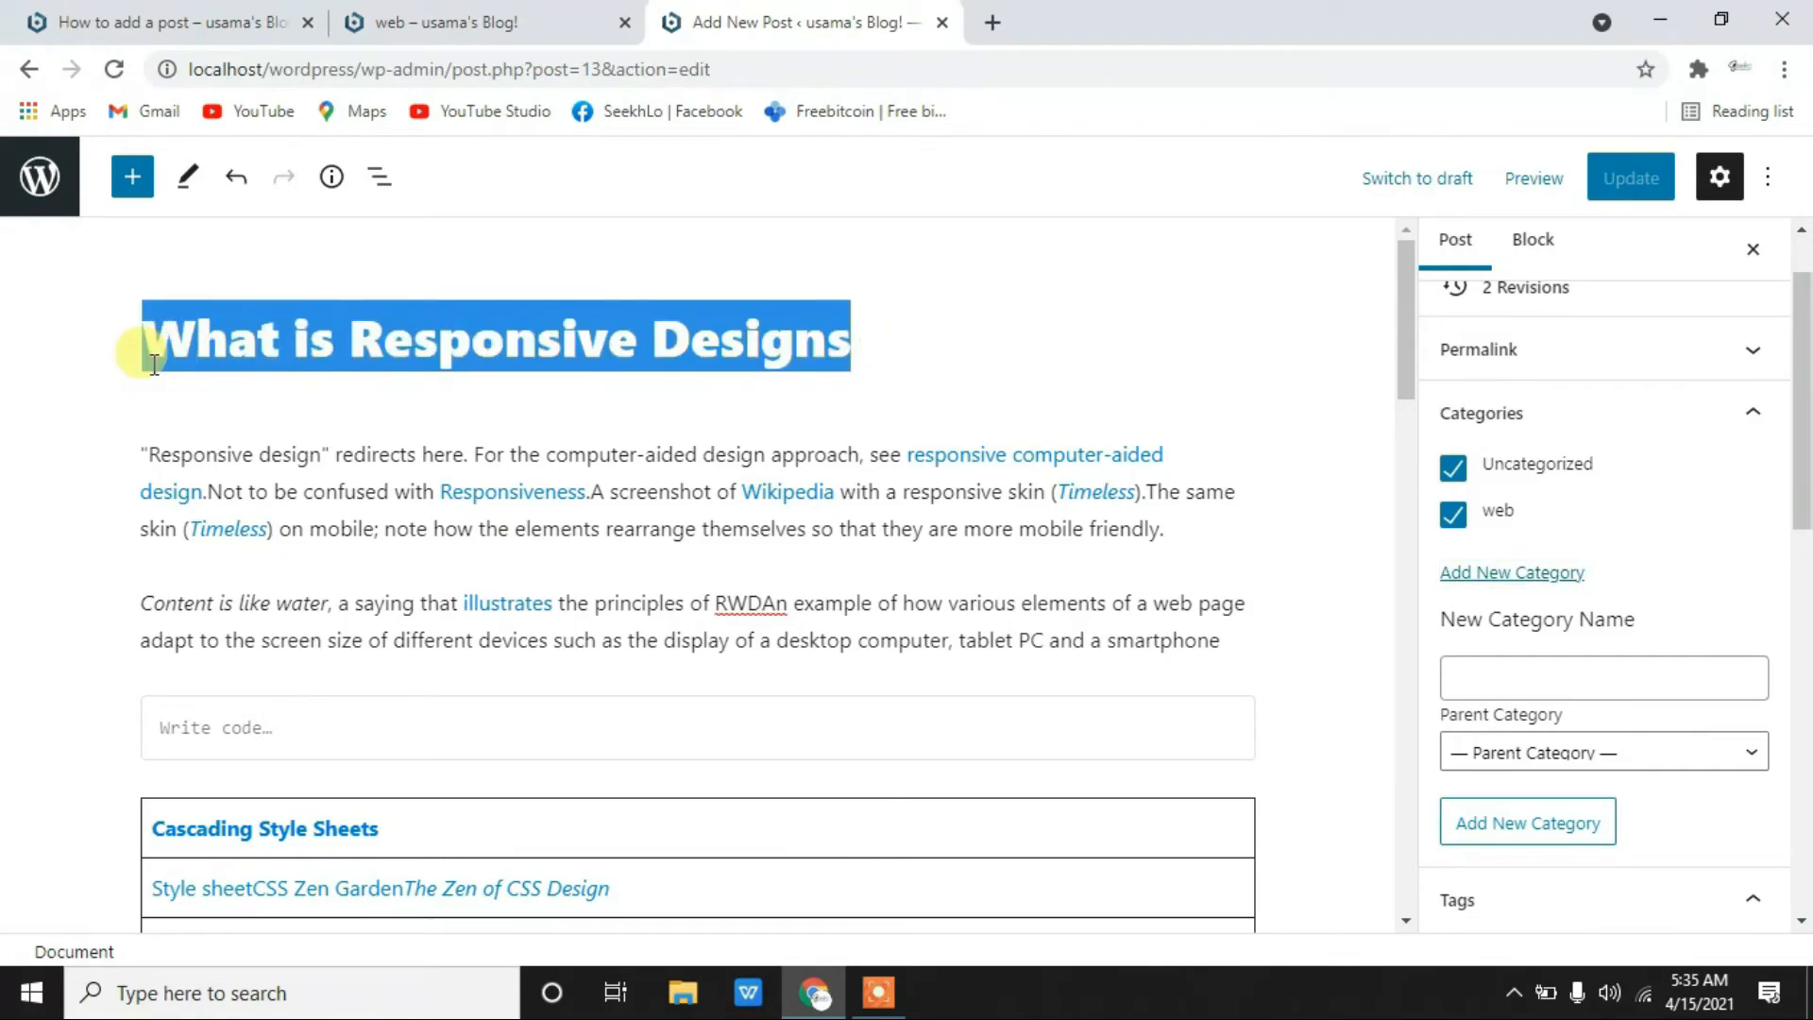
click(1501, 584)
click(1506, 588)
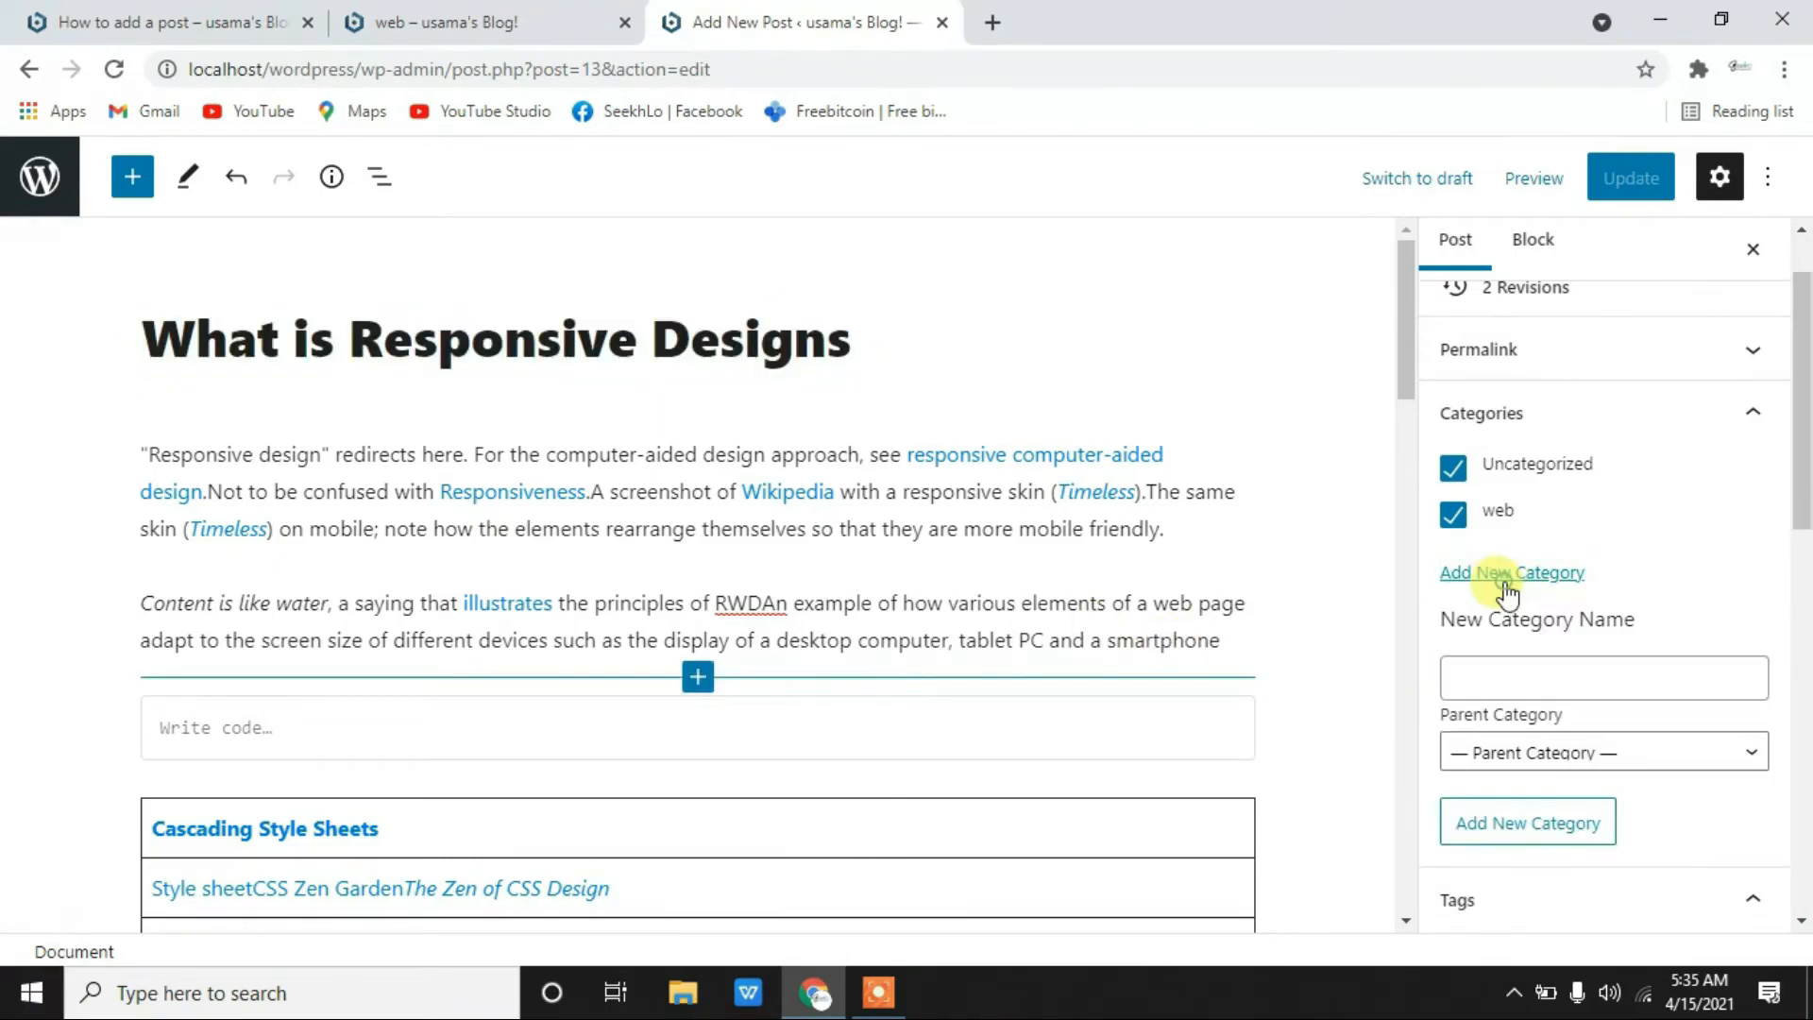
- Add a new category named "CSS" to the post with "web" as its parent category
click(1521, 669)
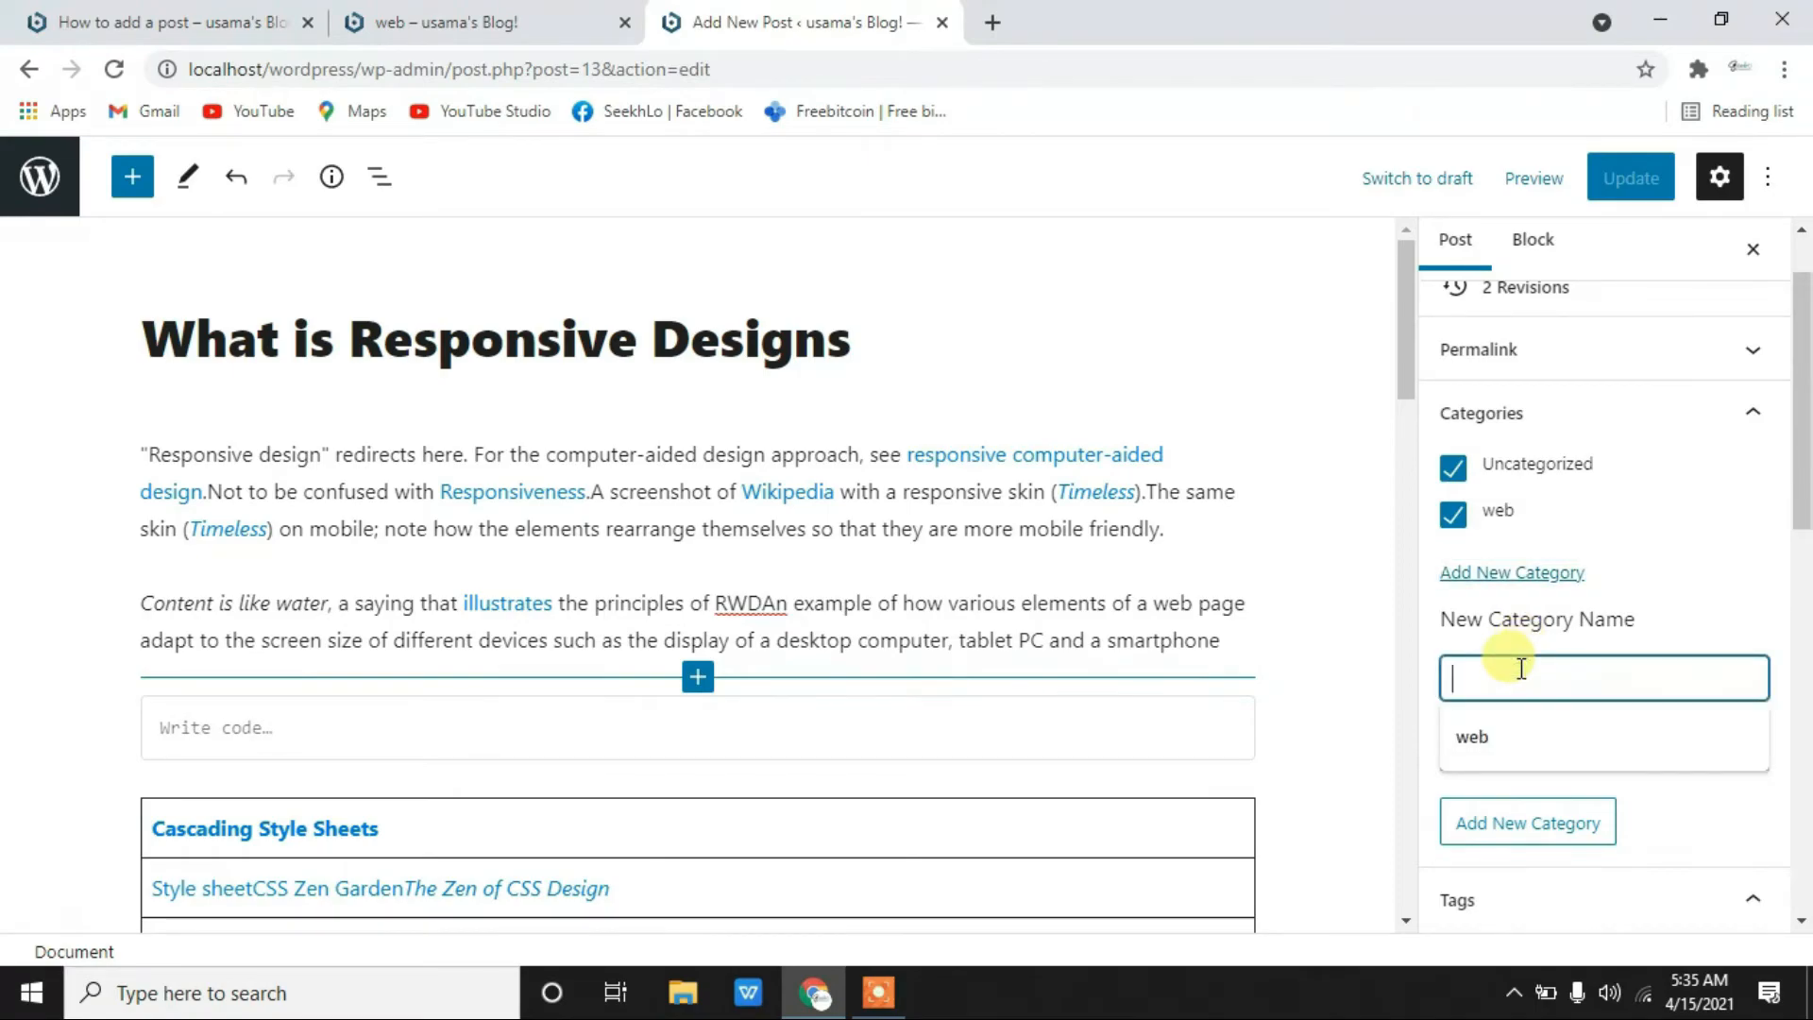
text(CSS)
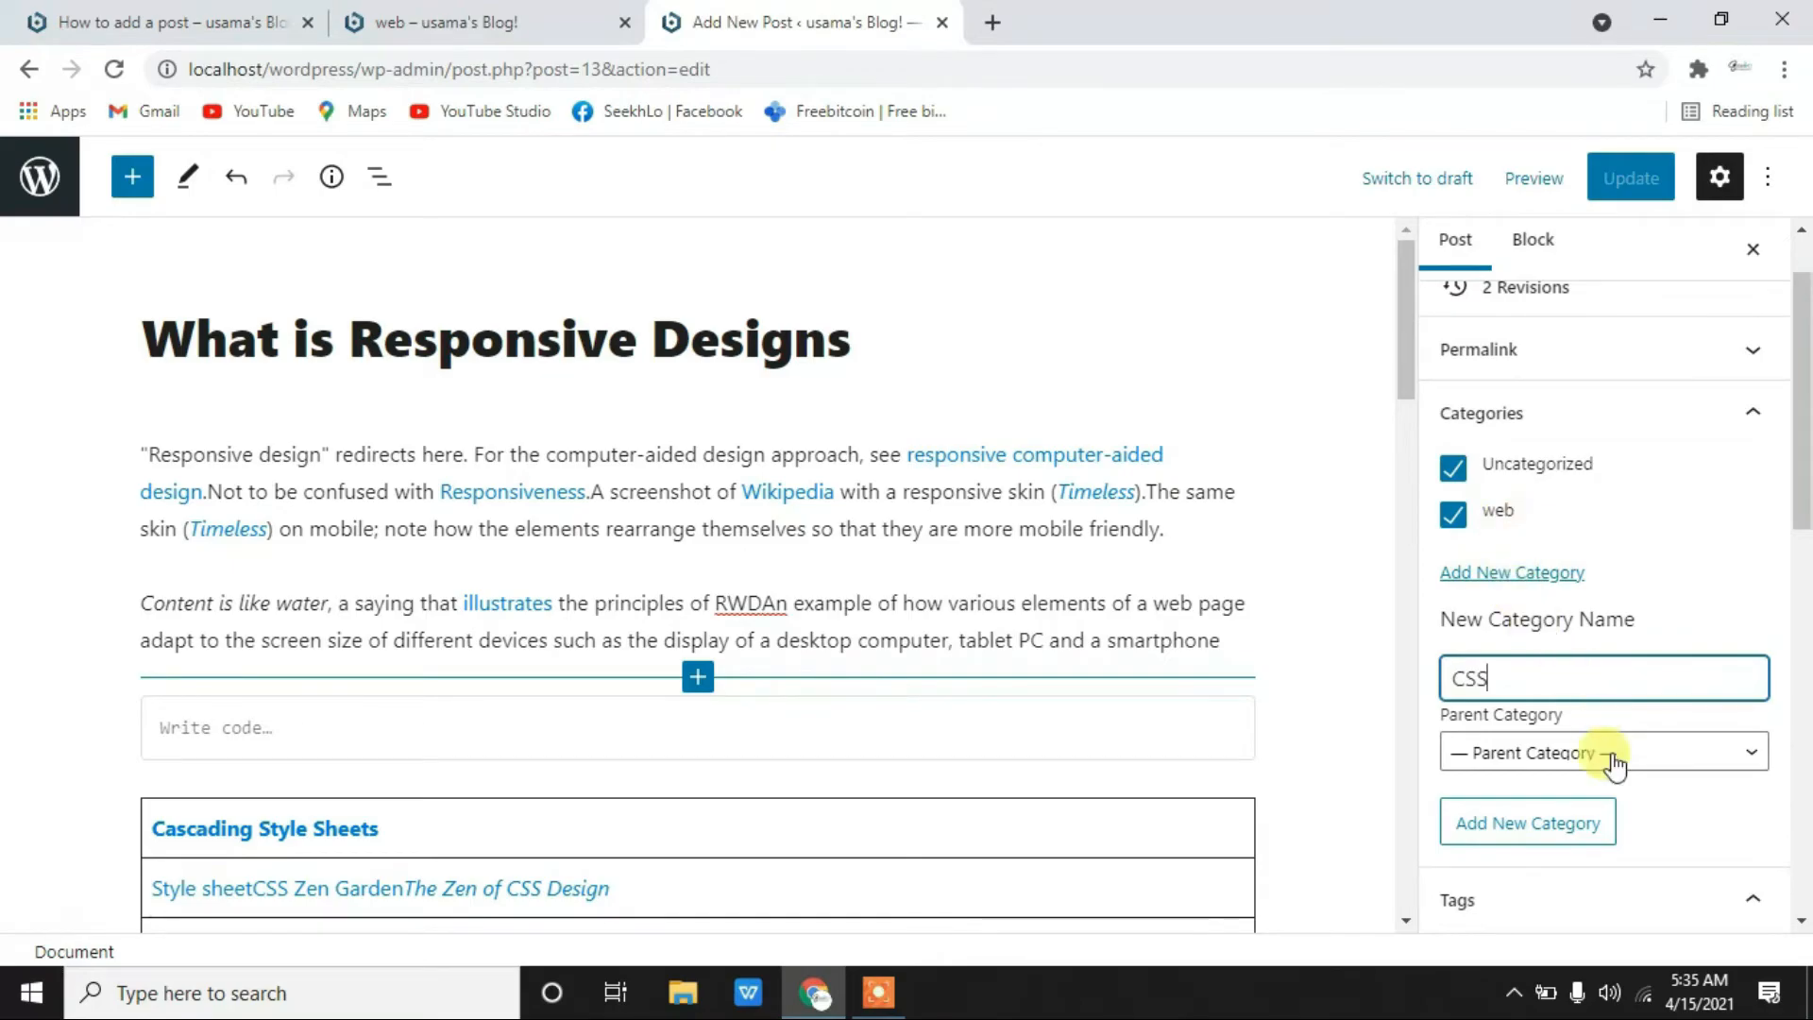
click(1567, 753)
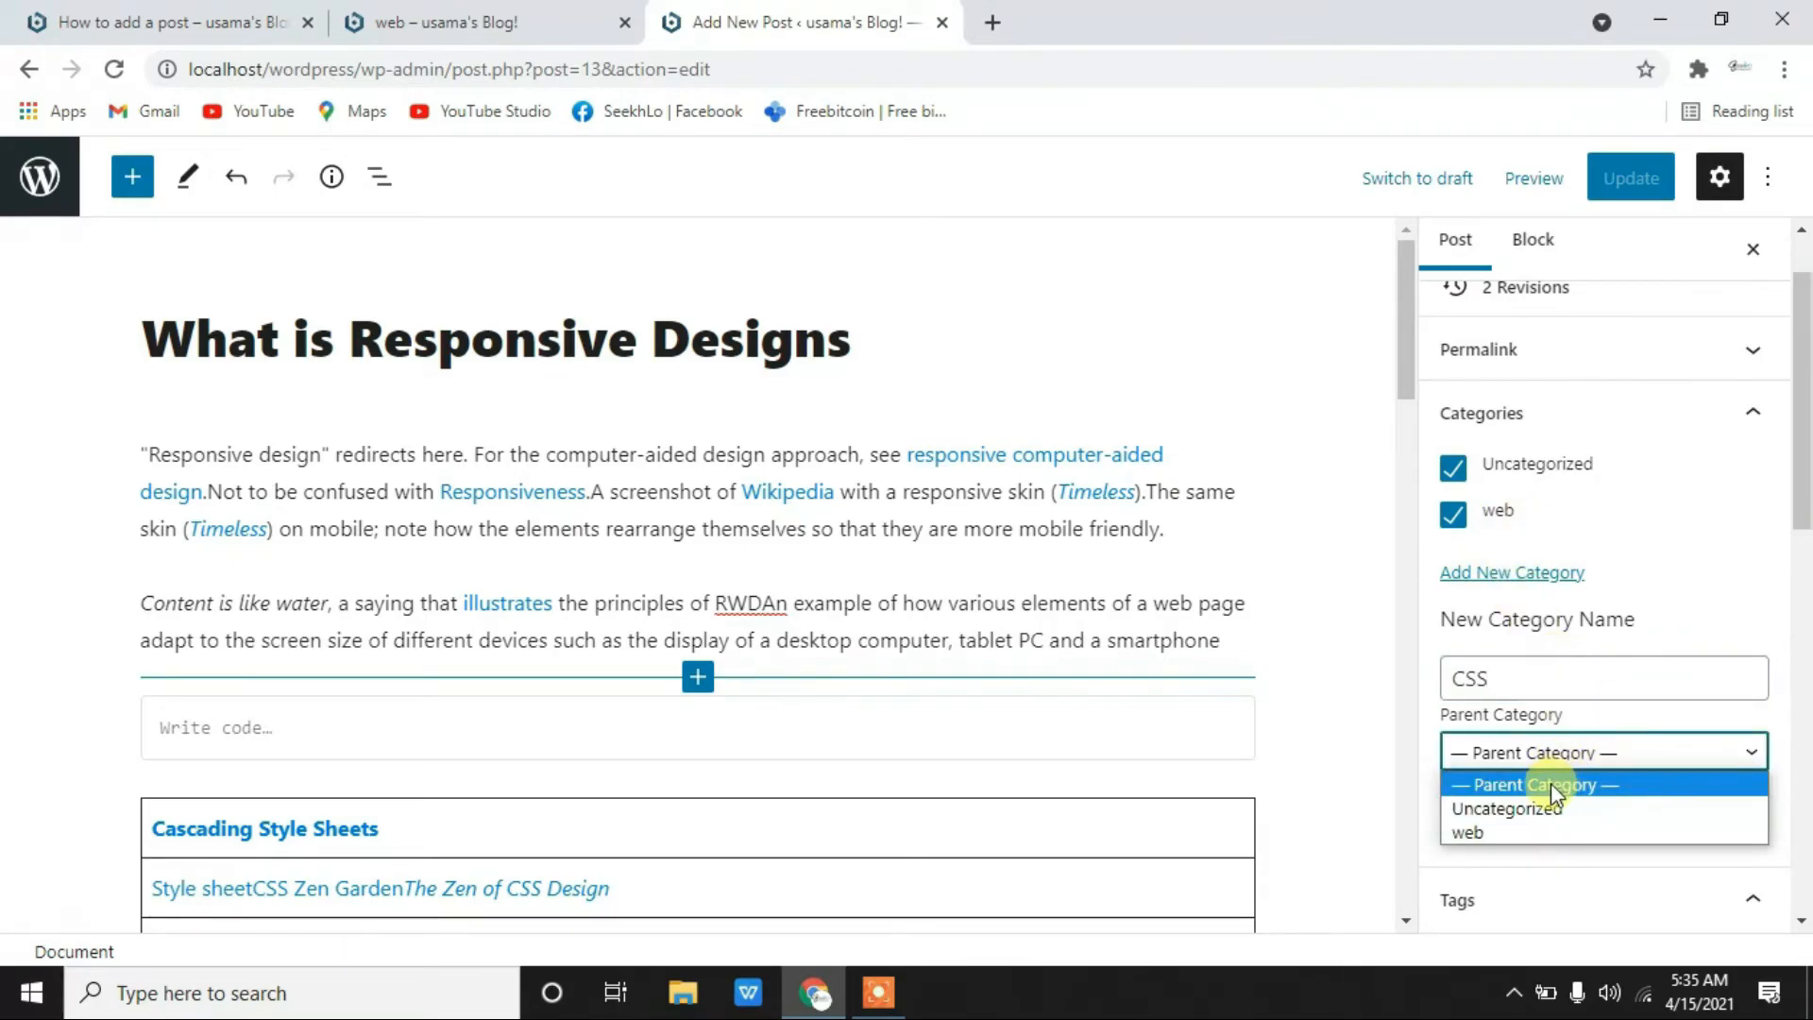
click(1529, 831)
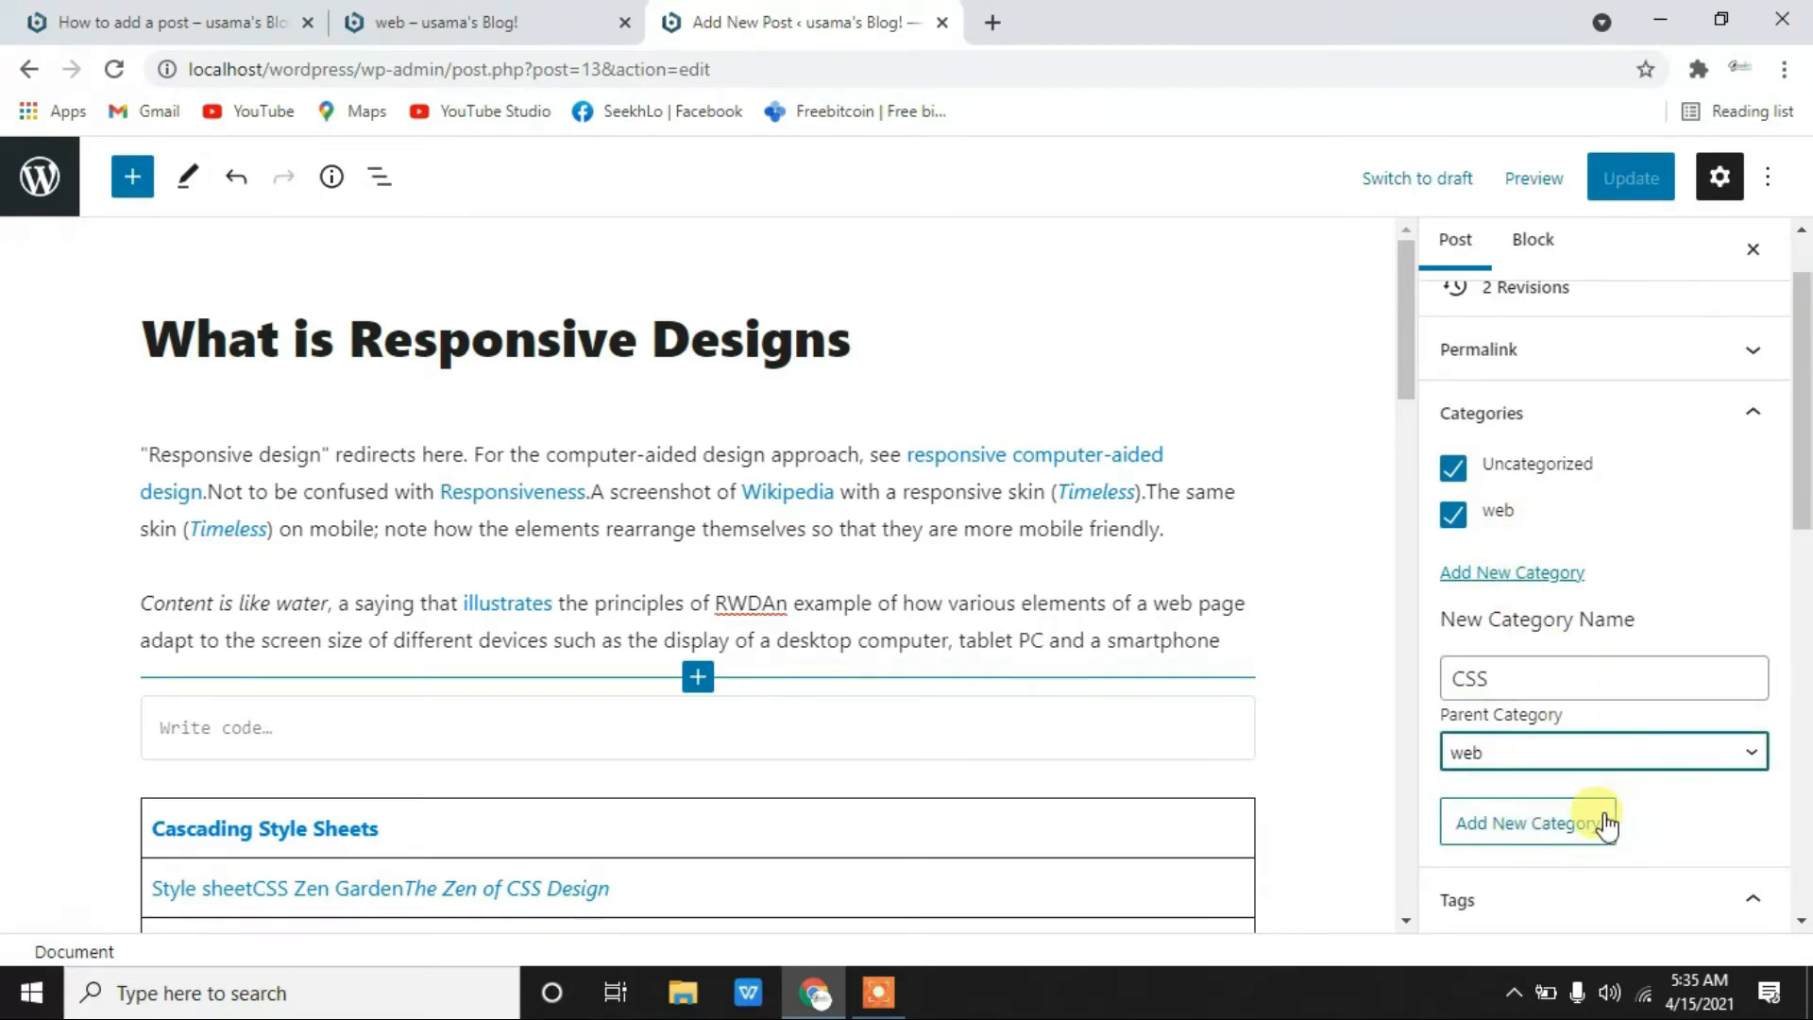
scroll(1599, 821, down, 2)
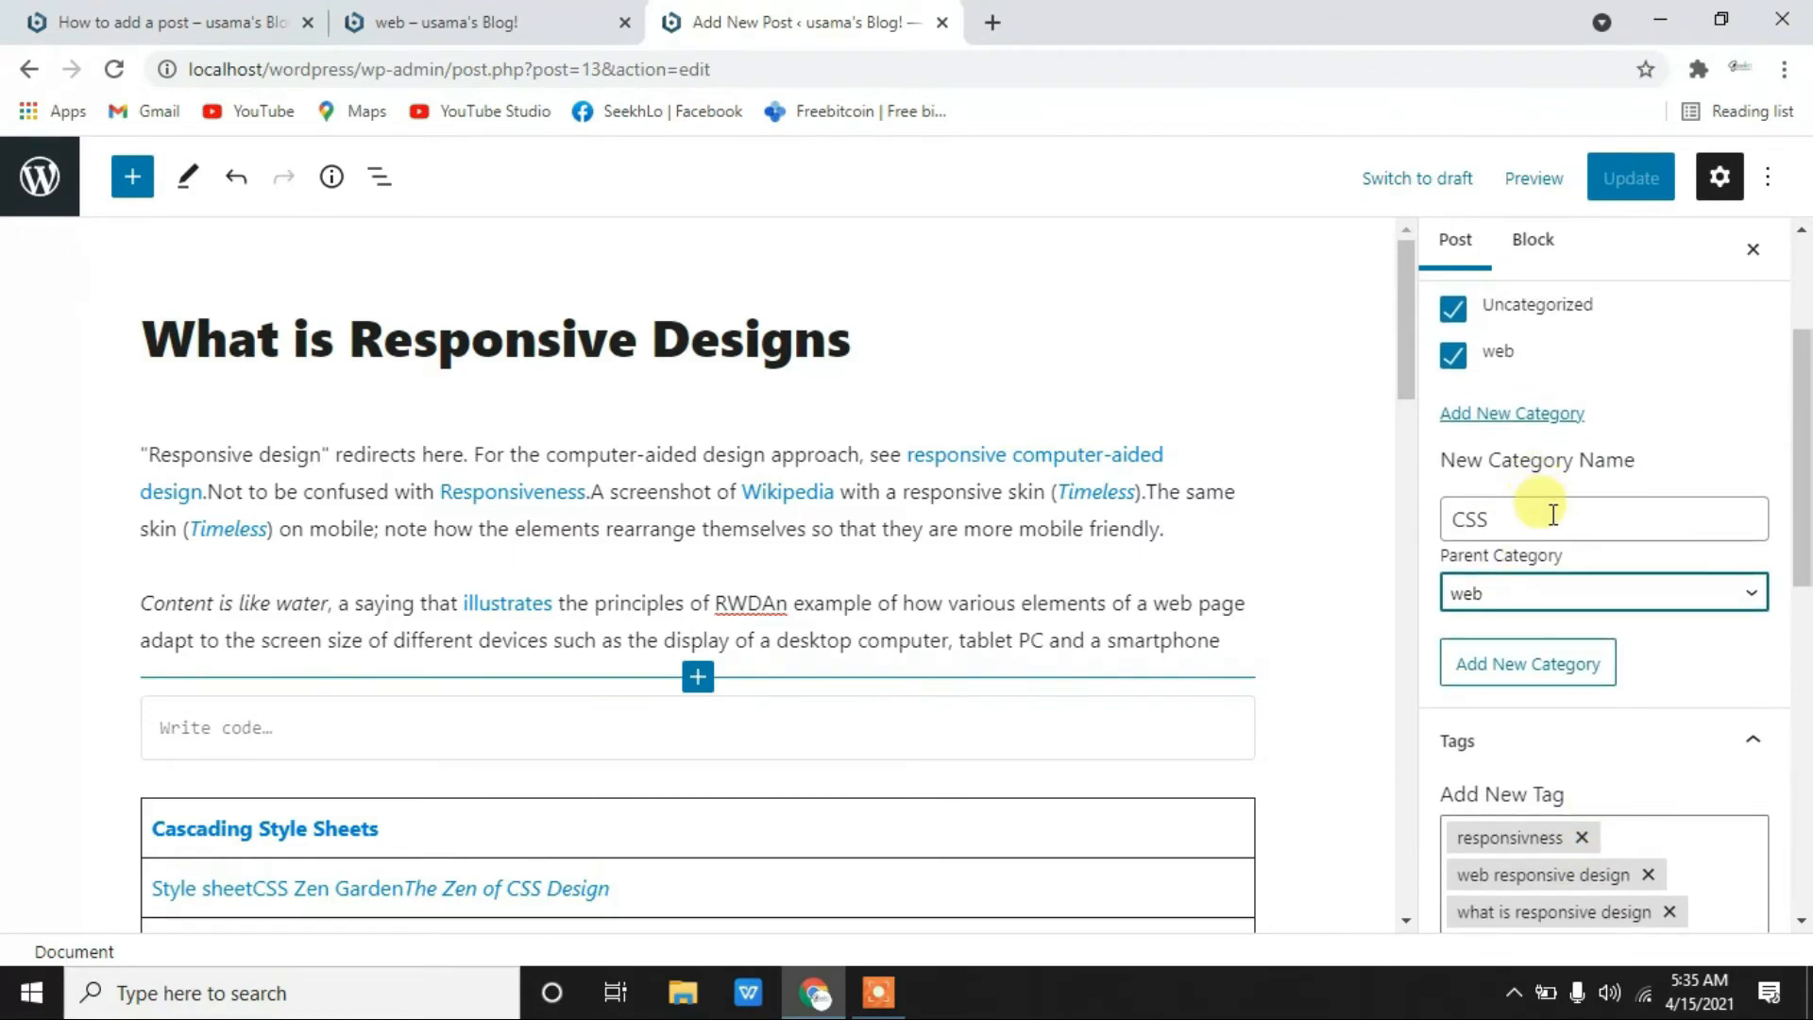
double_click(1552, 512)
scroll(1732, 407, up, 1)
click(1530, 489)
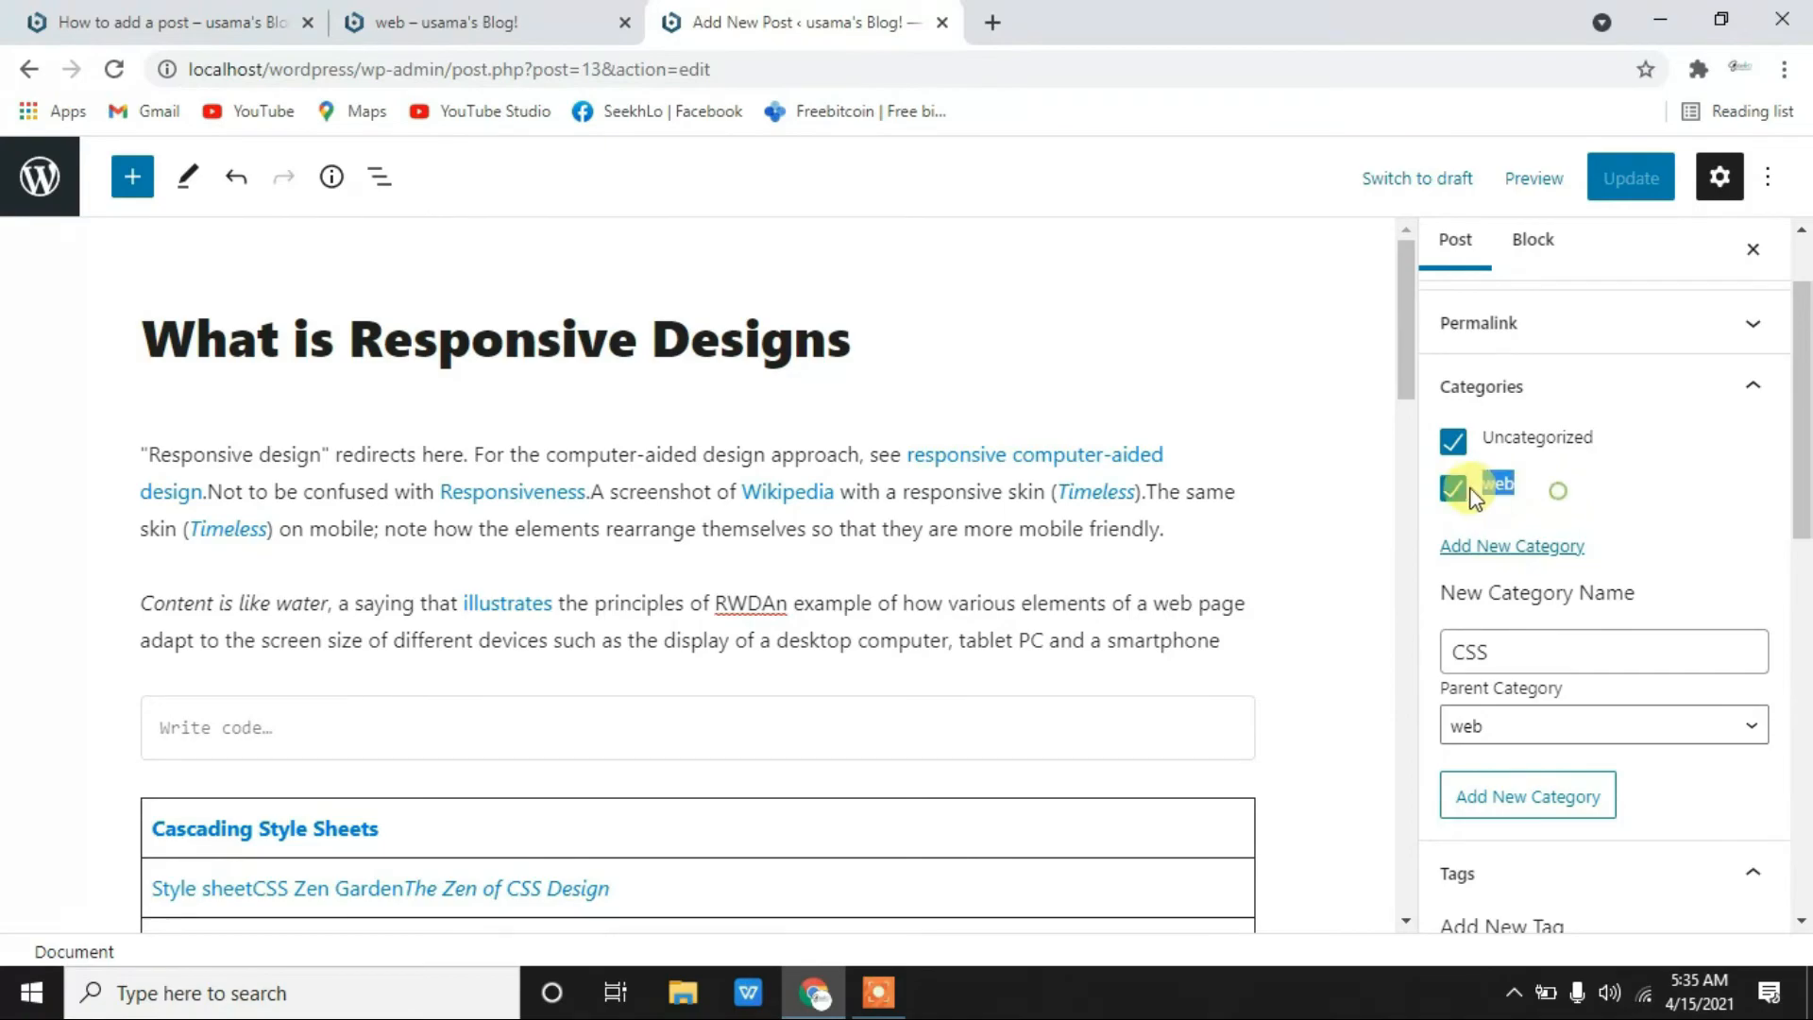
click(1568, 812)
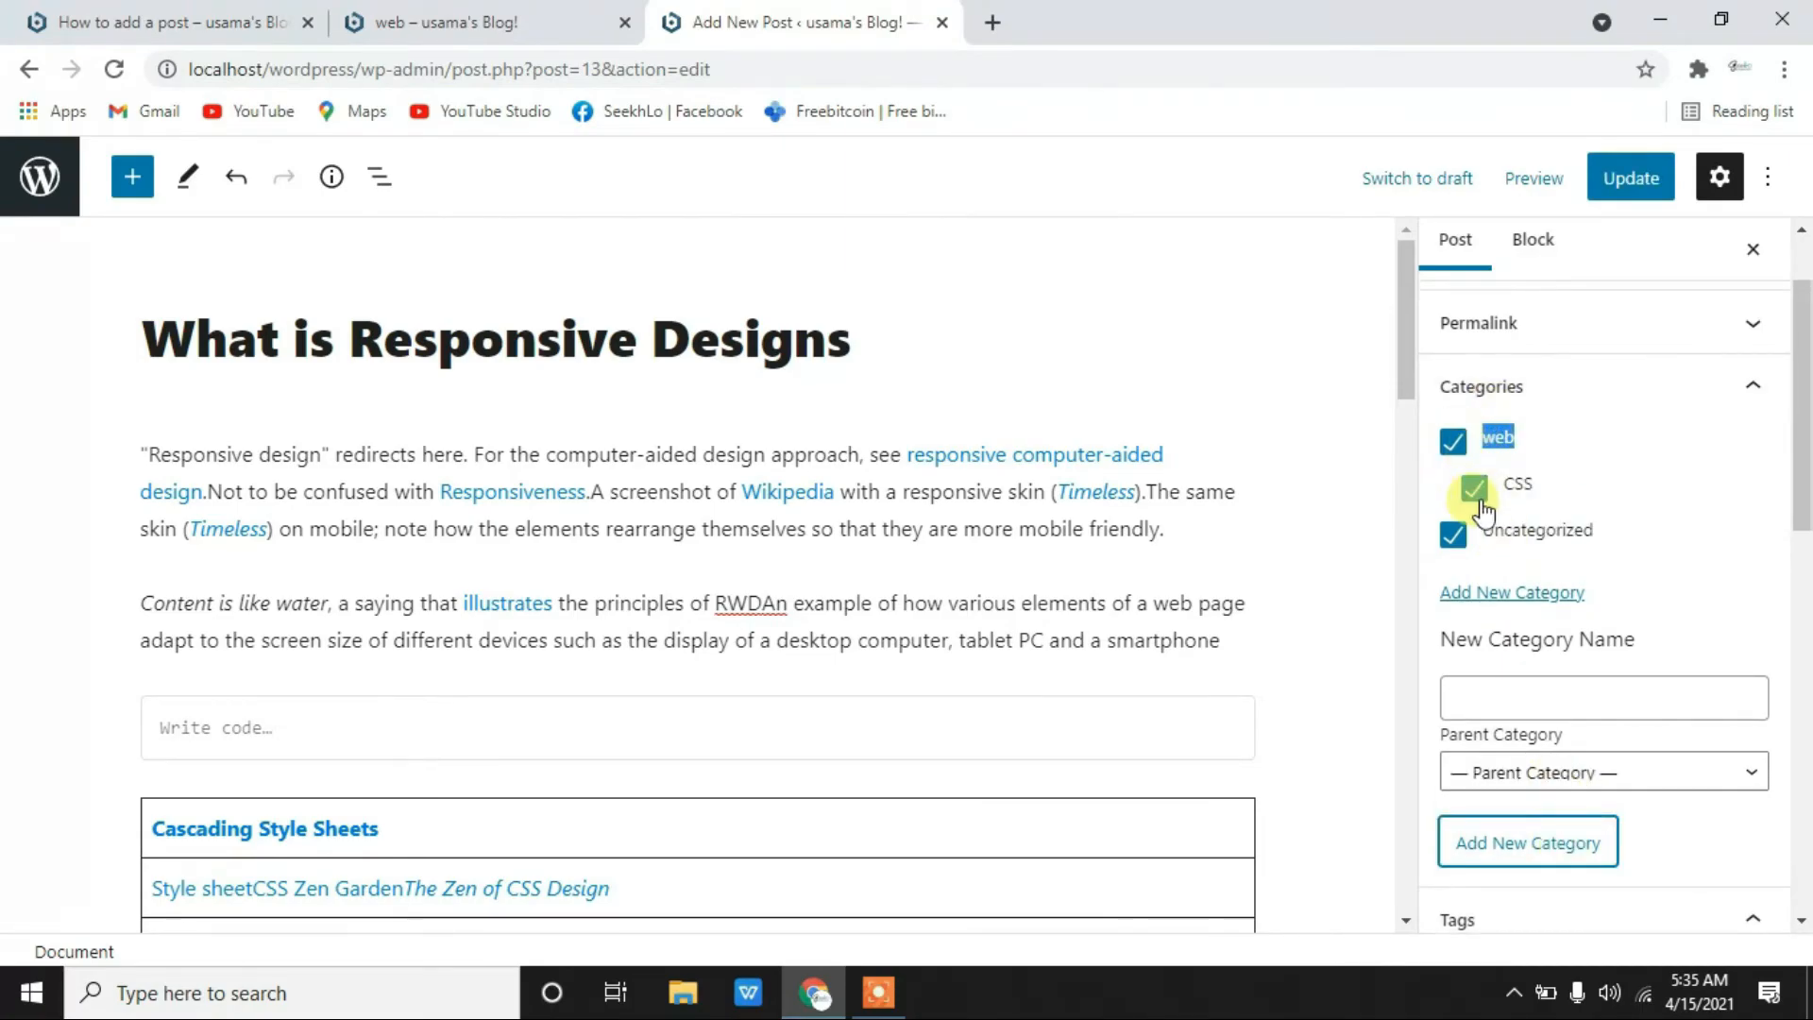
click(1622, 490)
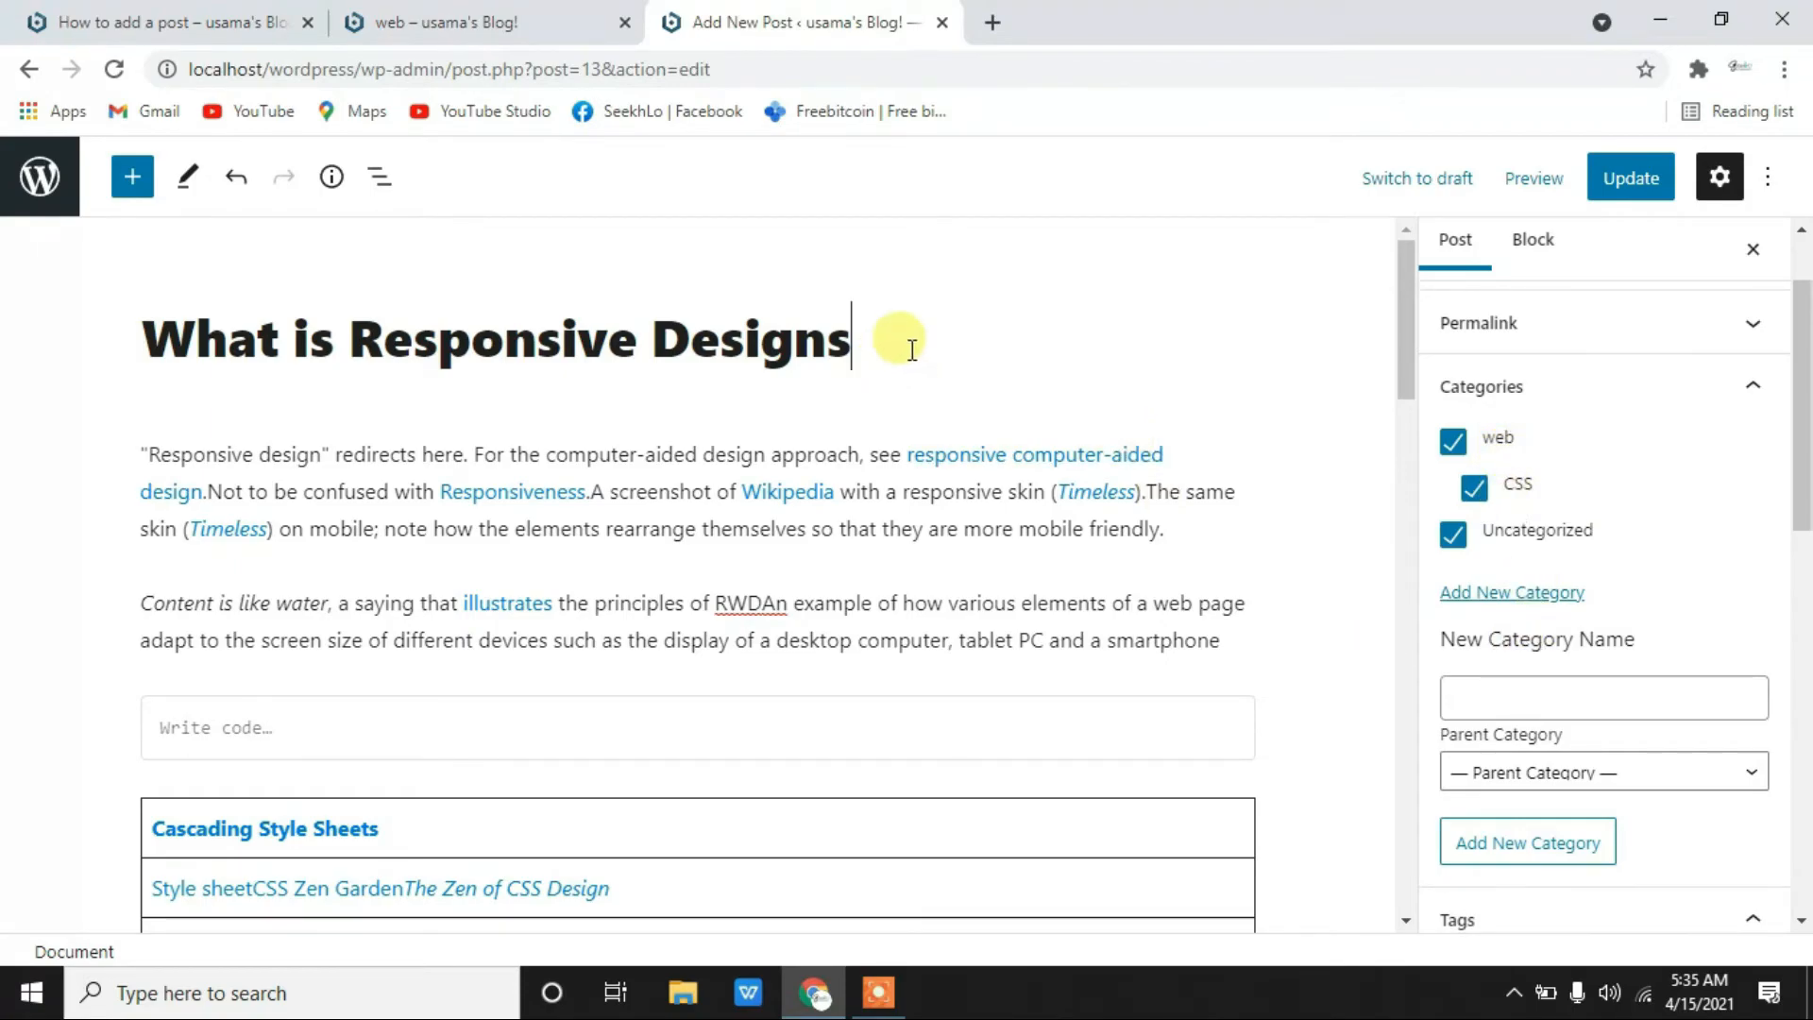
drag(904, 345, 46, 240)
click(75, 387)
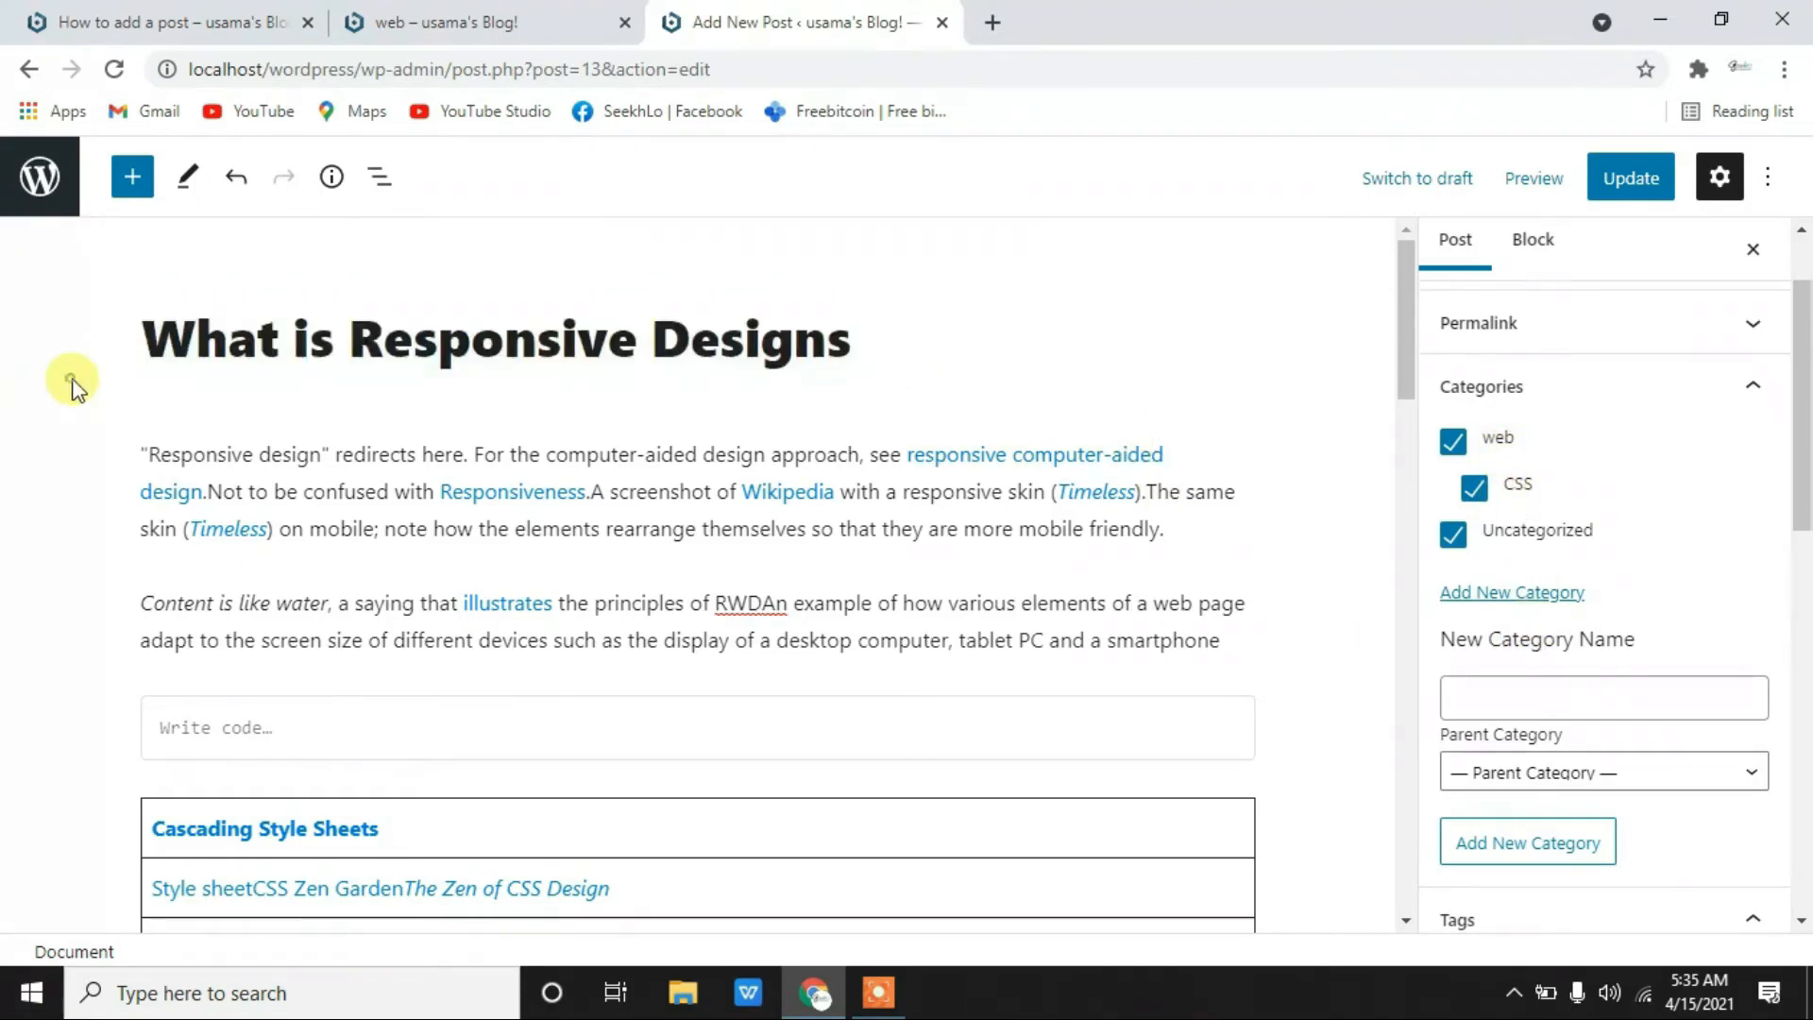
drag(85, 356, 1149, 753)
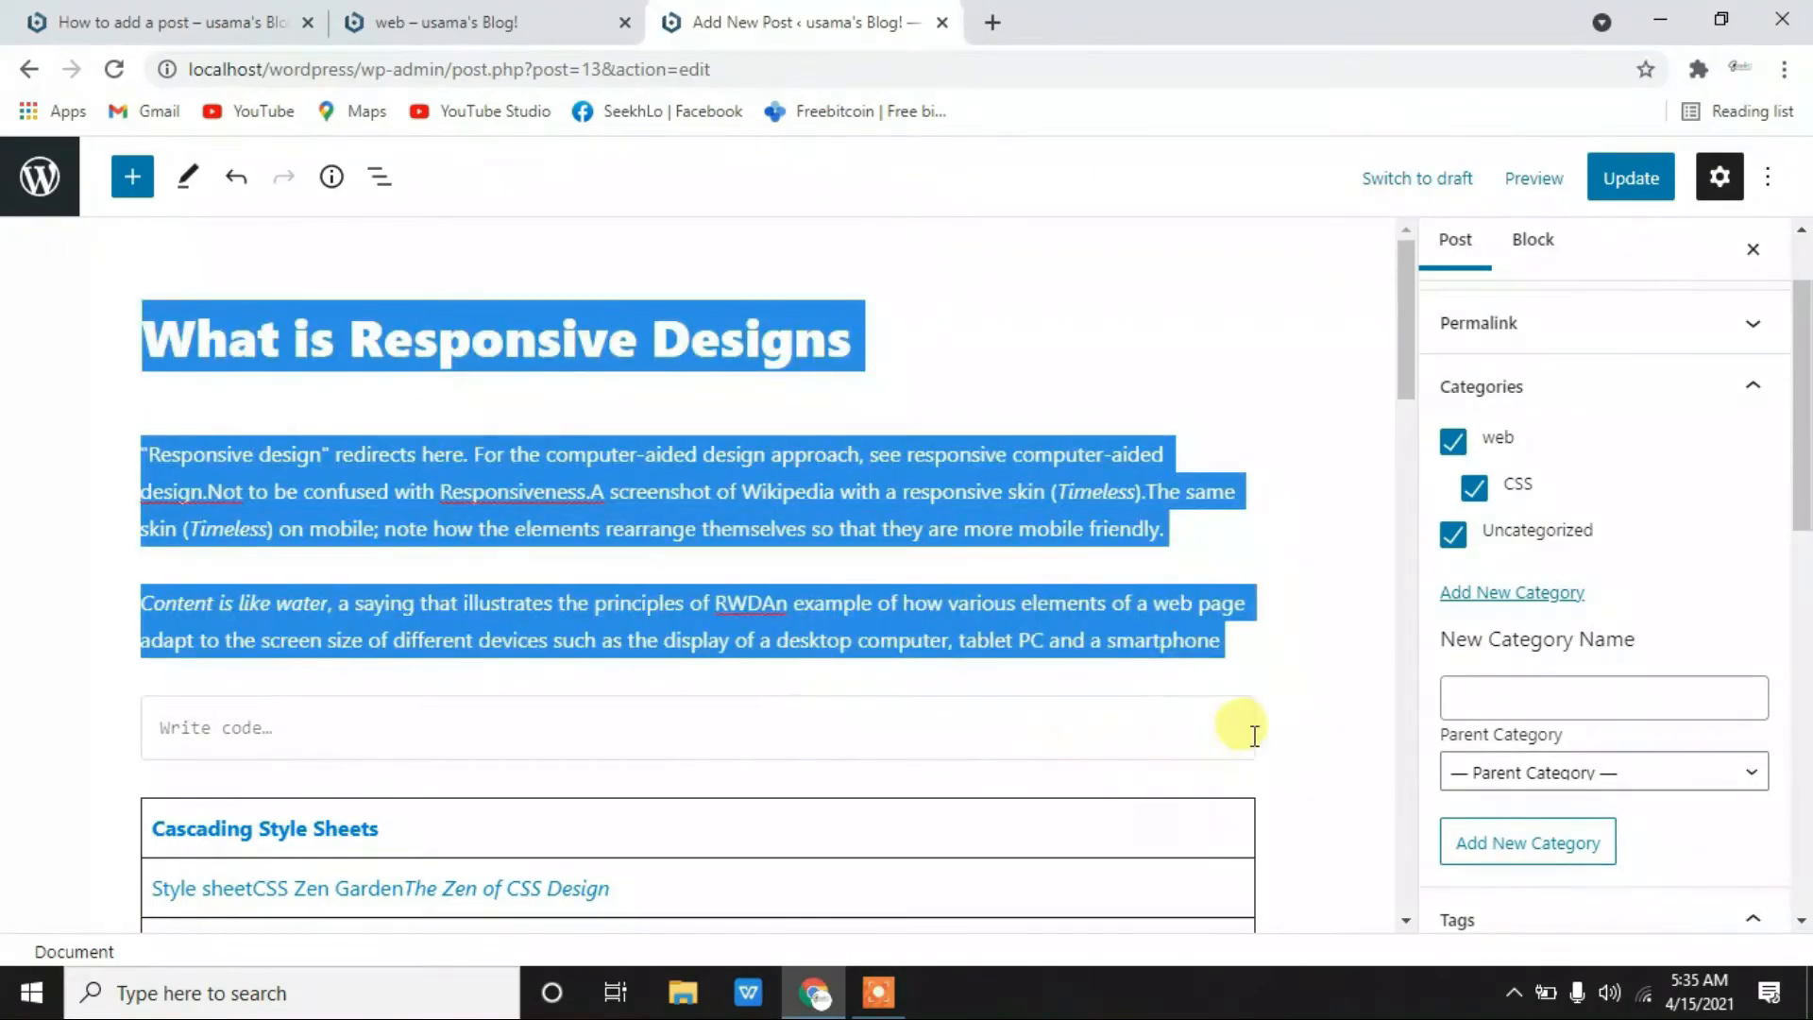
click(1377, 652)
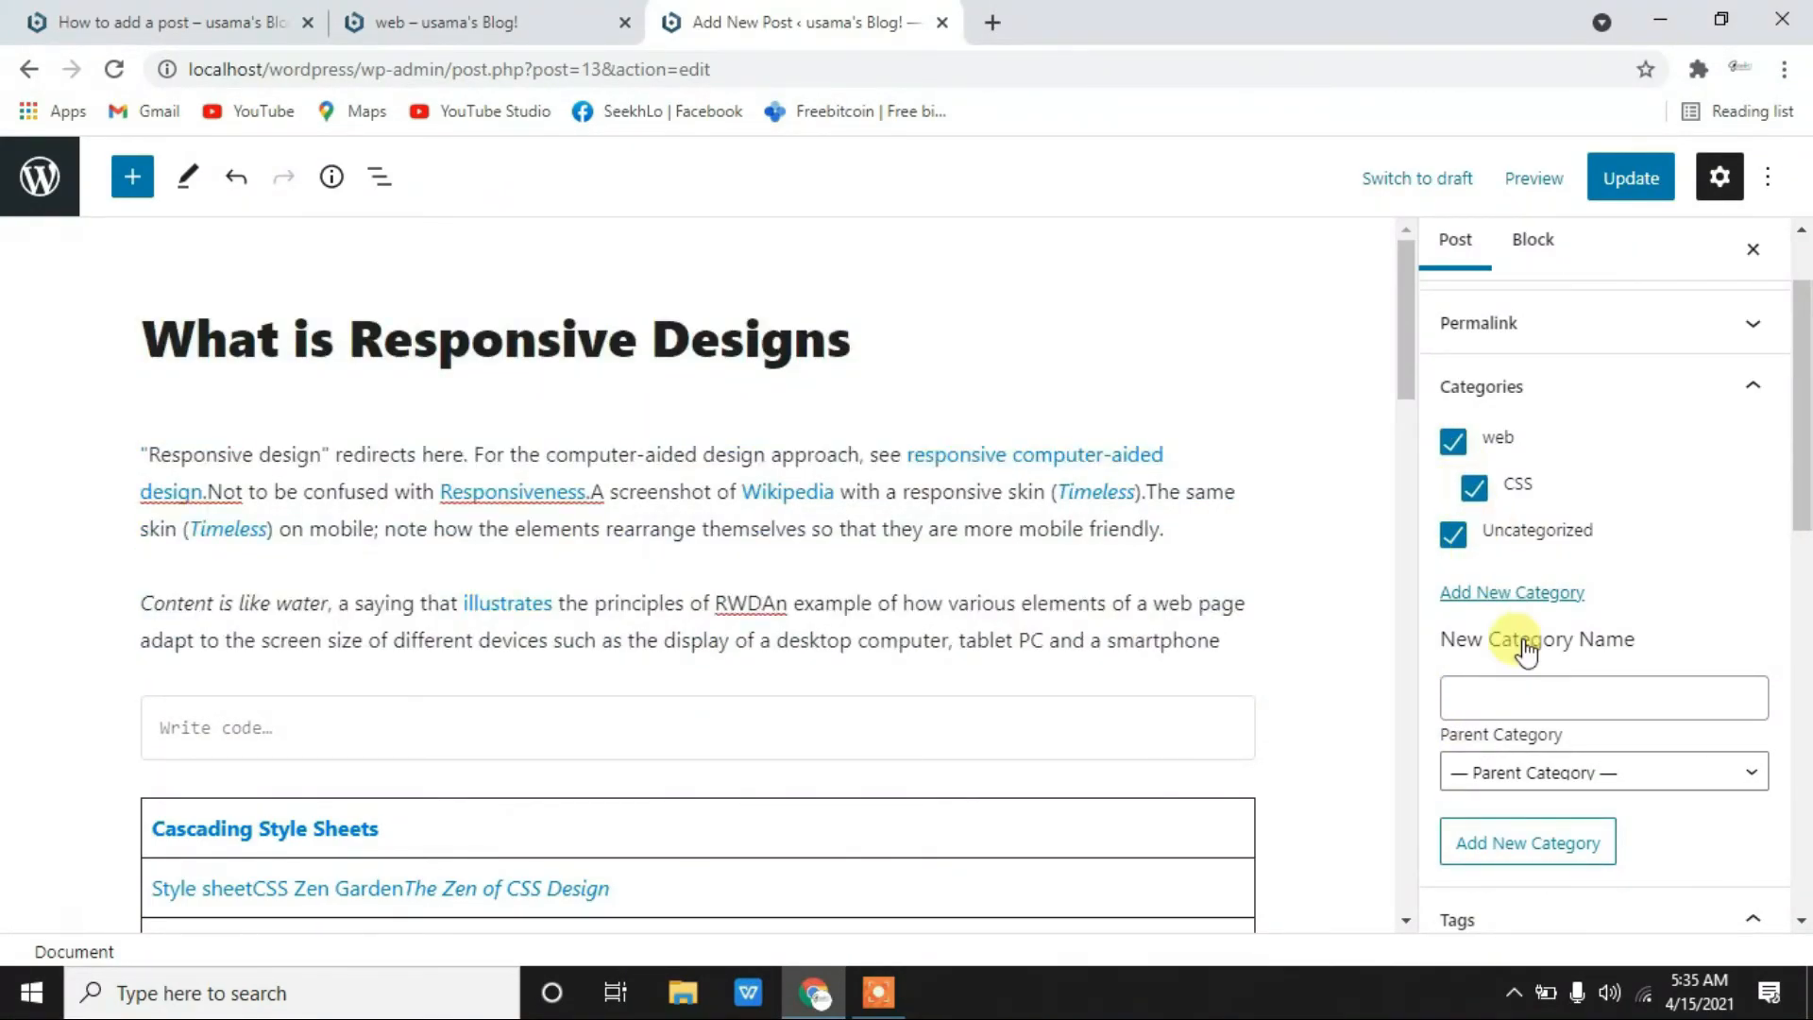
click(1527, 681)
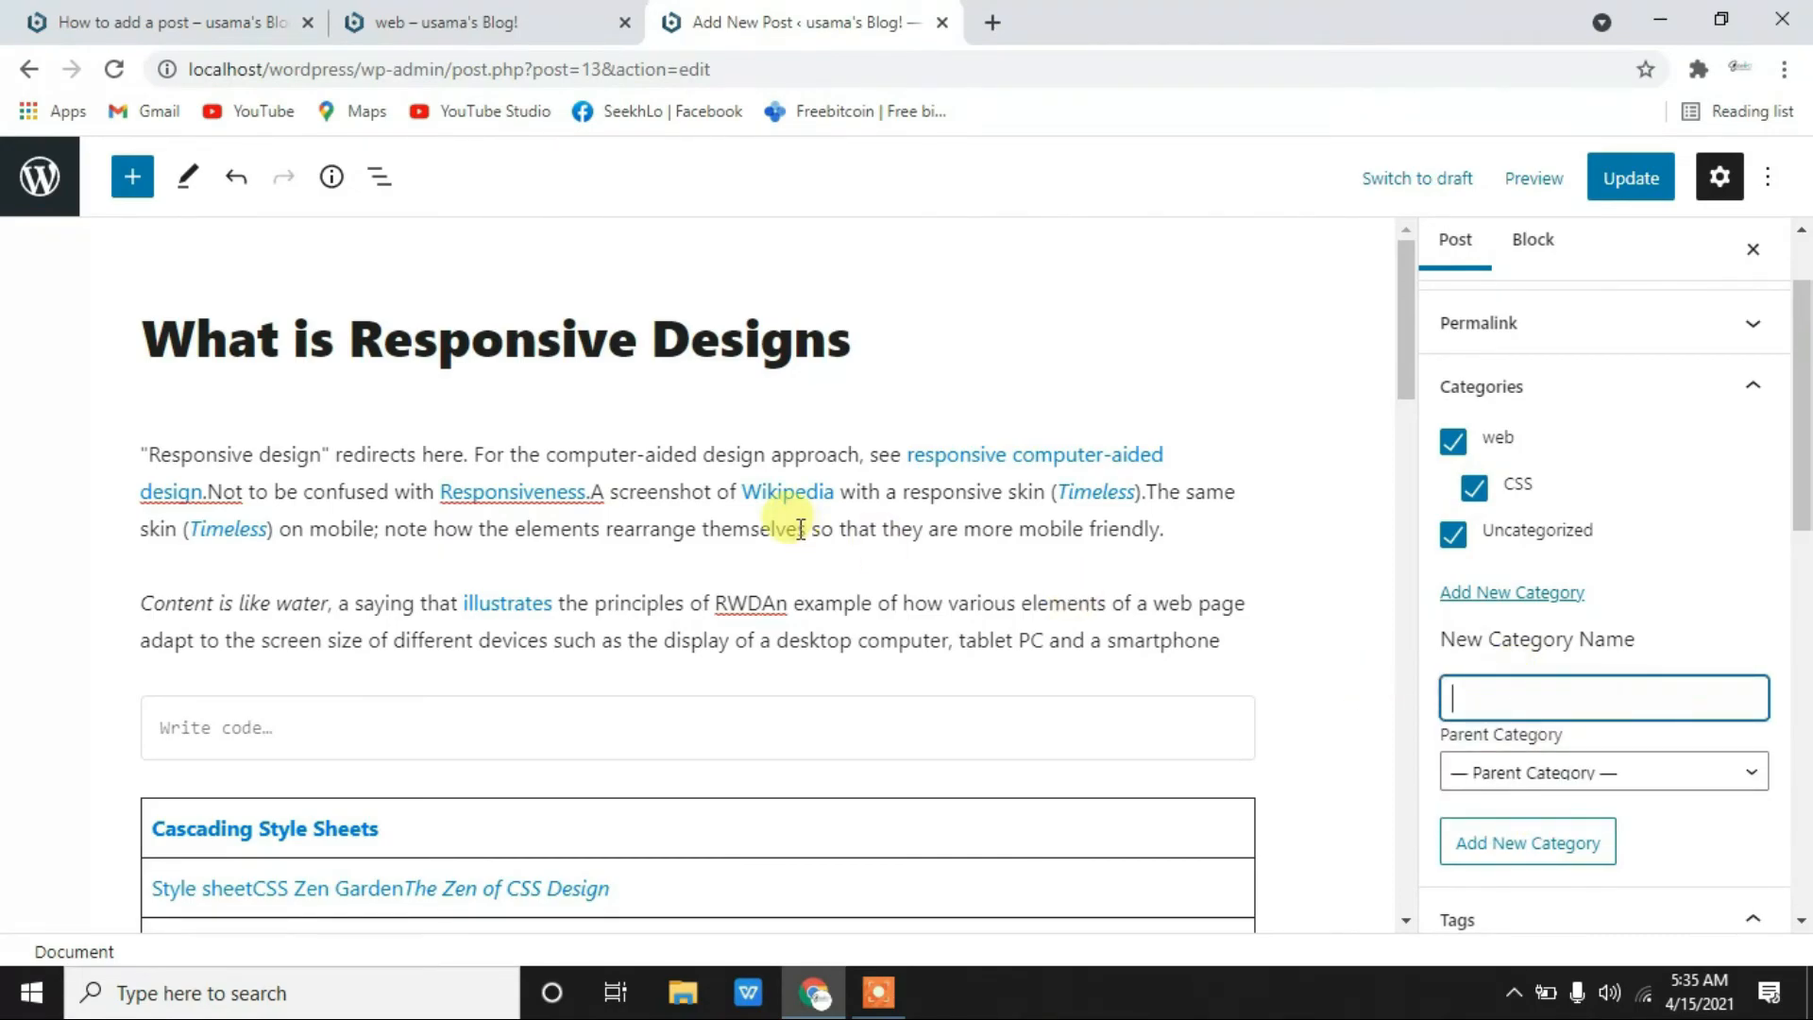
click(1273, 653)
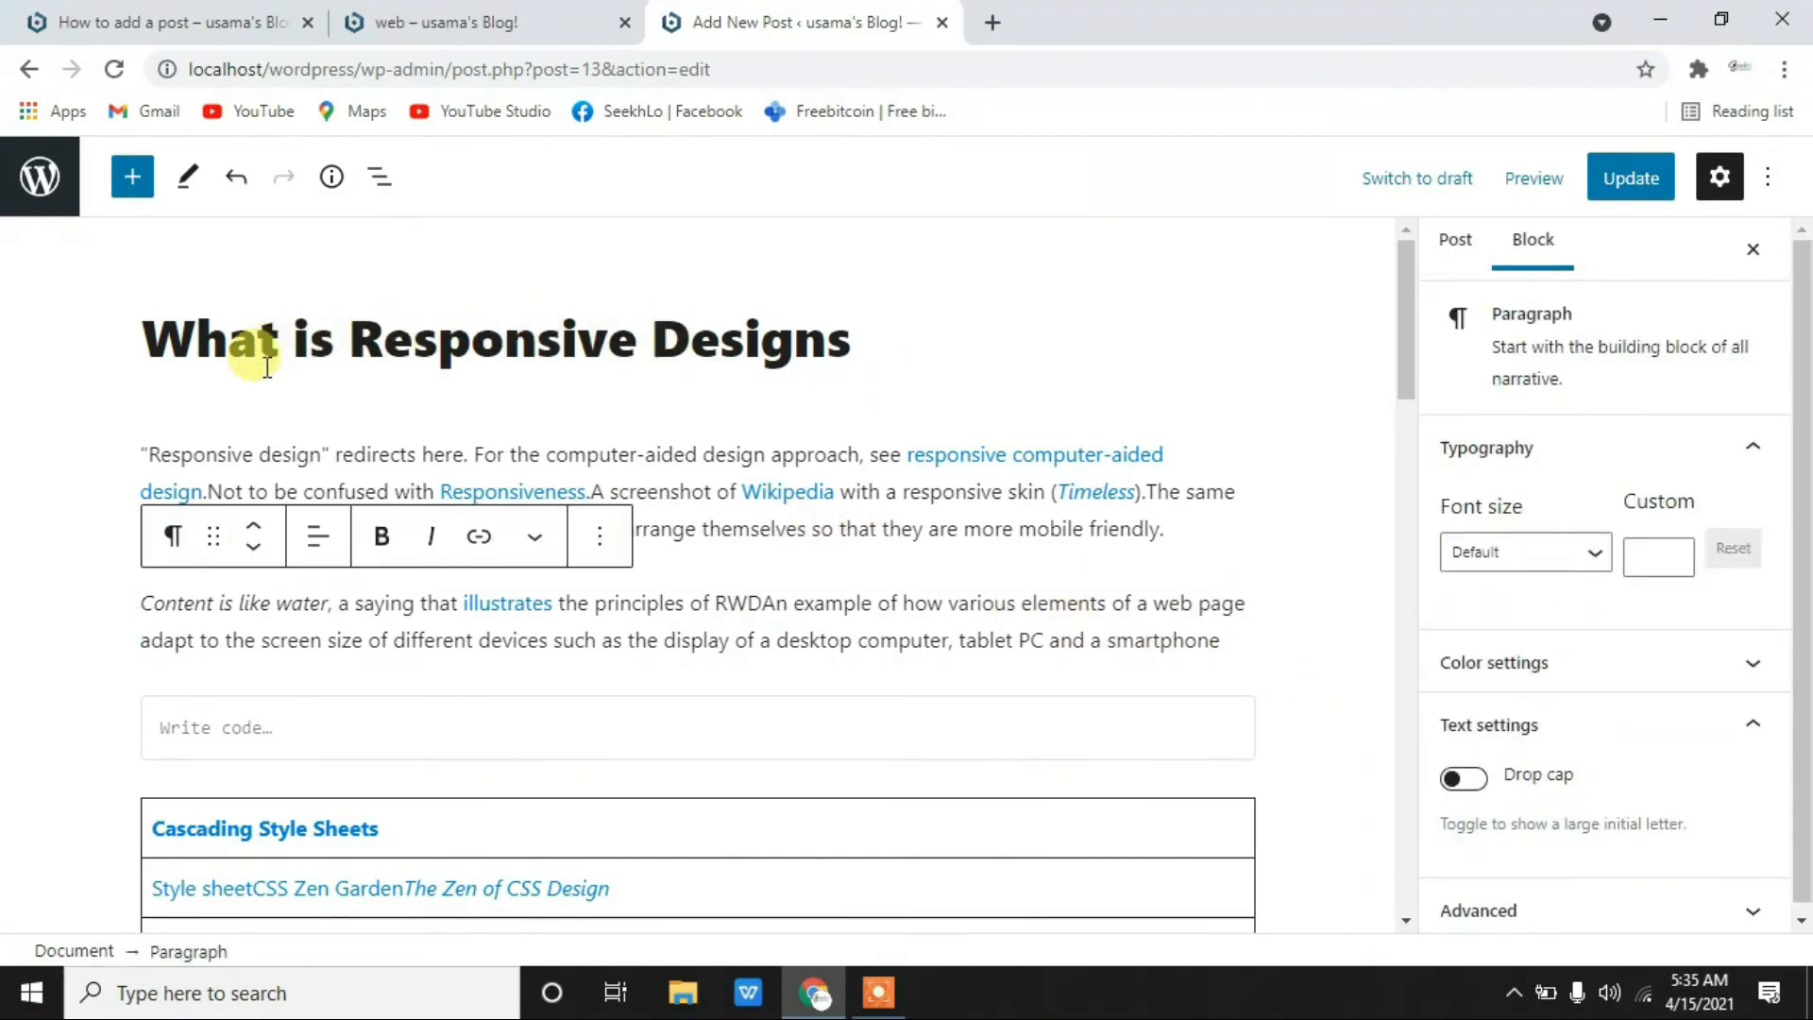
drag(142, 330, 940, 352)
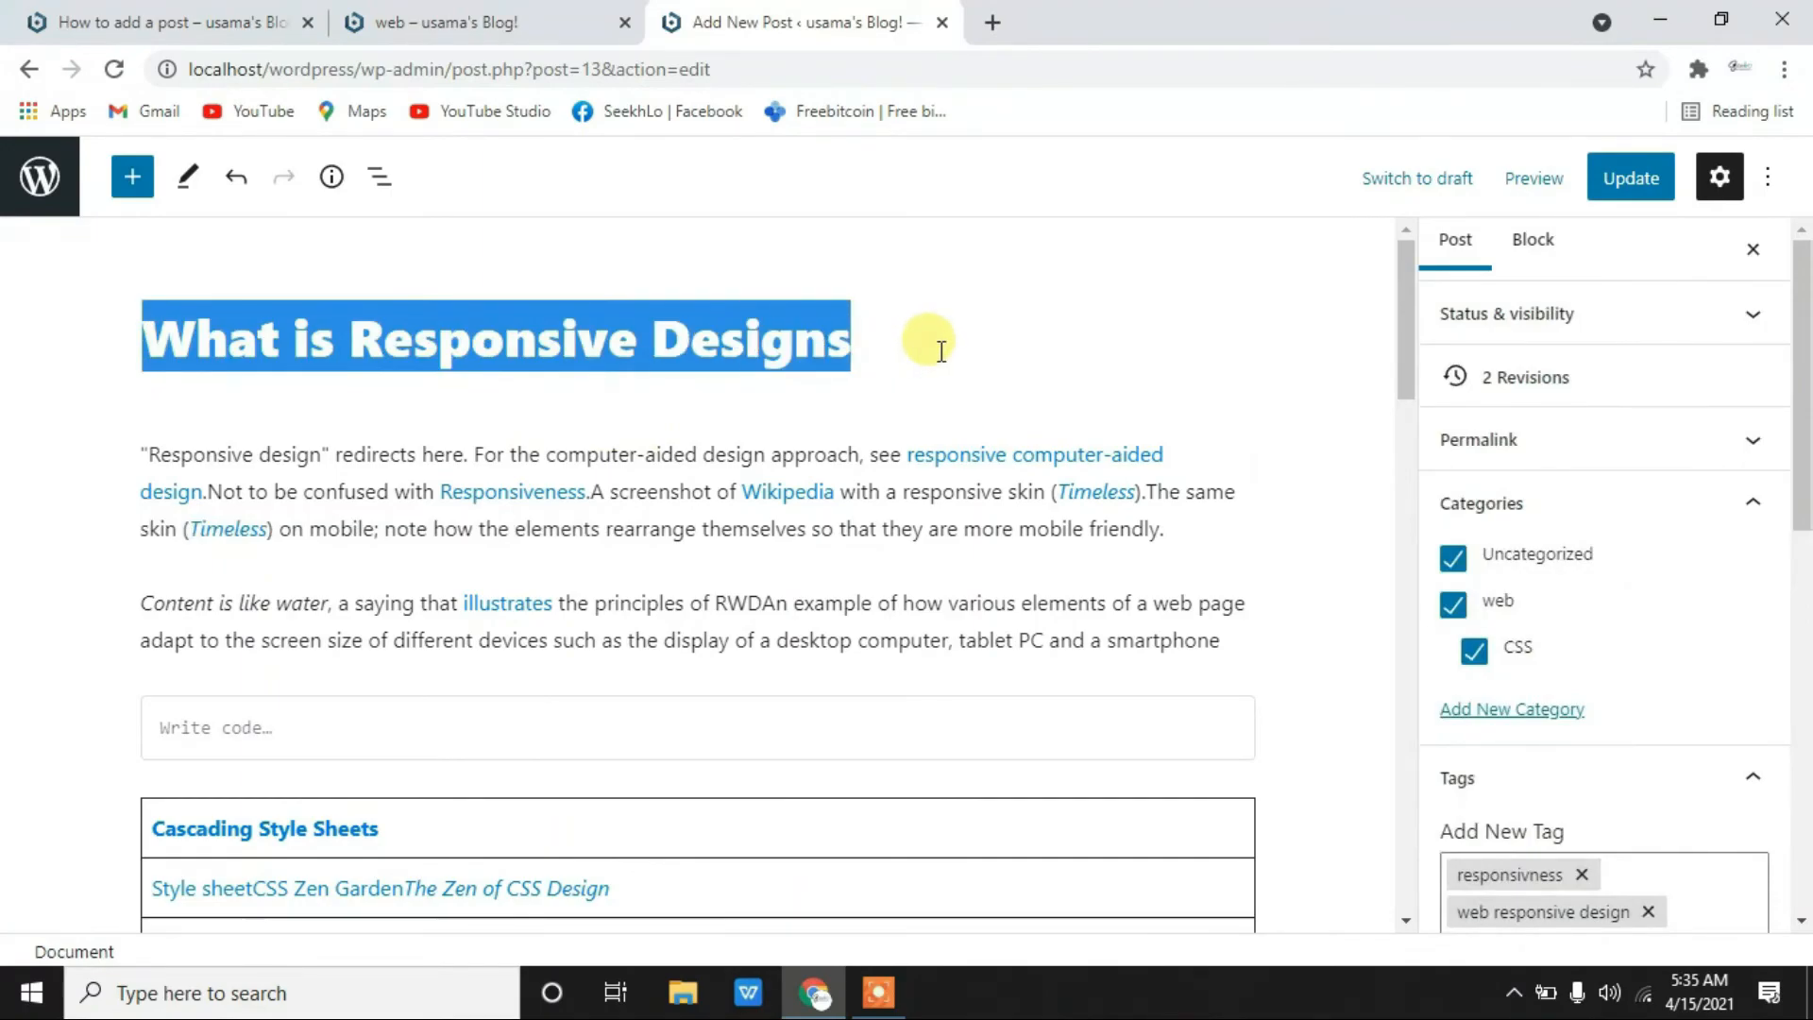
click(942, 351)
drag(636, 340, 967, 322)
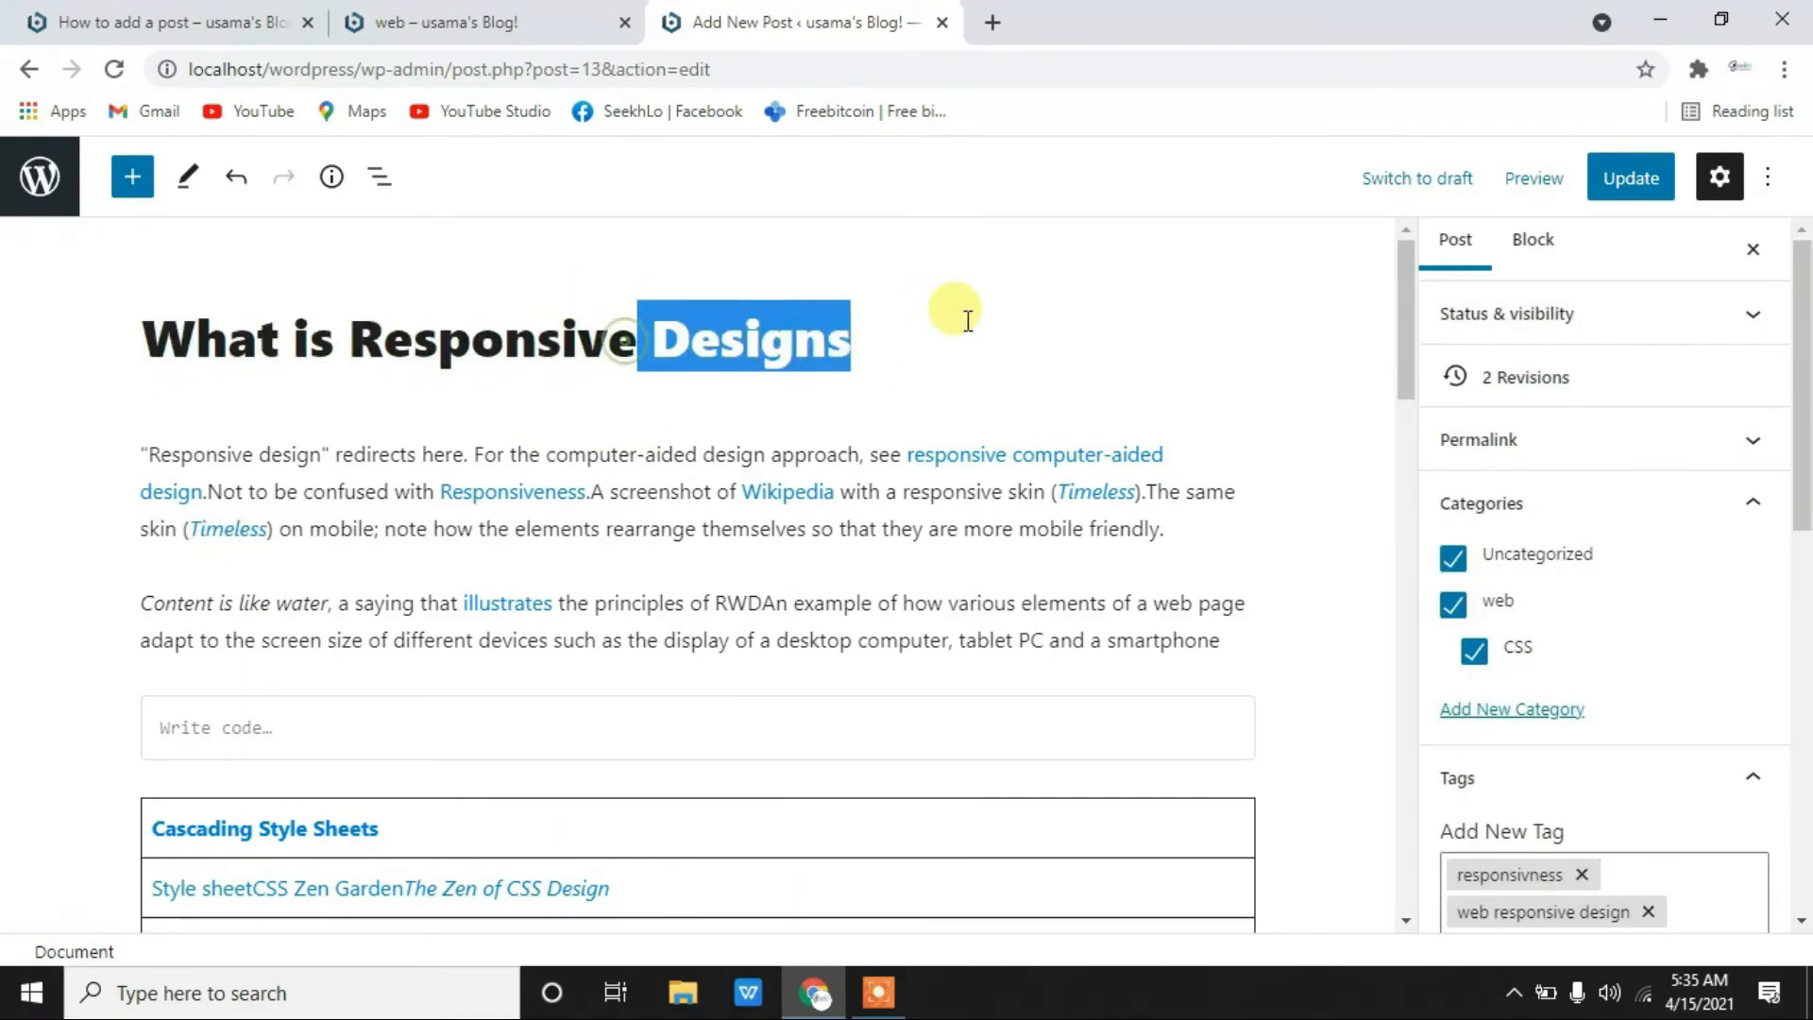
click(847, 331)
drag(849, 338, 643, 315)
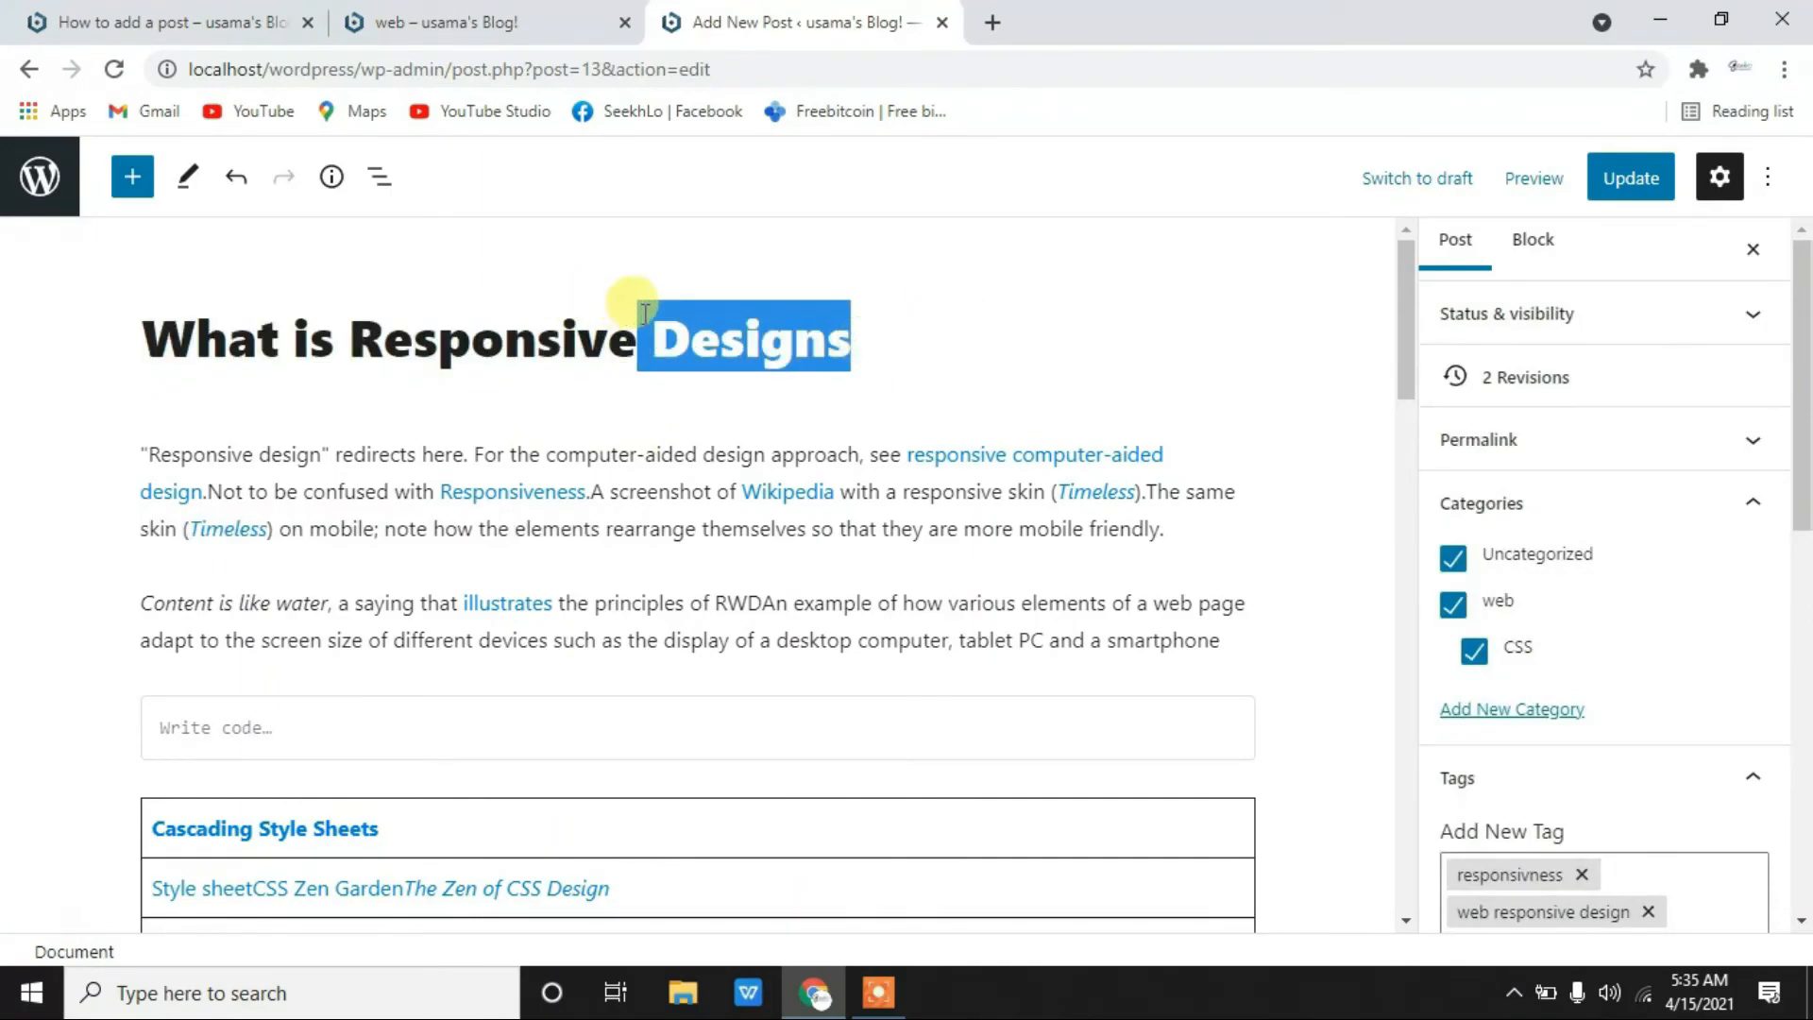
- Add a new category named "Designing" to the post without a parent category
click(1548, 710)
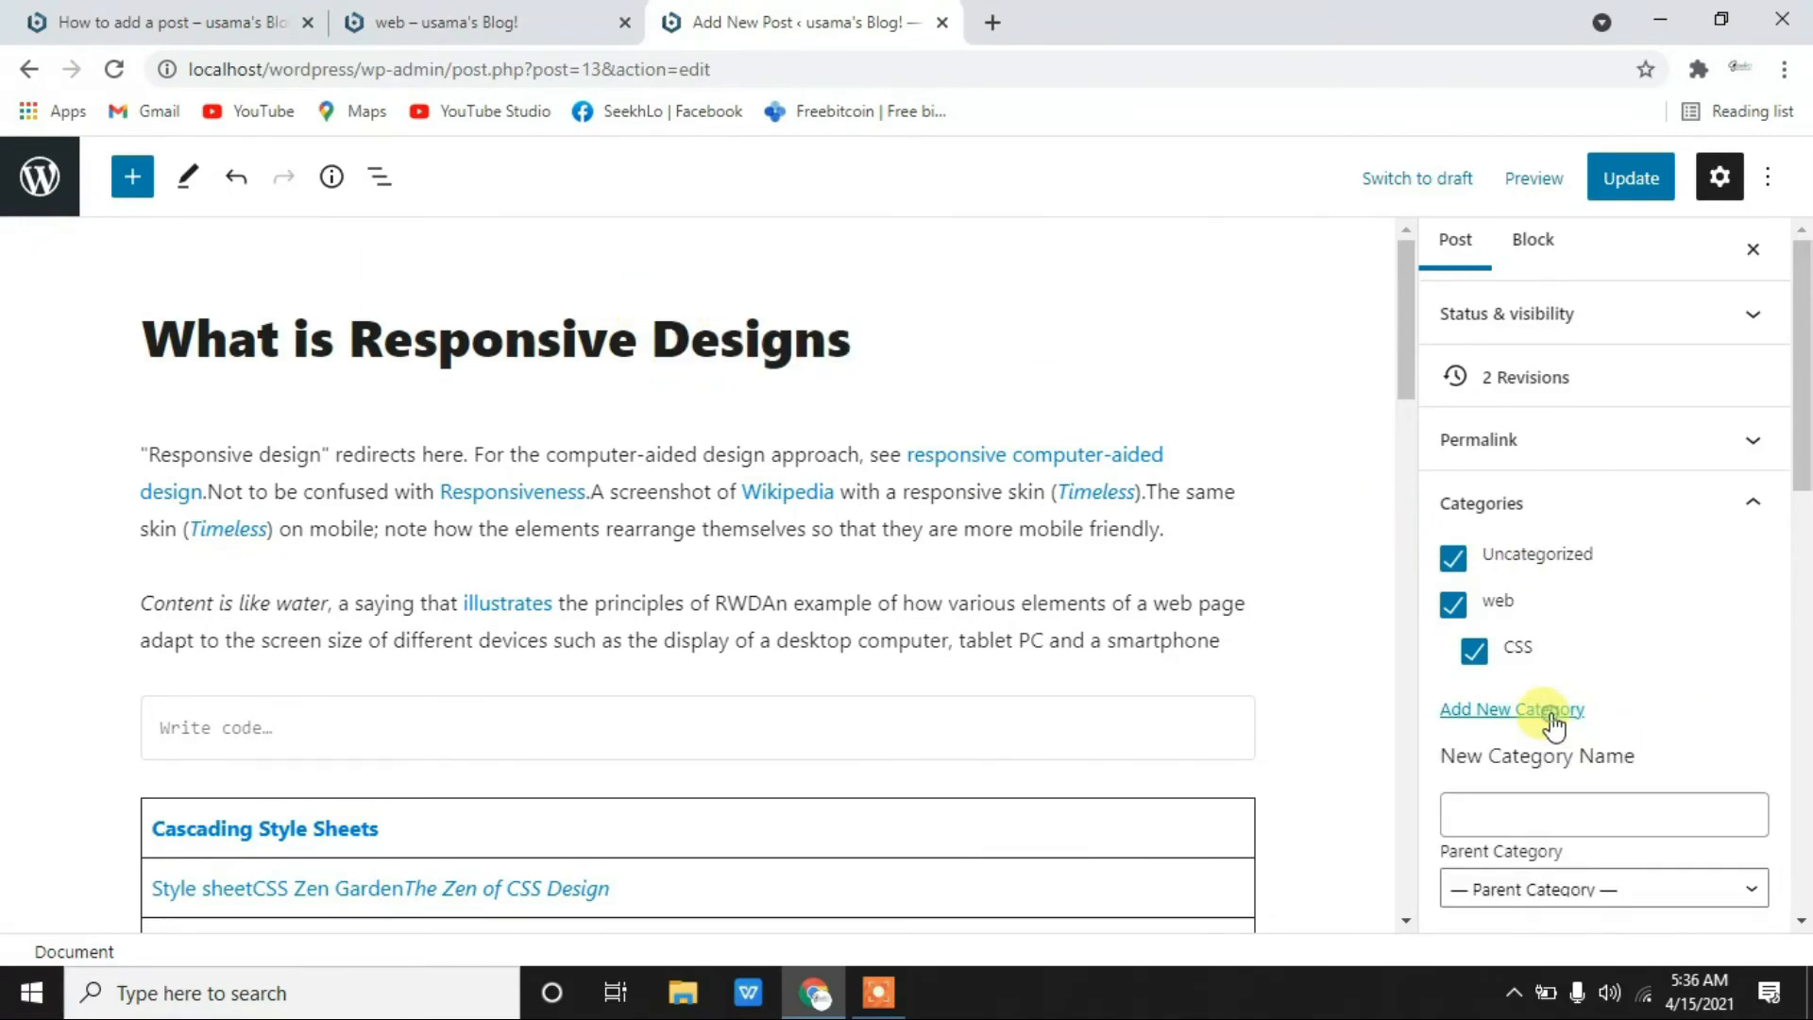
scroll(1520, 689, down, 3)
scroll(1515, 675, down, 1)
click(1511, 491)
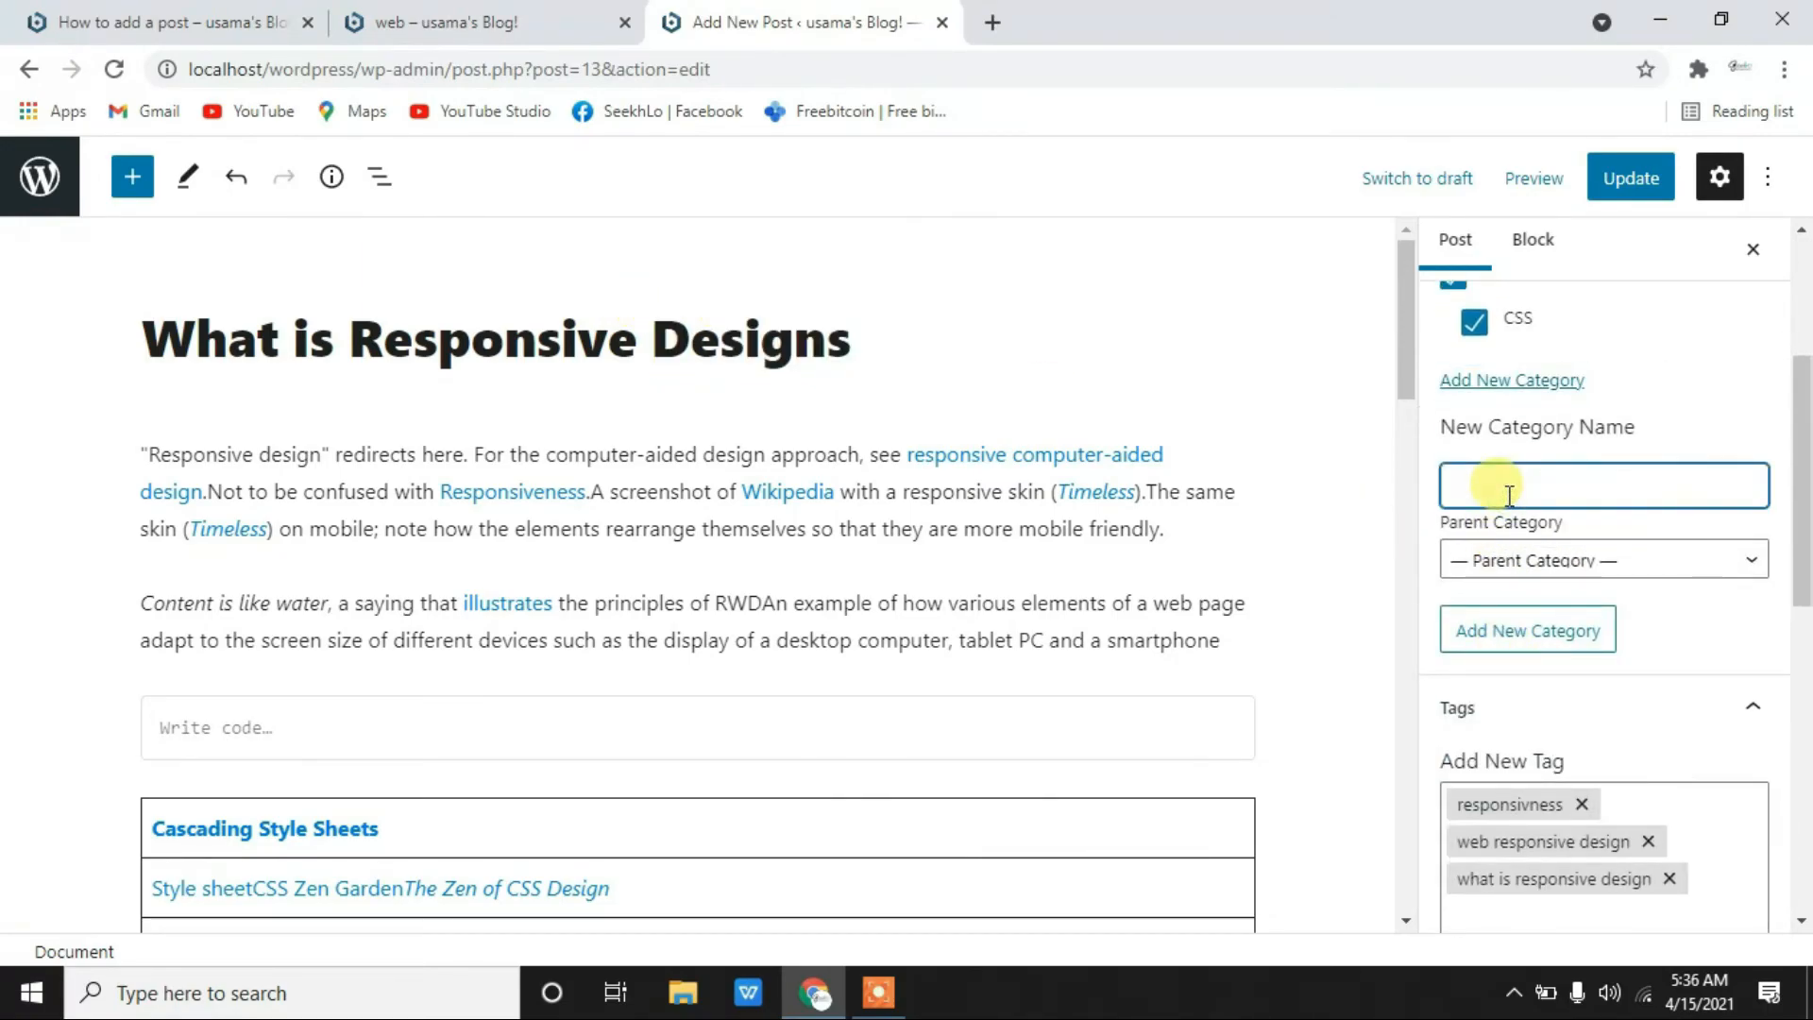
text(Designing)
click(1549, 631)
scroll(1553, 640, up, 3)
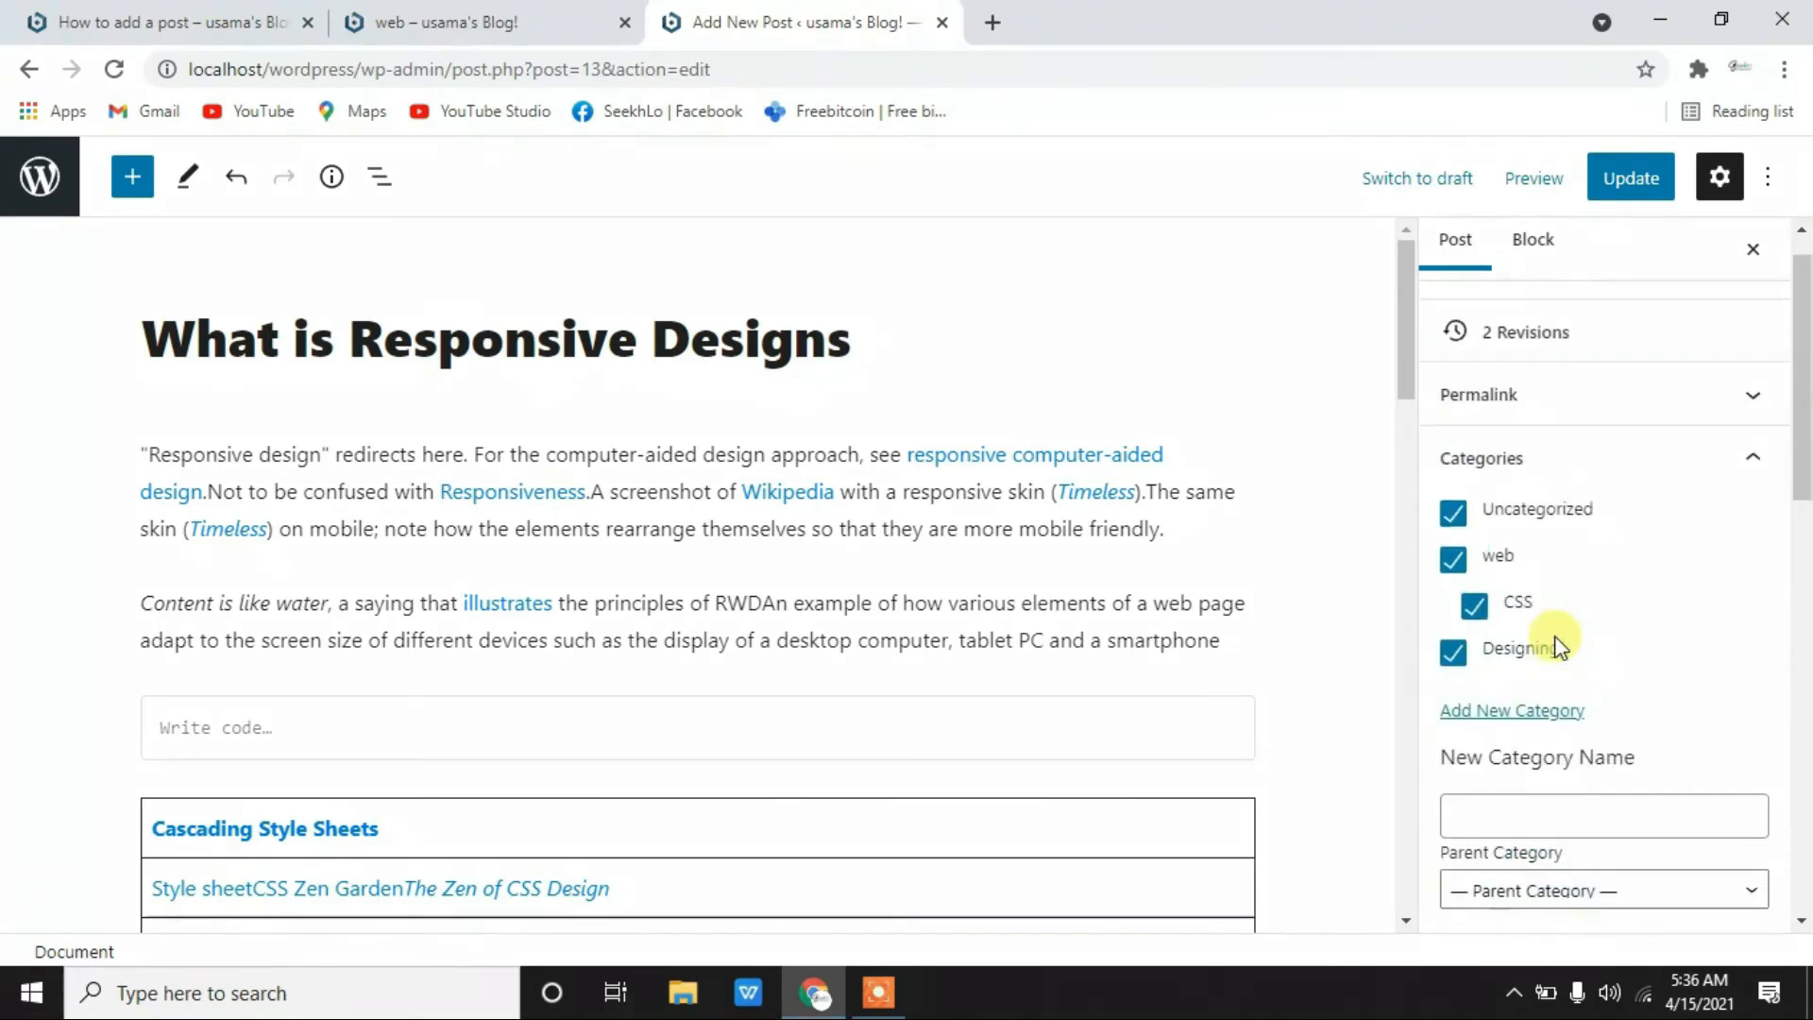
scroll(1549, 635, down, 1)
- Update the post and check the Categories list on the live blog's home page
click(1630, 178)
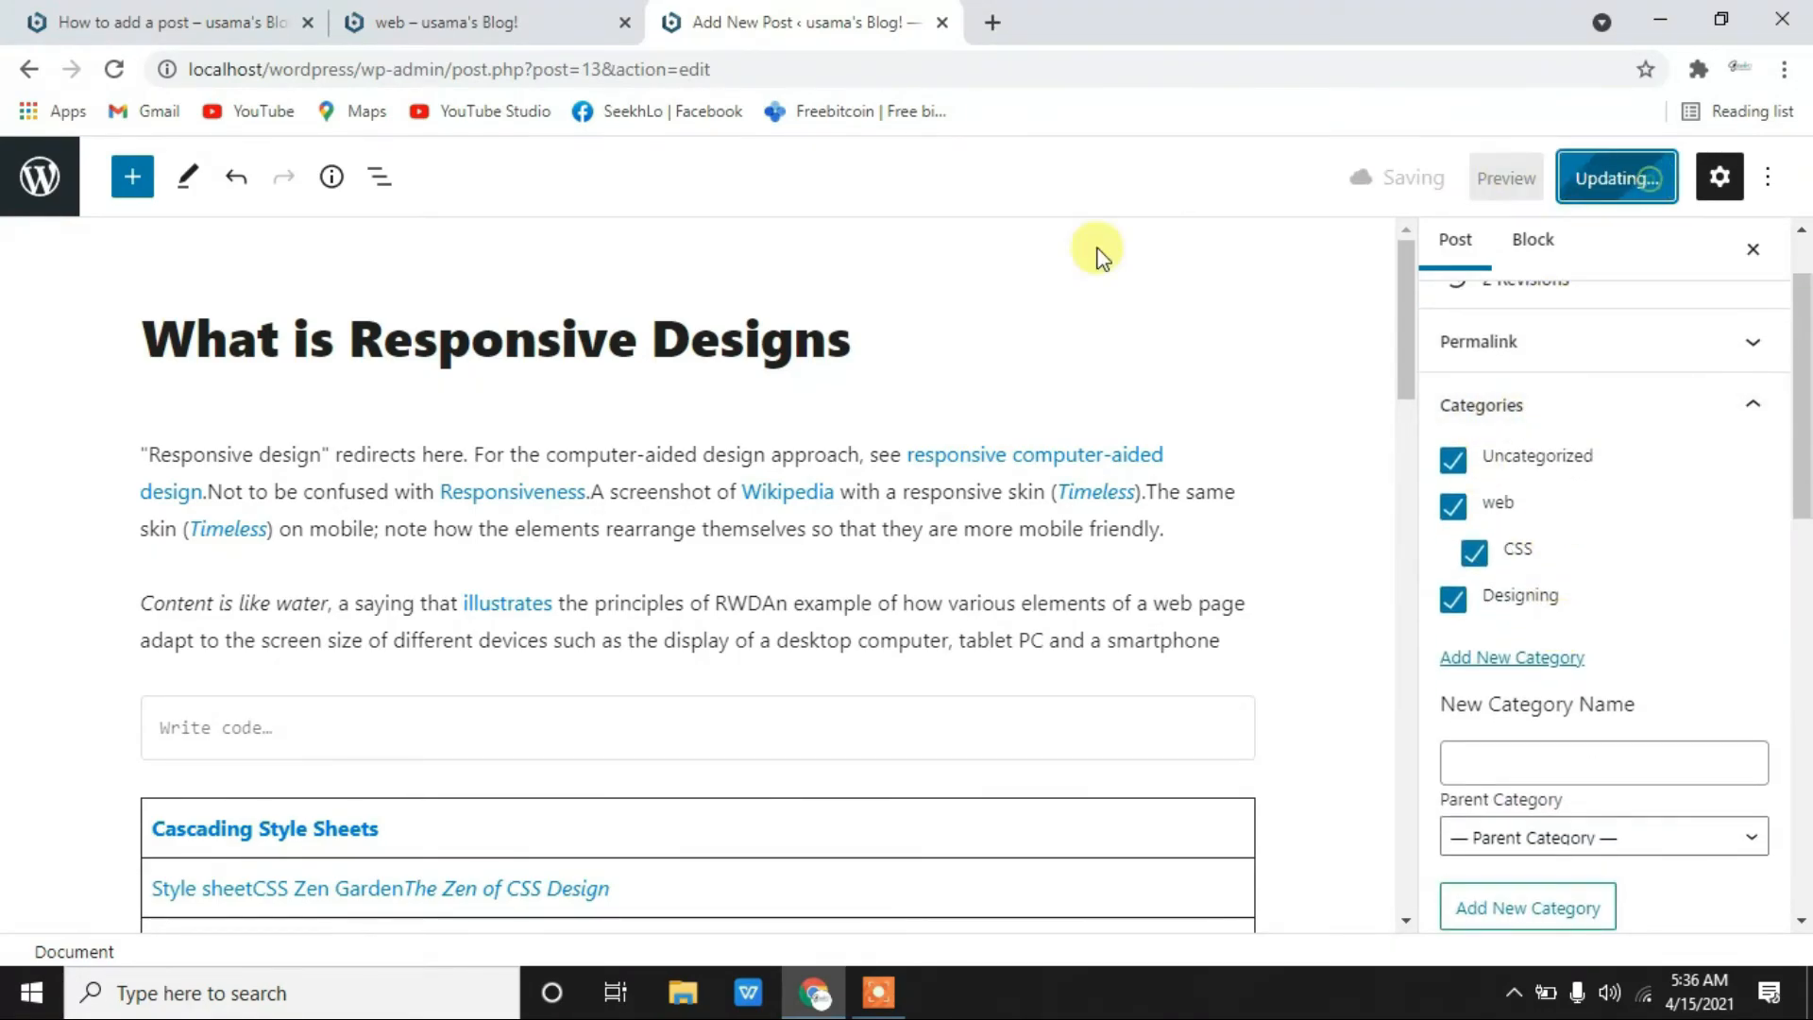
click(529, 19)
key(alt+Left)
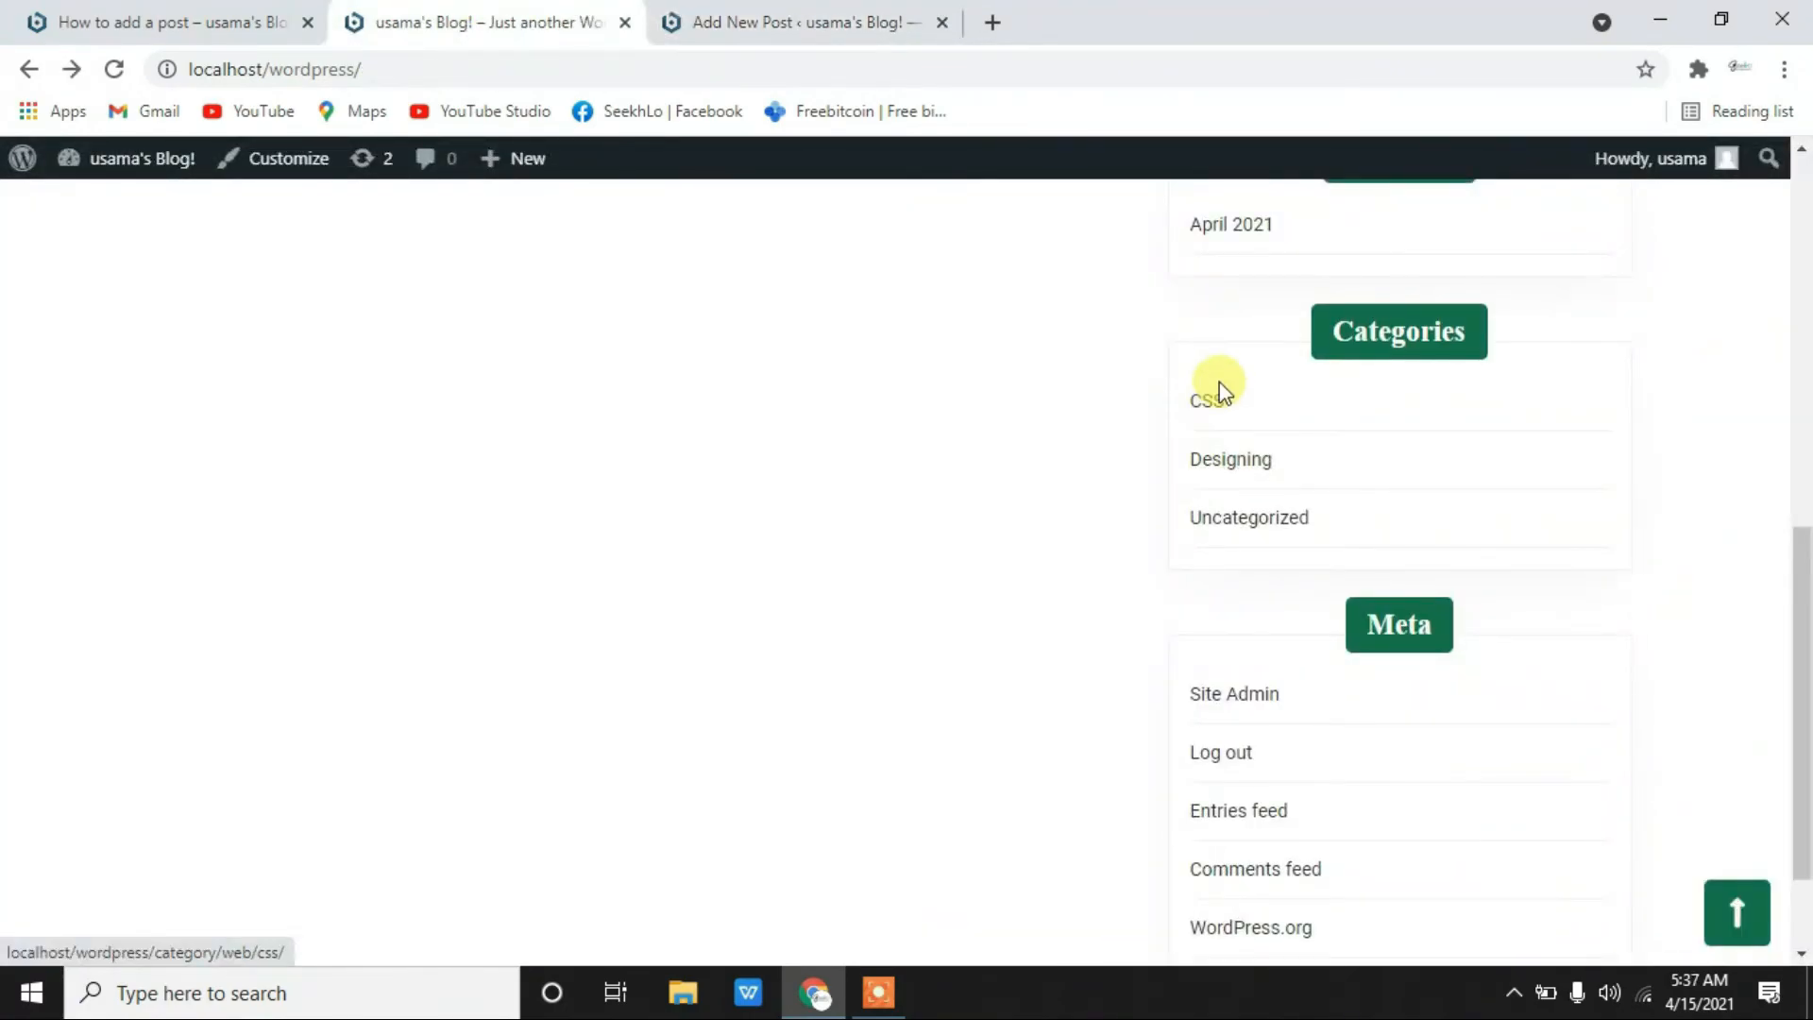
- Open the "CSS" category archive on the live site and look through its post and sidebar
click(1206, 401)
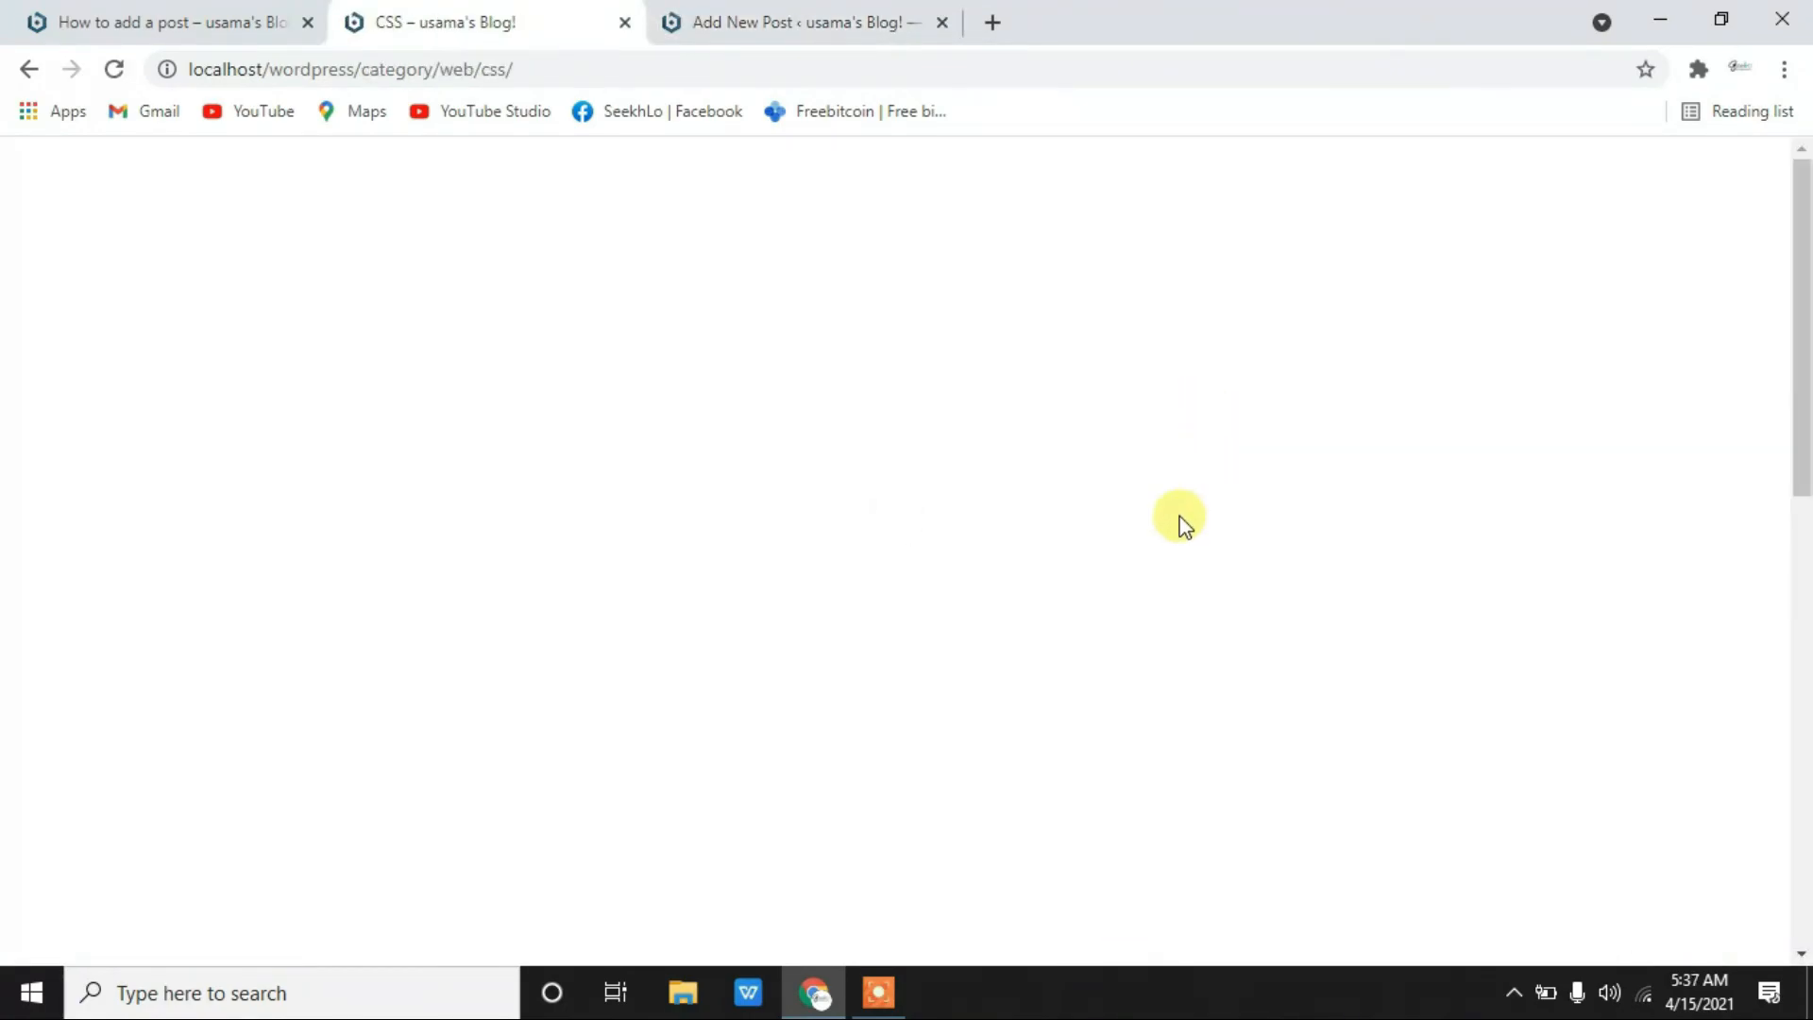
scroll(745, 636, down, 3)
scroll(745, 636, up, 3)
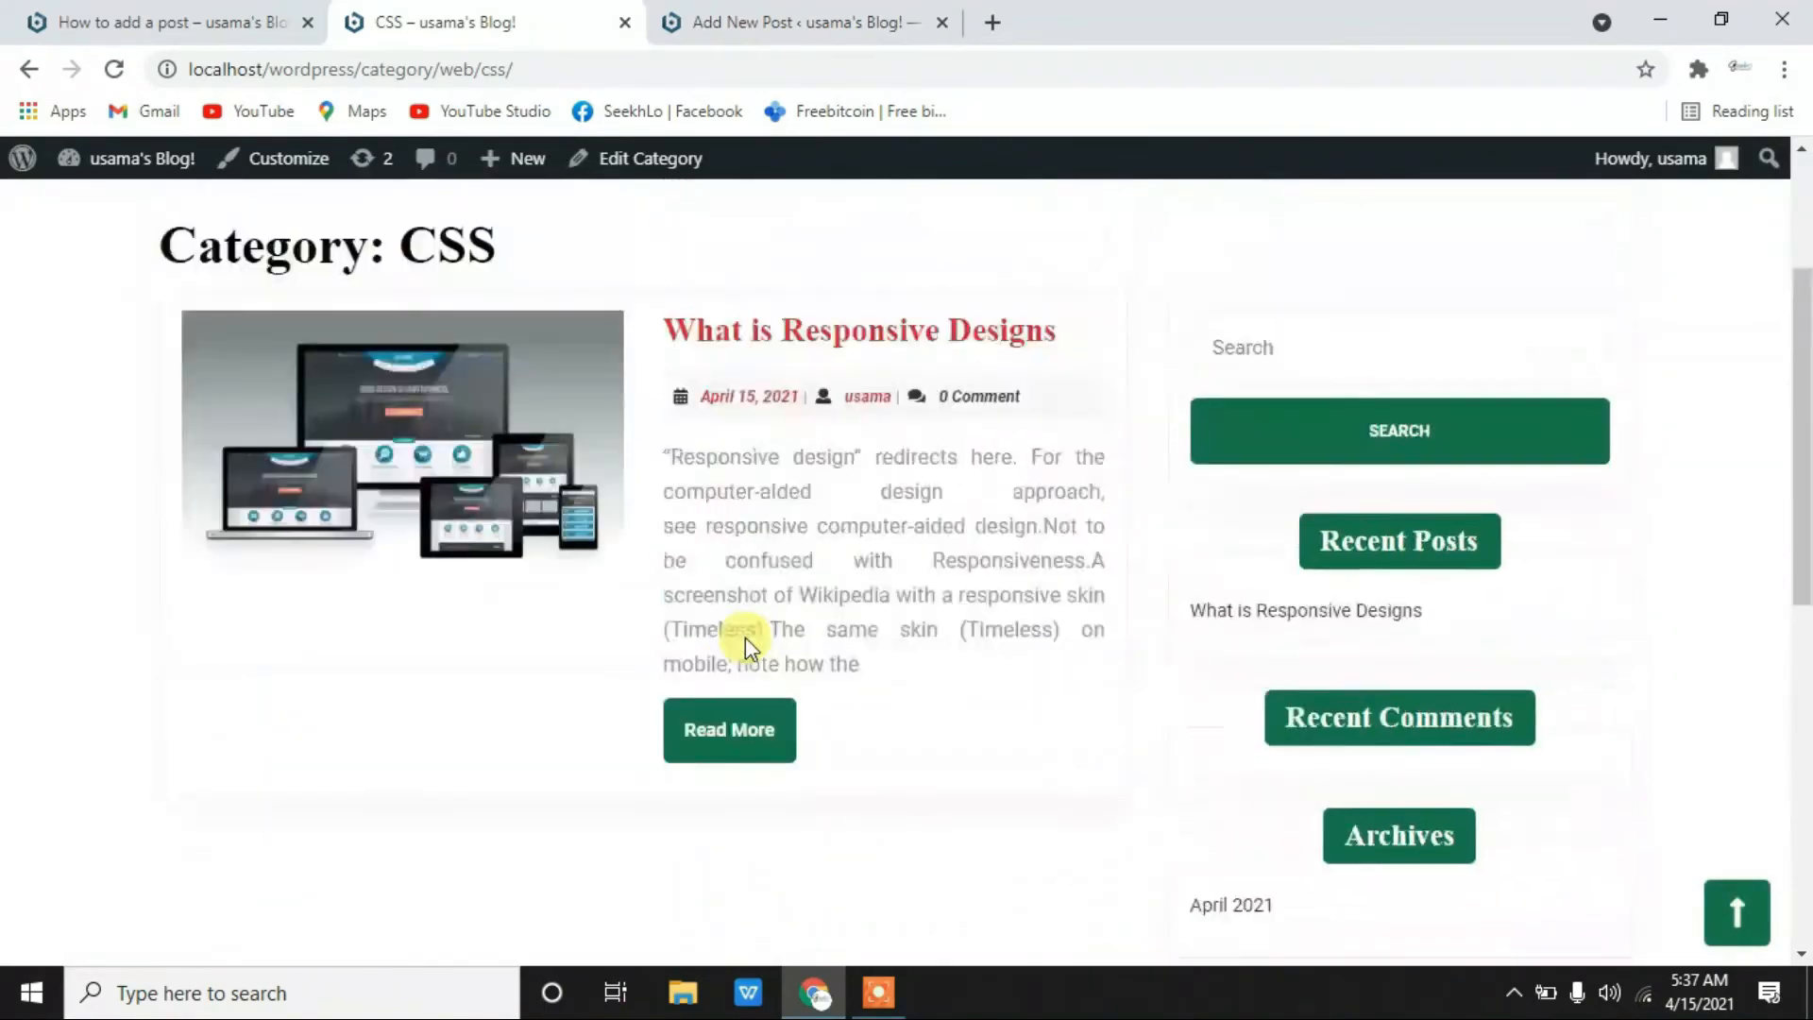
scroll(745, 637, down, 2)
drag(162, 397, 576, 874)
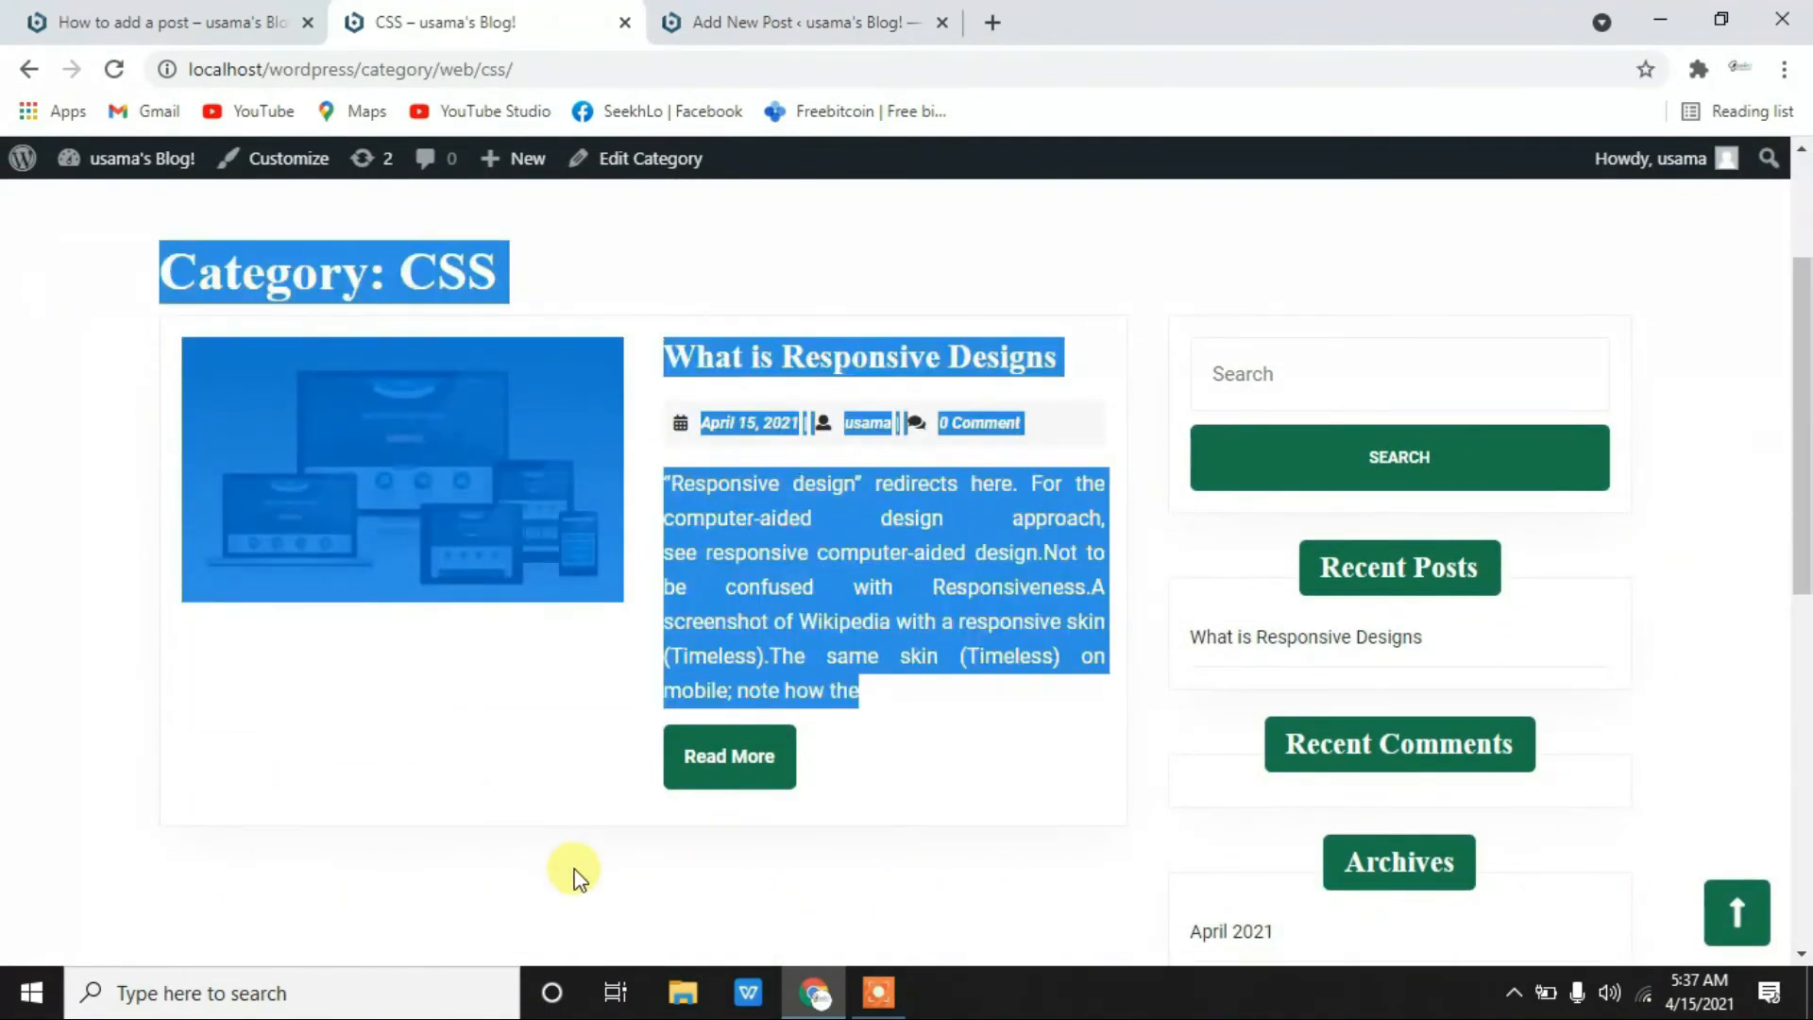
scroll(578, 873, down, 5)
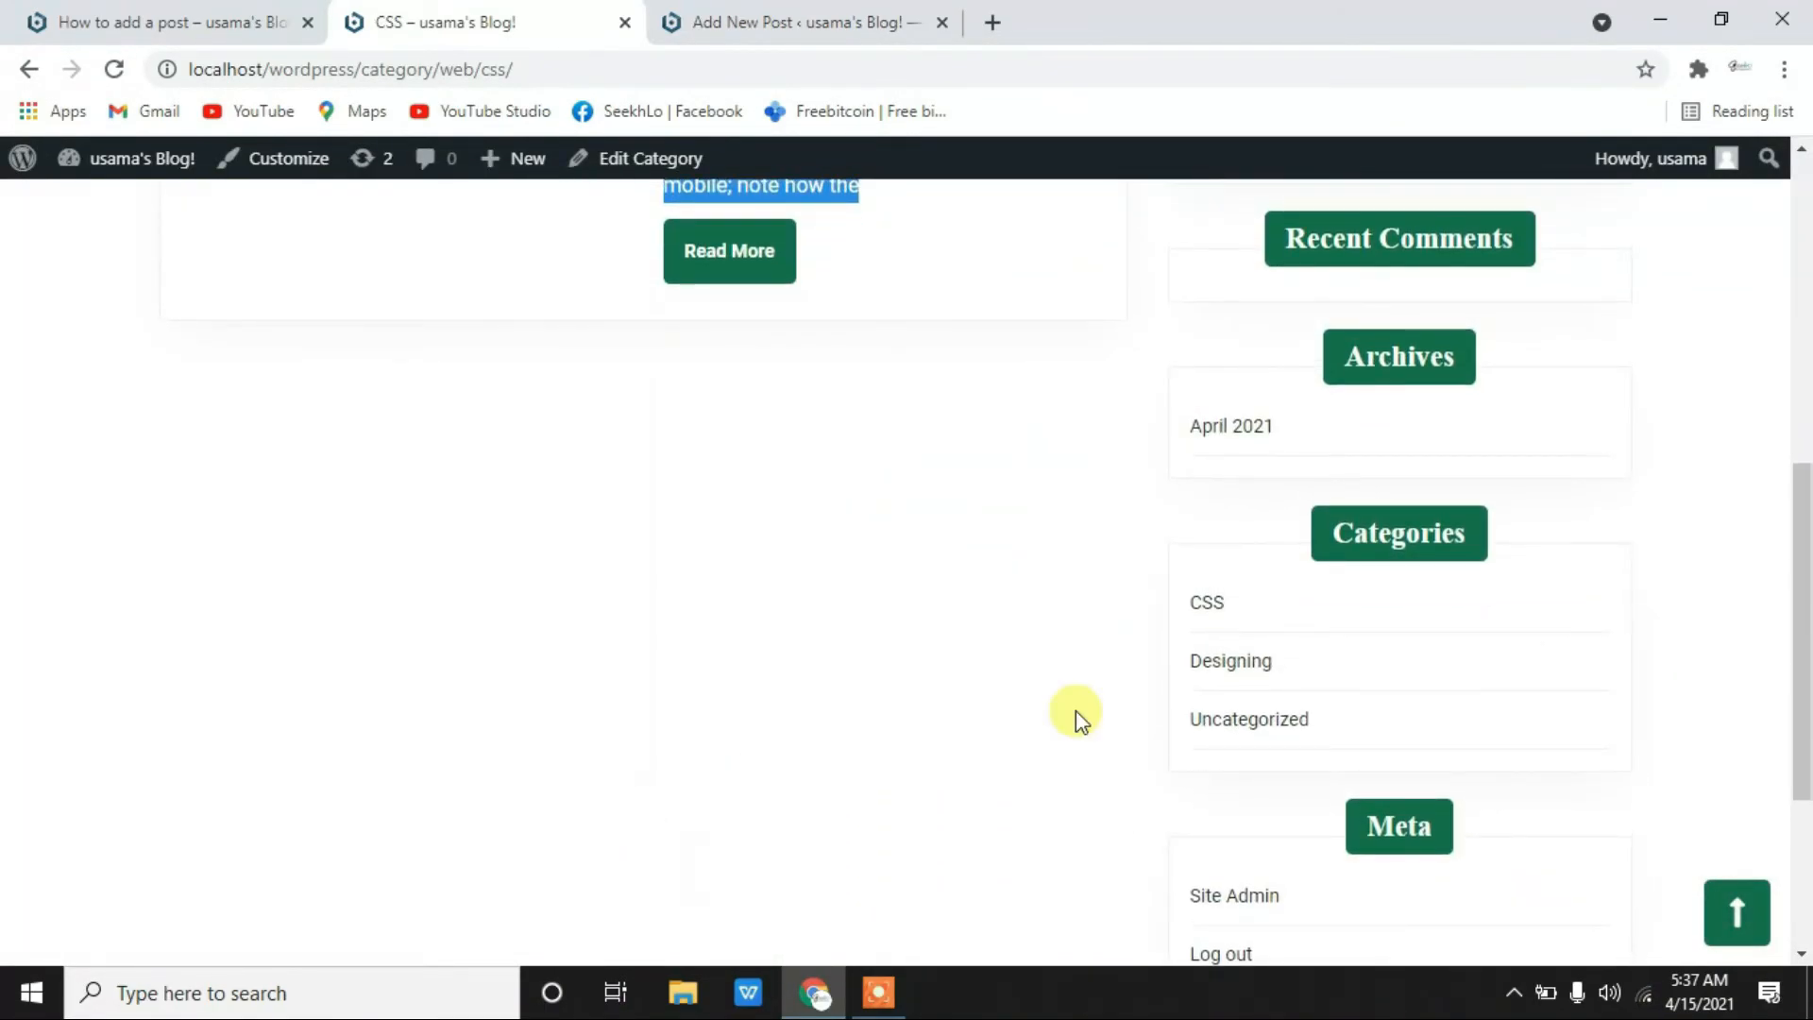
- Open the "Designing" category archive and look through its post and sidebar
click(1215, 661)
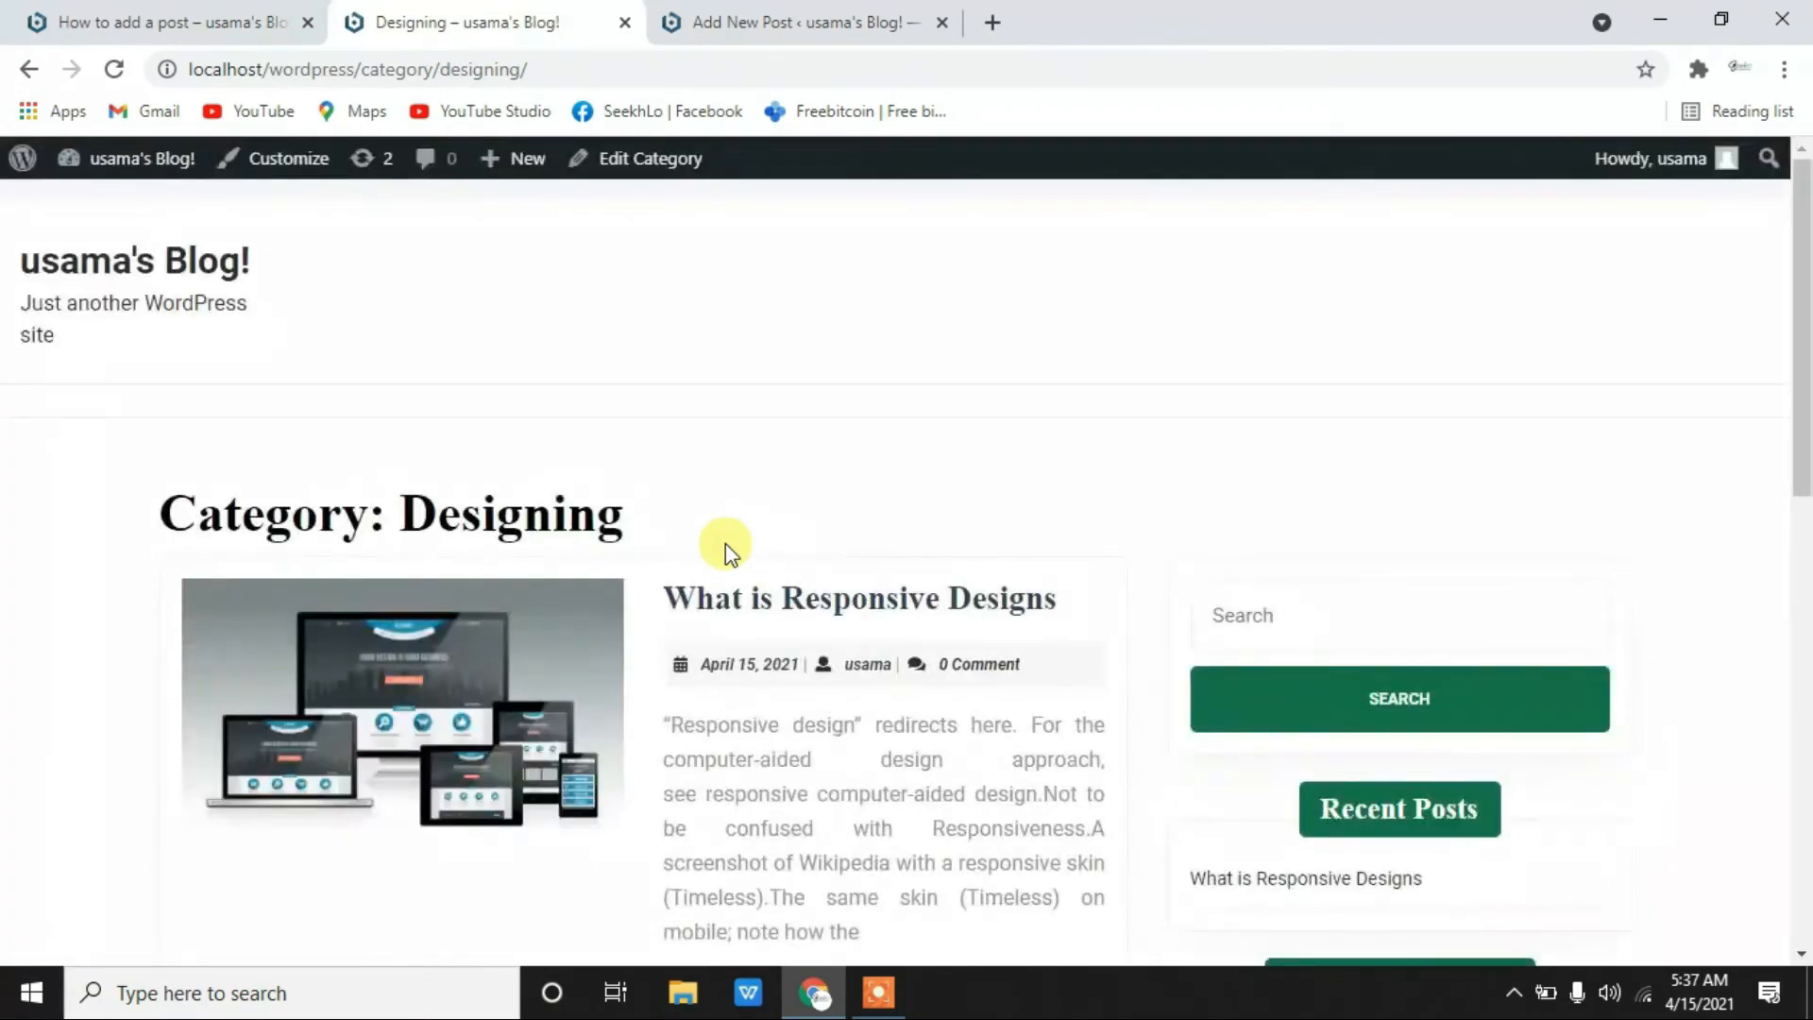
scroll(727, 543, down, 9)
scroll(727, 543, down, 1)
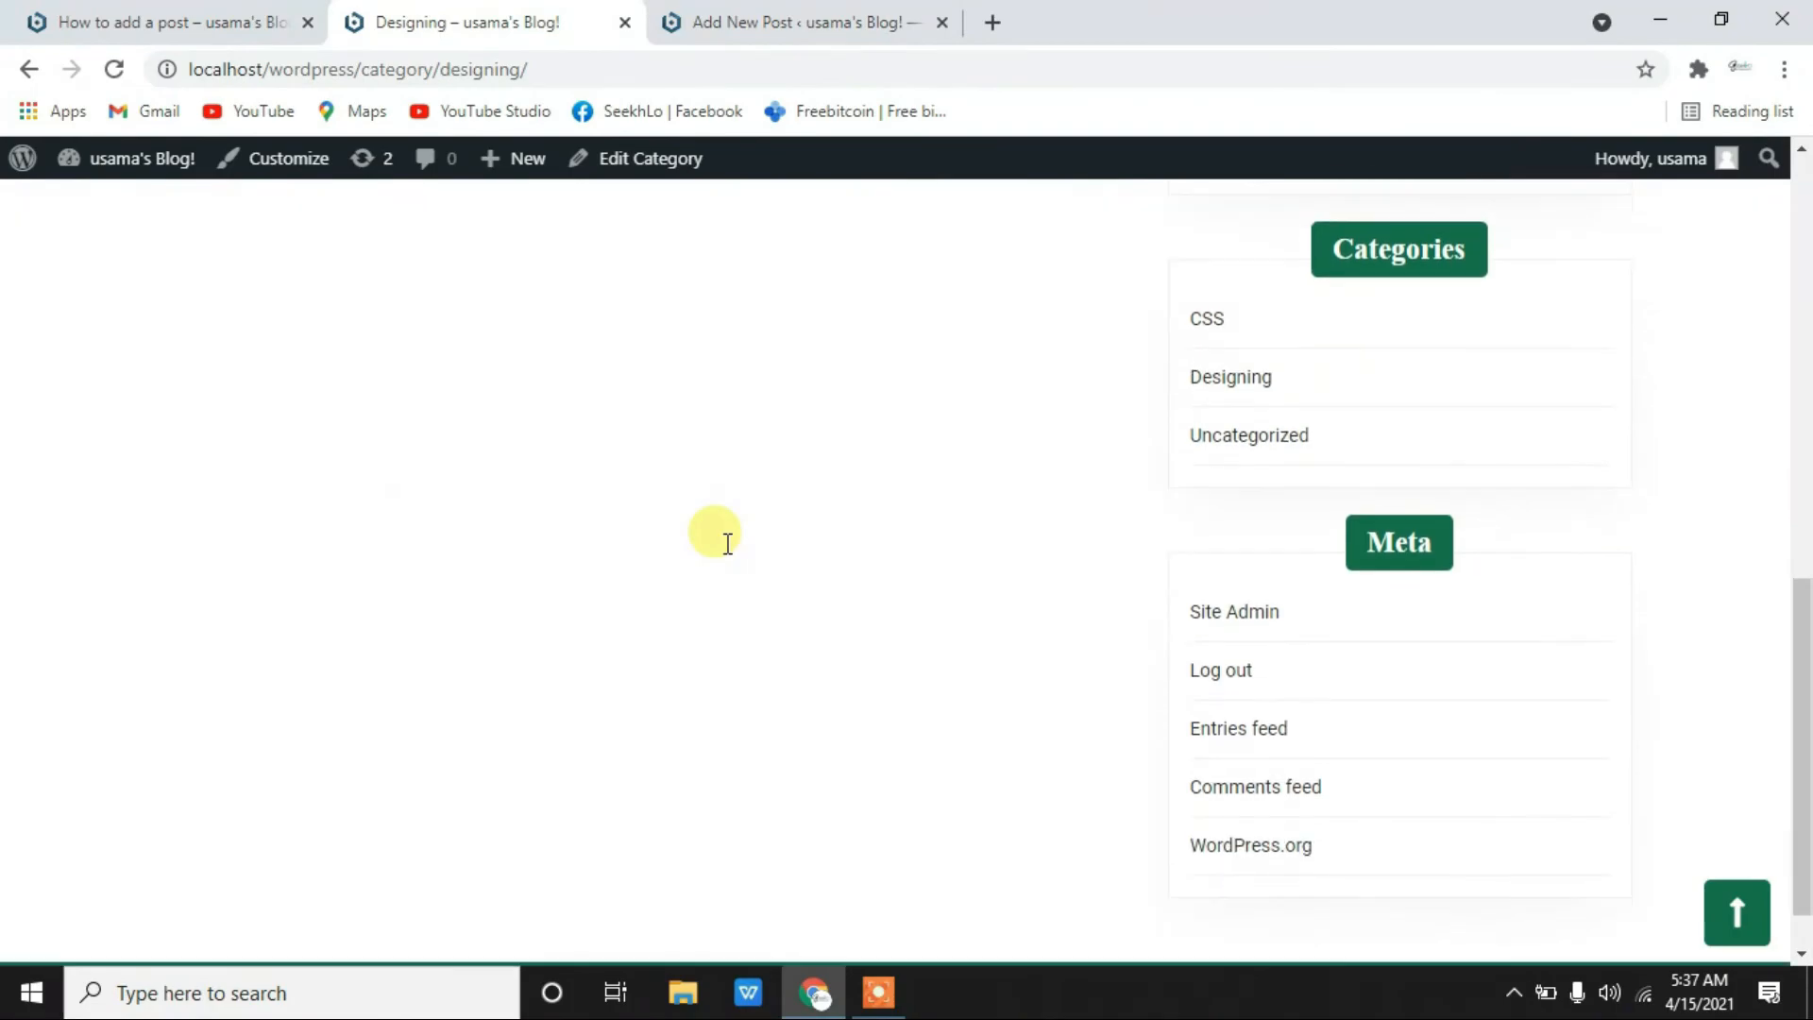
- Return to the post editor, review the post's featured image and excerpt settings, and update the post
click(803, 22)
scroll(1480, 533, down, 1)
scroll(1481, 533, down, 6)
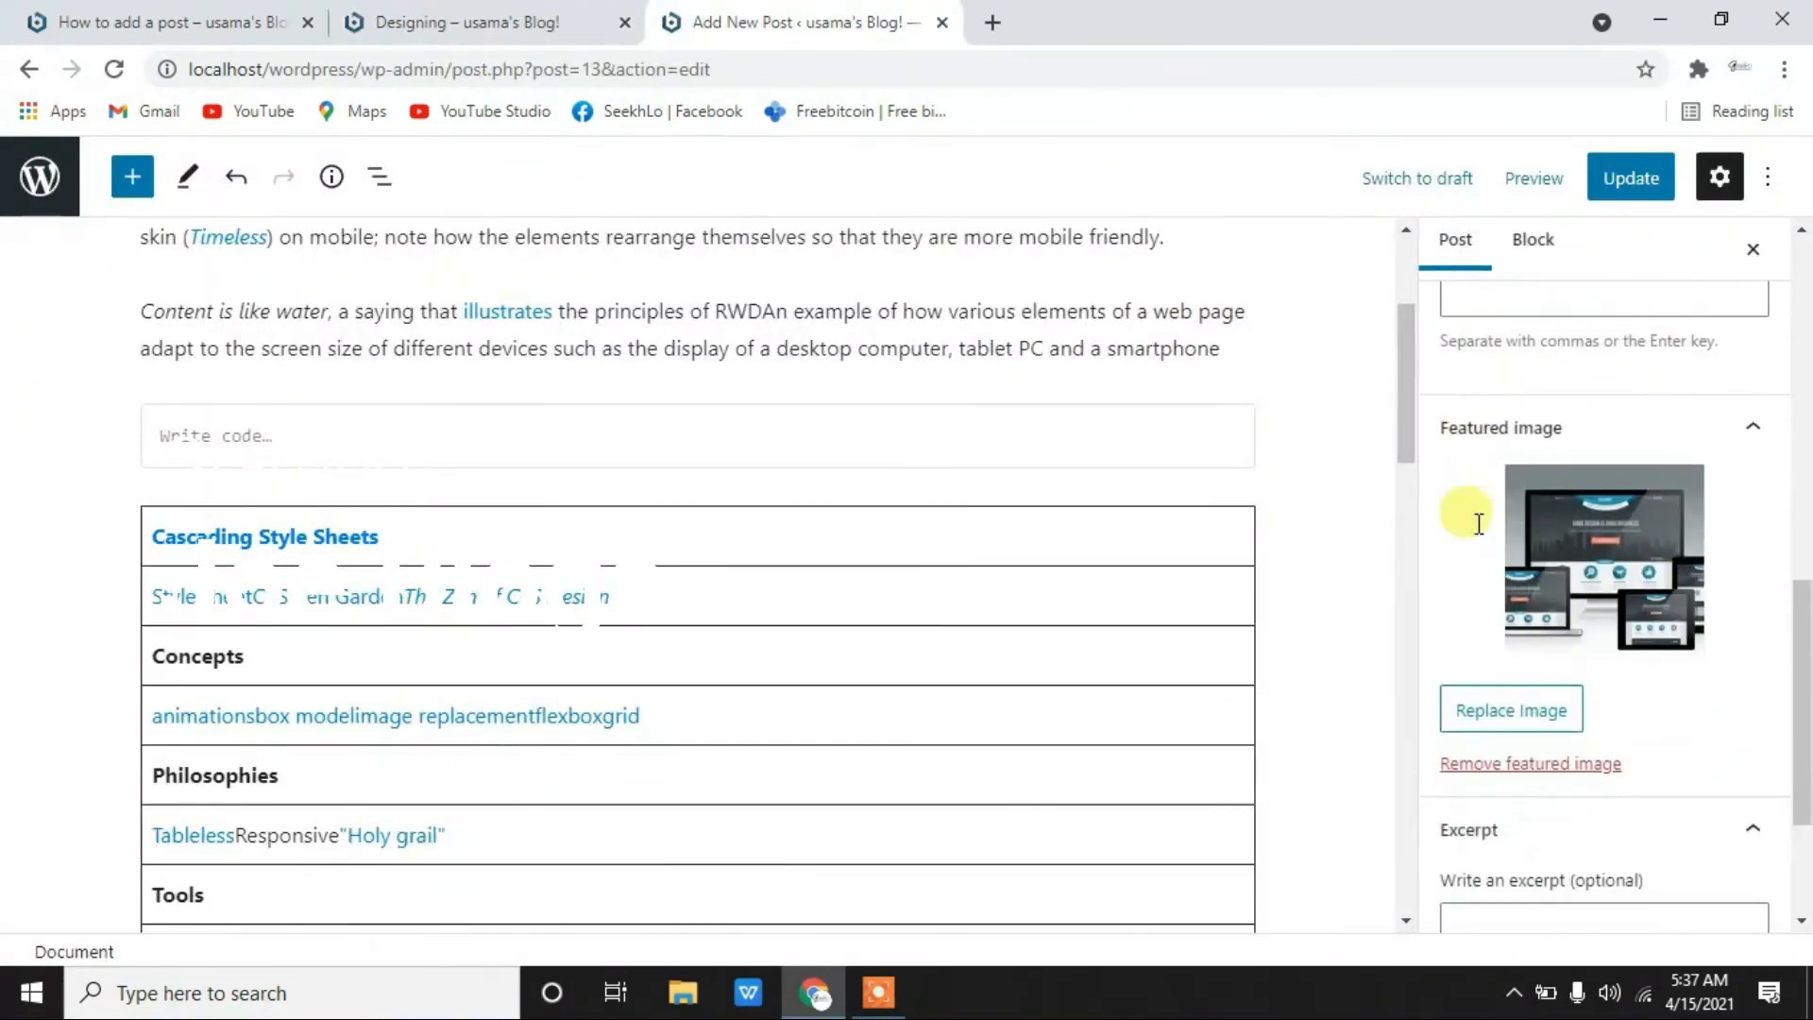
scroll(1471, 614, down, 1)
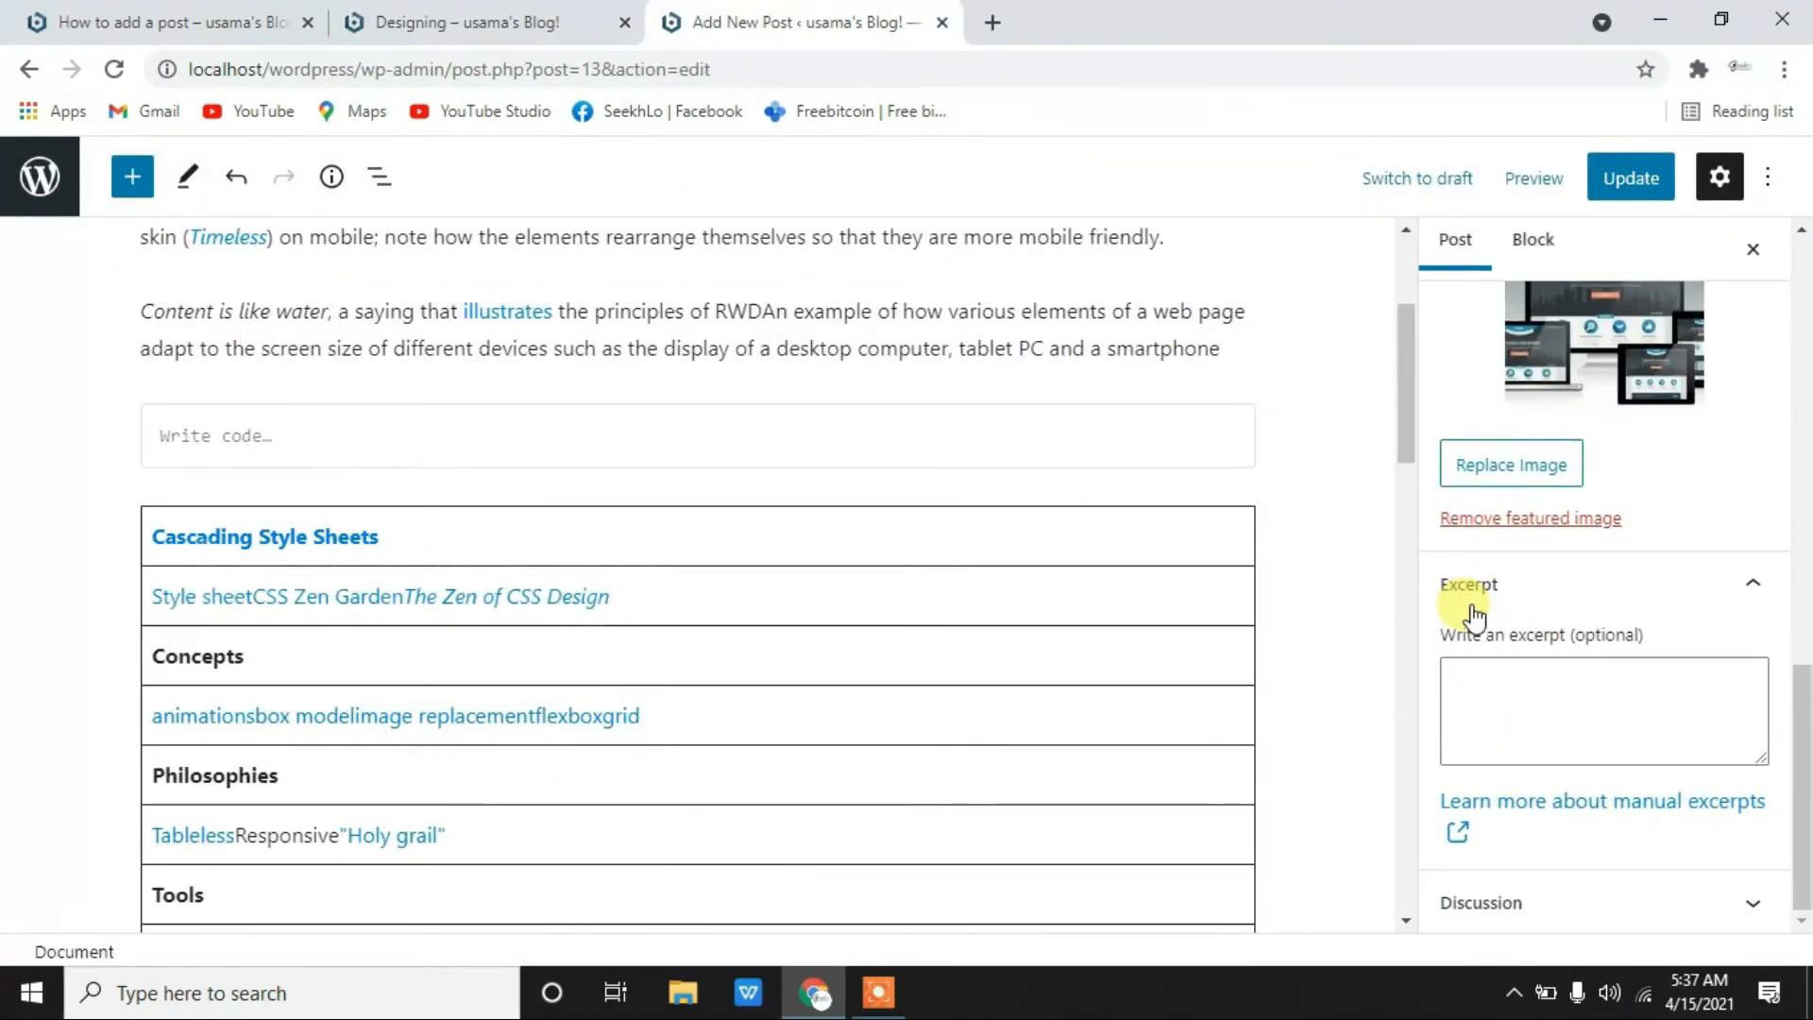
click(1616, 185)
- Look through the whole post content in the editor and hide the settings sidebar for a wider view
scroll(1152, 635, down, 5)
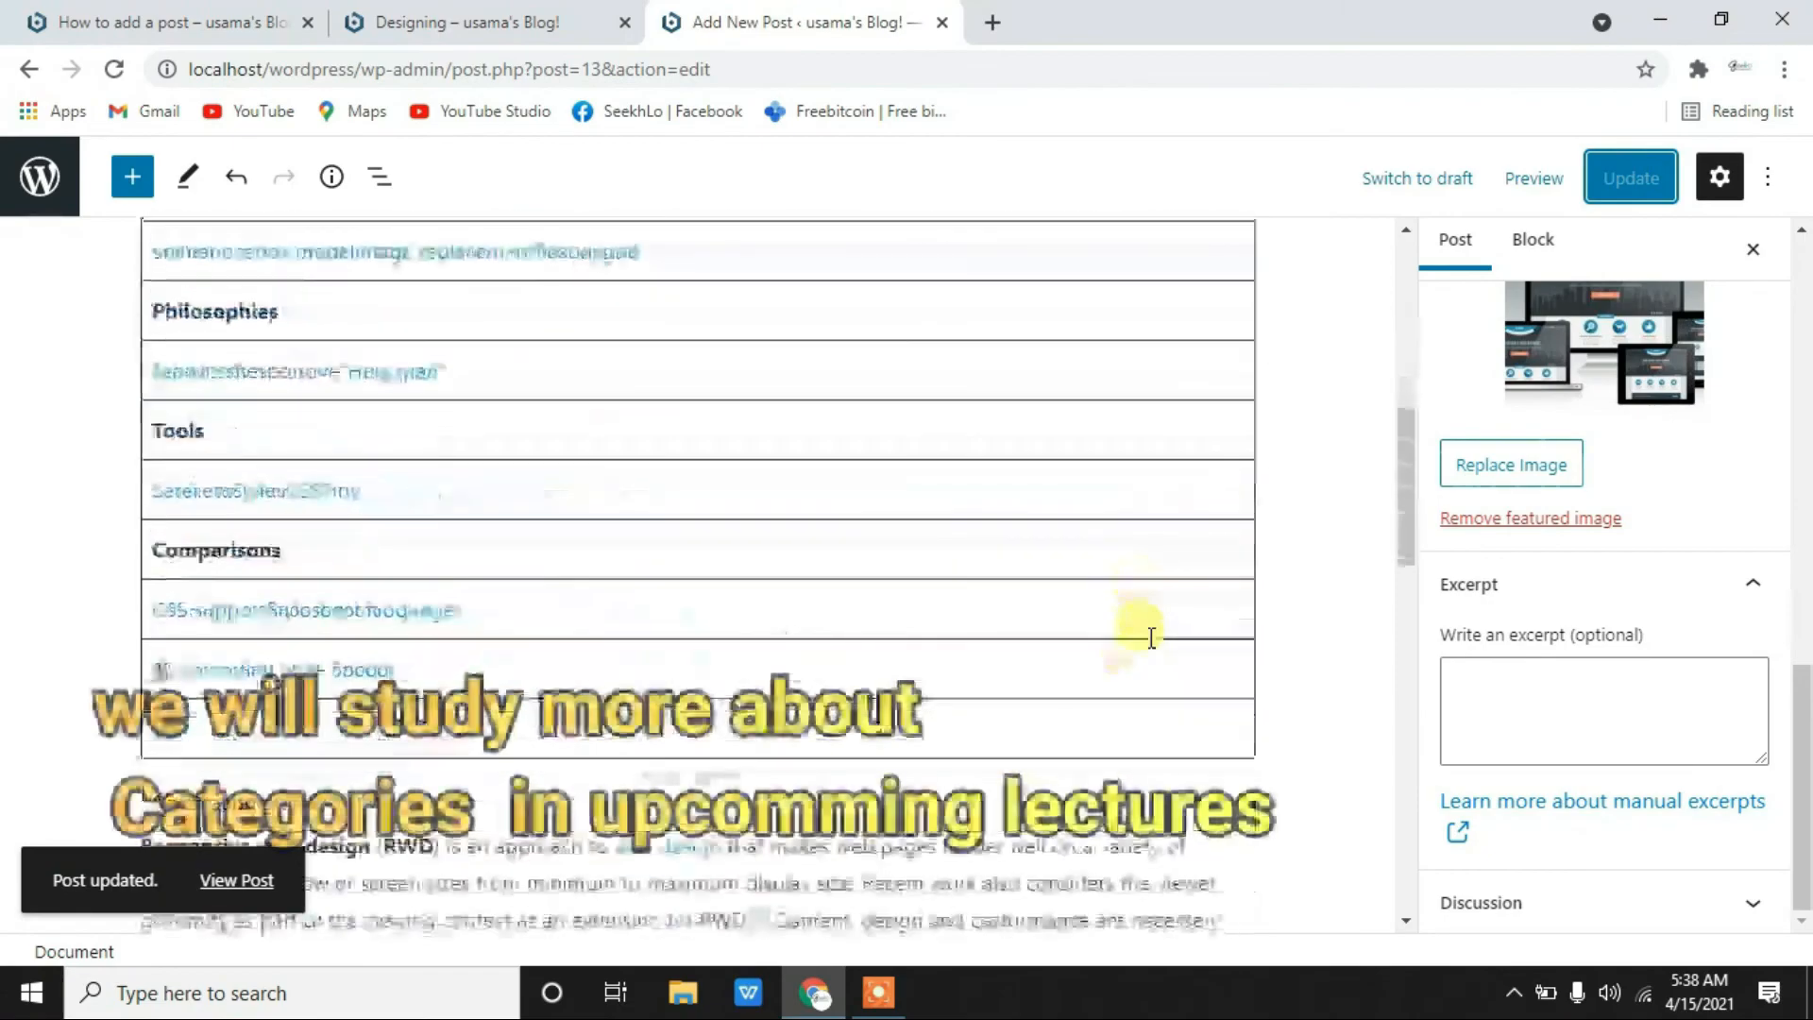
scroll(1152, 637, down, 10)
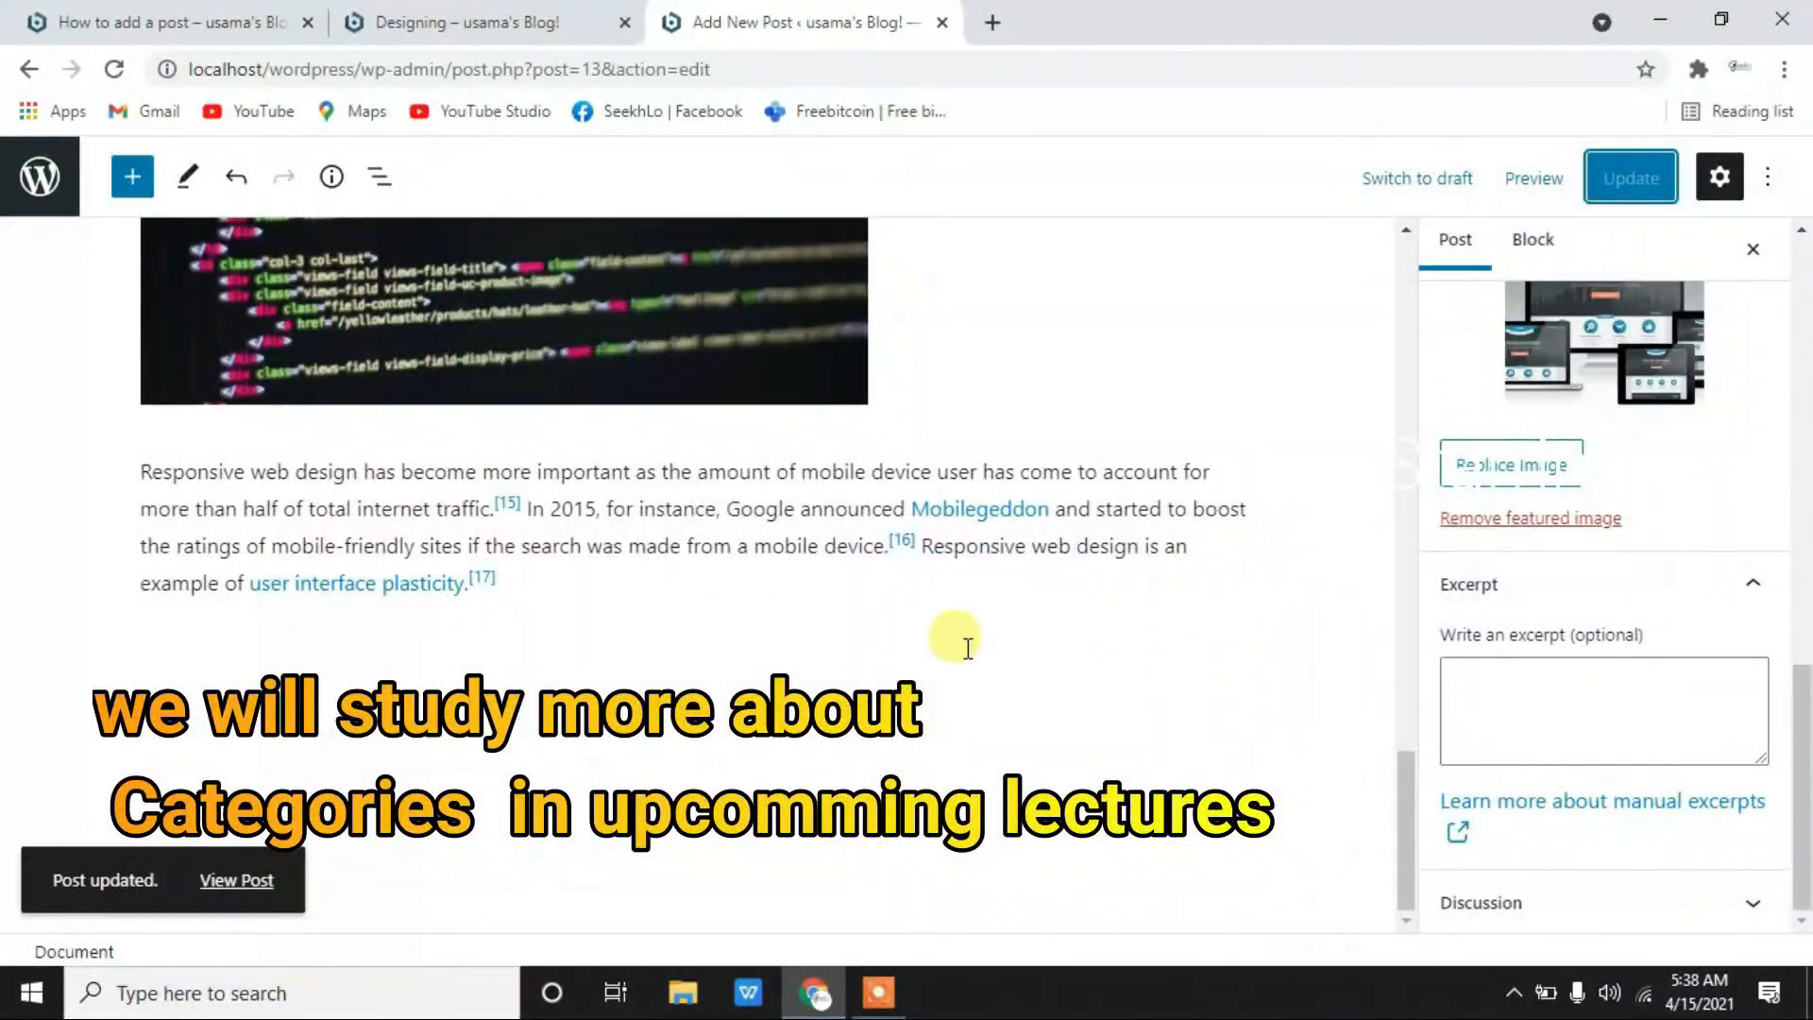
scroll(688, 594, up, 10)
scroll(699, 607, up, 4)
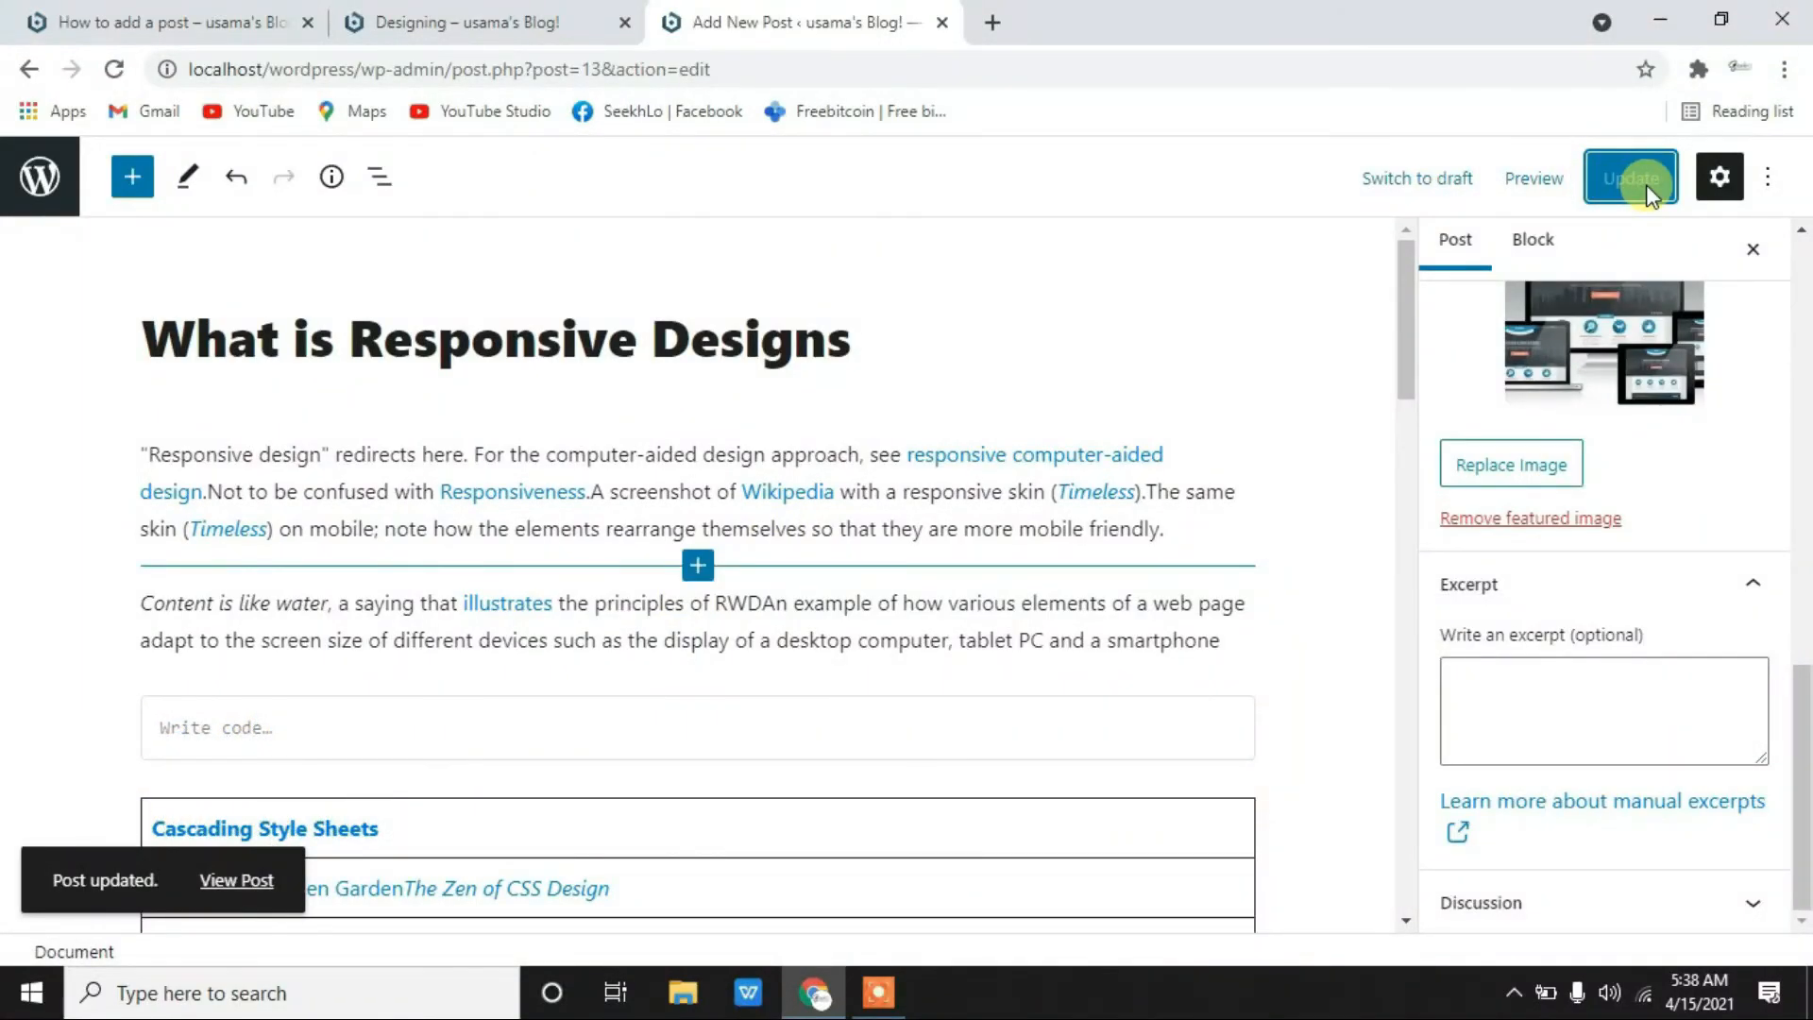
click(1707, 193)
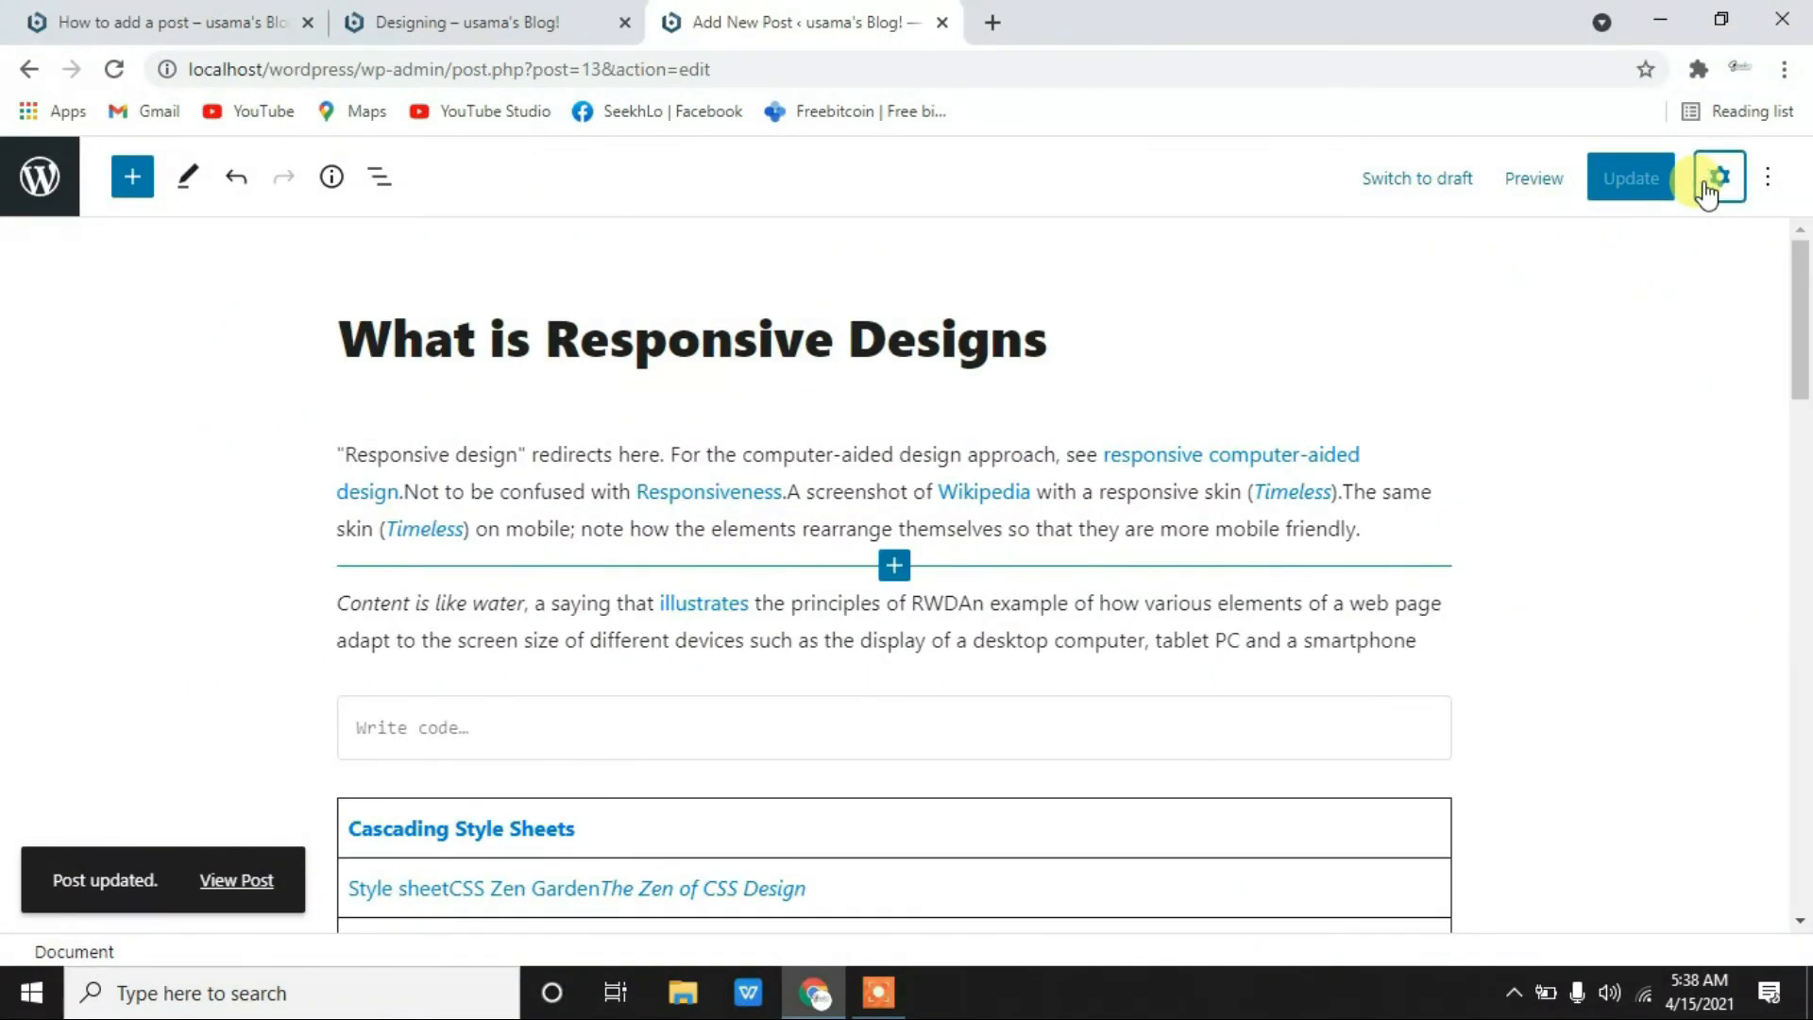
scroll(1388, 729, down, 12)
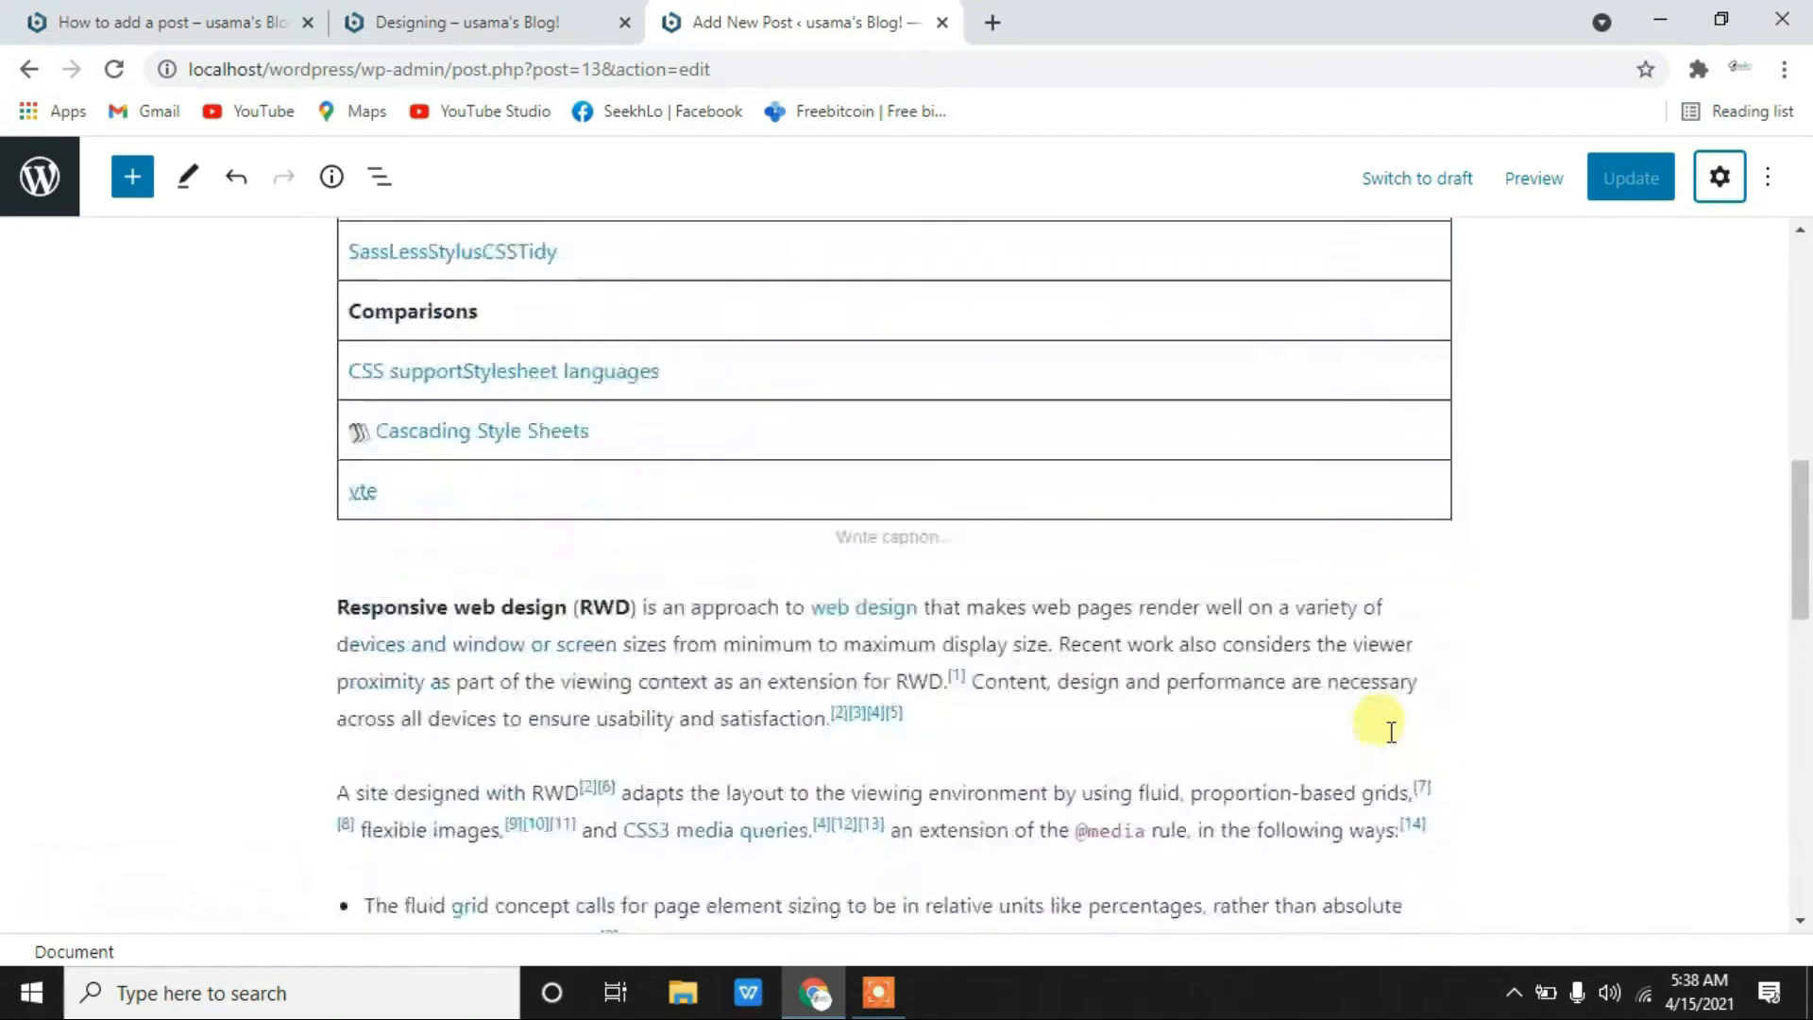
scroll(1391, 732, down, 10)
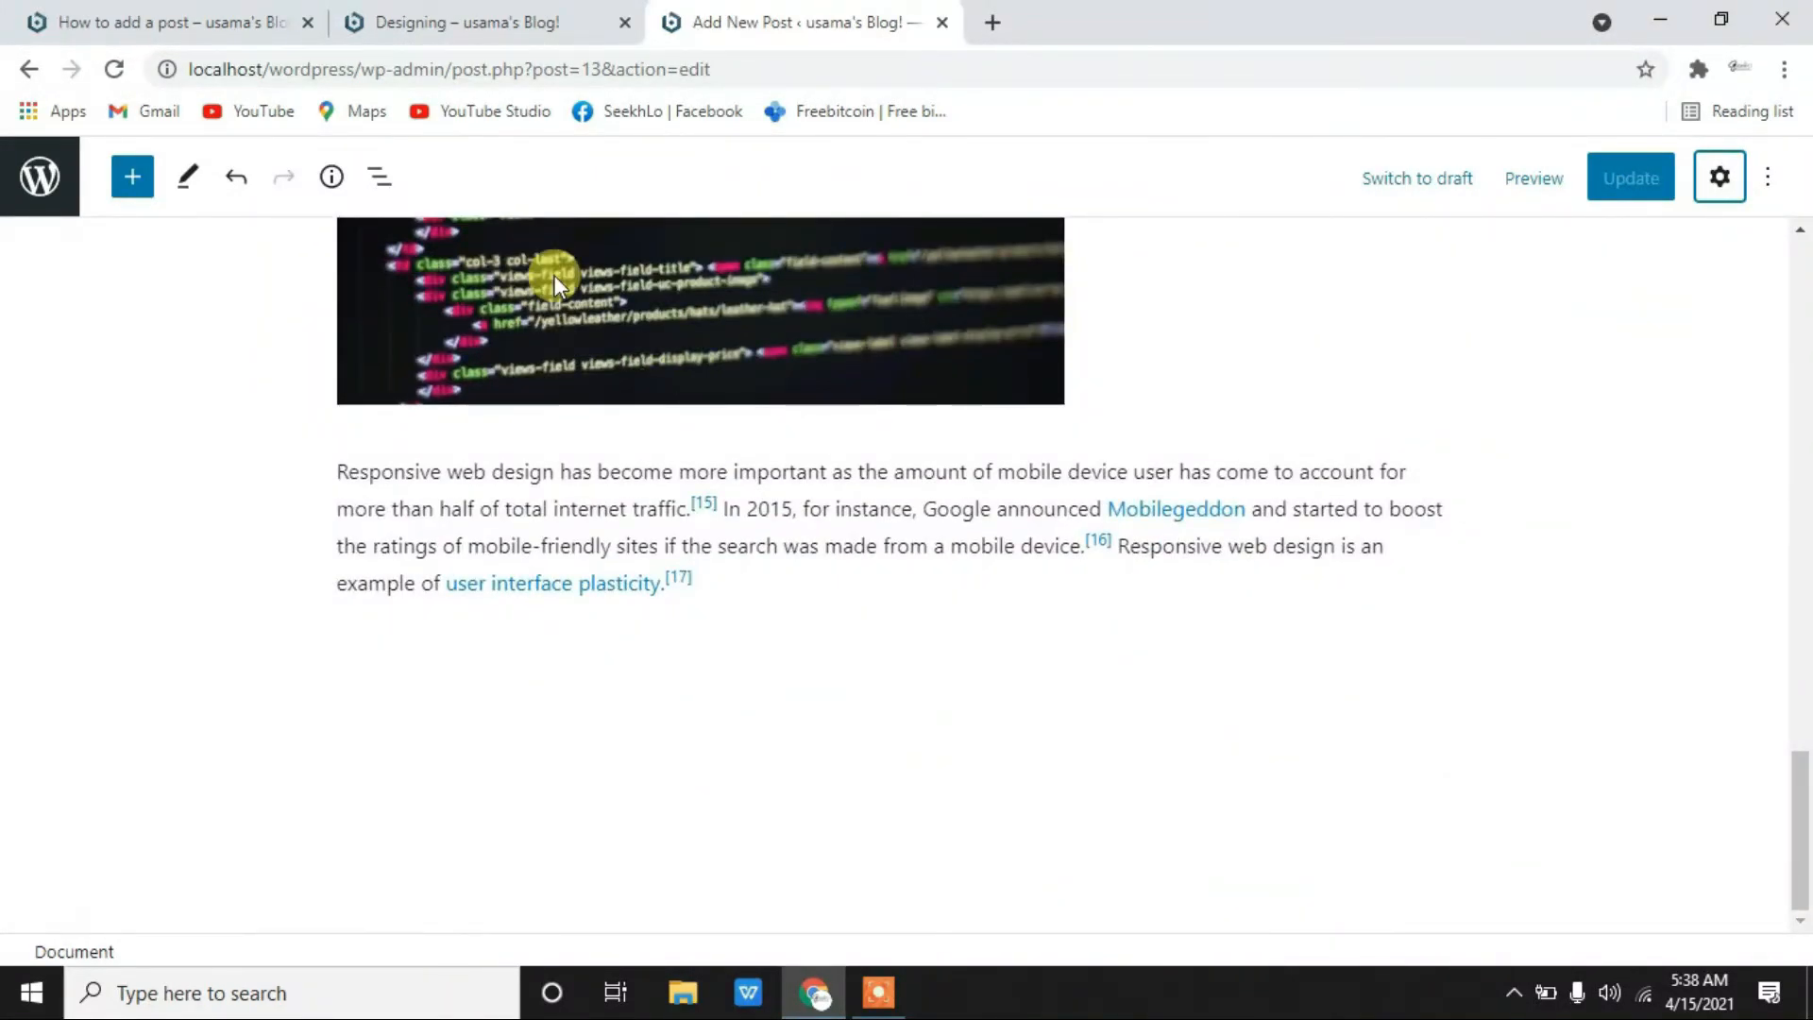
- Open the block inserter, browse its text and media blocks, and switch to the available patterns
click(132, 176)
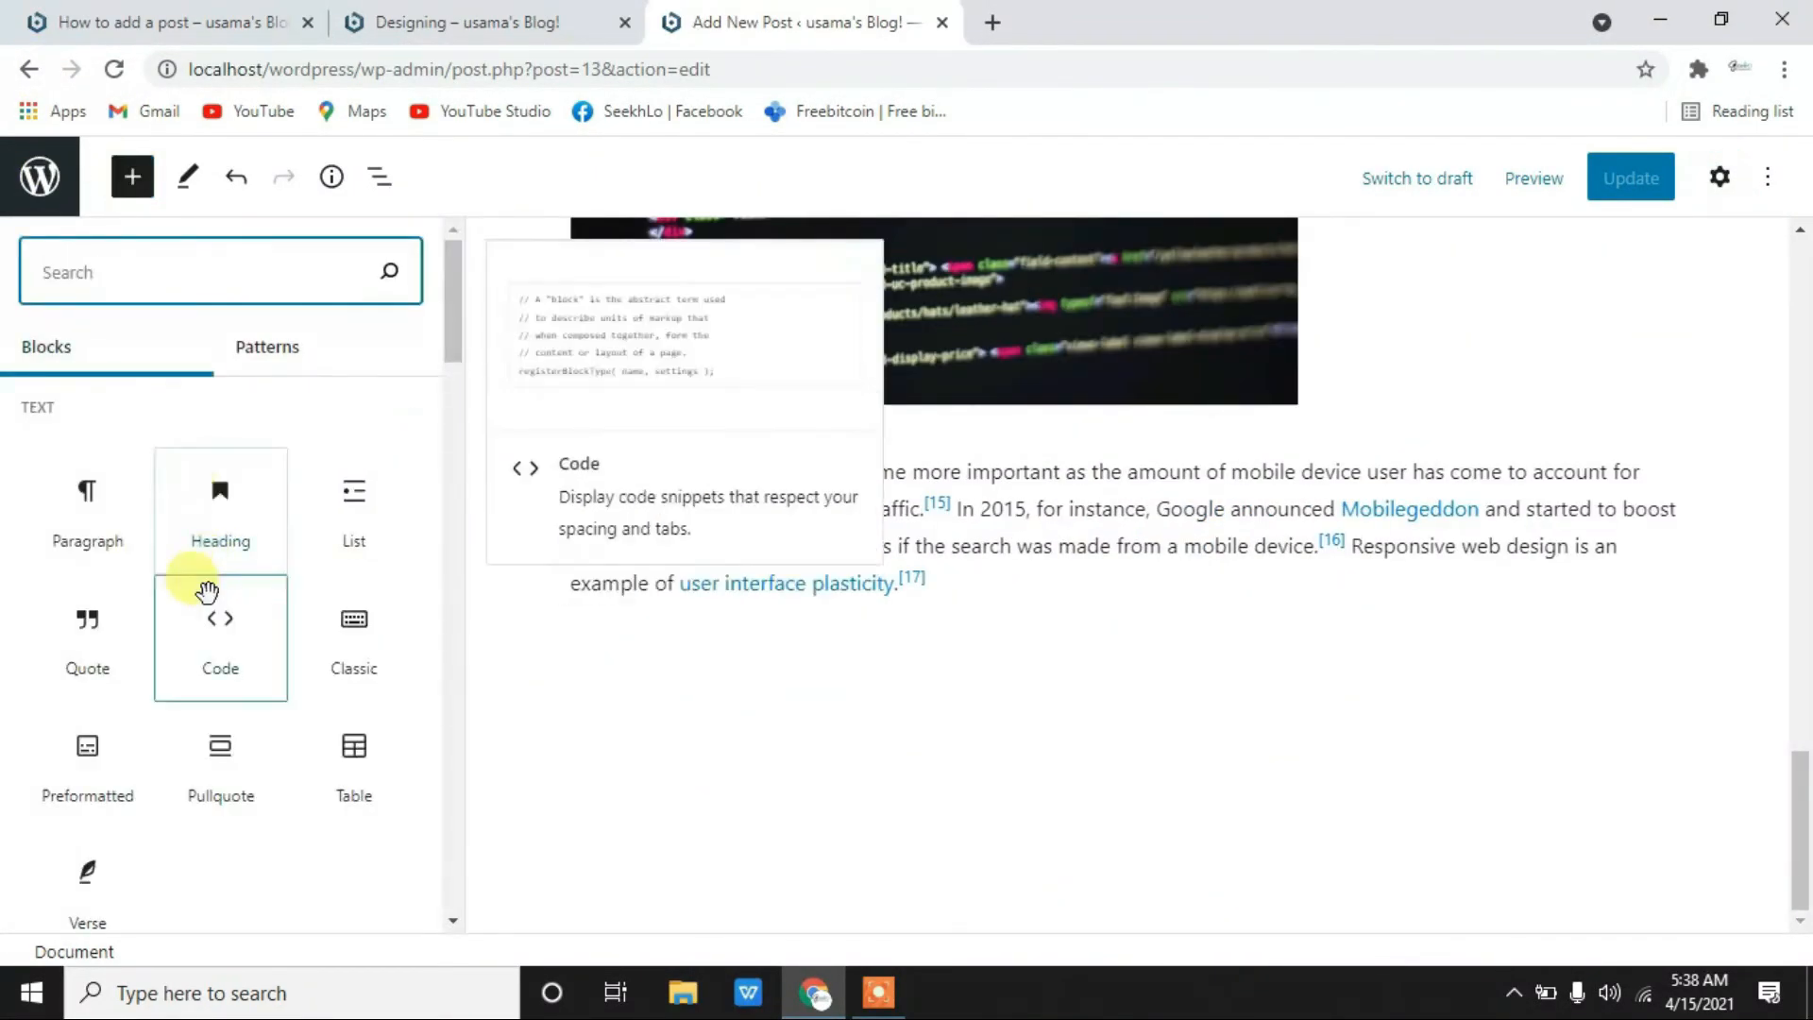
scroll(203, 585, down, 2)
scroll(206, 591, down, 5)
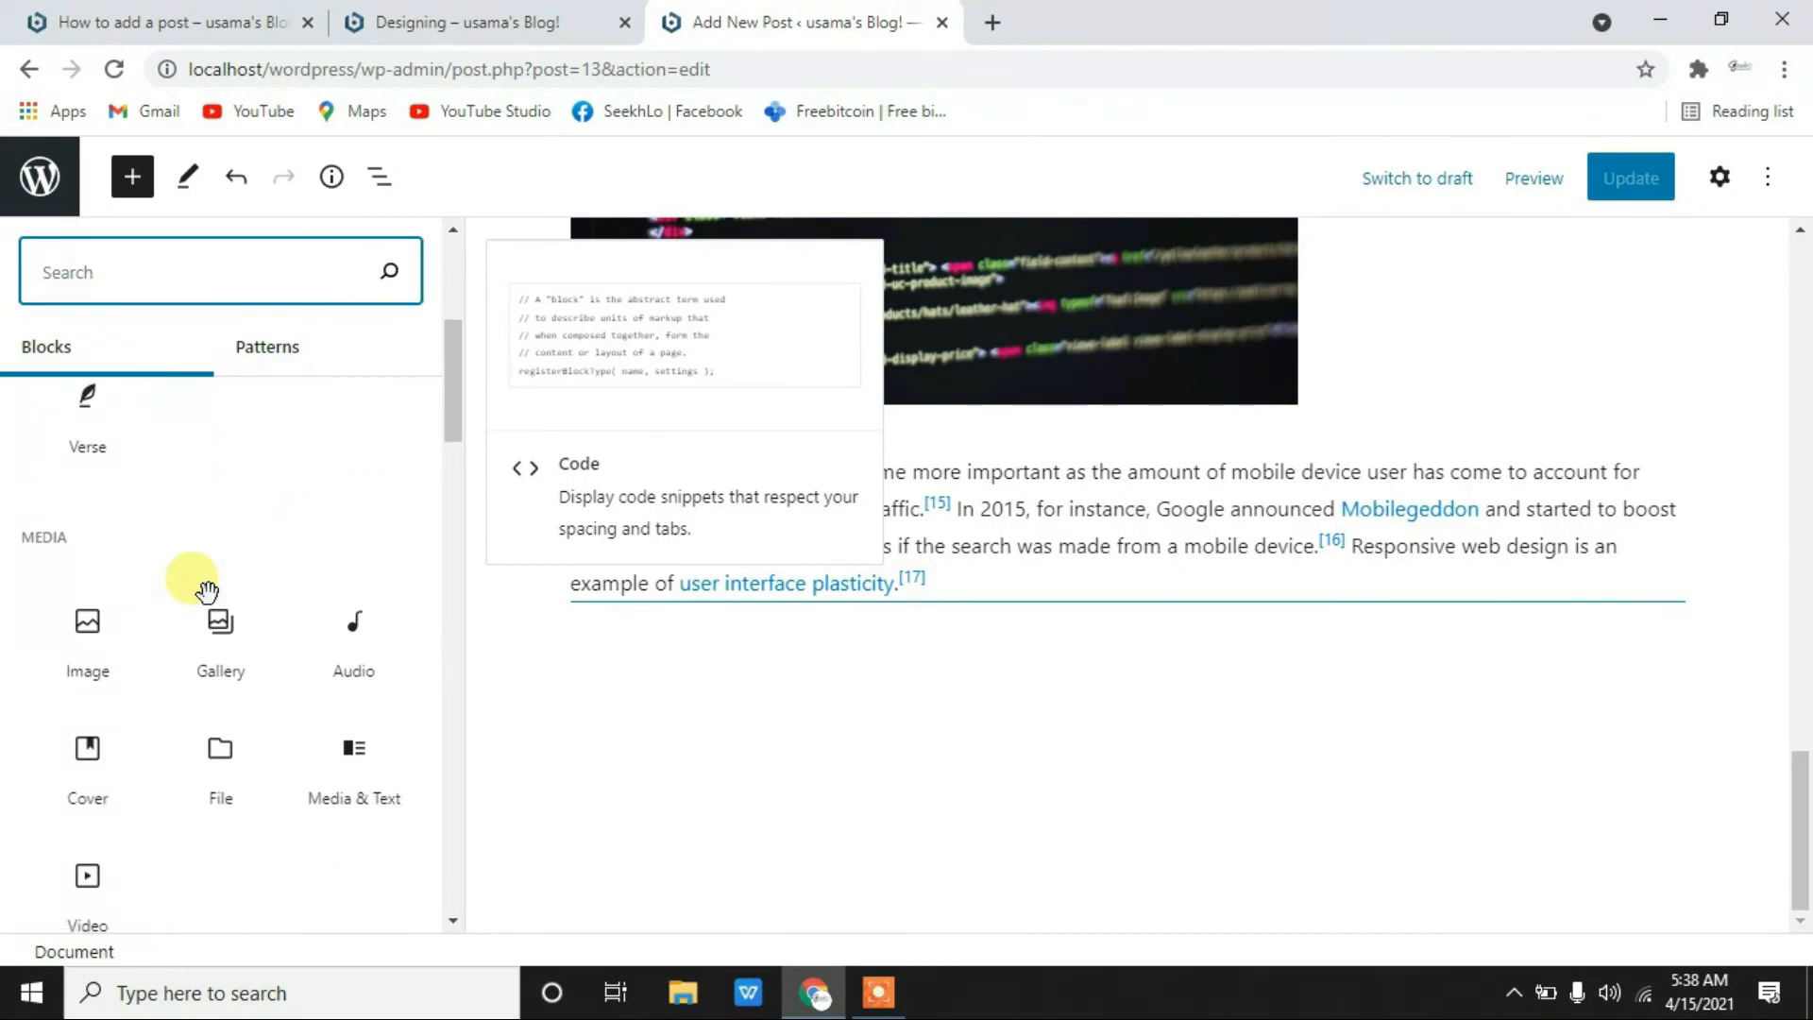
scroll(208, 592, down, 1)
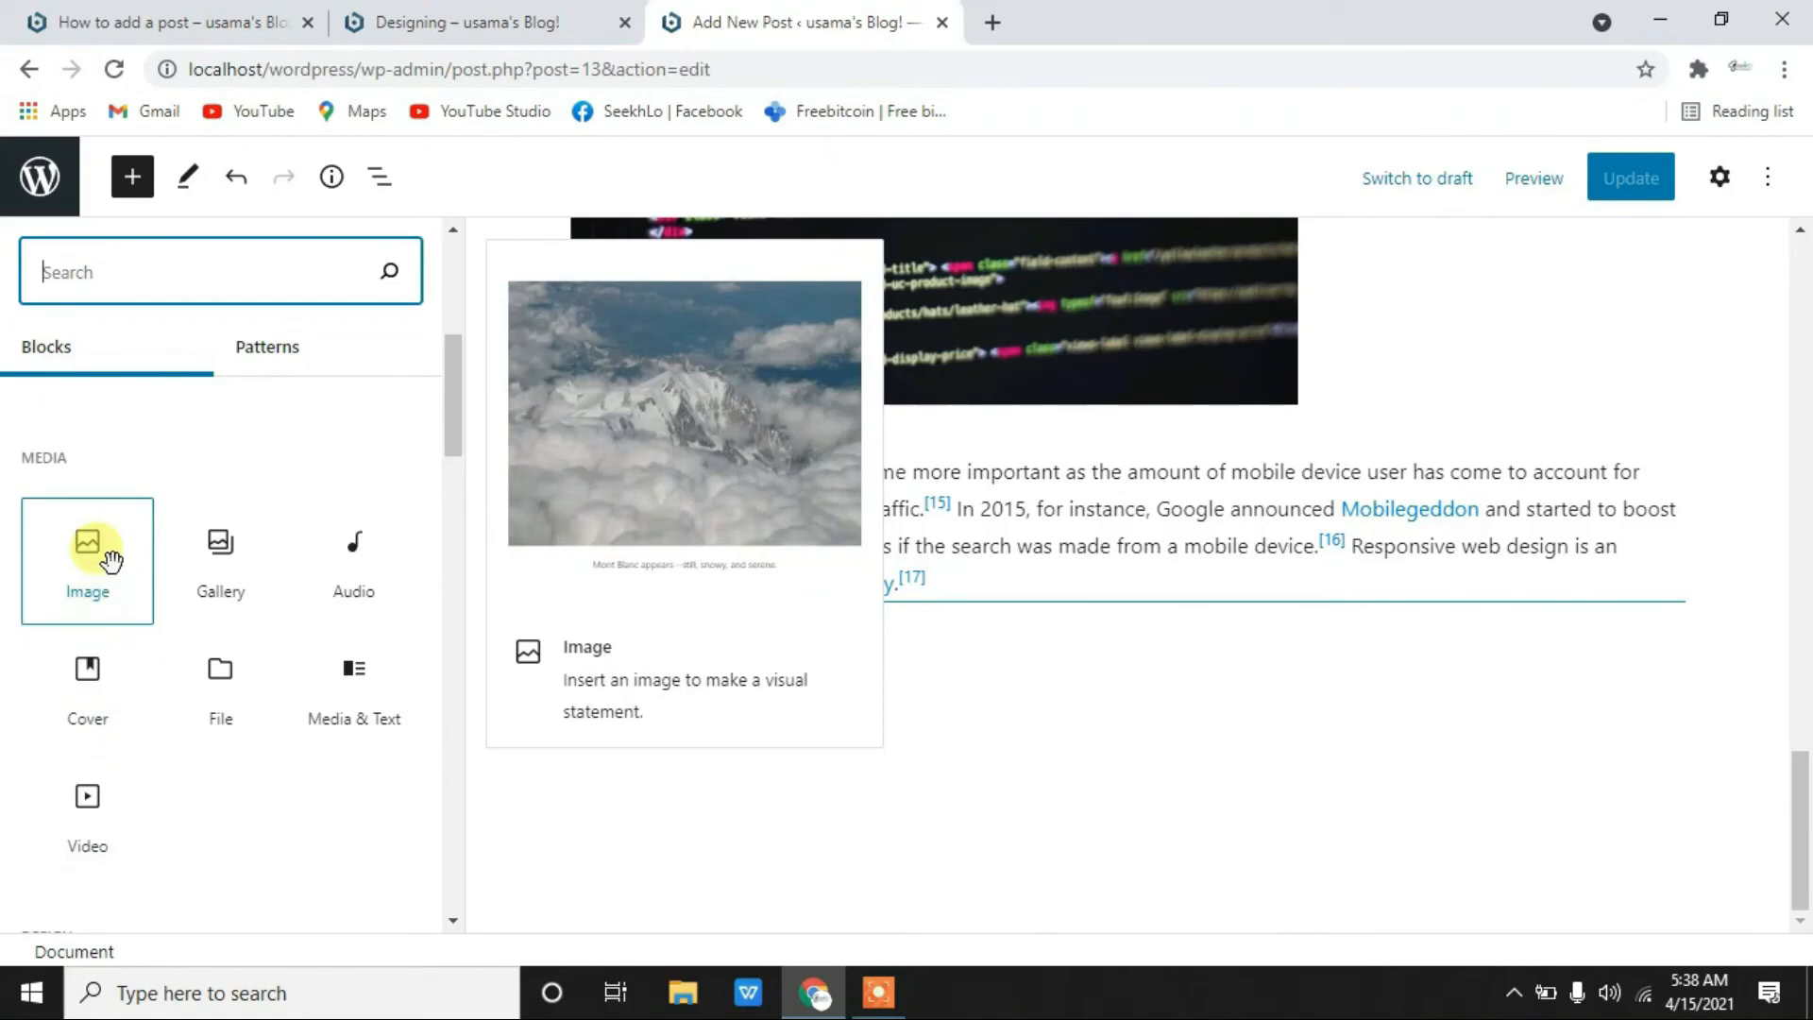
click(275, 351)
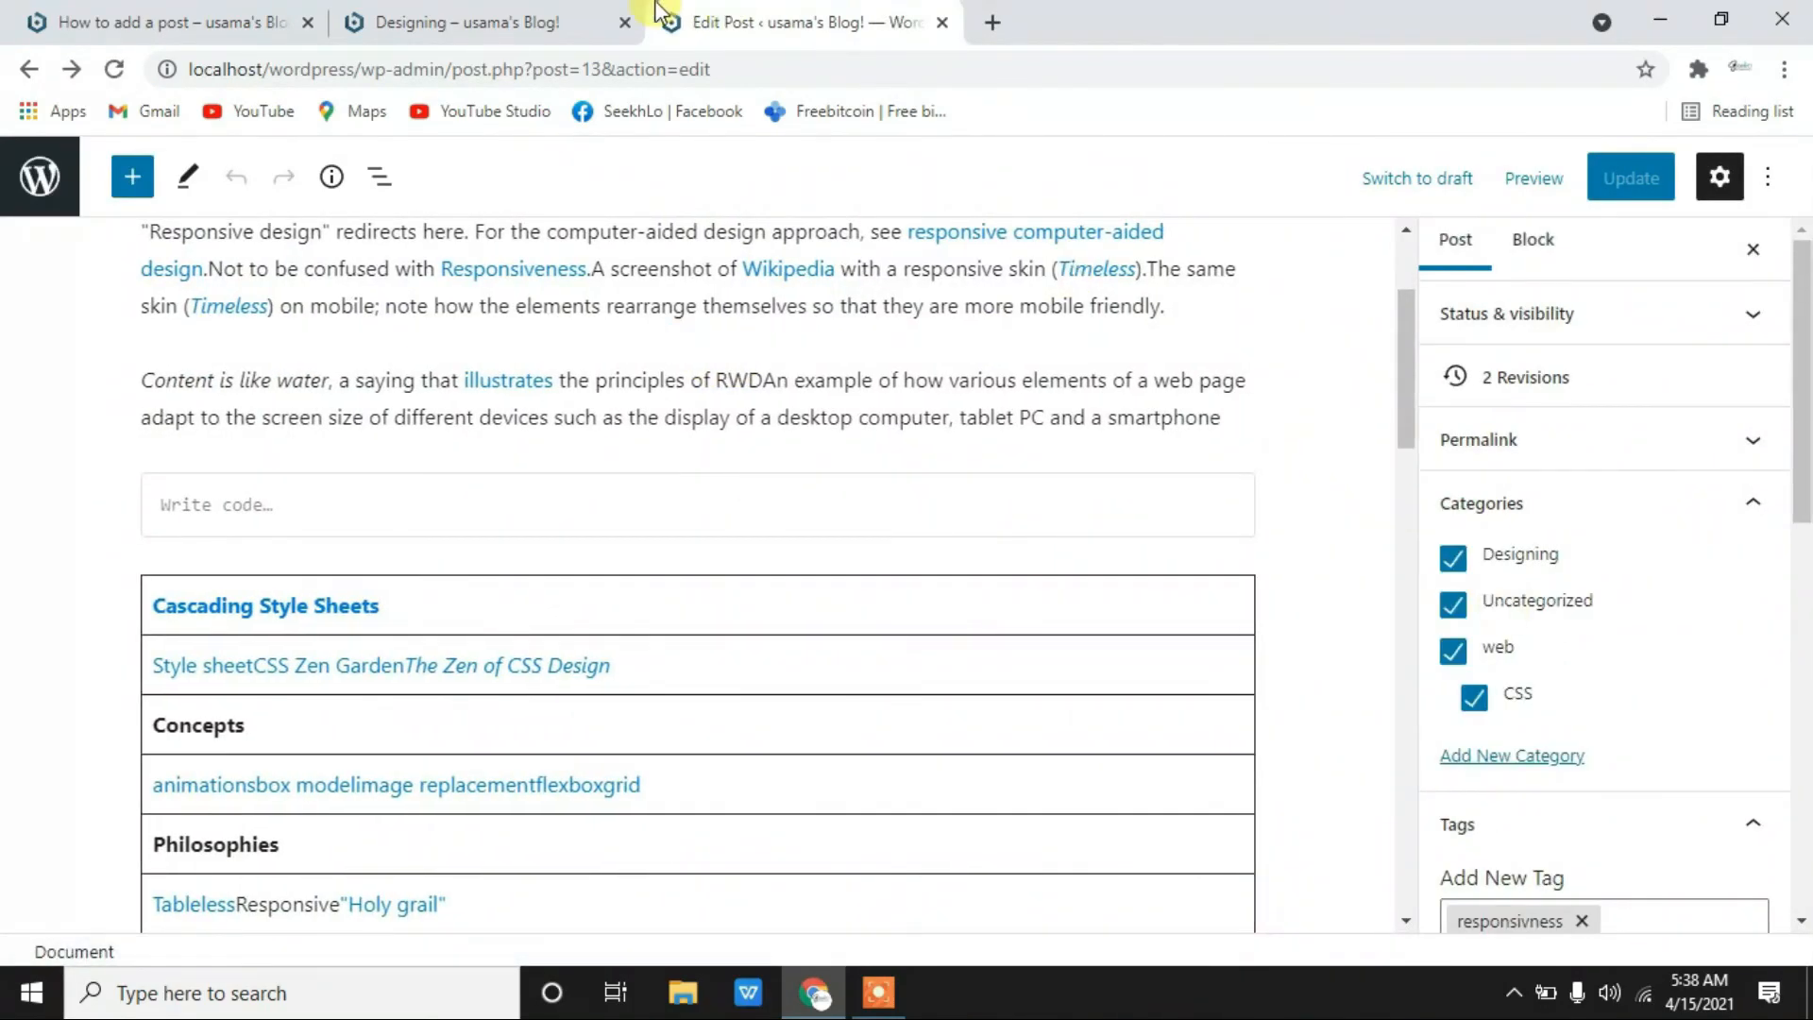
- Return to the live "Designing" category archive and highlight the page content from the site header down through the post and sidebar
click(635, 10)
scroll(789, 627, up, 15)
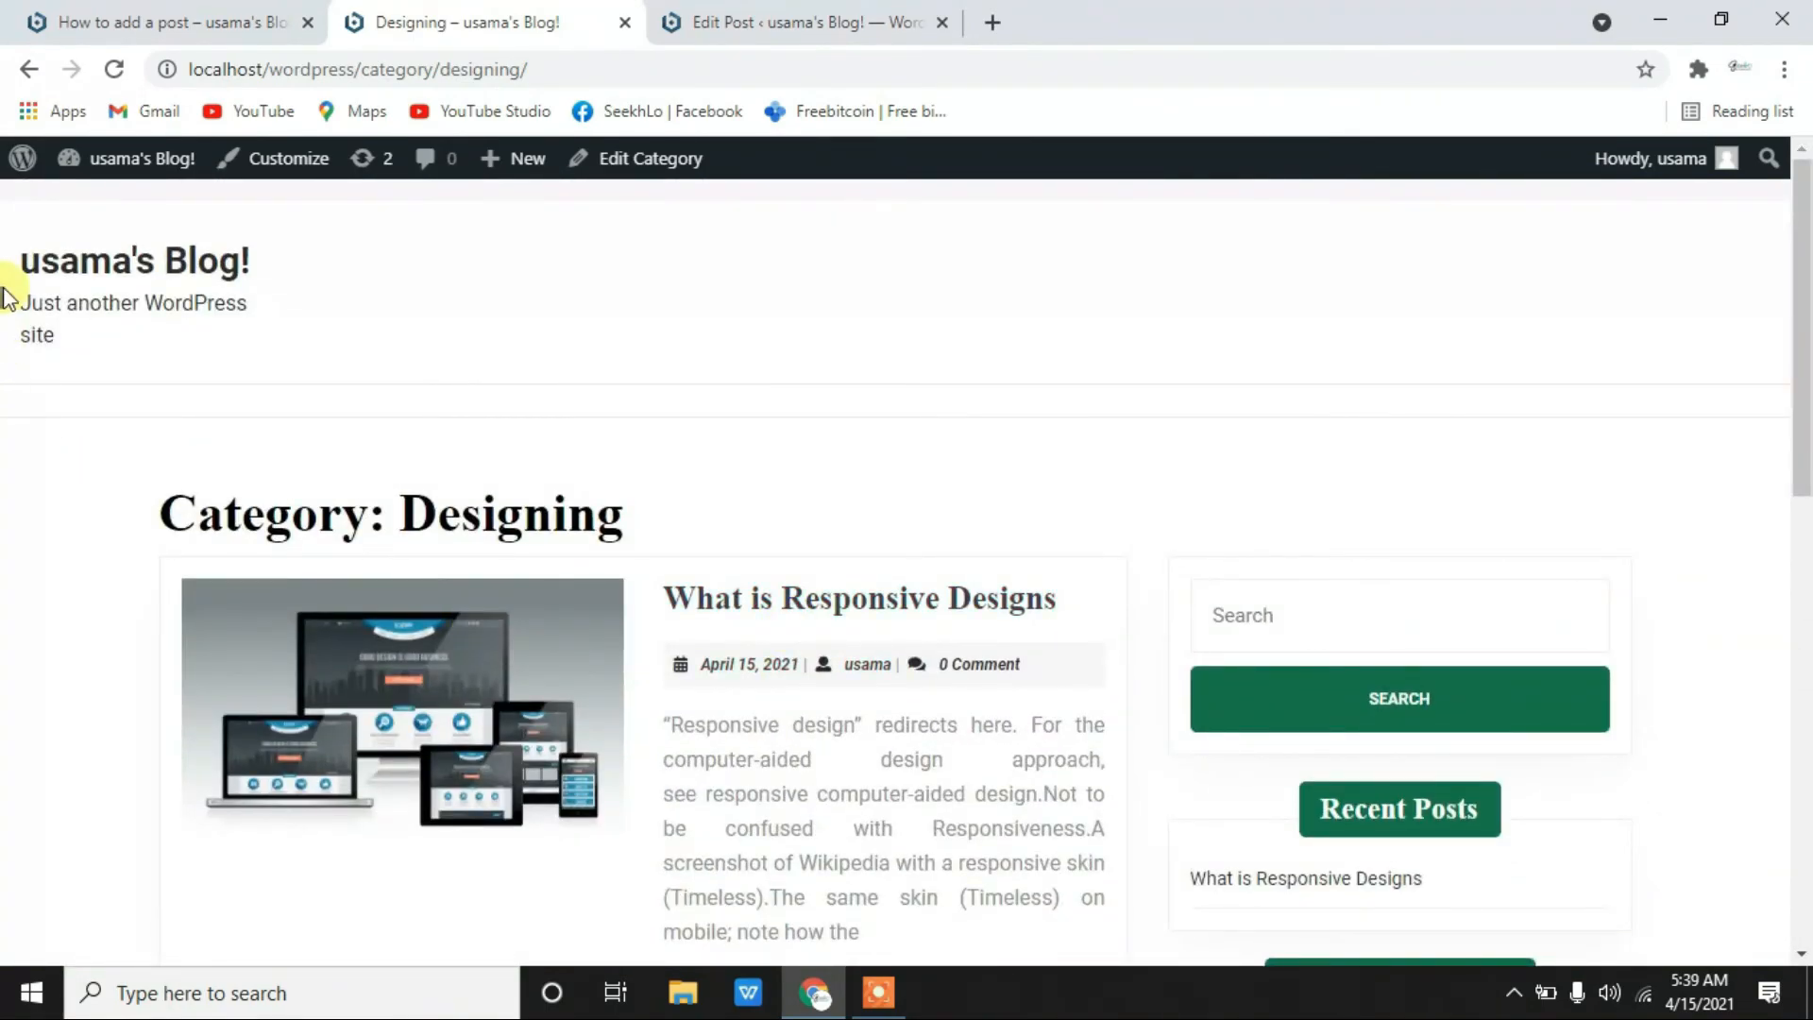
drag(8, 283, 1146, 987)
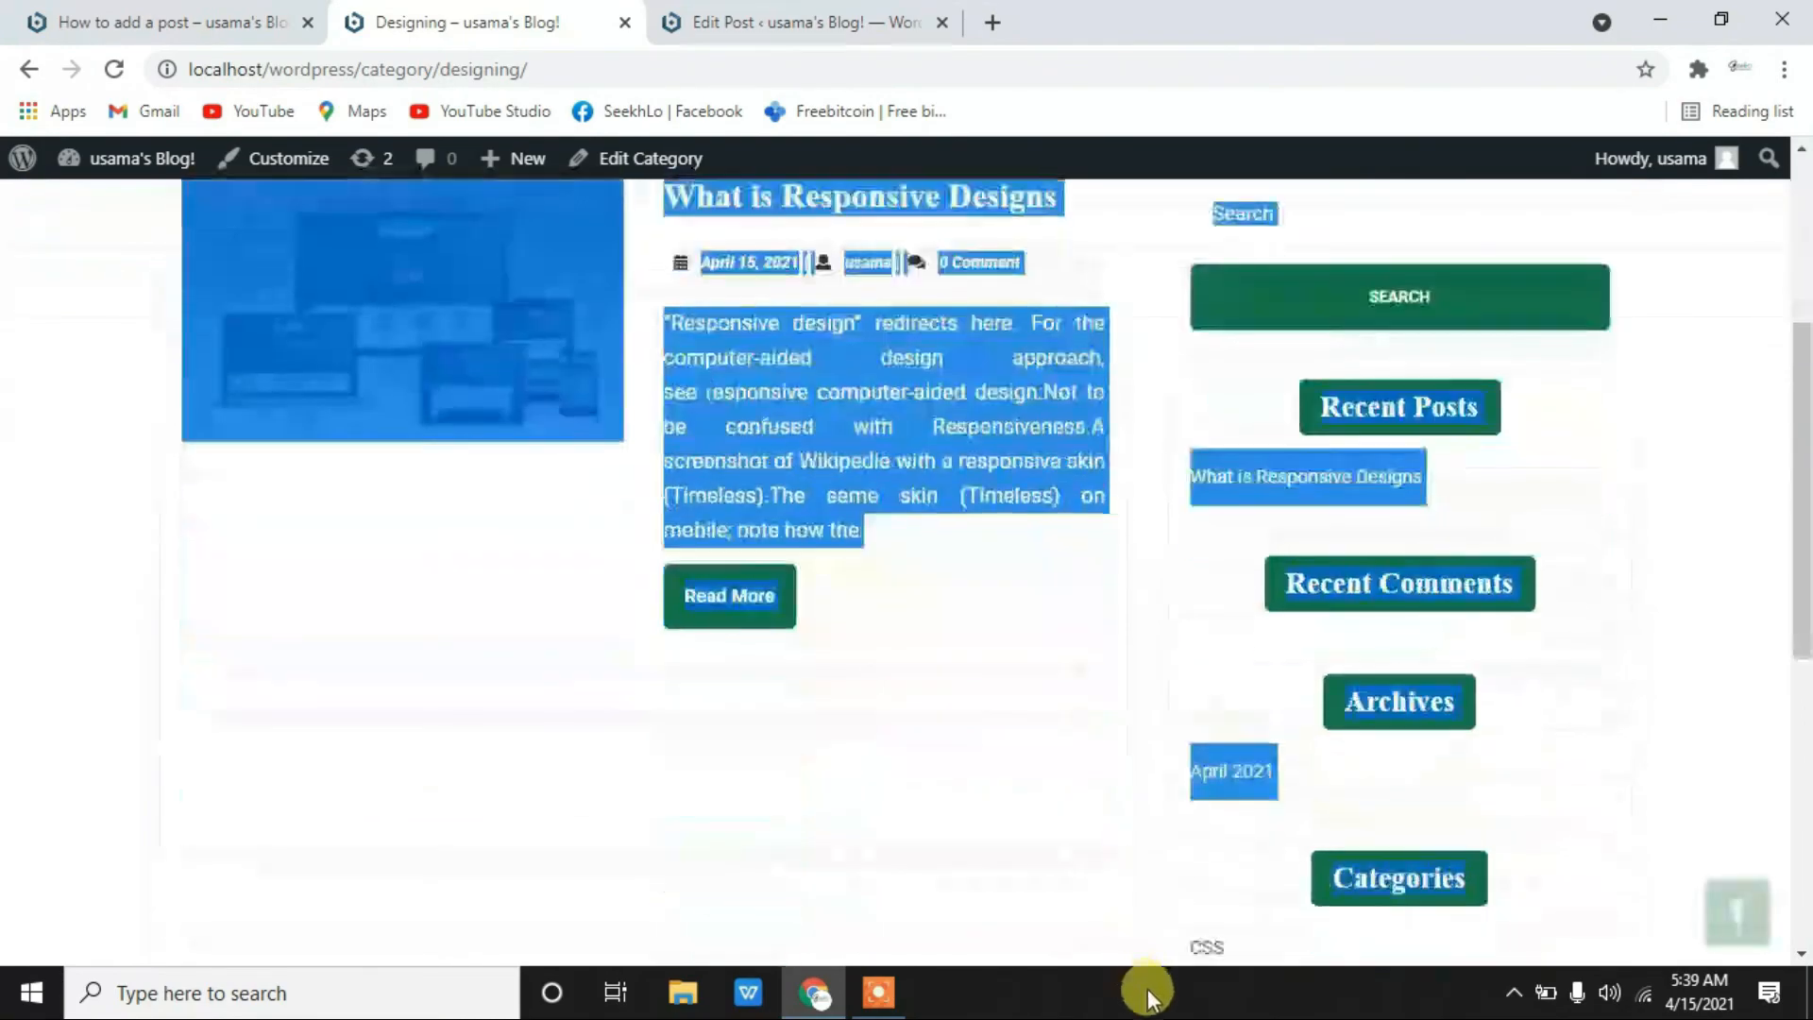